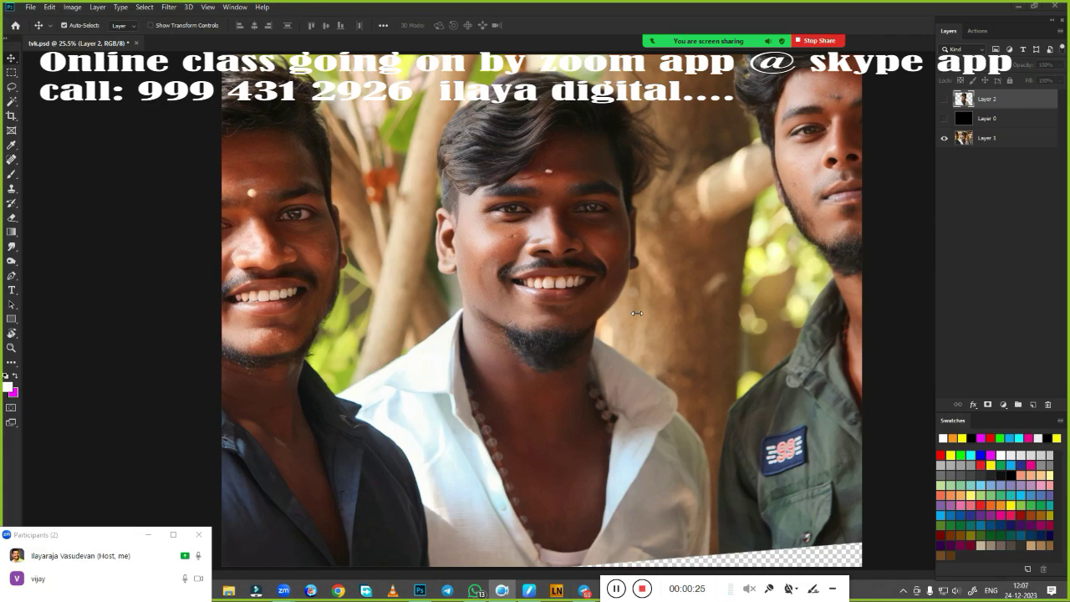
Step: Show the cut-out man (Layer 2) over the black background (Layer 0)
left_click(944, 118)
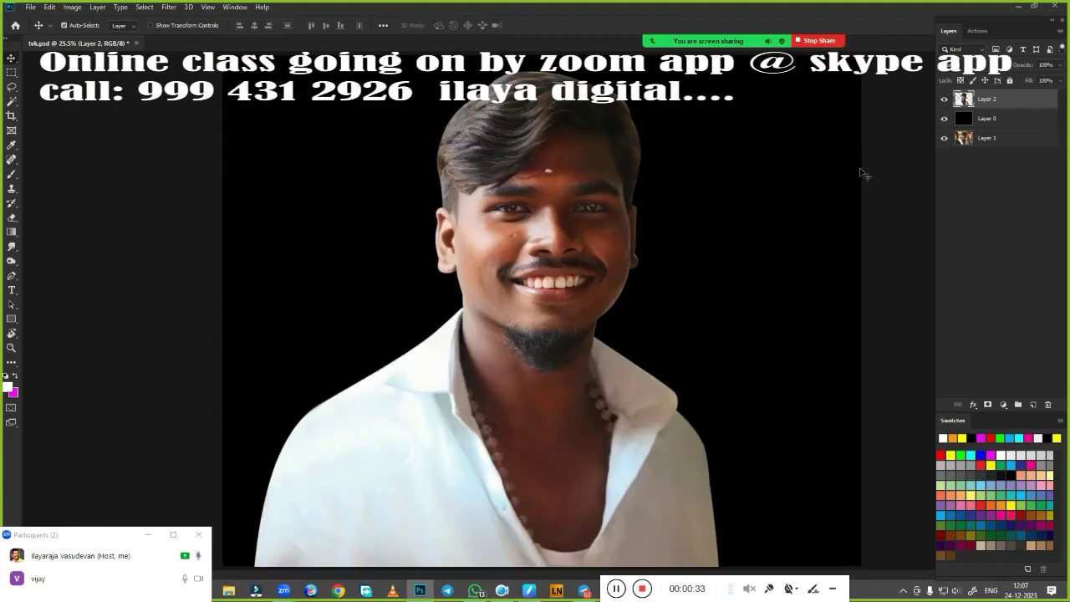
left_click_drag(943, 98, 944, 119)
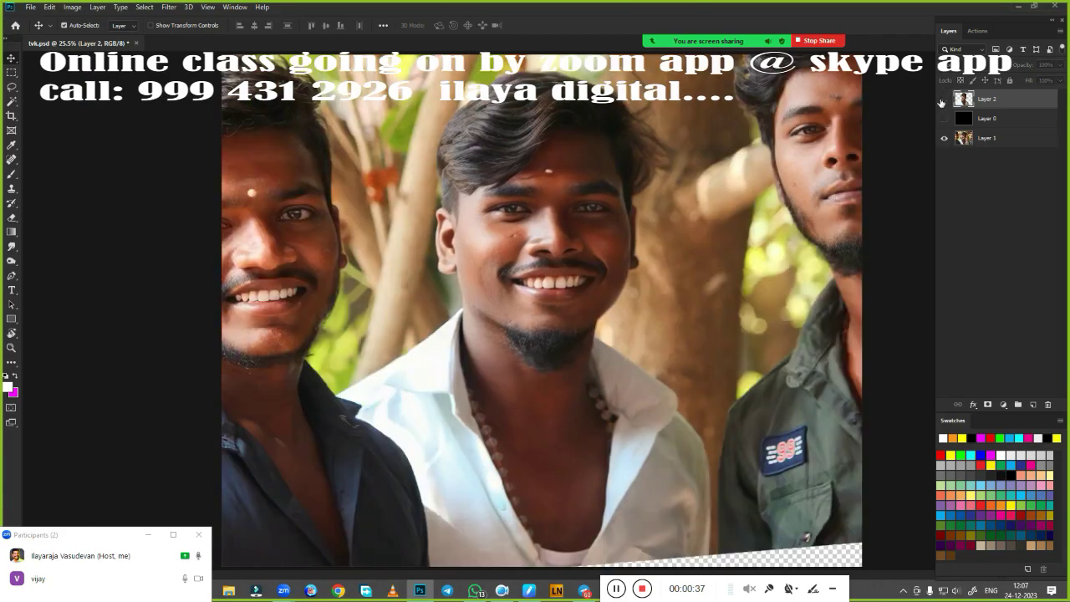
left_click(943, 118)
left_click(943, 98)
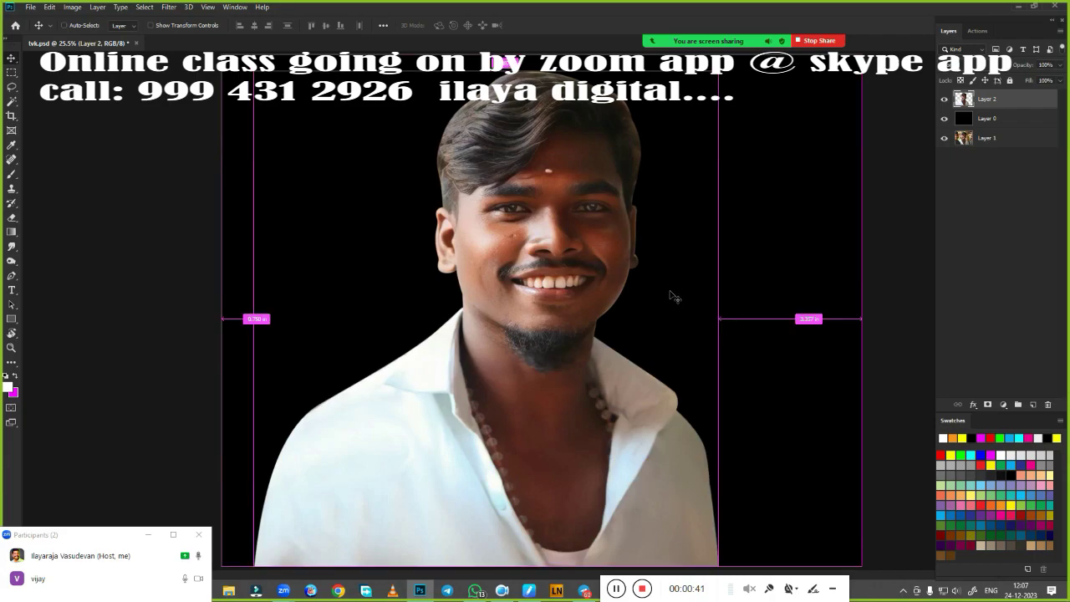
Step: Duplicate the cut-out man as Layer 2 copy and switch to the Lasso tool
key("ctrl+j")
scroll(577, 272, "up", 2)
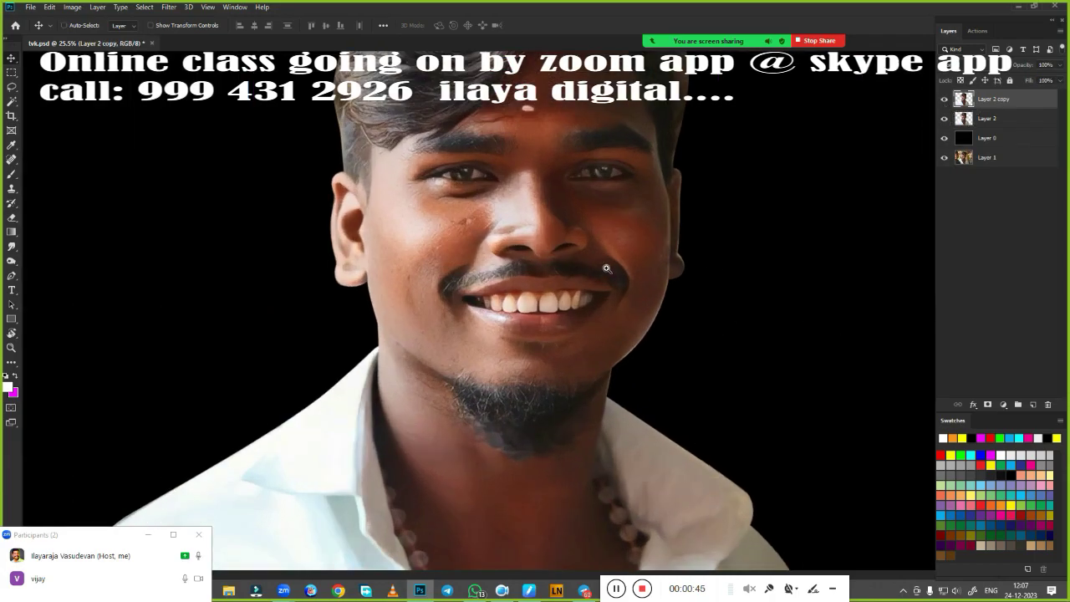
scroll(571, 257, "down", 3)
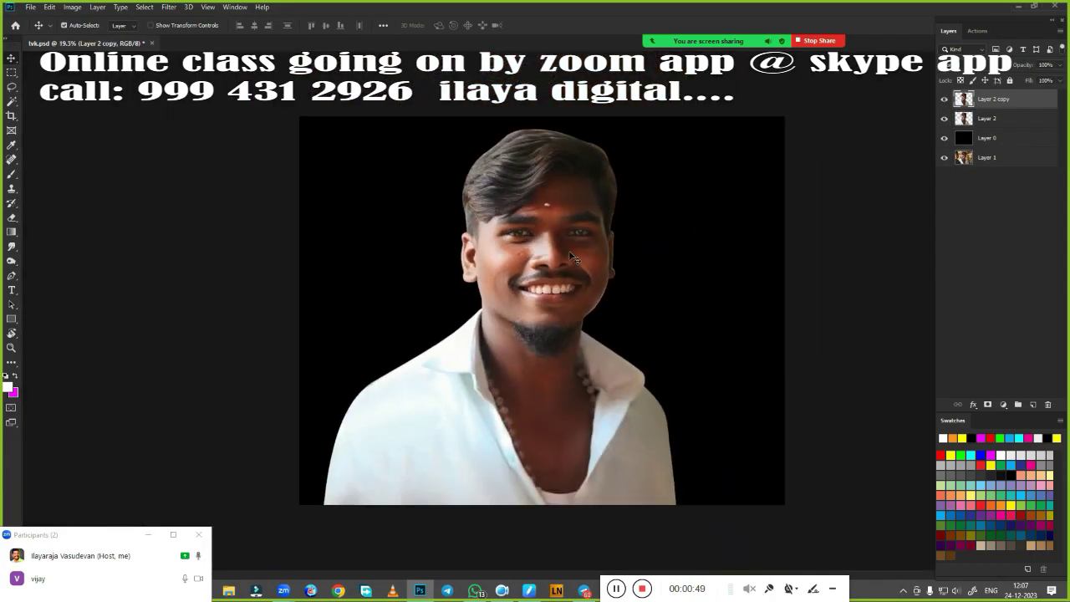
key("l")
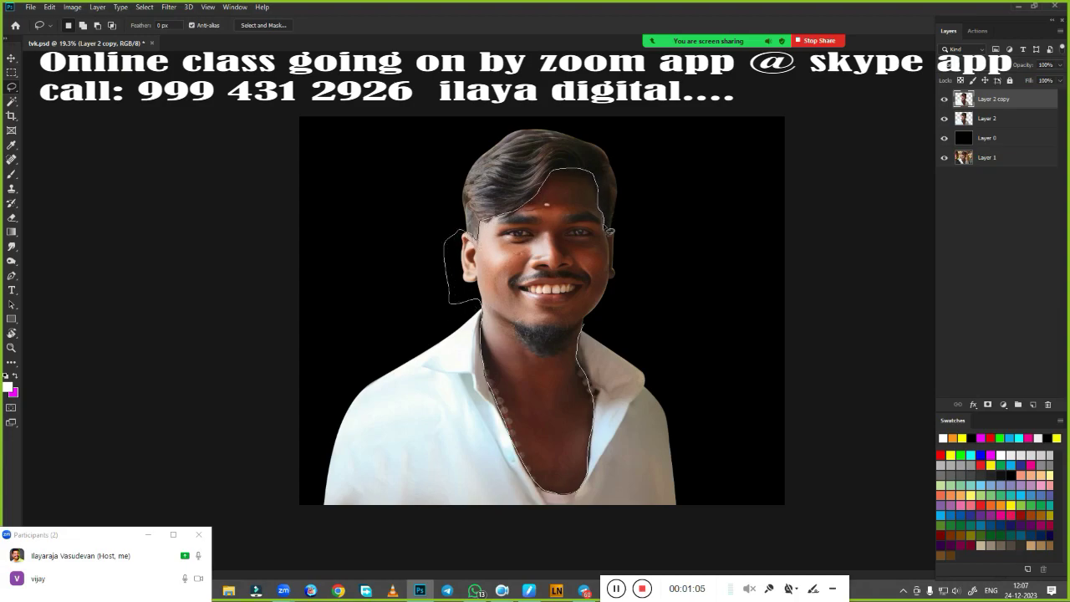
Step: Lasso the face and neck and feather the selection's edge
left_click_drag(608, 318, 585, 324)
key("shift+F6")
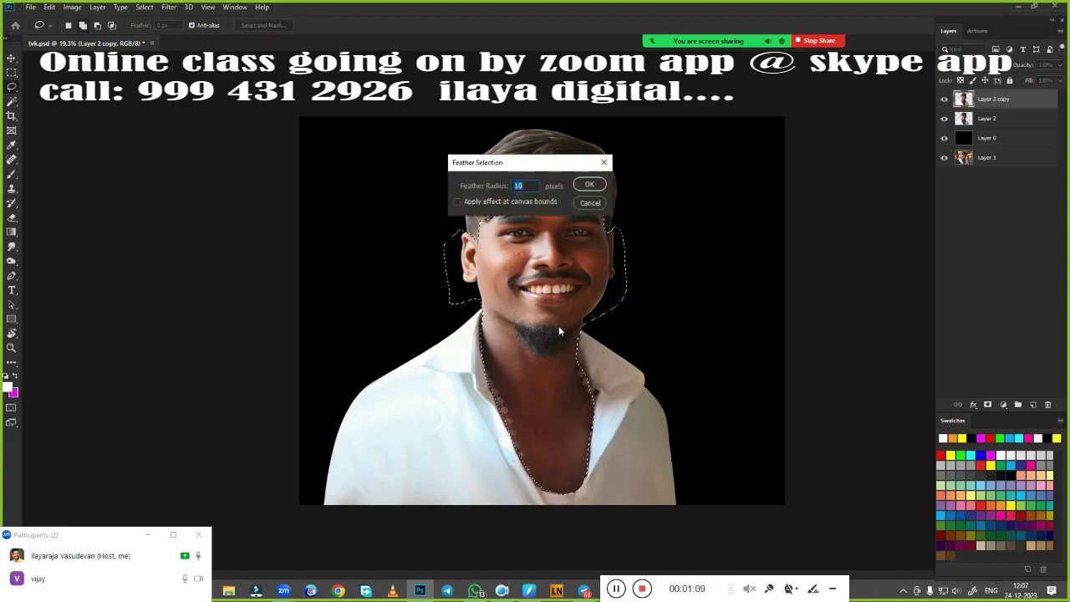
key("Return")
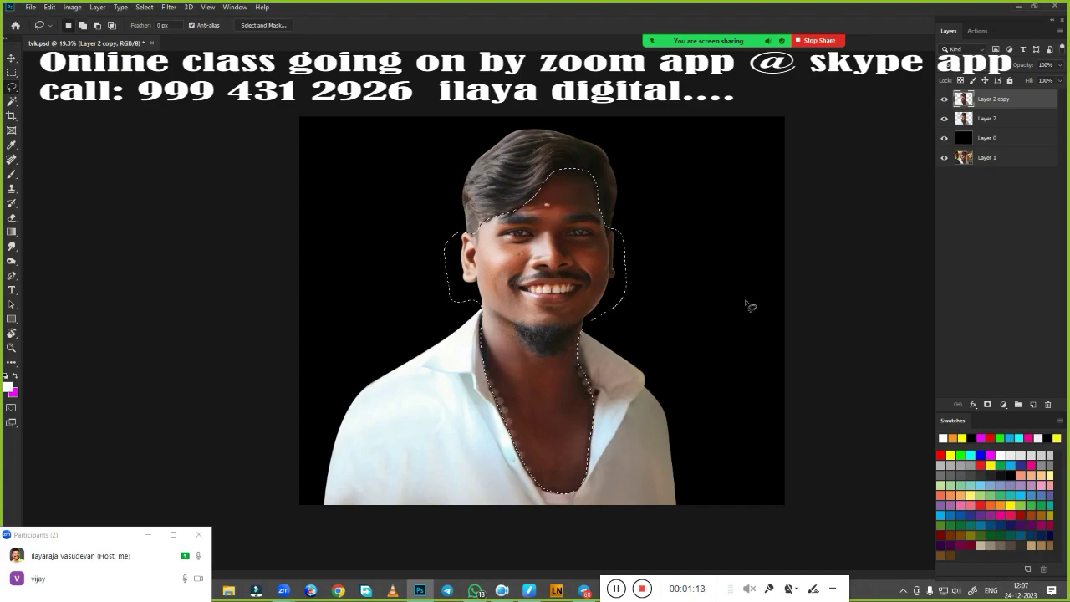
scroll(699, 295, "up", 2)
left_click_drag(700, 295, 660, 281)
Step: Brighten the selected skin with Brightness/Contrast at Brightness 44, Contrast 3
key("alt+i")
key("a")
key("s")
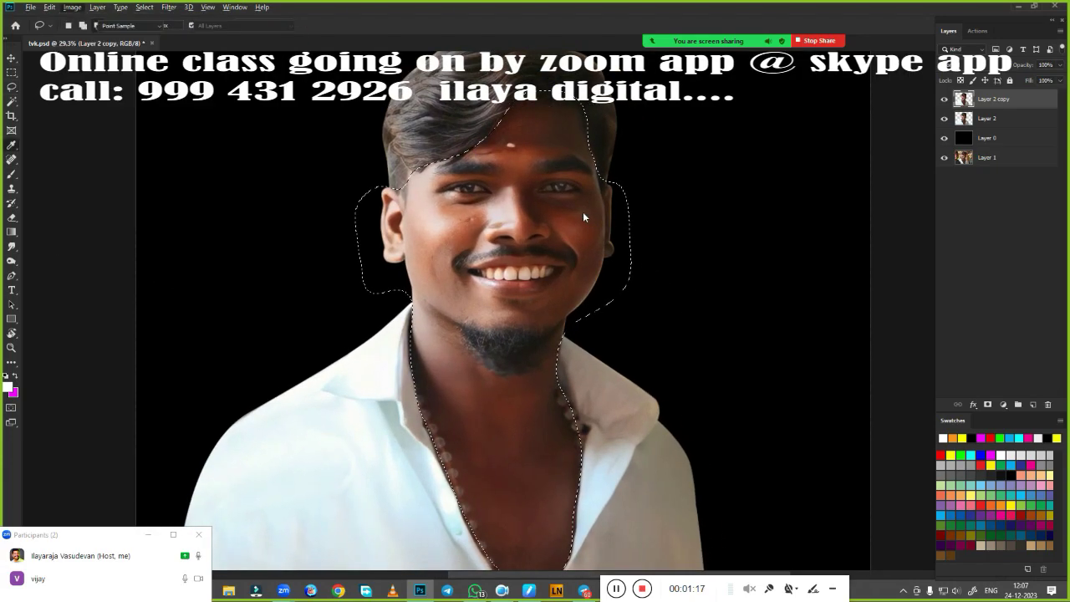
left_click(849, 168)
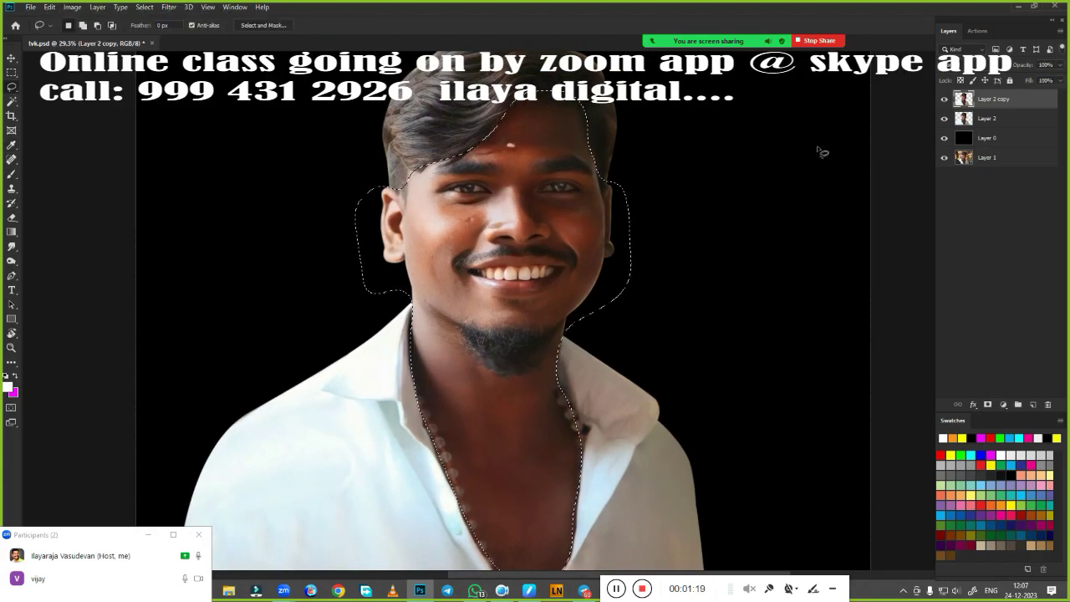
left_click(73, 8)
mouse_move(89, 37)
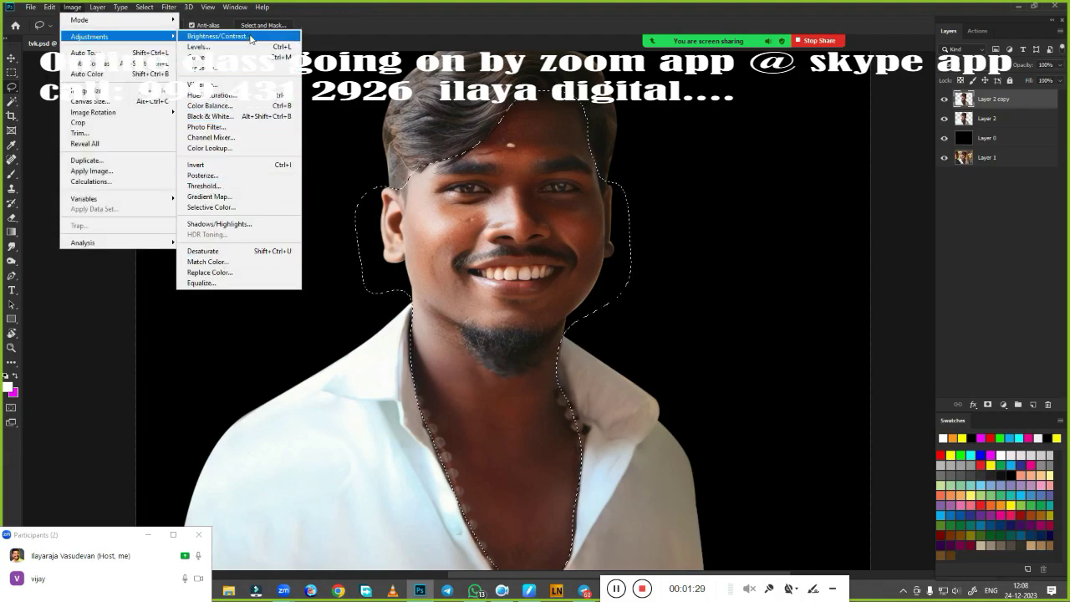
left_click(216, 36)
mouse_move(720, 143)
left_mouse_down()
mouse_move(743, 145)
mouse_move(720, 147)
mouse_move(728, 144)
left_mouse_up()
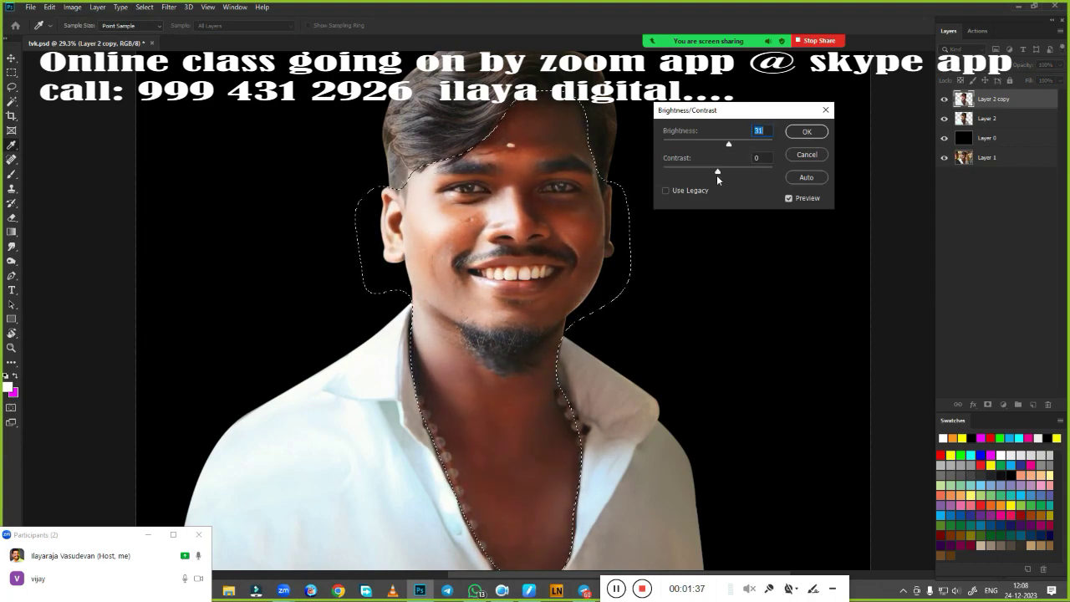
left_click(800, 133)
Step: Apply Selective Color to the Reds: Cyan +46, Magenta −17, Yellow +5, Black −4
left_click(73, 7)
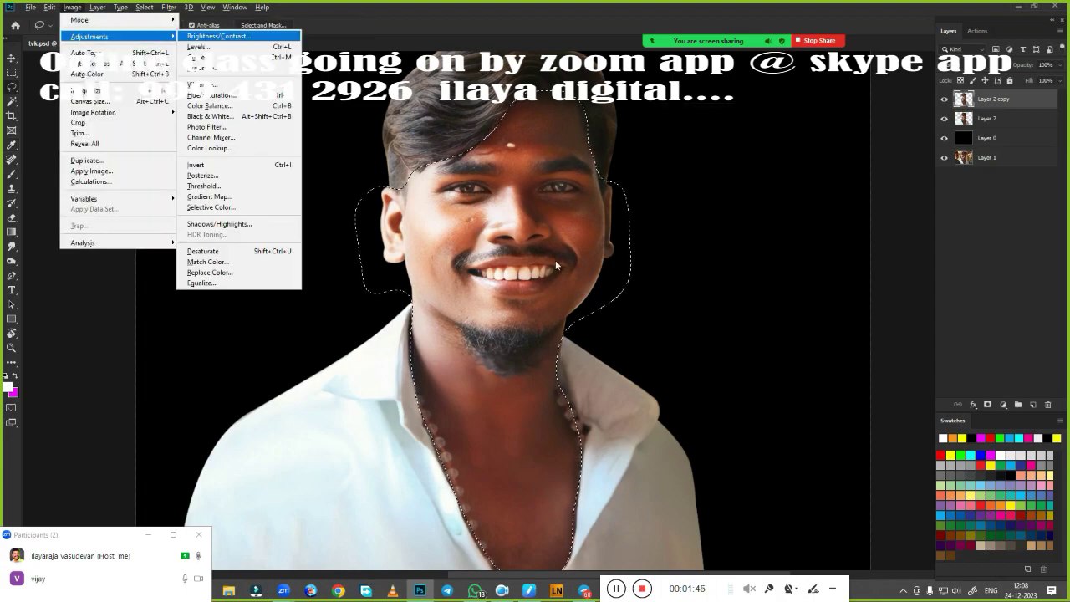
left_click(251, 209)
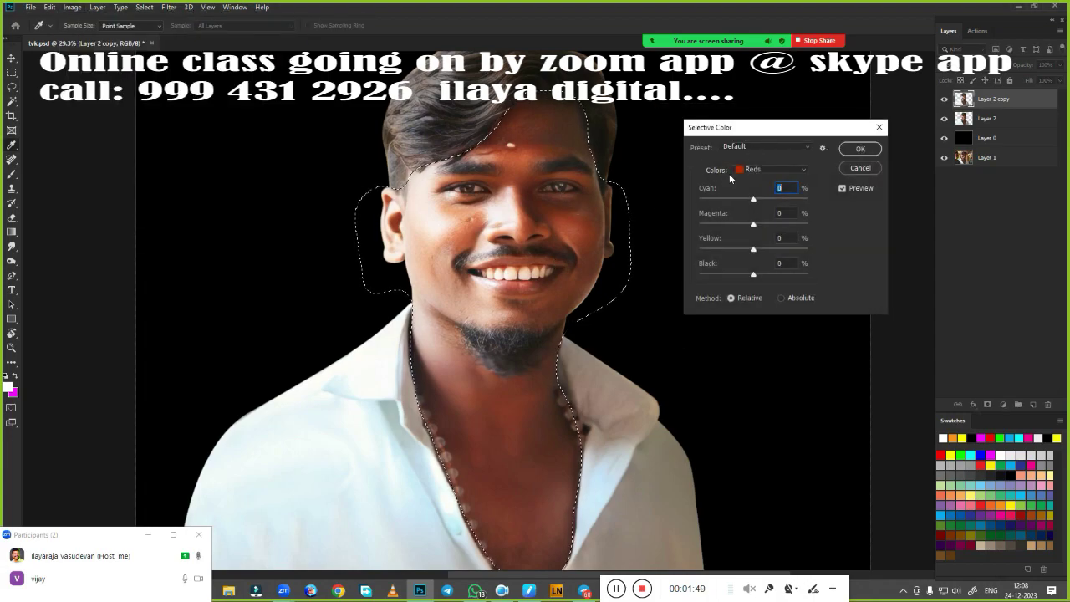
left_click(860, 168)
left_click(73, 7)
mouse_move(89, 37)
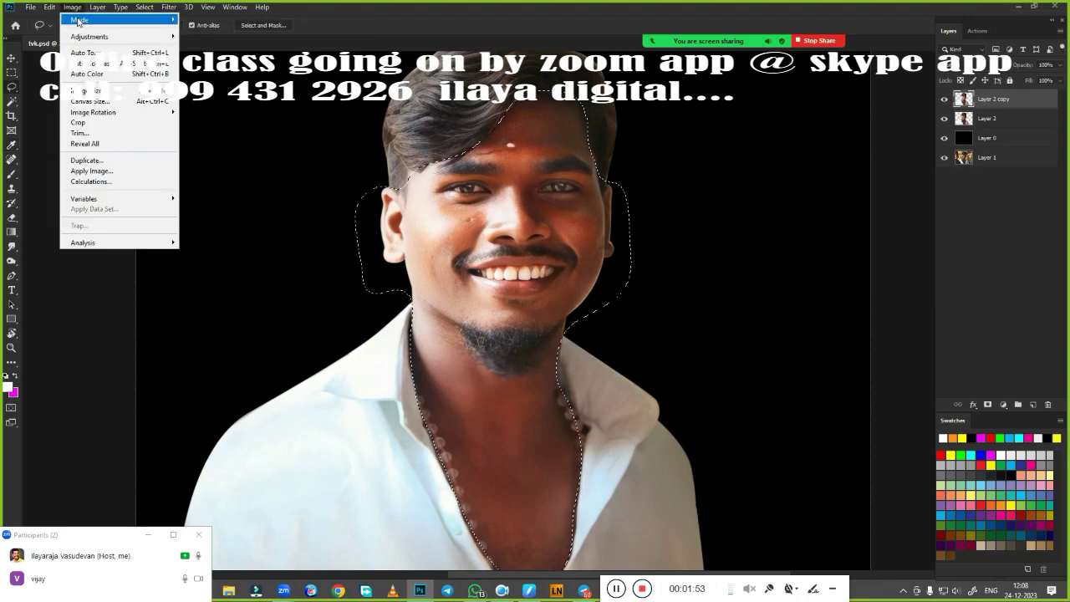
left_click(221, 208)
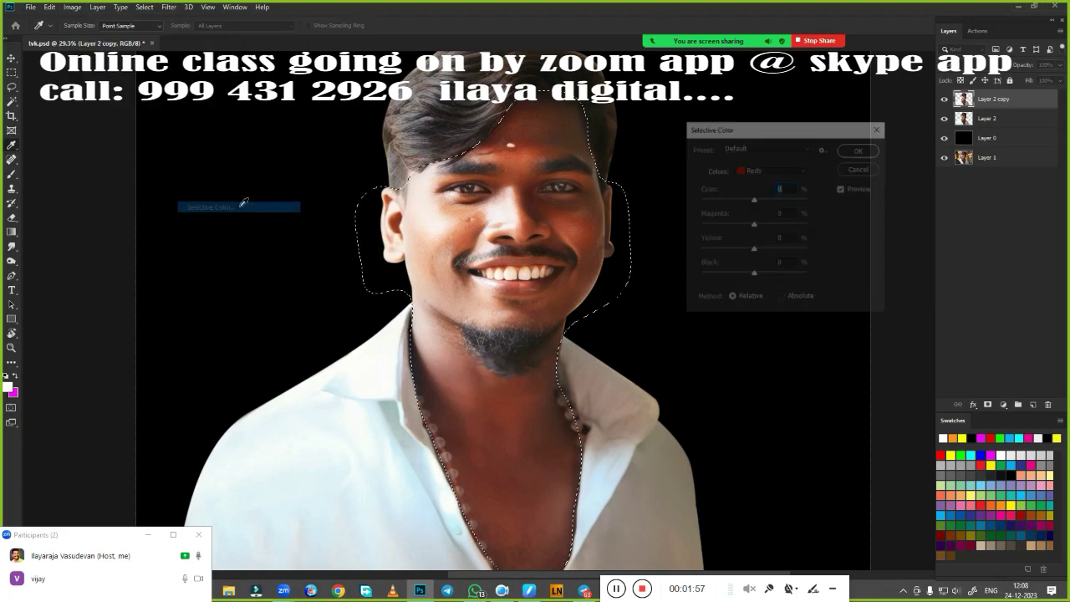
scroll(554, 299, "up", 3)
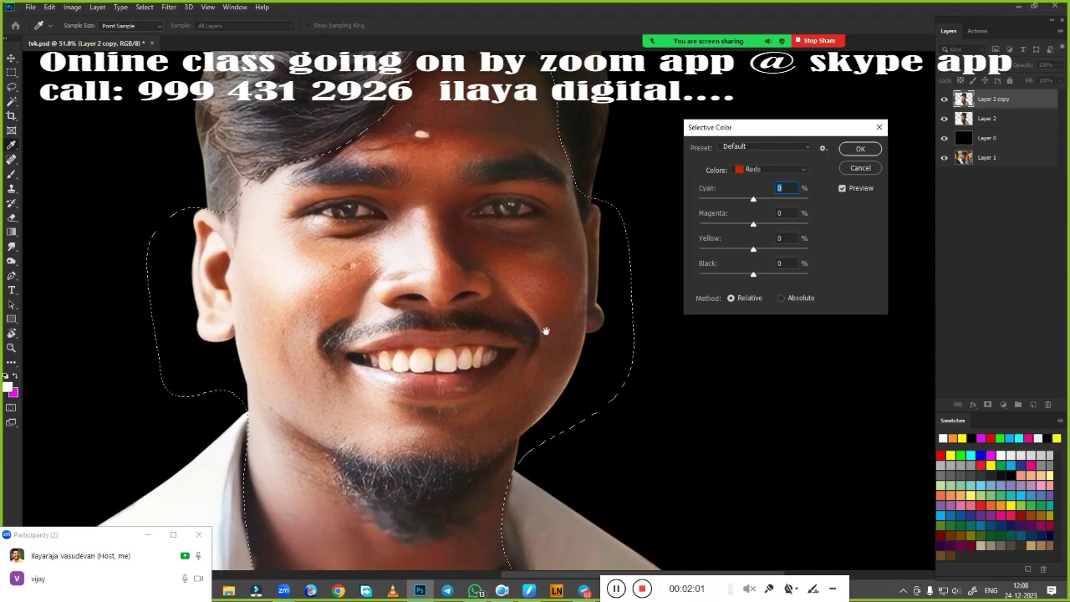
left_click_drag(753, 199, 765, 201)
mouse_move(747, 224)
left_mouse_down()
mouse_move(755, 276)
mouse_move(742, 277)
mouse_move(751, 276)
left_mouse_up()
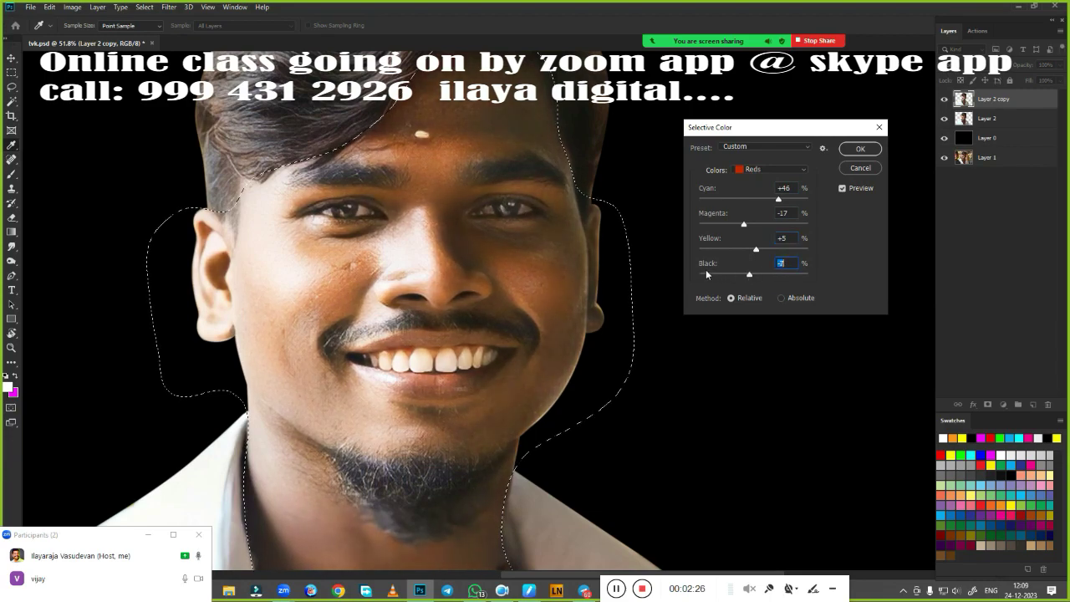
left_click(860, 153)
scroll(716, 363, "down", 4)
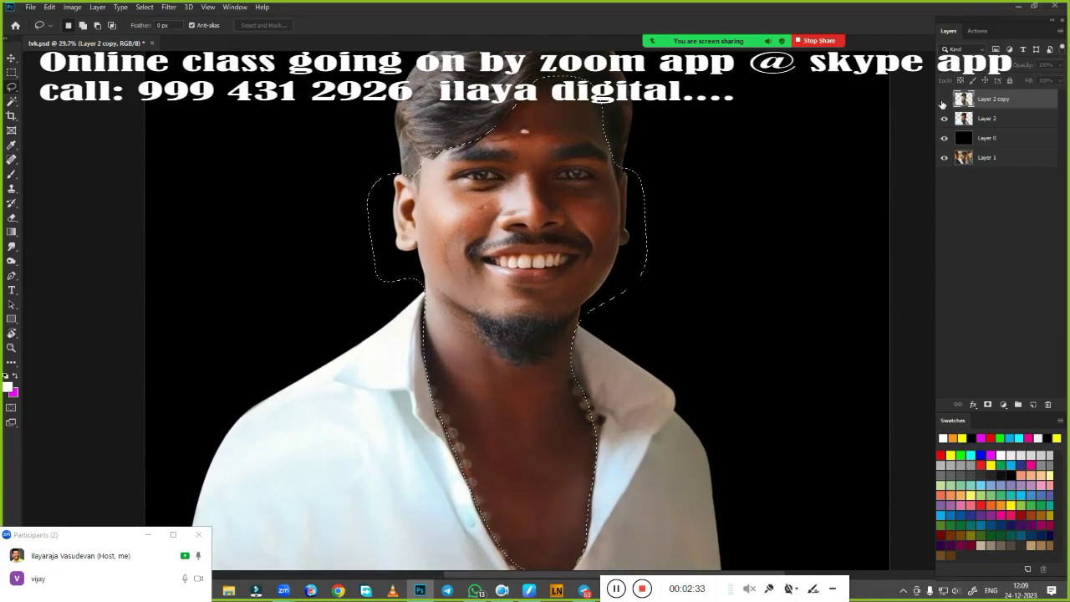
Step: Toggle Layer 2 copy off and on to compare retouched skin with the original
left_click(943, 99)
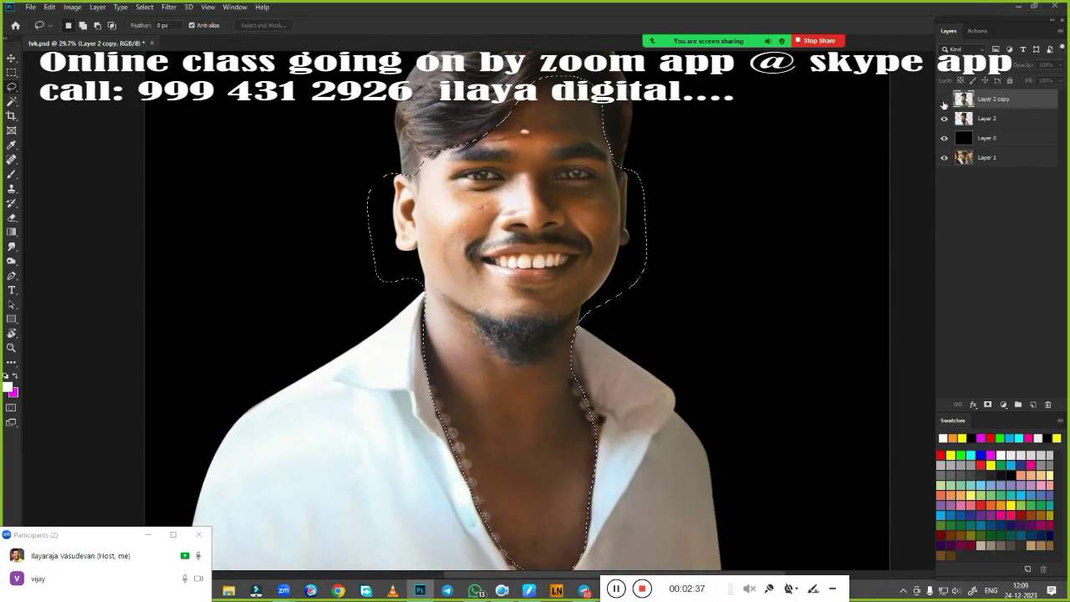
left_click(944, 99)
left_click(944, 99)
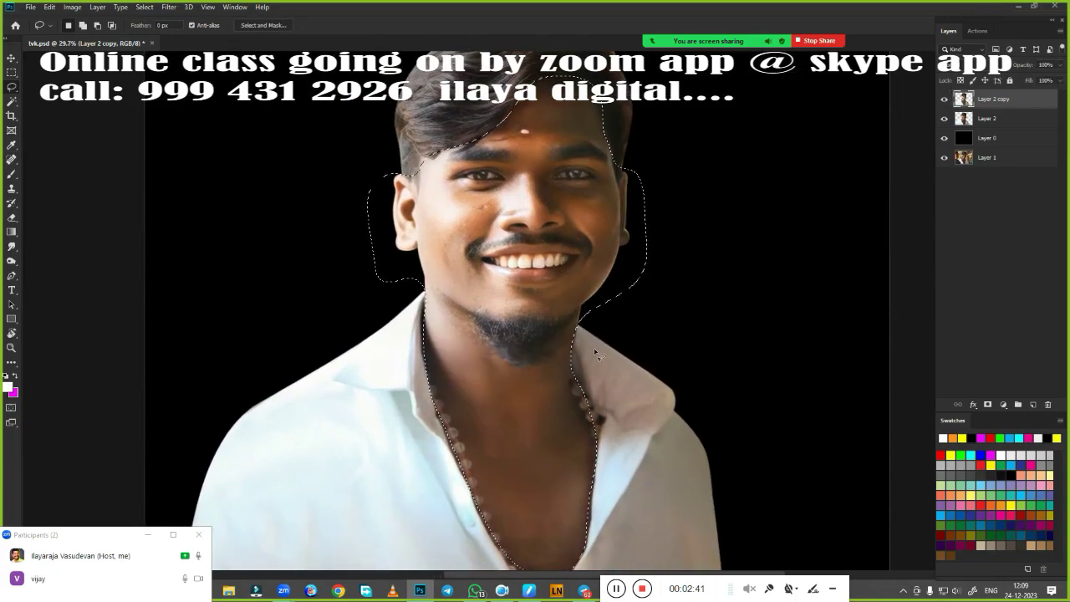
scroll(595, 355, "up", 3)
scroll(648, 335, "down", 2)
Step: Apply Color Balance with midtones at +5, 0, −8 plus a highlights tweak
key("ctrl+b")
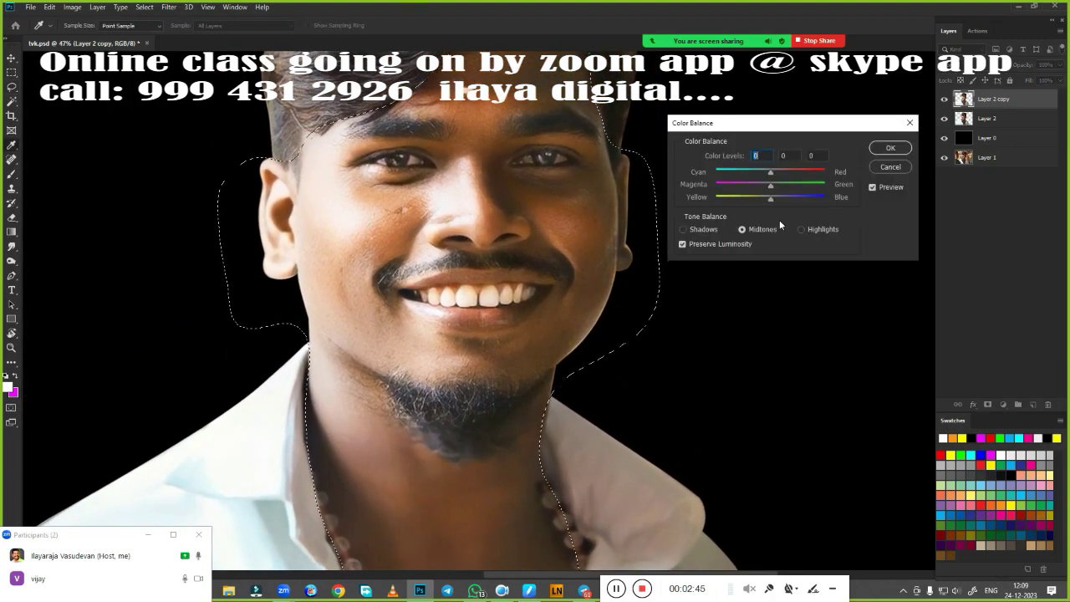
left_click(764, 198)
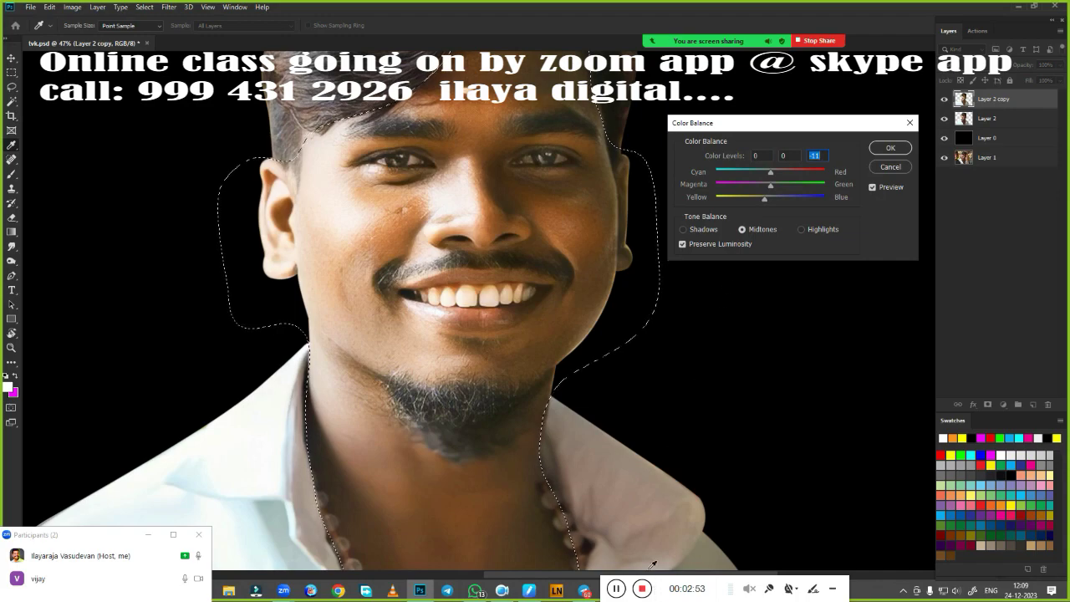
left_click_drag(762, 198, 775, 167)
left_click(807, 229)
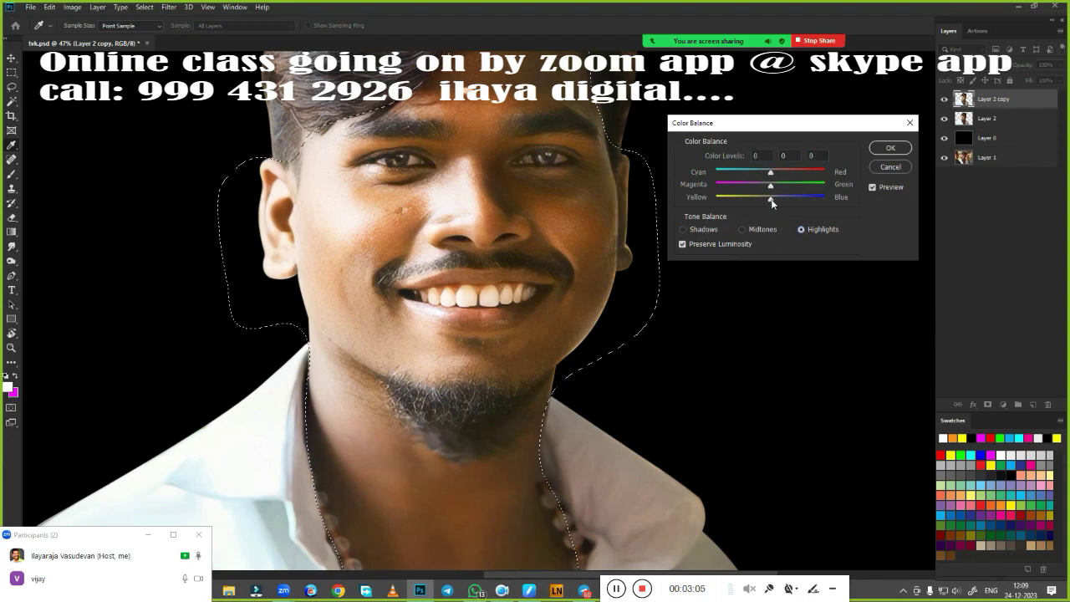
key("Return")
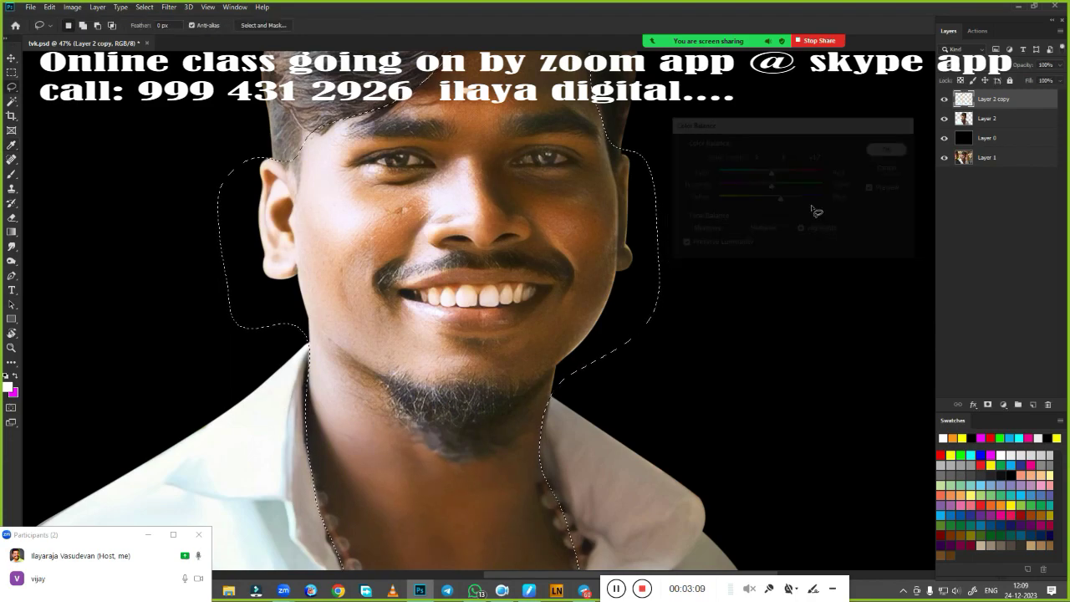
Step: Give the face selection a further Brightness/Contrast lift of Brightness 17
key("ctrl+b")
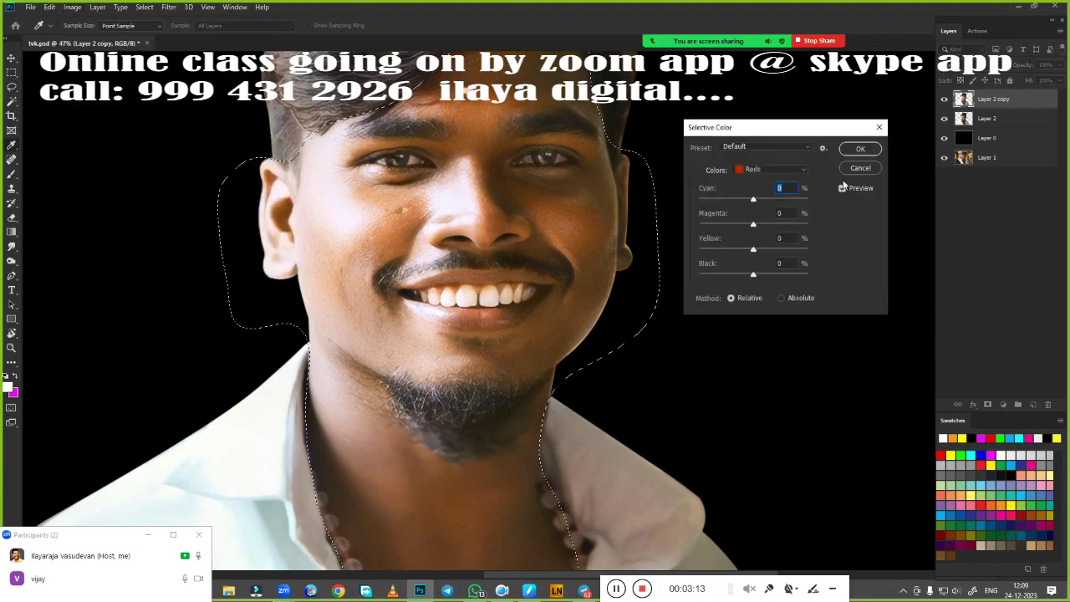
left_click(861, 147)
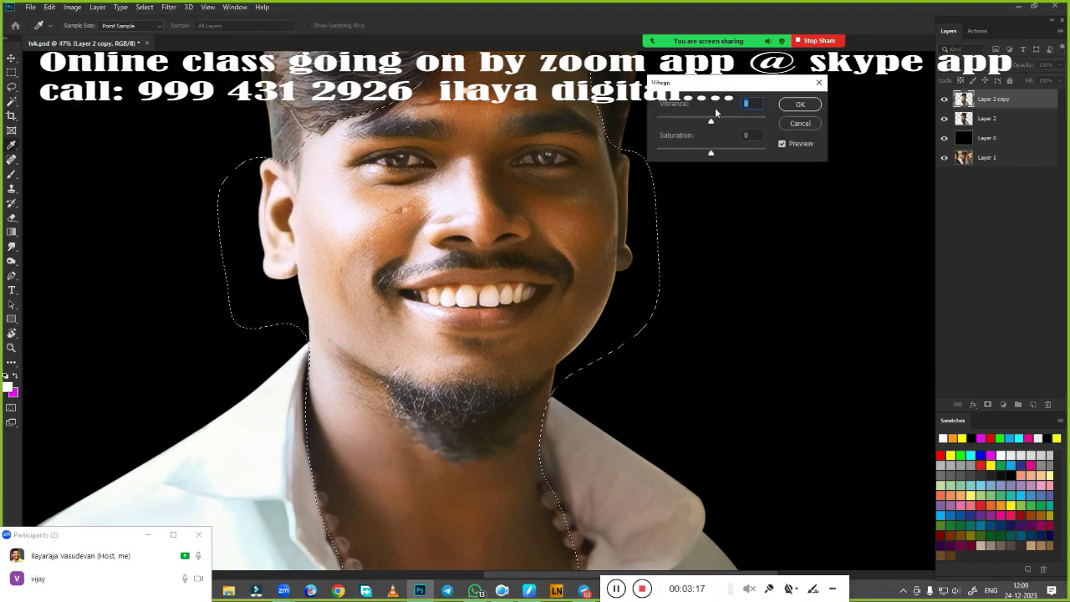
key("alt+i")
key("ctrl+b")
key("Escape")
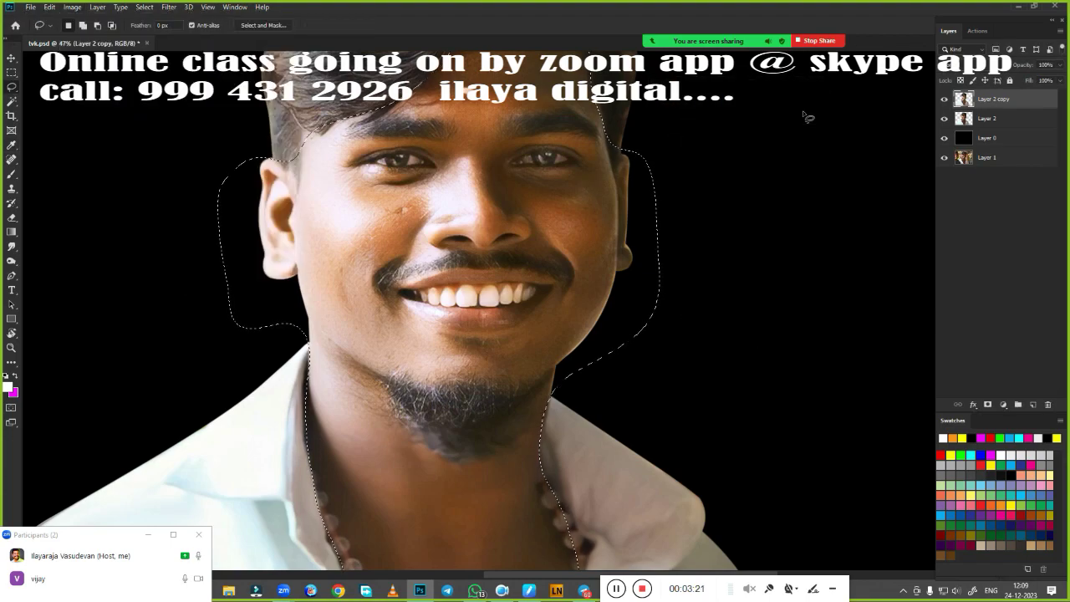
key("alt+i")
key("j")
key("Return")
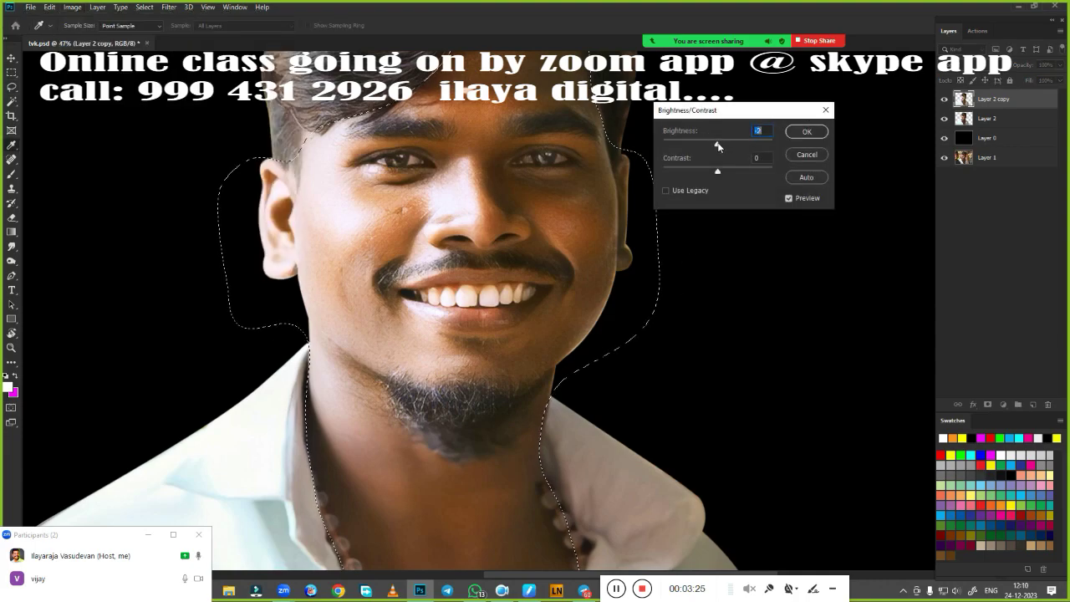
left_click_drag(717, 147, 723, 146)
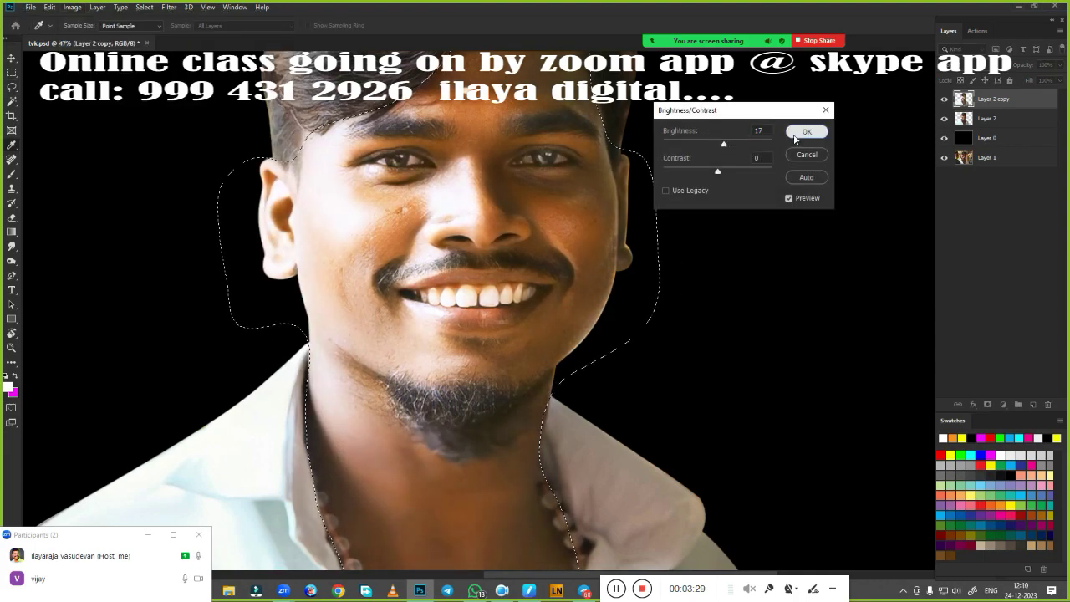
left_click(807, 132)
Step: Fit the portrait on screen, undo an accidental grouping, and deselect
key("ctrl+0")
key("ctrl+g")
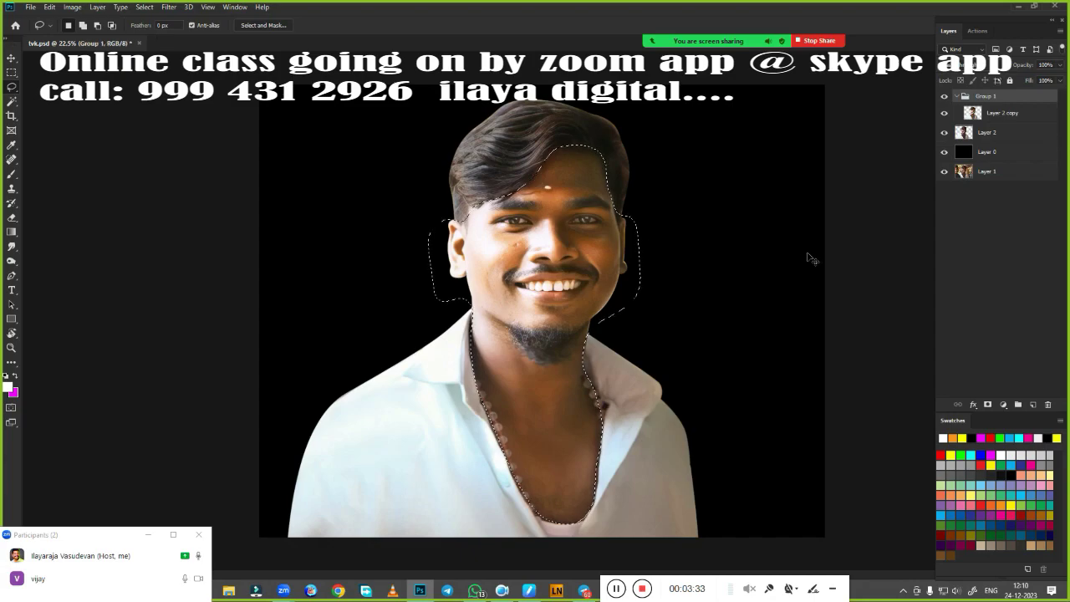
key("ctrl+z")
key("ctrl+d")
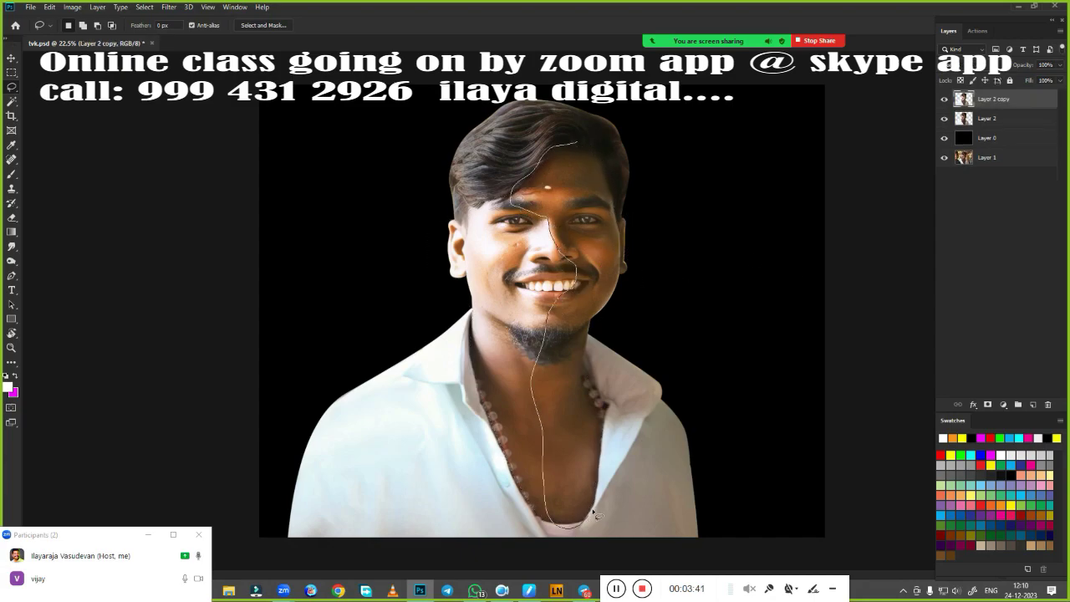
Step: Lasso and feather the darker right side of face and neck, then raise its Brightness to 40
left_click_drag(622, 212, 582, 148)
key("shift+F6")
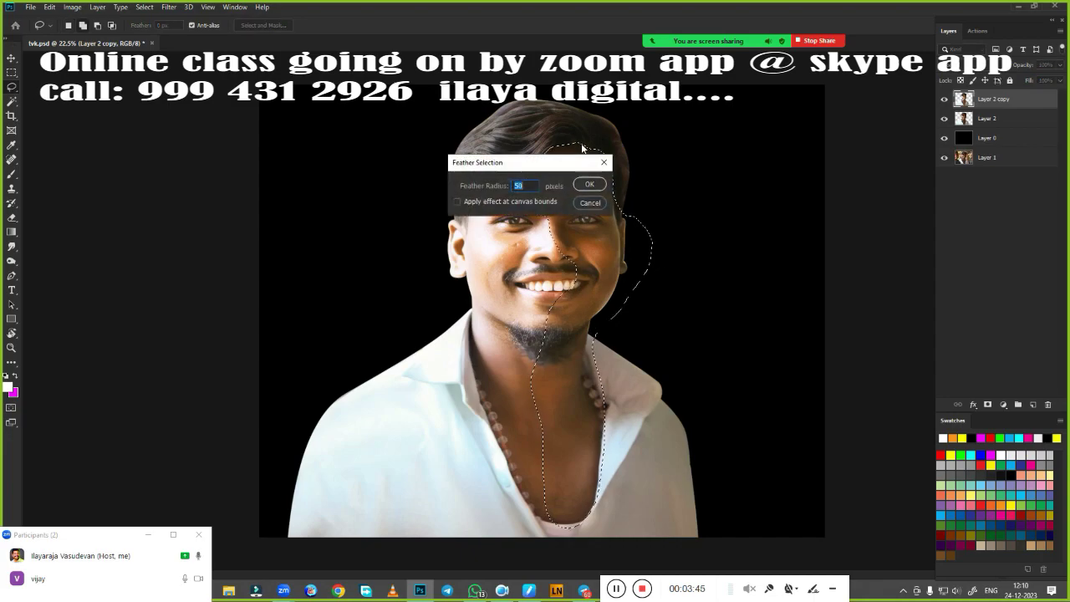
key("Return")
key("alt+i")
key("j")
key("b")
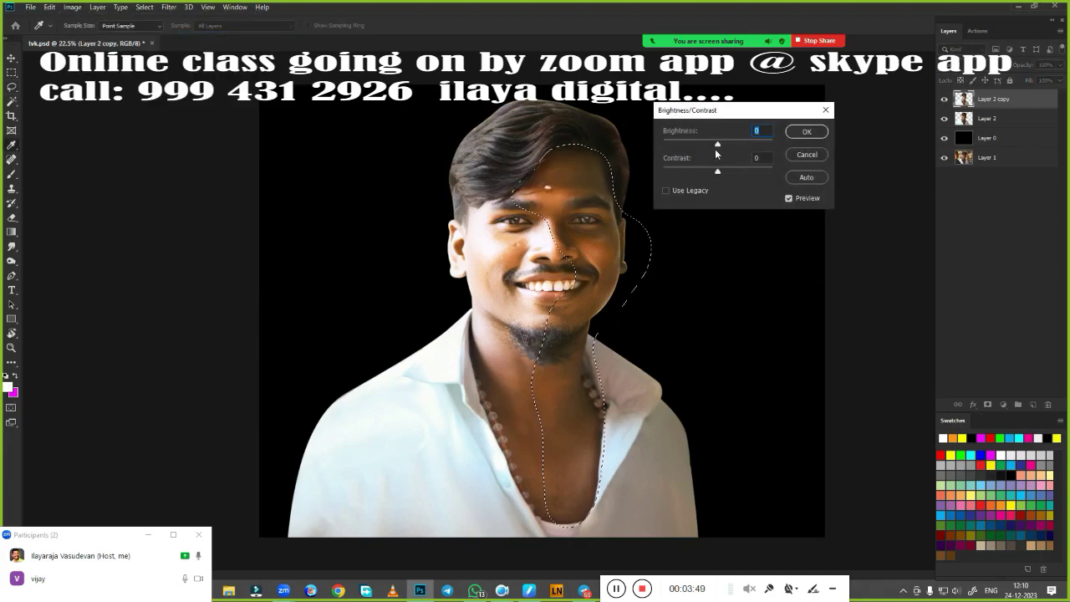
left_click_drag(729, 146, 733, 147)
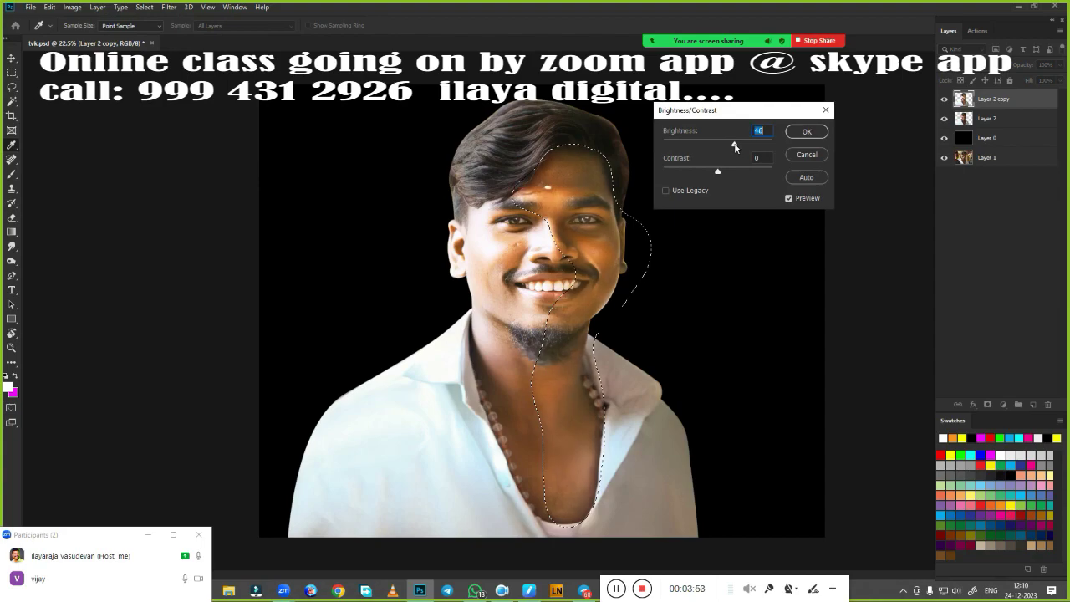
key("Return")
key("ctrl+d")
Step: Toggle the brightened layer to compare the face before and after
left_click(944, 98)
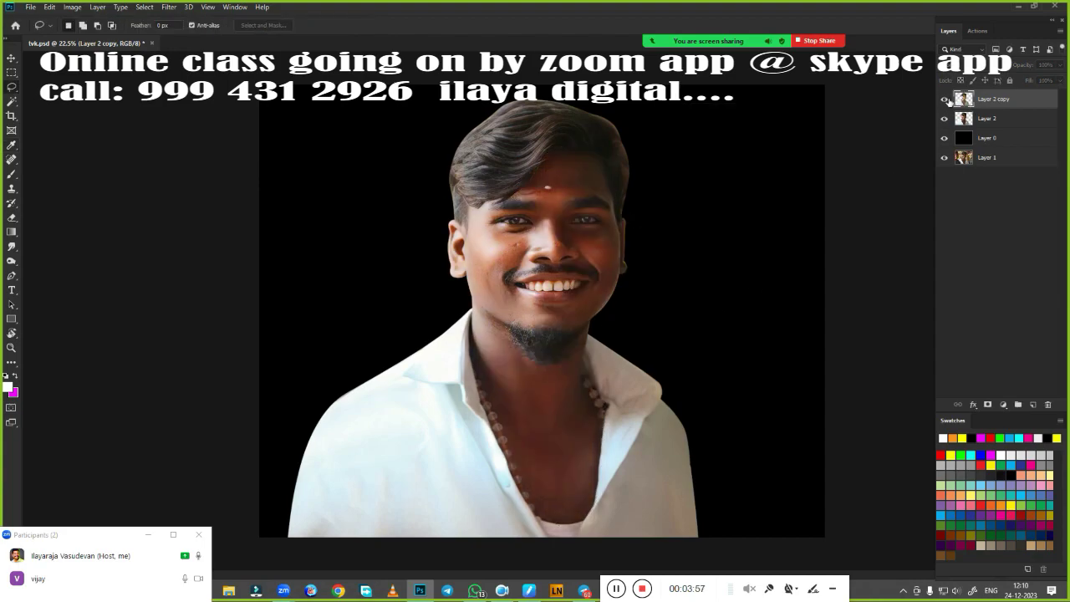
left_click(945, 98)
left_click(945, 98)
scroll(694, 292, "up", 3)
scroll(693, 292, "down", 1)
left_click_drag(694, 291, 688, 346)
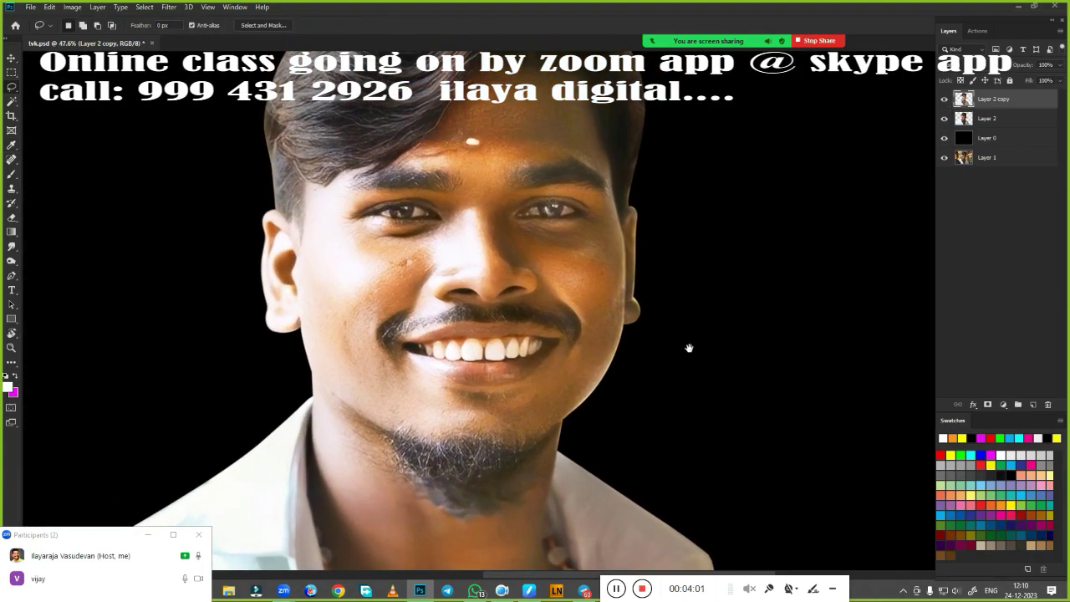
left_click(944, 99)
double_click(944, 98)
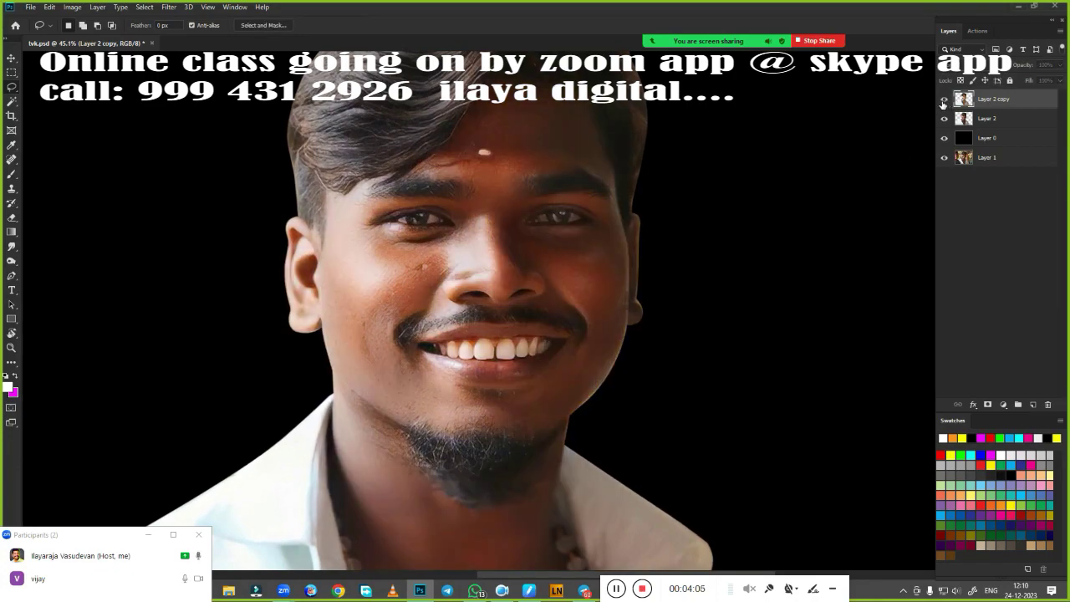
left_click(945, 98)
scroll(693, 251, "down", 3)
scroll(710, 255, "up", 2)
scroll(652, 269, "up", 1)
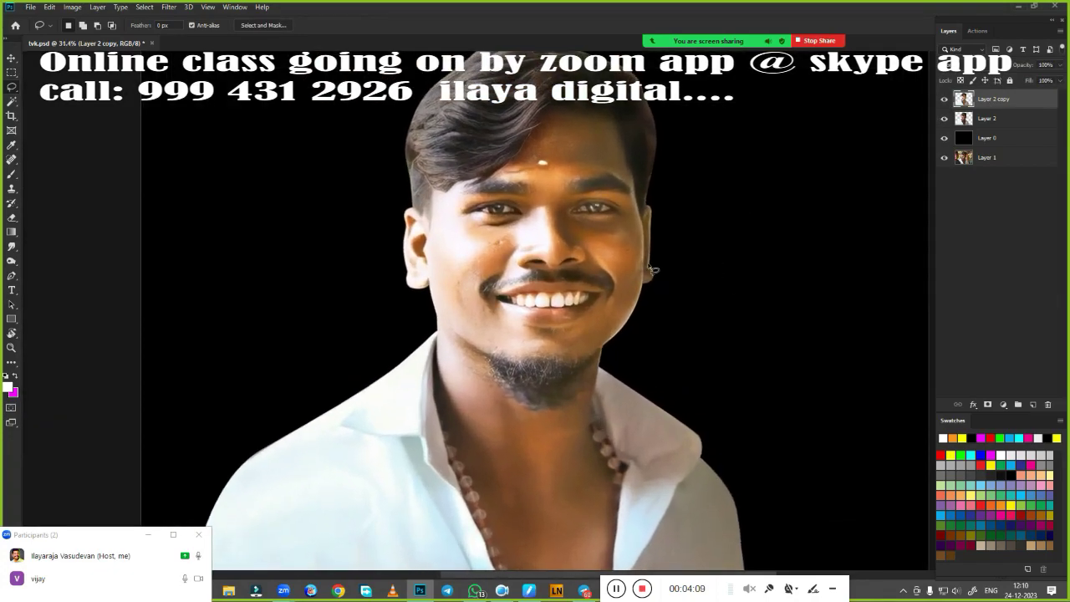
Step: Lasso around the hair and head, invert the selection, and feather it 30 px
left_click_drag(357, 74, 415, 212)
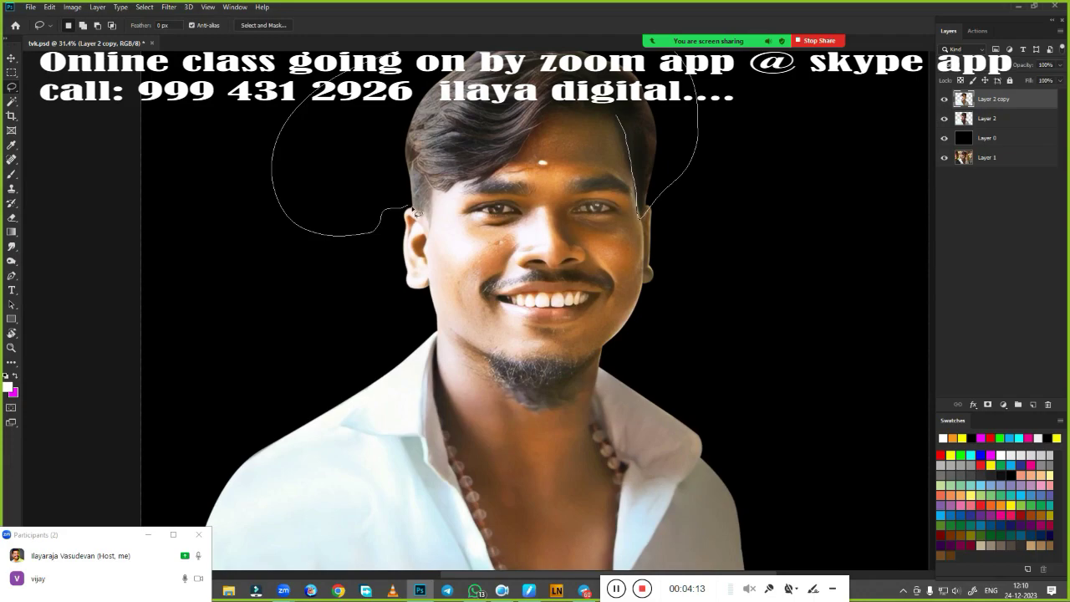
left_click_drag(620, 121, 577, 113)
scroll(634, 171, "down", 3)
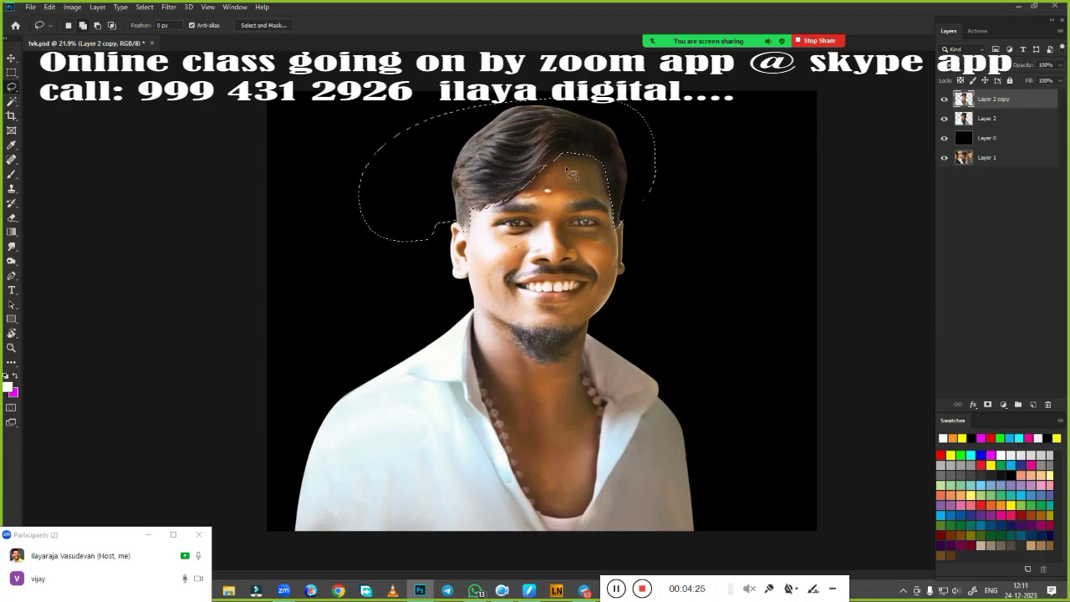
key("ctrl+shift+i")
key("ctrl+shift+i")
key("shift+F6")
key("Return")
Step: Darken hair, brows and beard with Hue/Saturation: Saturation −78, Lightness −32, then deselect
key("ctrl+u")
mouse_move(865, 293)
left_mouse_down()
mouse_move(826, 294)
mouse_move(867, 296)
left_mouse_up()
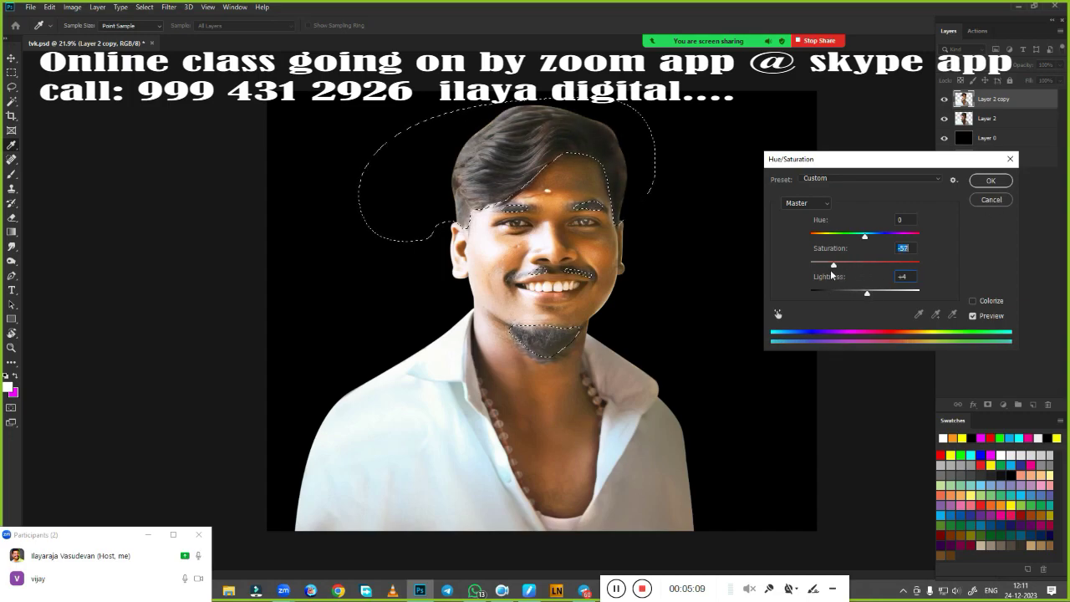
left_click_drag(864, 265, 822, 266)
left_click_drag(867, 293, 845, 294)
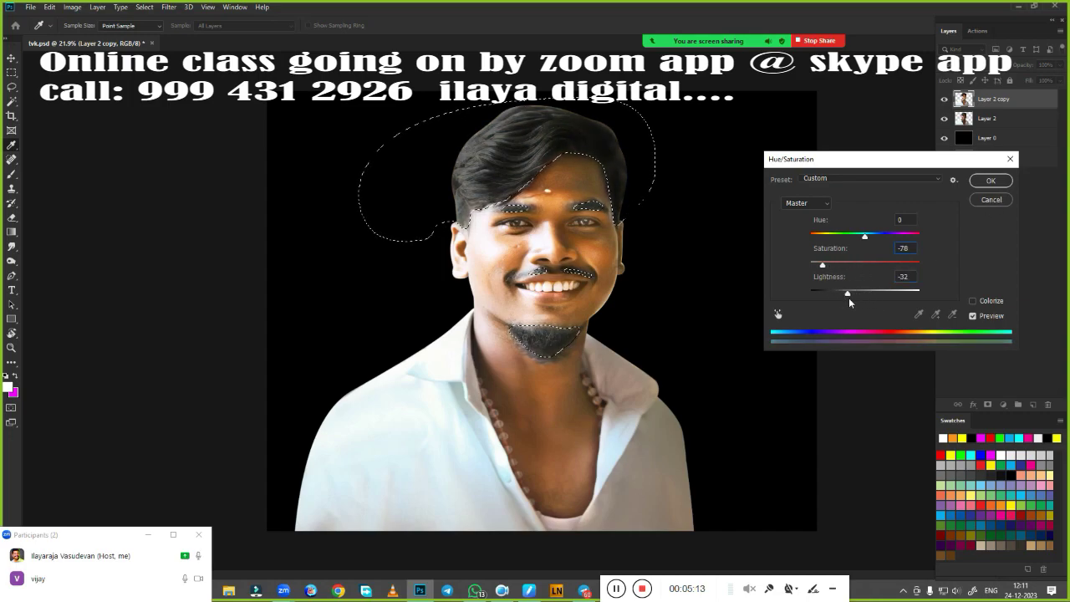
left_click(990, 180)
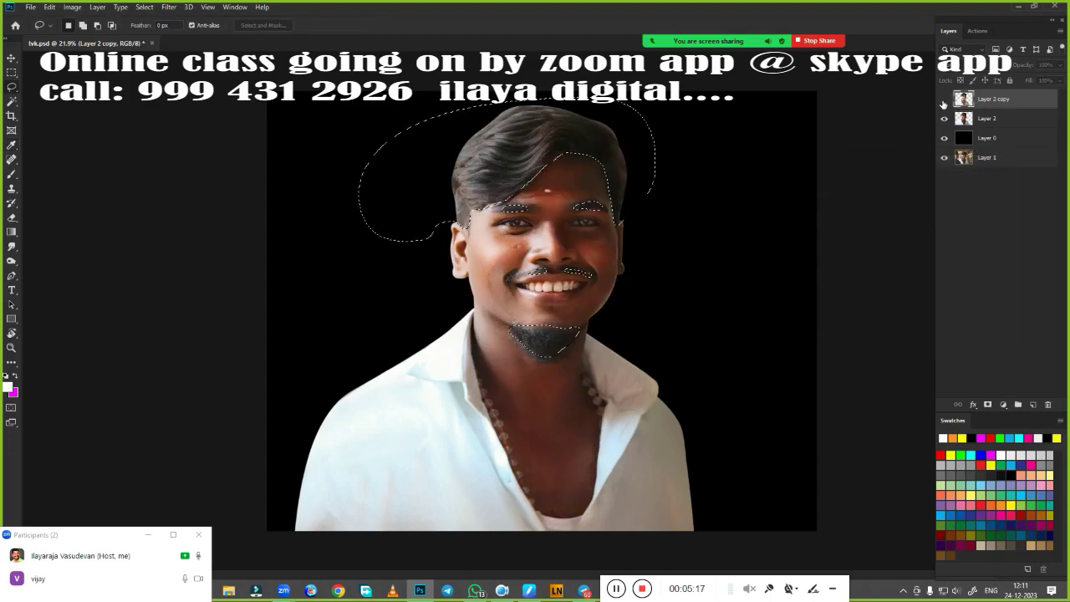
left_click(706, 365)
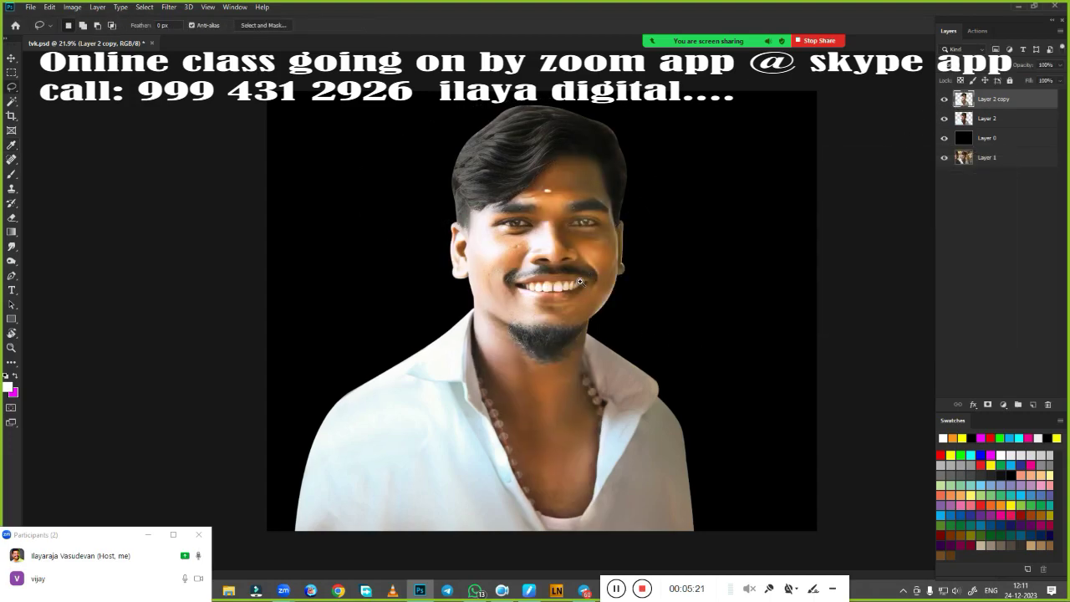
Step: Toggle the retouched layer to compare the darkened hair with before
scroll(579, 281, "up", 5)
scroll(602, 334, "down", 5)
left_click(944, 100)
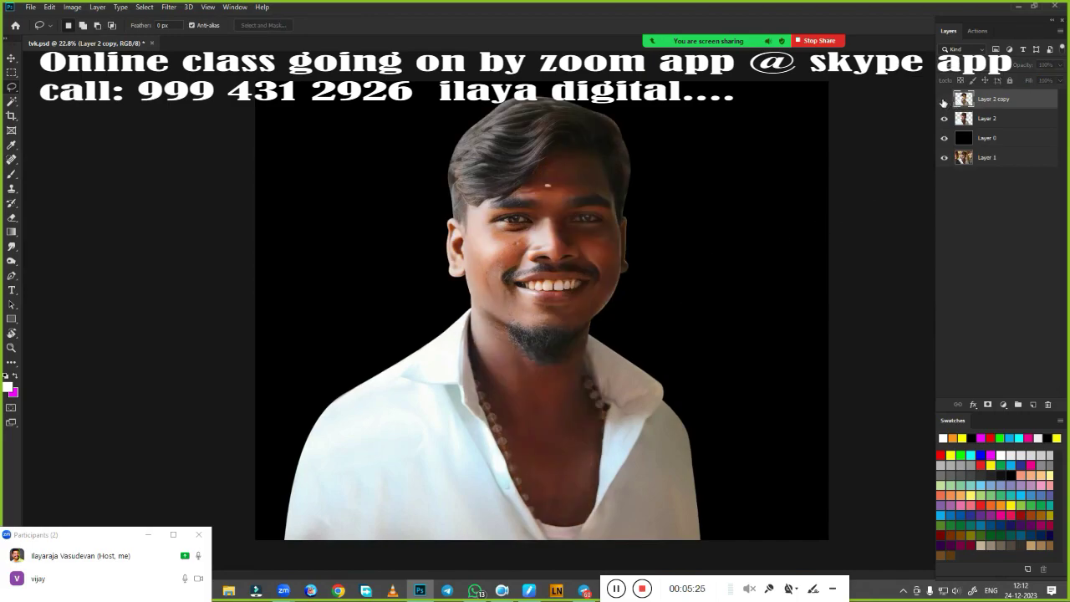
left_click(944, 99)
left_click(943, 100)
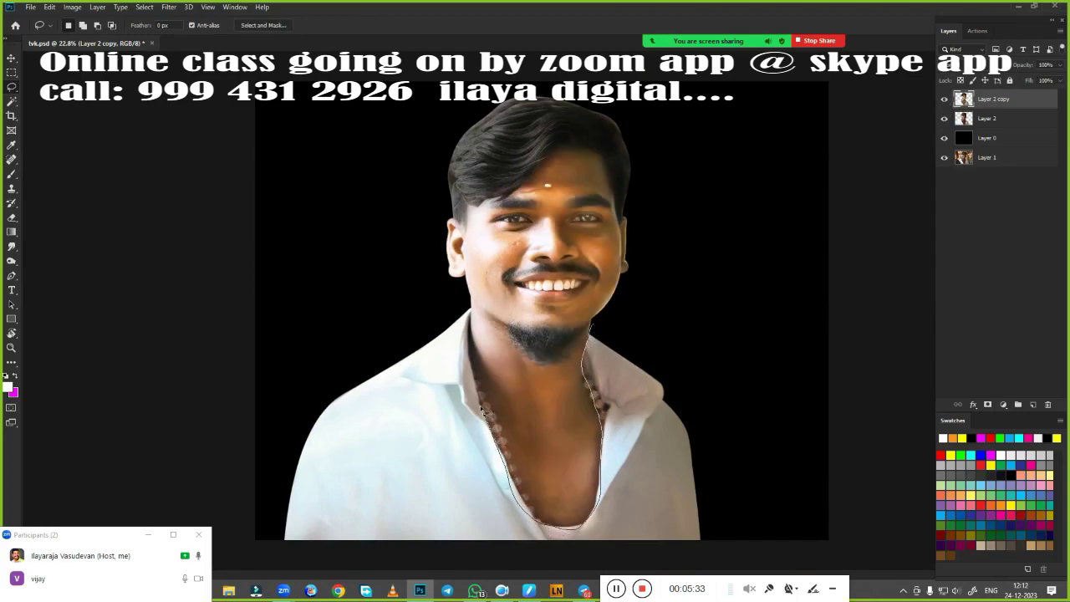
Step: Lasso the shirt and shoulders and whiten them with Curves: RGB white point 243, cooler Blue channel
left_click_drag(454, 290, 735, 303)
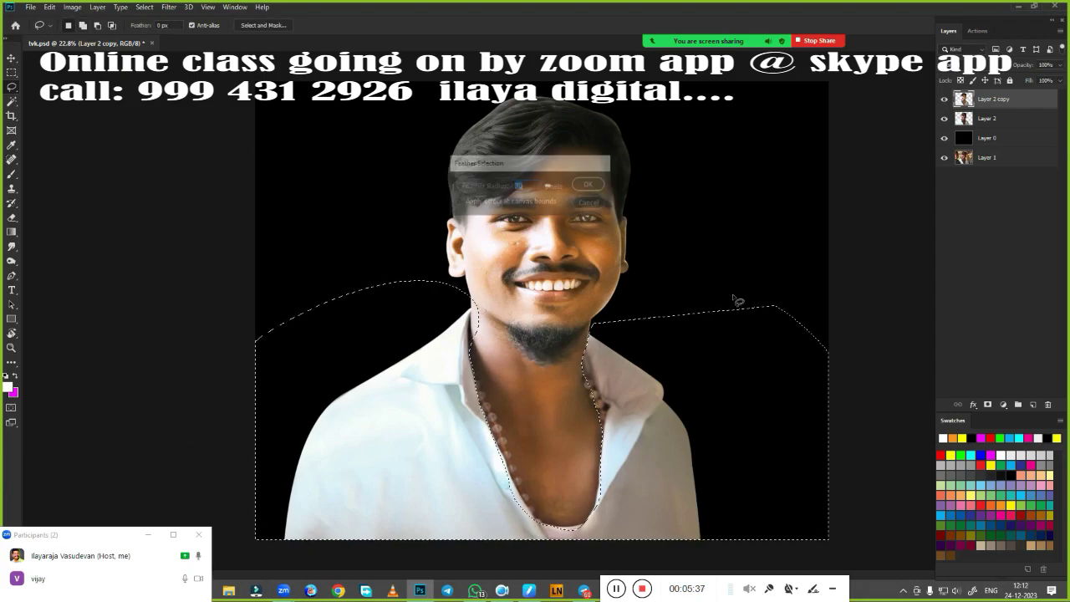
key("ctrl+m")
left_click_drag(869, 255, 842, 261)
left_click(762, 92)
left_click(740, 131)
key("Return")
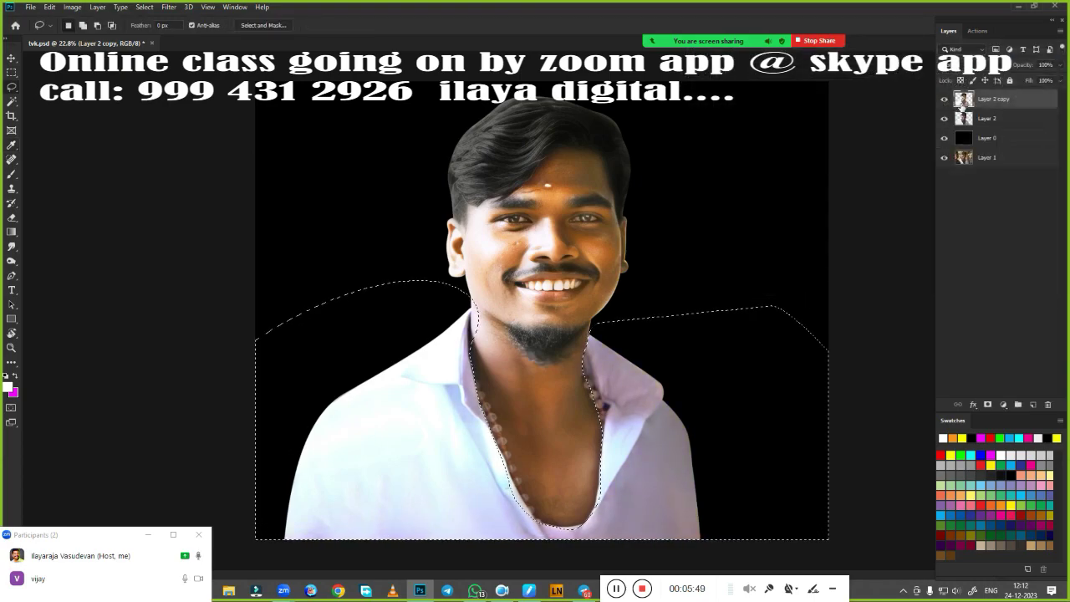
Step: Deselect, compare the layer, and duplicate it as Layer 2 copy 2
key("ctrl+d")
left_click(942, 99)
left_click(943, 99)
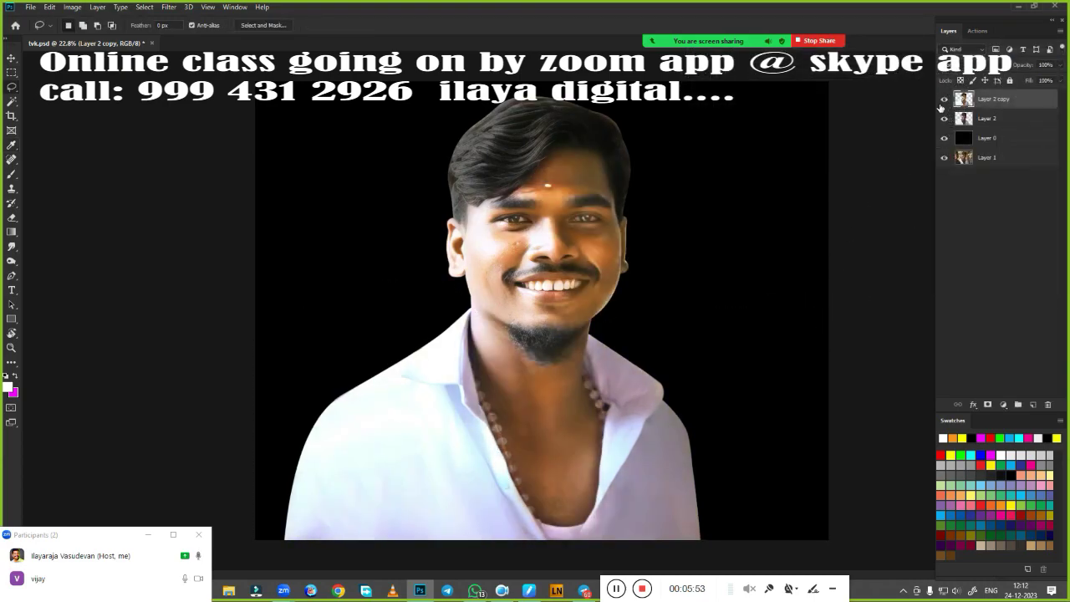
key("ctrl+j")
Step: Add empty Layer 3 and set up the Smudge tool with the 28 px soft brush
left_click(1033, 405)
left_click(12, 245)
right_click(372, 218)
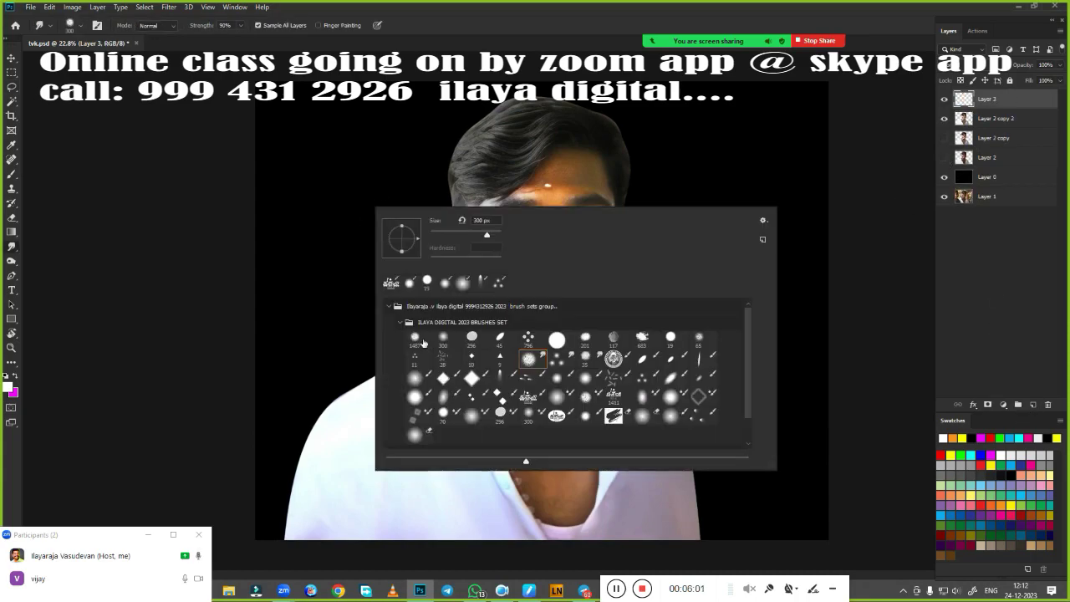
left_click(443, 358)
left_click(528, 358)
left_click(571, 30)
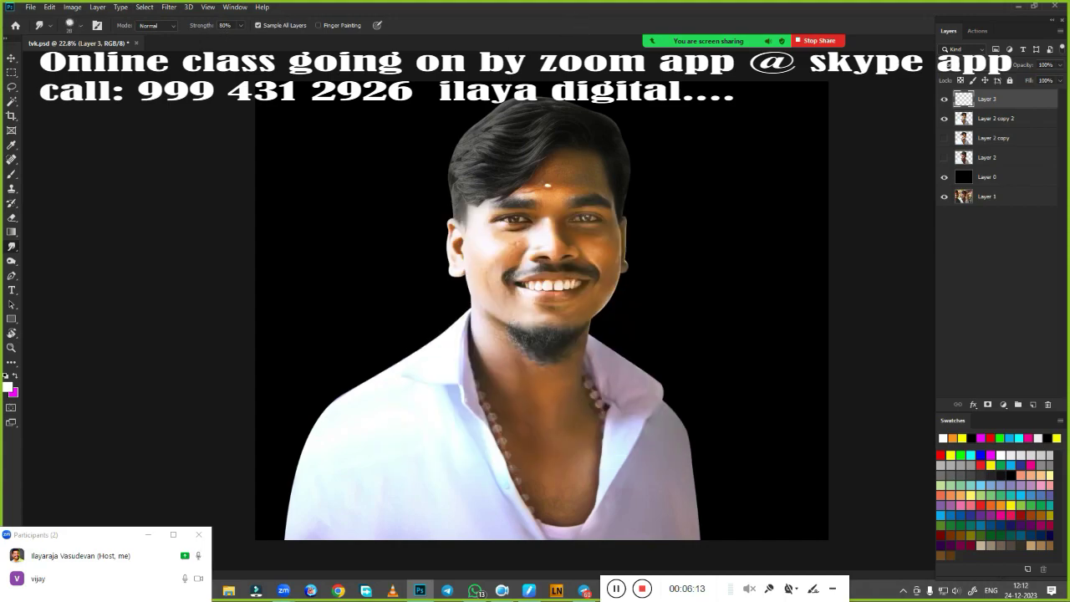
Step: Zoom in on the nose for retouching
scroll(523, 273, "up", 3)
scroll(526, 309, "up", 3)
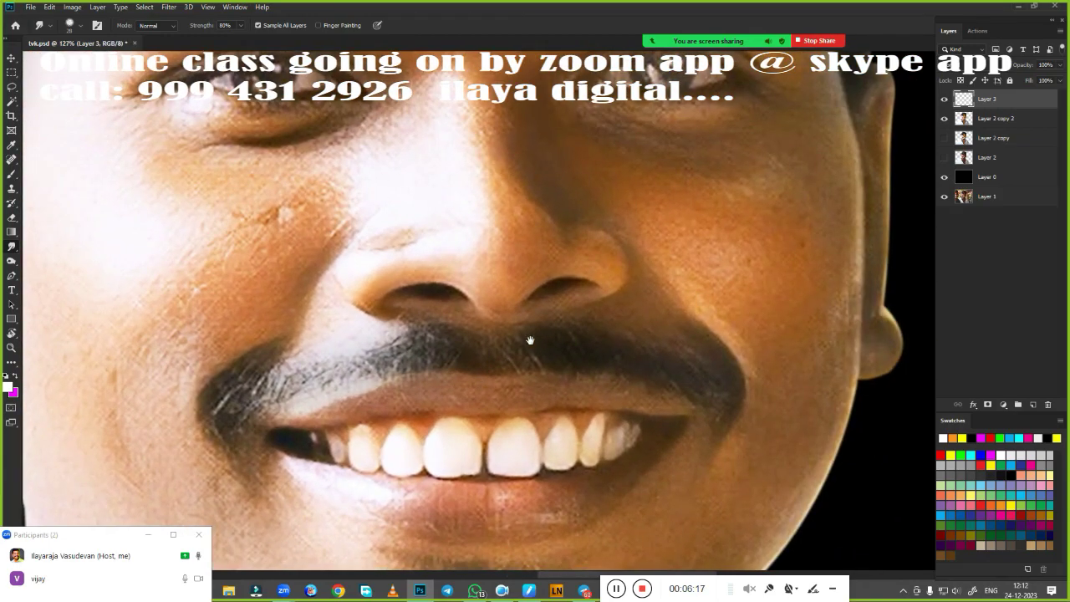
scroll(530, 341, "up", 3)
scroll(591, 399, "up", 3)
scroll(613, 408, "up", 1)
scroll(602, 359, "up", 1)
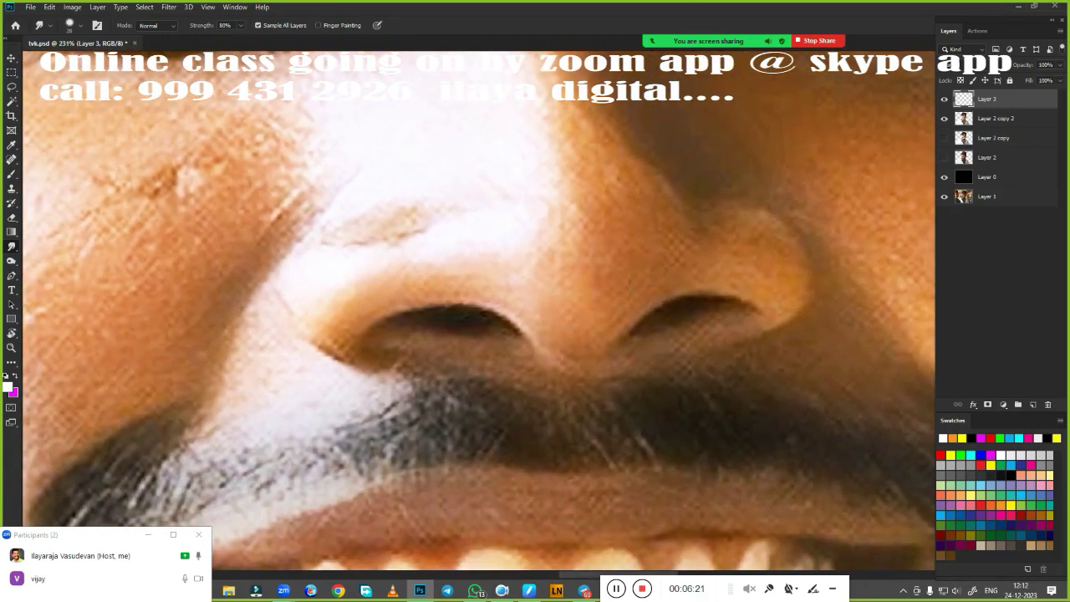
scroll(627, 343, "up", 1)
scroll(619, 353, "down", 6)
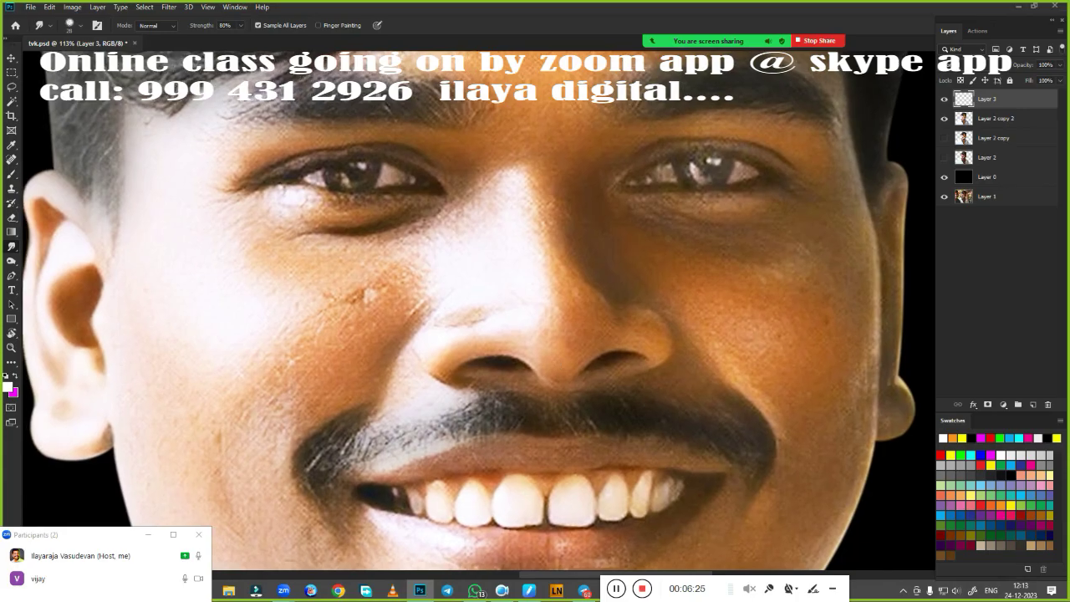
scroll(568, 355, "up", 1)
scroll(584, 345, "up", 3)
scroll(584, 344, "up", 1)
scroll(604, 229, "up", 1)
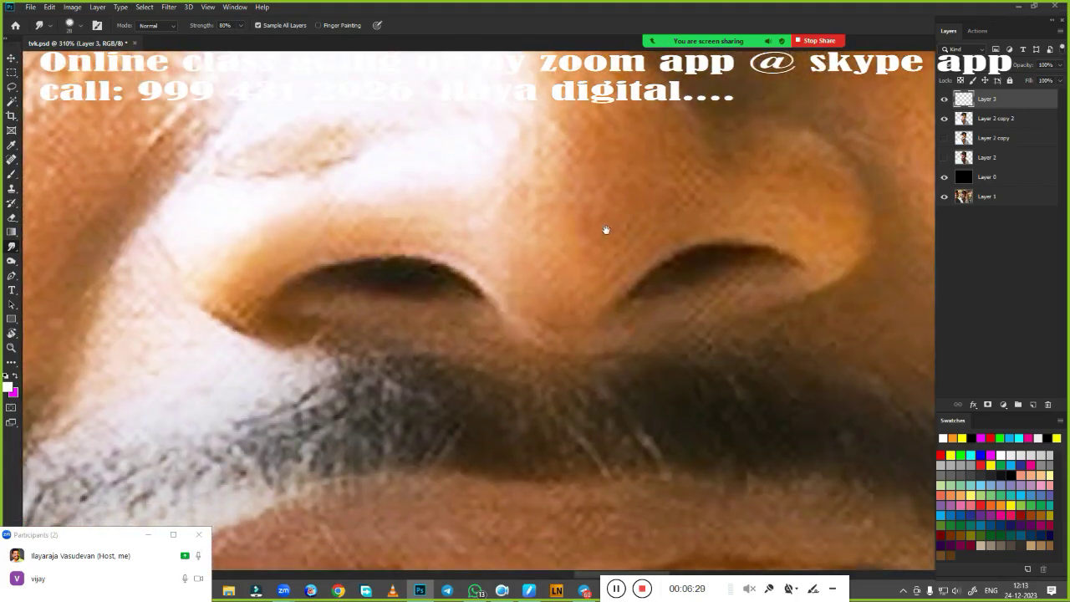
scroll(549, 370, "down", 1)
scroll(476, 381, "down", 3)
scroll(476, 381, "up", 2)
scroll(514, 373, "up", 1)
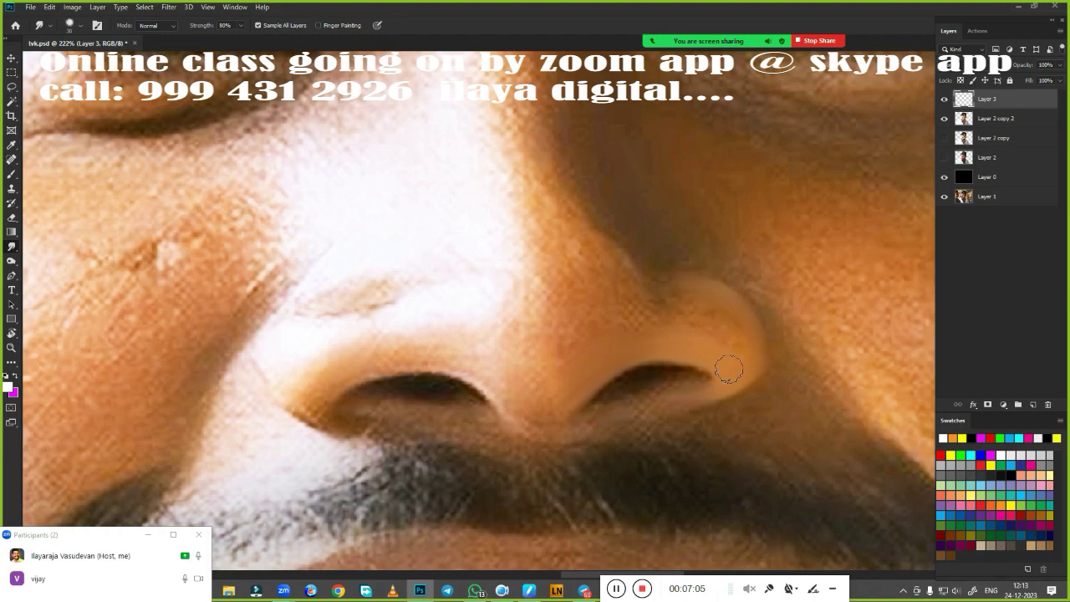
Step: Smudge the crease above the nostril, the nose tip, the nose bridge edge and the right nostril wing
mouse_move(722, 347)
left_mouse_down()
mouse_move(675, 298)
mouse_move(724, 296)
mouse_move(735, 320)
mouse_move(693, 310)
mouse_move(689, 324)
left_mouse_up()
mouse_move(470, 351)
left_mouse_down()
mouse_move(513, 382)
mouse_move(521, 410)
mouse_move(571, 392)
mouse_move(551, 418)
mouse_move(502, 382)
mouse_move(504, 348)
mouse_move(493, 354)
left_mouse_up()
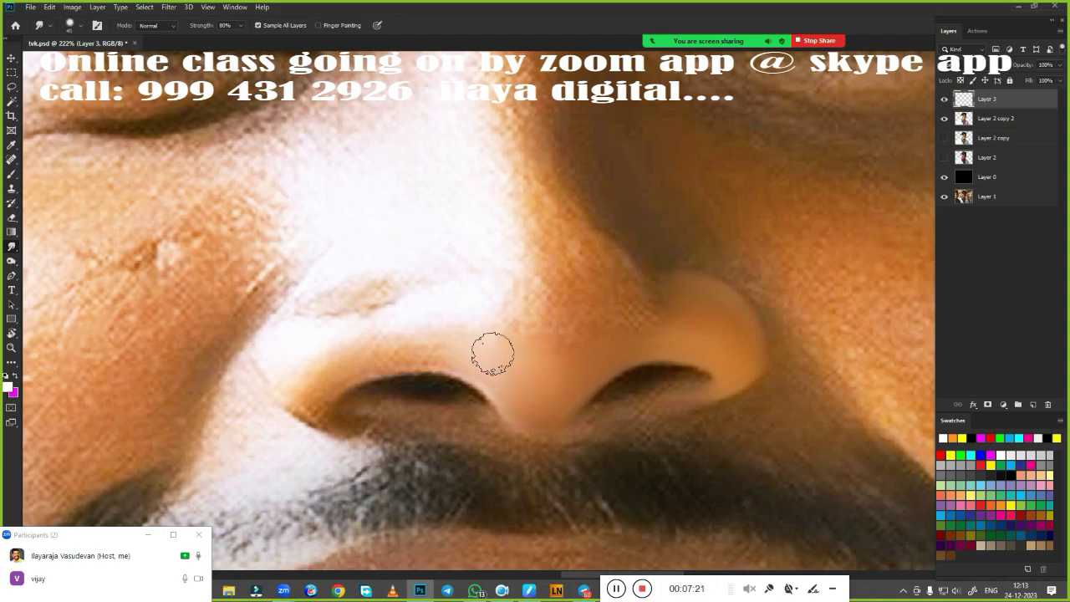
key("bracketright")
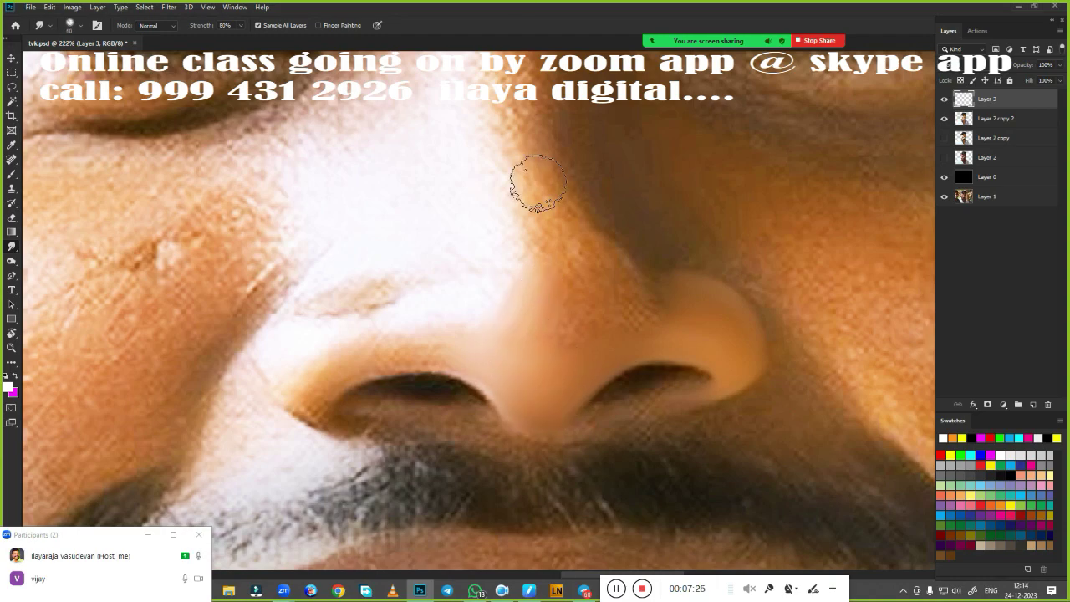
mouse_move(537, 183)
left_mouse_down()
mouse_move(535, 201)
mouse_move(527, 196)
mouse_move(552, 250)
mouse_move(574, 233)
mouse_move(609, 286)
mouse_move(592, 258)
mouse_move(556, 350)
left_mouse_up()
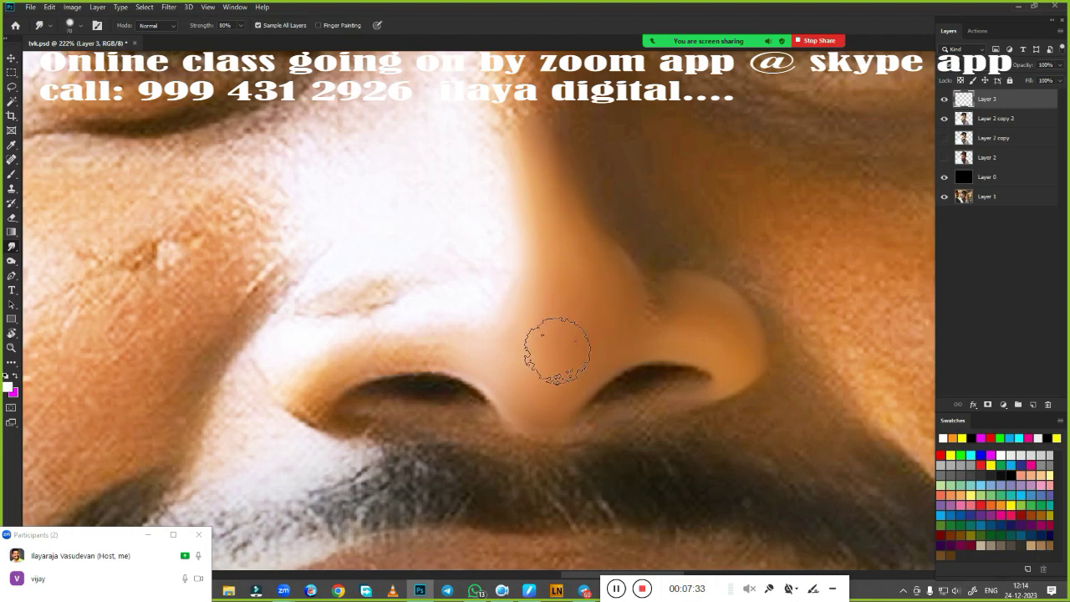
key("bracketleft")
key("bracketleft")
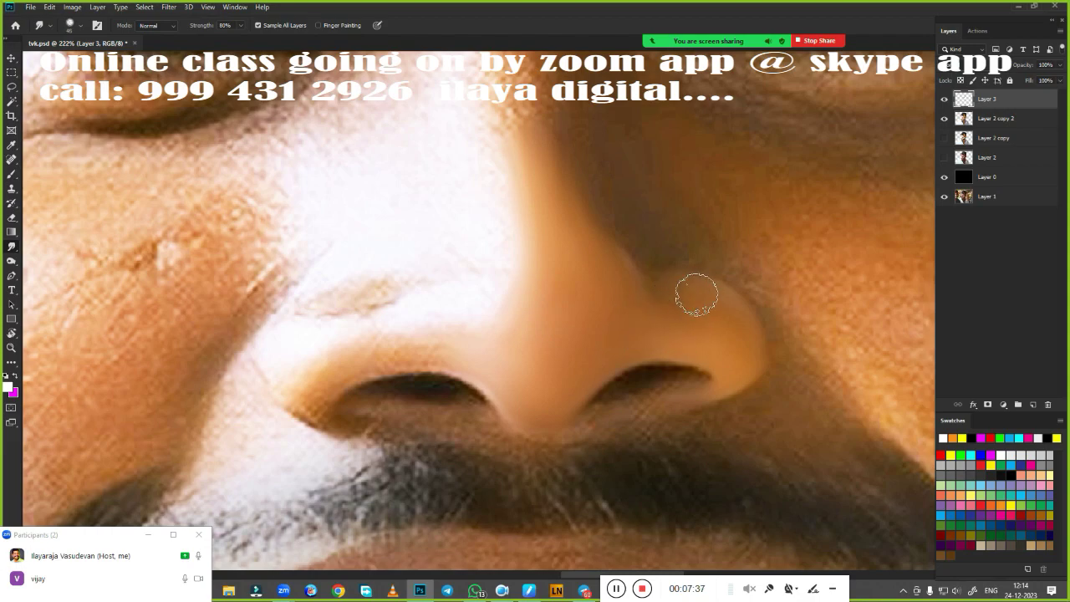
mouse_move(696, 295)
left_mouse_down()
mouse_move(721, 312)
mouse_move(609, 250)
mouse_move(619, 289)
left_mouse_up()
Step: Smudge the left nostril wing edges, the tan crease beside the nose, and below the right nostril
key("bracketright")
key("bracketright")
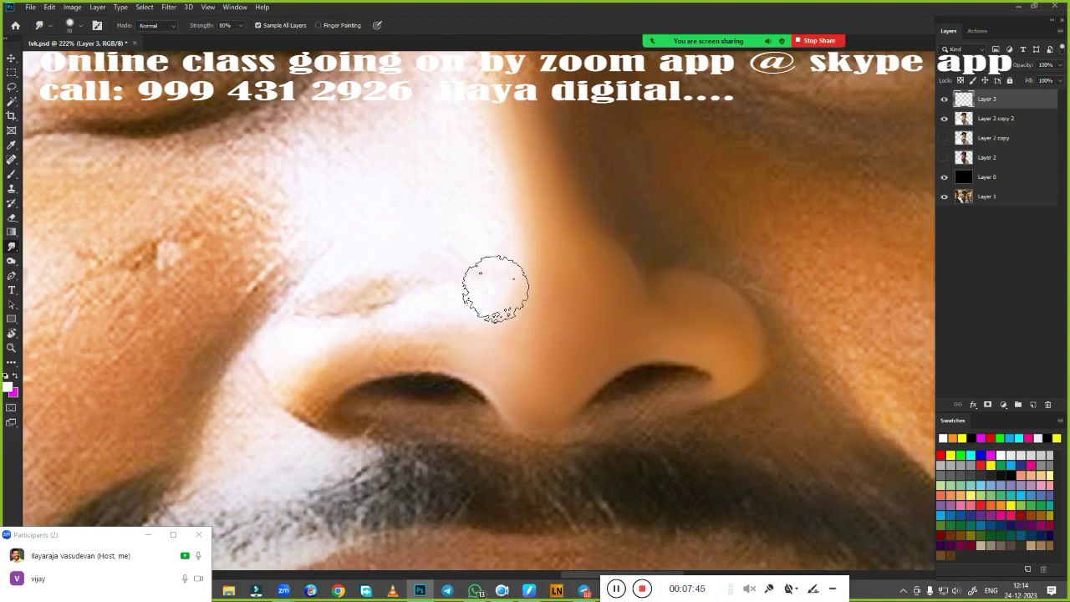
key("bracketleft")
key("bracketleft")
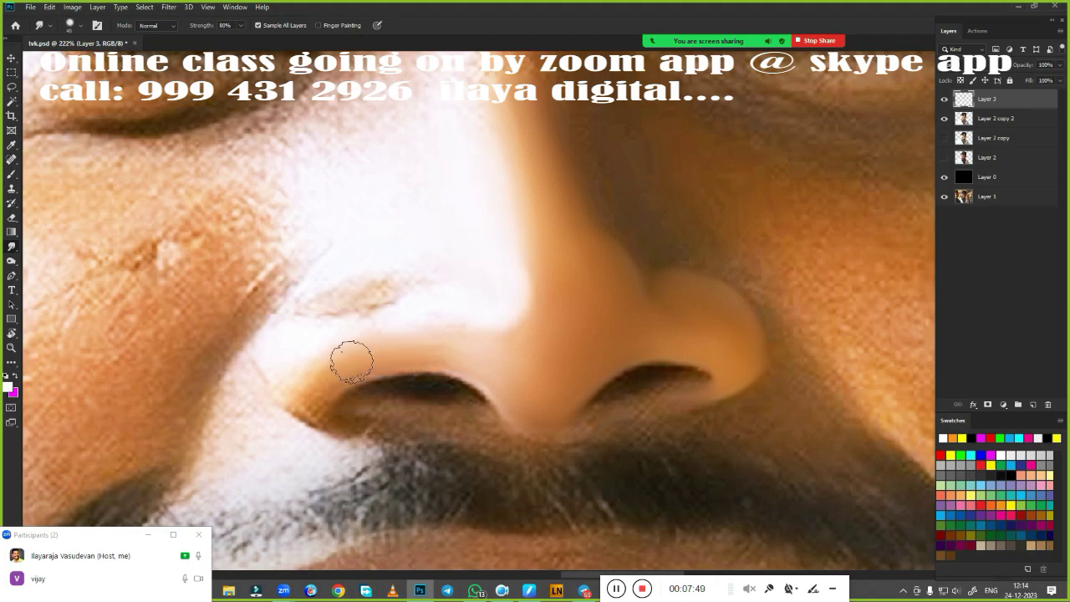
mouse_move(351, 361)
left_mouse_down()
mouse_move(399, 349)
mouse_move(332, 376)
left_mouse_up()
mouse_move(358, 417)
left_mouse_down()
mouse_move(424, 425)
mouse_move(345, 421)
left_mouse_up()
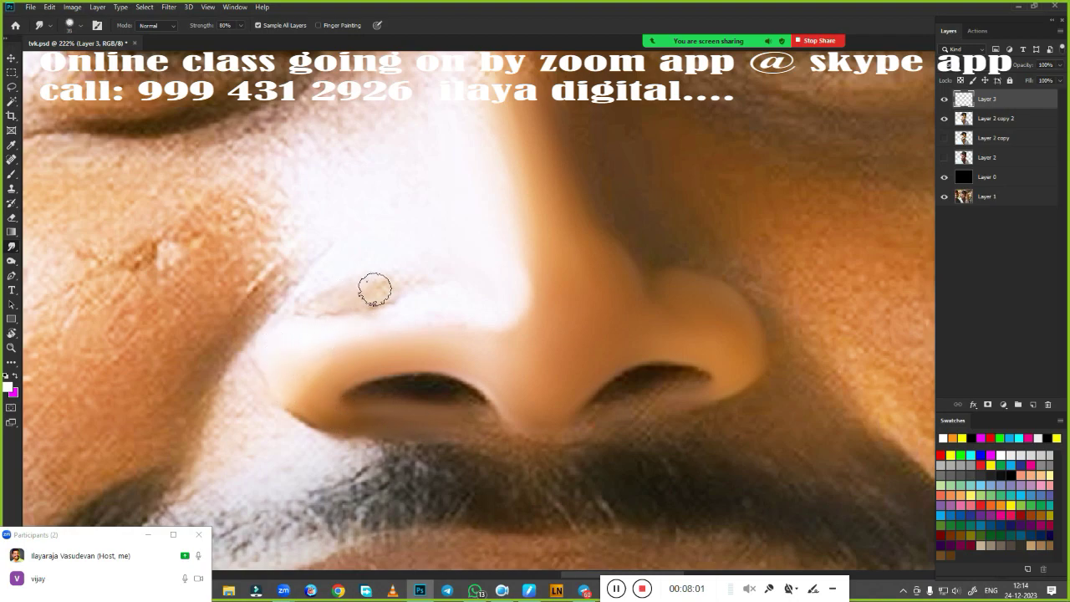
left_click_drag(373, 287, 344, 301)
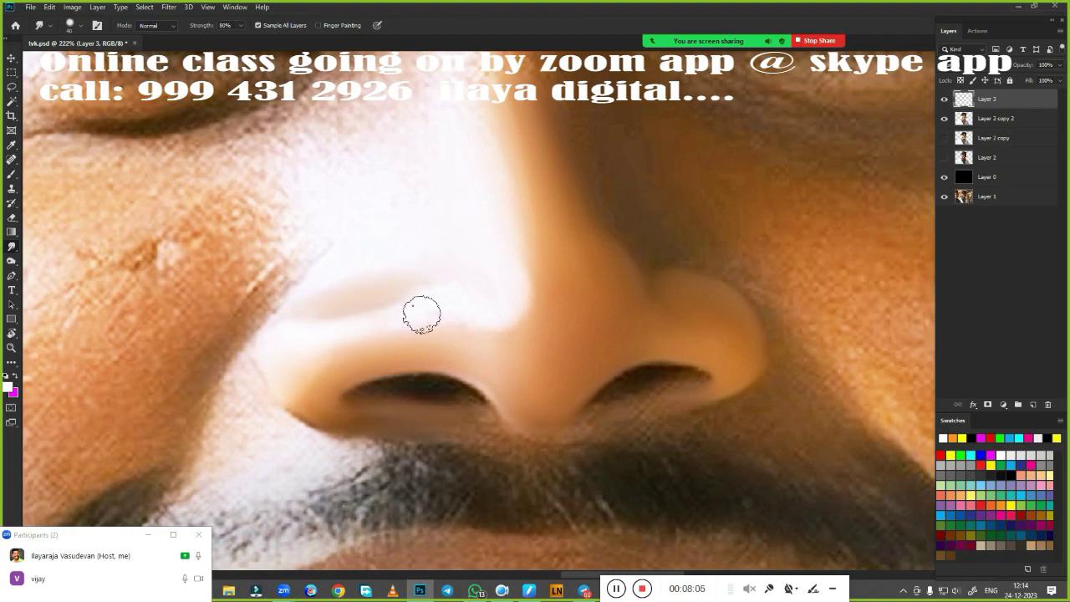
left_click_drag(284, 393, 333, 353)
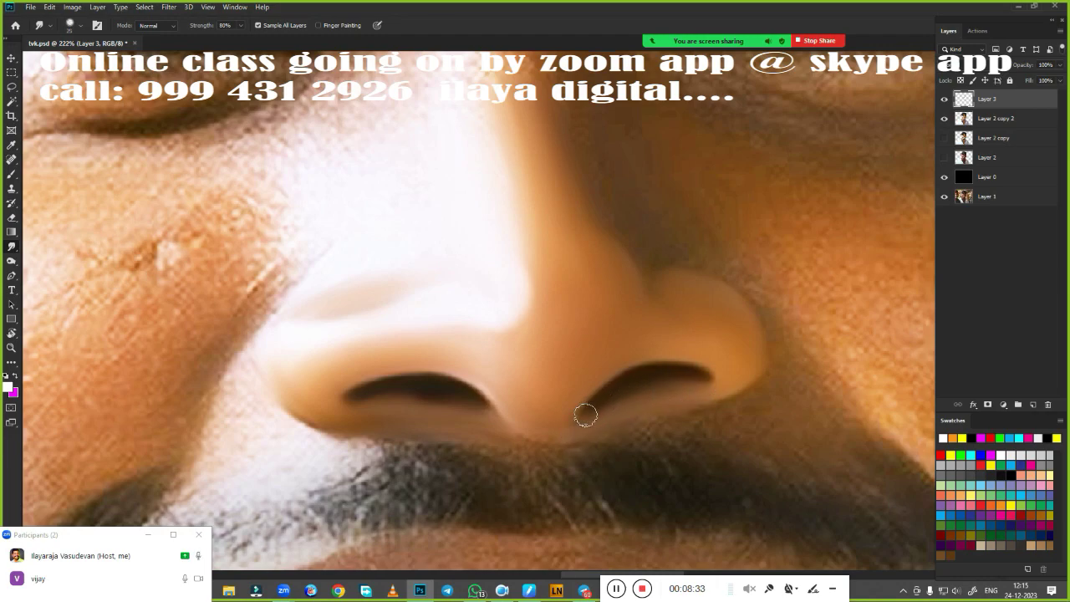
left_click_drag(585, 414, 575, 425)
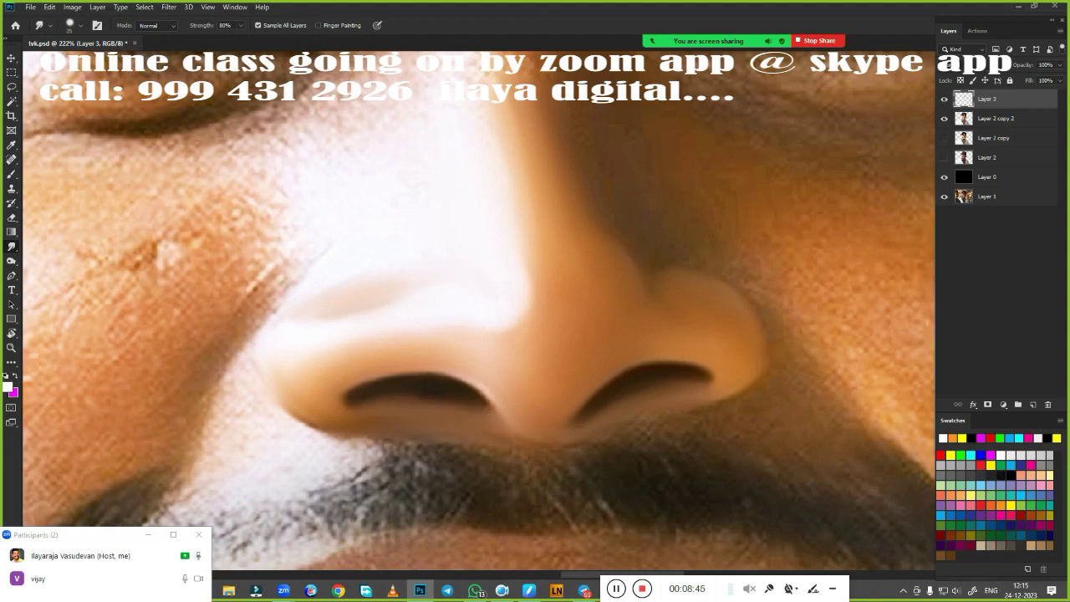
Step: Start a pen path beside the left of the nose, running down toward the upper lip
scroll(719, 415, "down", 5)
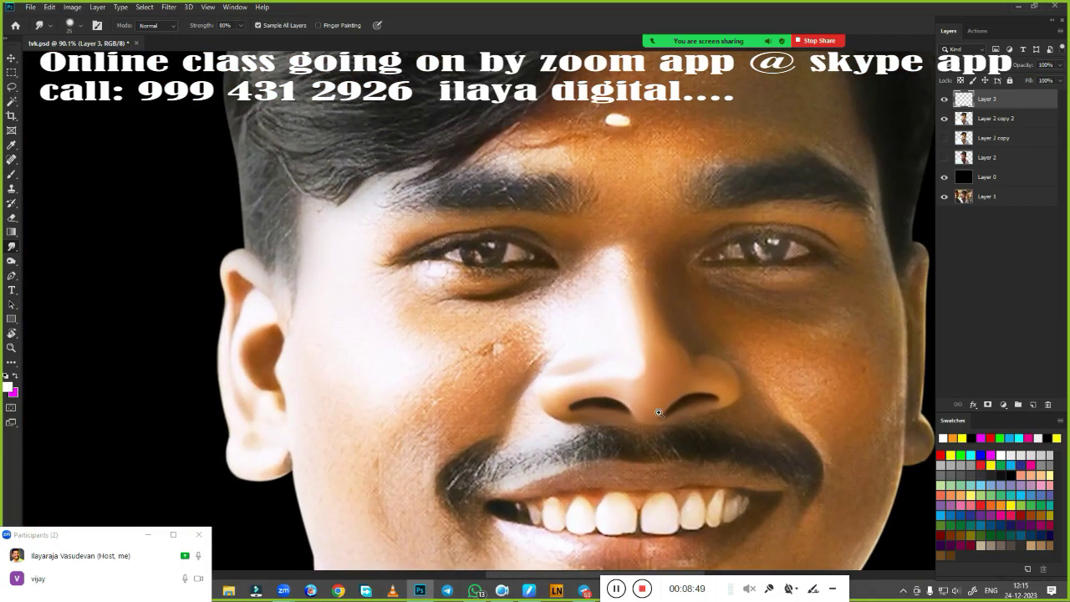
scroll(645, 393, "up", 3)
scroll(652, 384, "up", 1)
key("p")
scroll(657, 381, "down", 3)
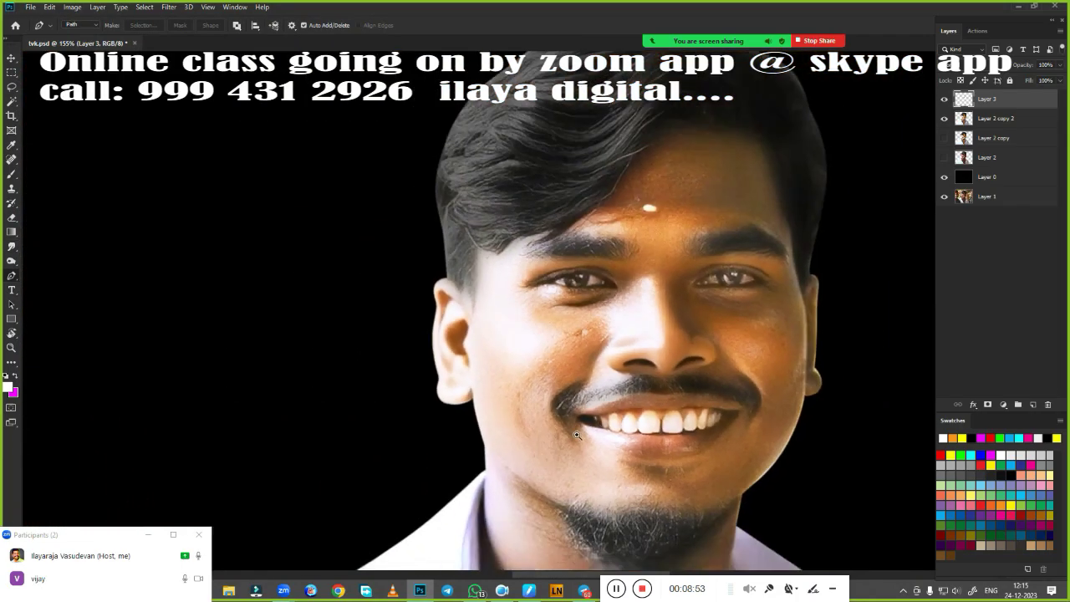
scroll(585, 335, "up", 3)
scroll(501, 292, "down", 3)
scroll(467, 310, "up", 3)
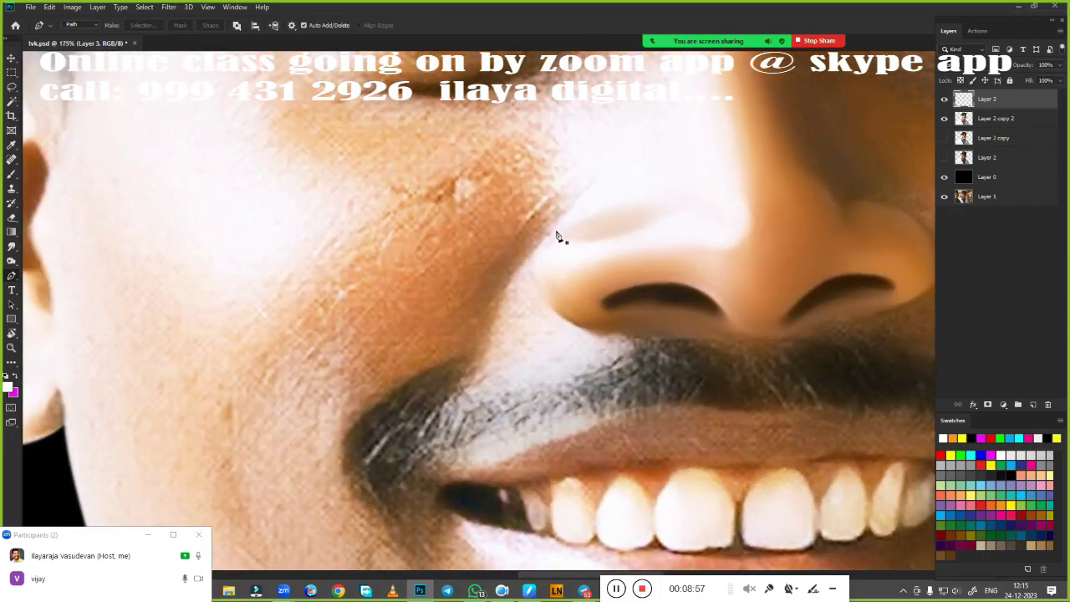
left_click(562, 216)
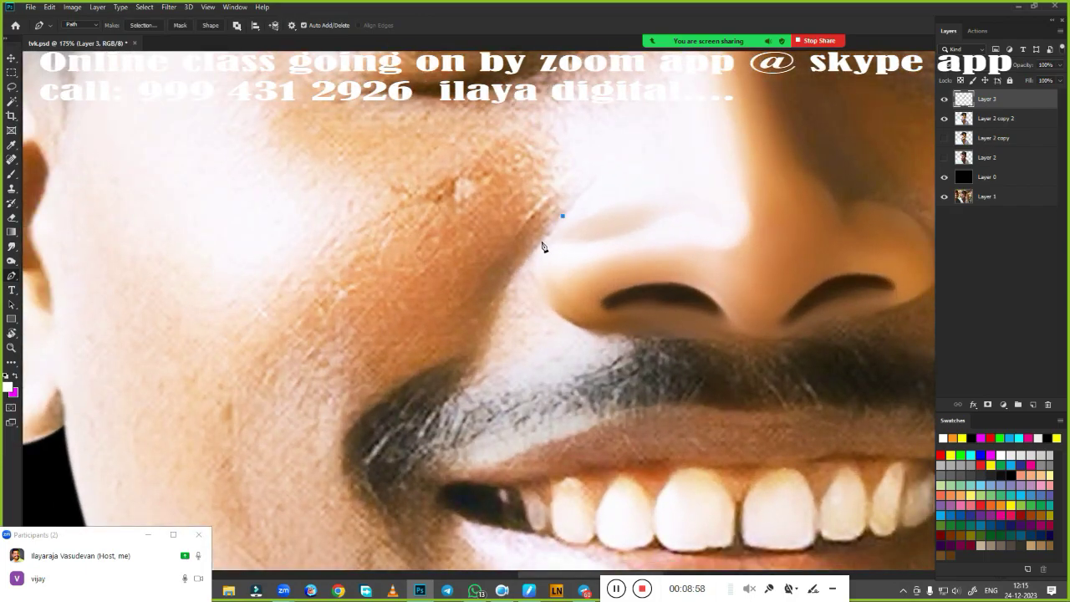
left_click(484, 368)
scroll(456, 401, "down", 3)
scroll(451, 405, "up", 3)
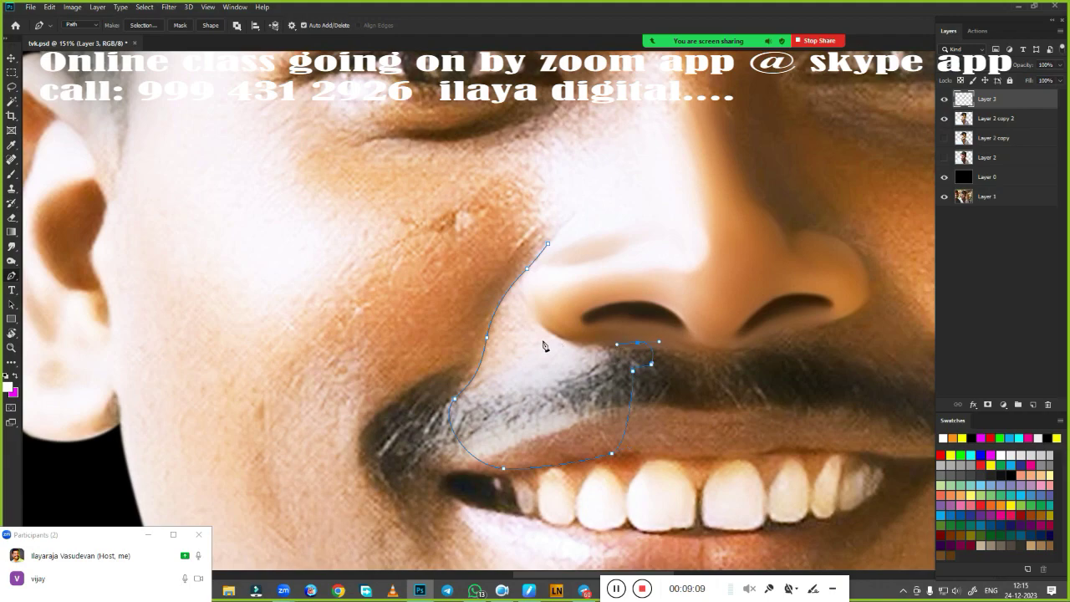
Step: Add a curved anchor along the nose edge and convert the path into a selection
scroll(516, 314, "up", 2)
scroll(511, 307, "up", 2)
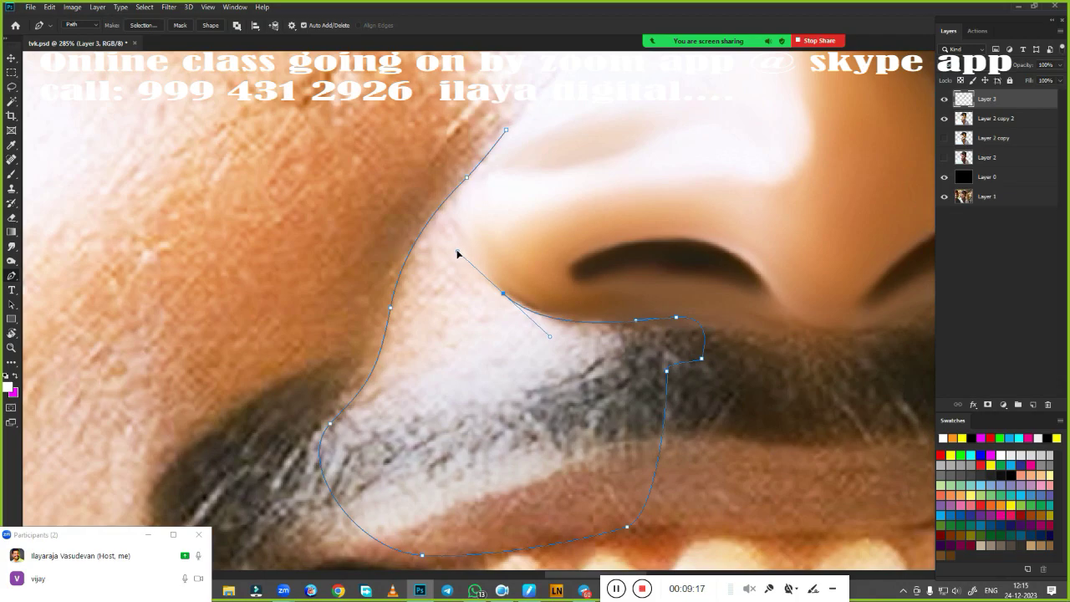
scroll(493, 200, "down", 2)
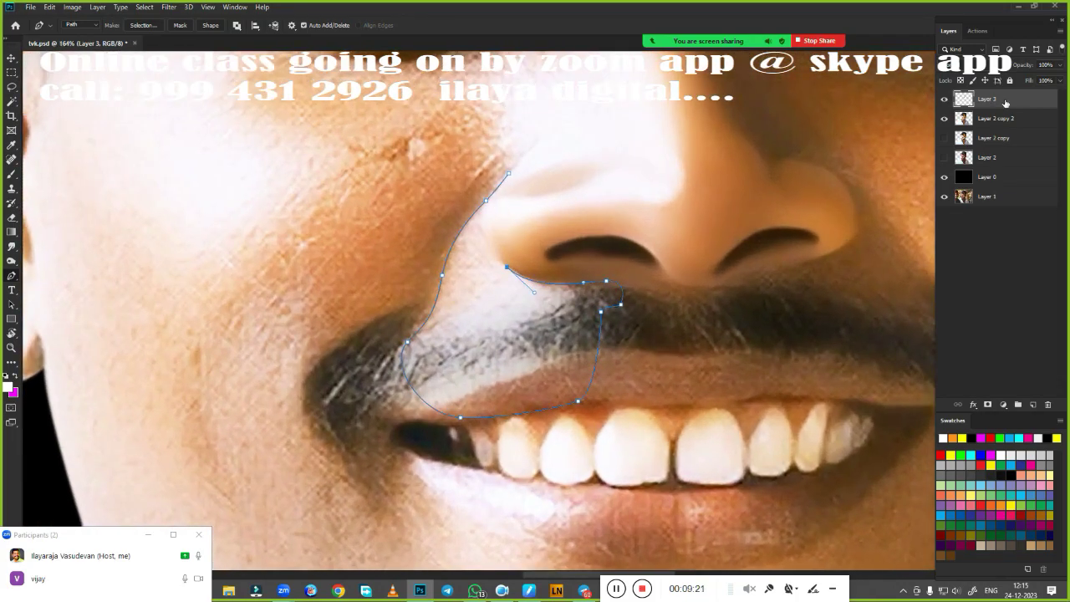
scroll(468, 238, "down", 2)
scroll(450, 250, "up", 1)
left_click_drag(491, 194, 519, 149)
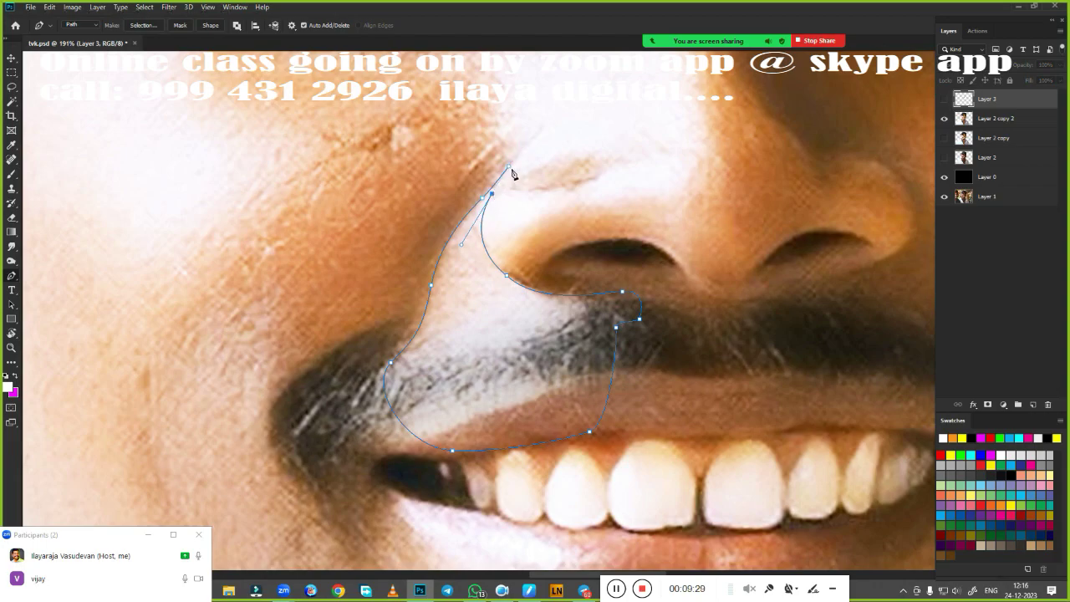
scroll(512, 174, "up", 1)
scroll(543, 334, "down", 3)
scroll(584, 491, "up", 3)
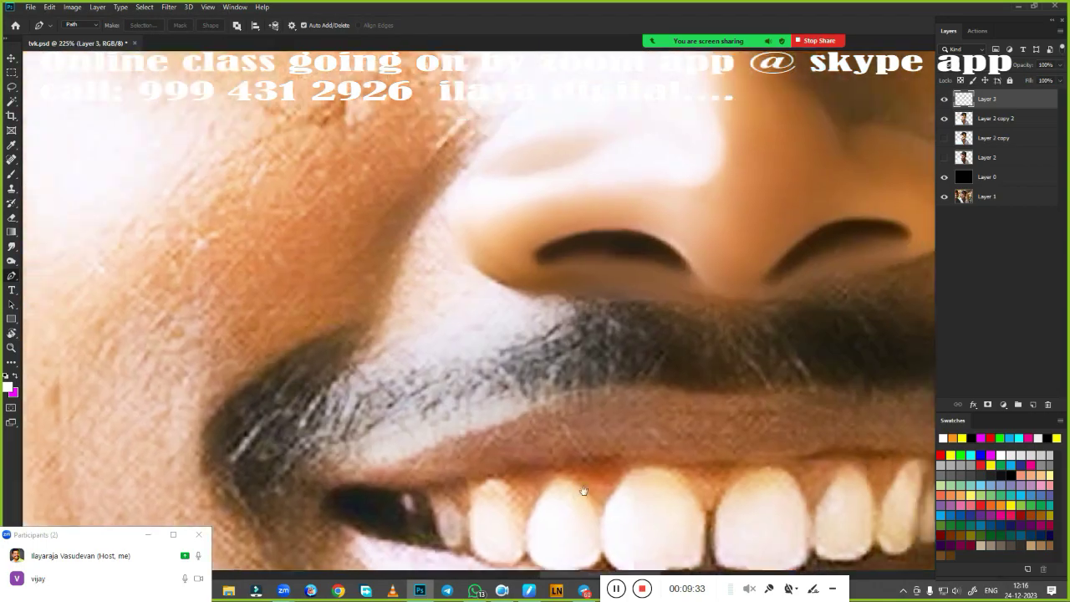
right_click(552, 476)
key("Return")
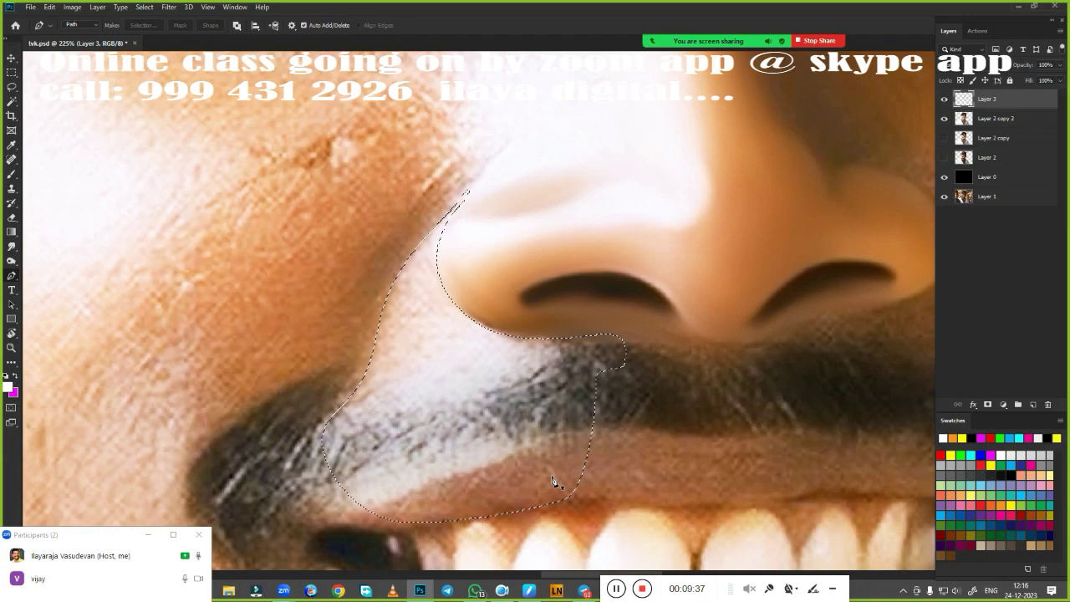
key("b")
scroll(572, 385, "up", 2)
Step: Set up the Mixer Brush with a soft round 10 px brush
right_click(561, 347)
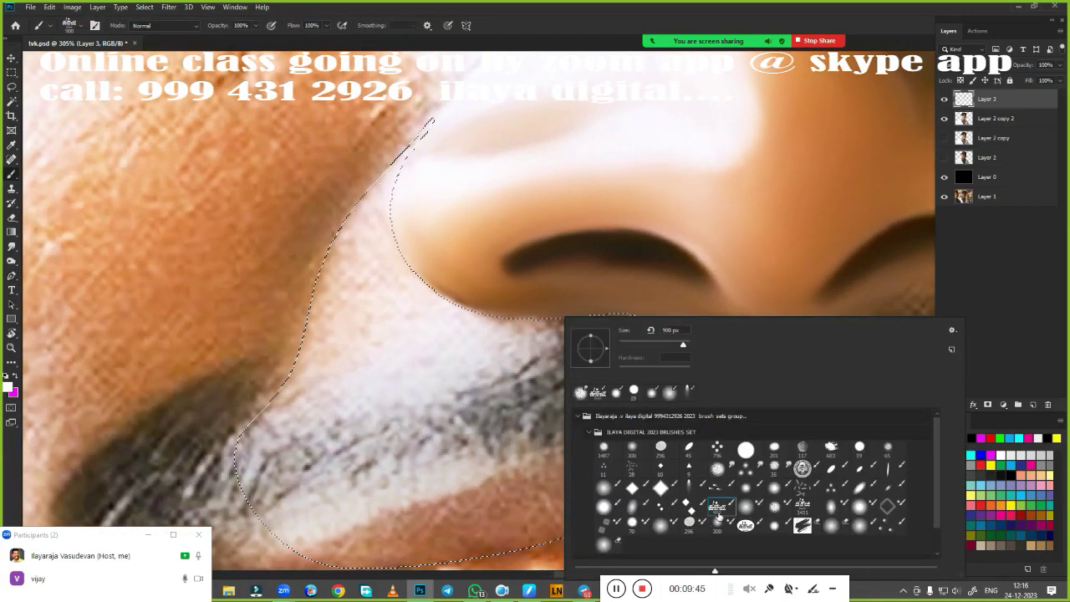
left_click(745, 505)
key("shift+b")
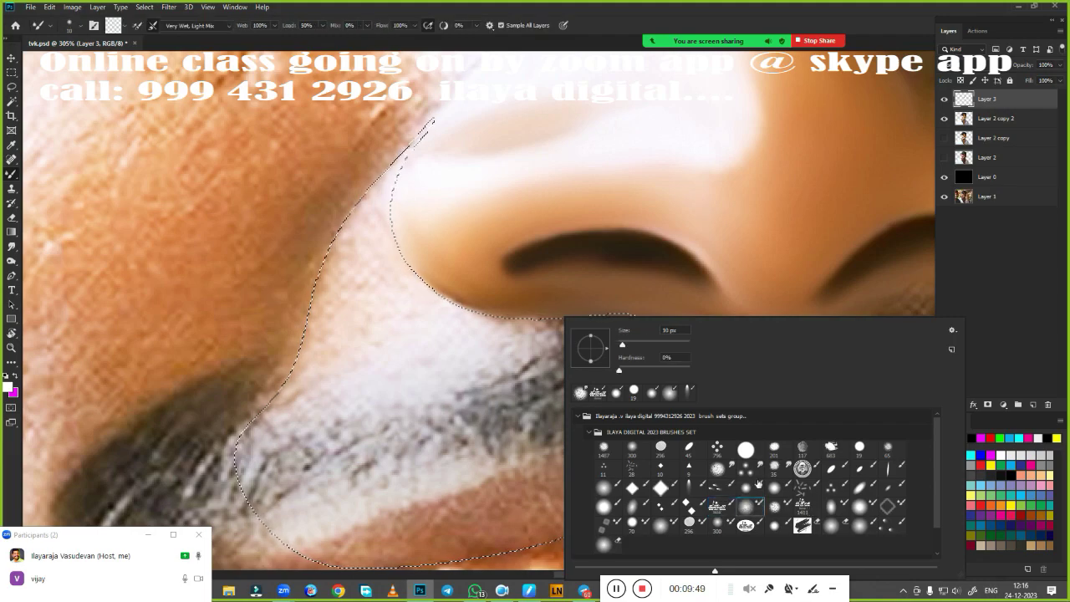
key("Return")
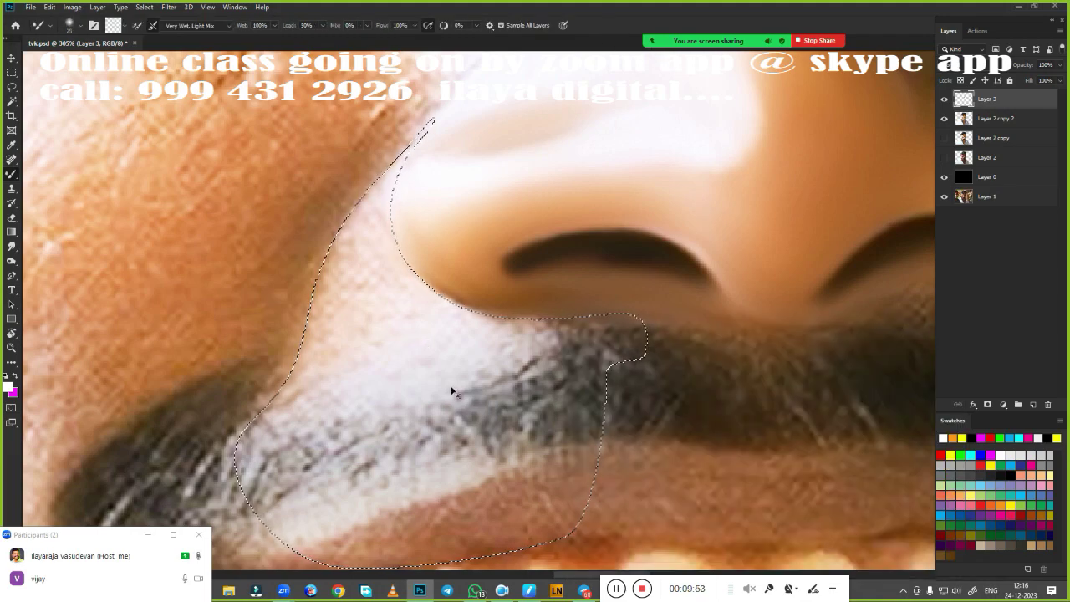
scroll(561, 303, "down", 5)
scroll(575, 325, "up", 5)
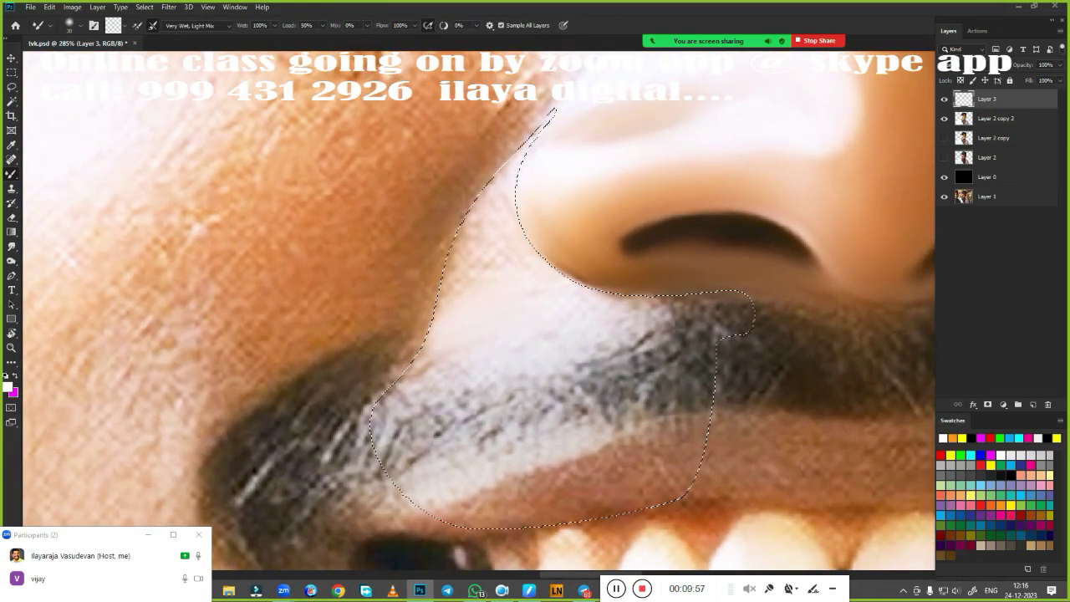
Step: Blend and brighten the pale skin and stubble under the nose, inside the selection
left_click_drag(414, 367, 471, 340)
left_click_drag(384, 401, 585, 511)
left_click_drag(468, 418, 650, 306)
left_click_drag(602, 367, 660, 308)
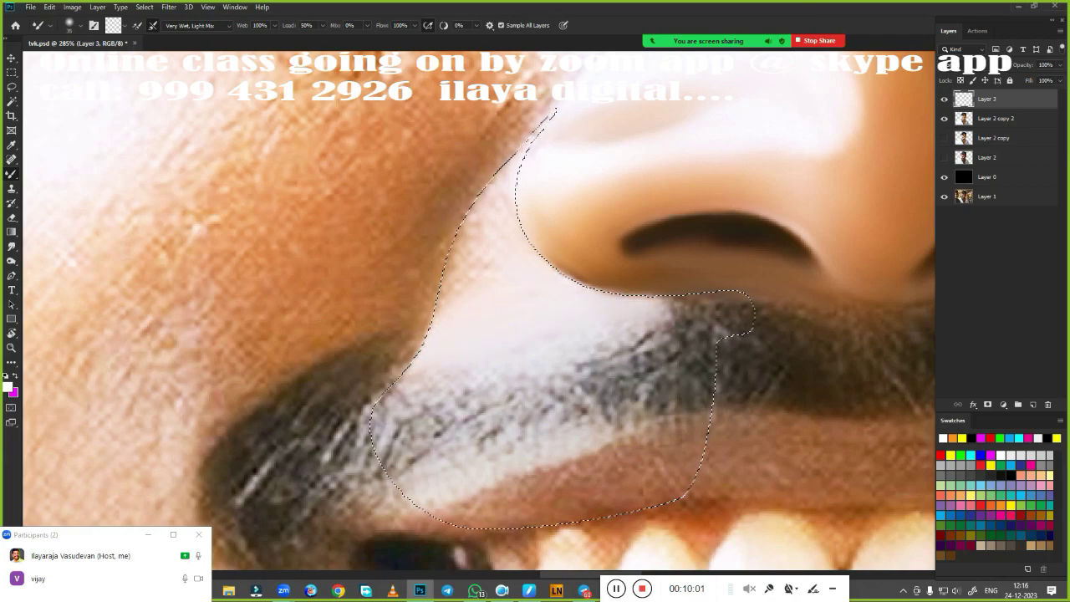
mouse_move(493, 209)
left_mouse_down()
mouse_move(513, 203)
mouse_move(490, 191)
left_mouse_up()
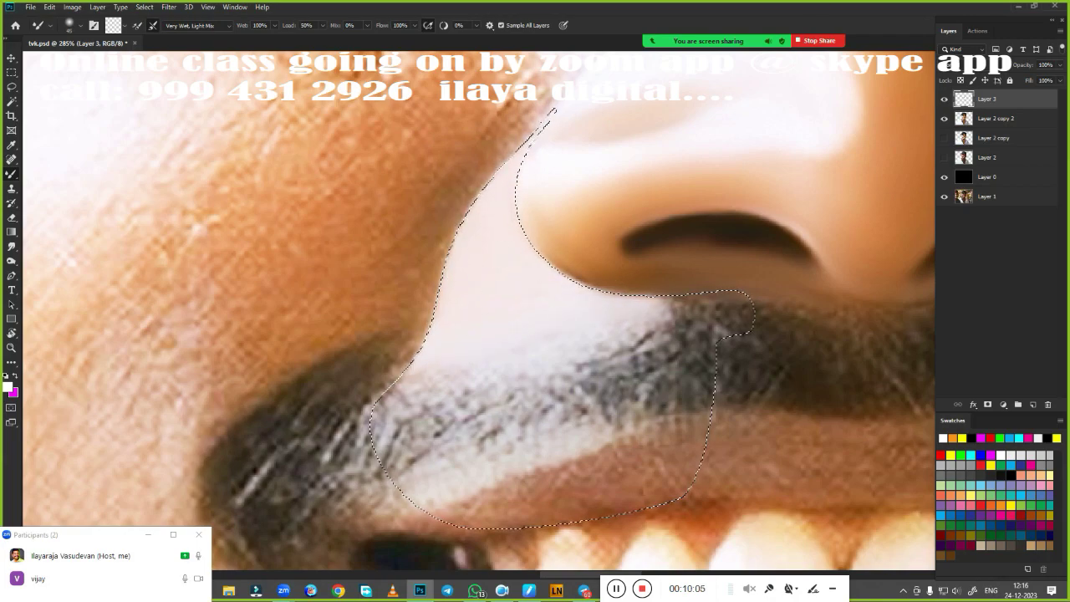
left_click_drag(609, 306, 729, 303)
left_click_drag(465, 375, 382, 404)
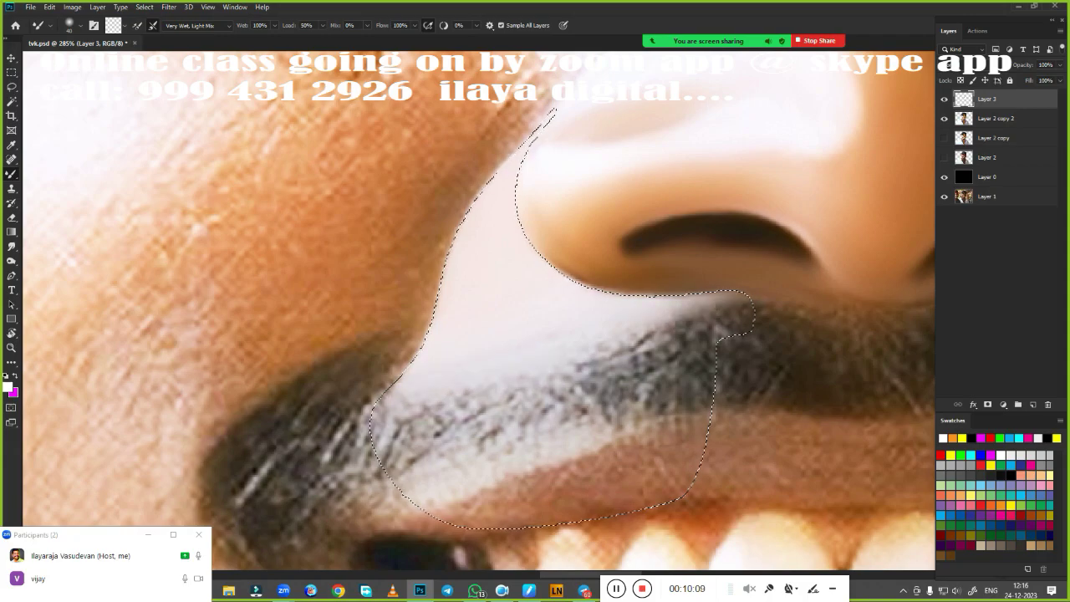
scroll(547, 113, "down", 3)
scroll(548, 113, "up", 2)
key("e")
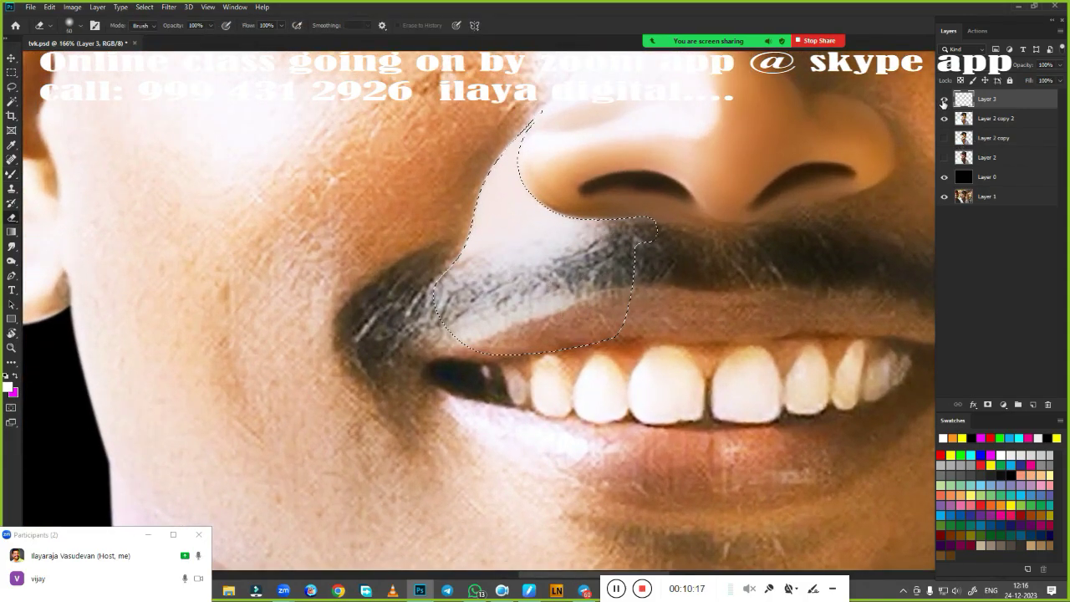
Step: Hide Layer 3 to compare before and after, then open Feather Selection
key("ctrl+comma")
key("ctrl+comma")
key("ctrl+comma")
key("ctrl+comma")
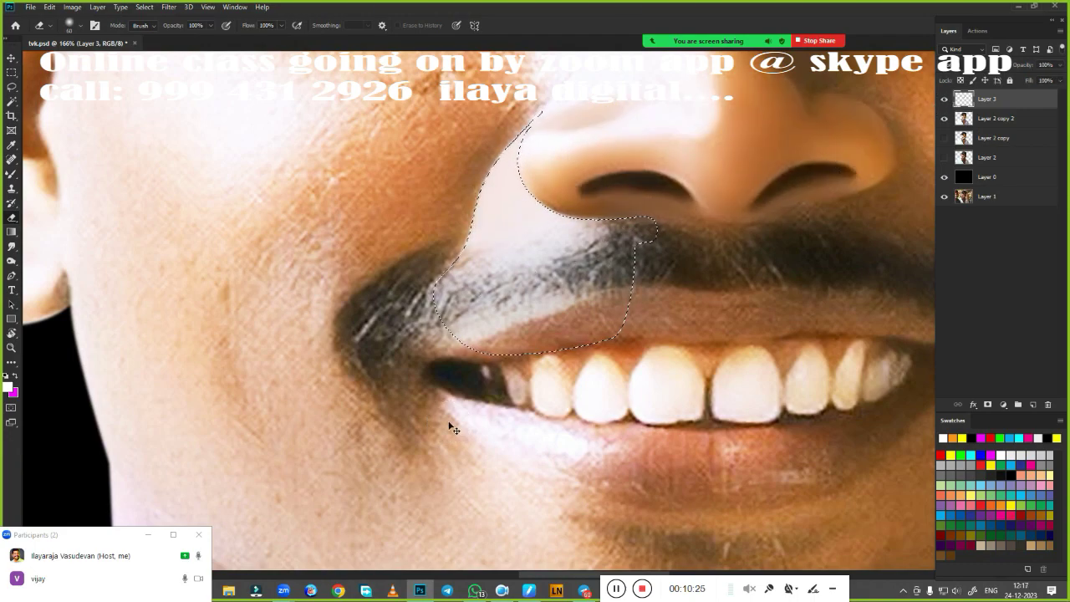
key("shift+F6")
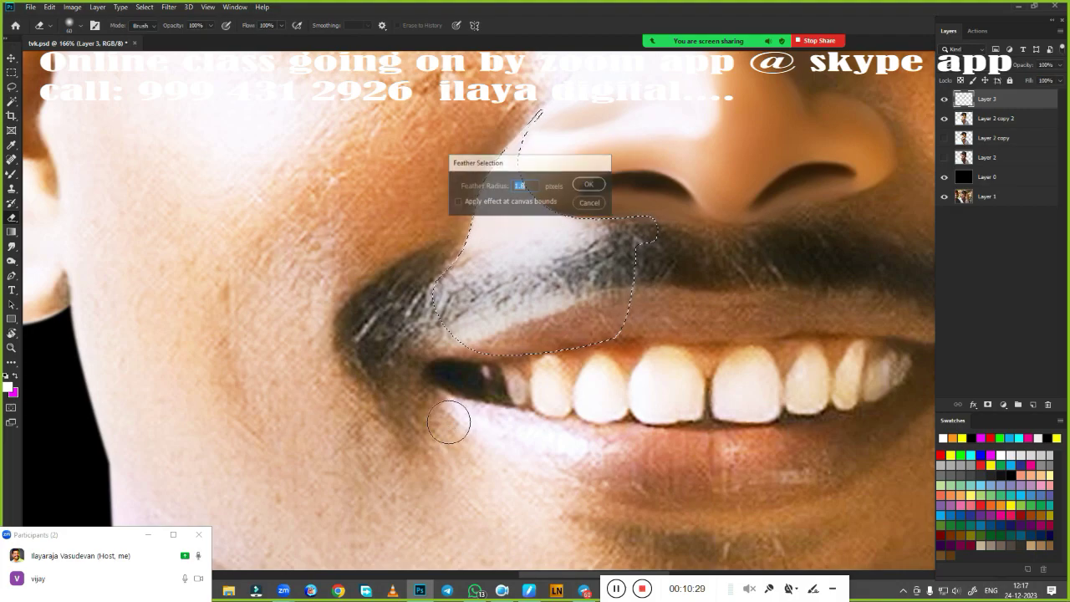
Step: Apply the feather to the nose-to-lip selection and bring the nose into view with the Mixer Brush
key("Return")
left_click_drag(449, 421, 584, 422)
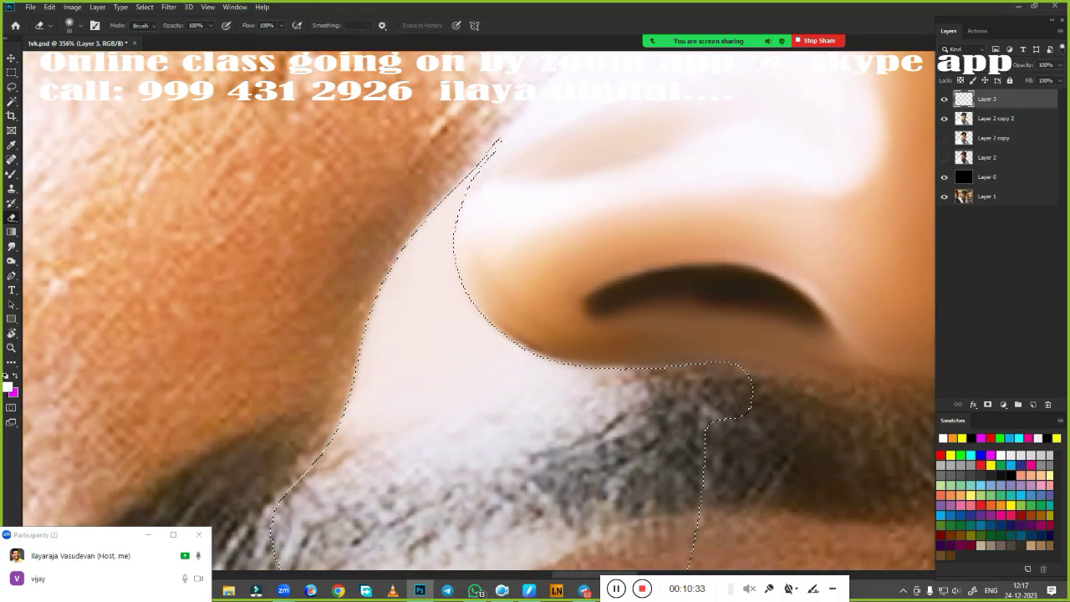
key("b")
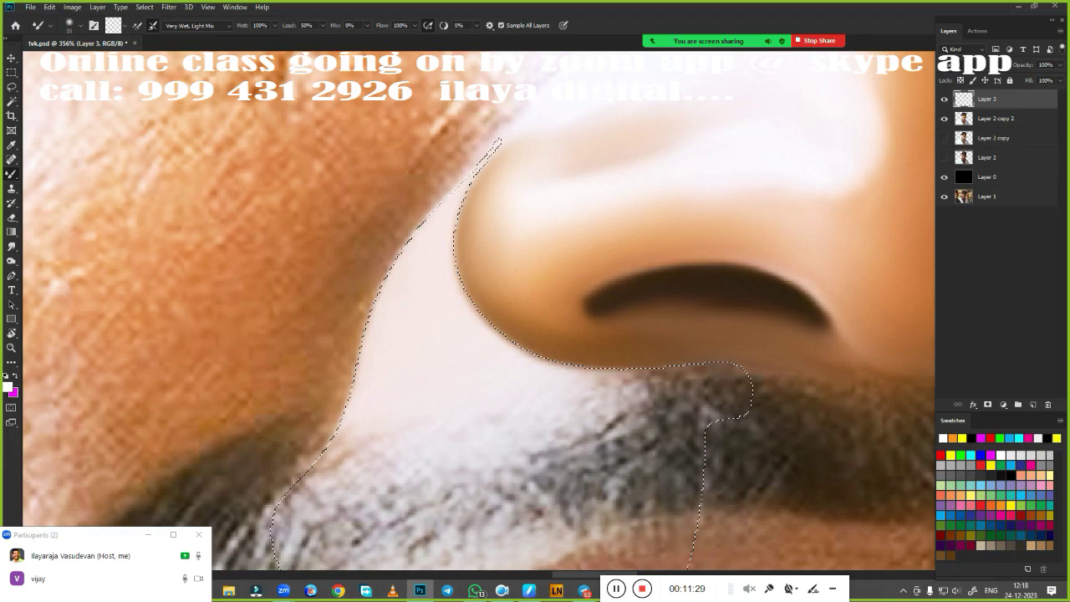
left_click_drag(618, 443, 623, 435)
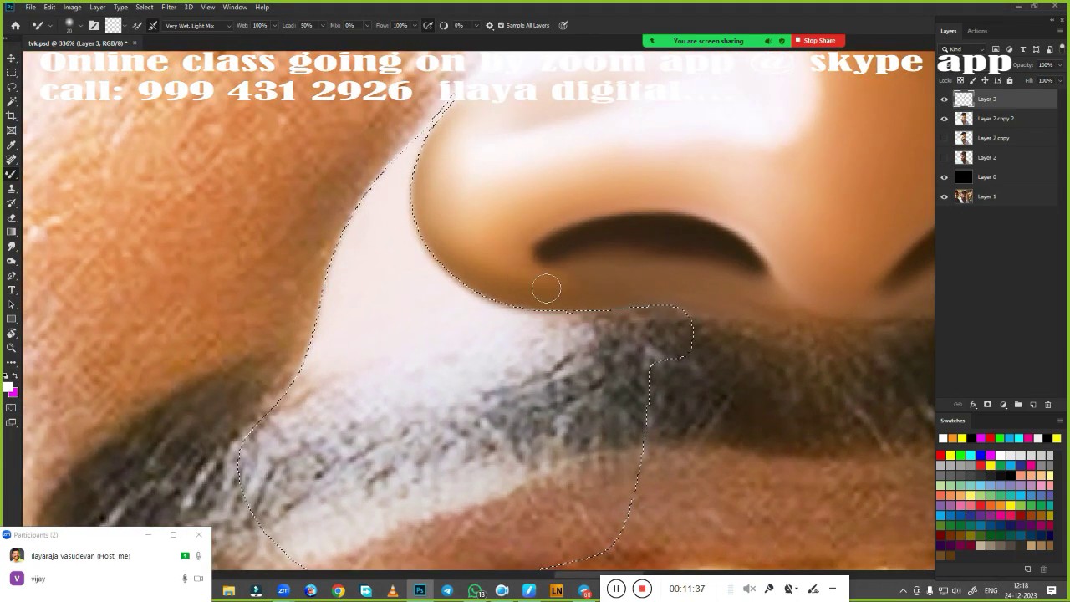
mouse_move(614, 289)
left_mouse_down()
mouse_move(543, 338)
mouse_move(533, 315)
left_mouse_up()
Step: Pick a soft 20 px mixer brush, try a red test stroke, and undo it
right_click(532, 315)
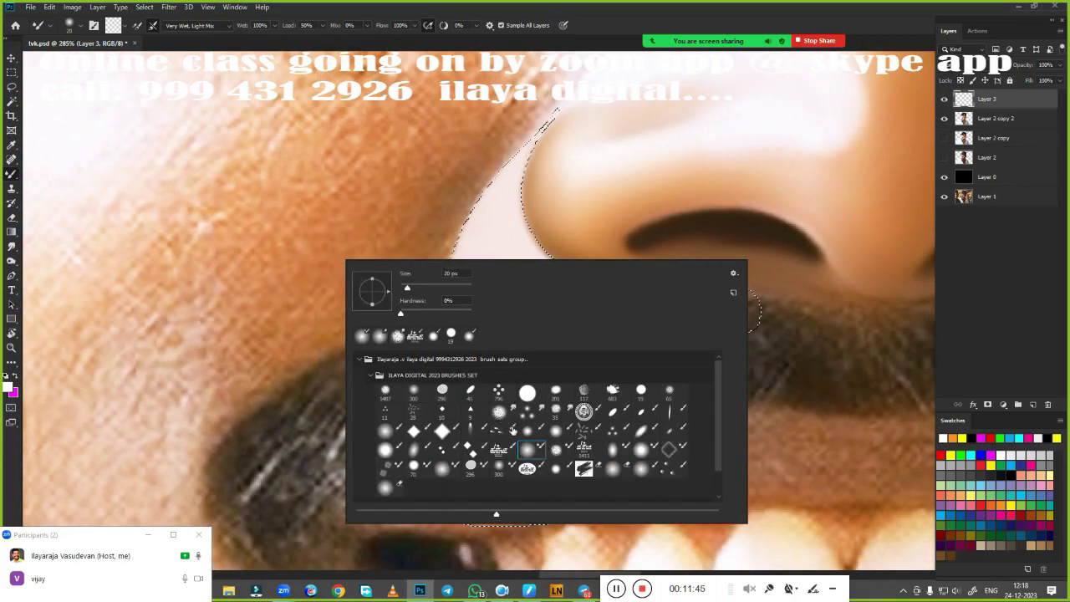
key("Escape")
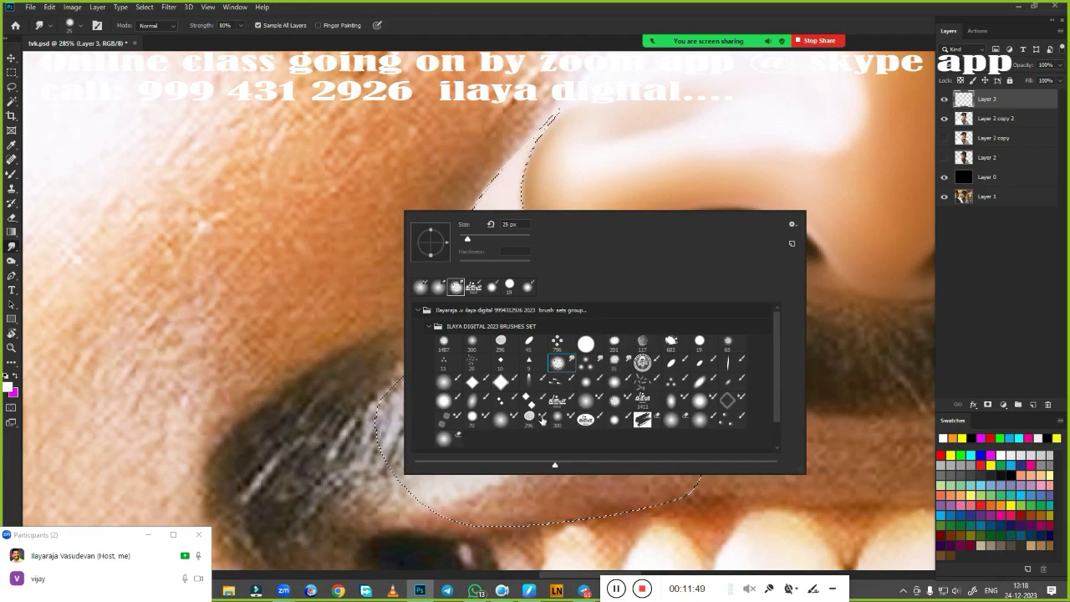
left_click(586, 402)
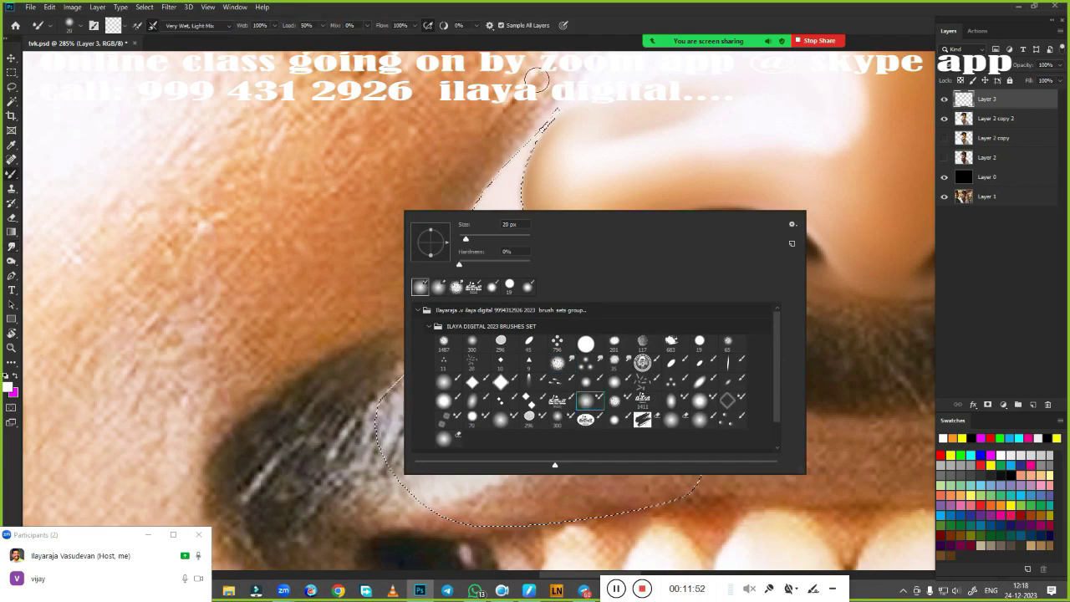
left_click(583, 31)
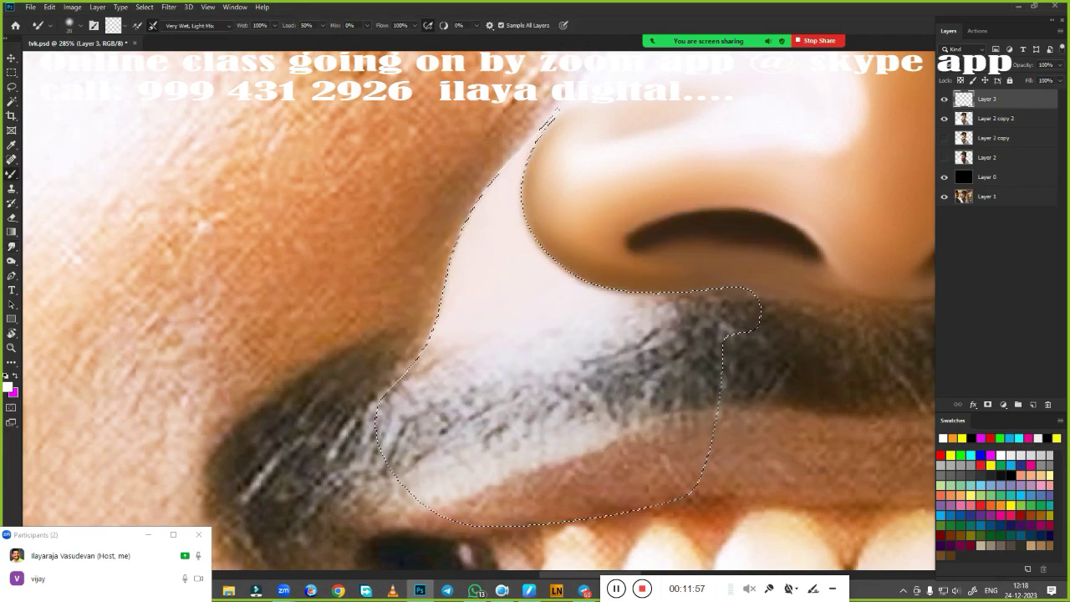
left_click(980, 462)
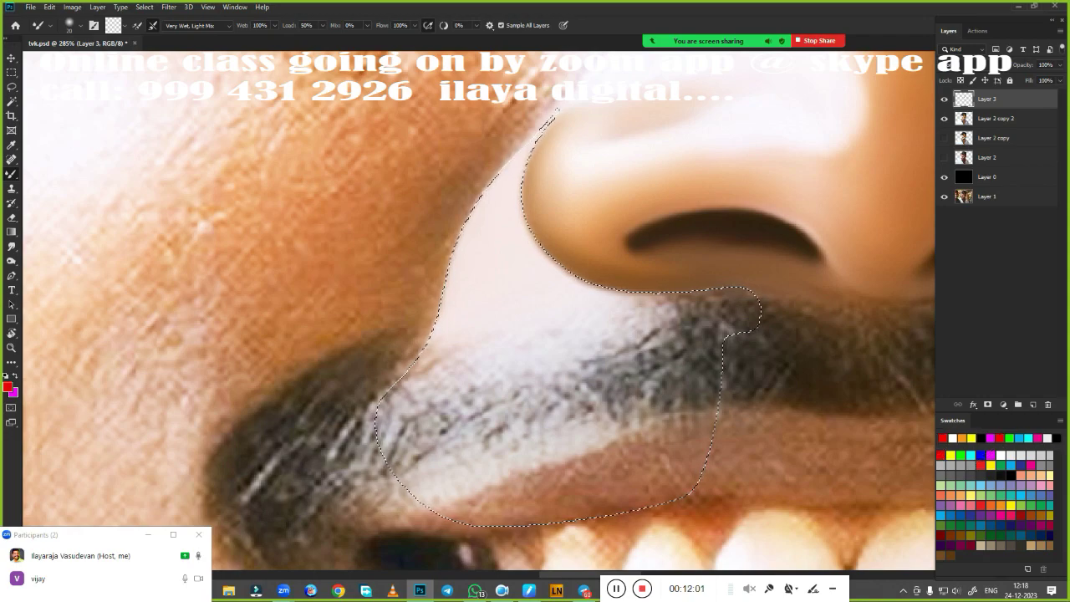
left_click(137, 27)
left_click_drag(372, 266, 276, 276)
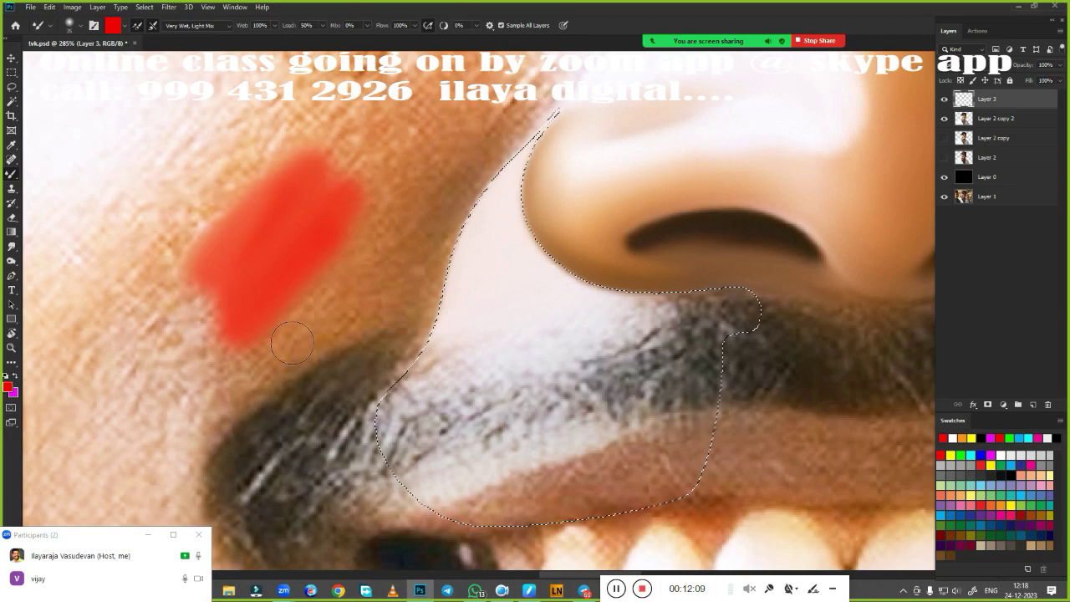
key("ctrl+z")
Step: Turn off Load Brush and blend the skin along the nose's left edge
left_click(137, 28)
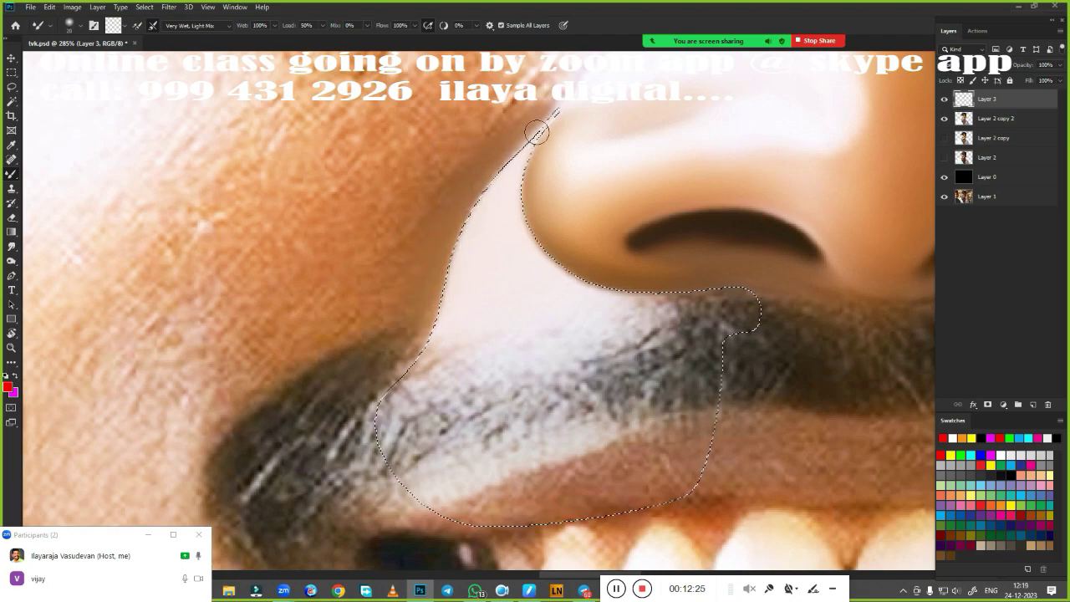
left_click_drag(512, 154, 499, 166)
left_click_drag(532, 127, 513, 138)
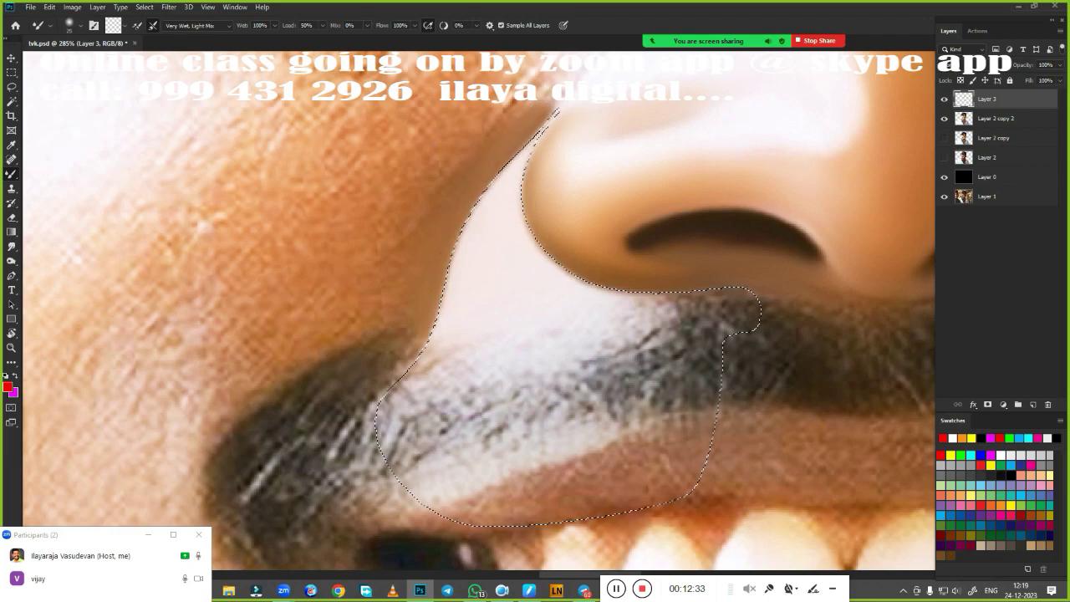
left_click_drag(545, 124, 489, 155)
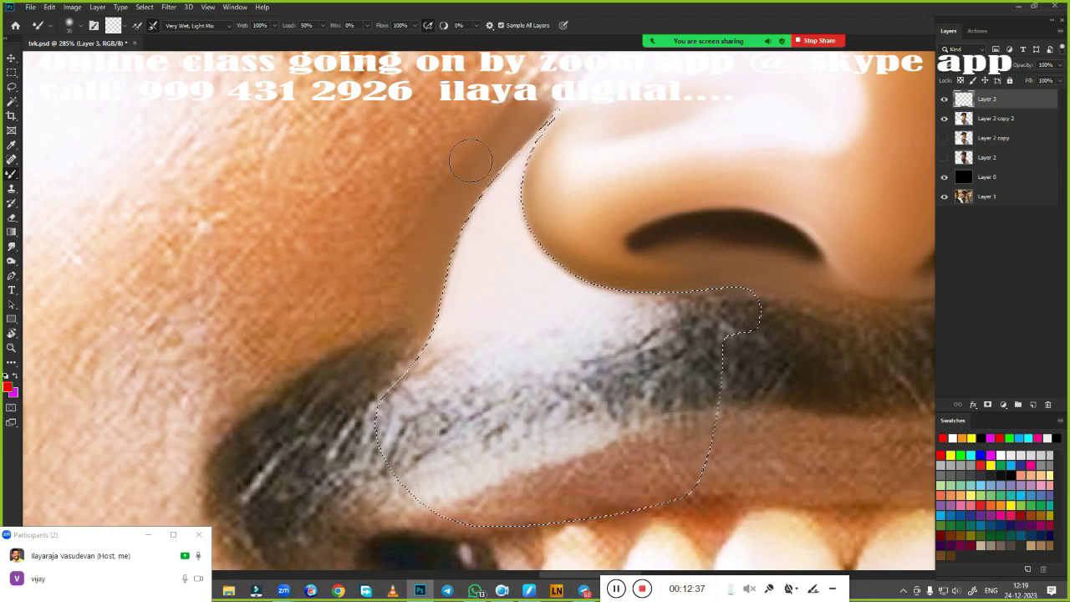
Step: Clear the previous selection and switch to the Pen tool
key("ctrl+d")
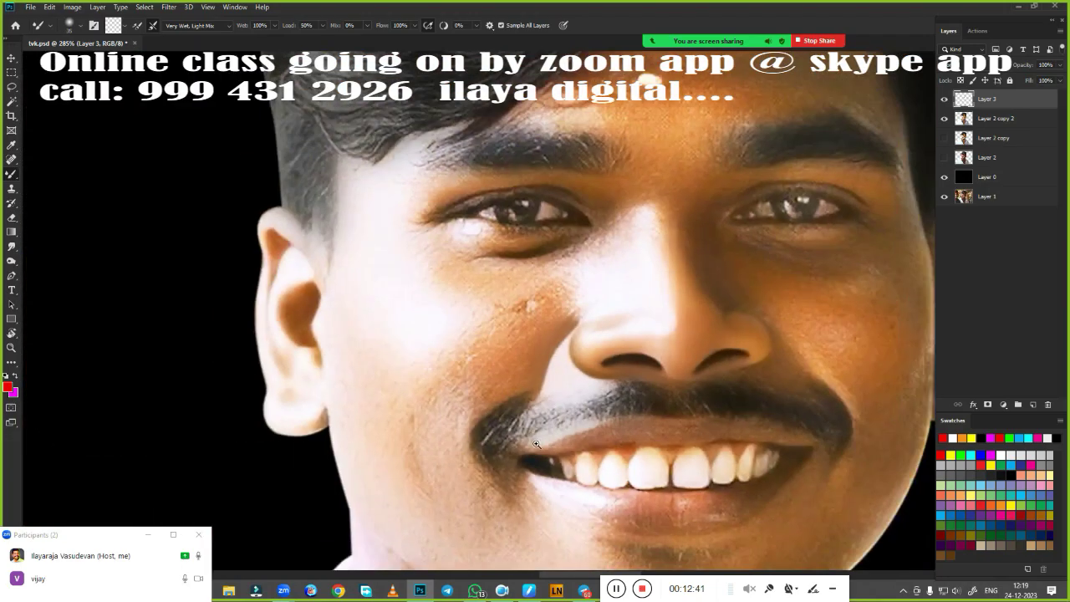
scroll(592, 457, "down", 5)
scroll(673, 426, "up", 3)
key("e")
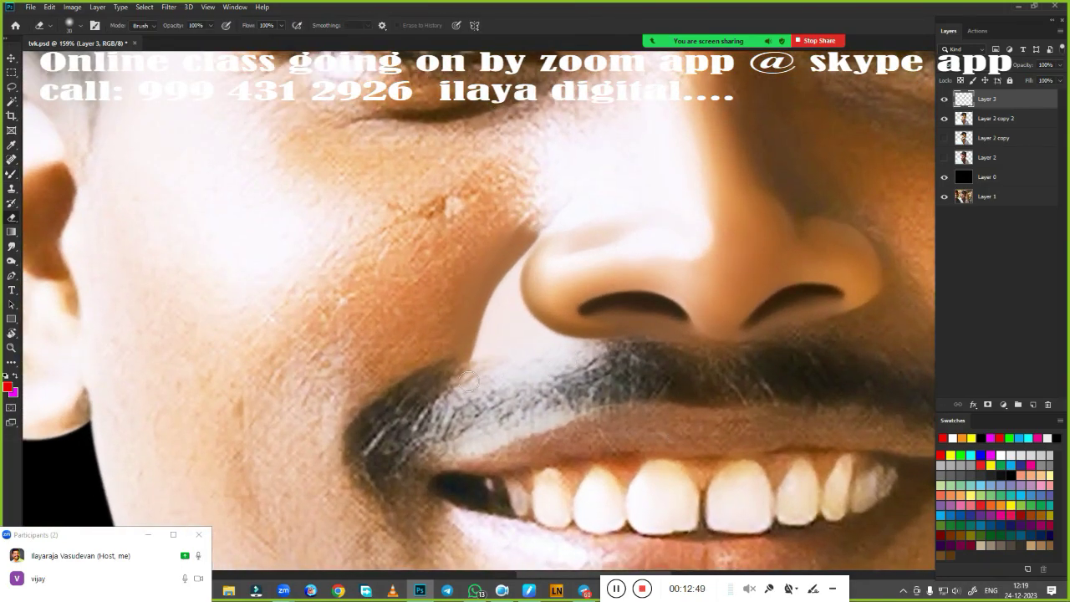
scroll(579, 411, "down", 4)
scroll(579, 411, "up", 3)
scroll(579, 411, "up", 3)
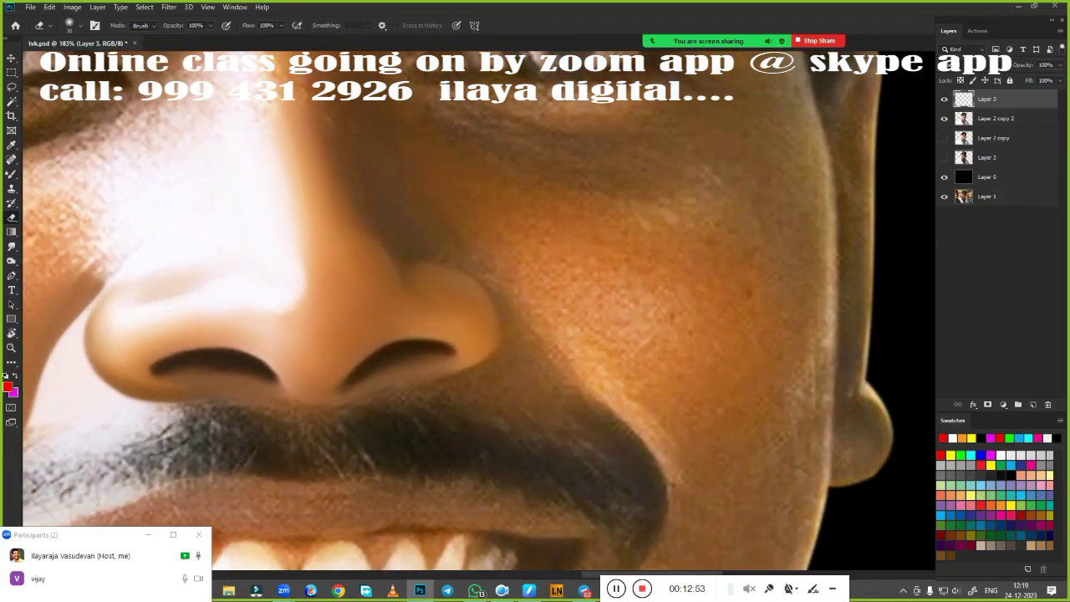
key("p")
scroll(579, 411, "down", 3)
scroll(543, 359, "up", 2)
Step: Trace a closed path from the nose's right wing around the right end of the moustache
left_click(506, 310)
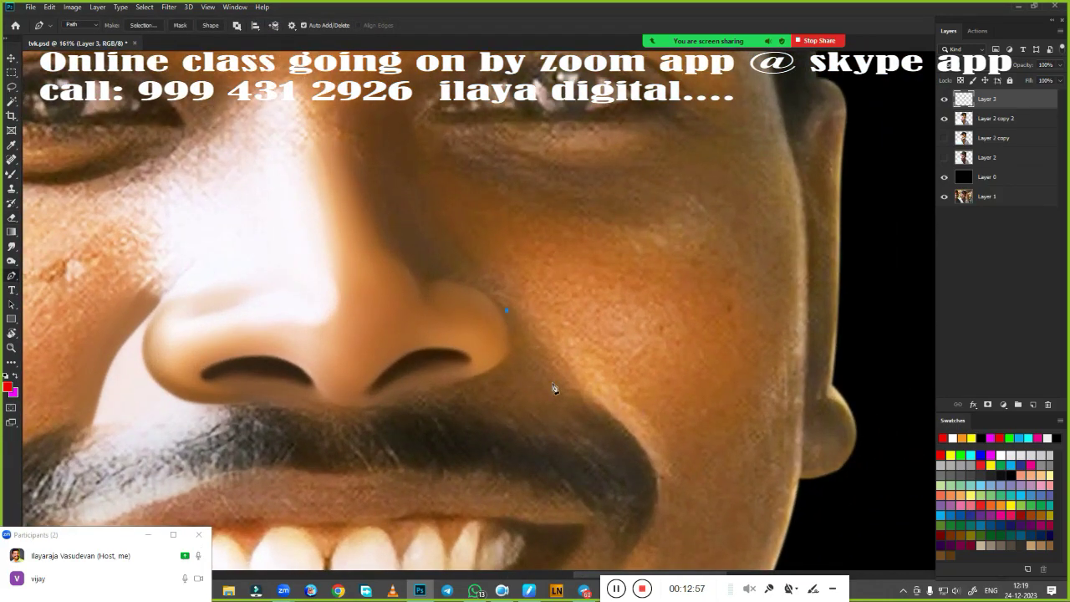
left_click_drag(598, 409, 617, 427)
left_click_drag(652, 511, 642, 539)
mouse_move(367, 536)
left_mouse_down()
mouse_move(355, 437)
mouse_move(385, 403)
left_mouse_up()
left_click(321, 404)
left_click(497, 370)
Step: Reshape the path's curves along the nostril and turn it into a selection to feather
left_click_drag(479, 268, 493, 296)
left_click_drag(383, 303, 373, 296)
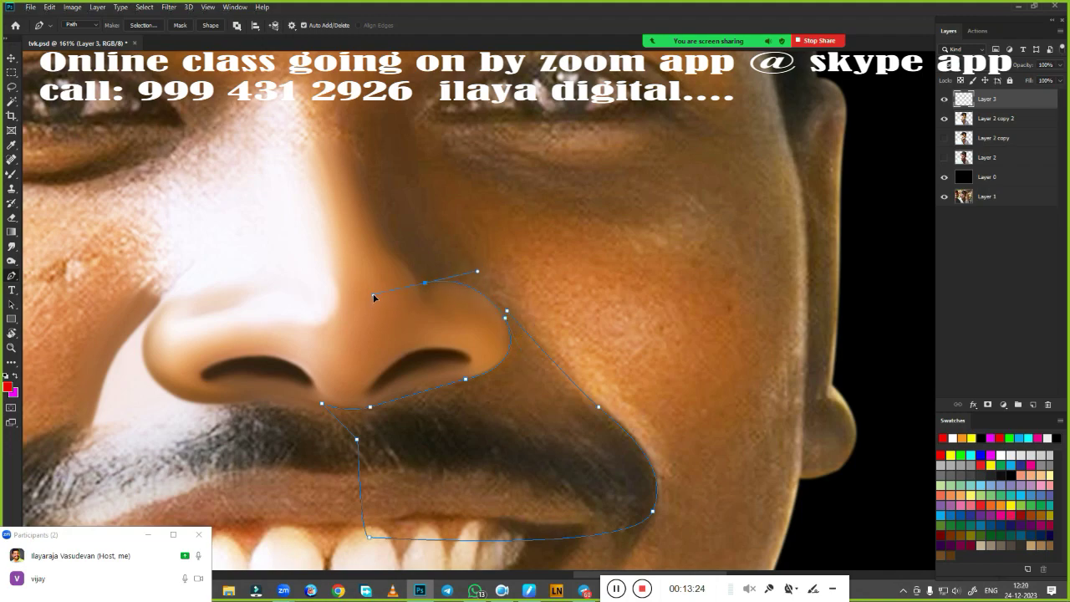
left_click(418, 277, "alt")
key("ctrl+Return")
key("shift+F6")
Step: Confirm the feather, then blend and lighten the skin in the crease right of the nose
key("Return")
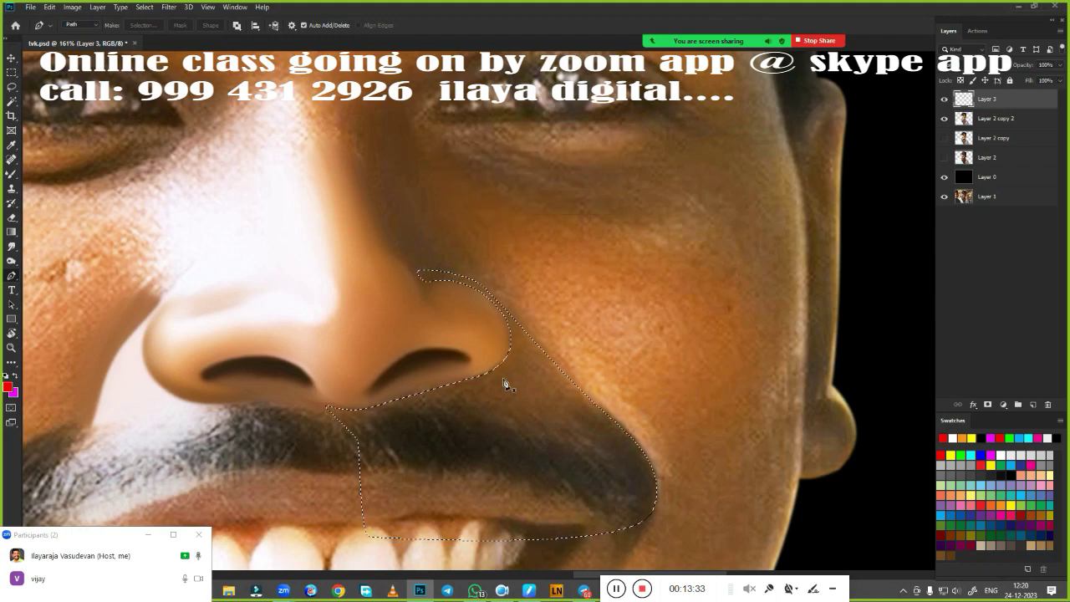
scroll(773, 274, "up", 2)
scroll(666, 317, "up", 1)
scroll(678, 329, "up", 1)
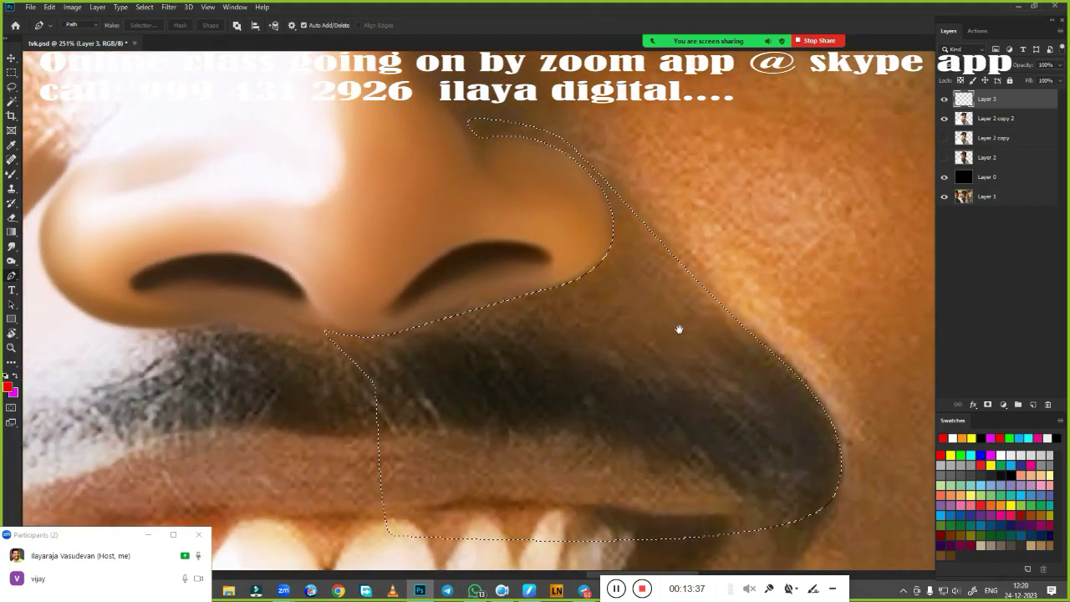
key("b")
left_click_drag(680, 341, 623, 330)
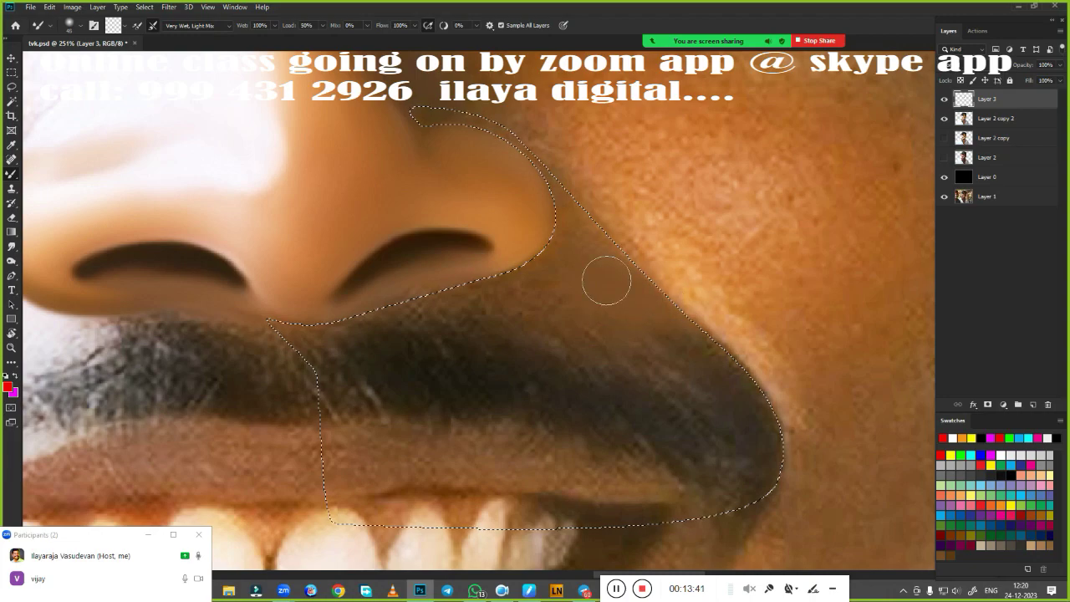
mouse_move(606, 281)
left_mouse_down()
mouse_move(427, 305)
mouse_move(392, 108)
left_mouse_up()
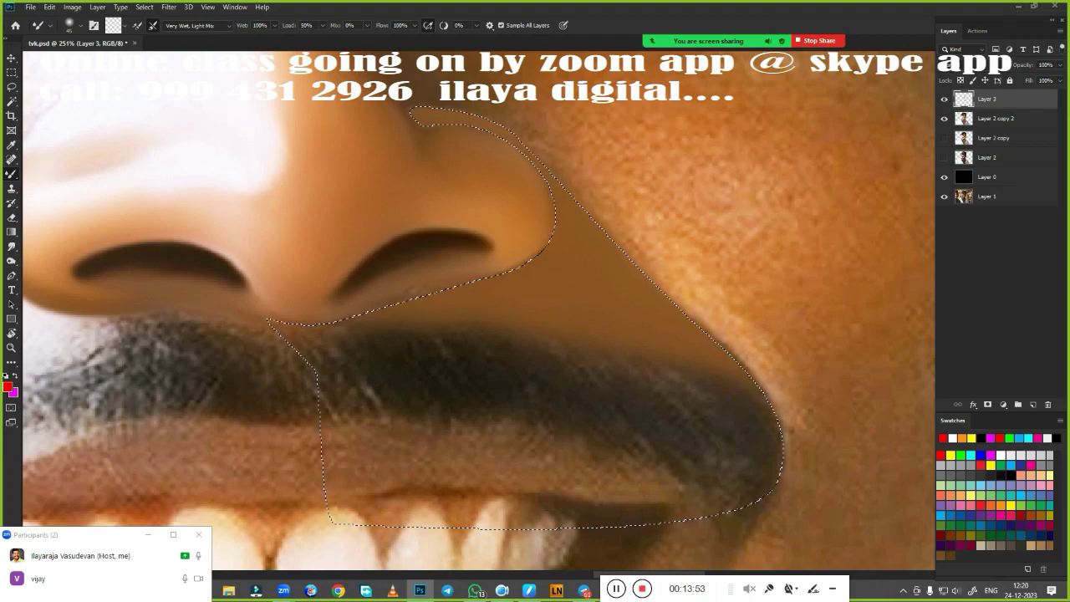
Step: Feather the selection further and smooth the skin along the nose top and outer edge
scroll(560, 419, "down", 1)
key("shift+F6")
key("Return")
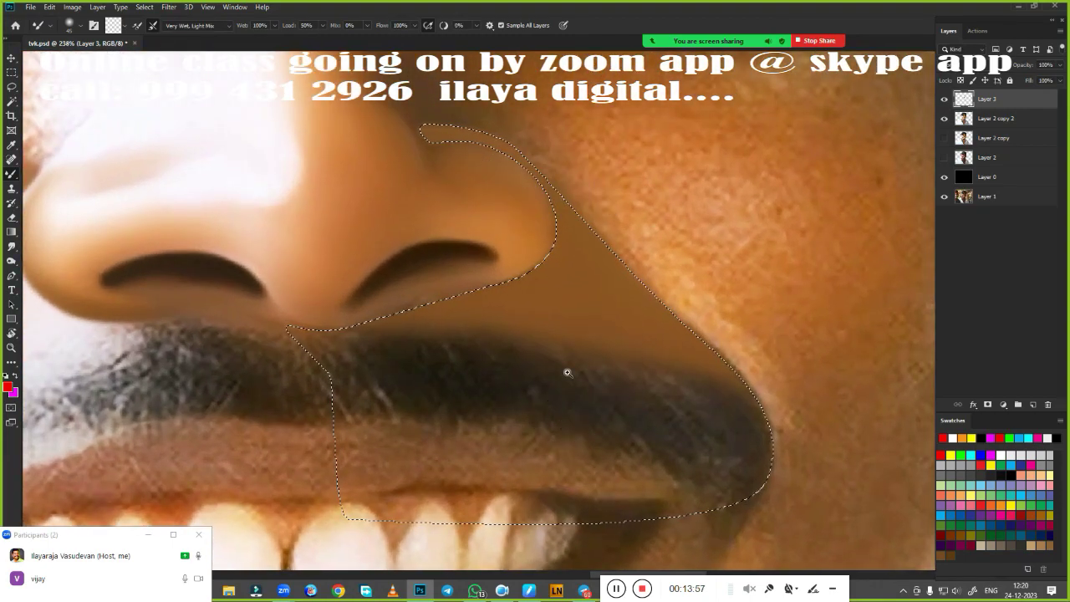
scroll(566, 371, "up", 2)
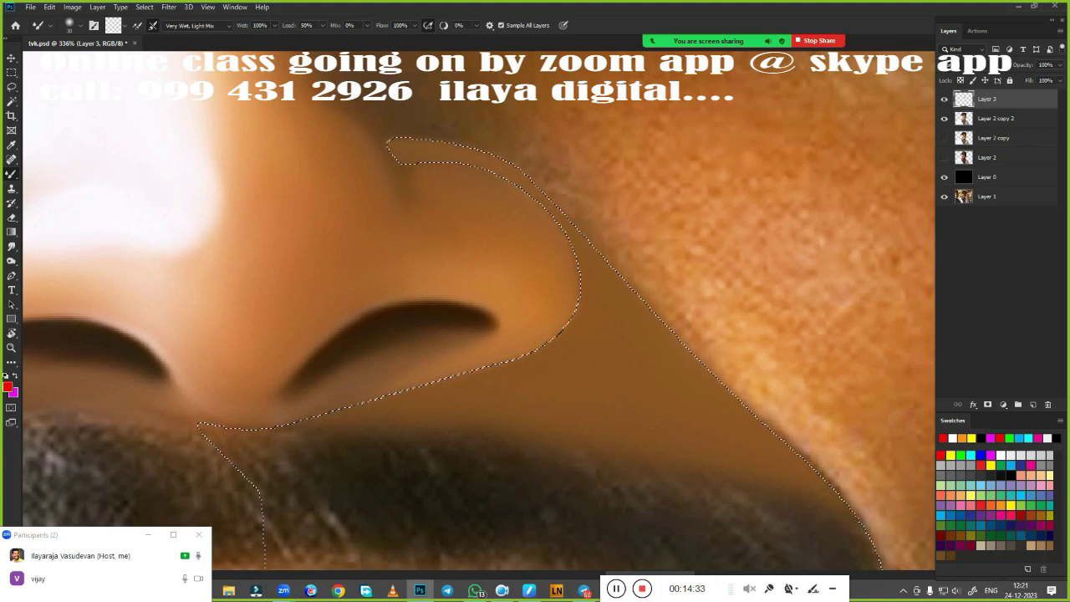
left_click_drag(554, 155, 468, 133)
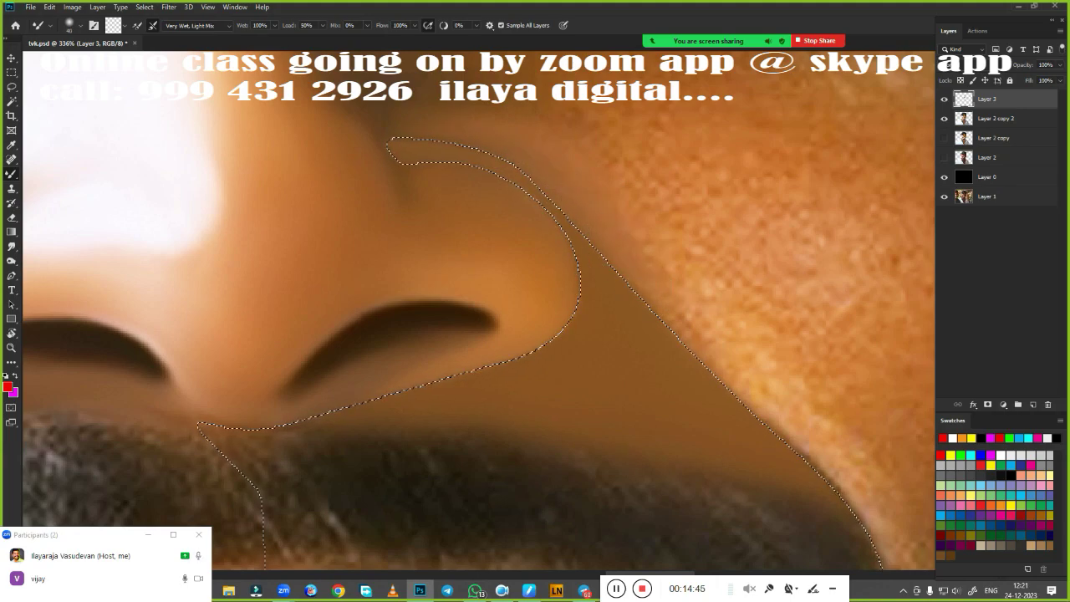
left_click_drag(753, 368, 610, 201)
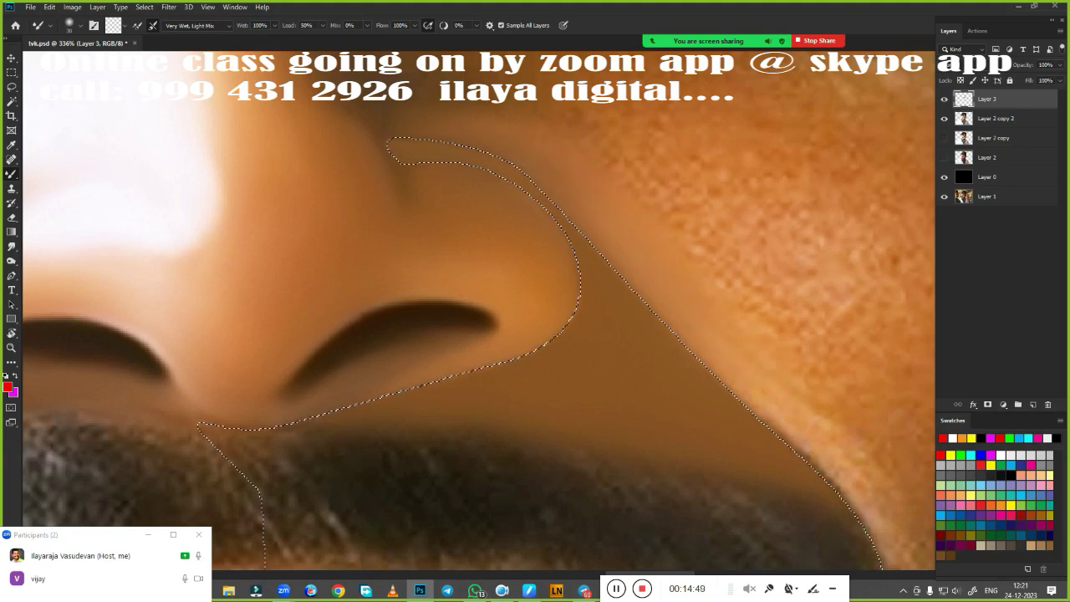
Step: Deselect the crease area
scroll(613, 387, "down", 3, "alt")
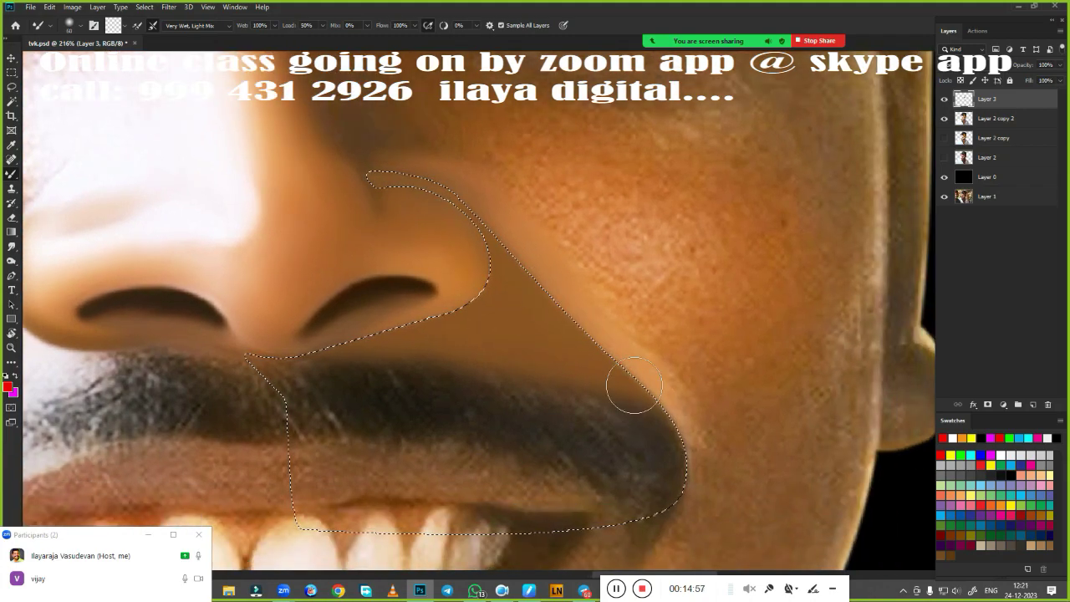
key("ctrl+d")
scroll(598, 451, "down", 3, "alt")
scroll(598, 450, "up", 1, "alt")
key("e")
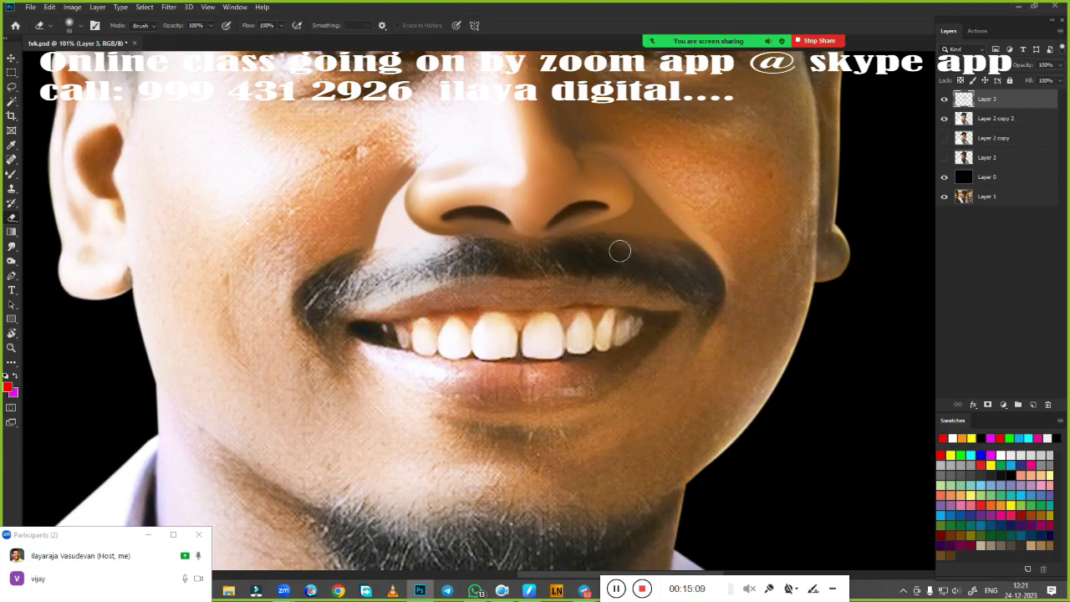
Step: Tone down the bright spot and dark area beside the left tooth with the Mixer Brush
scroll(560, 309, "down", 2, "alt")
scroll(523, 359, "up", 2, "alt")
scroll(468, 306, "down", 1, "alt")
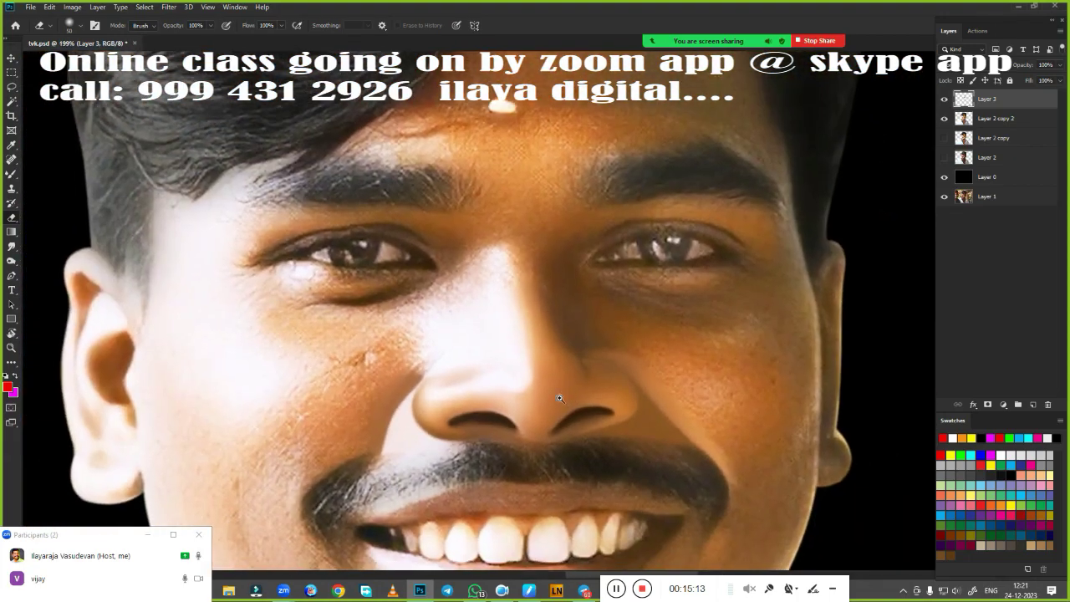
scroll(626, 299, "up", 1, "alt")
scroll(626, 298, "up", 1, "alt")
scroll(645, 264, "down", 1, "alt")
scroll(636, 349, "up", 2, "alt")
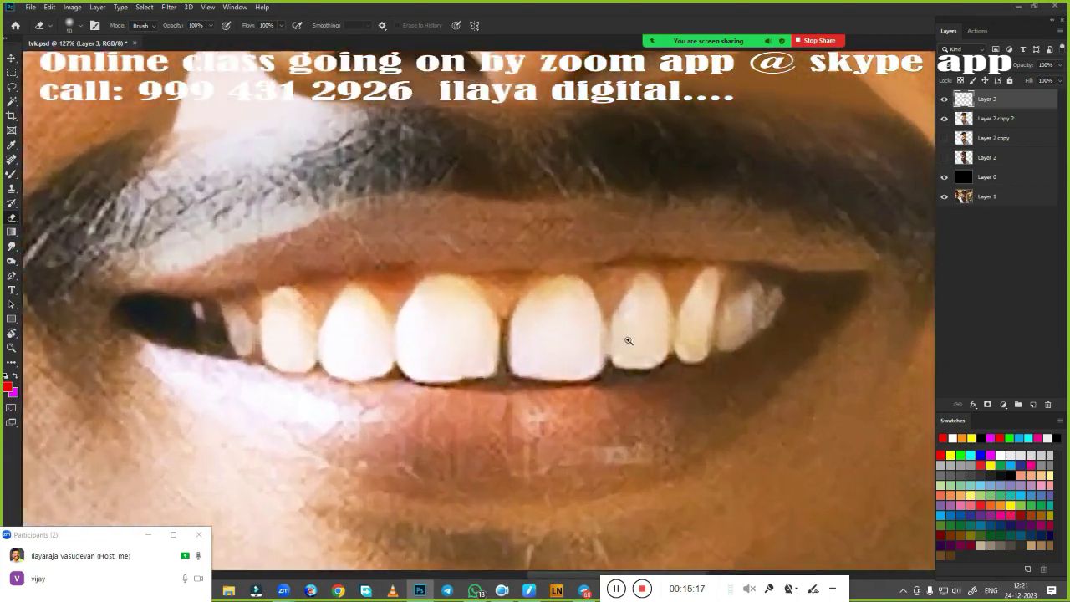
scroll(625, 347, "up", 1, "alt")
key("b")
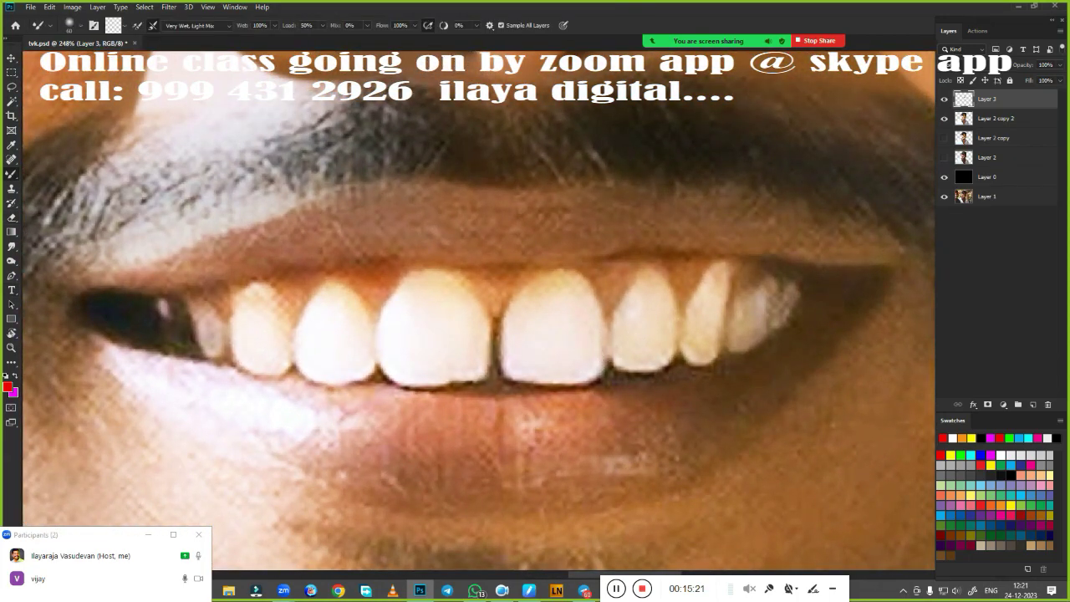
left_click(166, 308)
mouse_move(207, 344)
left_mouse_down()
mouse_move(194, 317)
mouse_move(221, 333)
left_mouse_up()
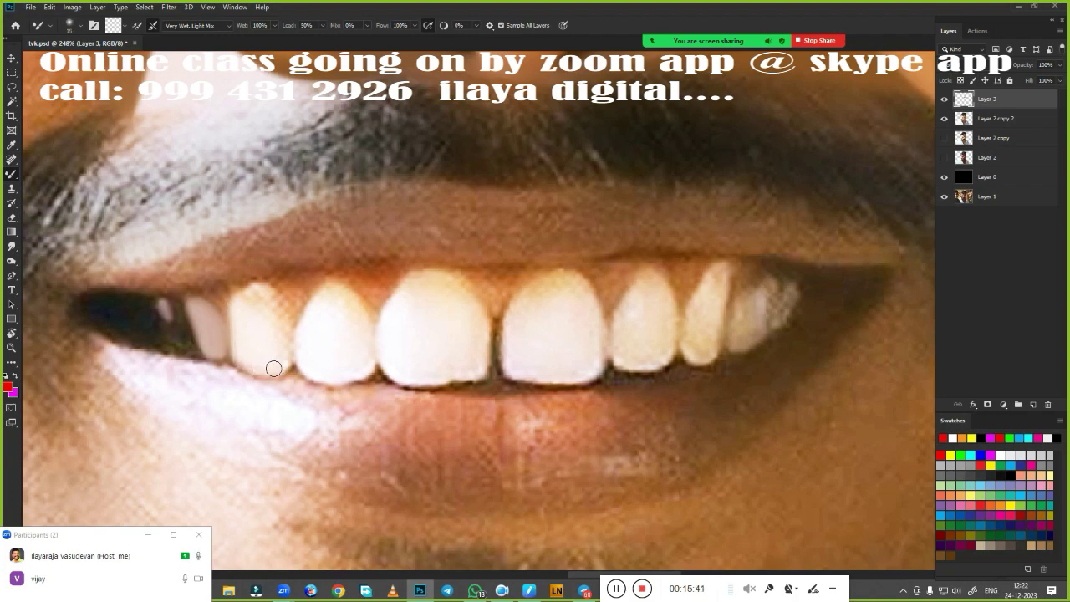
Step: Brighten and smooth the upper front teeth and clean up their edges
mouse_move(277, 359)
left_mouse_down()
mouse_move(282, 343)
mouse_move(263, 305)
mouse_move(243, 306)
mouse_move(279, 341)
mouse_move(275, 309)
mouse_move(270, 332)
mouse_move(242, 322)
left_mouse_up()
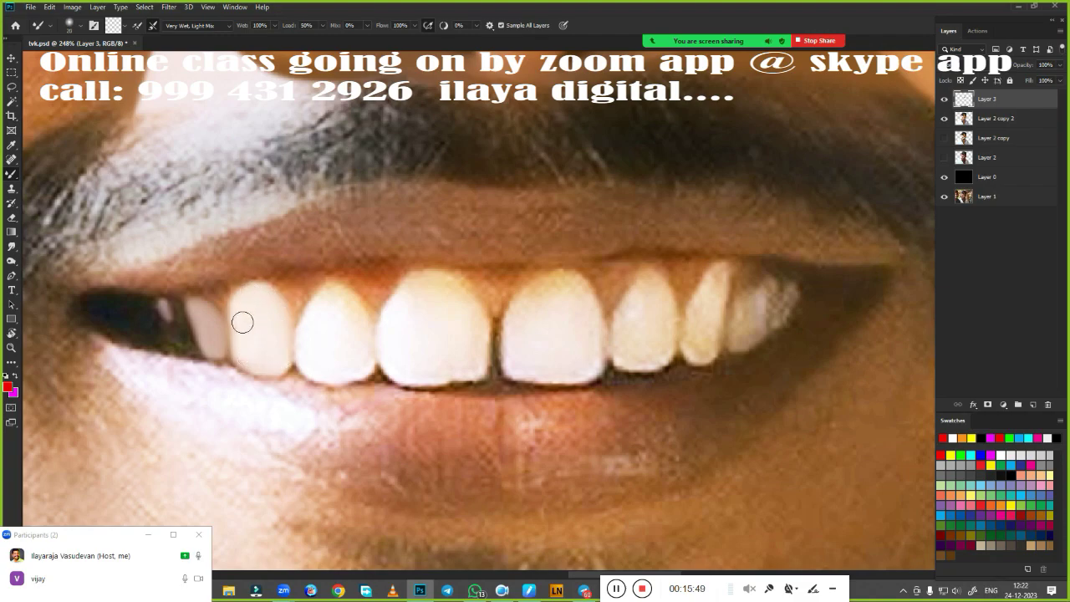
left_click_drag(307, 303, 321, 291)
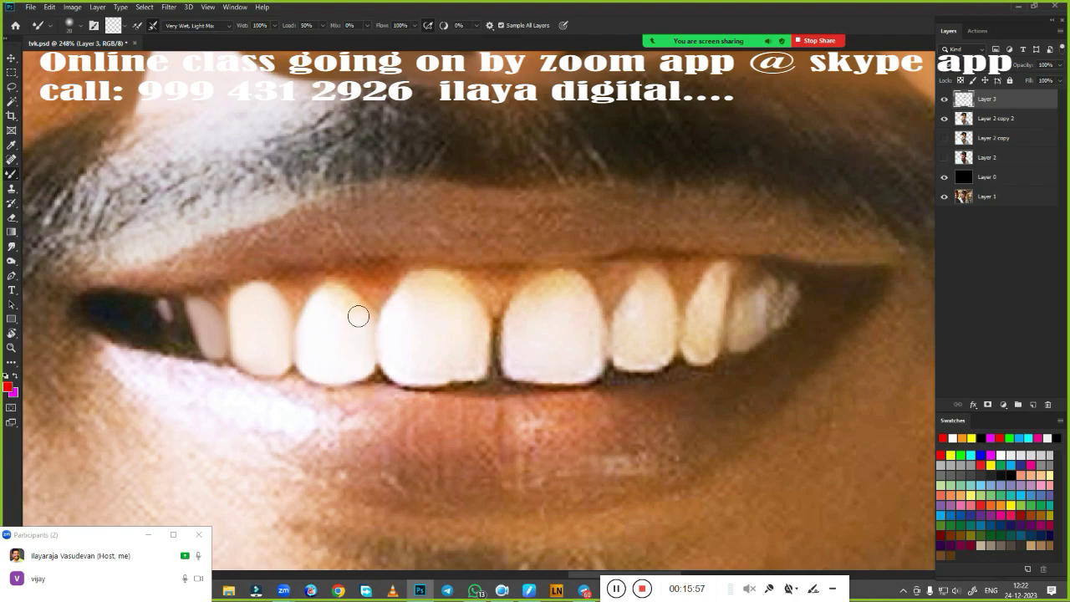
left_click_drag(351, 315, 340, 286)
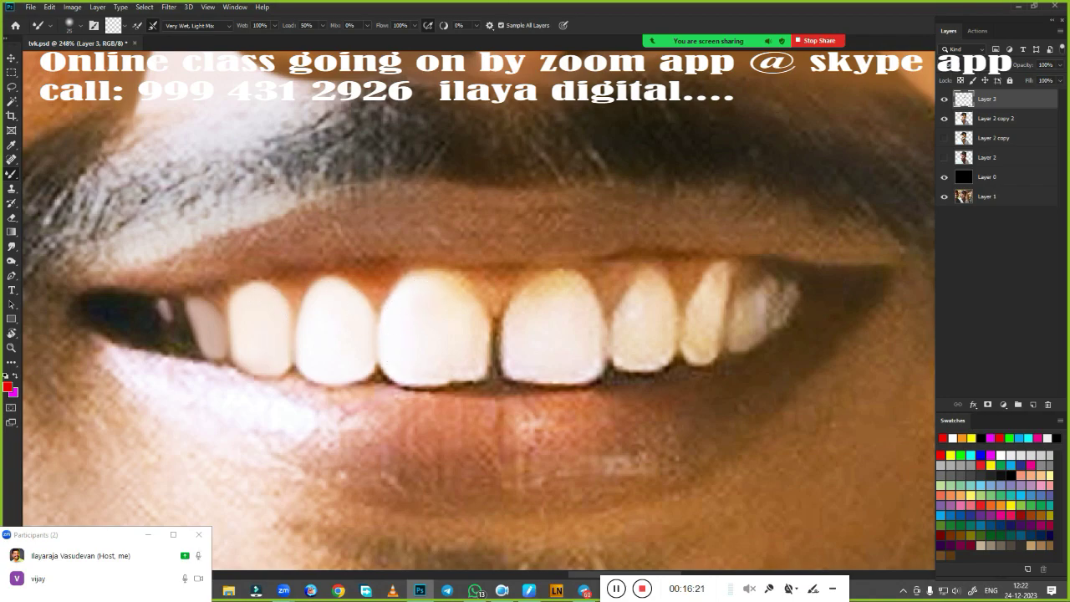
mouse_move(409, 380)
left_mouse_down()
mouse_move(450, 304)
mouse_move(439, 286)
left_mouse_up()
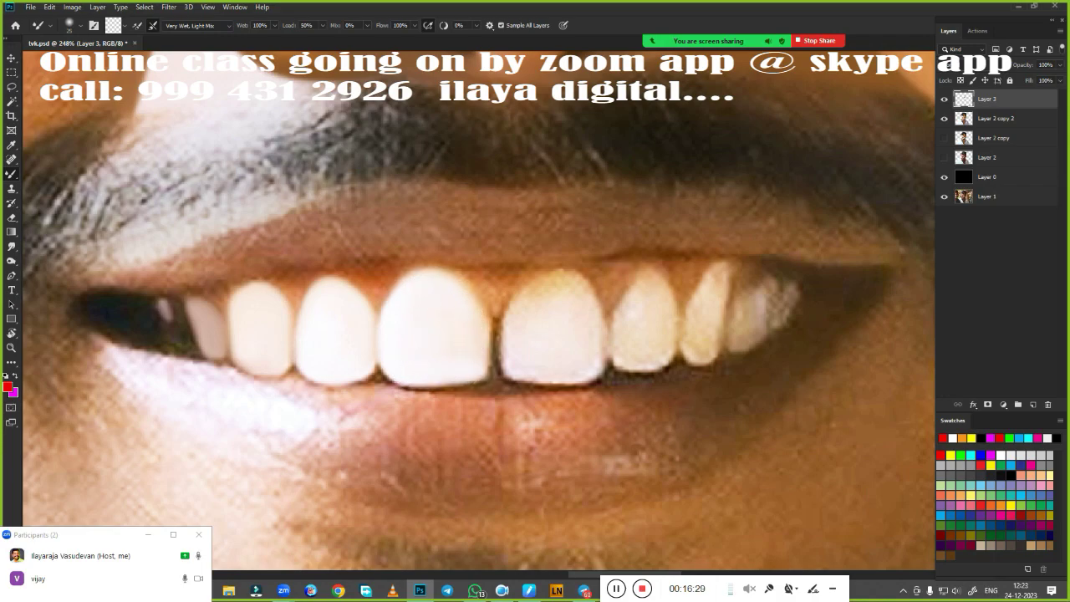
mouse_move(460, 305)
left_mouse_down()
mouse_move(462, 370)
mouse_move(547, 279)
left_mouse_up()
mouse_move(509, 336)
left_mouse_down()
mouse_move(501, 367)
mouse_move(483, 358)
mouse_move(454, 376)
mouse_move(474, 373)
mouse_move(506, 339)
mouse_move(505, 367)
mouse_move(560, 373)
mouse_move(513, 374)
mouse_move(592, 363)
mouse_move(588, 303)
mouse_move(555, 352)
mouse_move(561, 284)
mouse_move(589, 335)
mouse_move(551, 290)
mouse_move(518, 320)
mouse_move(521, 288)
mouse_move(559, 282)
left_mouse_up()
Step: Whiten the yellowish side tooth and canine, and smooth the gum line above the teeth
mouse_move(618, 343)
left_mouse_down()
mouse_move(637, 286)
mouse_move(626, 306)
mouse_move(665, 298)
mouse_move(619, 366)
mouse_move(659, 329)
mouse_move(649, 358)
mouse_move(627, 339)
left_mouse_up()
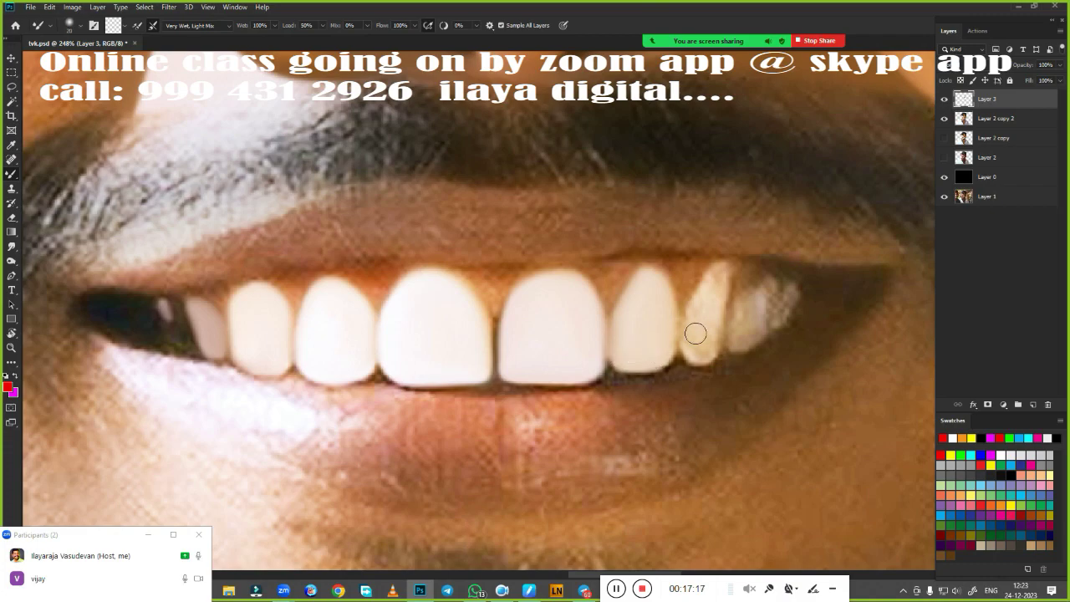
mouse_move(695, 333)
left_mouse_down()
mouse_move(716, 275)
mouse_move(712, 337)
mouse_move(687, 342)
mouse_move(712, 266)
mouse_move(748, 305)
mouse_move(783, 293)
mouse_move(735, 341)
mouse_move(785, 303)
mouse_move(750, 261)
mouse_move(706, 261)
mouse_move(679, 300)
left_mouse_up()
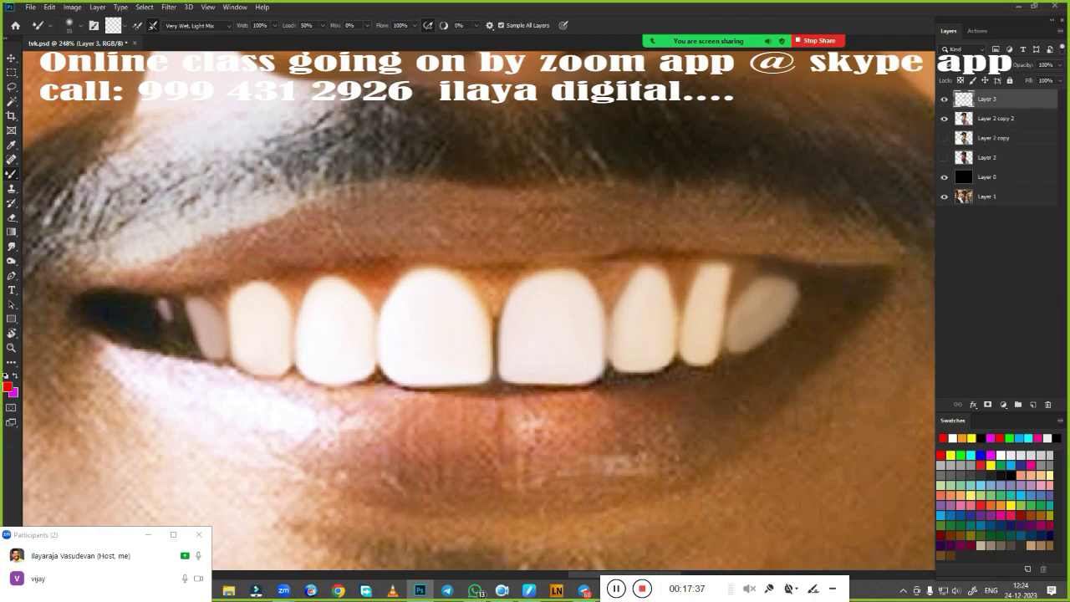
mouse_move(618, 268)
left_mouse_down()
mouse_move(711, 260)
mouse_move(501, 269)
mouse_move(495, 324)
left_mouse_up()
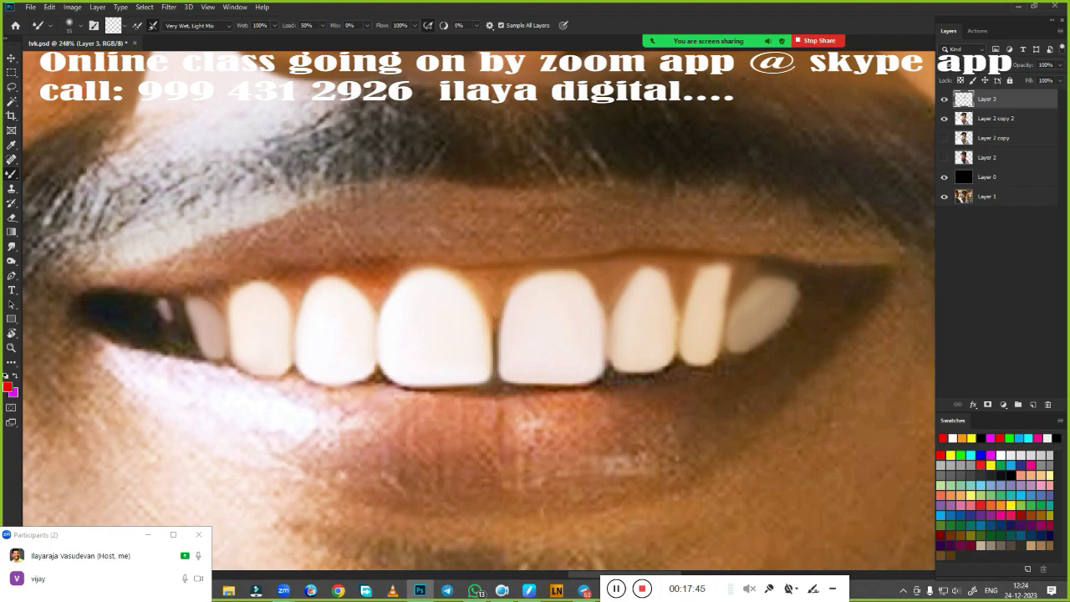
left_click_drag(376, 288, 426, 269)
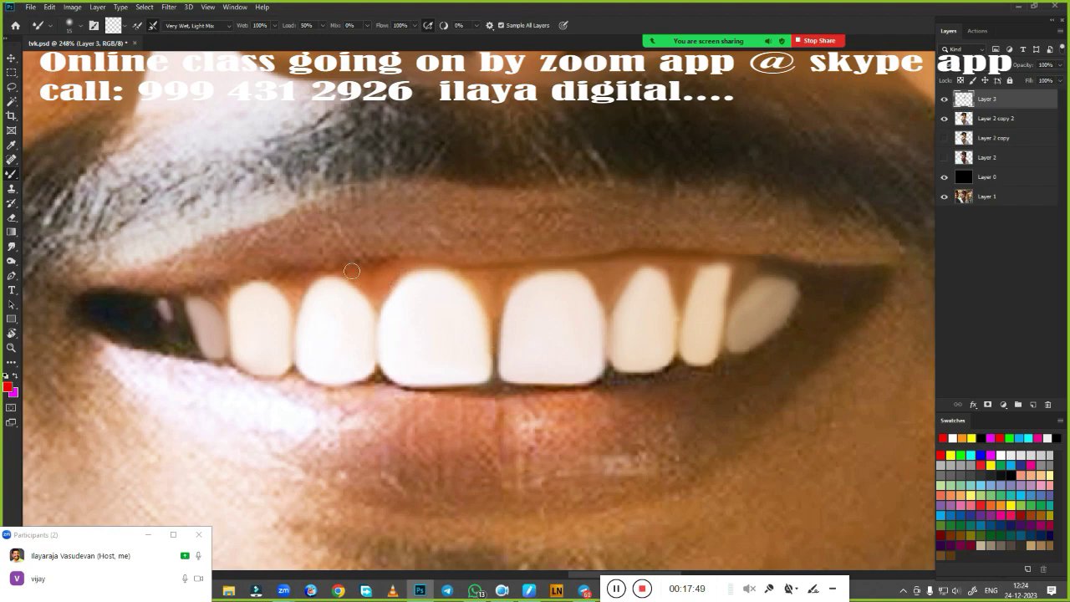
Step: Darken the gaps and lower edges between the upper teeth, including the left teeth
mouse_move(351, 271)
left_mouse_down()
mouse_move(293, 289)
mouse_move(238, 286)
mouse_move(292, 335)
left_mouse_up()
left_click_drag(373, 299, 374, 328)
mouse_move(497, 388)
left_mouse_down()
mouse_move(630, 382)
mouse_move(737, 353)
mouse_move(790, 318)
left_mouse_up()
left_click_drag(378, 375, 476, 391)
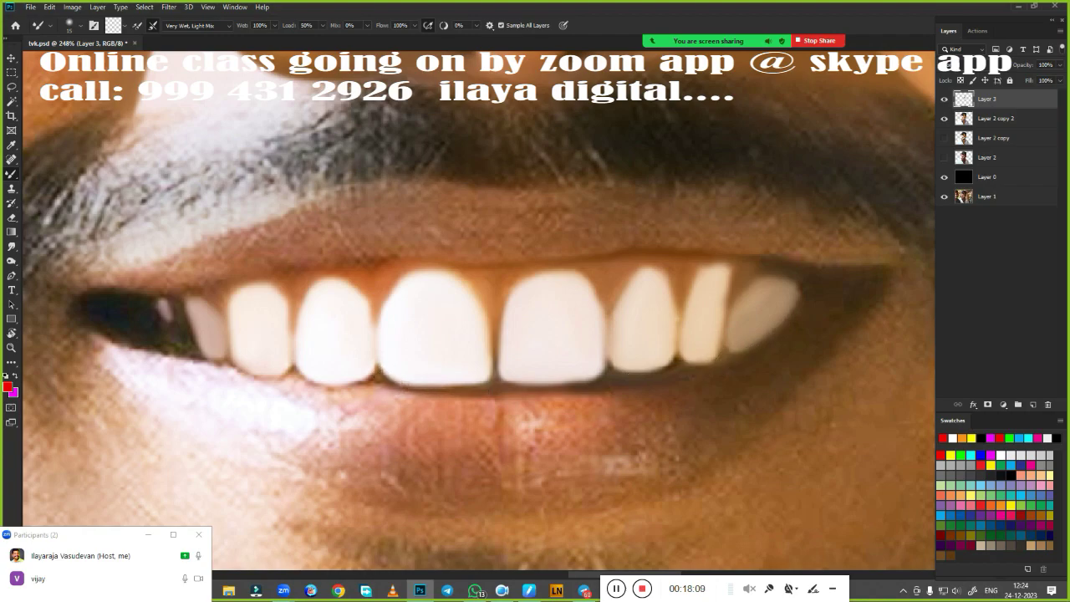
left_click_drag(361, 371, 314, 380)
left_click_drag(234, 374, 276, 375)
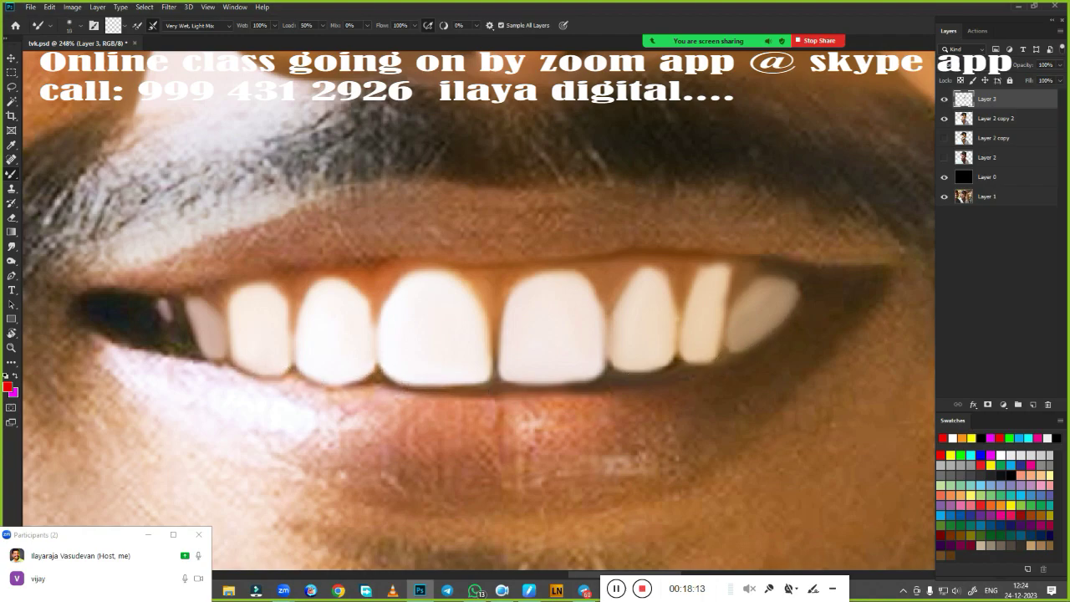
mouse_move(177, 322)
left_mouse_down()
mouse_move(172, 331)
mouse_move(157, 307)
mouse_move(163, 342)
mouse_move(177, 339)
mouse_move(146, 305)
left_mouse_up()
left_click_drag(143, 344, 201, 359)
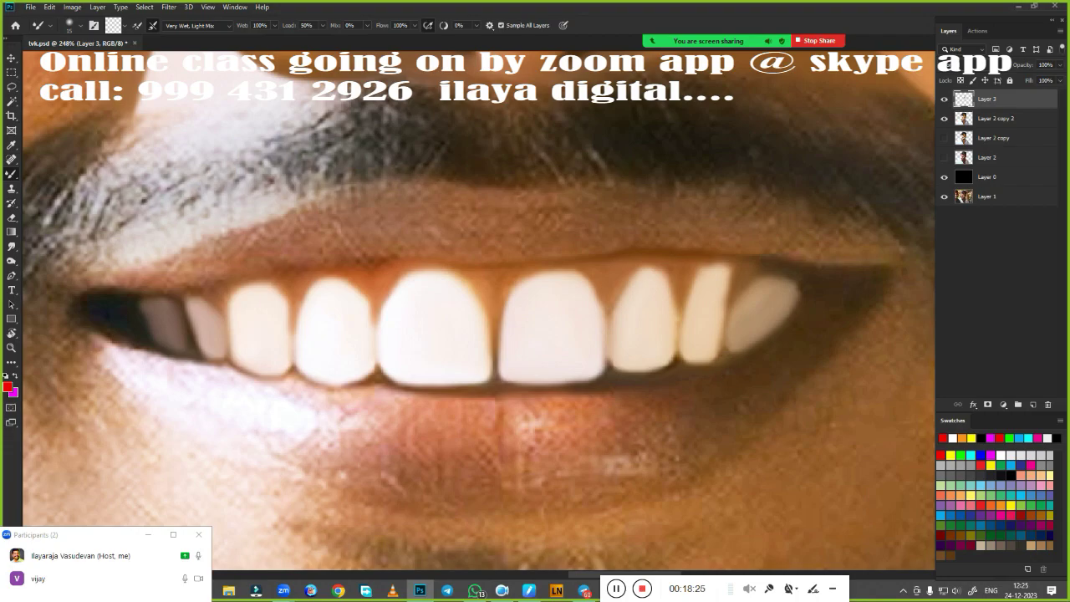
scroll(626, 339, "down", 5)
scroll(659, 347, "up", 3)
Step: Trace a closed pen path around both lips from the left mouth corner and make it a selection
key("p")
scroll(670, 359, "down", 1, "alt")
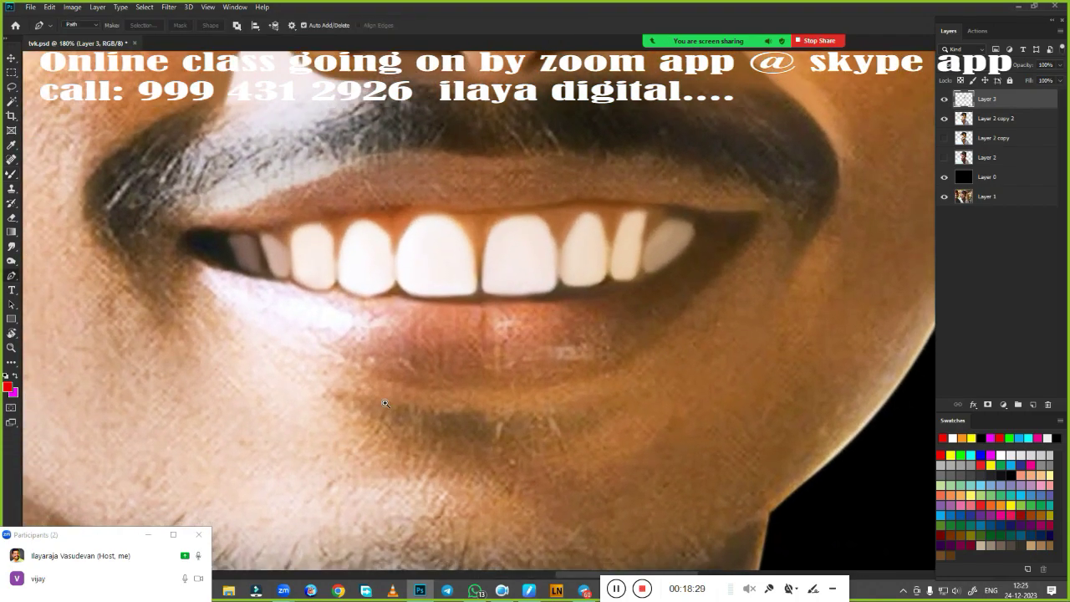
left_click(206, 275)
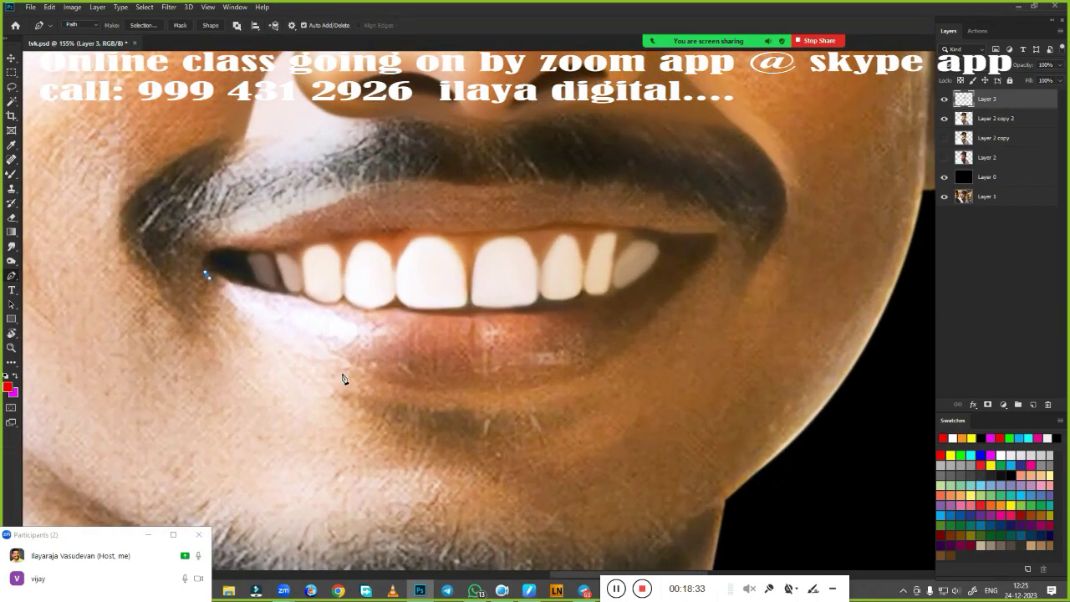
left_click_drag(323, 366, 379, 386)
left_click_drag(464, 393, 496, 392)
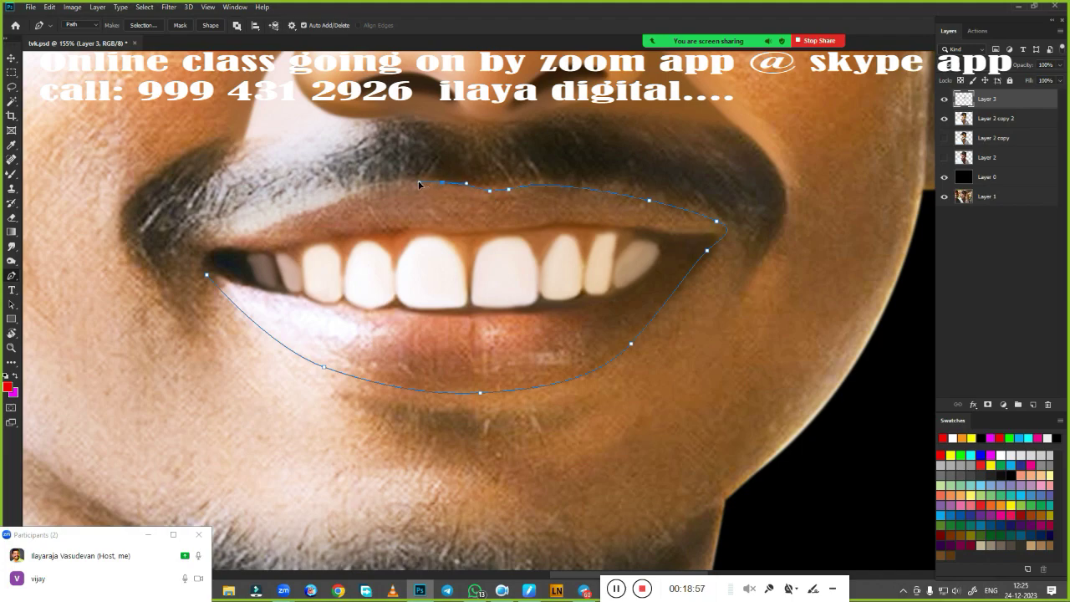
left_click(205, 252)
right_click(545, 389)
left_click(544, 379)
key("Return")
Step: Mixer-brush blend the lower-left lip inside the mouth selection, then feather the selection
key("b")
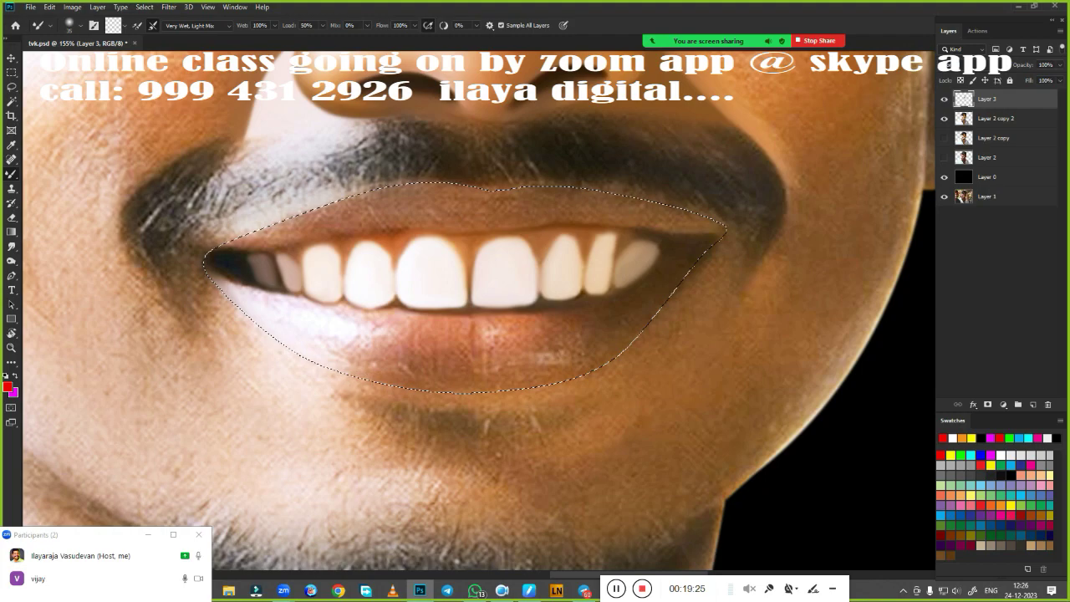
left_click_drag(358, 359, 451, 368)
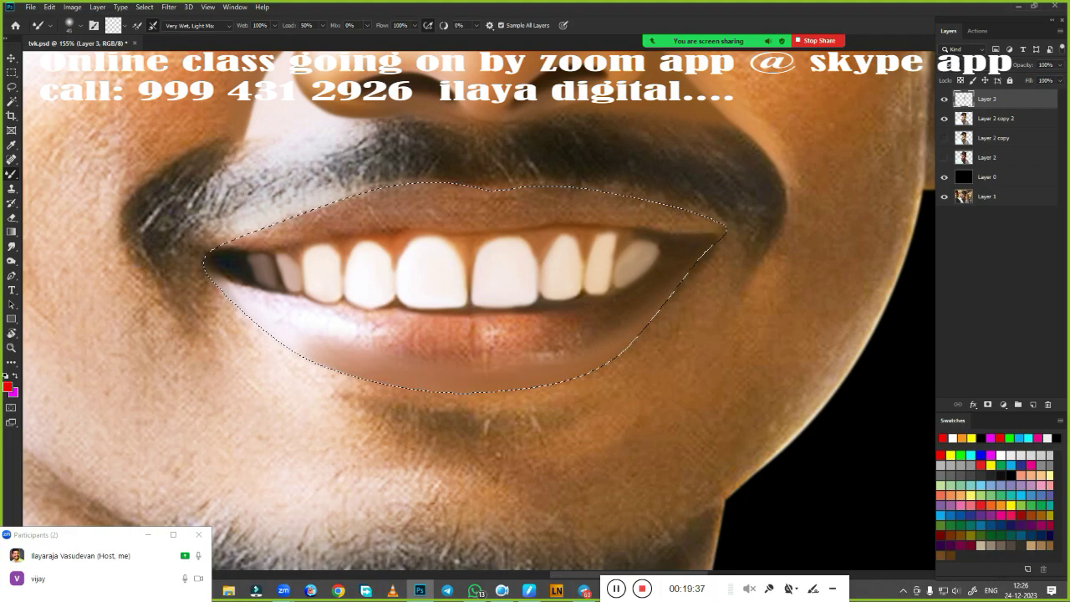
left_click_drag(272, 326, 418, 370)
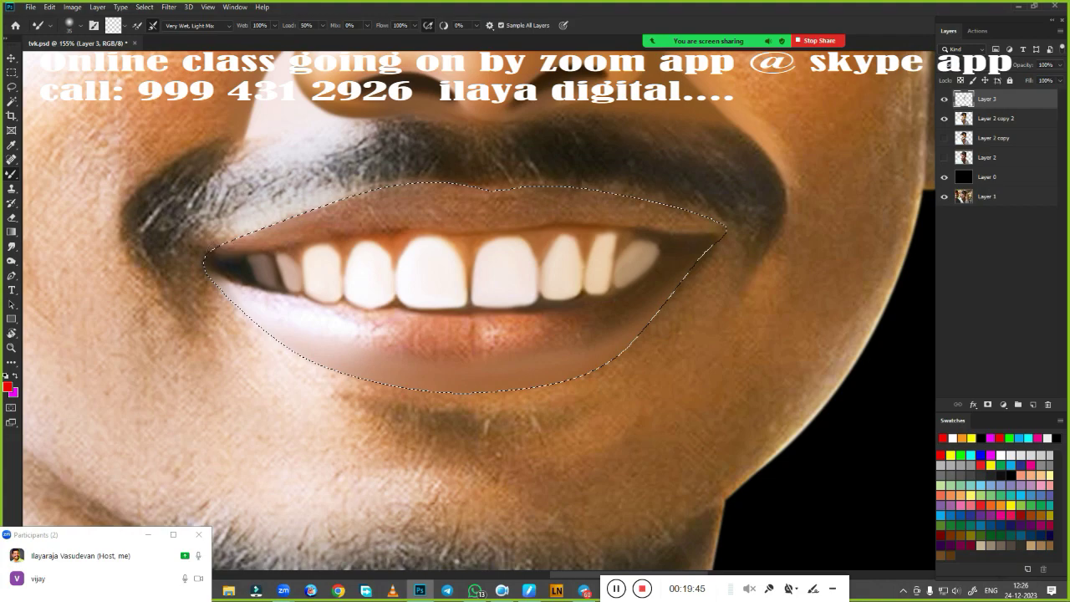
scroll(296, 298, "up", 2)
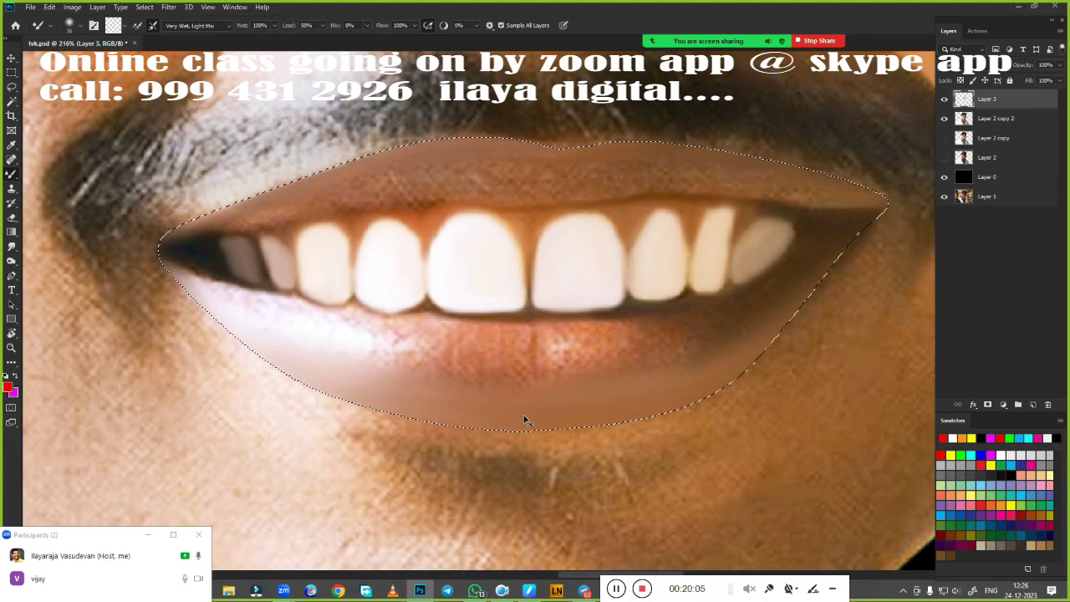
key("shift+F6")
key("Return")
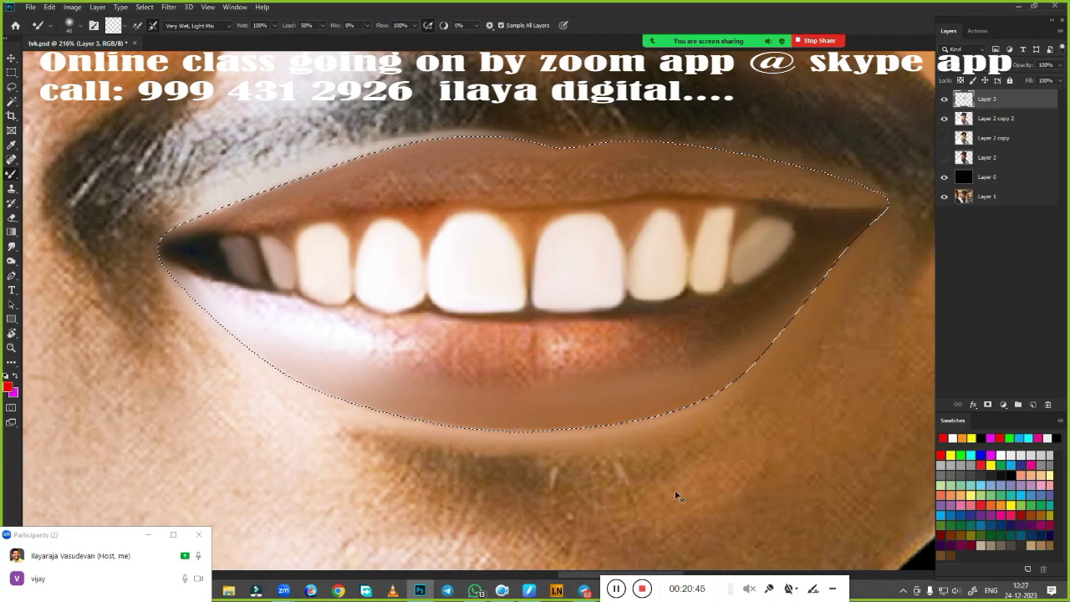
Step: Deselect the mouth, switch to the Smudge tool and fit the whole image in view
key("ctrl+d")
key("r")
key("ctrl+0")
scroll(773, 337, "up", 5)
scroll(711, 396, "down", 3)
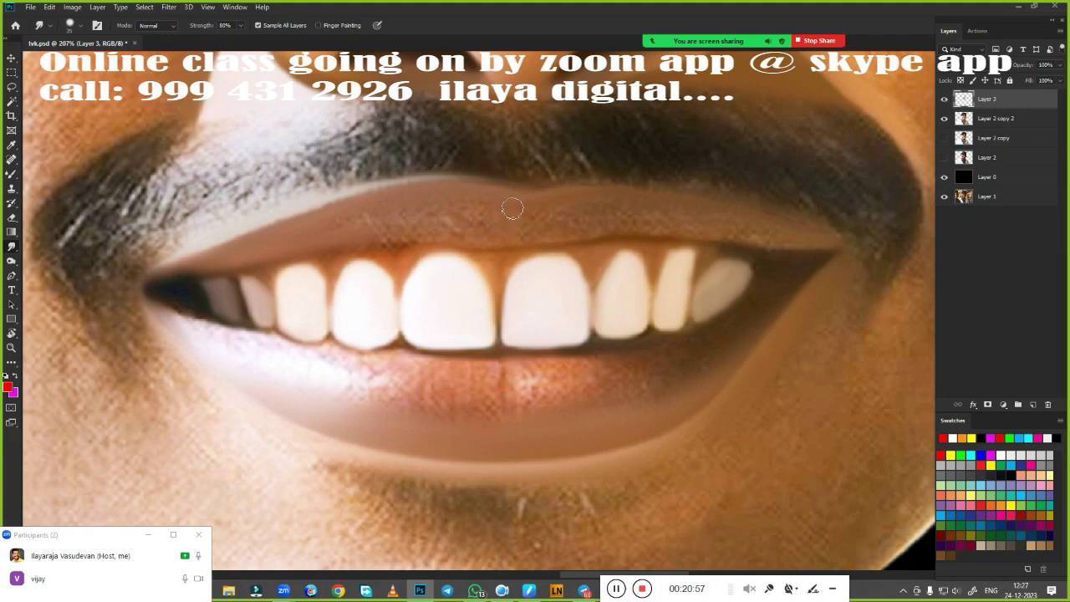
right_click(367, 194)
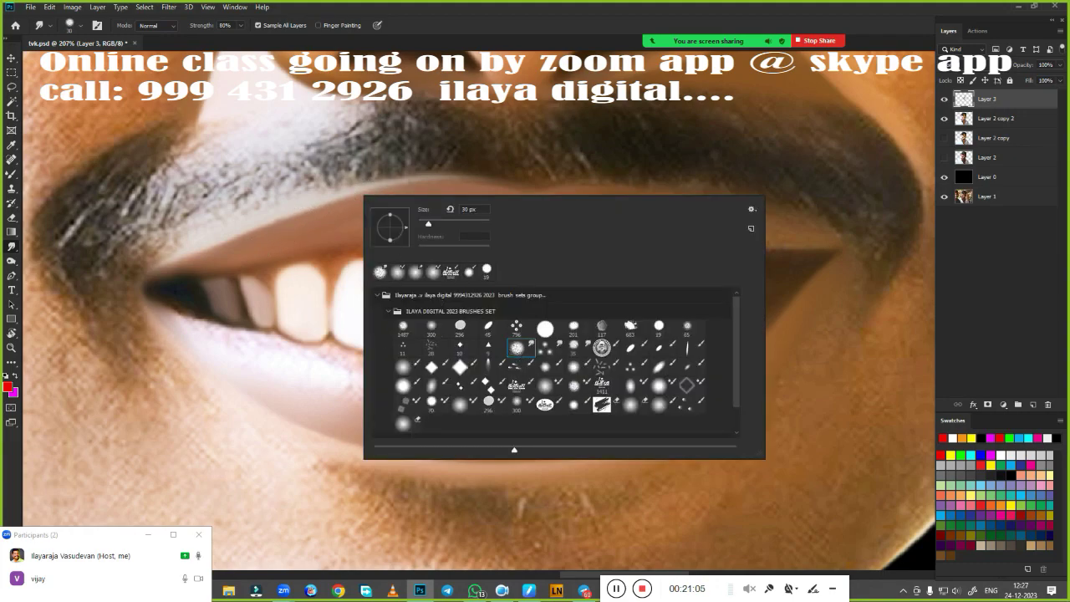
left_click(531, 32)
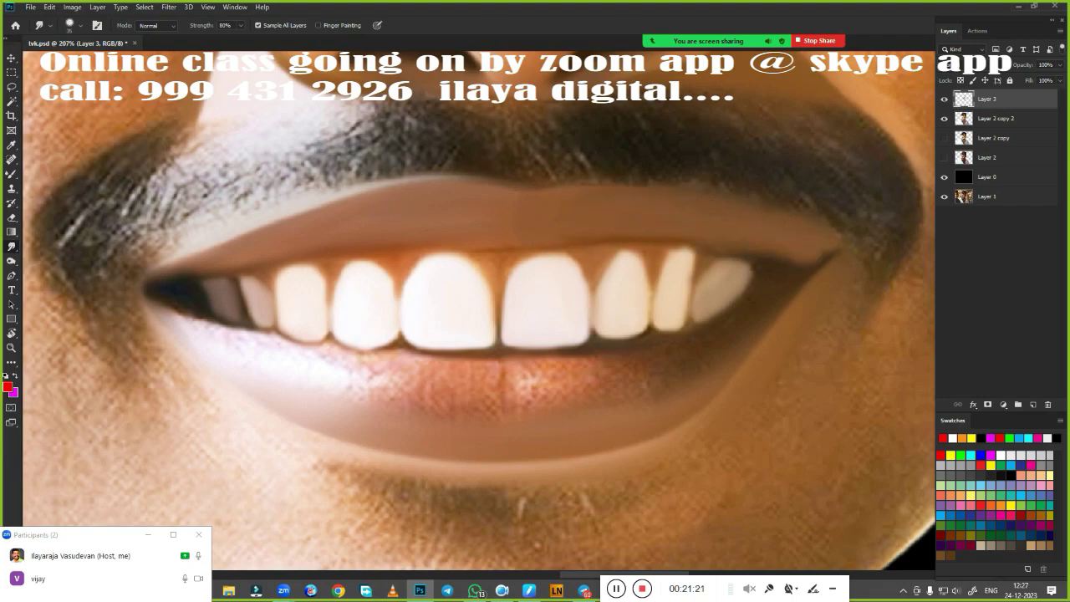
scroll(605, 303, "up", 5)
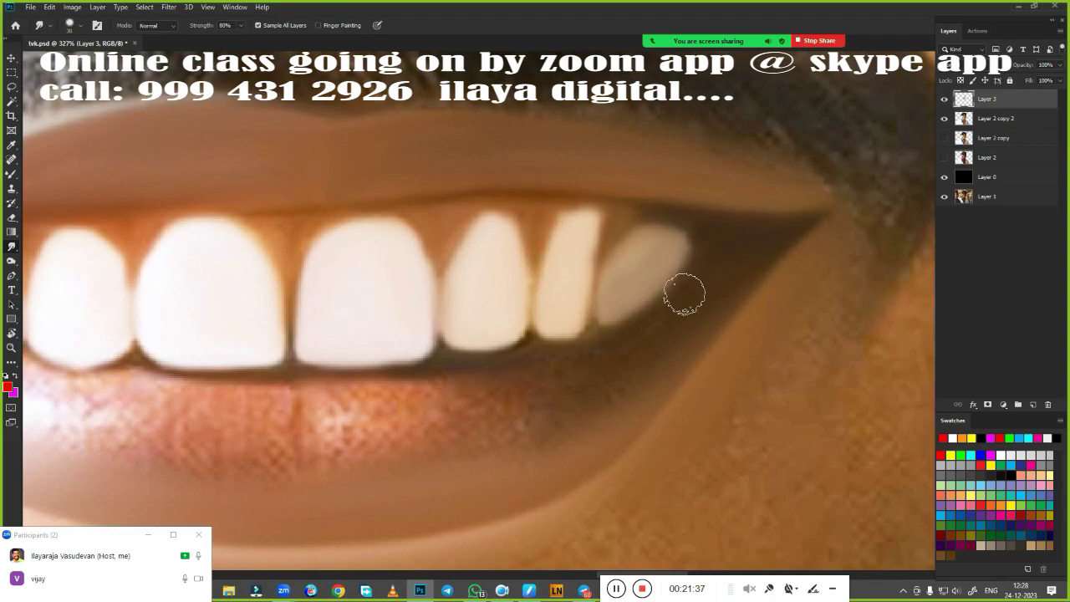
scroll(633, 401, "down", 4)
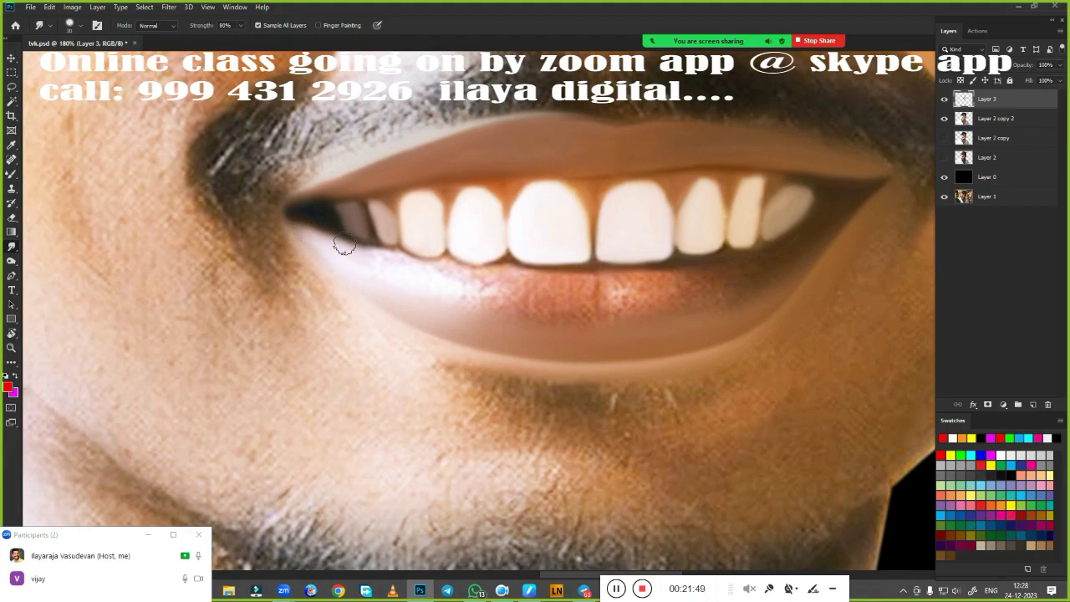
scroll(466, 334, "up", 2)
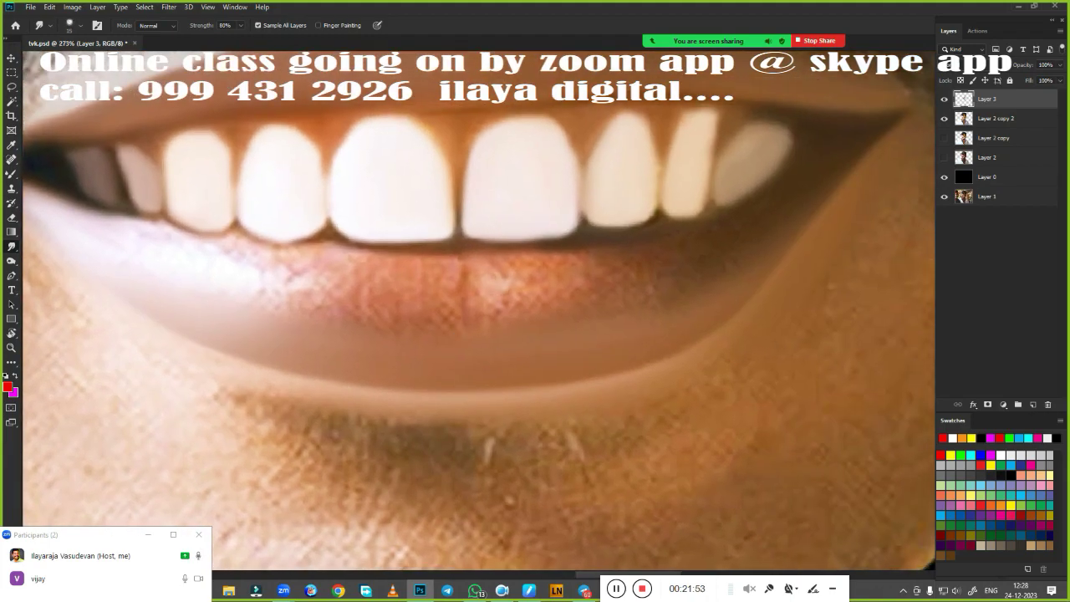
Step: Smudge the lower lip to smooth its speckled texture and ghost tooth marks
left_click_drag(493, 288, 535, 292)
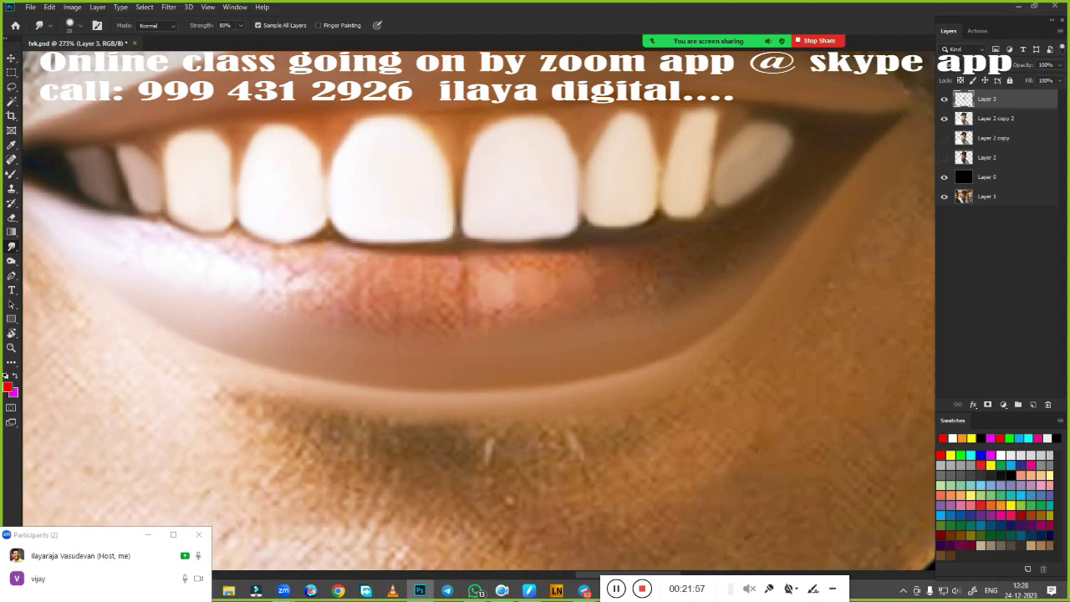
mouse_move(439, 298)
left_mouse_down()
mouse_move(312, 292)
mouse_move(156, 236)
mouse_move(432, 263)
mouse_move(348, 264)
mouse_move(614, 250)
left_mouse_up()
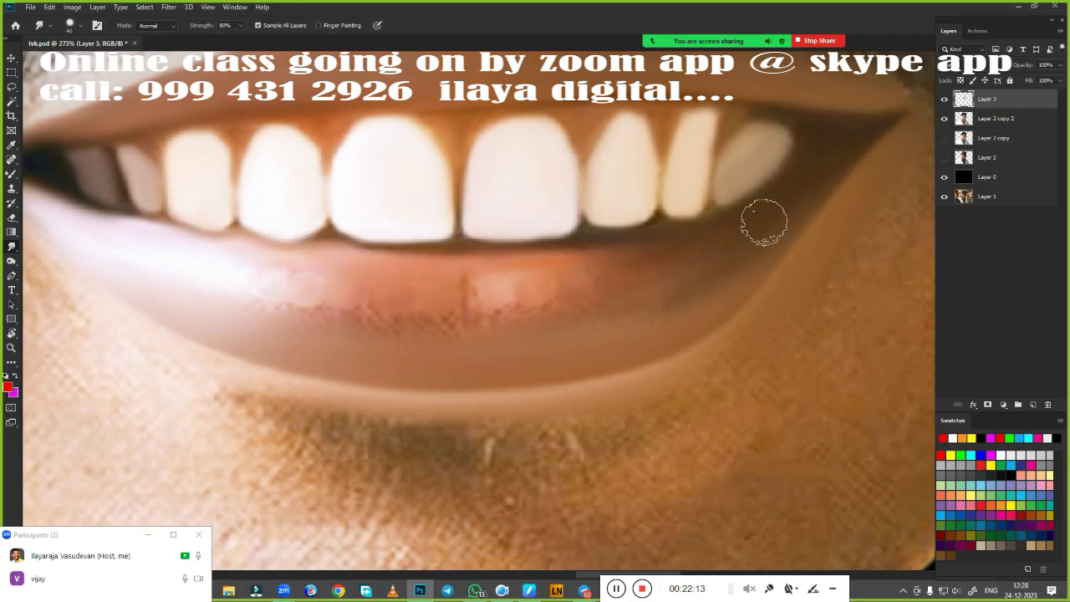
mouse_move(430, 344)
left_mouse_down()
mouse_move(354, 318)
mouse_move(557, 318)
mouse_move(579, 289)
left_mouse_up()
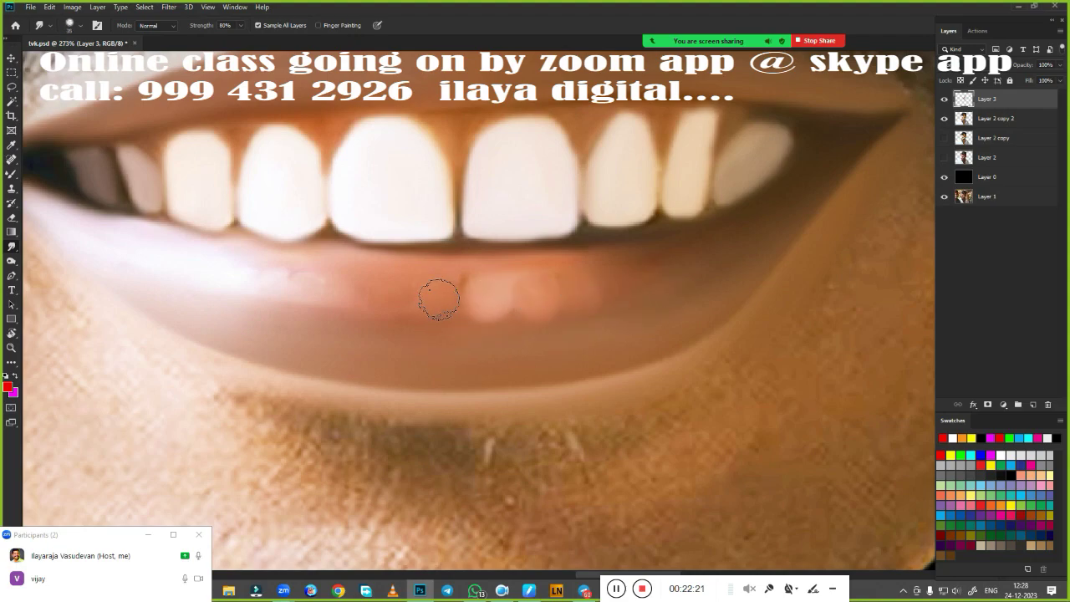
left_click_drag(438, 299, 242, 289)
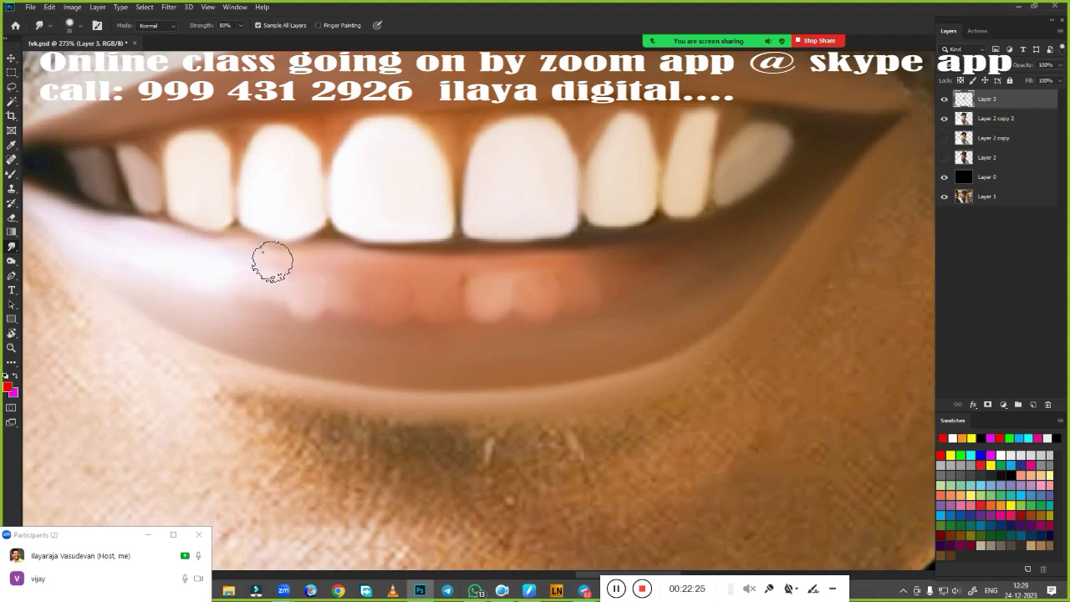
scroll(592, 473, "down", 3)
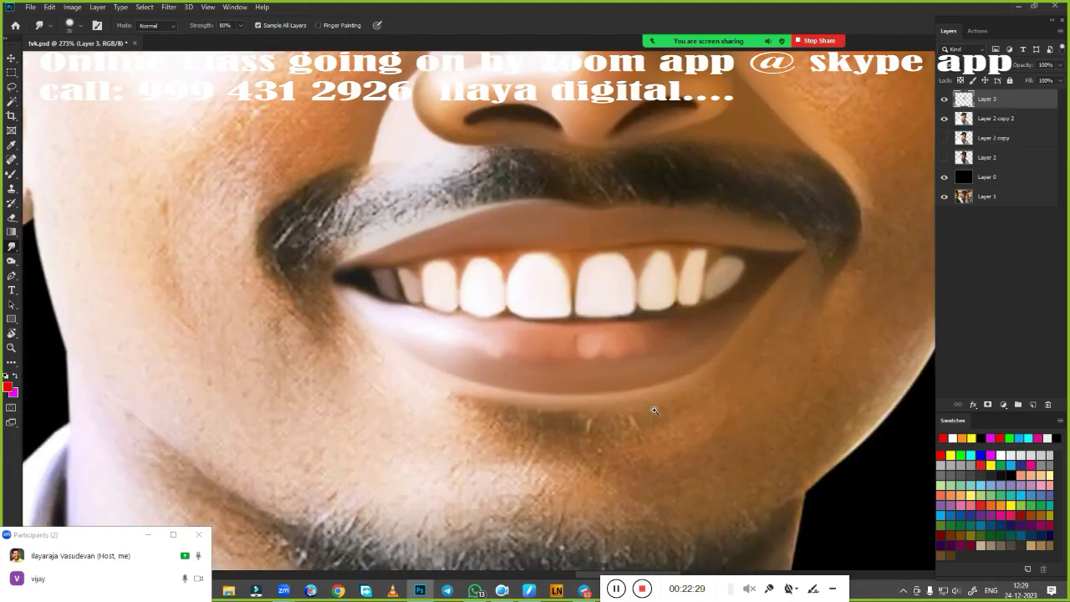
scroll(591, 473, "down", 2)
scroll(591, 473, "up", 2)
scroll(556, 377, "up", 3)
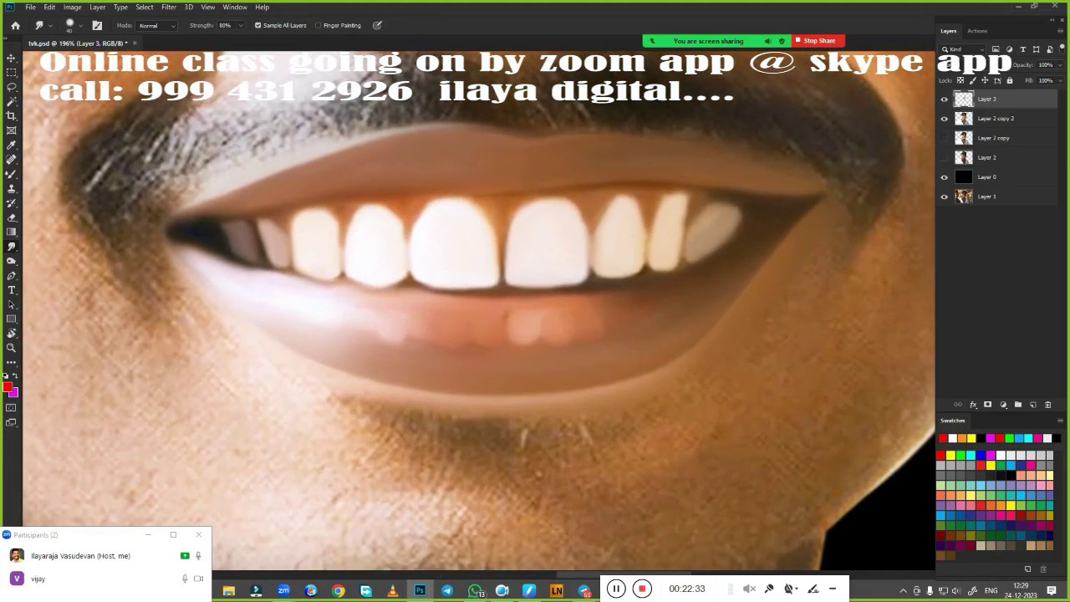
Step: Smear away remaining ghost tooth shapes, then smooth the moustache's upper edge and right tip
left_click_drag(432, 351, 396, 348)
scroll(719, 334, "down", 3)
scroll(693, 346, "up", 2)
scroll(706, 347, "up", 3)
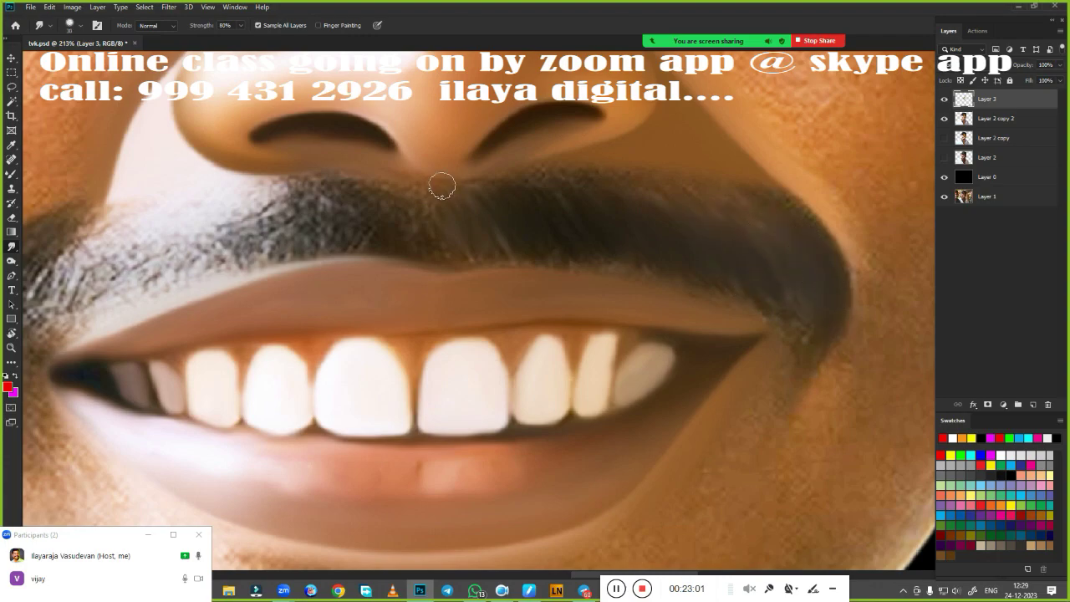
left_click_drag(441, 186, 624, 214)
left_click_drag(618, 171, 793, 206)
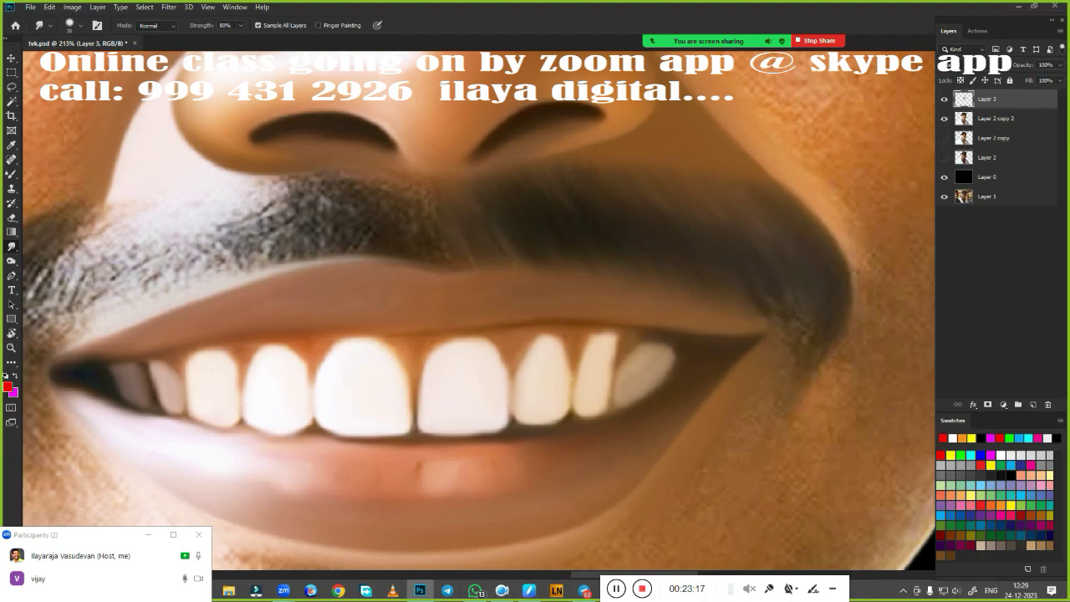
mouse_move(788, 329)
left_mouse_down()
mouse_move(827, 325)
mouse_move(829, 357)
left_mouse_up()
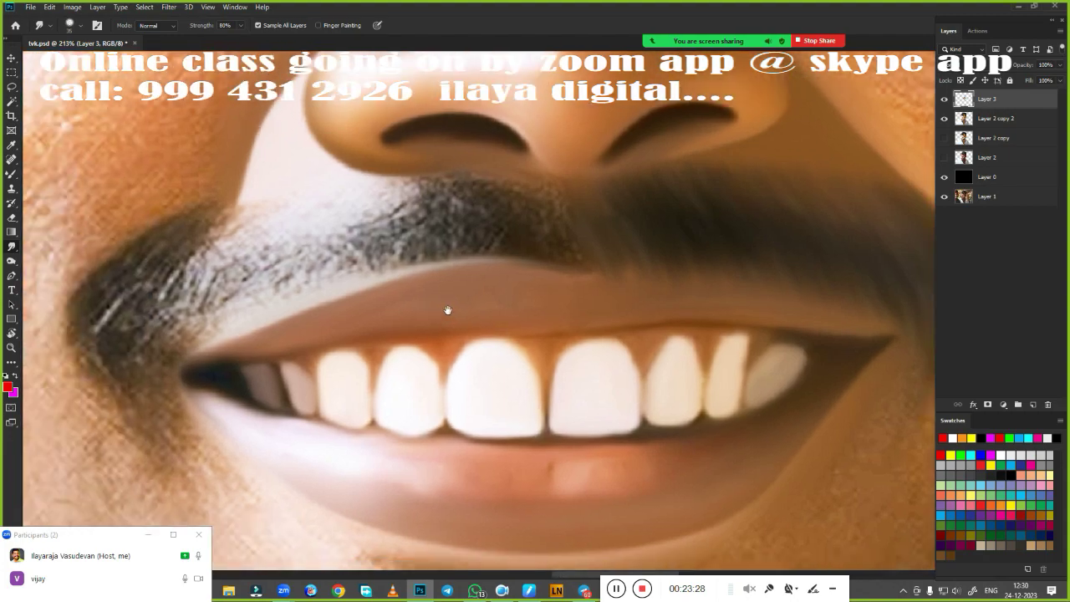
Step: Smudge the moustache's left tip, upper-middle and lower edge into the cheek and upper lip
left_click_drag(334, 318, 552, 301)
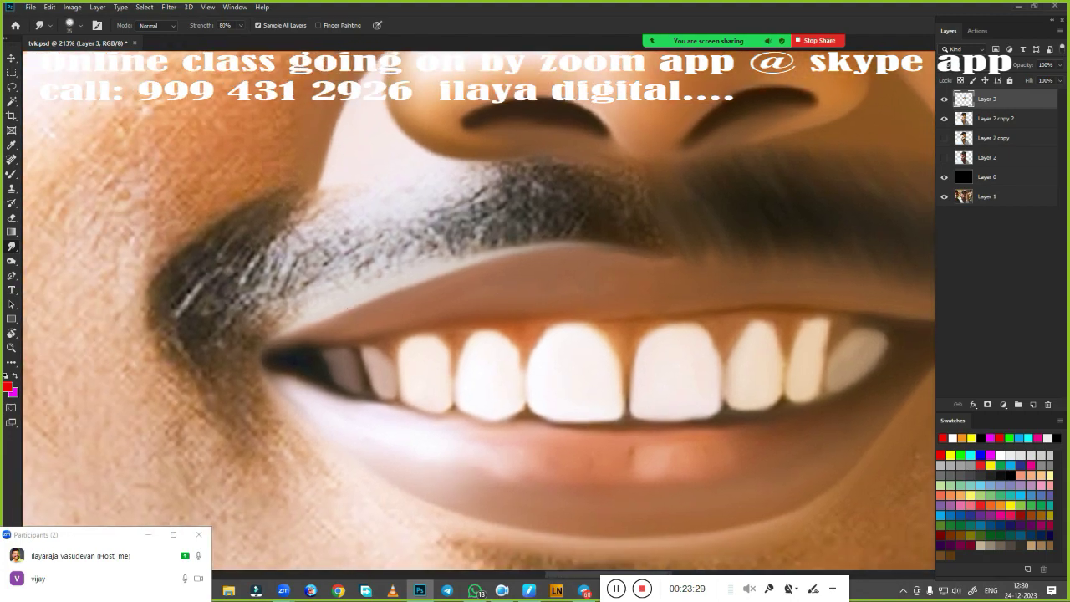
mouse_move(177, 263)
left_mouse_down()
mouse_move(212, 346)
mouse_move(431, 199)
mouse_move(610, 219)
left_mouse_up()
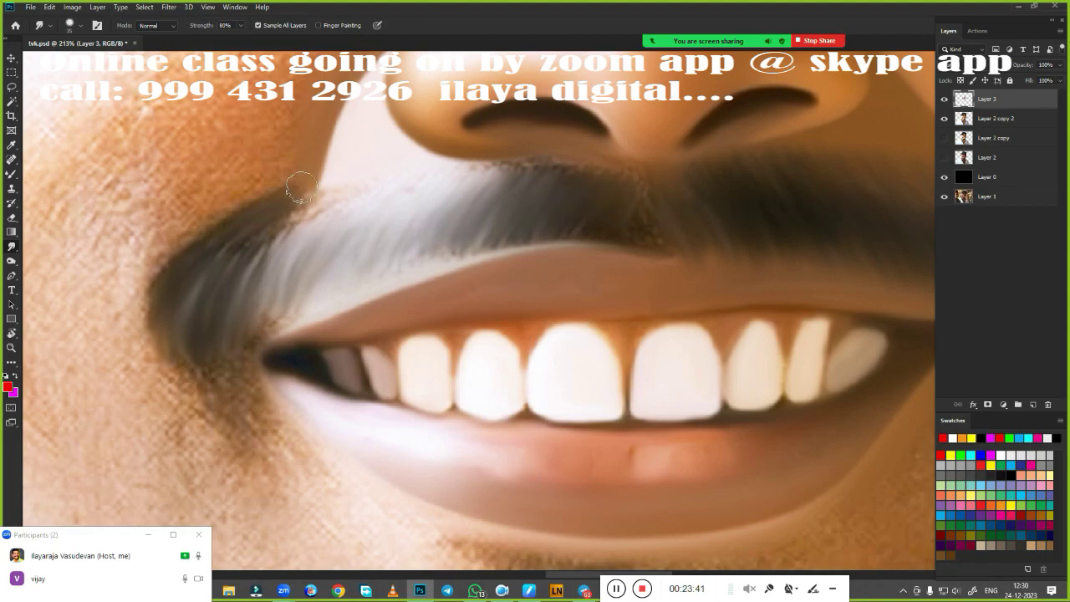
left_click_drag(201, 268, 351, 178)
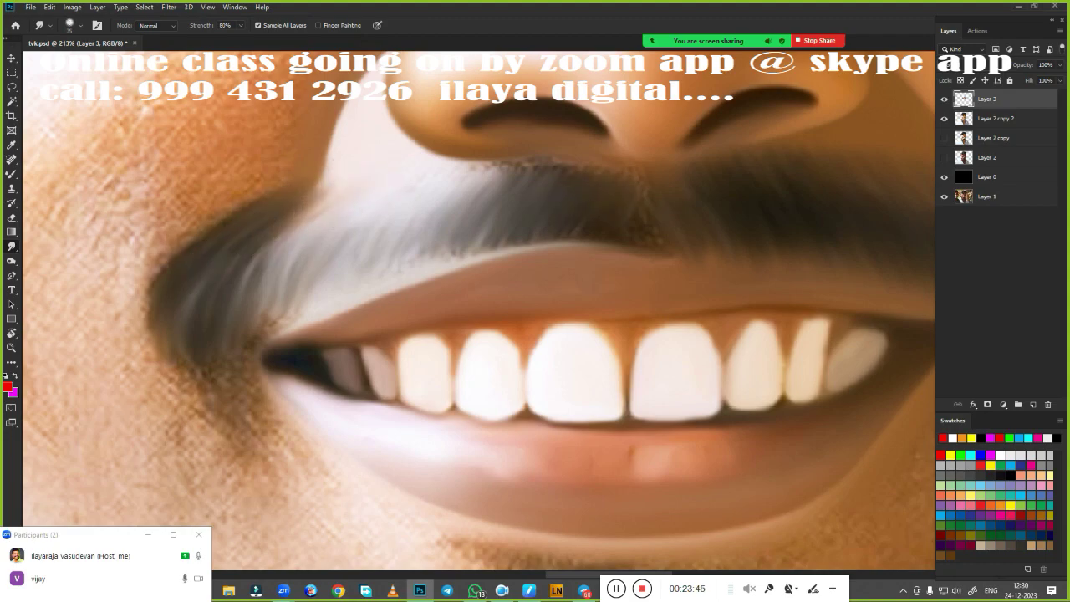
left_click_drag(479, 171, 475, 163)
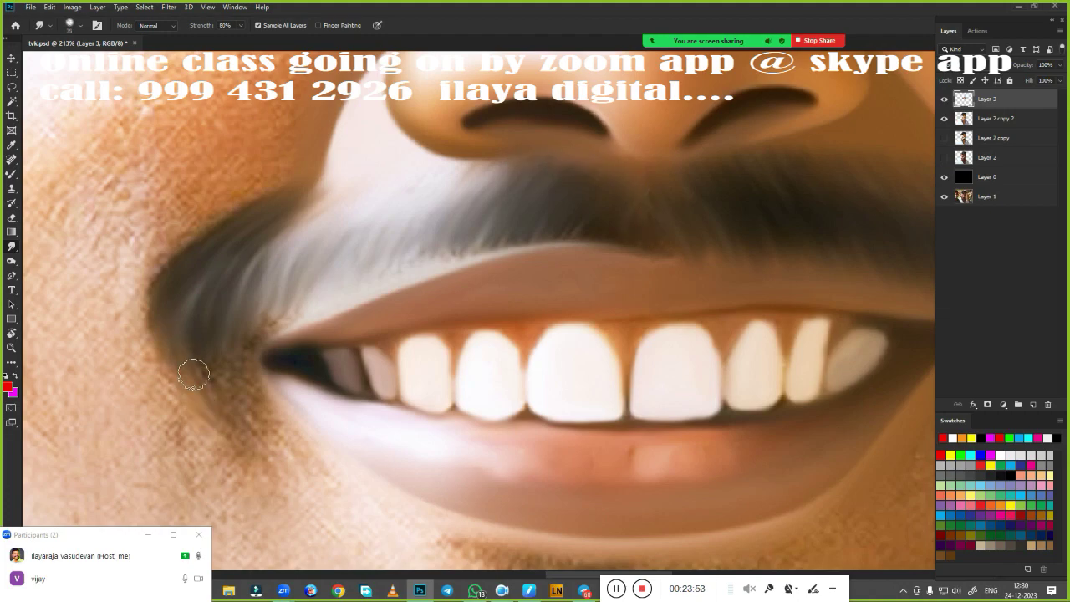
left_click_drag(192, 370, 237, 387)
left_click_drag(258, 292, 259, 435)
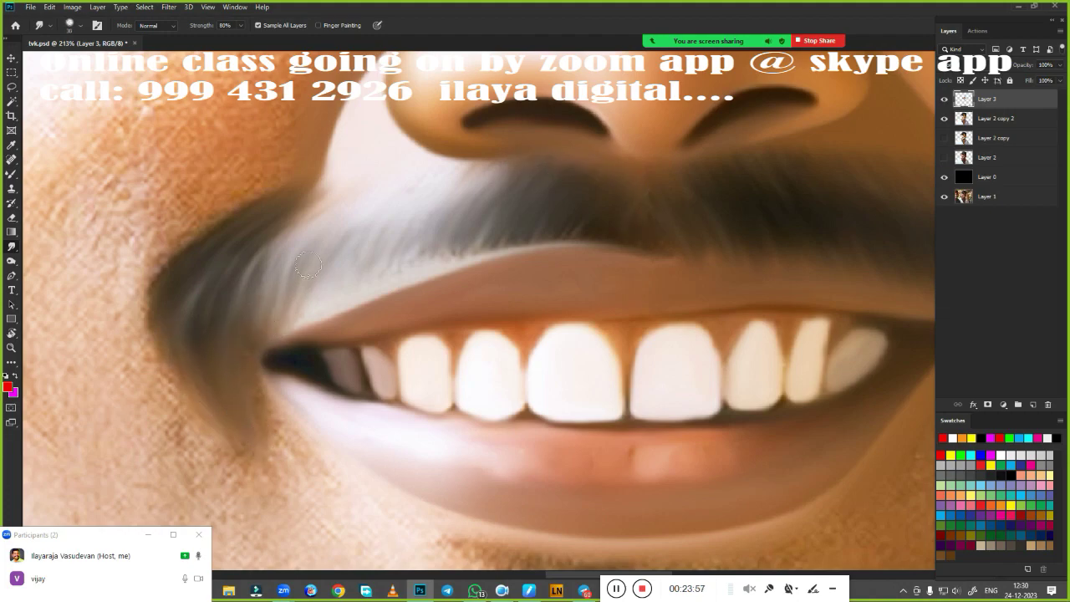
mouse_move(456, 250)
left_mouse_down()
mouse_move(625, 249)
mouse_move(351, 297)
left_mouse_up()
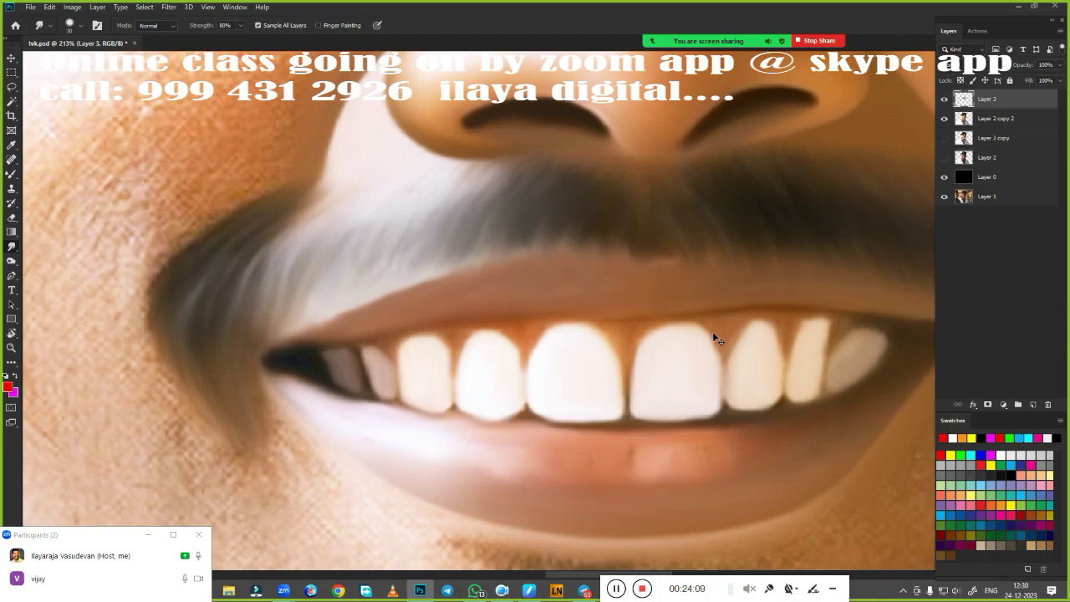
Step: Smudge the crease under the lower lip, the skin above the beard and the stubbly chin
scroll(692, 304, "down", 3)
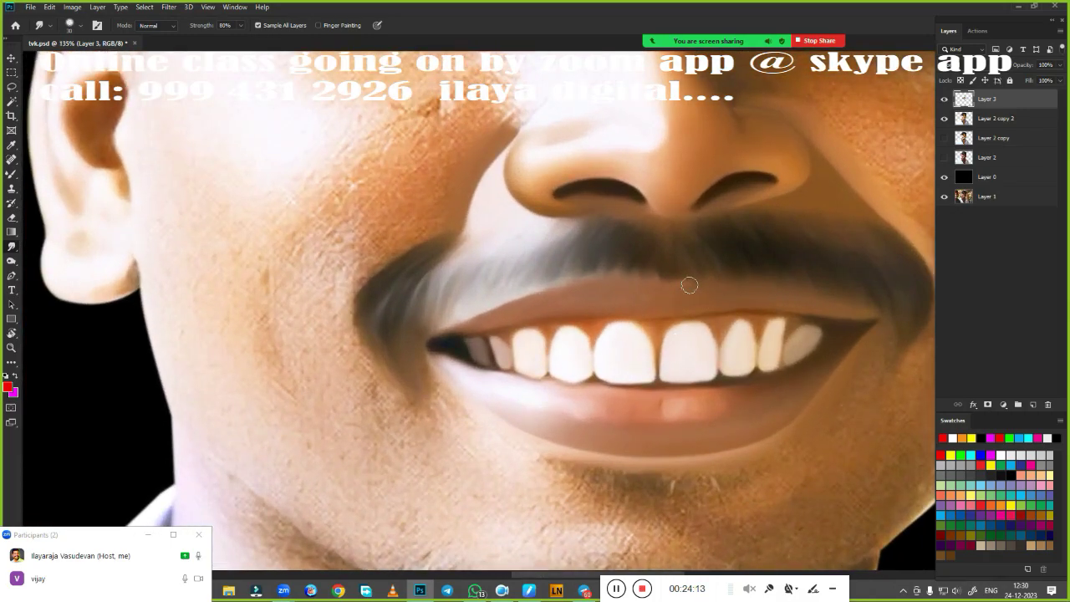
scroll(744, 284, "down", 5)
scroll(744, 284, "up", 3)
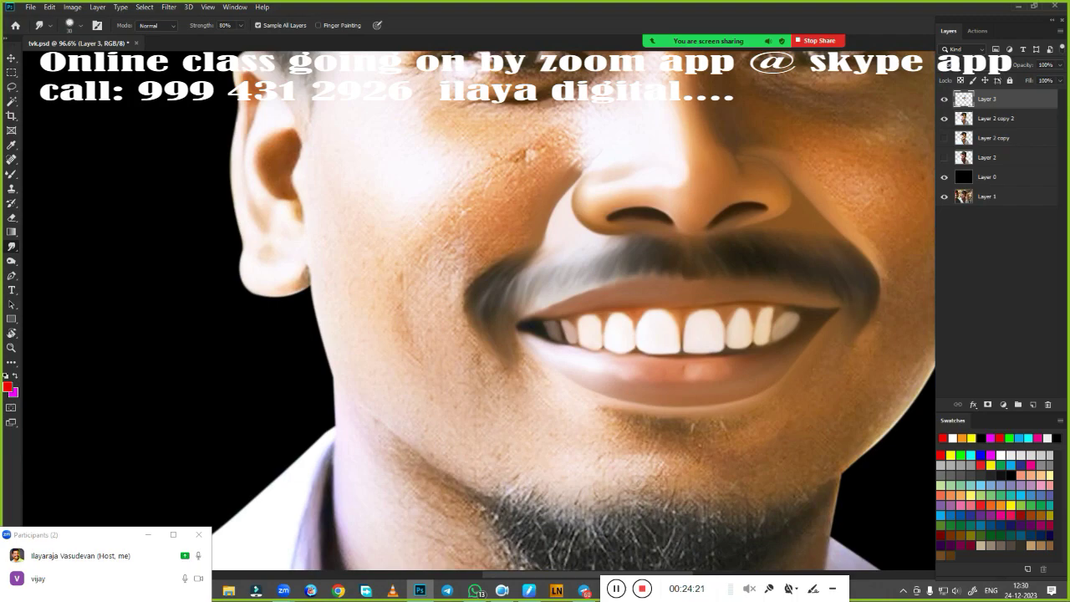
scroll(735, 222, "up", 2)
mouse_move(460, 269)
left_mouse_down()
mouse_move(585, 267)
mouse_move(437, 256)
mouse_move(501, 272)
left_mouse_up()
mouse_move(572, 300)
left_mouse_down()
mouse_move(493, 335)
mouse_move(602, 372)
mouse_move(585, 385)
mouse_move(590, 364)
left_mouse_up()
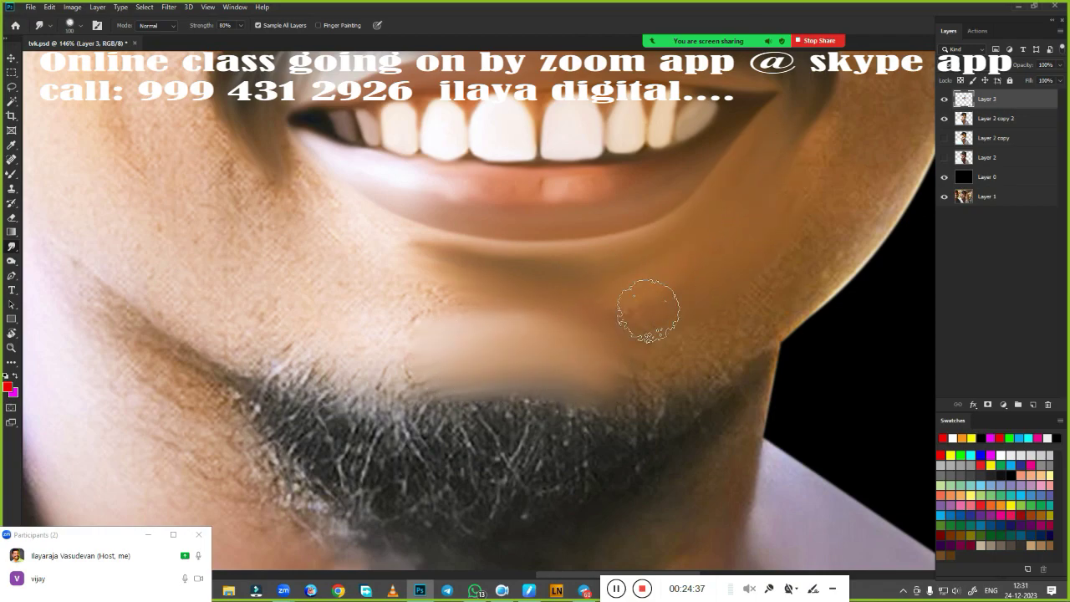
key("bracketleft")
key("bracketleft")
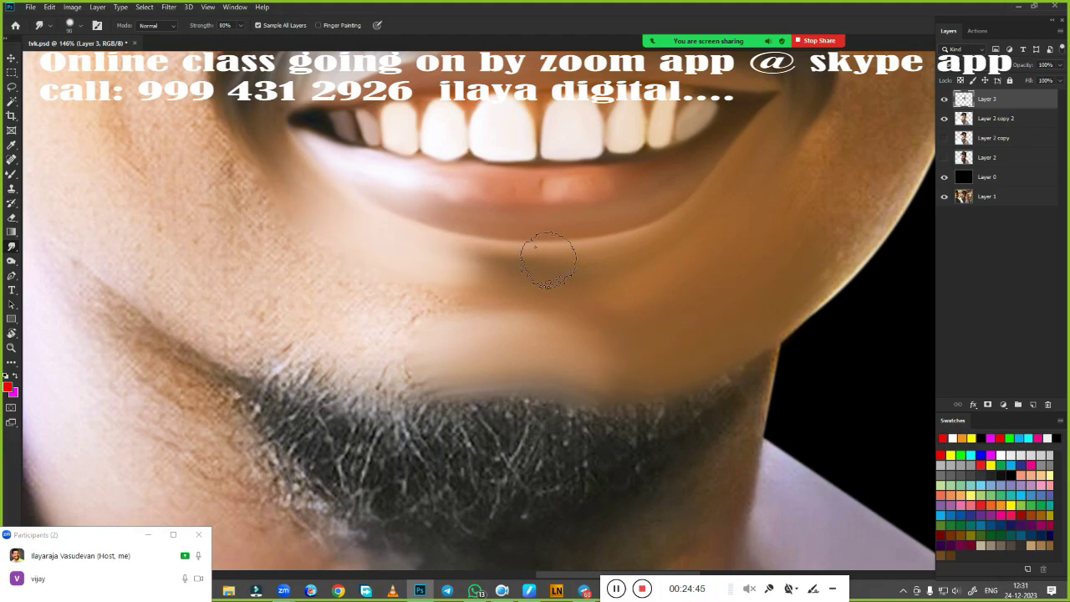
key("bracketright")
key("bracketright")
mouse_move(302, 287)
left_mouse_down()
mouse_move(370, 287)
mouse_move(346, 310)
mouse_move(585, 342)
left_mouse_up()
Step: Smooth the outline of the right cheek
scroll(556, 365, "down", 5)
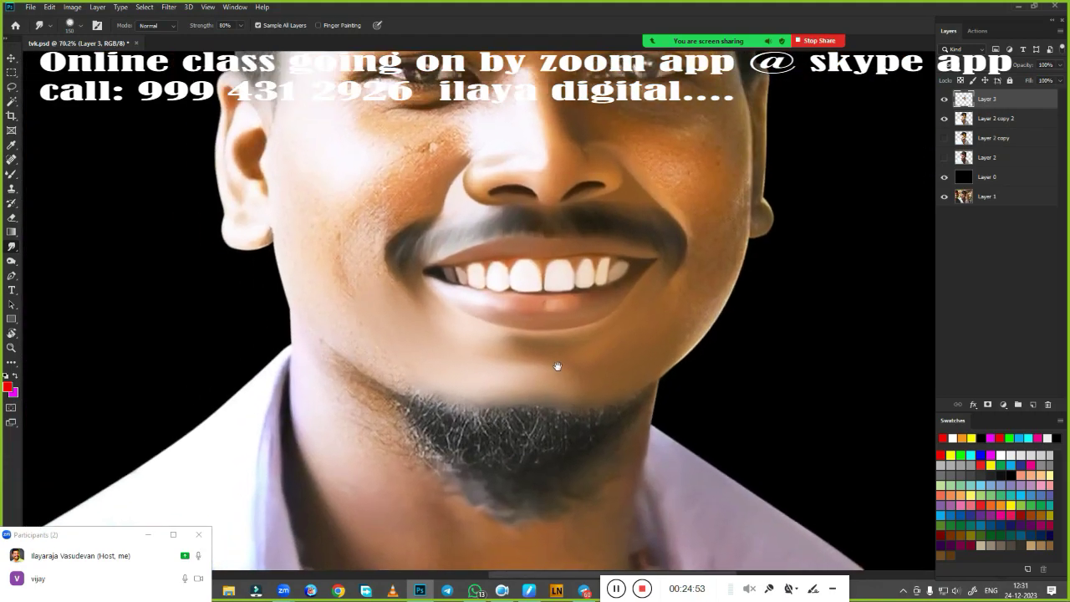
scroll(556, 365, "up", 4)
scroll(556, 366, "up", 1)
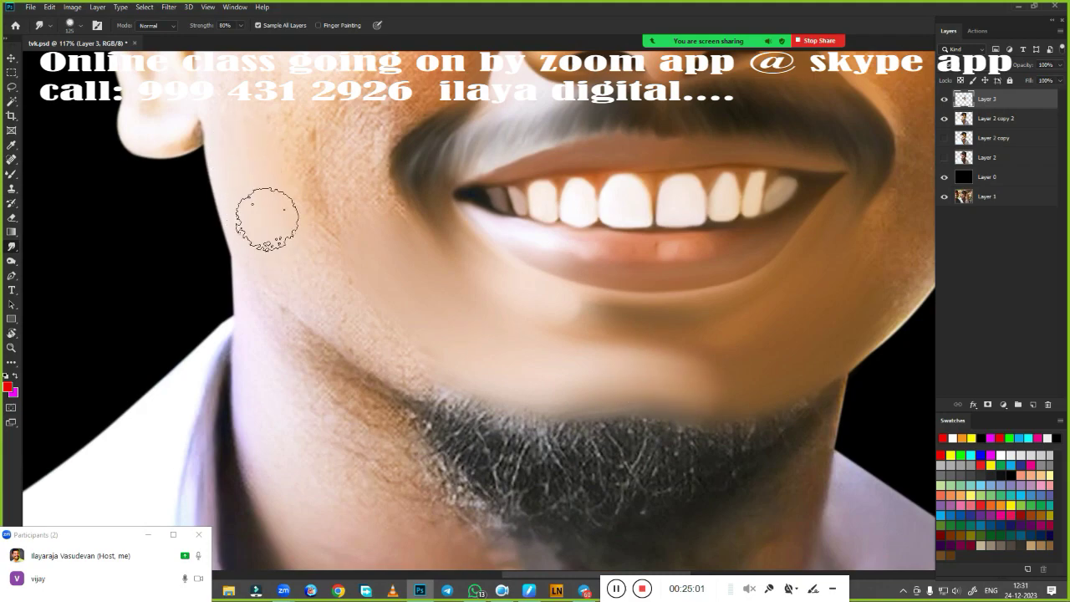
scroll(479, 314, "up", 3)
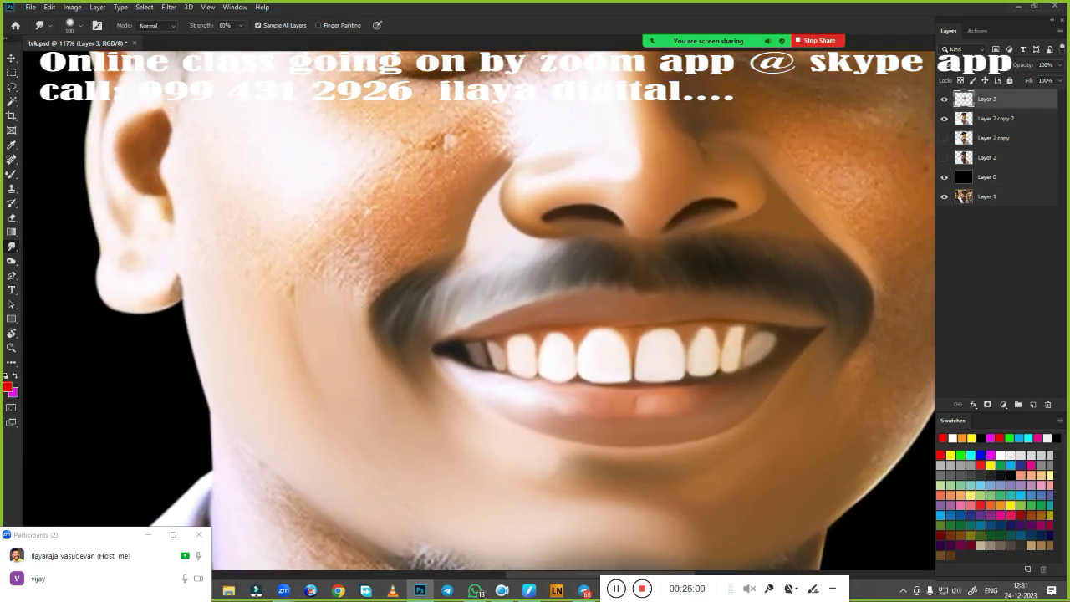
left_click_drag(888, 326, 721, 377)
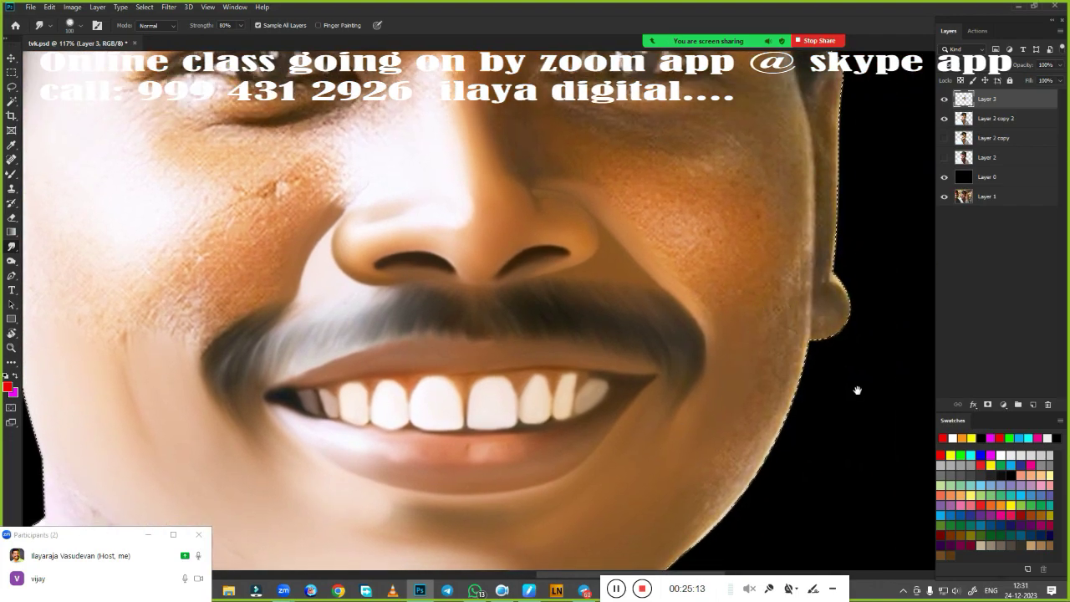
left_click_drag(855, 389, 880, 199)
mouse_move(824, 178)
left_mouse_down()
mouse_move(795, 231)
mouse_move(768, 191)
mouse_move(761, 309)
mouse_move(735, 351)
left_mouse_up()
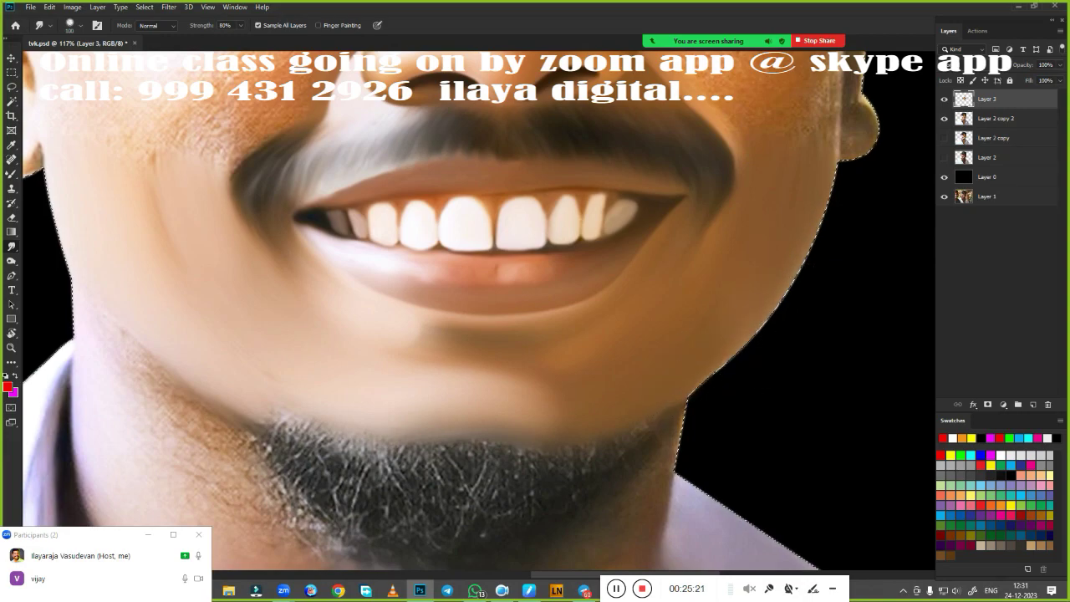
Step: View the whole portrait to check progress and save the document
left_click_drag(507, 366, 733, 441)
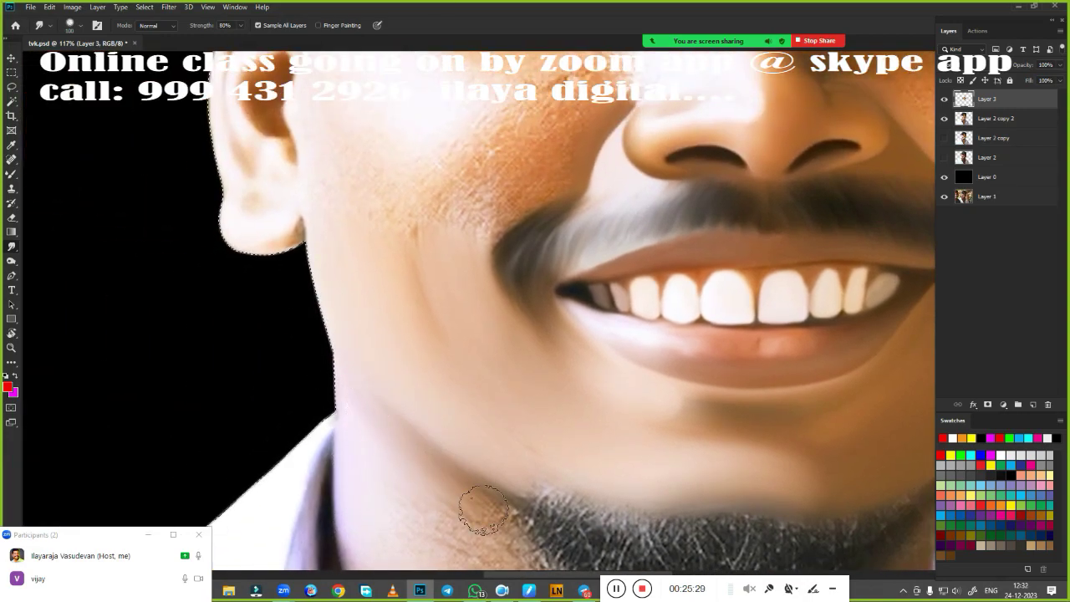
key("ctrl+0")
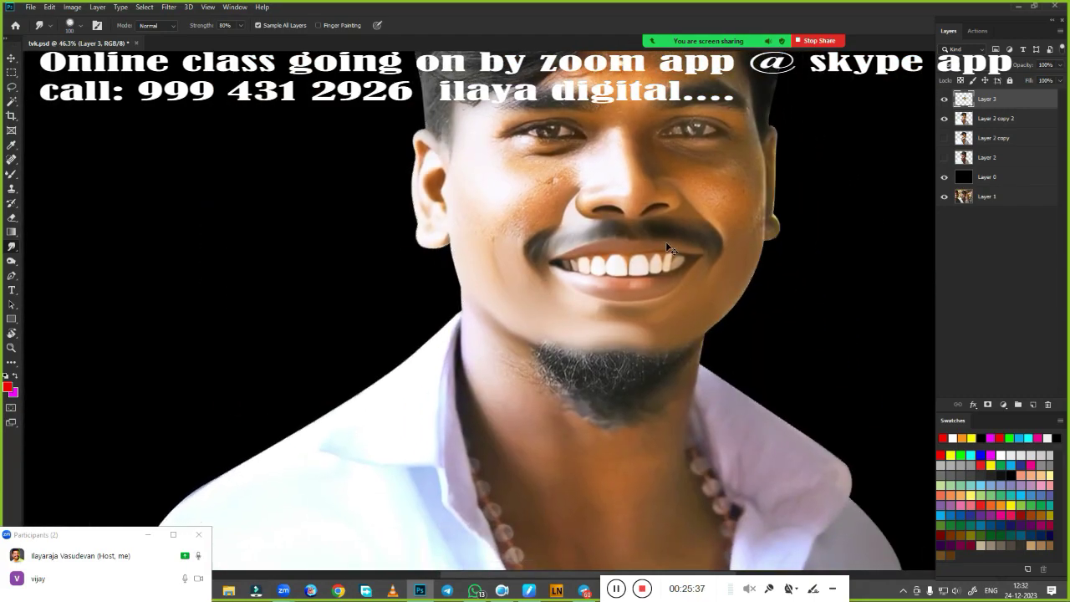
key("ctrl+s")
scroll(756, 451, "up", 3)
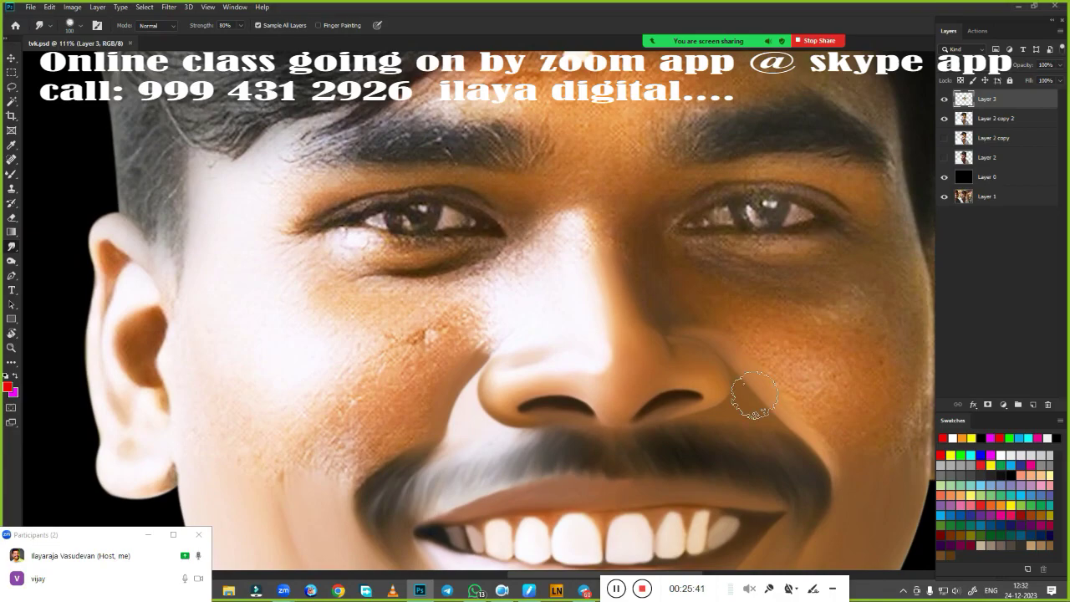
Step: Trace a Pen path around the left eye and under-eye skin, load it as a selection and feather it
scroll(482, 285, "up", 3)
key("p")
scroll(359, 251, "down", 3)
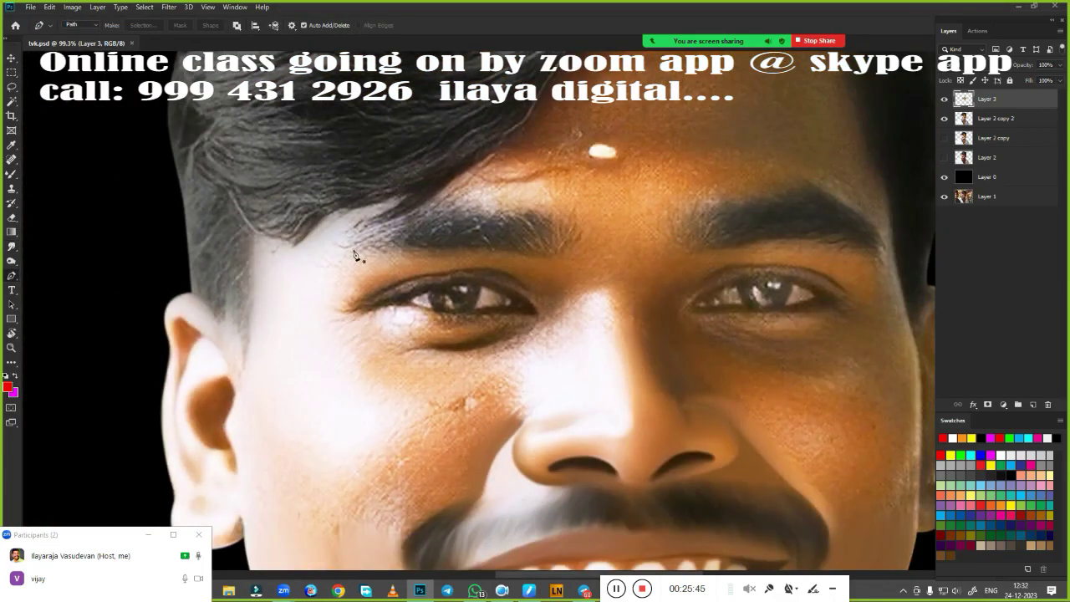
left_click(349, 248)
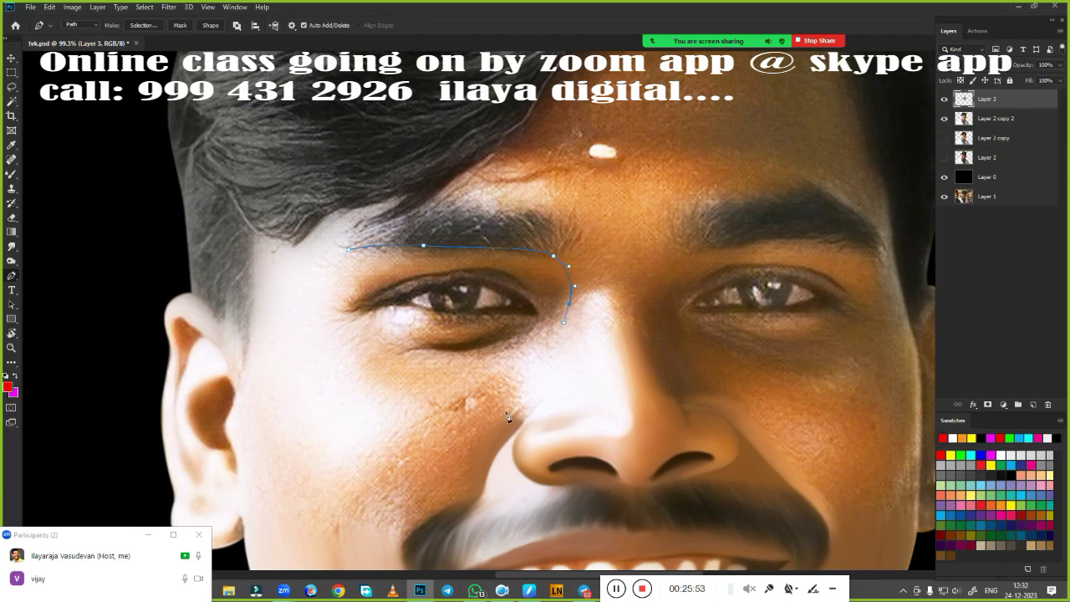
left_click_drag(434, 408, 417, 425)
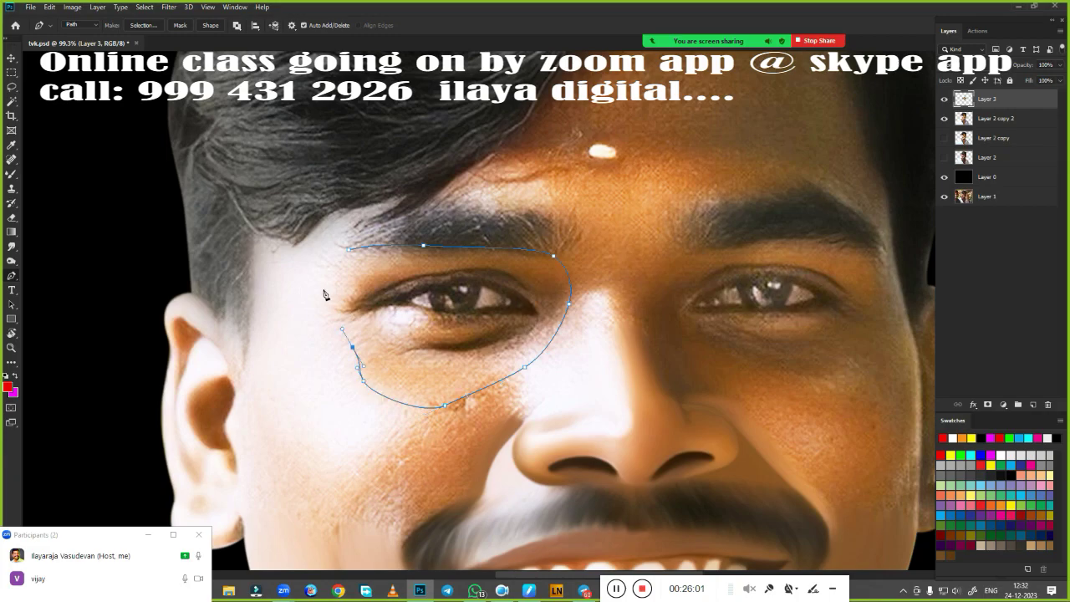
key("ctrl+Return")
key("shift+F6")
key("Return")
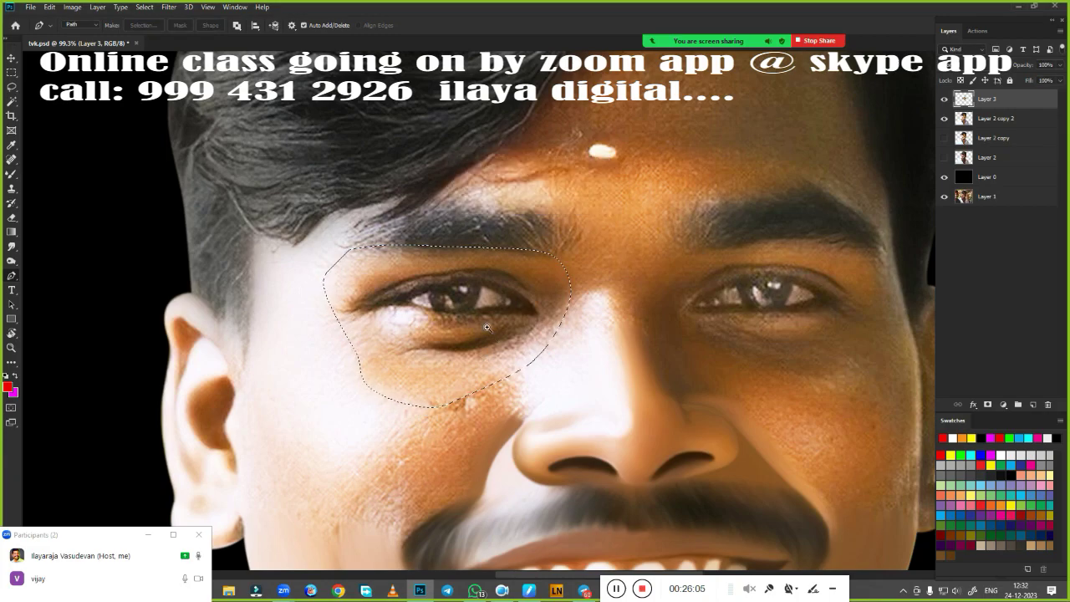
scroll(486, 326, "up", 3)
Step: Smudge the skin above the eye, beside its outer corner and the textured skin under it
left_click_drag(766, 384, 699, 313)
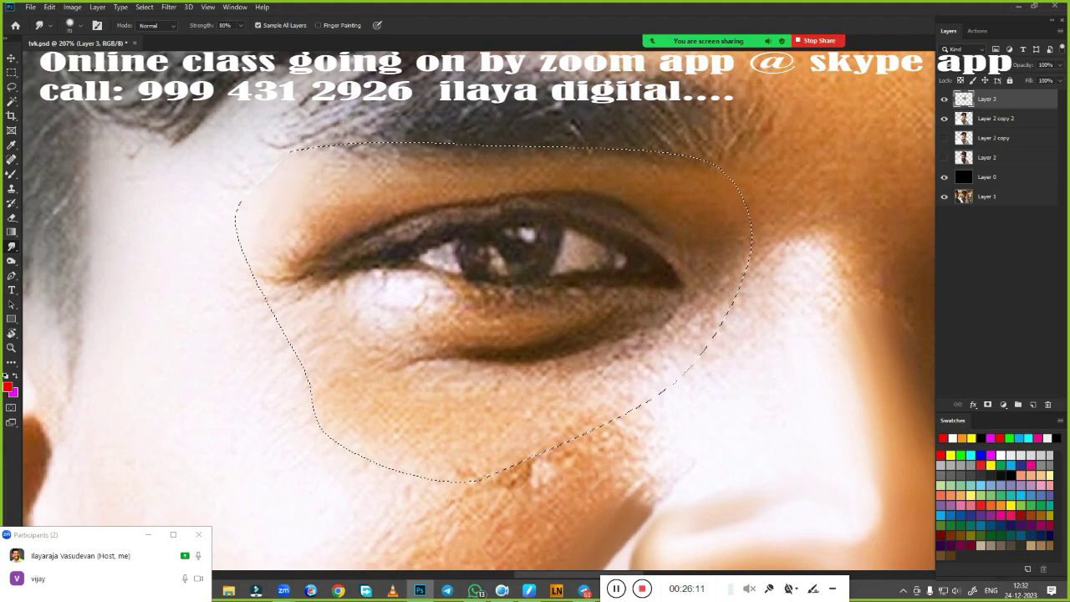
left_click_drag(327, 157, 468, 176)
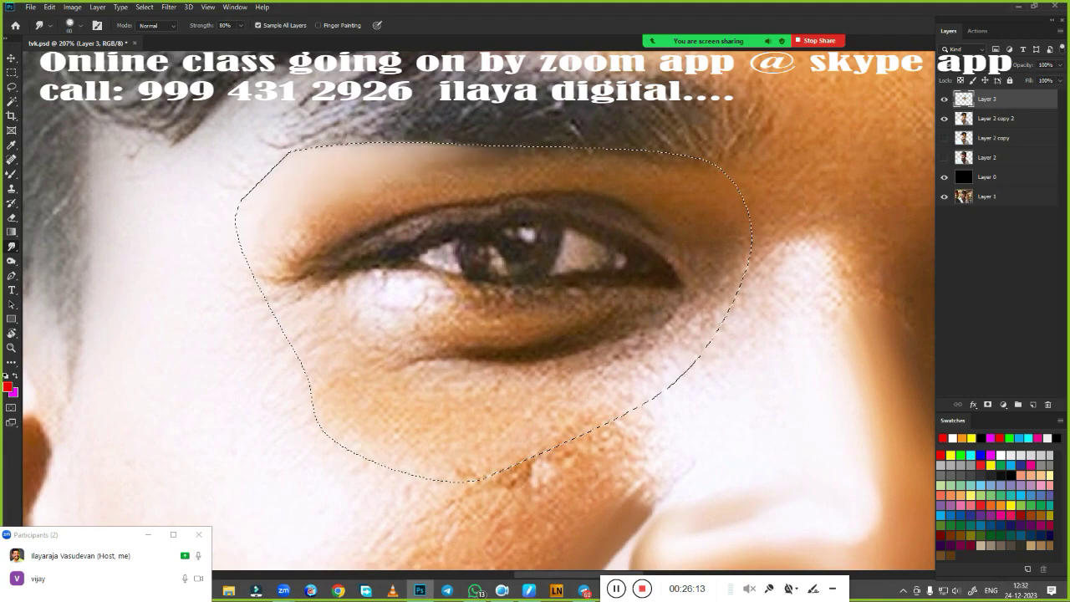
left_click_drag(401, 158, 518, 171)
mouse_move(653, 161)
left_mouse_down()
mouse_move(710, 196)
mouse_move(601, 154)
left_mouse_up()
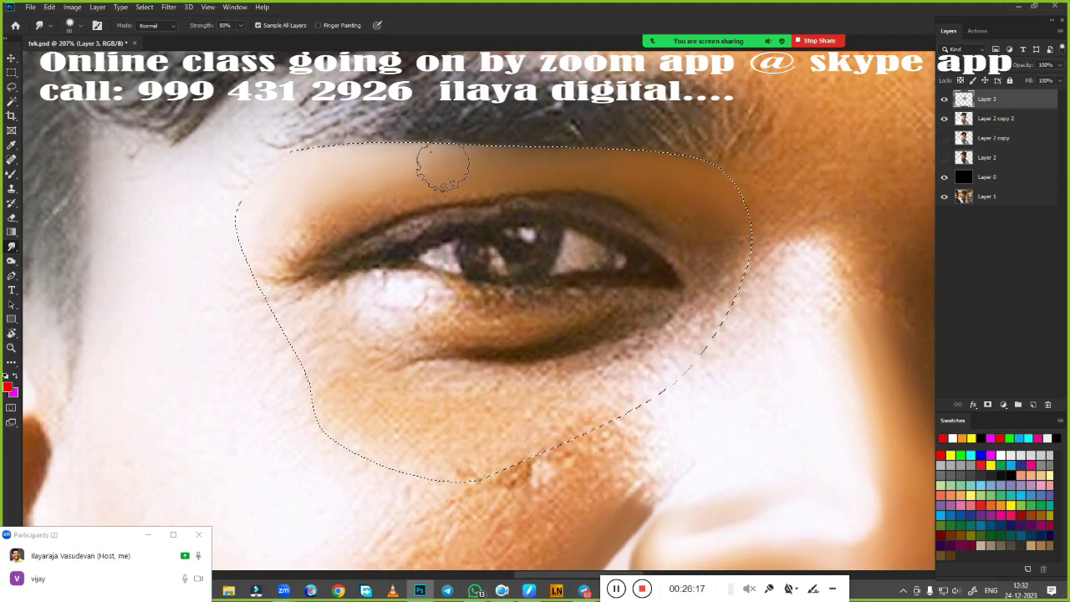
left_click_drag(502, 164, 650, 164)
left_click_drag(724, 215, 712, 326)
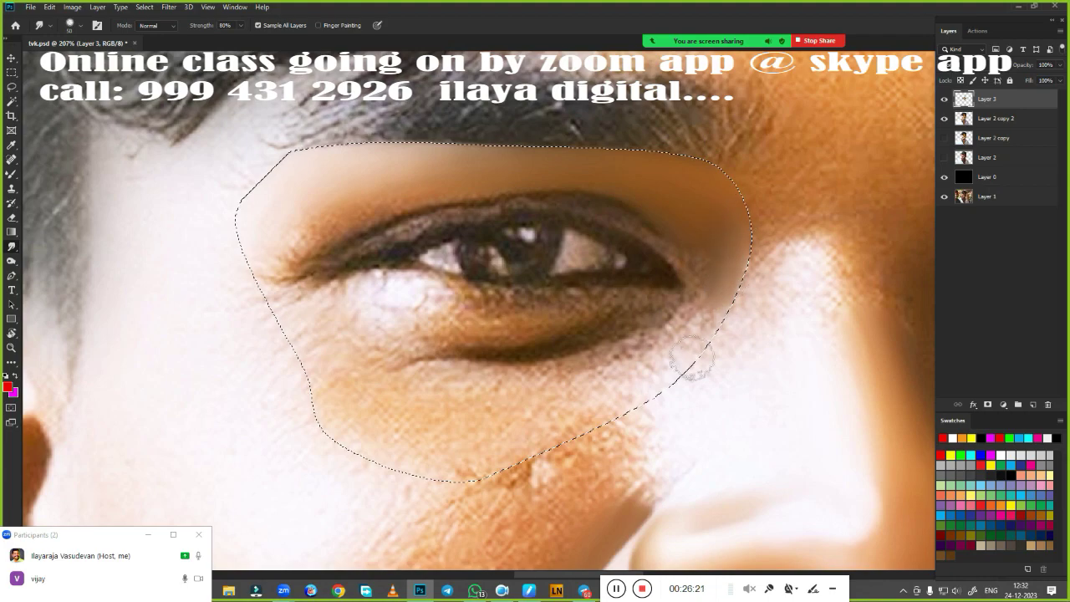
left_click_drag(736, 242, 687, 358)
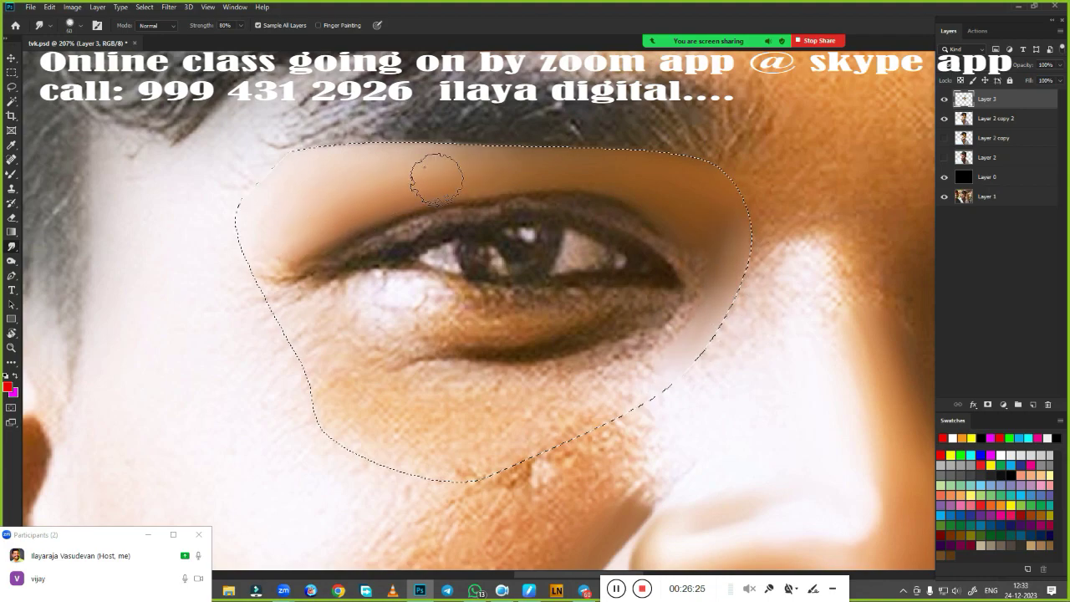
left_click(669, 215)
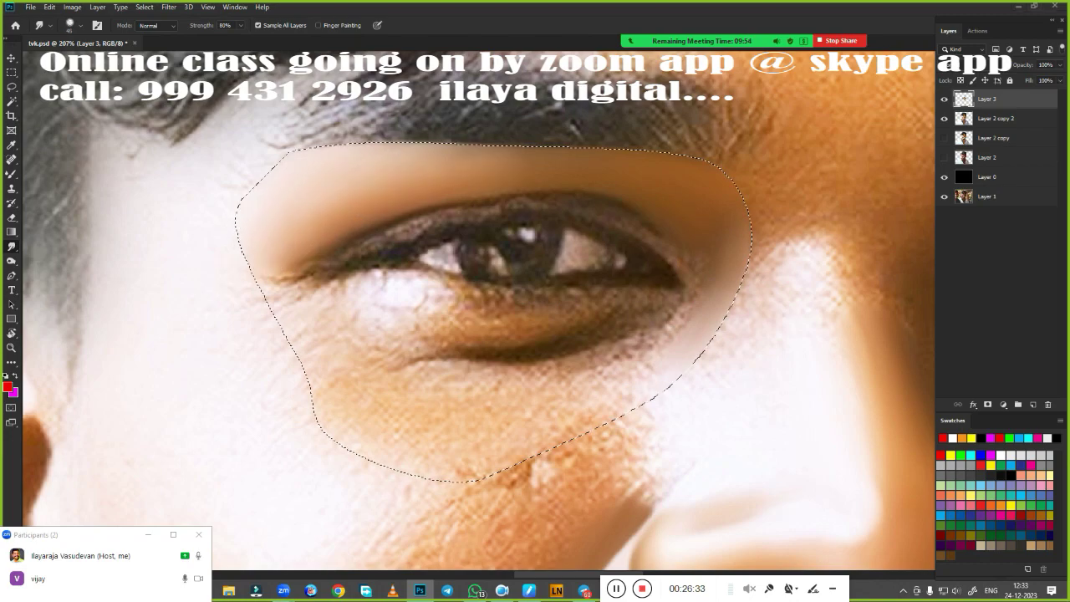
left_click_drag(520, 171, 594, 180)
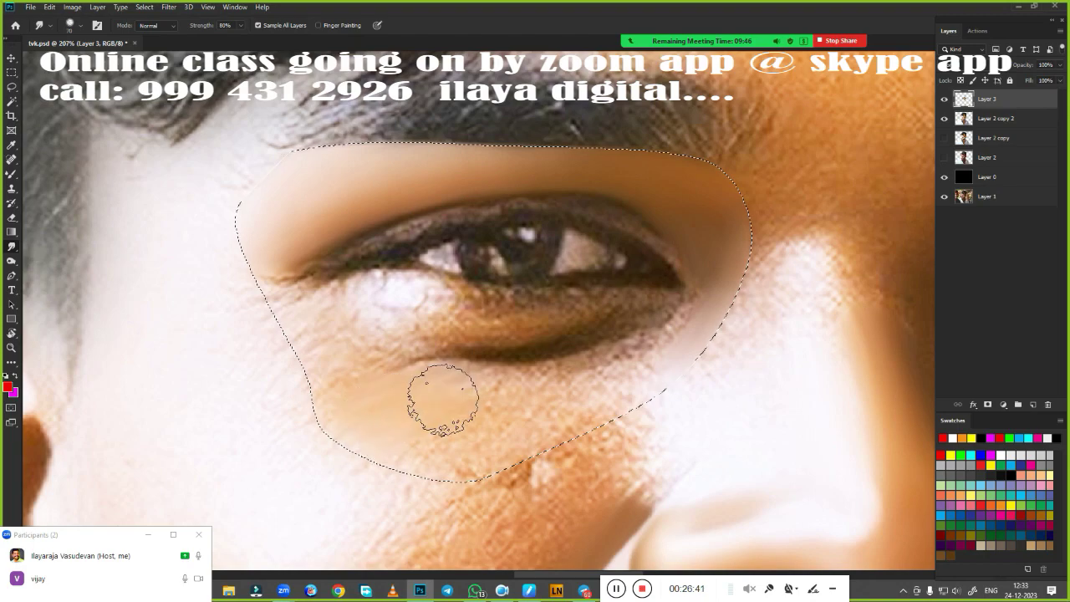
left_click_drag(490, 426, 351, 401)
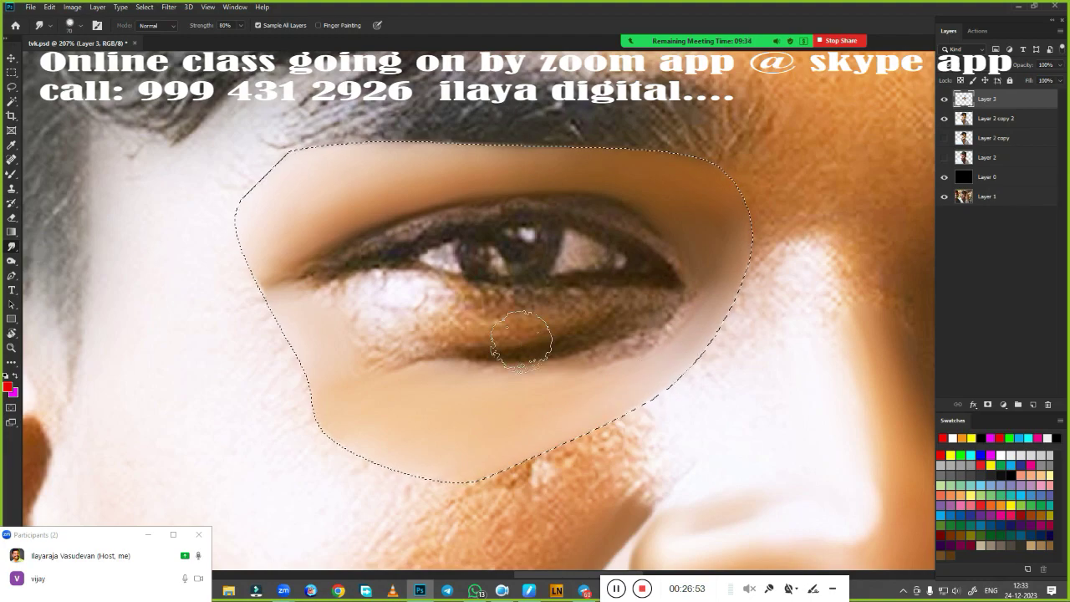
Step: Feather the eye selection, then smooth the eyebrow into a soft band and the skin below
key("shift+F6")
key("Return")
scroll(701, 341, "down", 3)
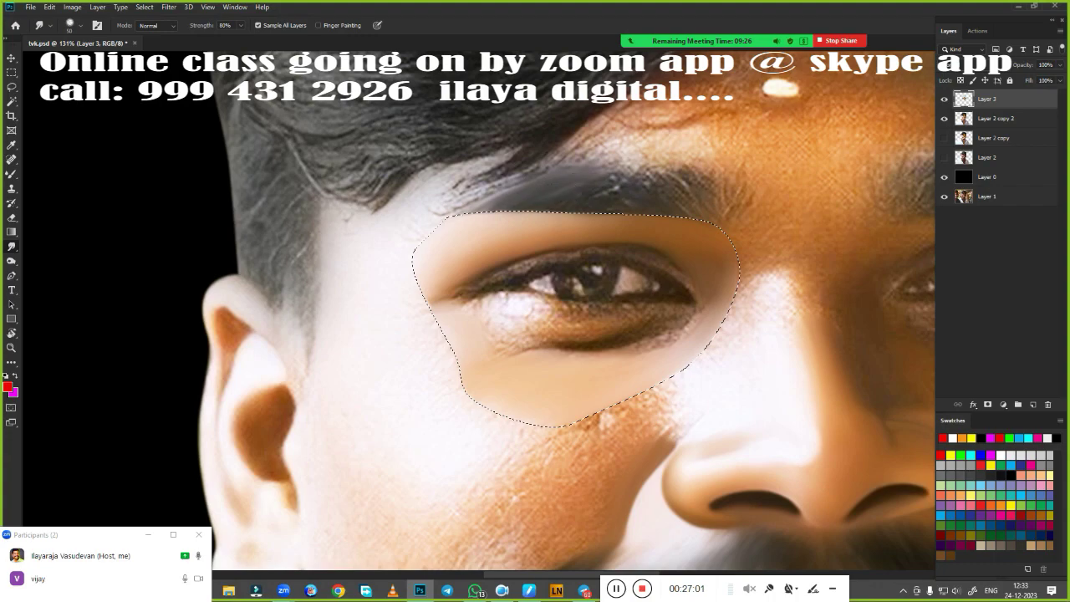
left_click_drag(547, 194, 481, 202)
left_click_drag(665, 186, 727, 194)
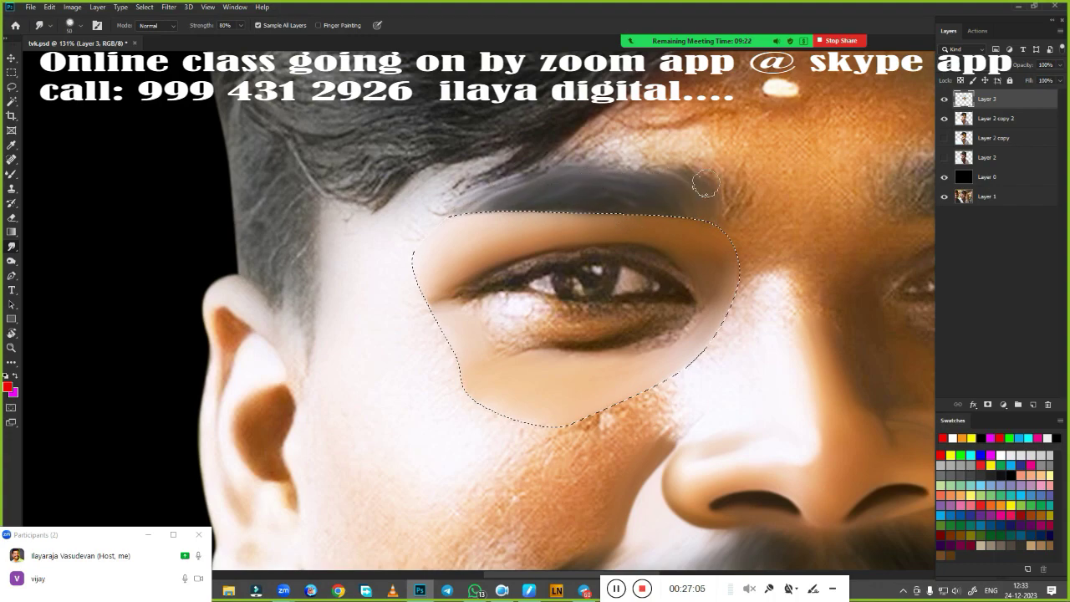
key("ctrl+d")
left_click_drag(715, 330, 549, 338)
key("ctrl+z")
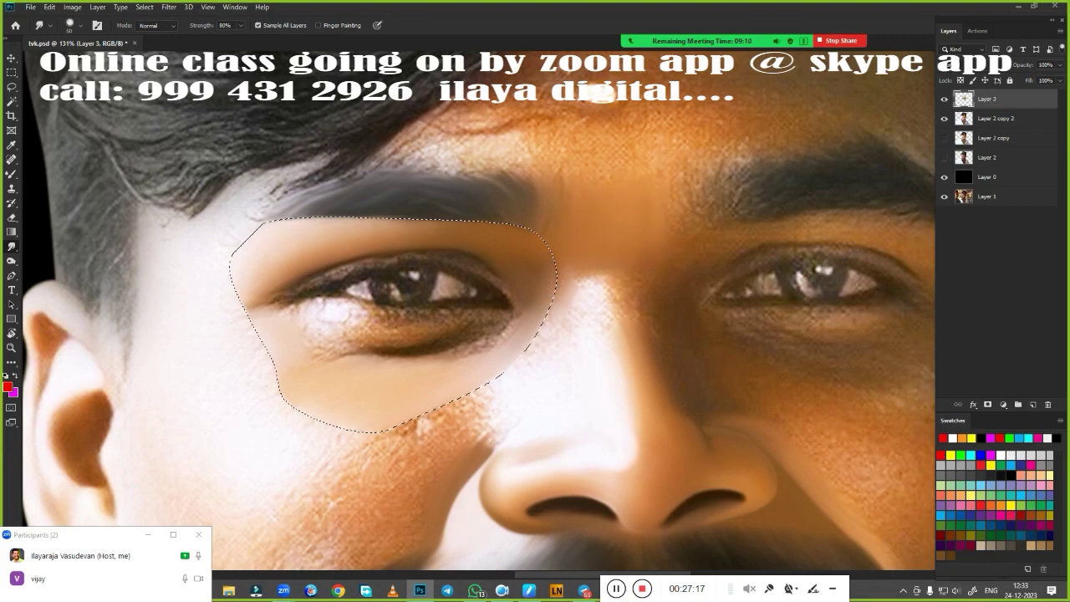
mouse_move(409, 439)
left_mouse_down()
mouse_move(496, 377)
mouse_move(426, 434)
mouse_move(510, 401)
left_mouse_up()
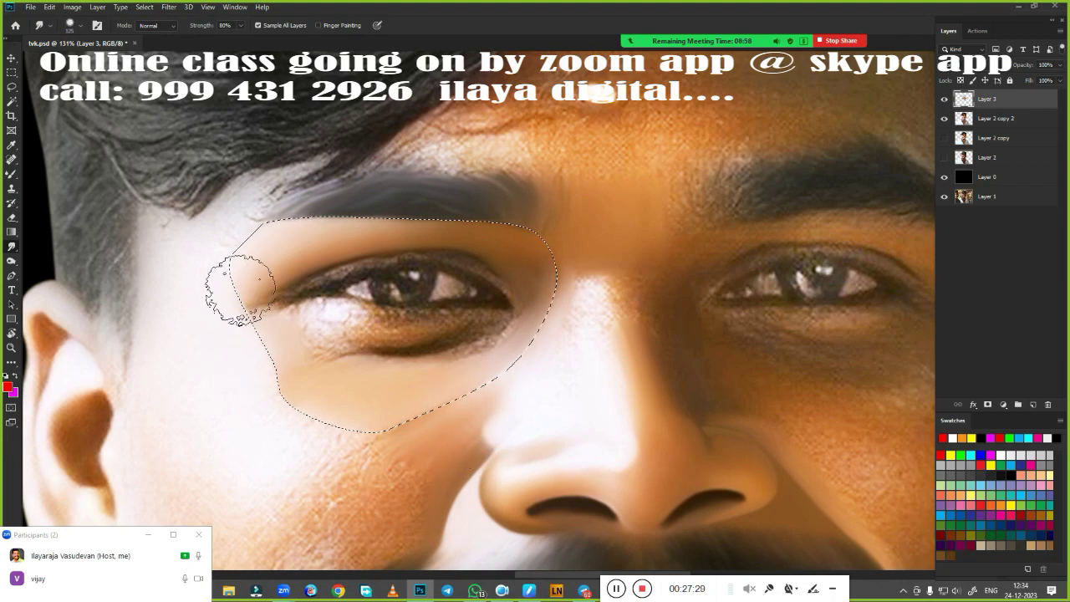
Step: Blend the hard shadow edges on the cheek below the eye and beside the nose
scroll(490, 490, "down", 3)
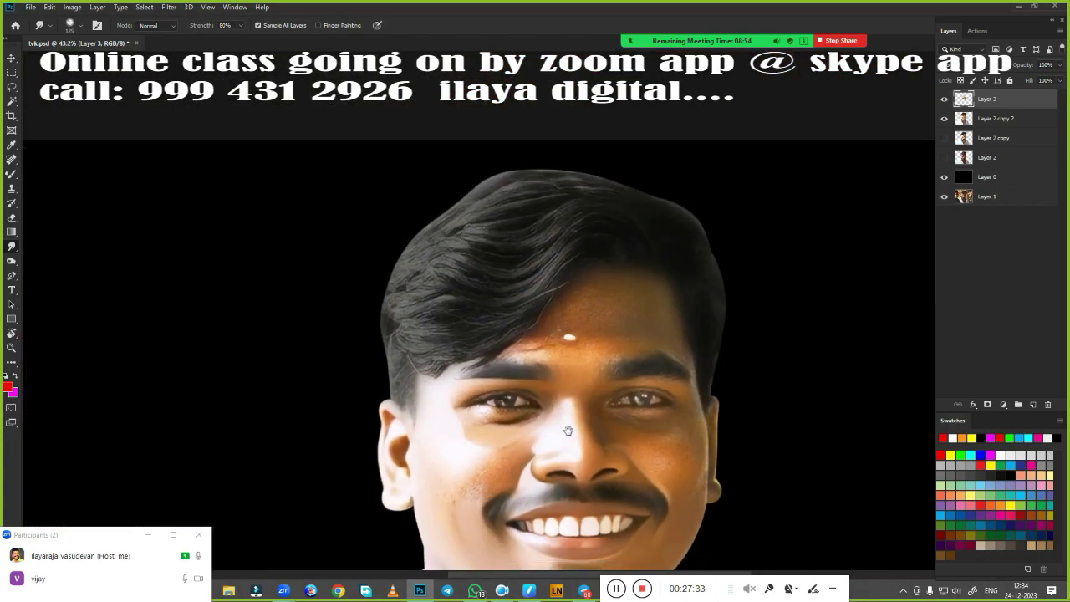
scroll(720, 254, "up", 3)
scroll(720, 254, "up", 2)
scroll(645, 263, "up", 1)
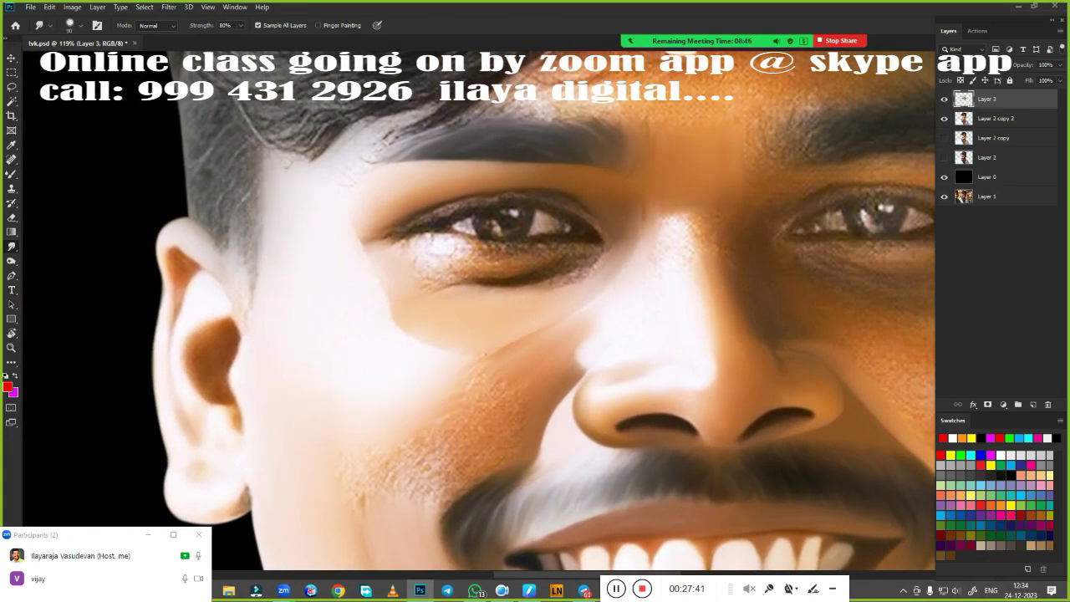
left_click_drag(405, 340, 468, 330)
mouse_move(370, 277)
left_mouse_down()
mouse_move(342, 298)
mouse_move(388, 295)
left_mouse_up()
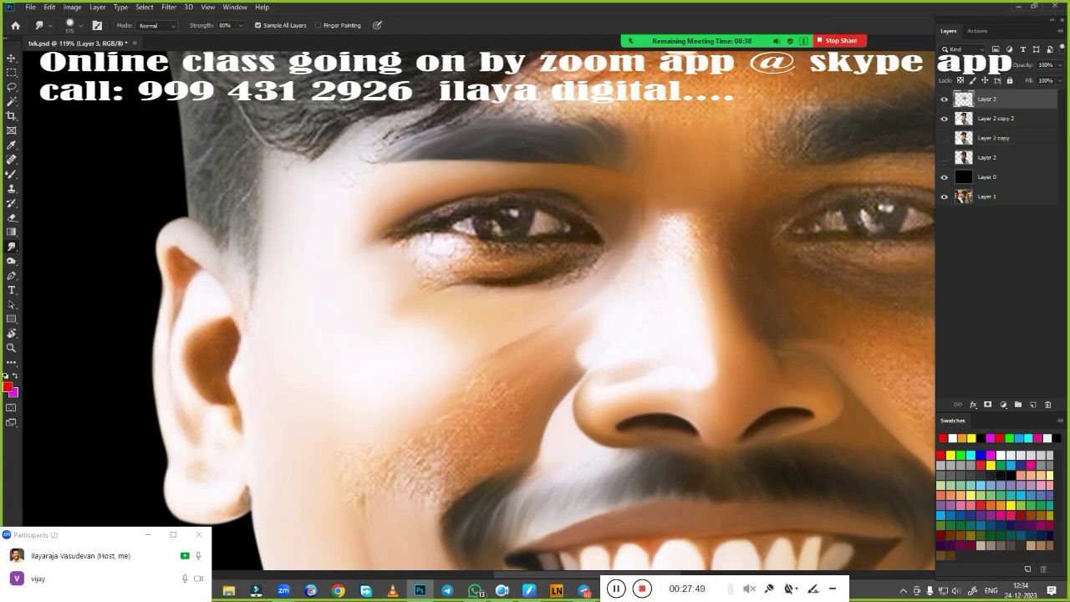
left_click_drag(493, 368, 557, 317)
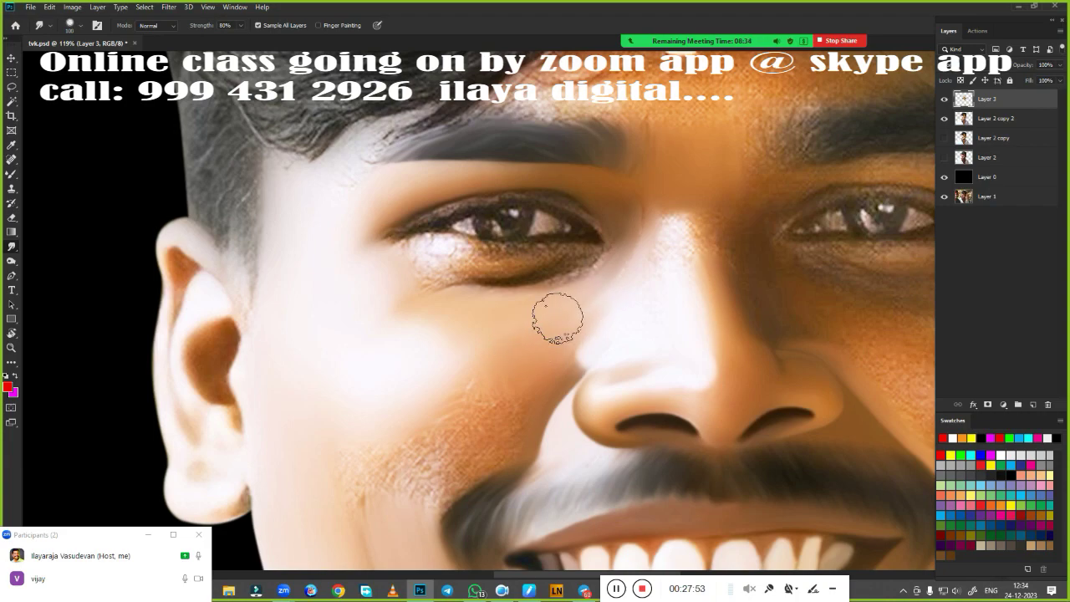
Step: Smooth the lower-cheek stubble near the moustache and enlarge the smudge brush to 300
mouse_move(425, 497)
left_mouse_down()
mouse_move(385, 462)
mouse_move(408, 437)
mouse_move(374, 497)
left_mouse_up()
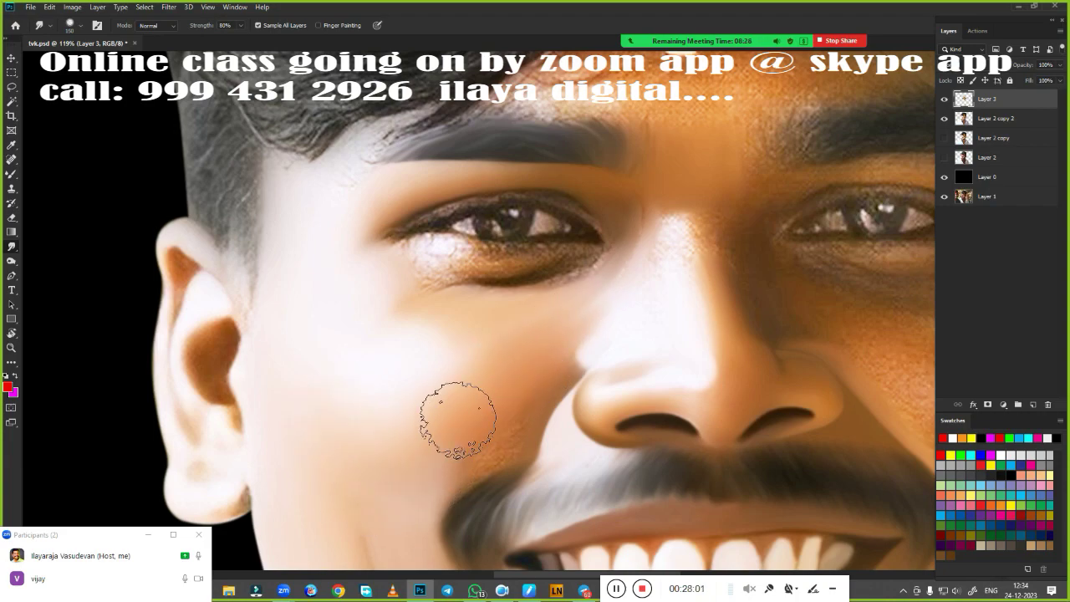
mouse_move(453, 418)
left_mouse_down()
mouse_move(490, 435)
mouse_move(482, 452)
left_mouse_up()
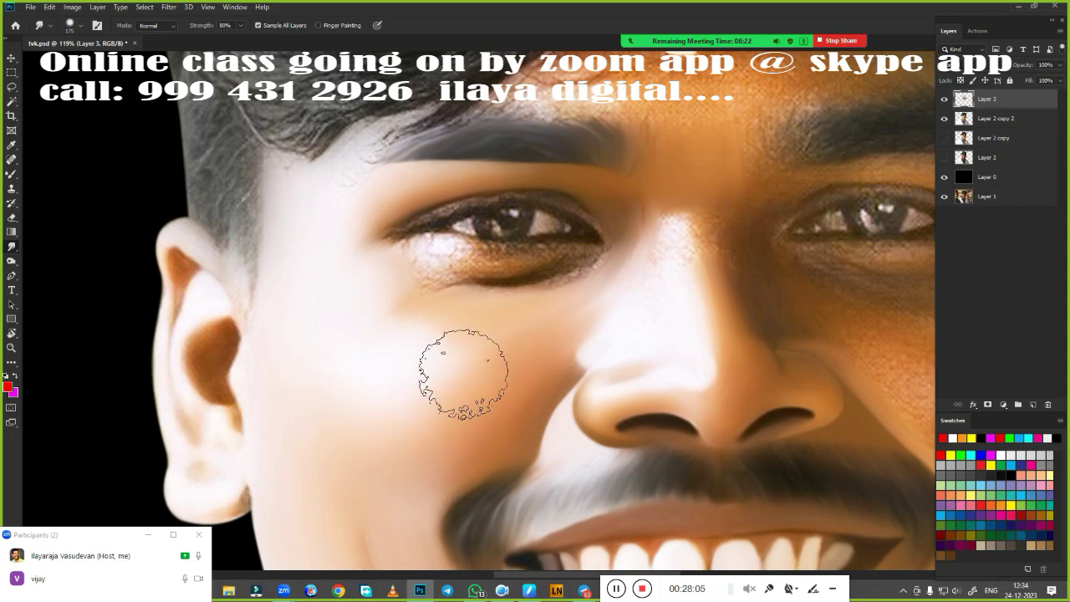
key("bracketright")
key("bracketright")
key("bracketright")
scroll(441, 391, "down", 5)
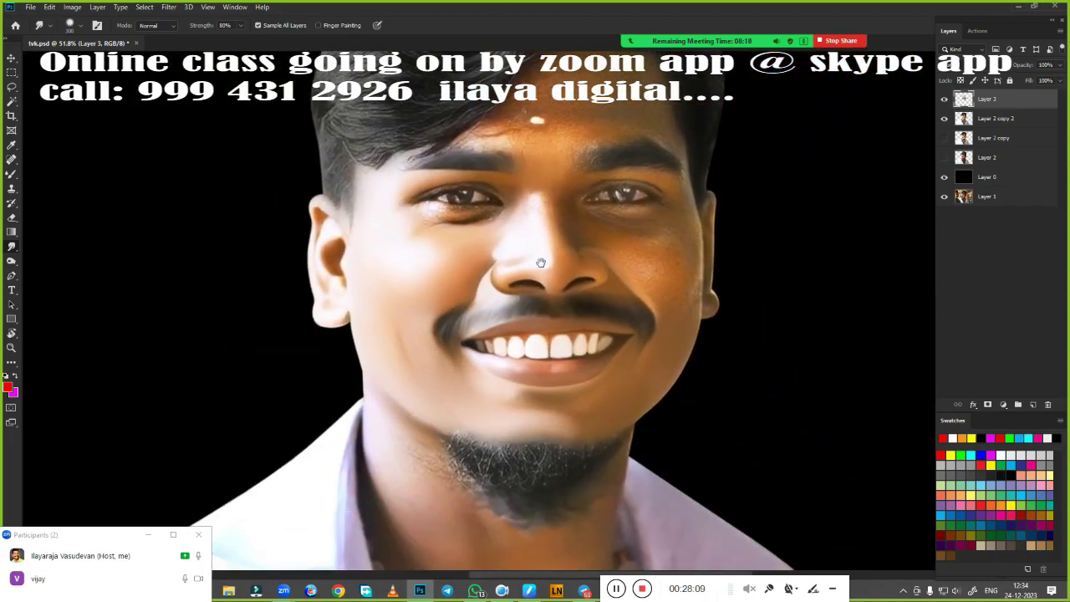
scroll(668, 518, "up", 3)
scroll(465, 301, "up", 3)
scroll(644, 440, "up", 2)
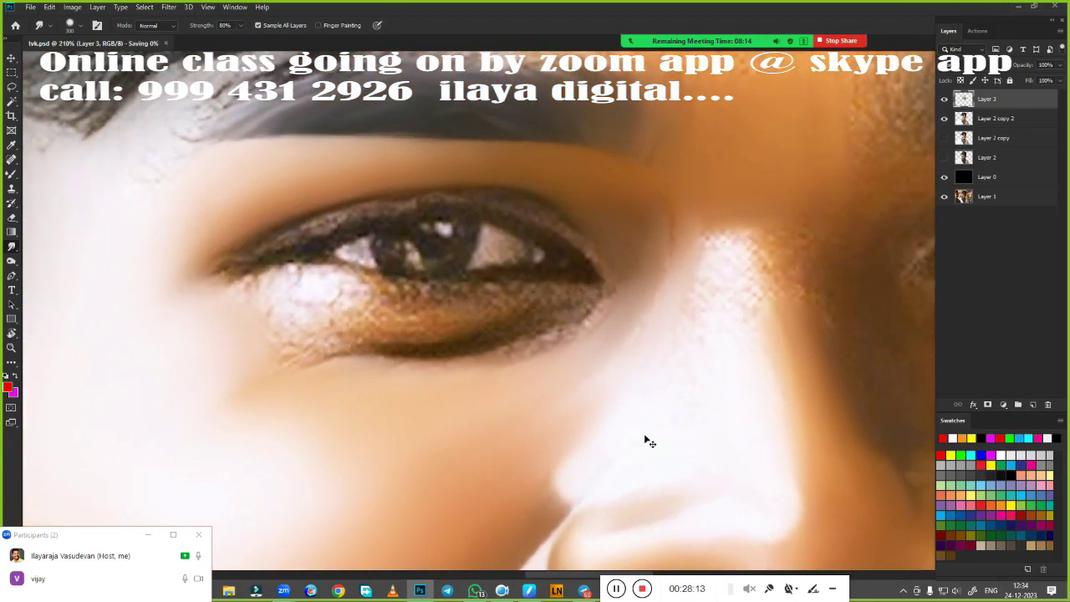
scroll(644, 396, "up", 2)
Step: Save the file, then outline the left eye and under-eye skin as a feathered Pen selection
key("ctrl+s")
key("p")
left_click(180, 294)
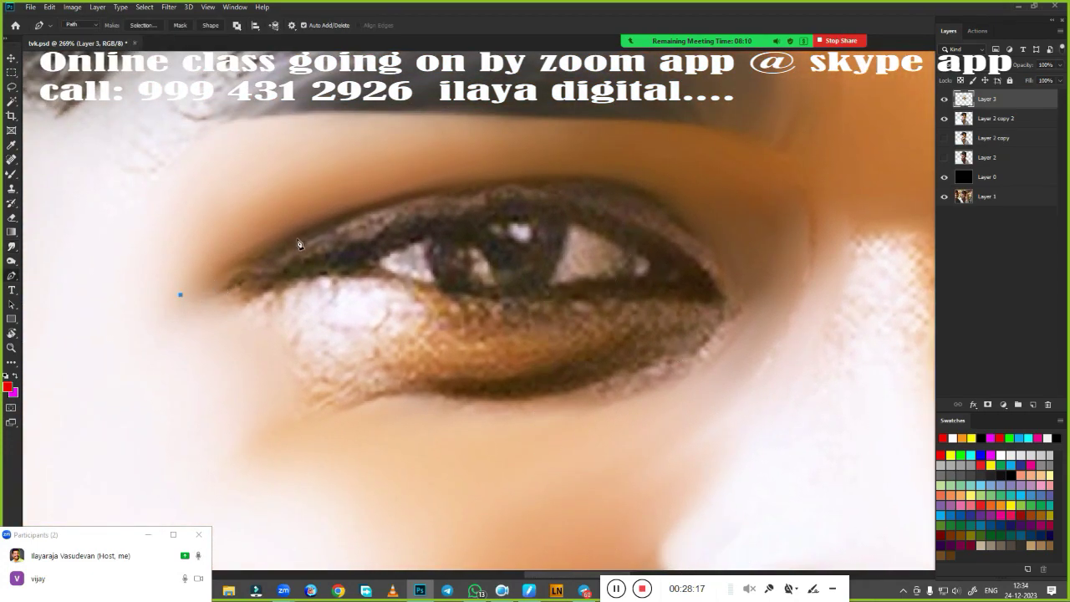
left_click_drag(604, 185, 753, 201)
left_click_drag(676, 222, 706, 252)
left_click_drag(153, 381, 153, 422)
key("ctrl+Return")
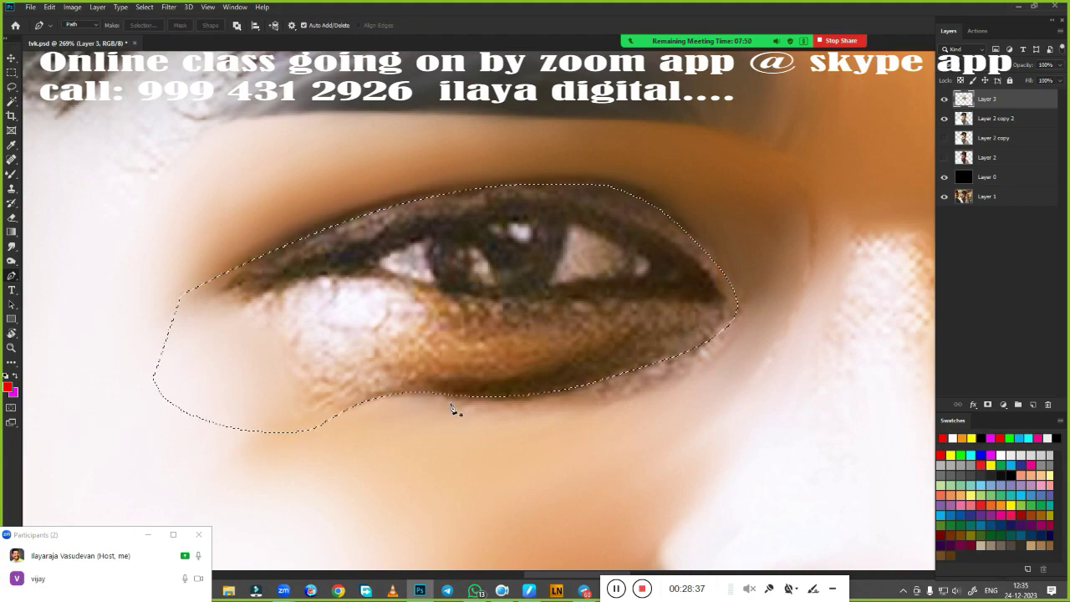
key("shift+F6")
key("Return")
Step: Mixer-brush lighten the dark upper- and lower-lid edges inside the eye selection
key("b")
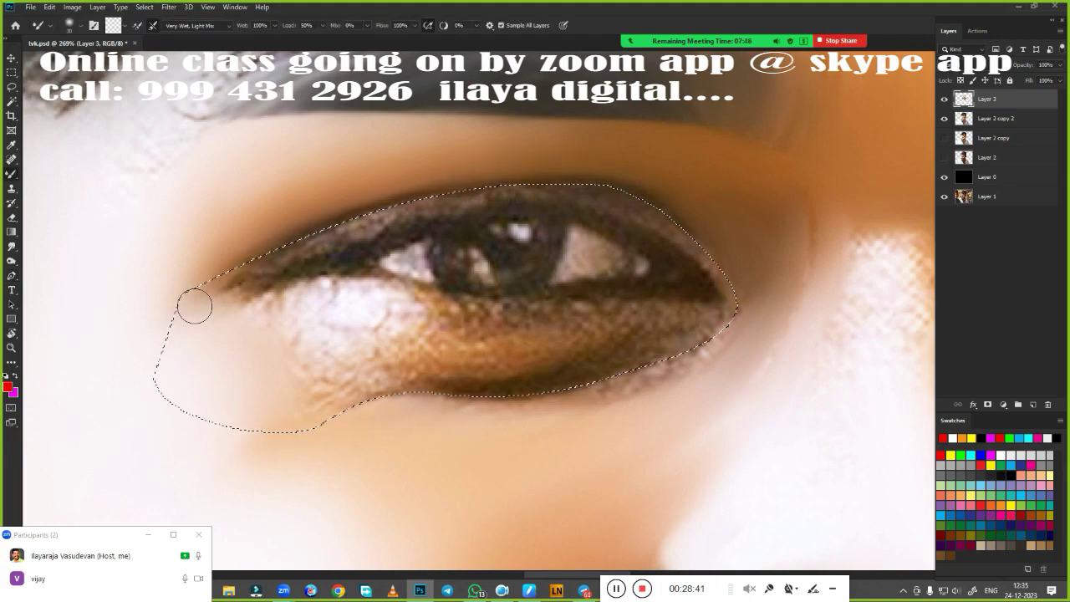
mouse_move(195, 306)
left_mouse_down()
mouse_move(281, 266)
mouse_move(238, 281)
left_mouse_up()
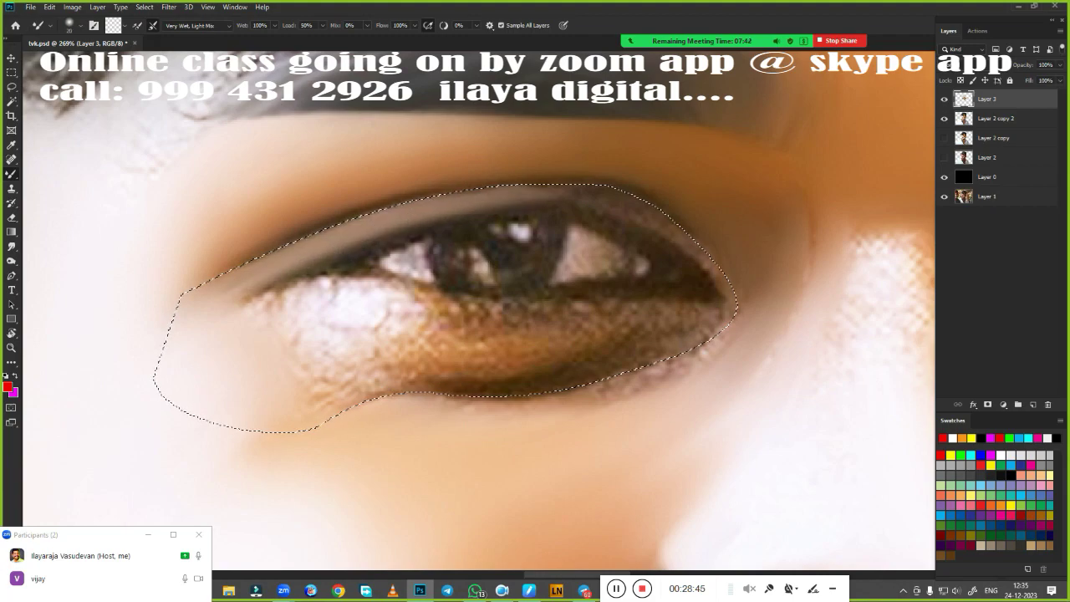
left_click_drag(726, 293, 689, 250)
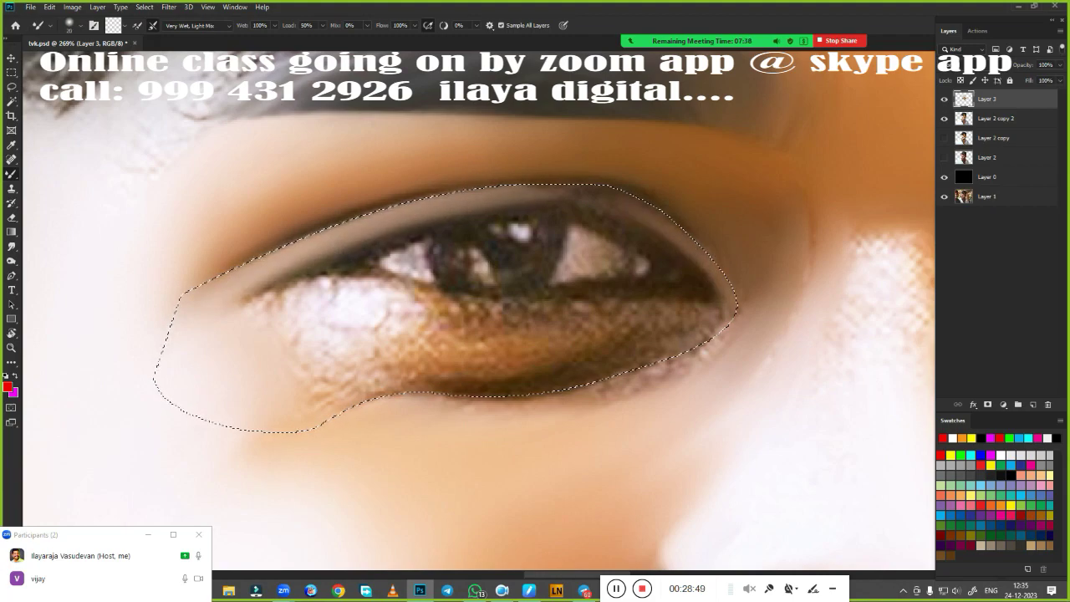
mouse_move(610, 196)
left_mouse_down()
mouse_move(592, 201)
mouse_move(675, 220)
left_mouse_up()
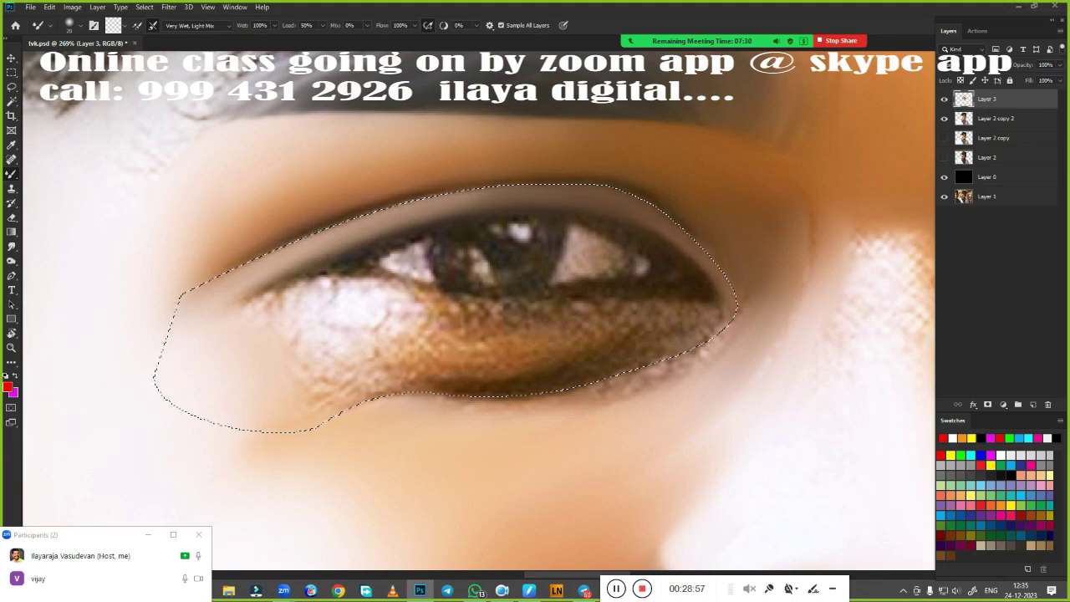
left_click_drag(635, 370, 343, 409)
left_click_drag(604, 363, 351, 405)
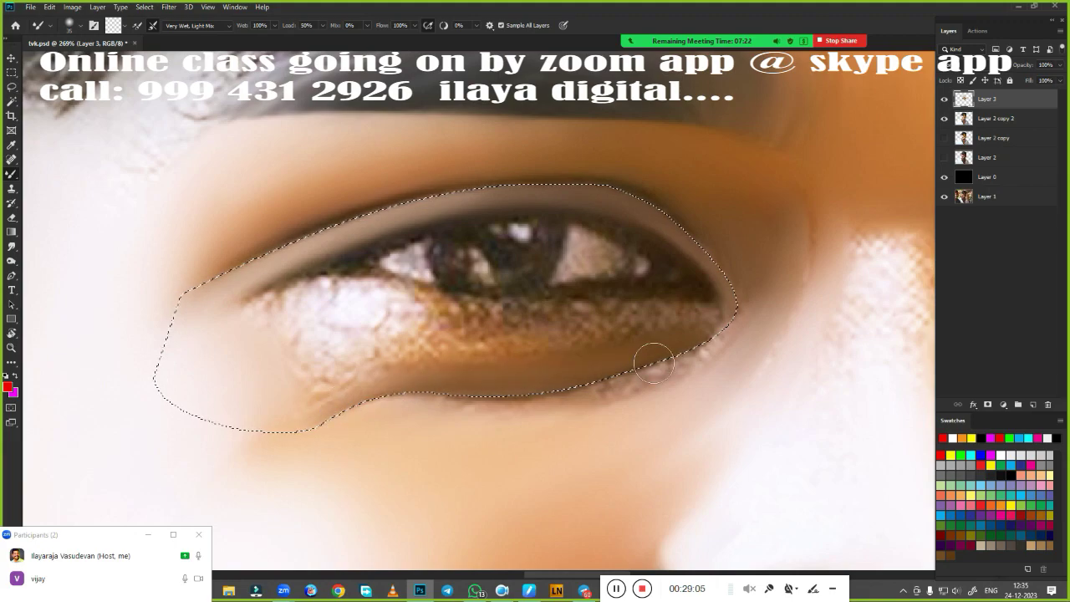
left_click_drag(649, 358, 303, 422)
Step: Re-feather the eye selection and blend away the dark mark under the lower eyelid
key("shift+F6")
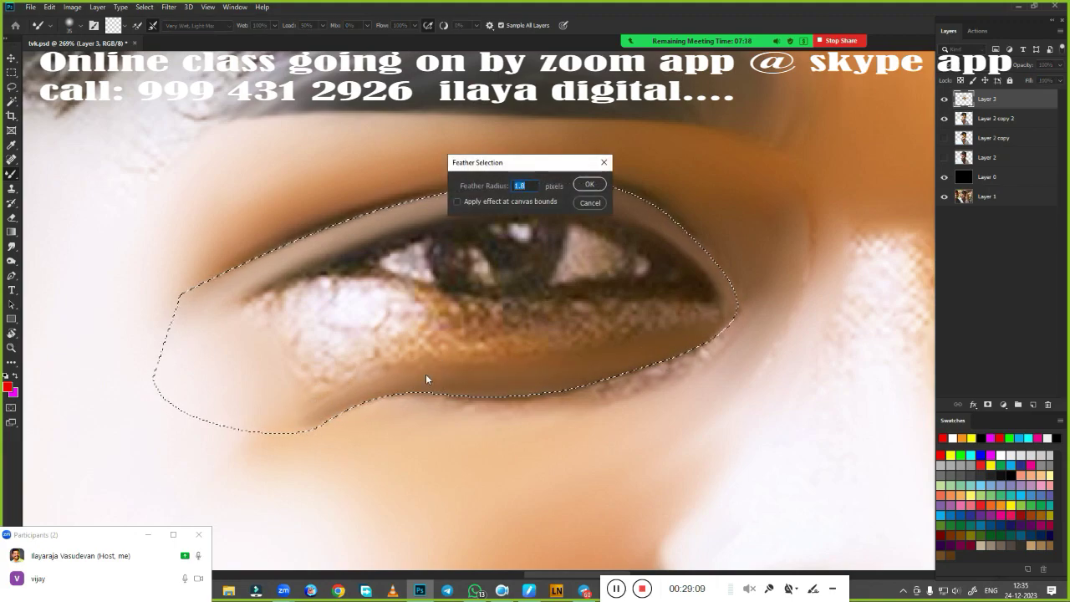
key("Return")
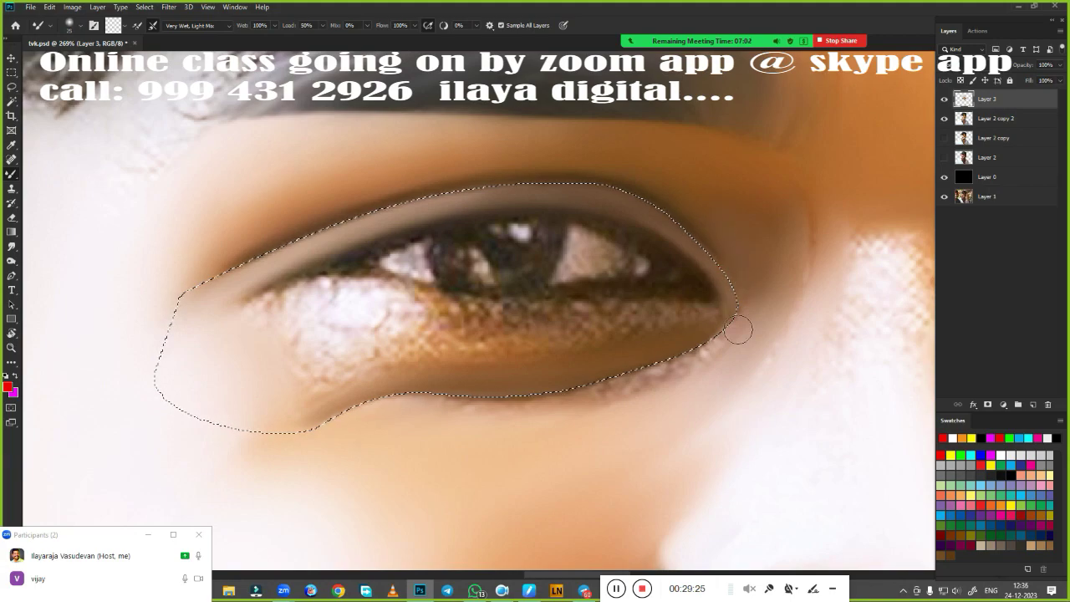
left_click_drag(359, 408, 585, 397)
left_click_drag(510, 399, 660, 383)
left_click_drag(568, 401, 694, 380)
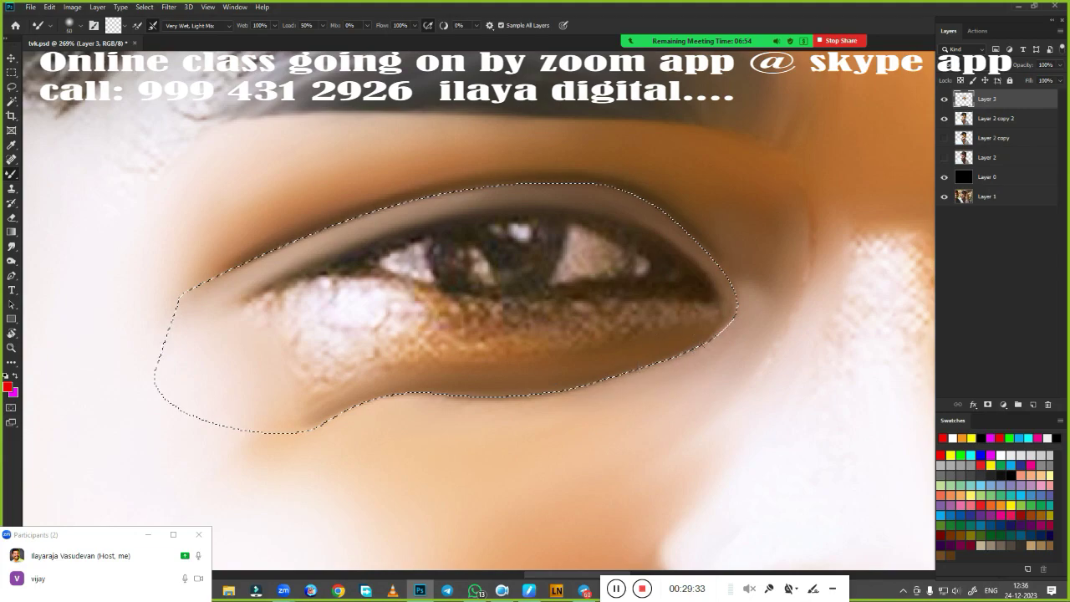
left_click_drag(368, 401, 501, 397)
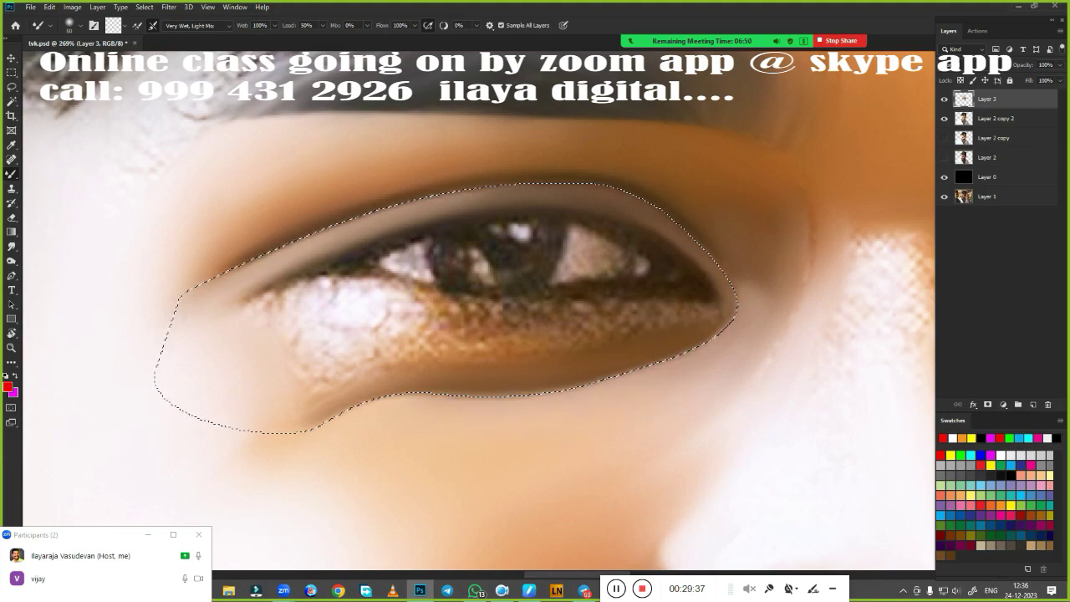
Step: Deselect and smudge the speckled orange texture under the lower lid with a resized brush
key("ctrl+d")
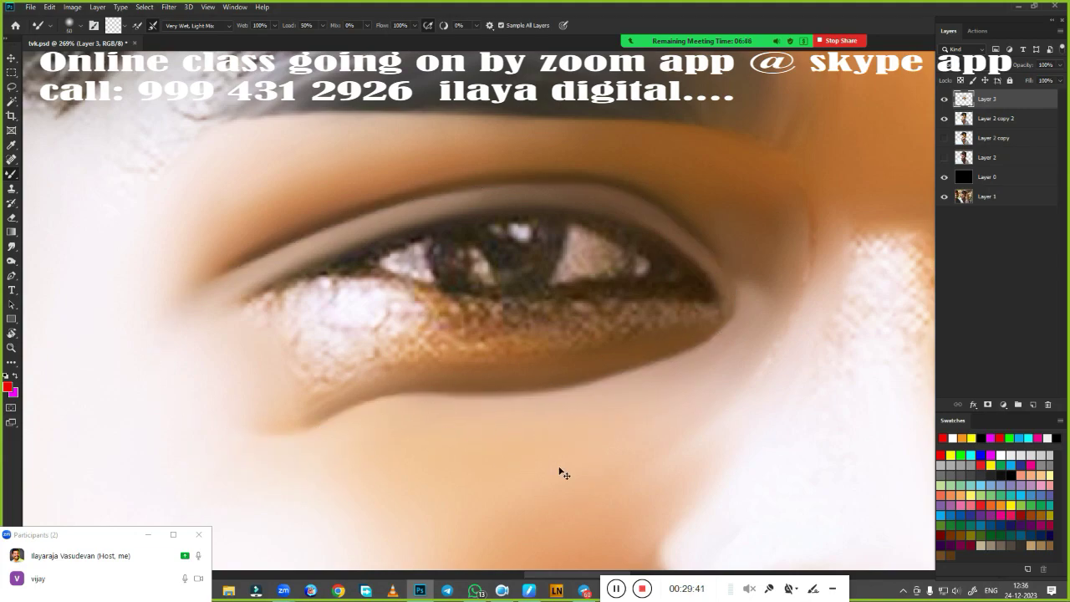
key("bracketleft")
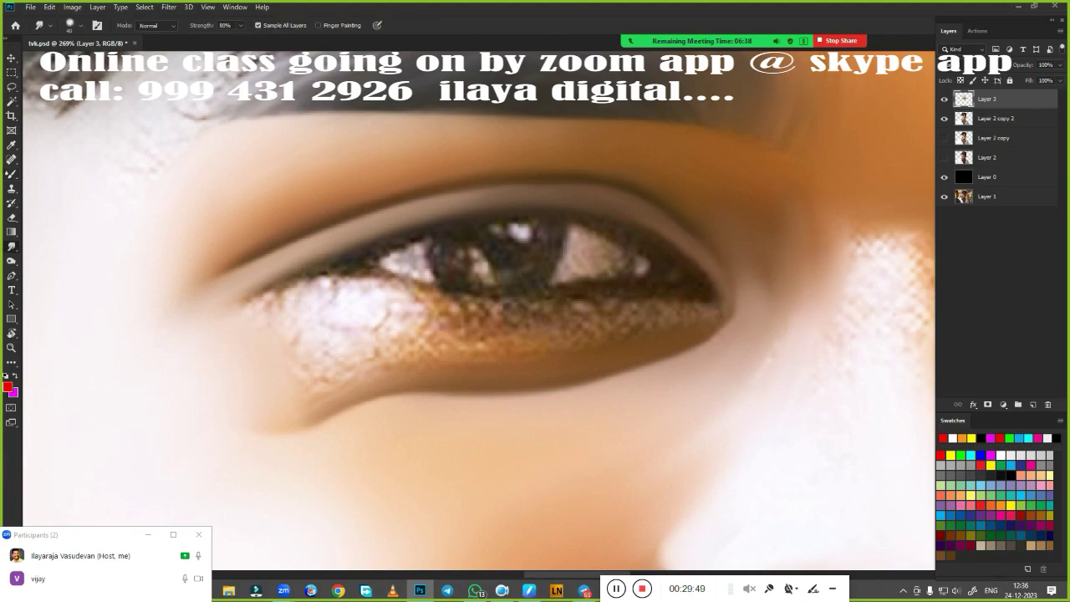
key("bracketright")
key("bracketright")
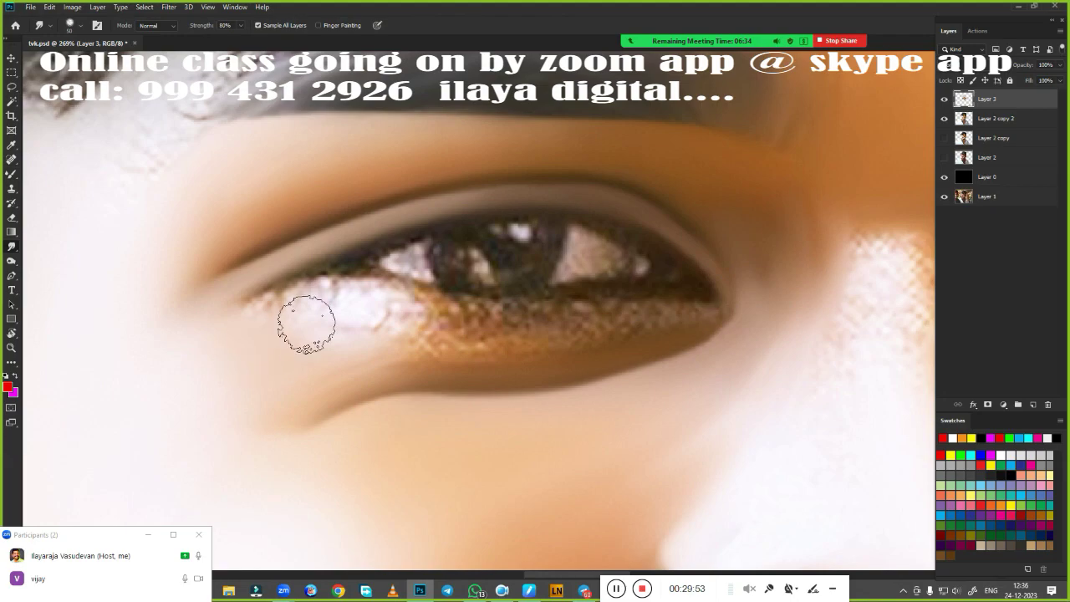
left_click_drag(351, 338, 501, 342)
key("bracketleft")
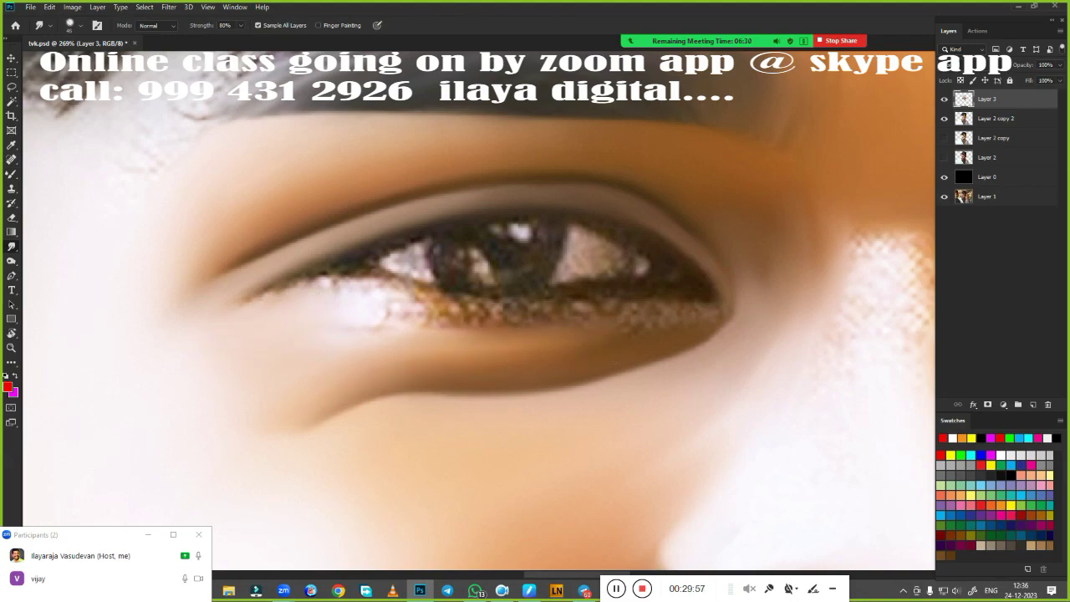
left_click_drag(358, 315, 727, 328)
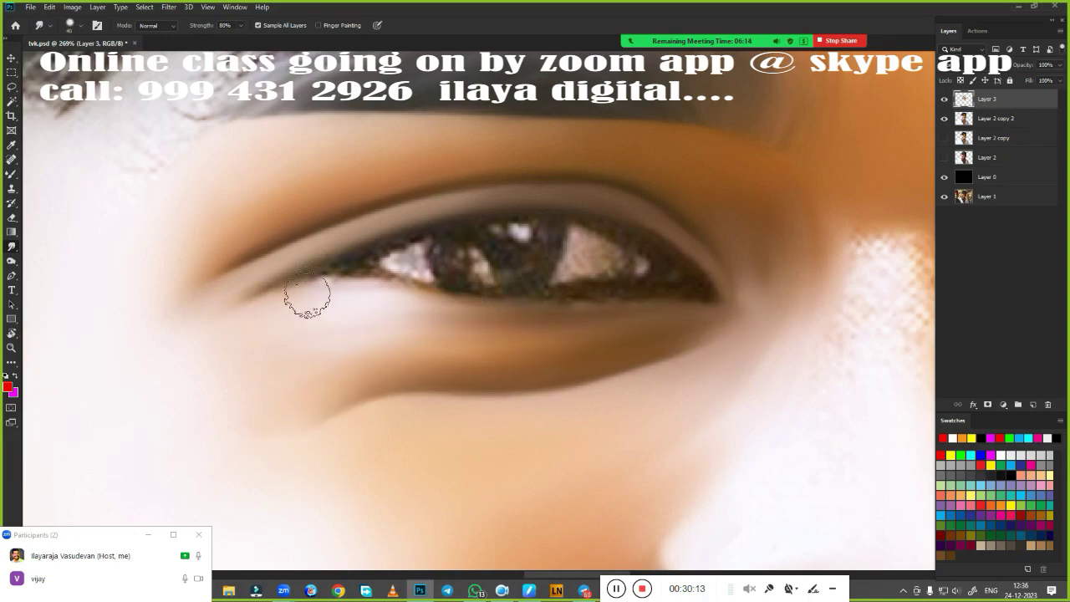
scroll(592, 276, "down", 5)
scroll(592, 276, "up", 3)
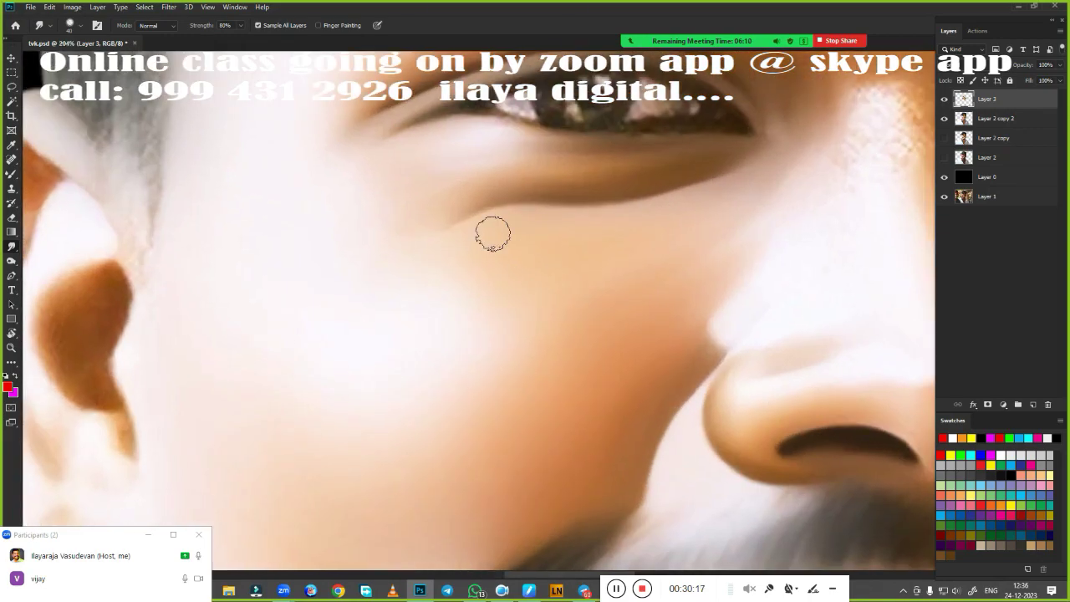
scroll(573, 453, "up", 2)
scroll(646, 407, "up", 2)
left_click_drag(646, 407, 743, 455)
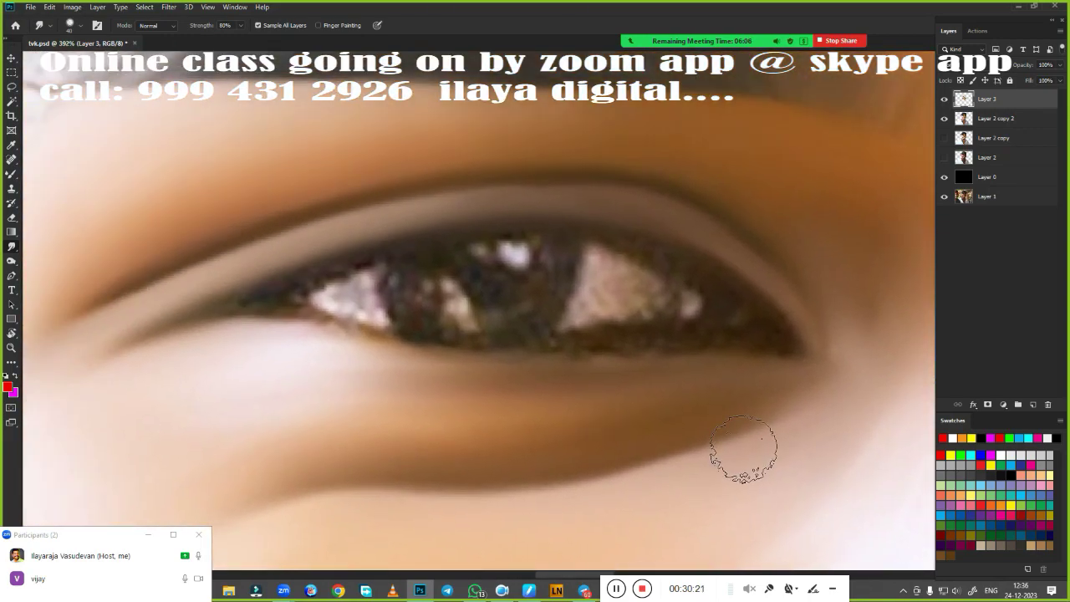
key("p")
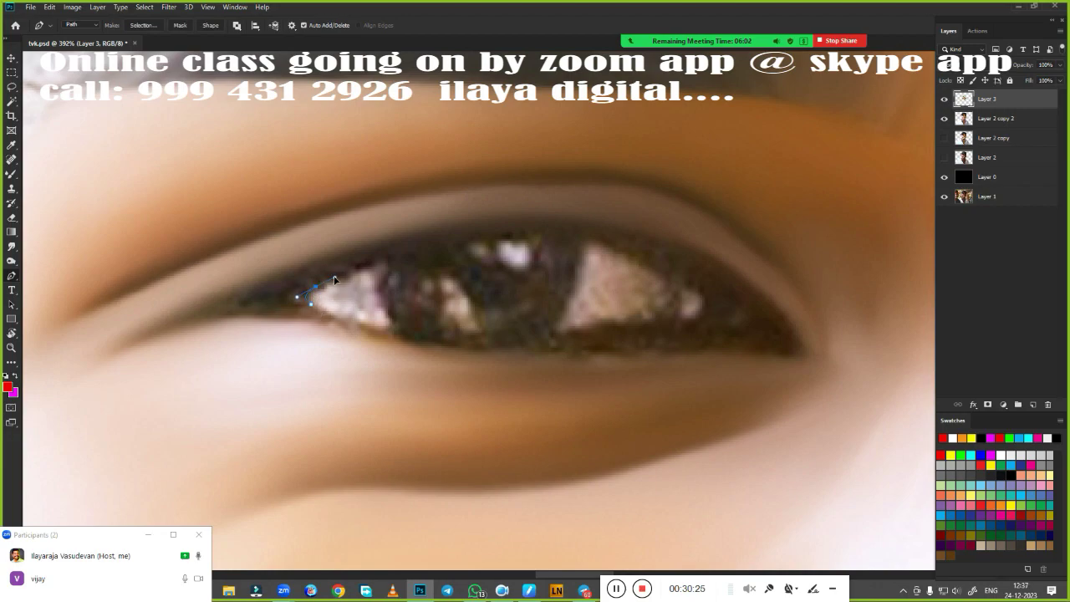
Step: Finish the path around the eye opening, make it a selection and feather it
left_click_drag(590, 238, 651, 264)
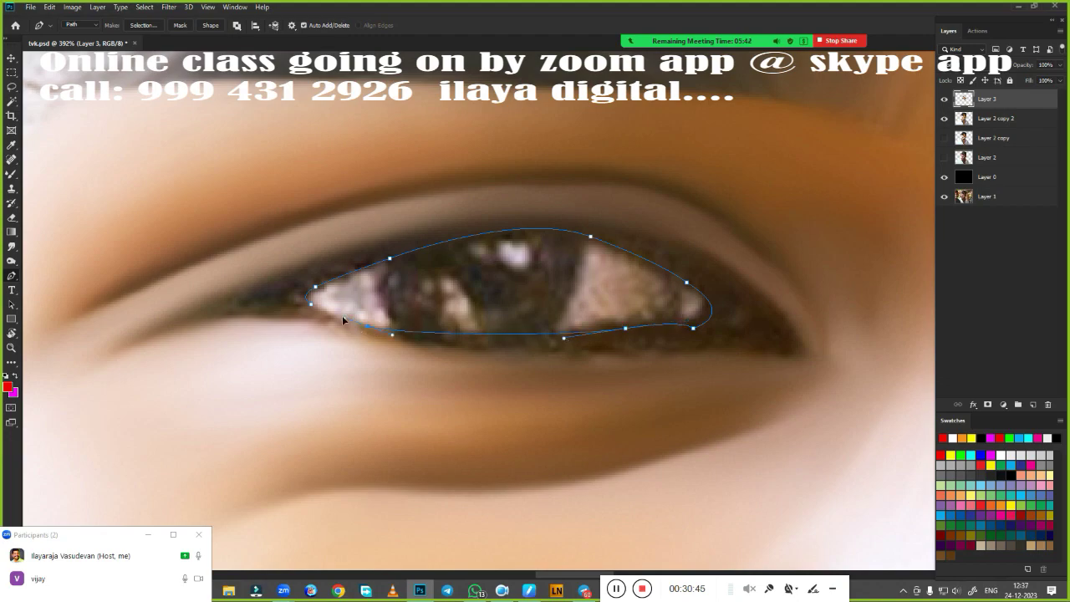
key("Return")
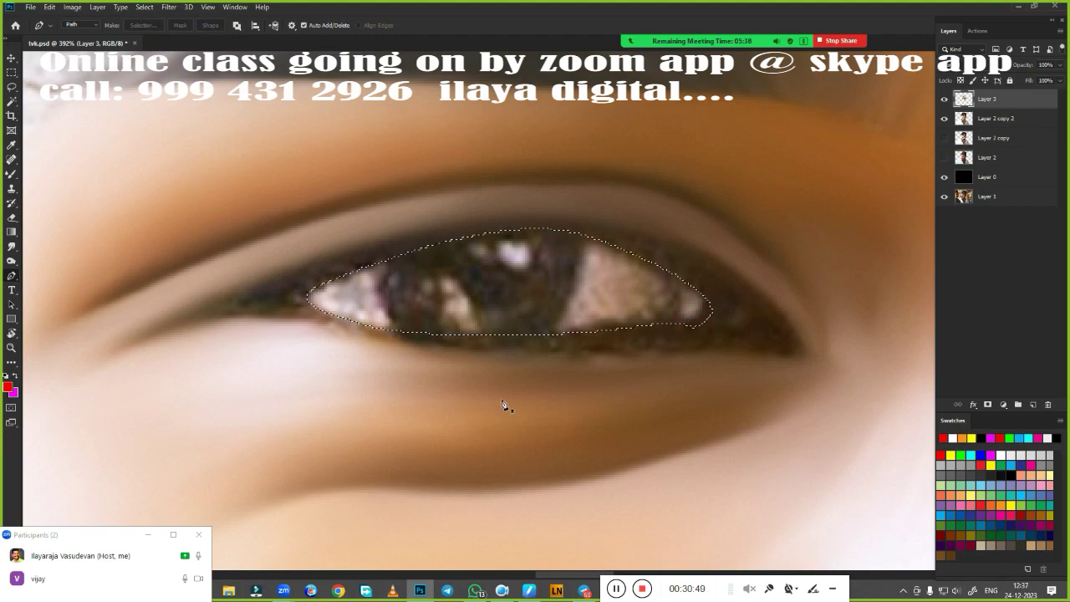
key("shift+F6")
key("Return")
Step: Lighten and smooth the eye whites inside the selection with the Mixer Brush, then re-zoom on the eye
key("b")
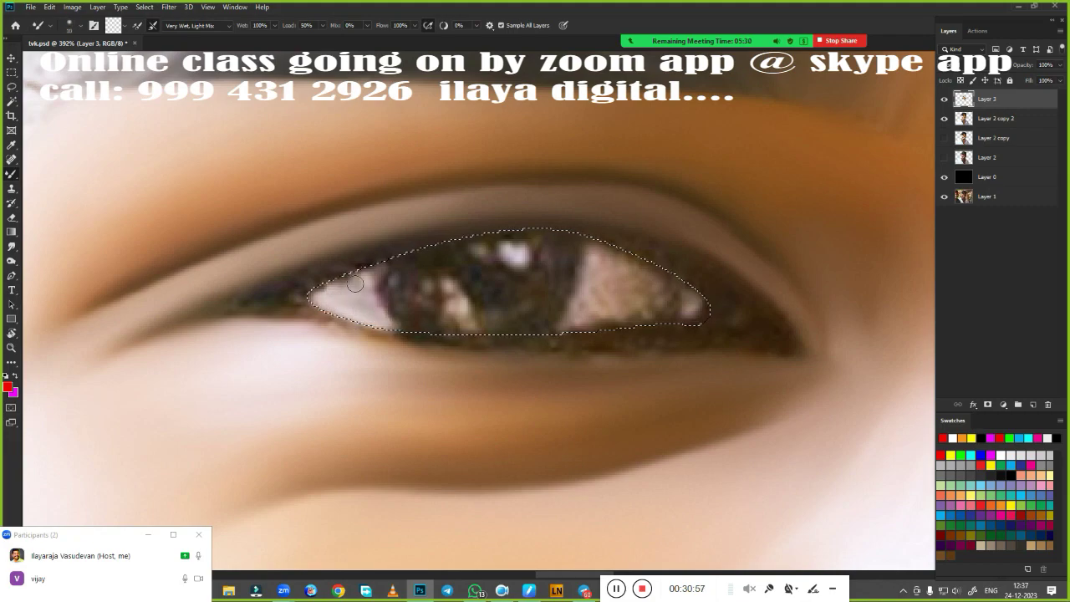
left_click_drag(354, 284, 378, 311)
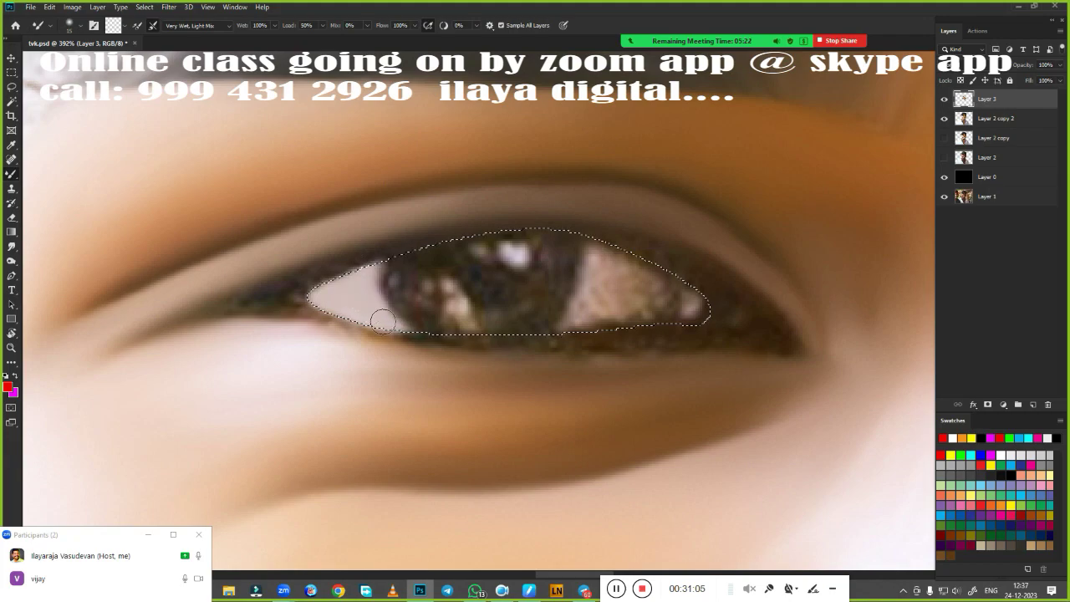
left_click_drag(382, 320, 591, 336)
mouse_move(588, 285)
left_mouse_down()
mouse_move(643, 277)
mouse_move(695, 326)
left_mouse_up()
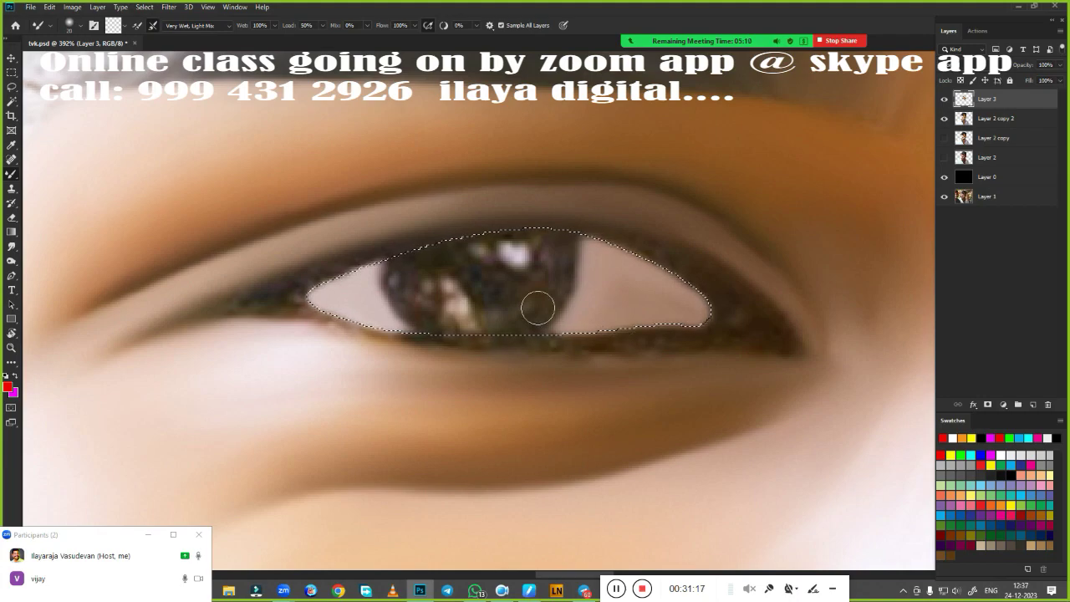
left_click_drag(538, 308, 548, 313)
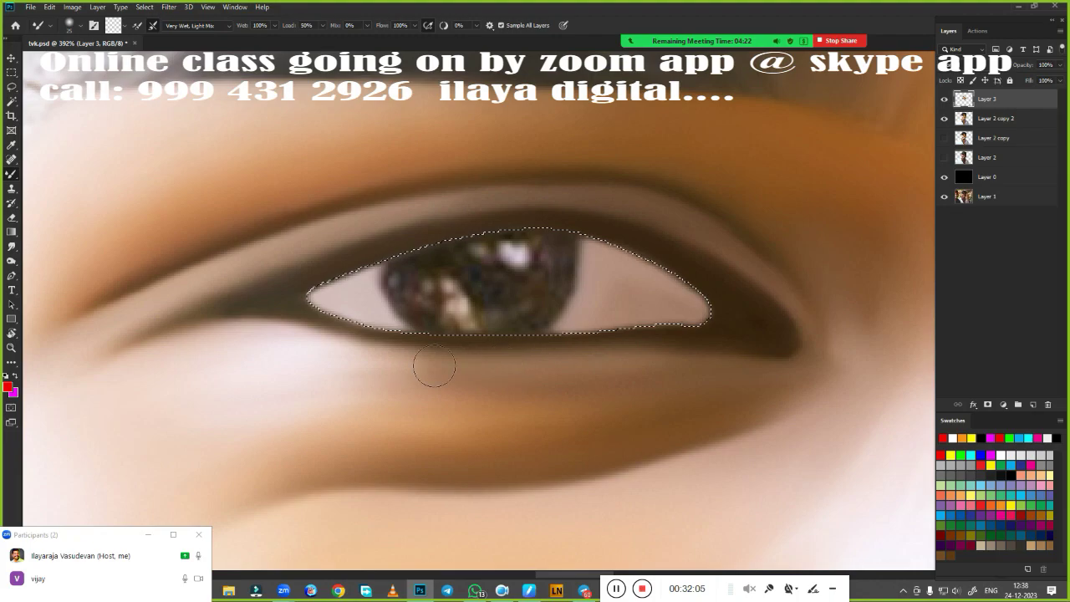
key("ctrl+0")
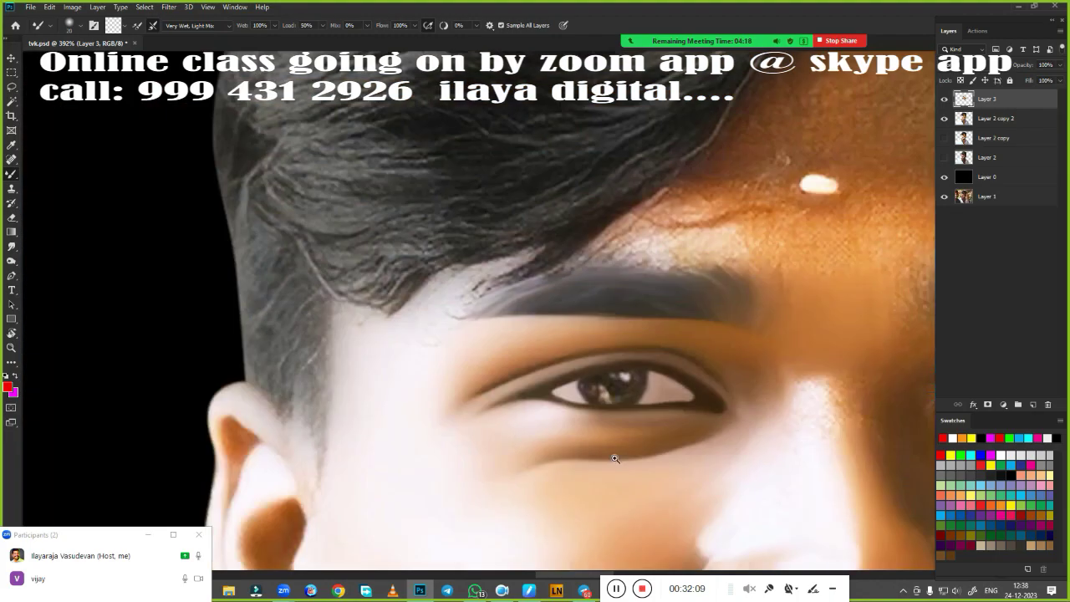
scroll(585, 287, "up", 5)
left_click_drag(588, 223, 590, 410)
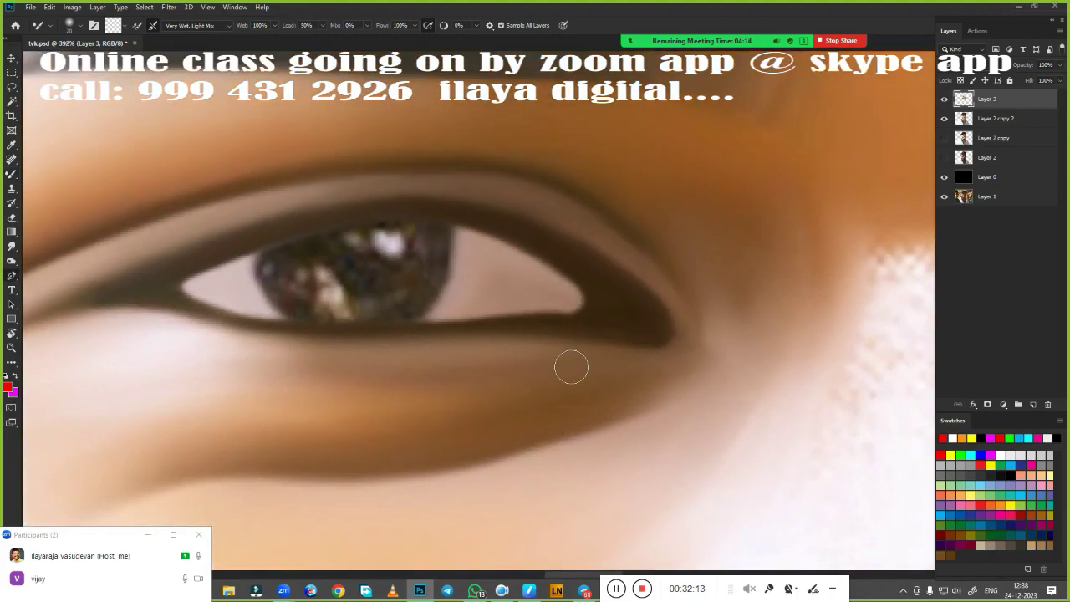
Step: Trace a closed path around the right corner of the eye white and make it a selection
key("p")
left_click(534, 256)
mouse_move(613, 295)
left_mouse_down()
mouse_move(634, 311)
mouse_move(590, 324)
left_mouse_up()
left_click(458, 322)
left_click(434, 255)
left_click(534, 256)
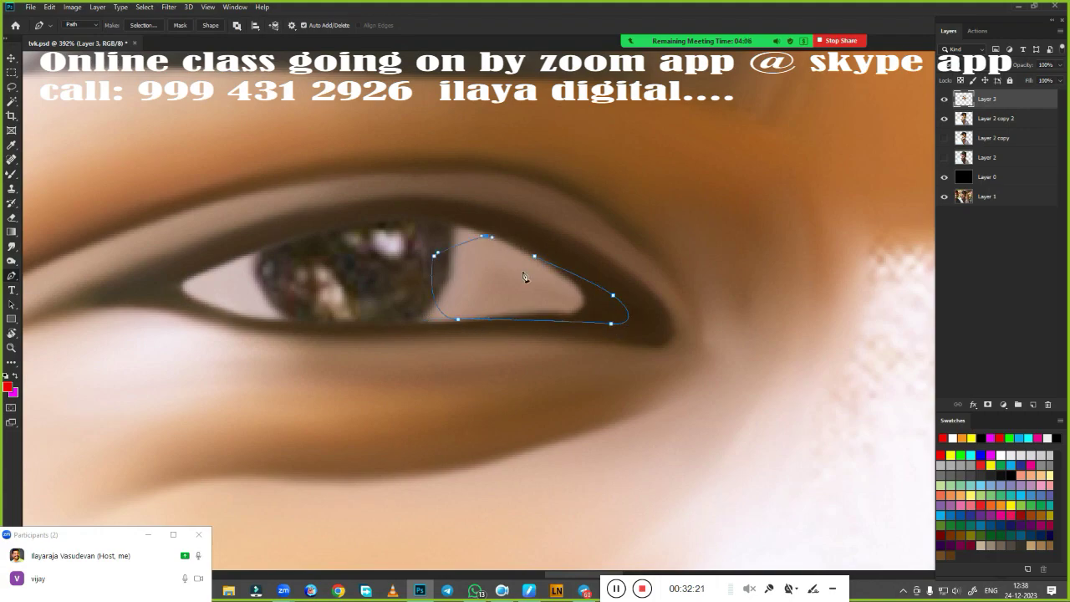
key("ctrl+Return")
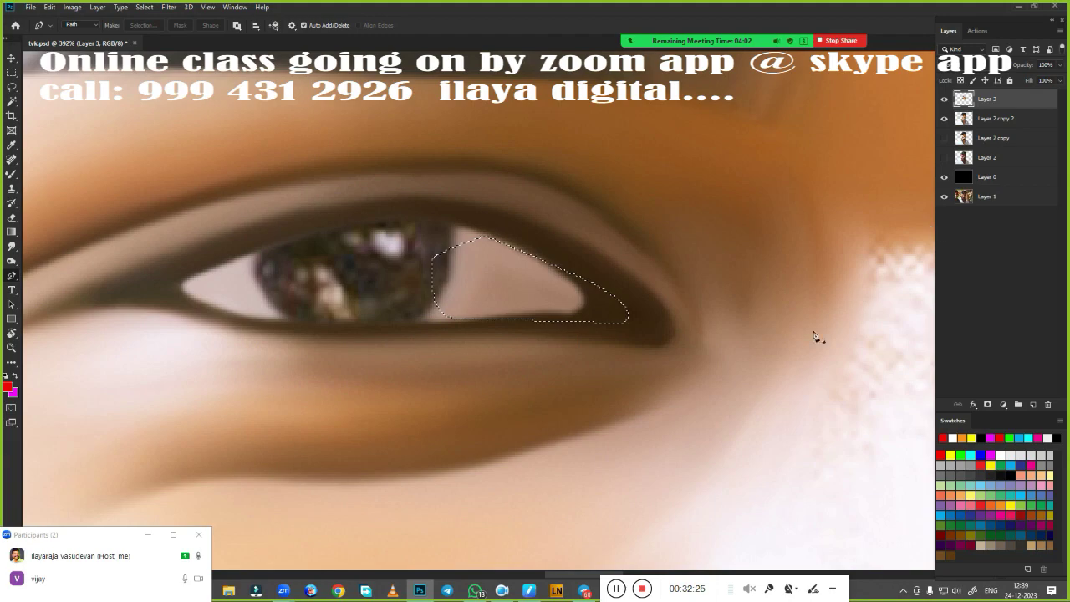
Step: Paint red into the eye corner, smudge it softly into the white, then deselect
key("b")
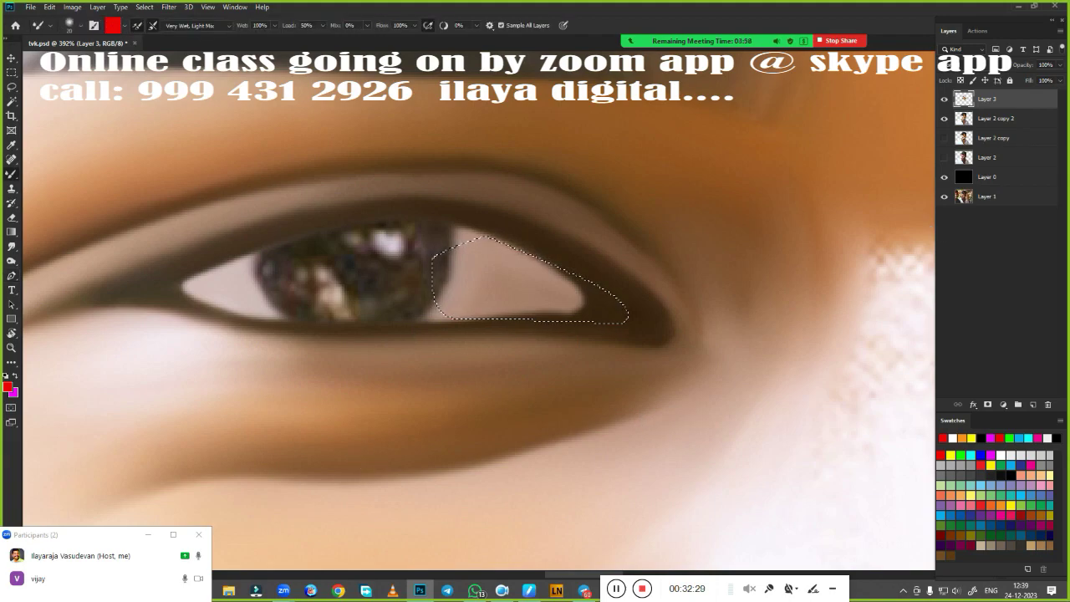
left_click_drag(623, 318, 581, 294)
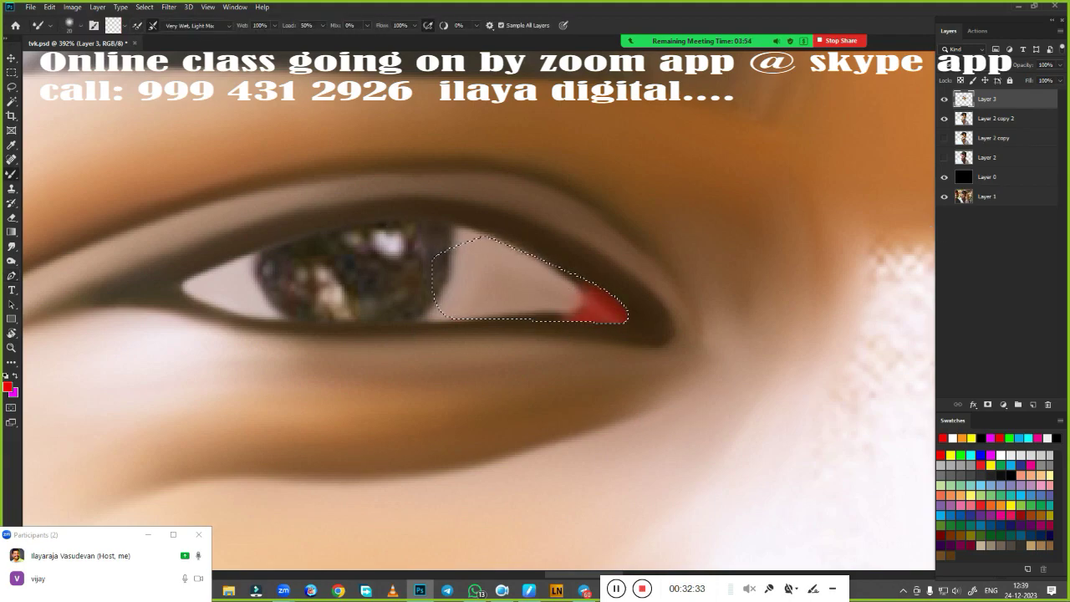
key("r")
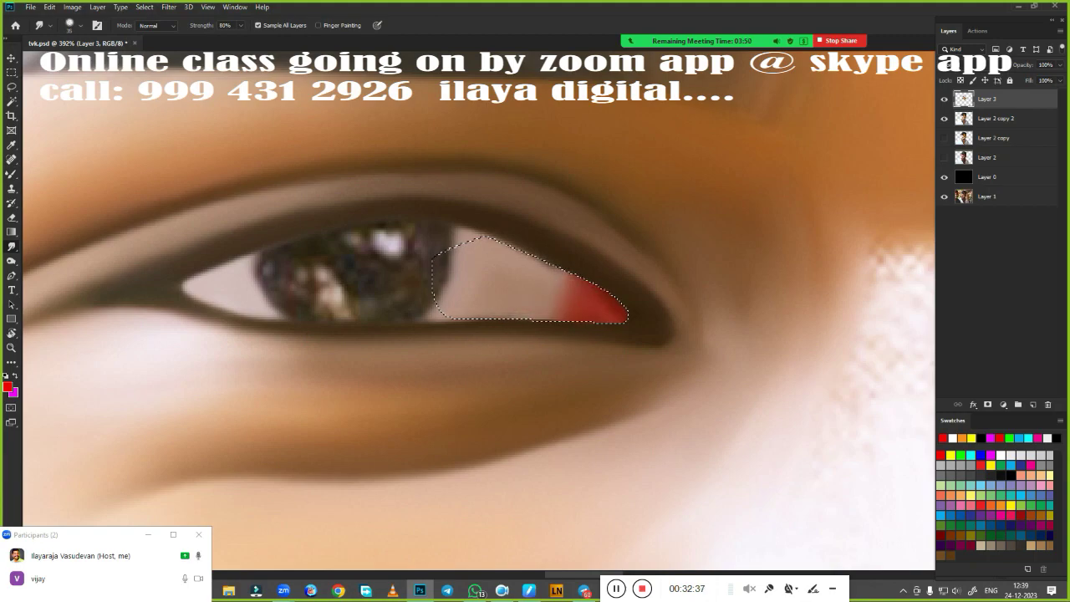
left_click_drag(623, 316, 558, 291)
left_click_drag(629, 339, 556, 295)
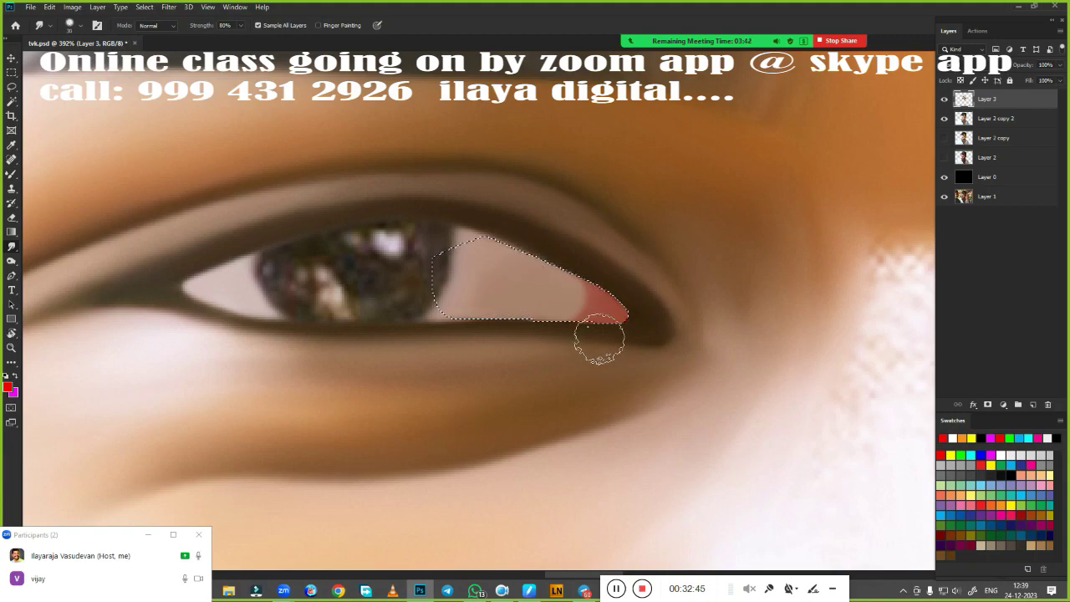
left_click_drag(596, 334, 548, 294)
key("ctrl+d")
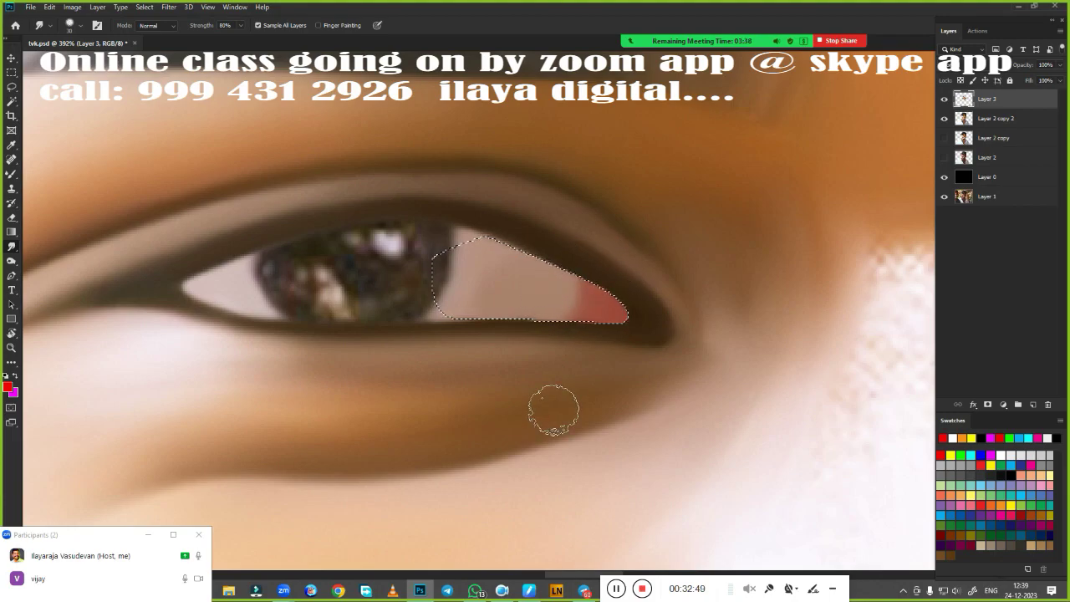
Step: Darken the lower eyelid line with a Mixer Brush stroke
scroll(554, 406, "down", 5)
scroll(620, 236, "up", 3)
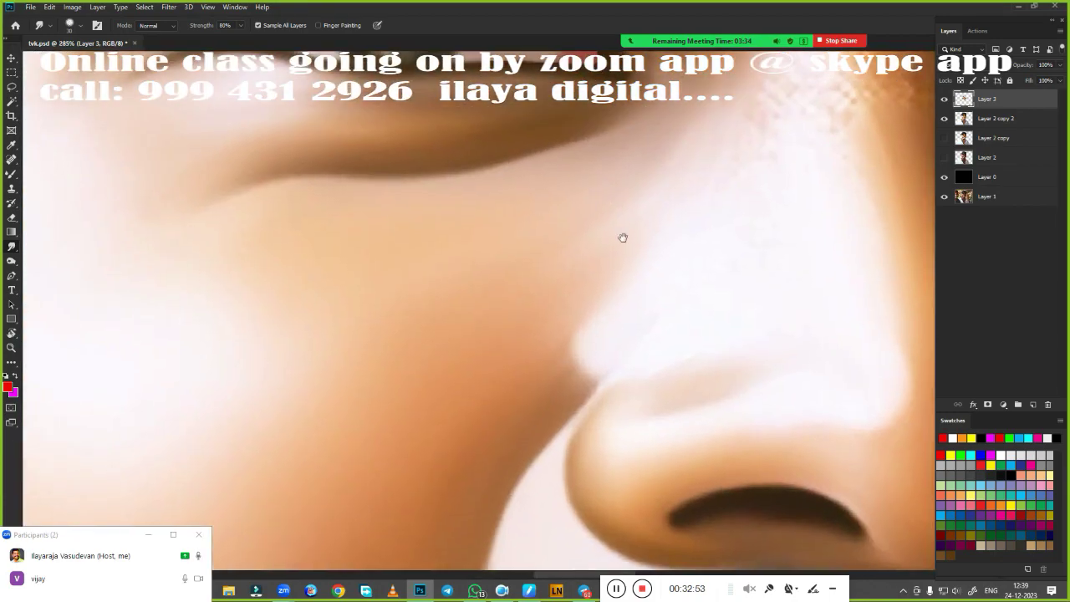
scroll(682, 389, "up", 2)
key("b")
scroll(658, 400, "down", 2)
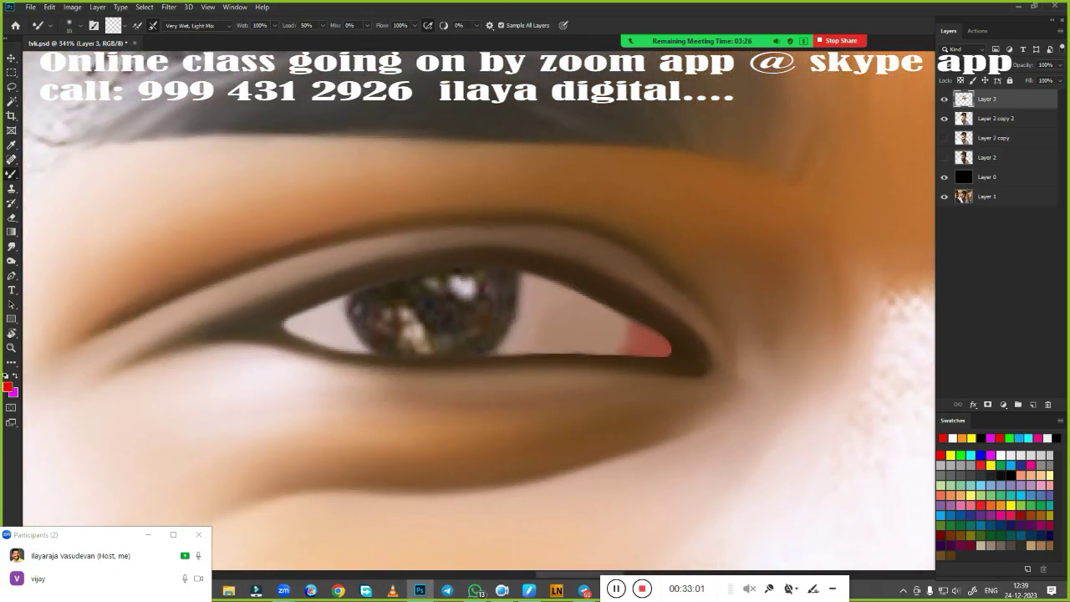
left_click_drag(674, 359, 585, 352)
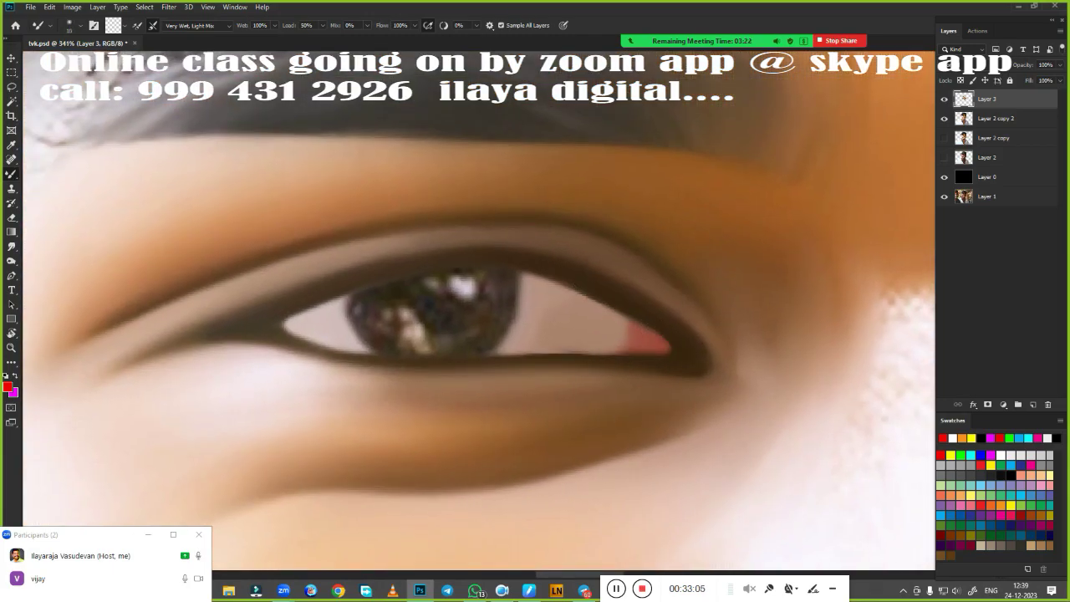
Step: Hide Layer 3 to compare with the original eye and switch to the Elliptical Marquee
left_click(944, 99)
key("m")
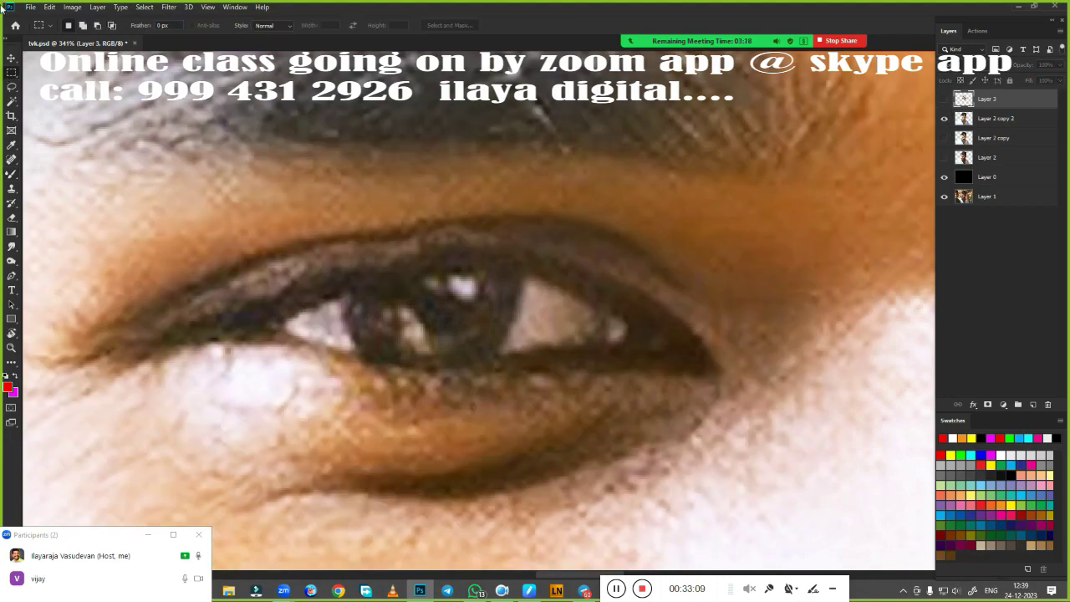
key("shift+m")
Step: Select a circle around the iris and smear its highlights darker with the Mixer Brush
left_click_drag(422, 303, 514, 394)
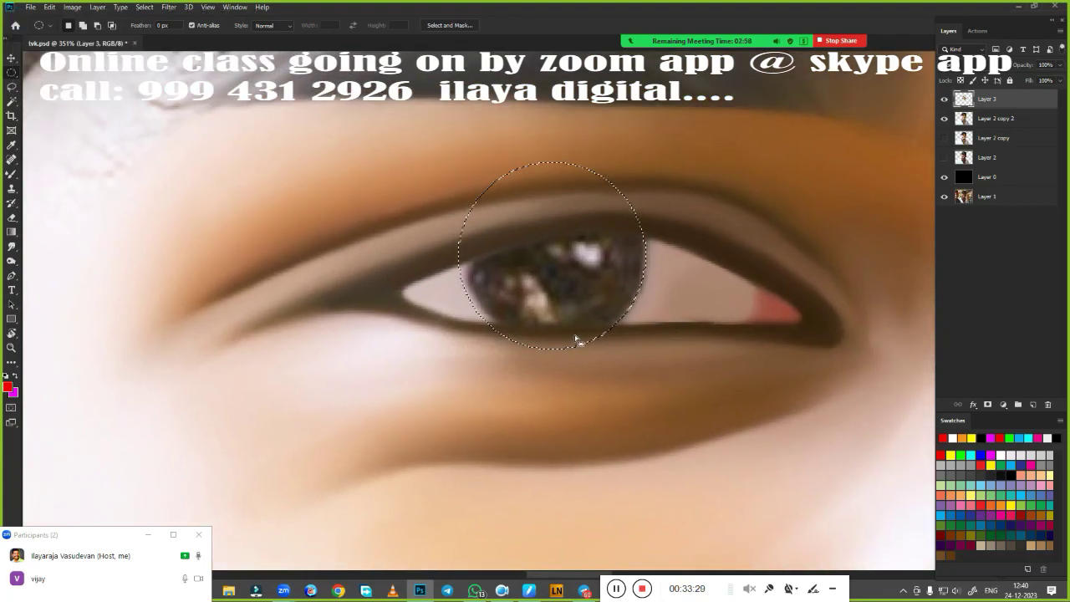
key("b")
mouse_move(565, 274)
left_mouse_down()
mouse_move(534, 286)
mouse_move(595, 246)
mouse_move(638, 257)
mouse_move(500, 253)
mouse_move(568, 300)
mouse_move(543, 316)
left_mouse_up()
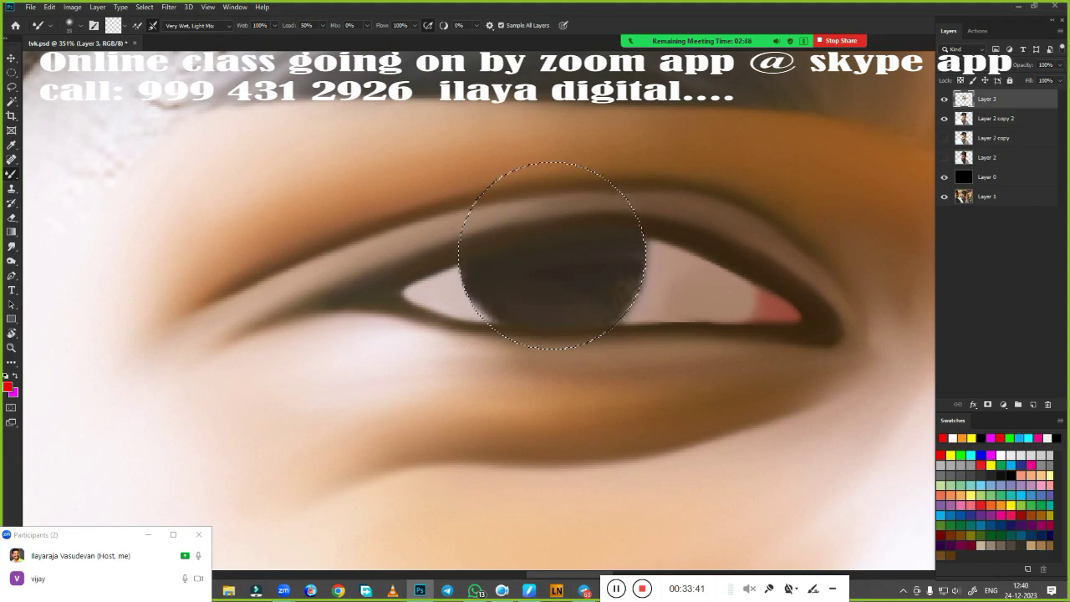
Step: Load dark brown and paint the iris solid, then deselect and touch up its lower-left edge
left_click(114, 25)
left_click(778, 417)
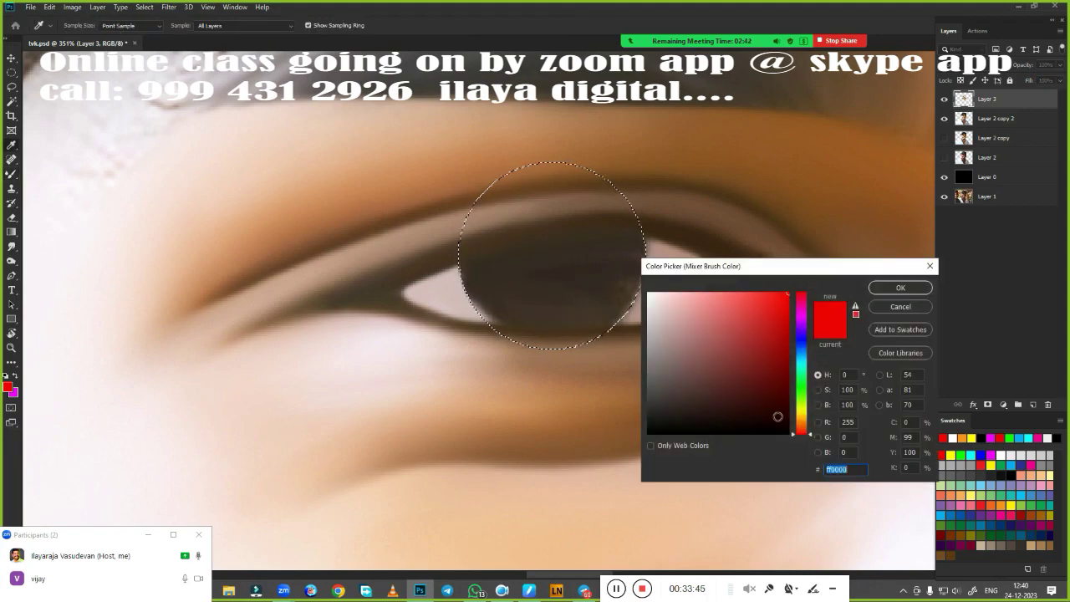
left_click(898, 287)
mouse_move(623, 256)
left_mouse_down()
mouse_move(552, 272)
mouse_move(621, 275)
mouse_move(485, 284)
left_mouse_up()
mouse_move(526, 256)
left_mouse_down()
mouse_move(489, 261)
mouse_move(607, 246)
mouse_move(500, 263)
mouse_move(557, 318)
mouse_move(585, 317)
mouse_move(593, 301)
mouse_move(577, 285)
left_mouse_up()
mouse_move(522, 317)
left_mouse_down()
mouse_move(503, 311)
mouse_move(496, 286)
left_mouse_up()
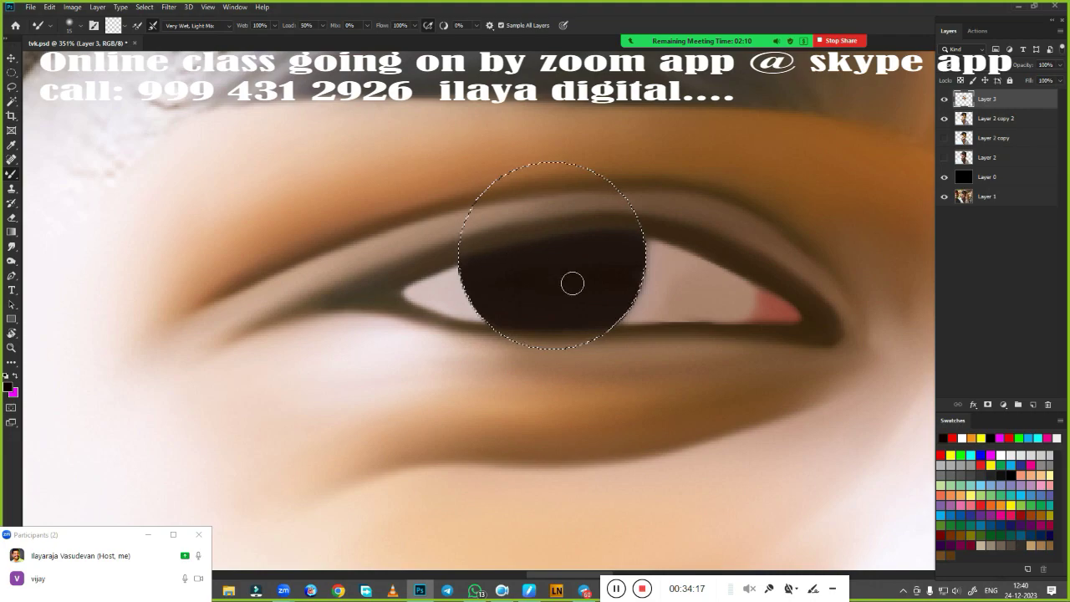
key("ctrl+d")
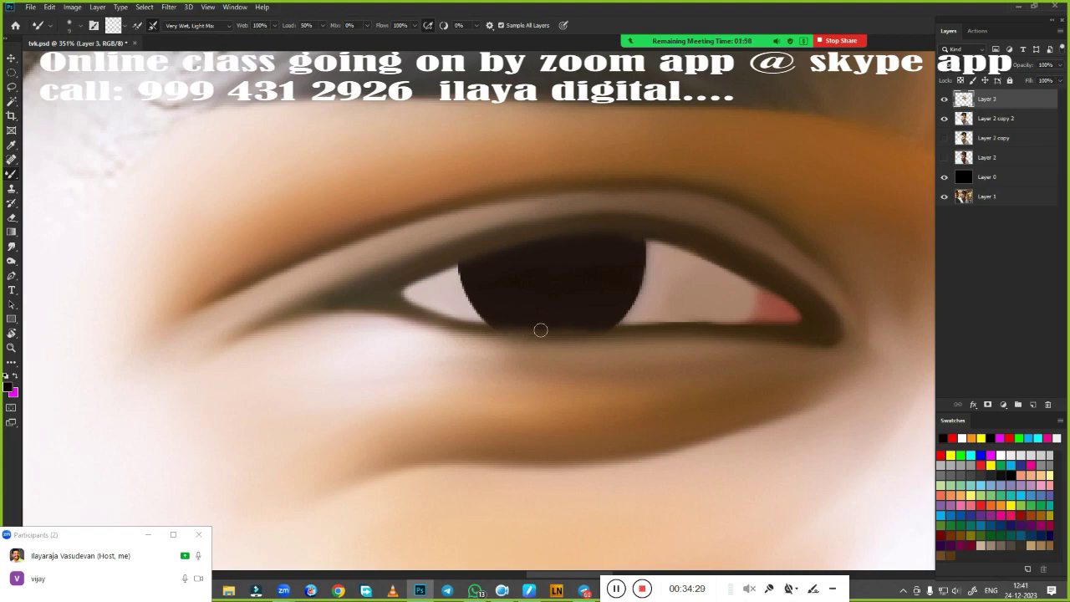
mouse_move(493, 328)
left_mouse_down()
mouse_move(456, 330)
mouse_move(475, 283)
mouse_move(473, 317)
left_mouse_up()
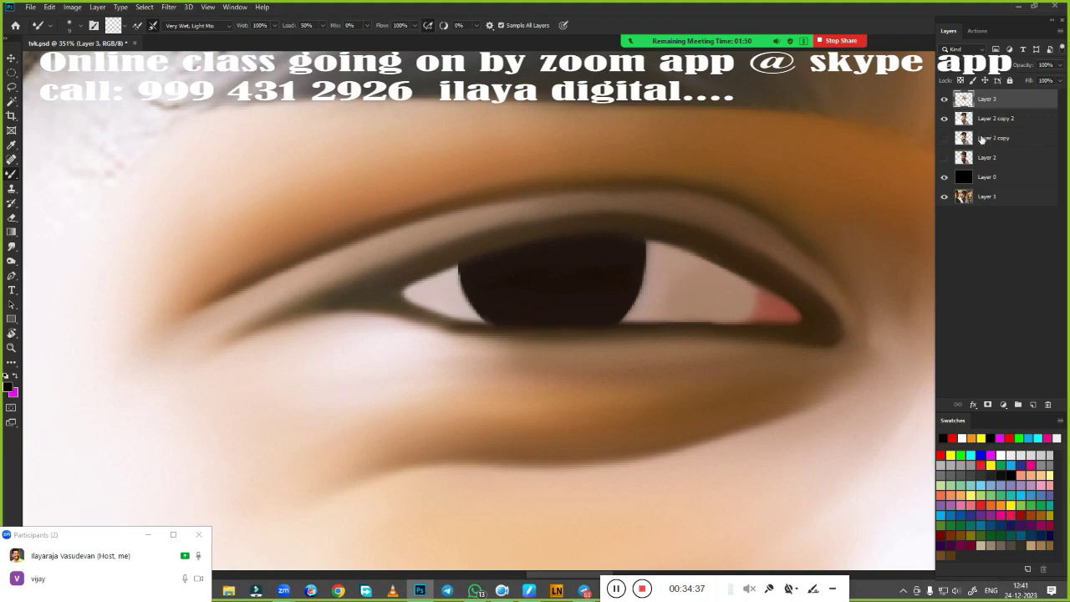
Step: On a new layer, paint a small round white catchlight in the pupil with a smaller brush
left_click(1032, 405)
left_click(944, 118)
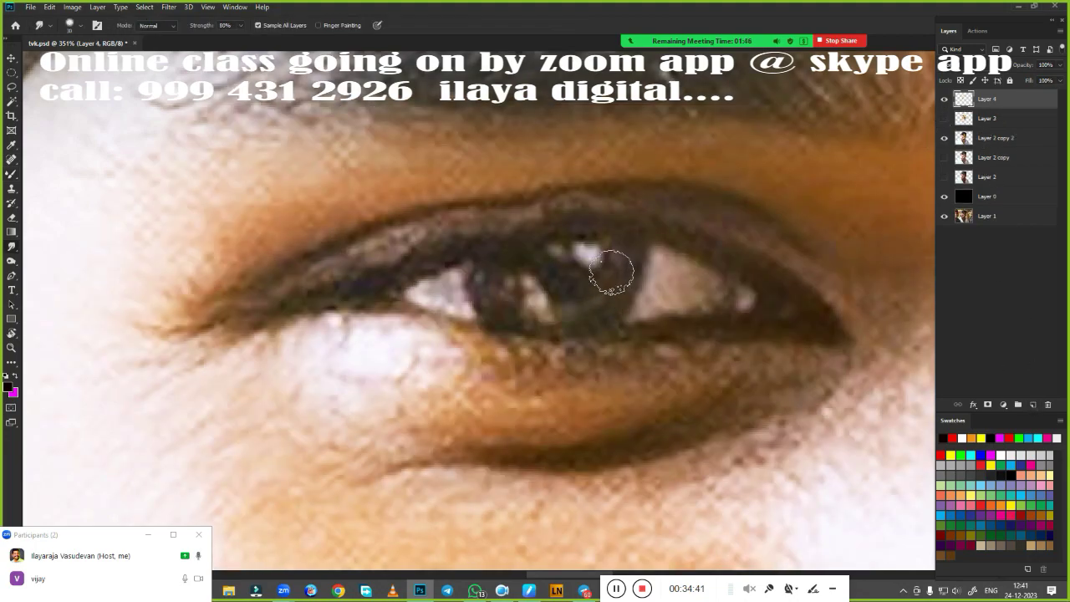
key("bracketleft")
key("bracketleft")
key("bracketleft")
key("bracketleft")
left_click(945, 118)
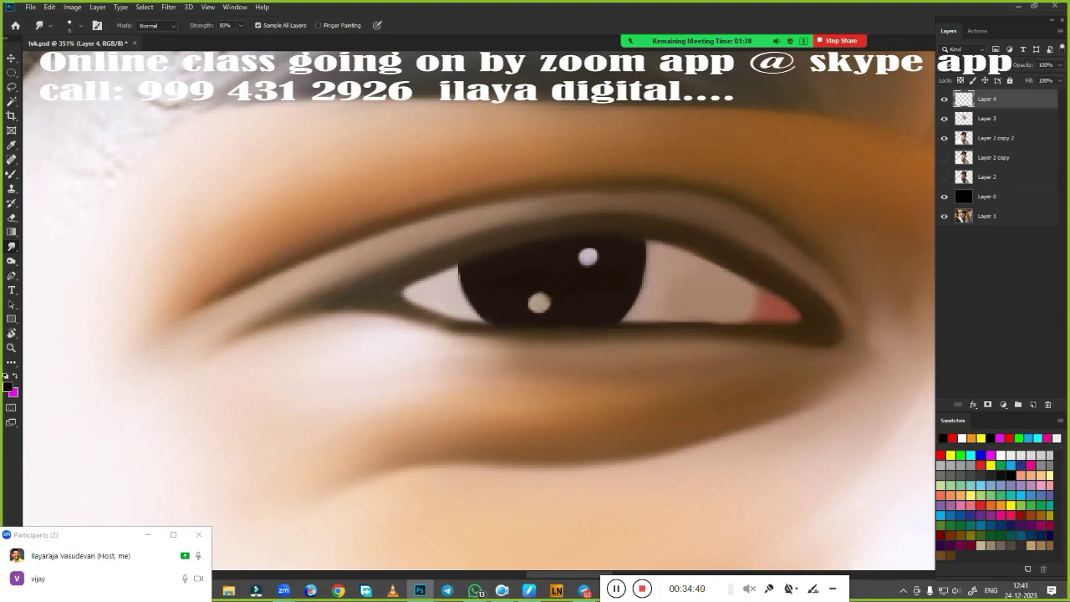
left_click_drag(587, 255, 590, 261)
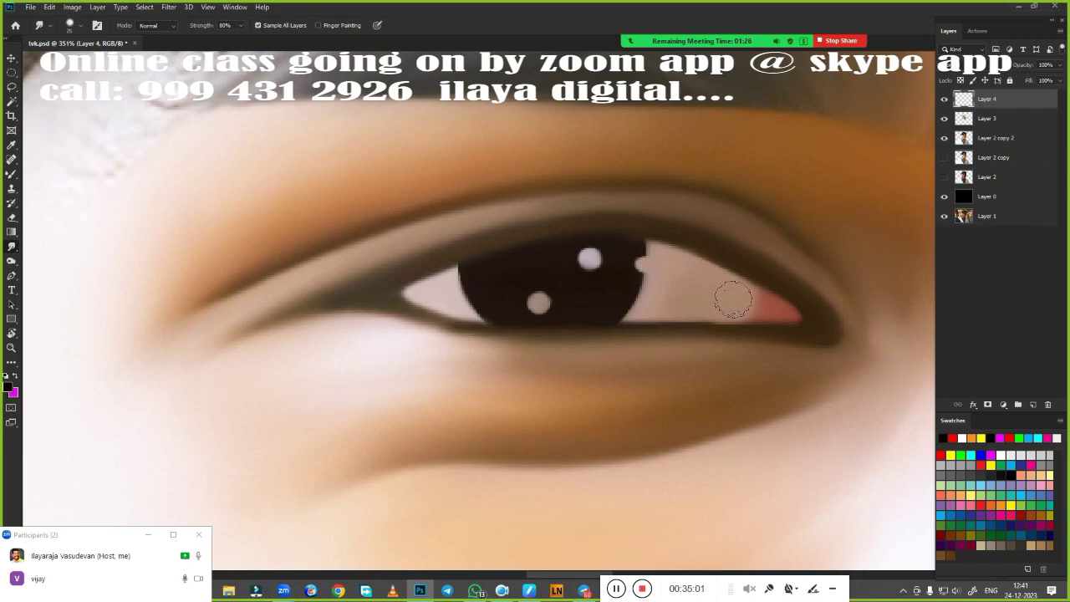
scroll(727, 298, "down", 10)
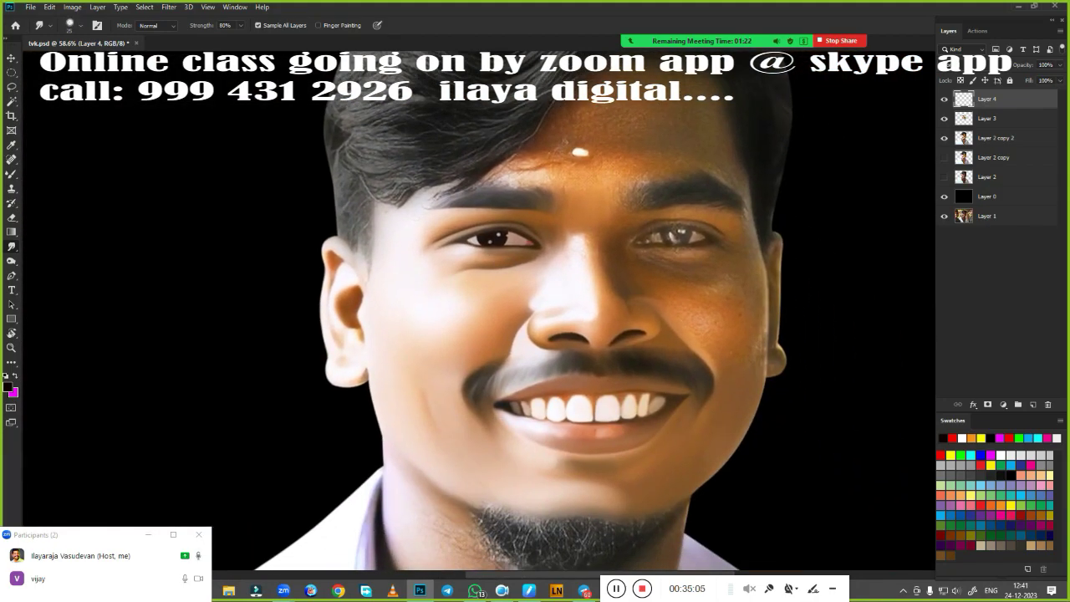
scroll(530, 339, "up", 3)
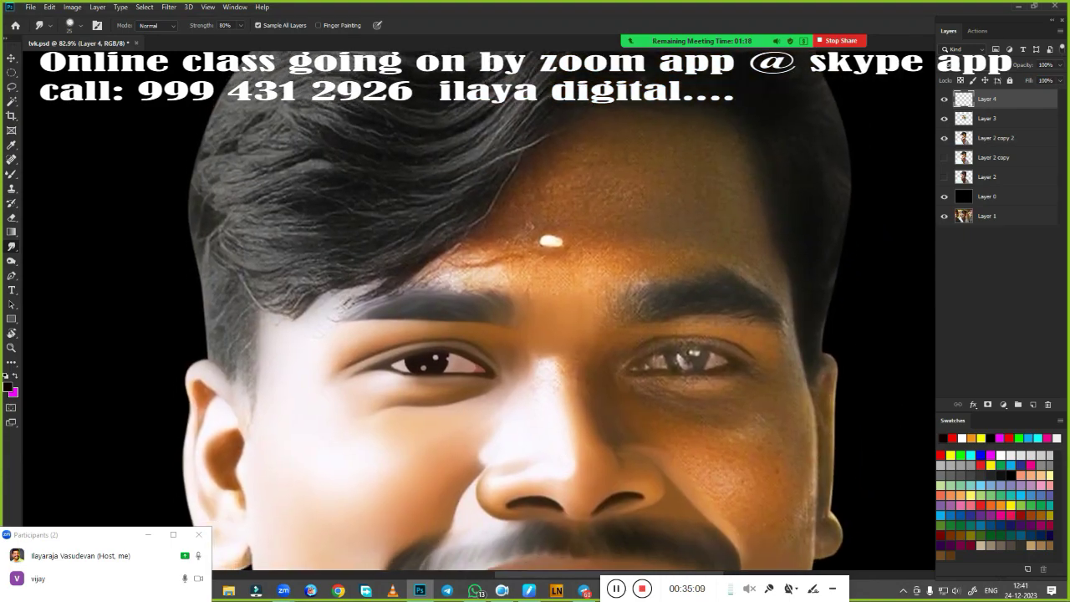
Step: Roughly outline the forehead from the hairline down to the brow with the Lasso
key("l")
scroll(575, 379, "up", 3)
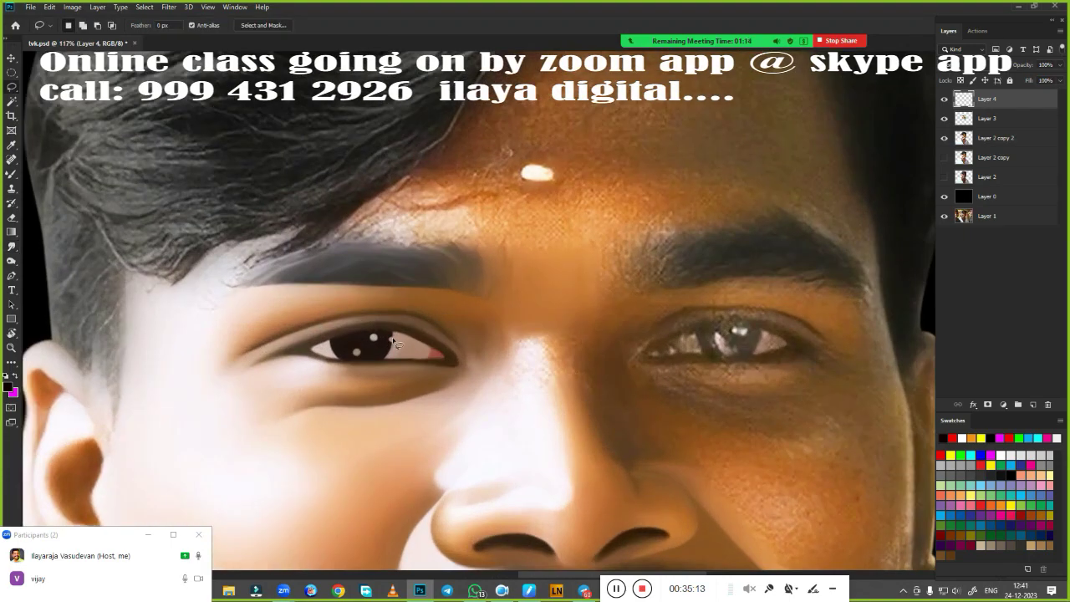
scroll(552, 377, "down", 3)
left_click_drag(613, 107, 458, 240)
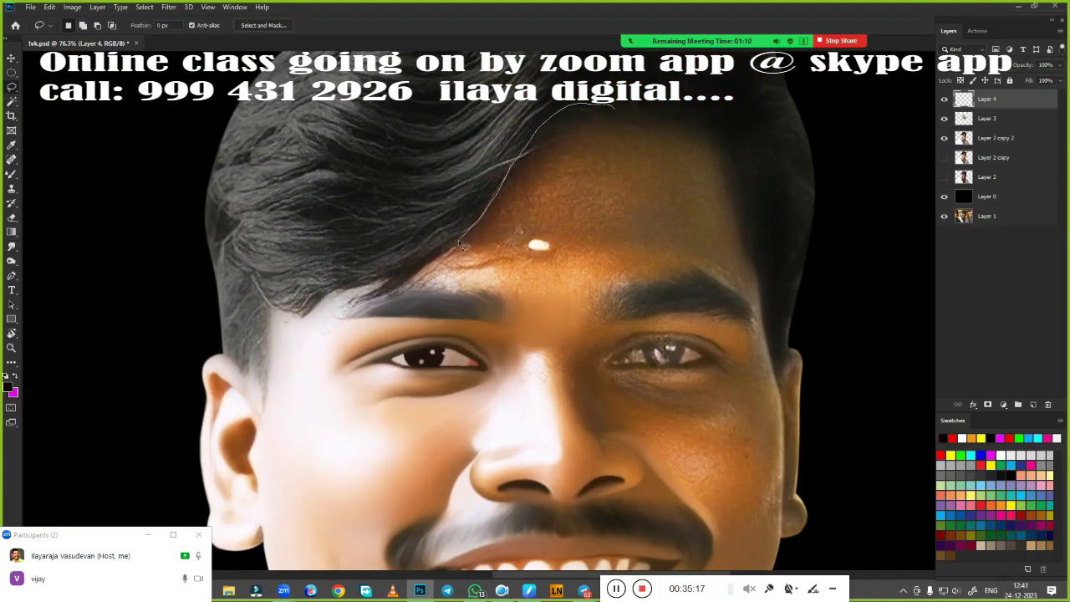
left_click_drag(397, 286, 327, 306)
scroll(552, 330, "up", 3)
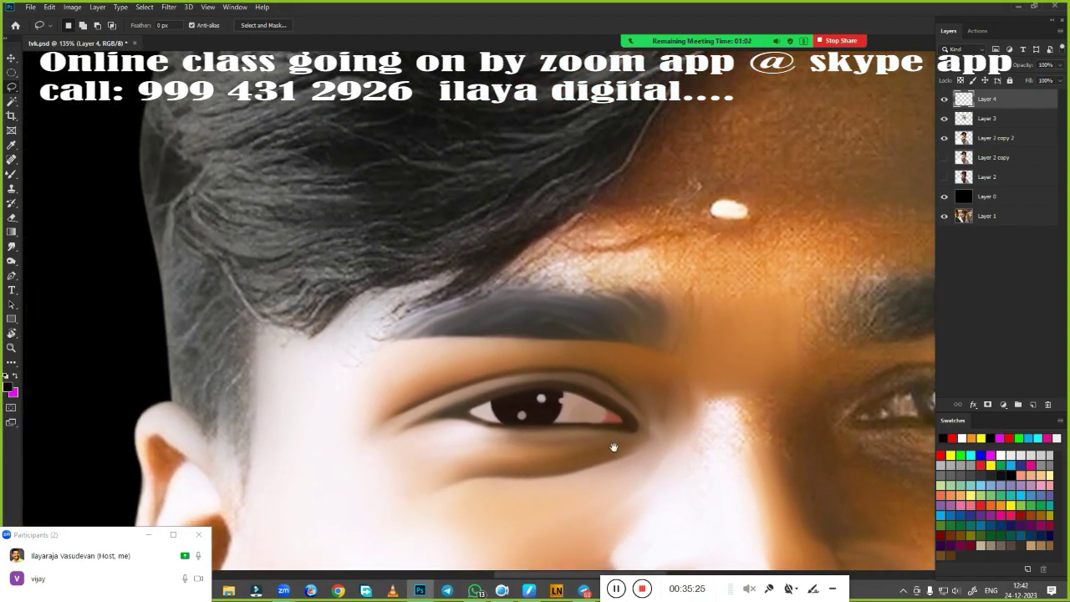
scroll(616, 399, "down", 3)
left_click_drag(615, 399, 592, 405)
Step: Start a pen path up the right side of the face and across the top hairline
key("p")
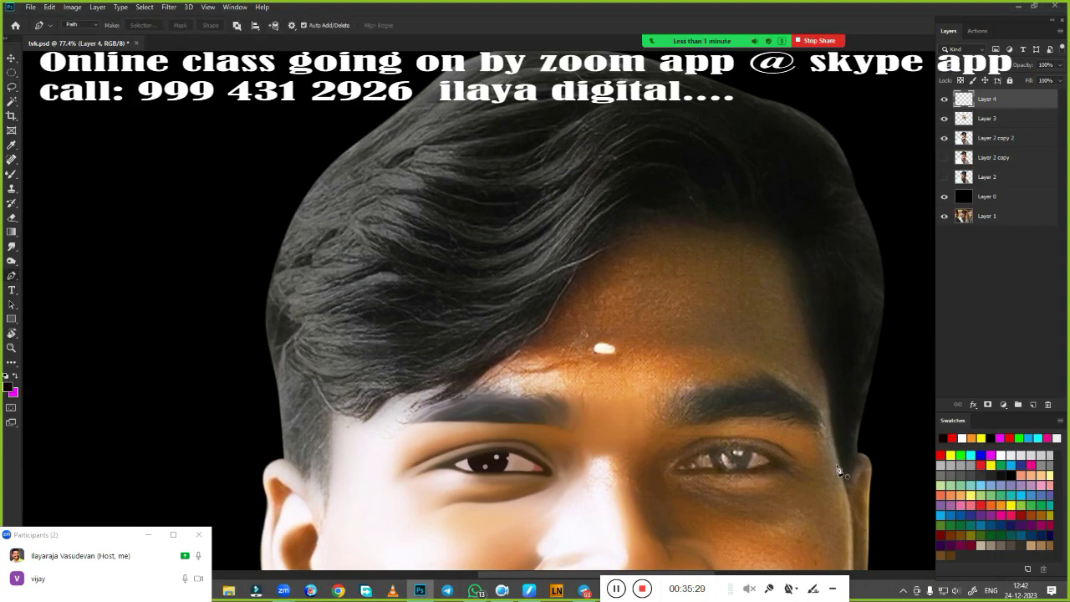
left_click(844, 485)
left_click(828, 403)
left_click(823, 364)
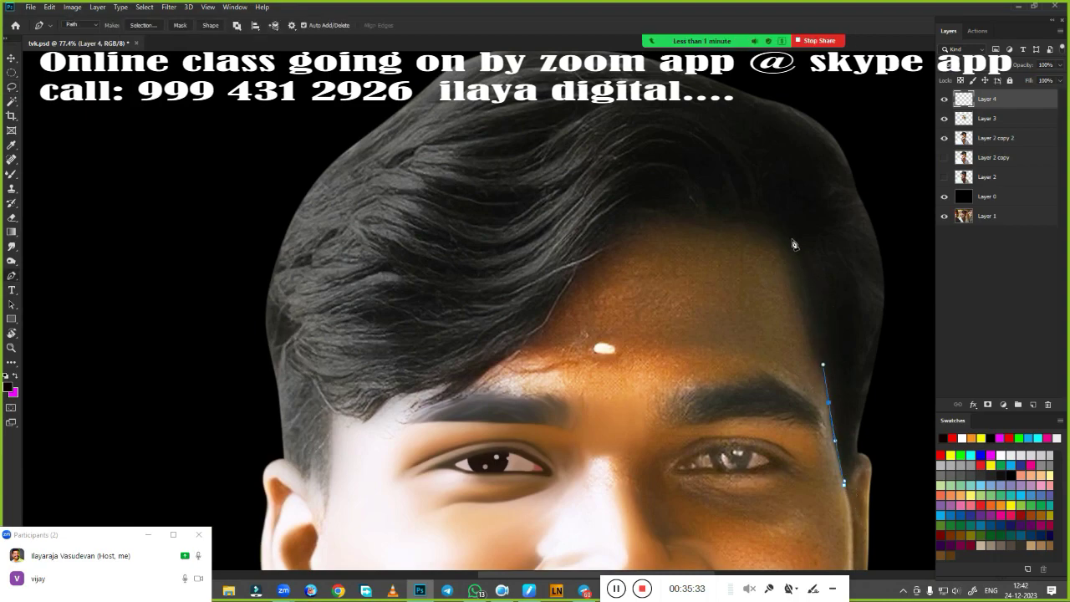
left_click_drag(792, 245, 779, 233)
left_click(736, 214)
left_click(691, 215)
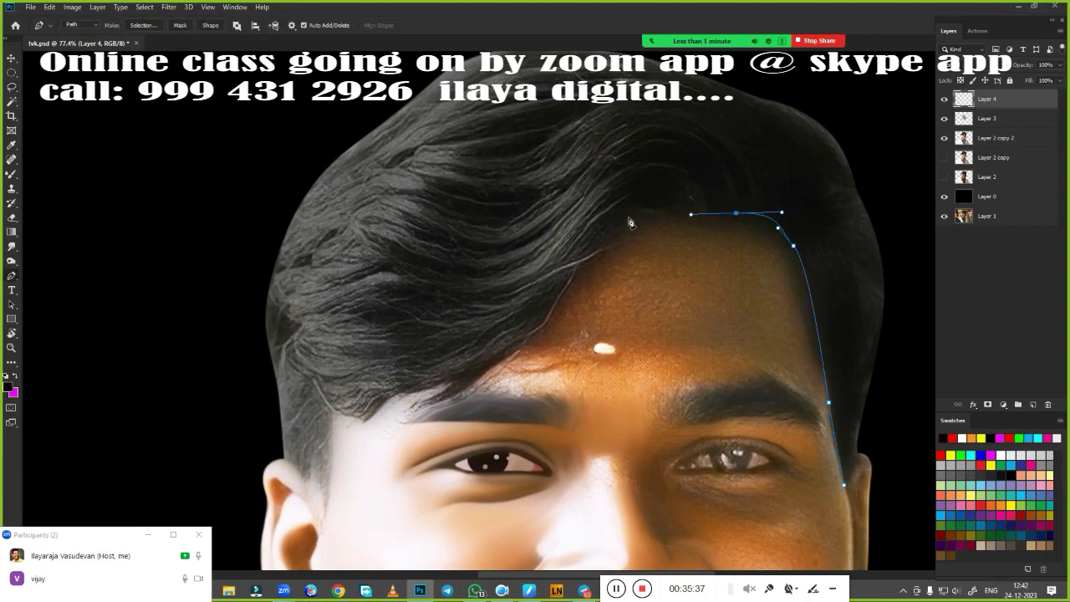
left_click_drag(626, 215, 606, 235)
Step: Continue the path down the left hairline and temple, closing it at the start point
left_click_drag(577, 269, 563, 300)
left_click_drag(512, 351, 489, 365)
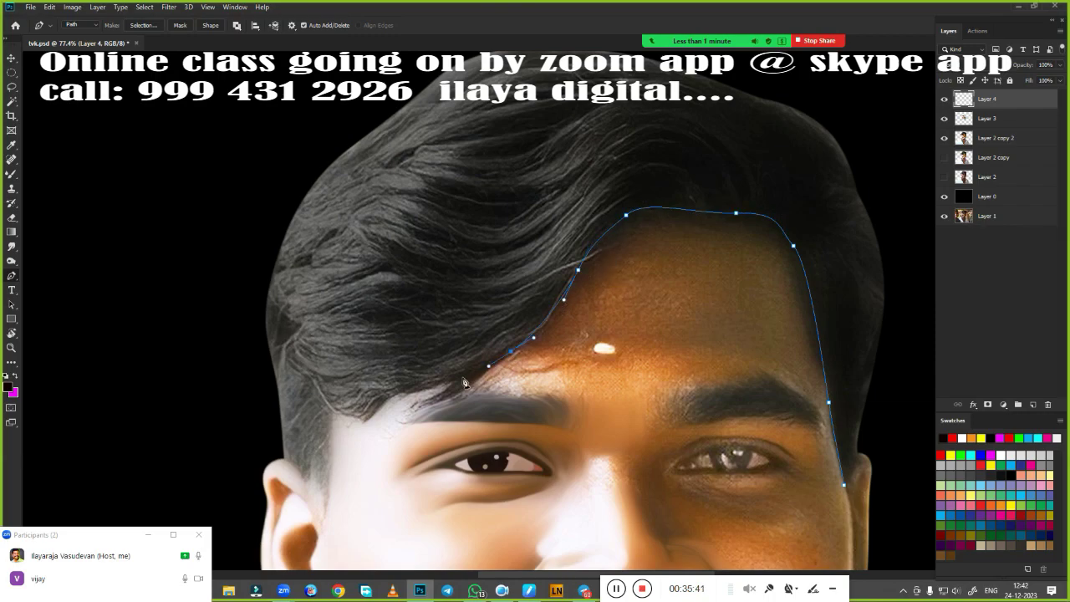
left_click_drag(435, 393, 399, 401)
left_click(394, 395)
left_click(368, 419)
left_click(337, 410)
left_click_drag(330, 439, 330, 466)
left_click(333, 547)
left_click(842, 483)
Step: Convert the forehead path into a selection and feather it
key("ctrl+Return")
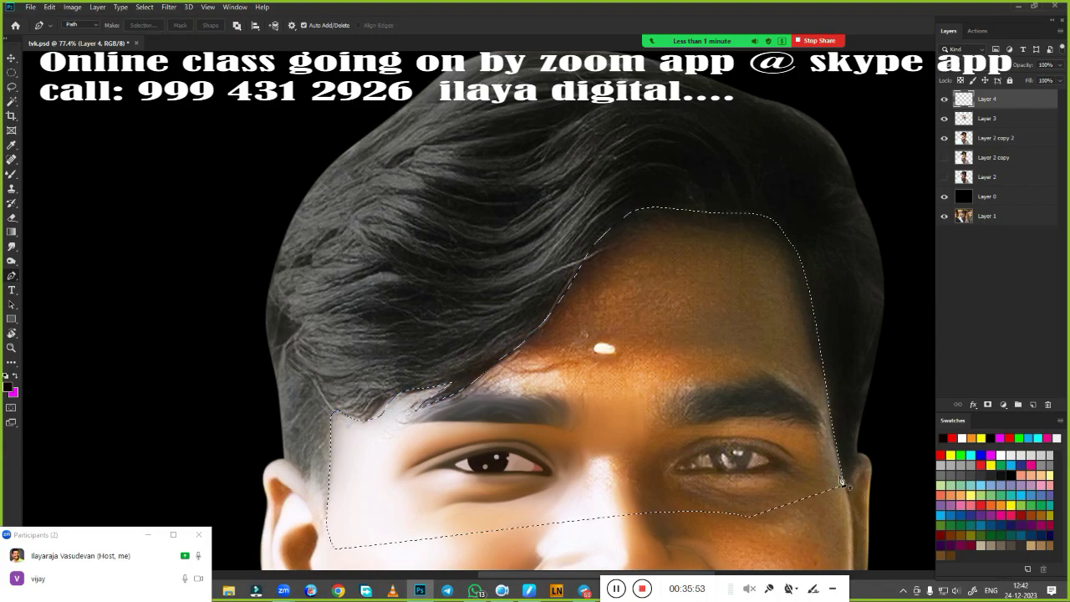
key("shift+F6")
key("Return")
scroll(543, 452, "up", 3)
scroll(656, 320, "down", 2)
Step: Smooth and brighten the skin along the left brow and hairline with the Mixer Brush
key("b")
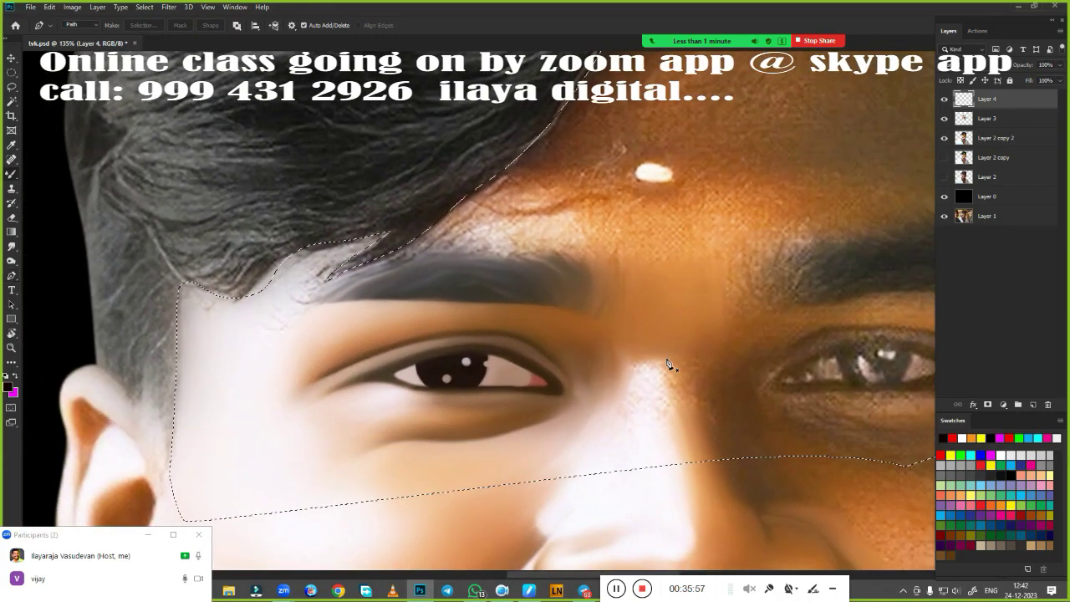
mouse_move(184, 418)
left_mouse_down()
mouse_move(186, 289)
mouse_move(368, 251)
left_mouse_up()
left_click_drag(301, 280, 384, 238)
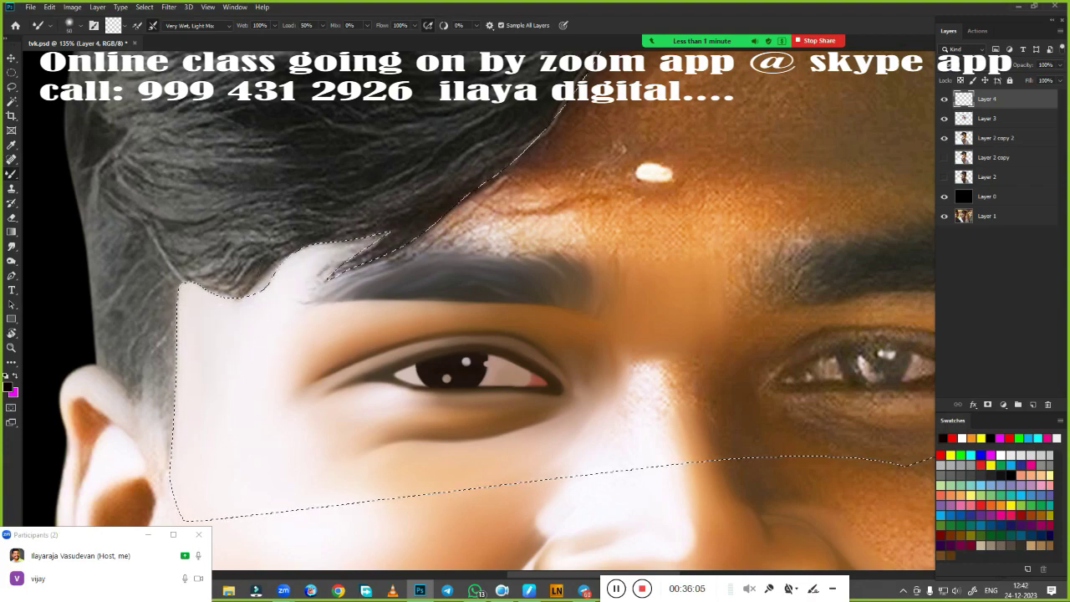
left_click_drag(301, 280, 388, 236)
left_click_drag(297, 284, 392, 234)
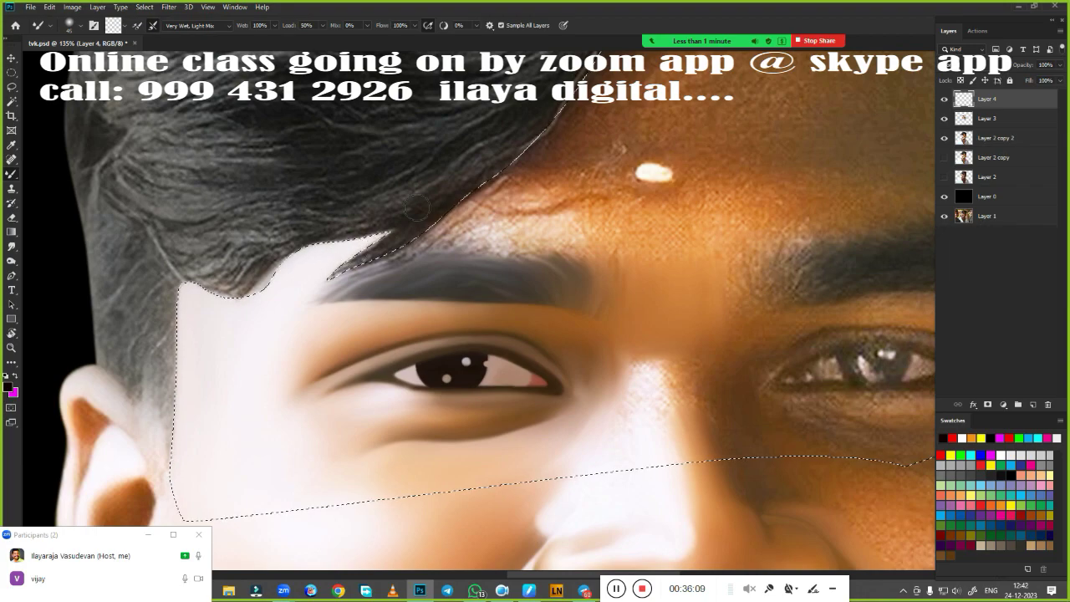
mouse_move(466, 218)
left_mouse_down()
mouse_move(401, 246)
mouse_move(493, 239)
left_mouse_up()
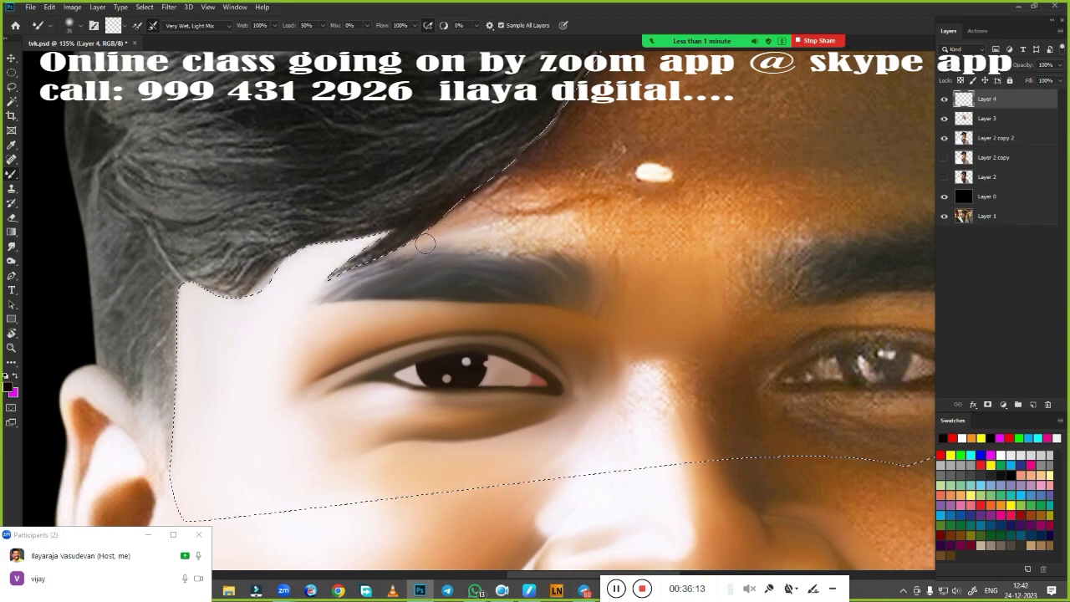
mouse_move(413, 247)
left_mouse_down()
mouse_move(447, 241)
mouse_move(330, 276)
mouse_move(331, 288)
mouse_move(339, 271)
left_mouse_up()
Step: Blend the hairline edge into the forehead skin with the Smudge tool
left_click_drag(543, 138, 348, 373)
left_click(12, 246)
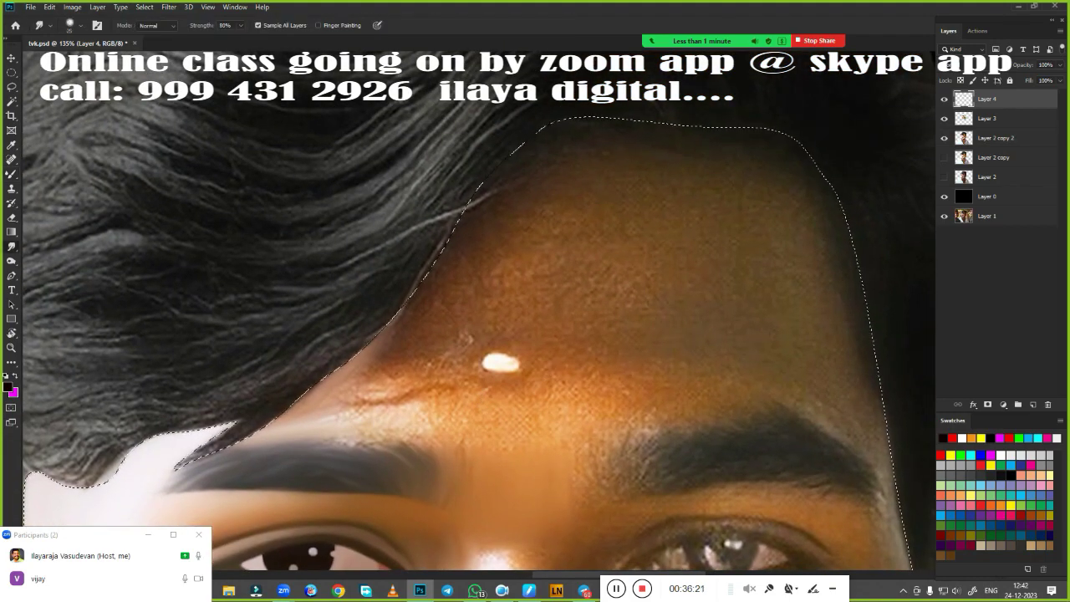
left_click_drag(442, 242, 309, 393)
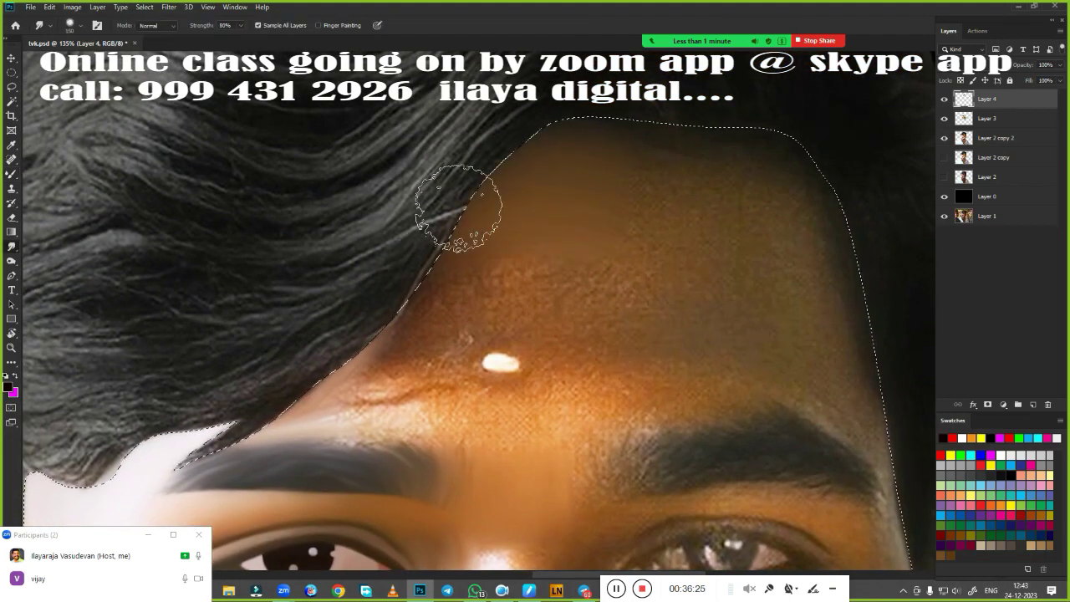
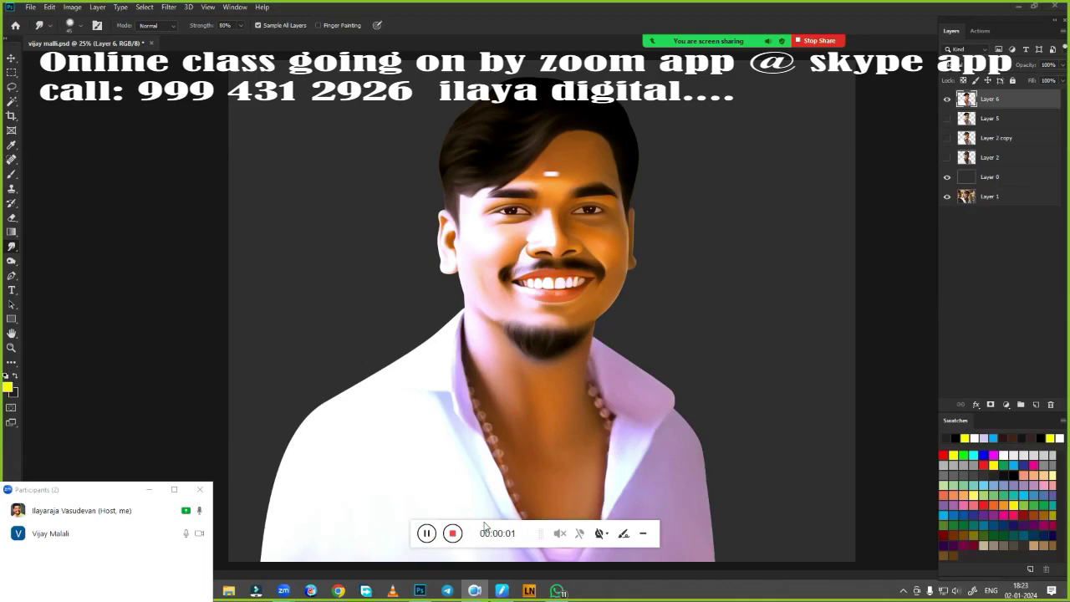
Step: Toggle layer visibility to compare the editing stages, then add a new empty layer on top
left_click_drag(484, 524, 675, 579)
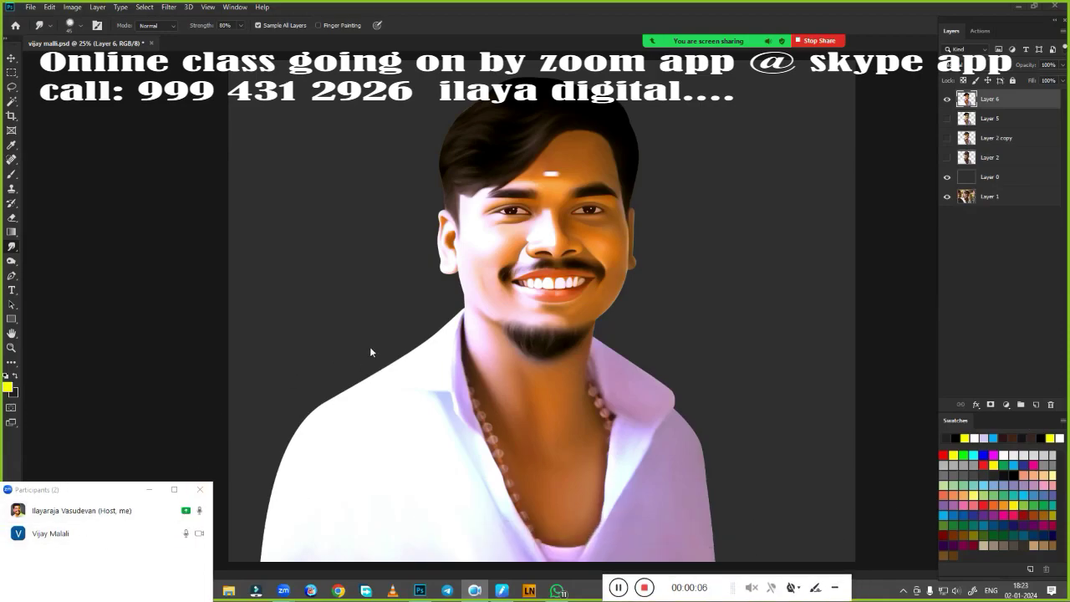
left_click(946, 98)
left_click(947, 178)
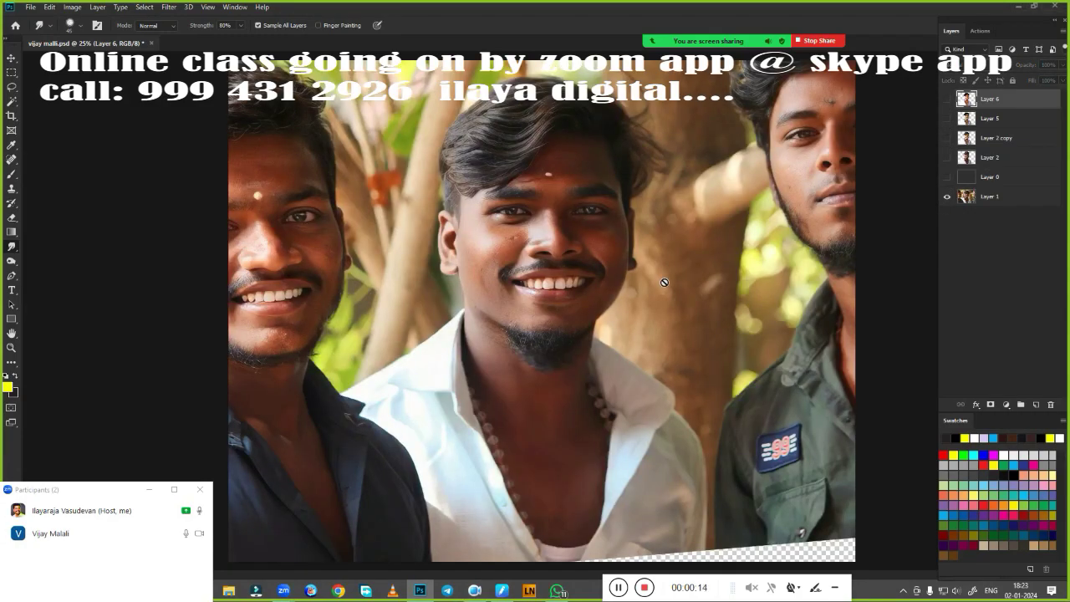
left_click(947, 177)
left_click(947, 157)
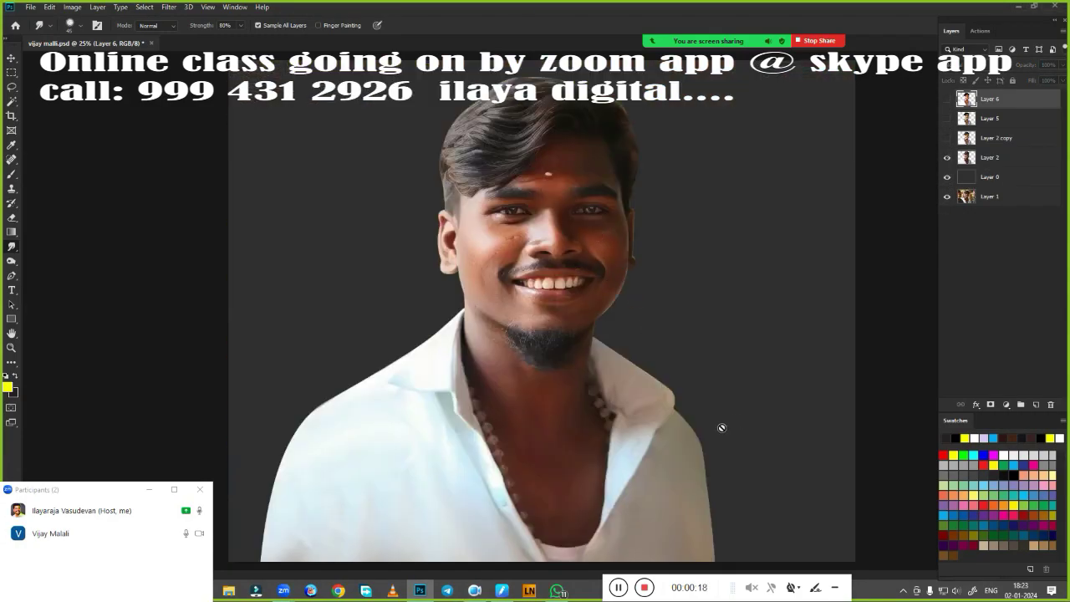
left_click(947, 138)
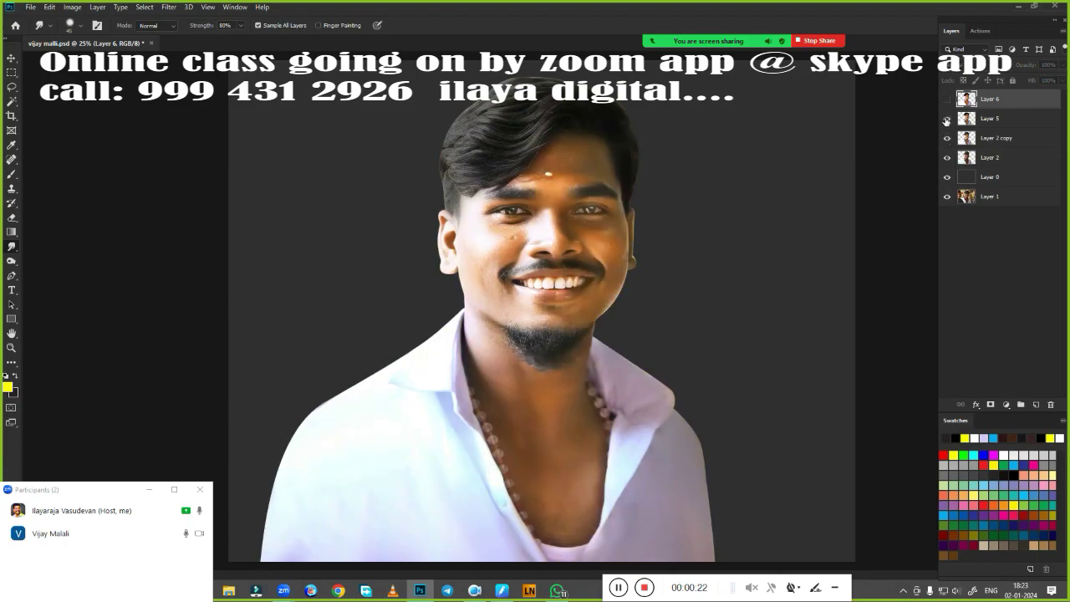
left_click(946, 119)
left_click(946, 98)
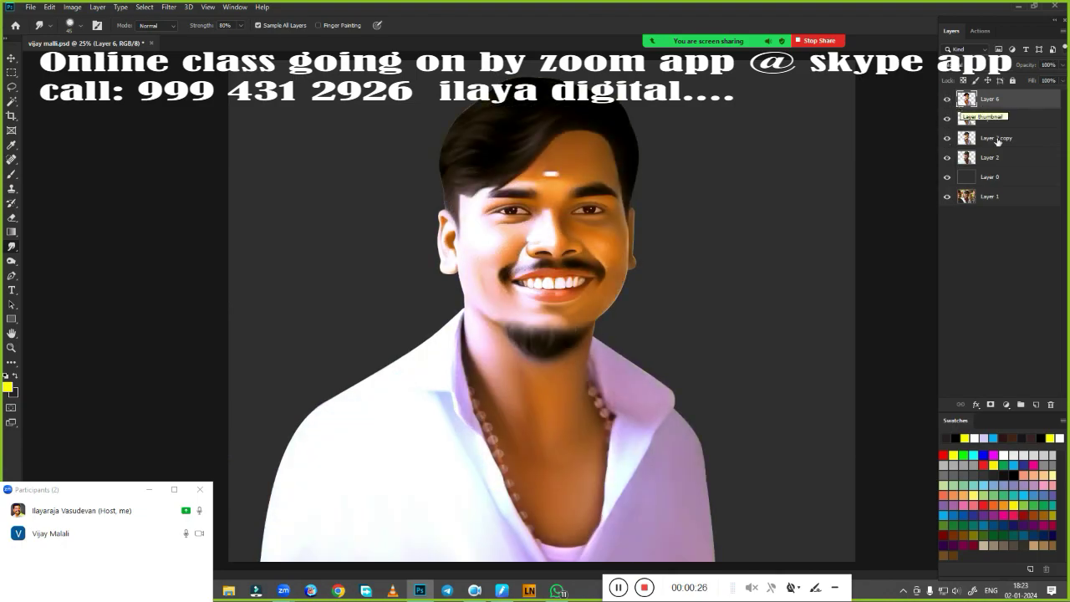
left_click(1036, 404)
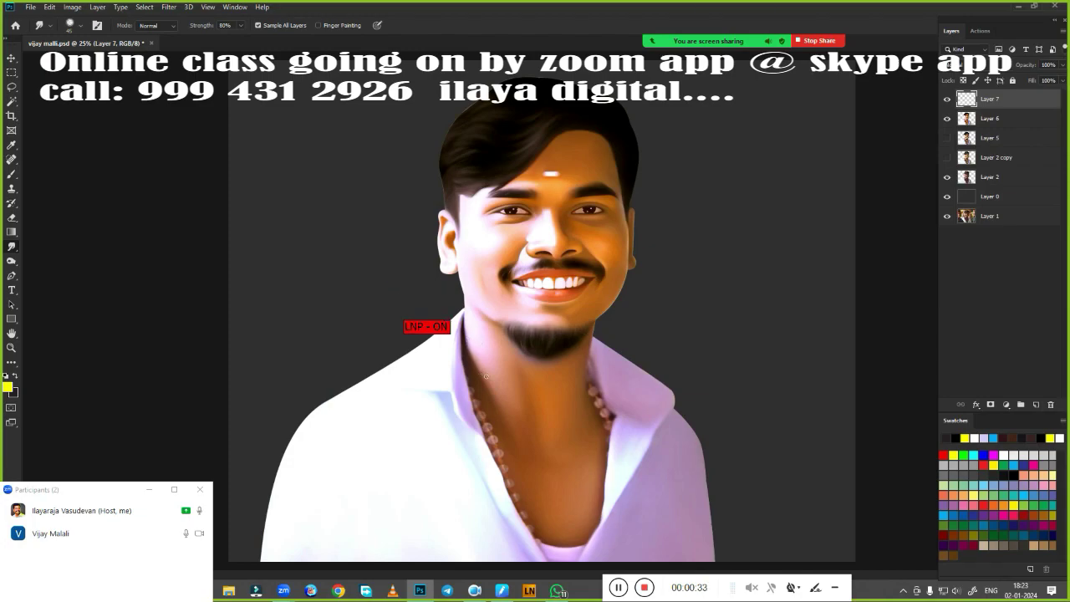
Step: Set the Huion Digital Pen pressure curve for Photoshop to the Hard preset
left_click(502, 590)
left_click(661, 125)
left_click(641, 166)
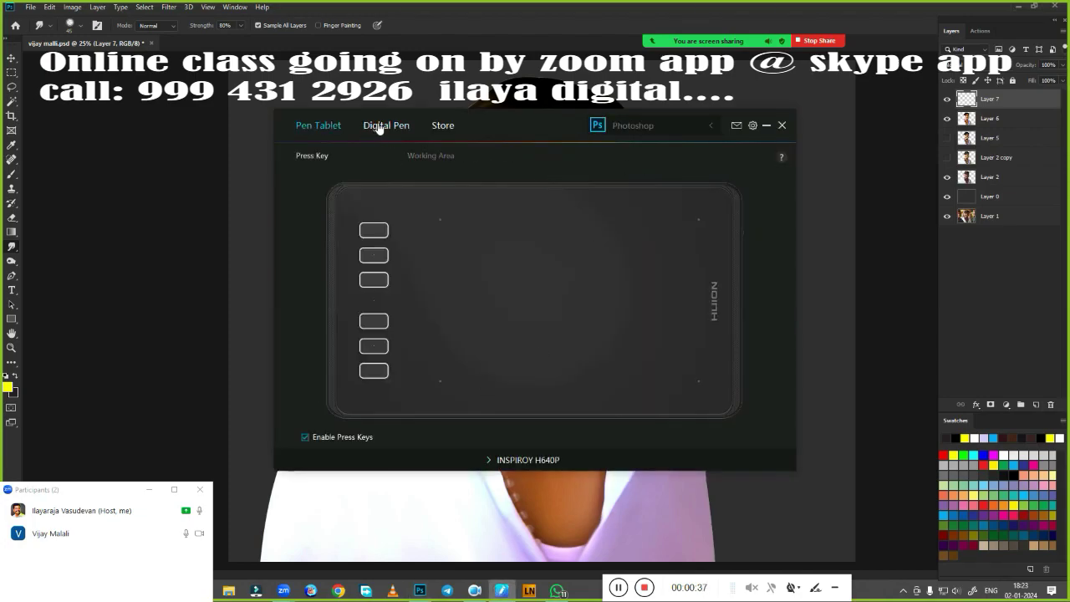
left_click(380, 125)
left_click(505, 372)
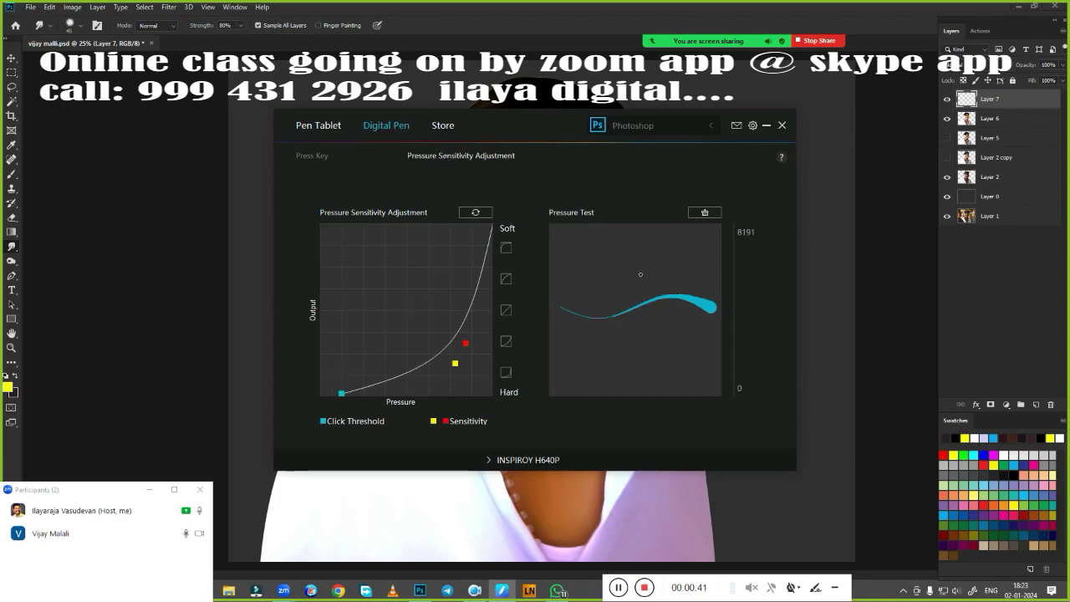
left_click(765, 125)
scroll(548, 267, "up", 3)
Step: Hide Layer 6, zoom in on the hair, and pick light blue from Swatches
scroll(530, 437, "up", 2)
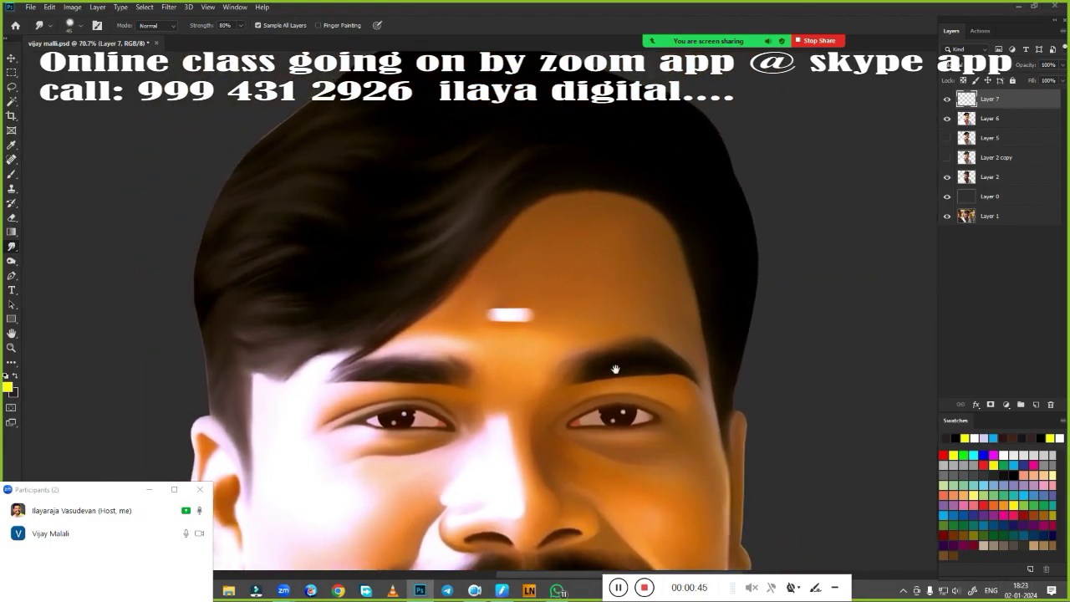
scroll(546, 339, "up", 1)
left_click(947, 118)
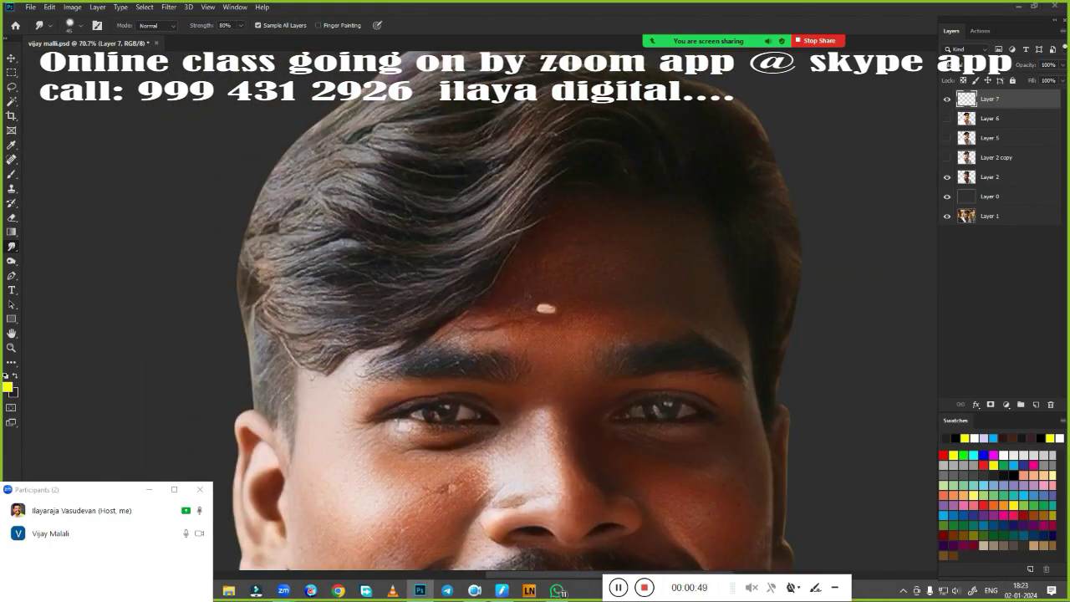
scroll(517, 291, "down", 2)
scroll(535, 293, "up", 3)
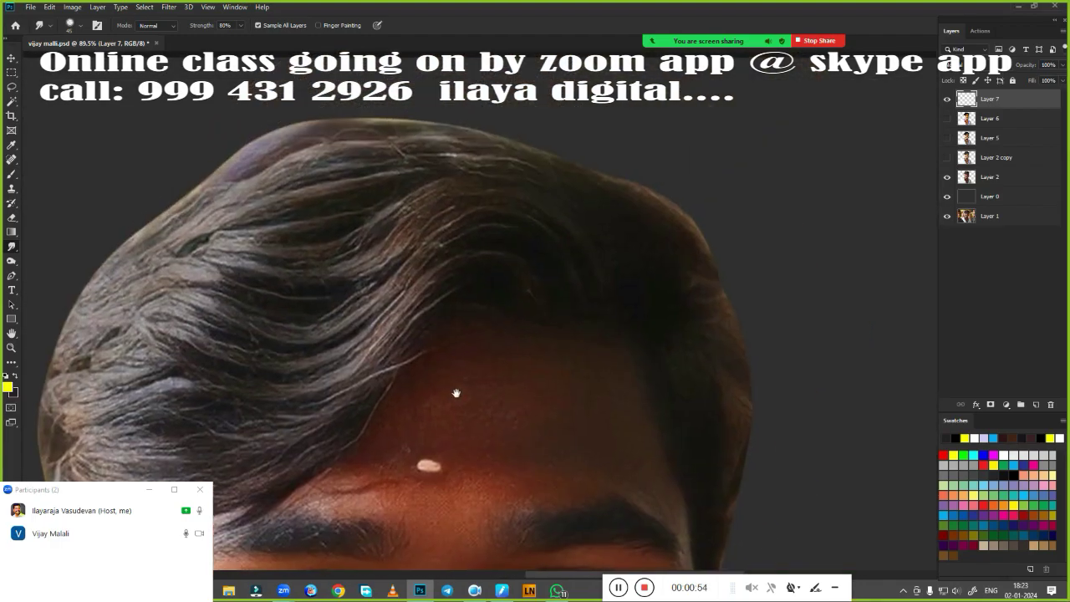
scroll(556, 296, "up", 2)
left_click(1008, 462)
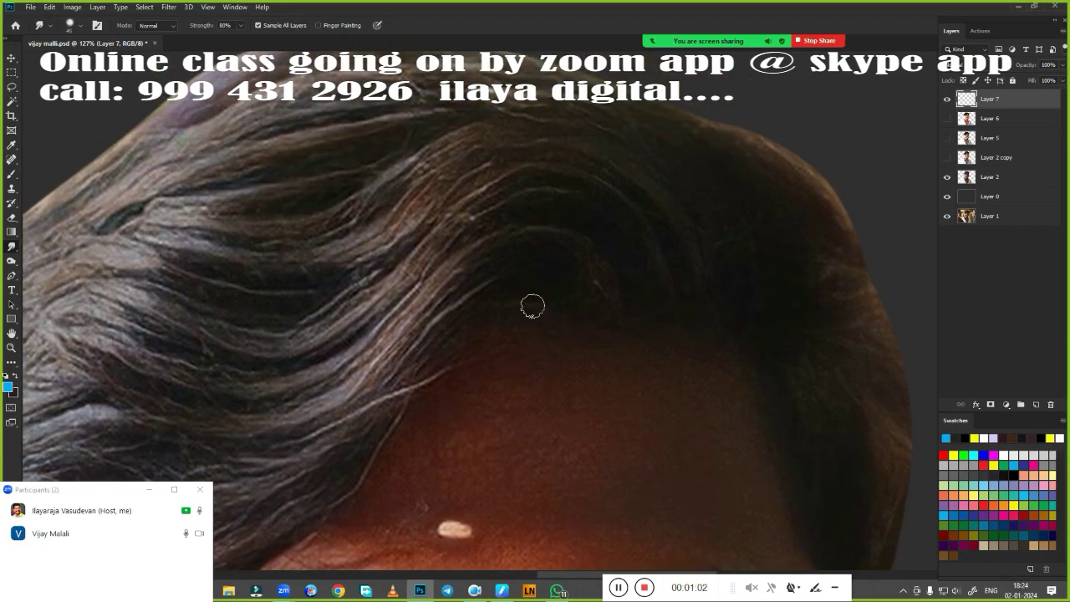
Step: Choose a hair-strand brush and paint three curved blue strand strokes across the hair
right_click(530, 304)
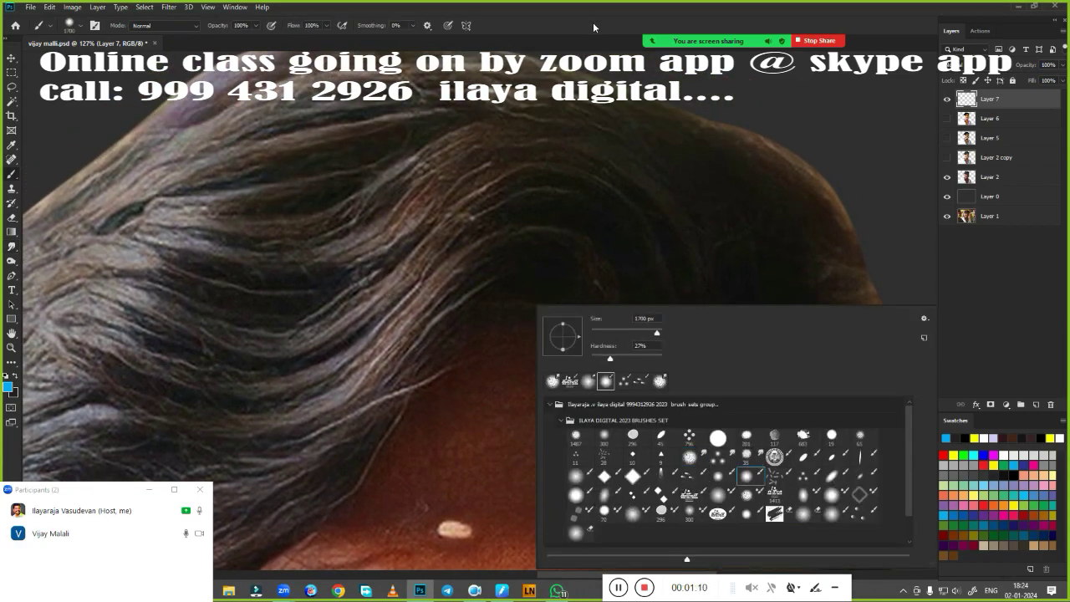
left_click(834, 475)
left_click(581, 25)
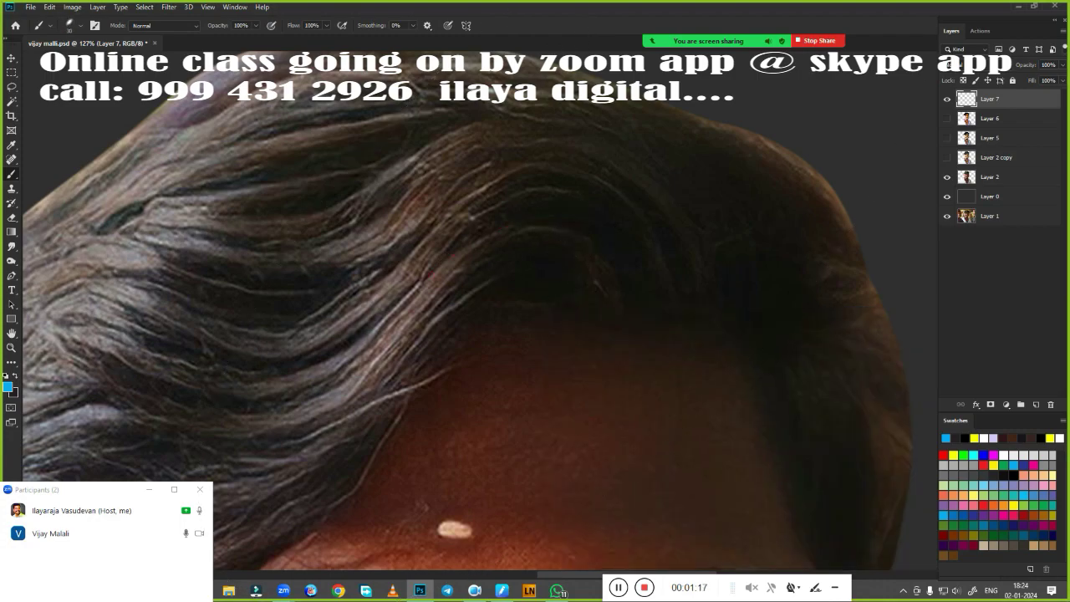
left_click_drag(410, 255, 681, 263)
left_click_drag(451, 224, 652, 292)
left_click_drag(568, 254, 372, 284)
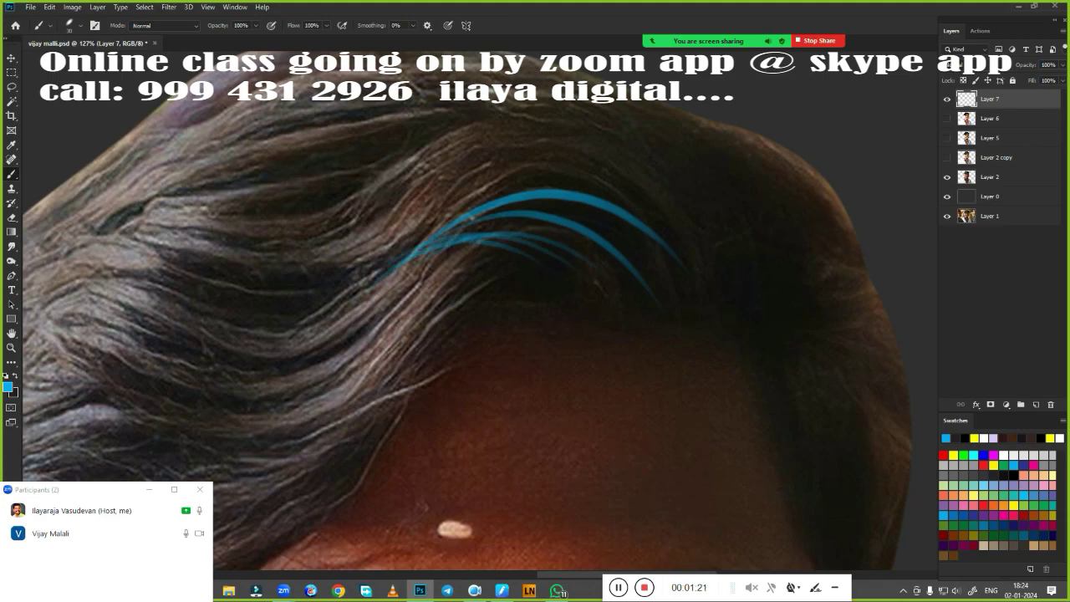
key("ctrl+alt+f")
key("Escape")
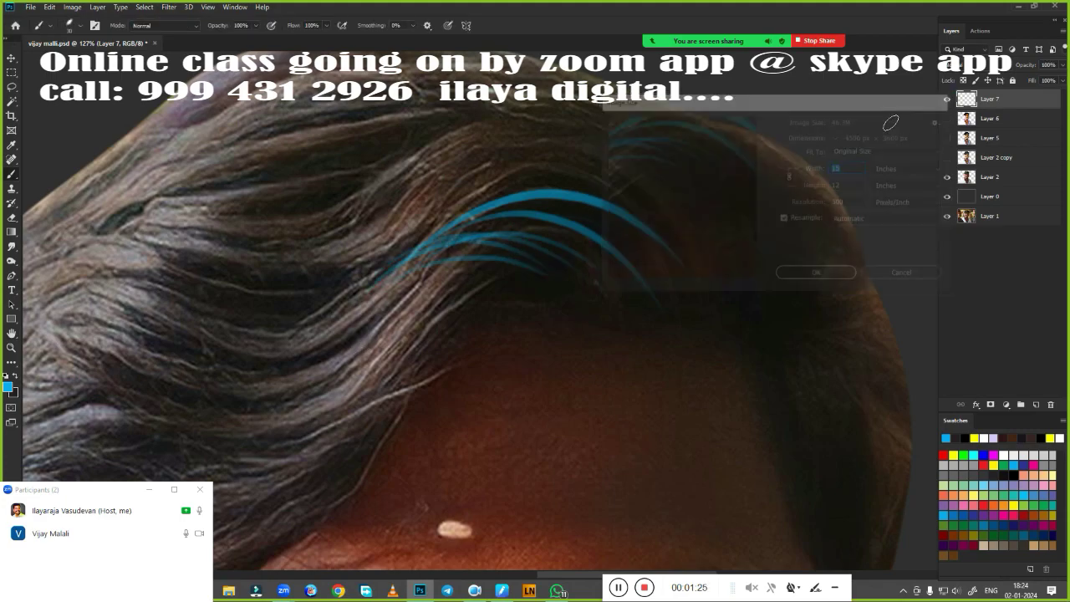
Step: Try several different strand brushes, painting blue test arcs across the hair
right_click(408, 249)
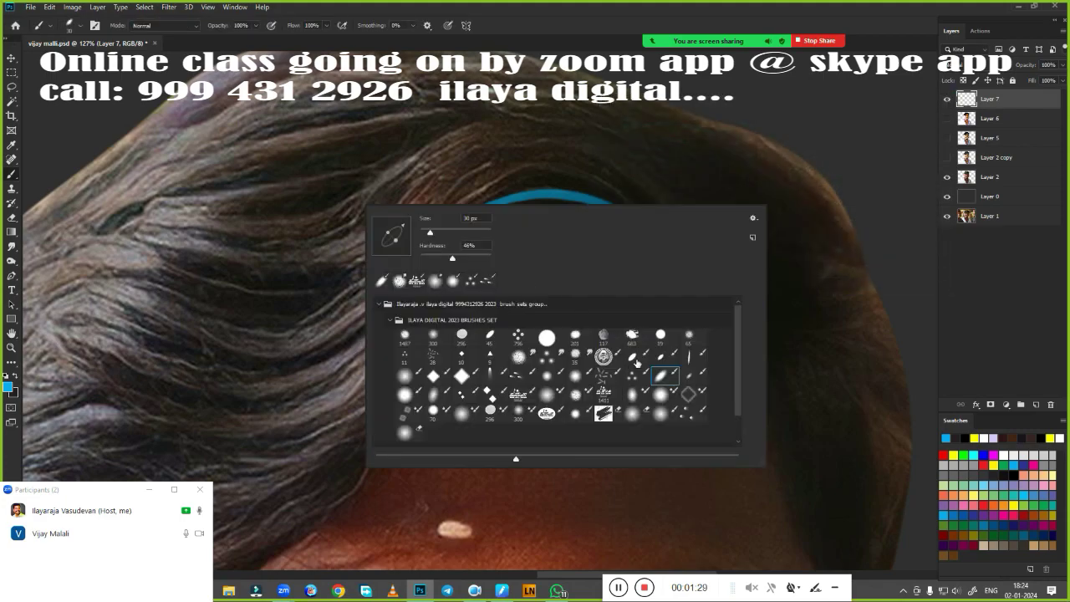
double_click(701, 373)
right_click(405, 247)
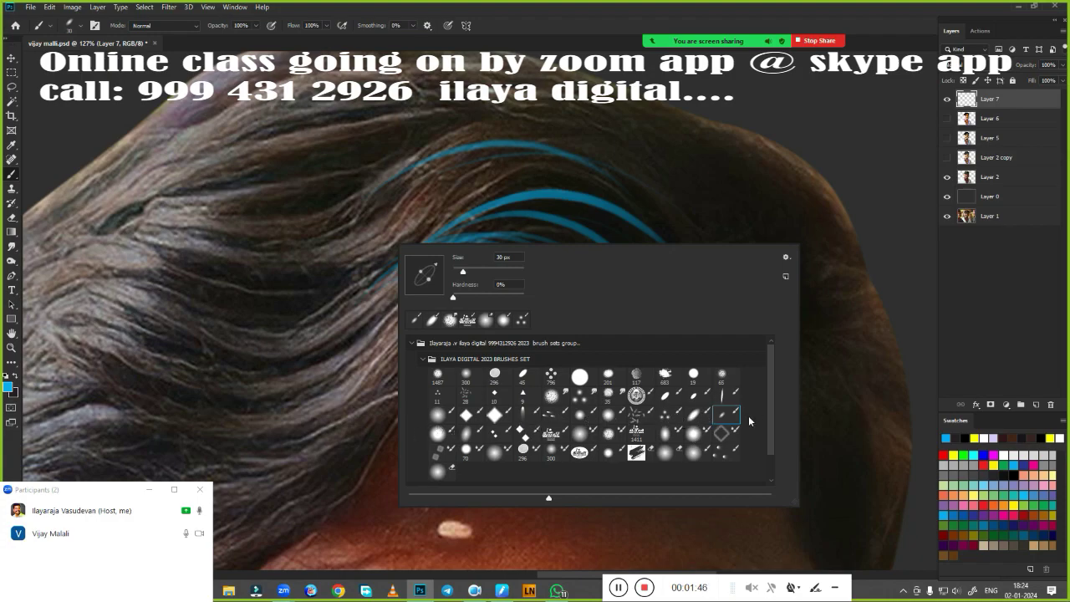
double_click(722, 413)
left_click_drag(614, 148, 359, 163)
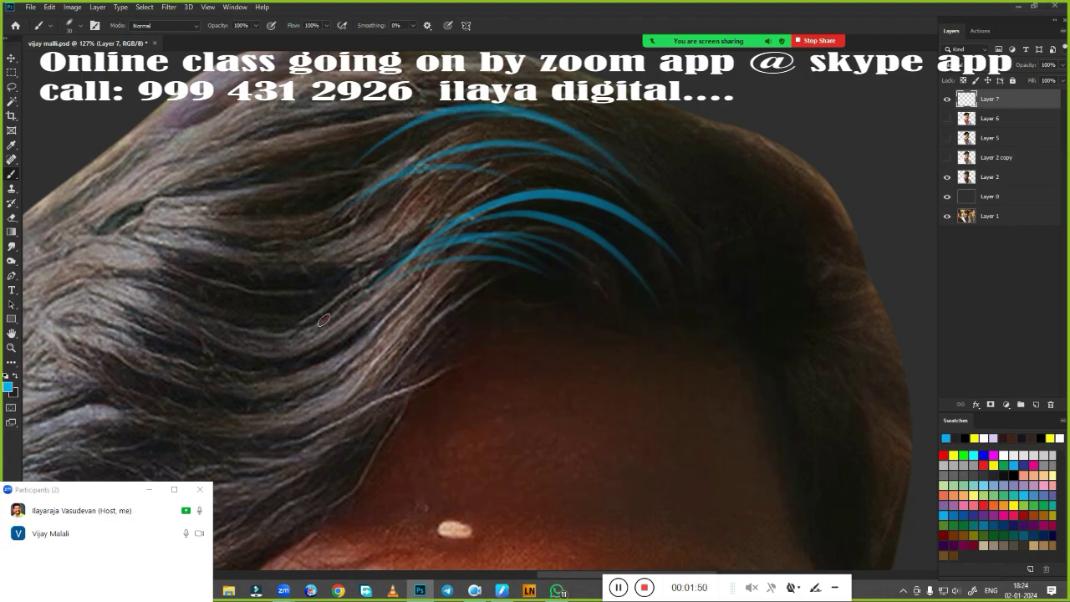
right_click(513, 307)
double_click(613, 481)
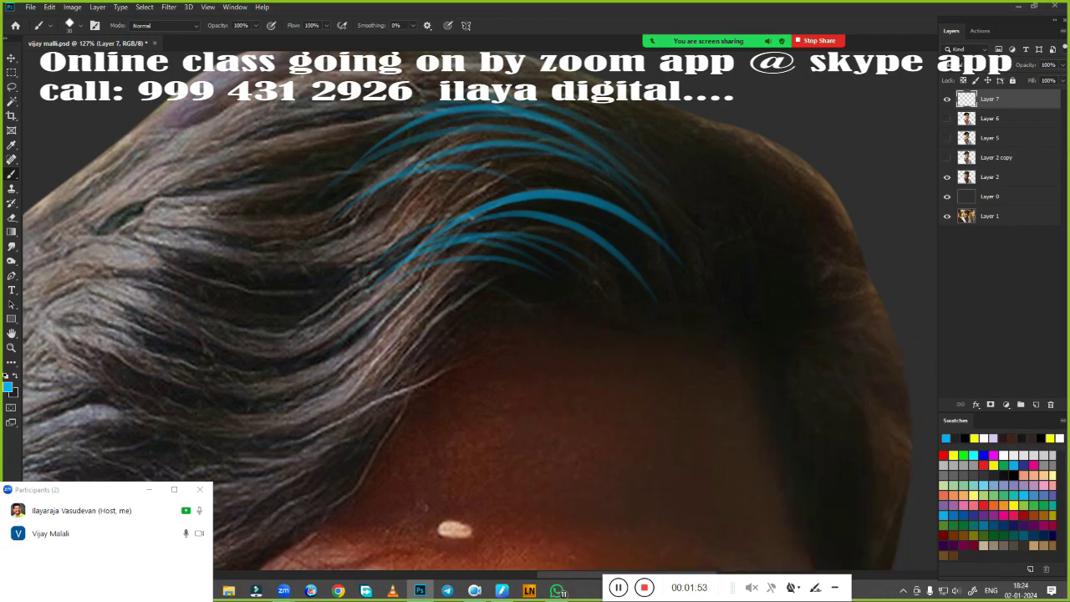
left_click_drag(376, 368, 196, 267)
left_click_drag(430, 363, 618, 293)
Step: Paint several more long blue test strands sweeping across the hair
right_click(537, 311)
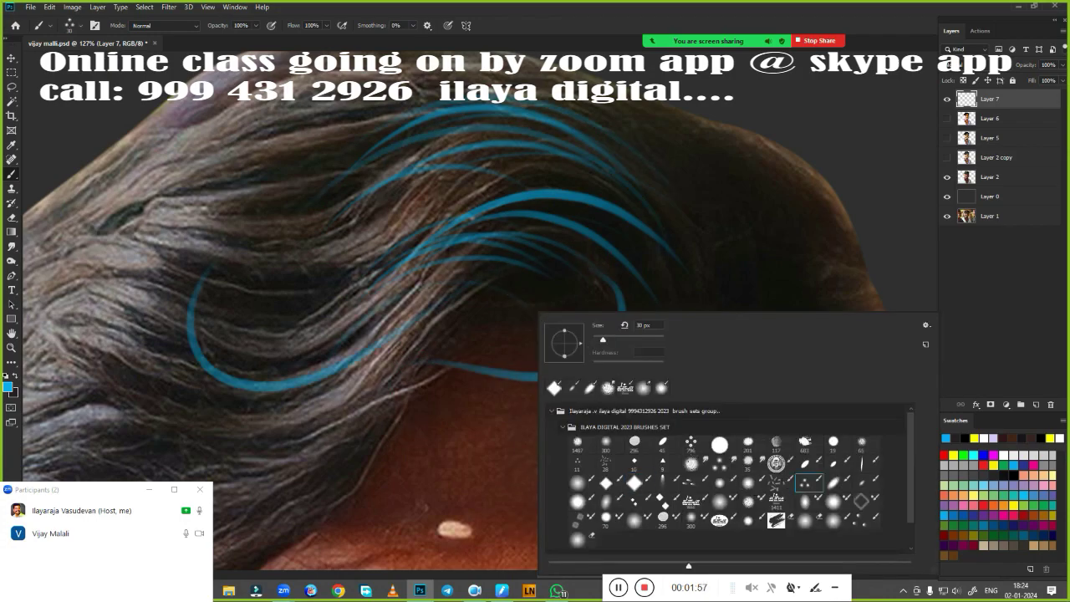
key("Escape")
left_click_drag(727, 301, 551, 188)
left_click_drag(665, 351, 456, 292)
right_click(543, 297)
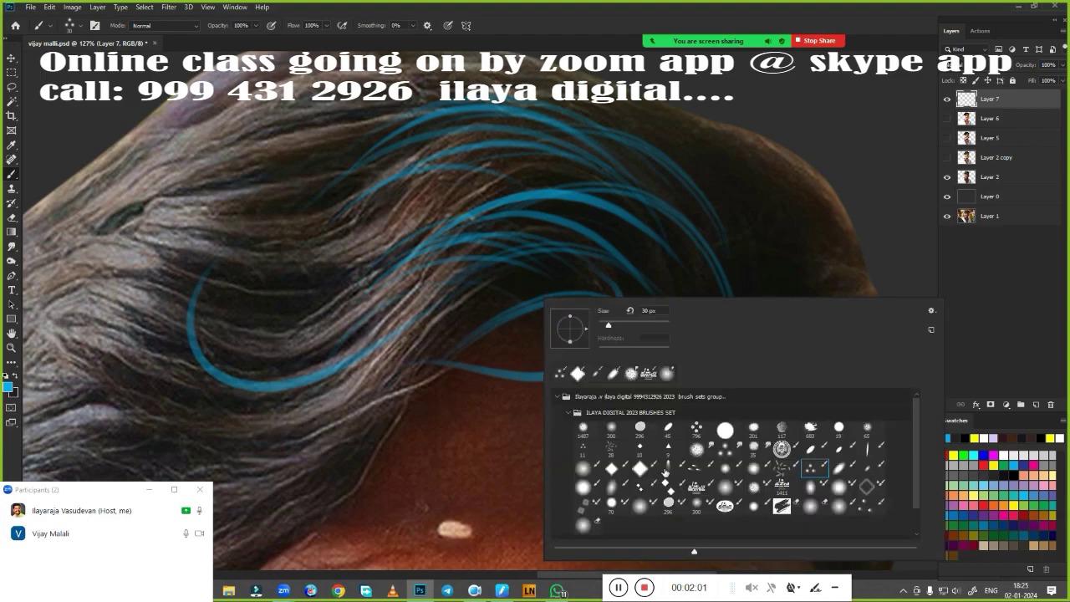
key("Escape")
left_click_drag(523, 75, 760, 209)
left_click_drag(769, 251, 535, 105)
left_click_drag(727, 259, 376, 167)
left_click_drag(371, 250, 643, 321)
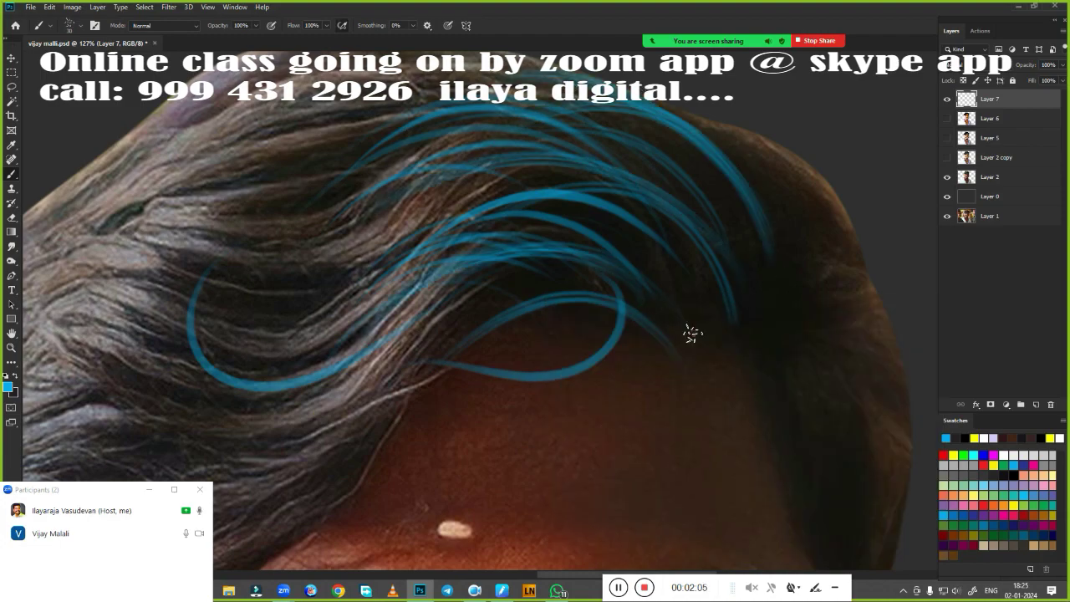
left_click_drag(430, 267, 647, 359)
Step: Clear the blue test strokes and draw one faint thin blue curve near the top
key("Delete")
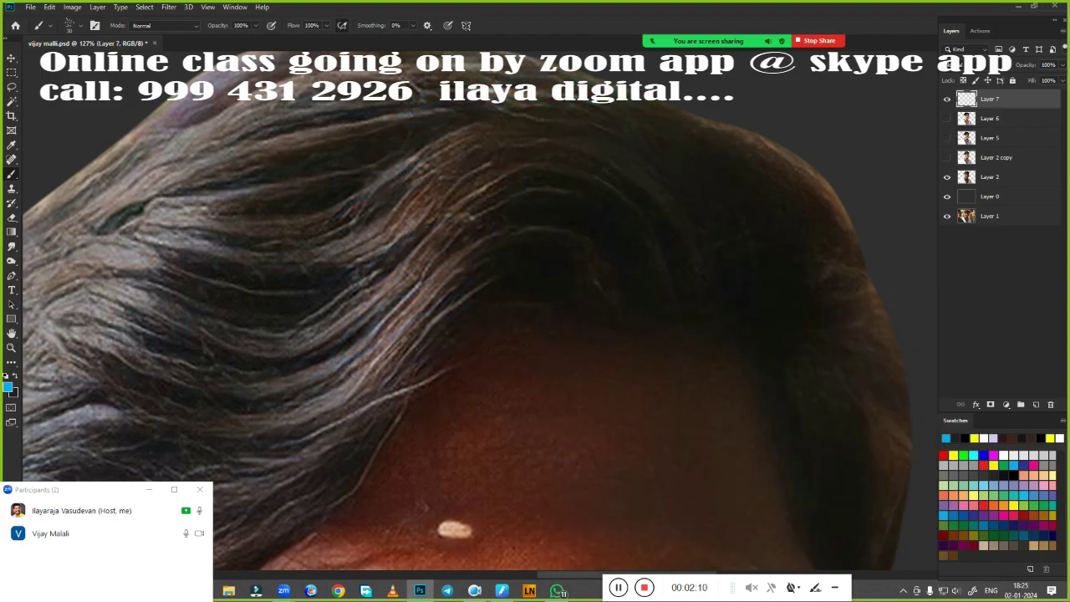
right_click(644, 283)
key("Escape")
left_click_drag(489, 157, 710, 263)
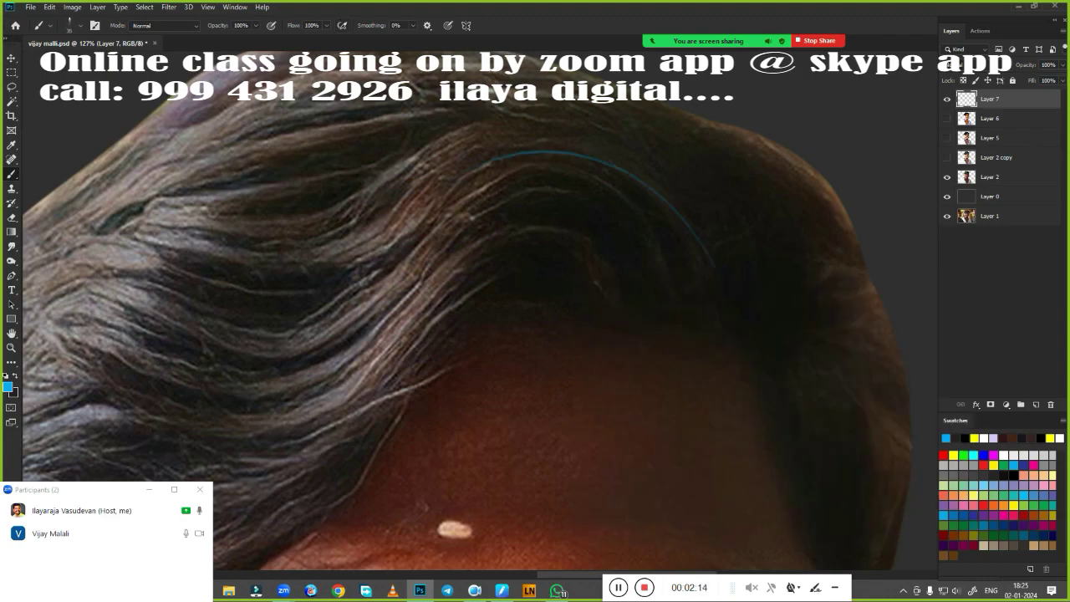
Step: Paint three thick blue strands across the hair, then clear them
left_click_drag(426, 246, 650, 279)
left_click_drag(480, 222, 594, 192)
mouse_move(498, 180)
left_mouse_down()
mouse_move(634, 256)
mouse_move(652, 238)
left_mouse_up()
key("Delete")
Step: Open Brush Settings and bring the forehead hair into view
key("F5")
key("F5")
scroll(453, 529, "down", 5)
scroll(552, 360, "up", 6)
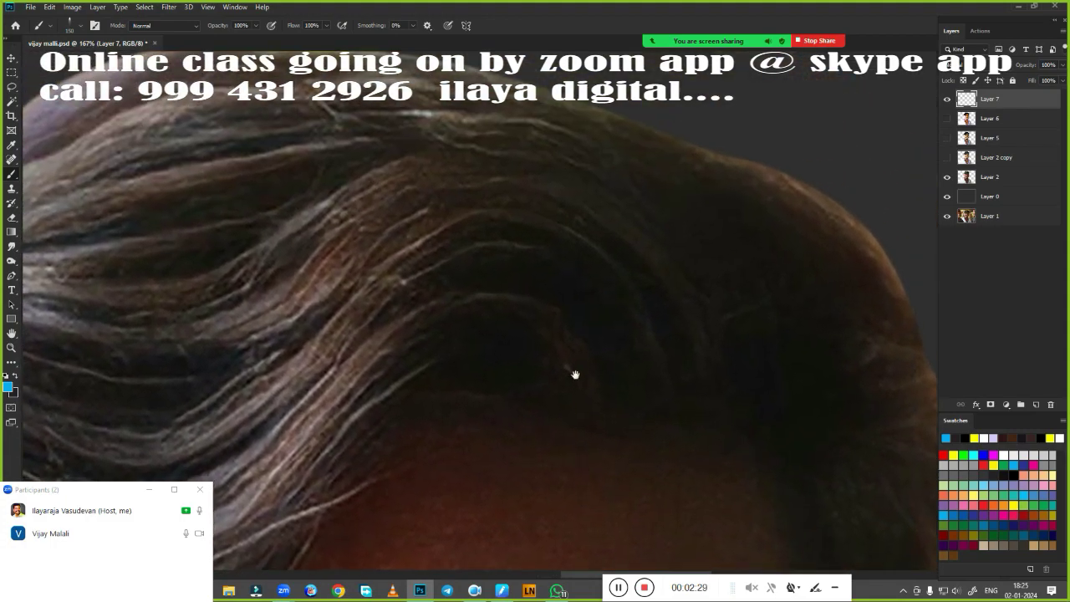
left_click_drag(605, 387, 549, 288)
scroll(548, 288, "up", 3)
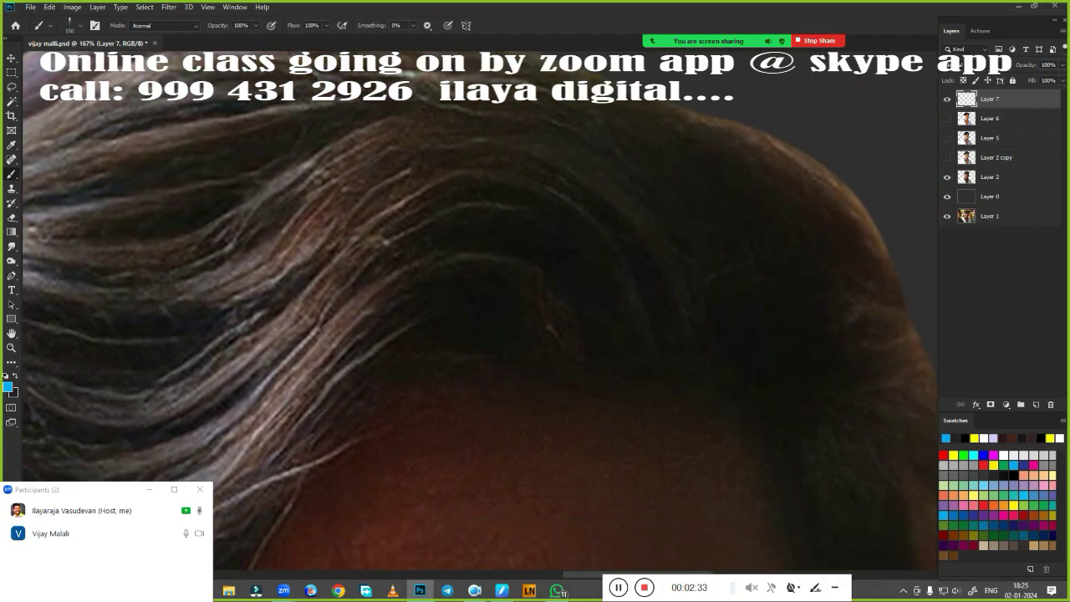
scroll(513, 292, "down", 2)
scroll(501, 429, "down", 2)
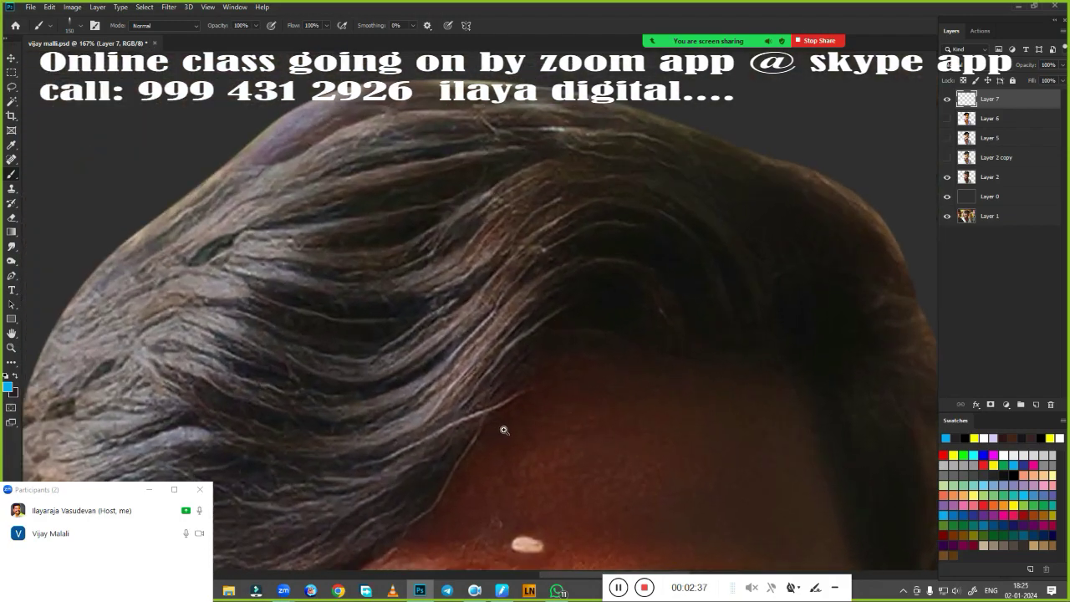
mouse_move(502, 430)
left_mouse_down()
mouse_move(564, 315)
mouse_move(426, 384)
left_mouse_up()
Step: Paint trial blue strands on the forehead hair, undoing strokes that come out too thick
left_click_drag(508, 209, 308, 473)
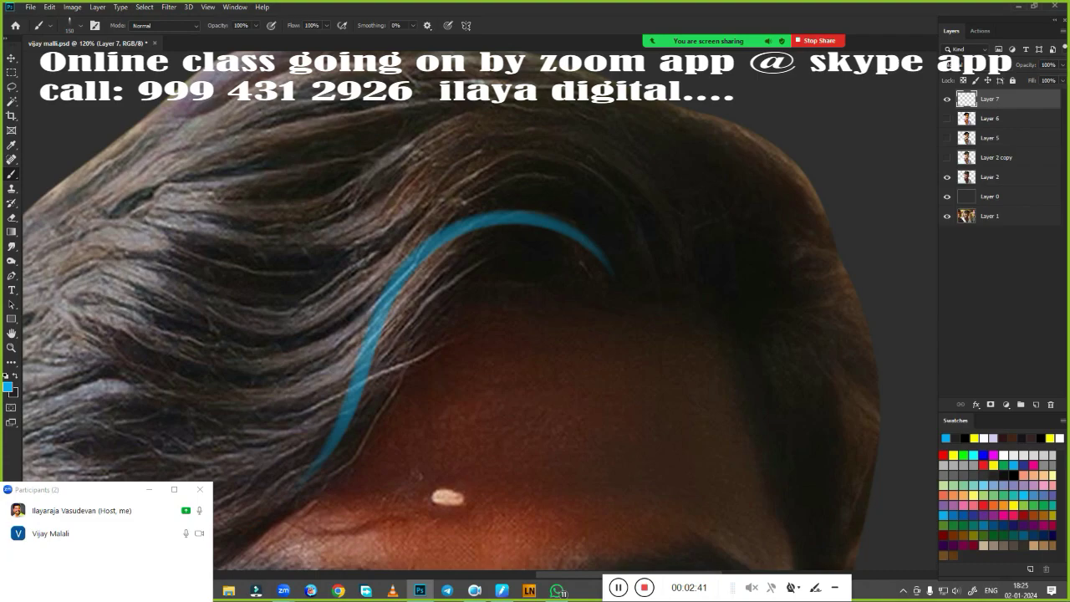
key("ctrl+z")
scroll(554, 321, "up", 2)
scroll(554, 321, "left", 2)
scroll(644, 346, "up", 2)
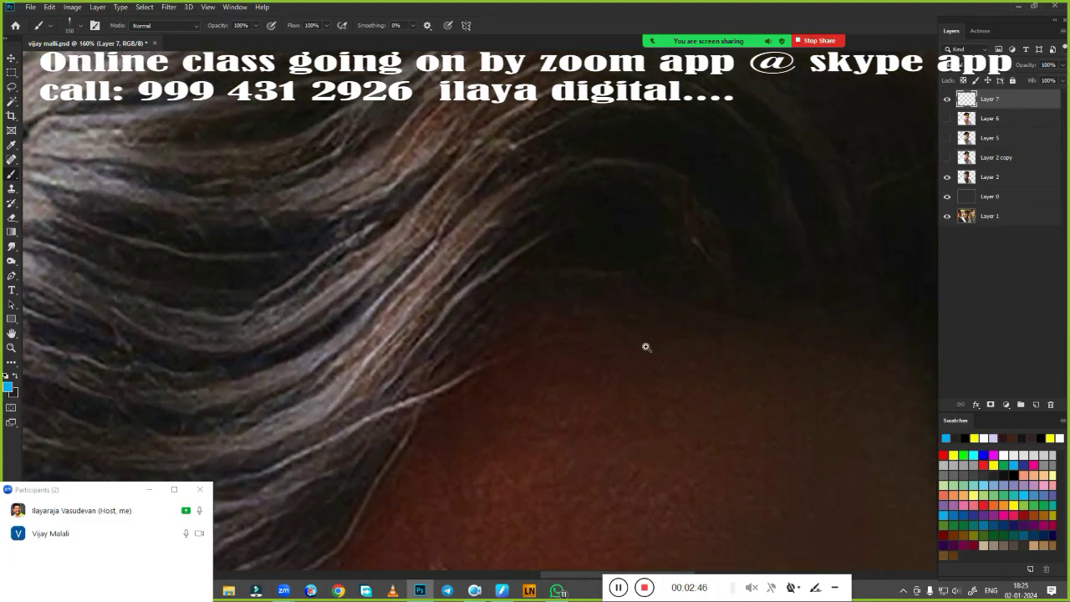
scroll(645, 346, "up", 1)
scroll(649, 303, "up", 1)
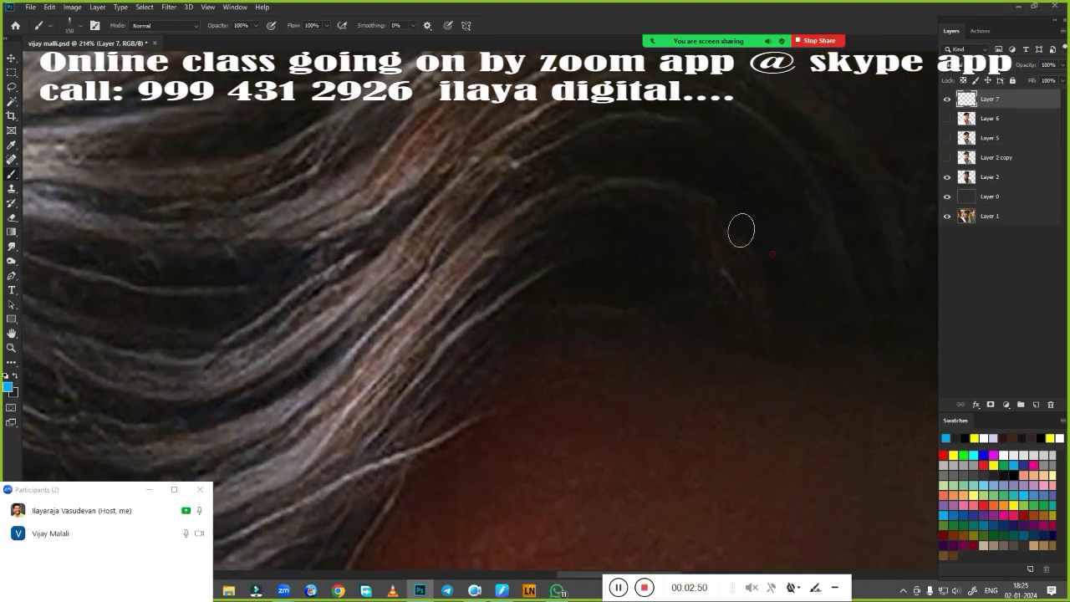
left_click_drag(741, 231, 458, 242)
key("ctrl+z")
left_click_drag(428, 346, 744, 247)
left_click_drag(665, 375, 535, 403)
key("ctrl+z")
left_click_drag(297, 364, 585, 276)
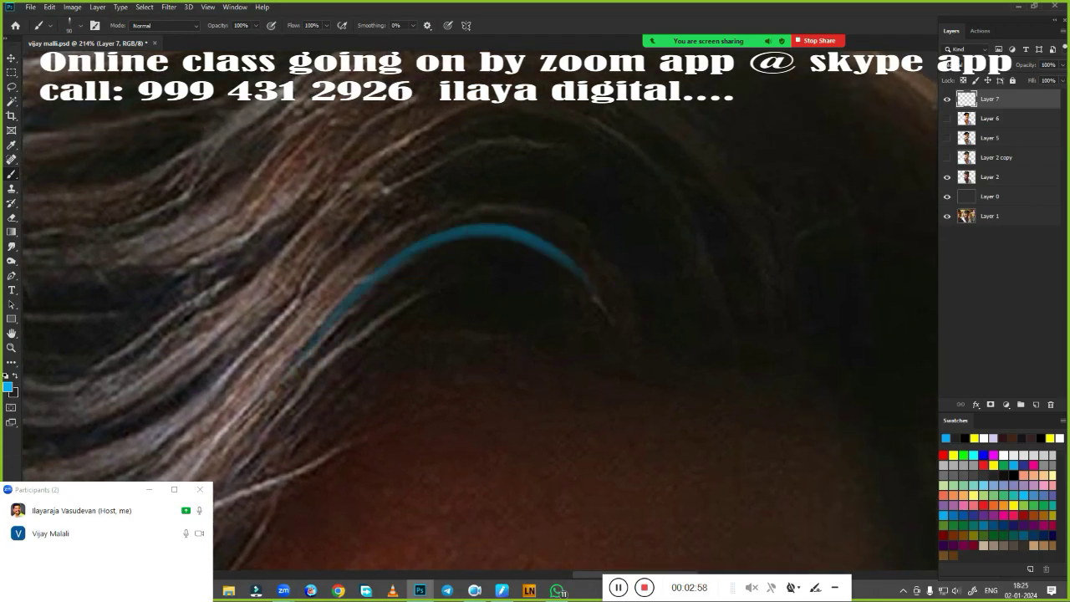
key("ctrl+z")
Step: Paint thinner blue arcs and stack several long strands along the upper hair
mouse_move(343, 311)
left_mouse_down()
mouse_move(599, 299)
mouse_move(645, 338)
left_mouse_up()
left_click_drag(437, 286, 653, 298)
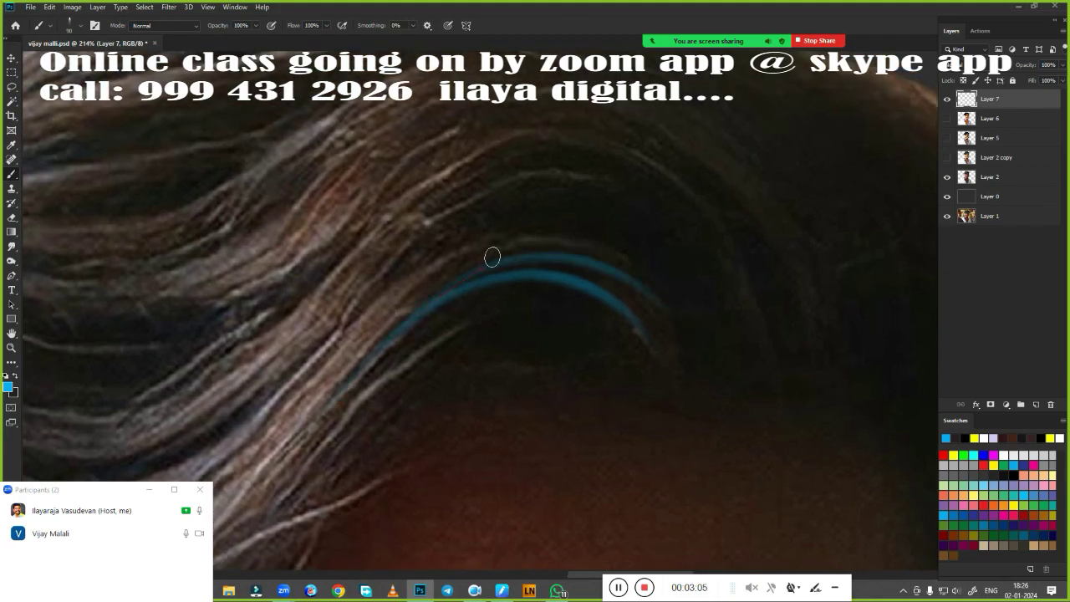
mouse_move(492, 257)
left_mouse_down()
mouse_move(675, 328)
mouse_move(716, 301)
left_mouse_up()
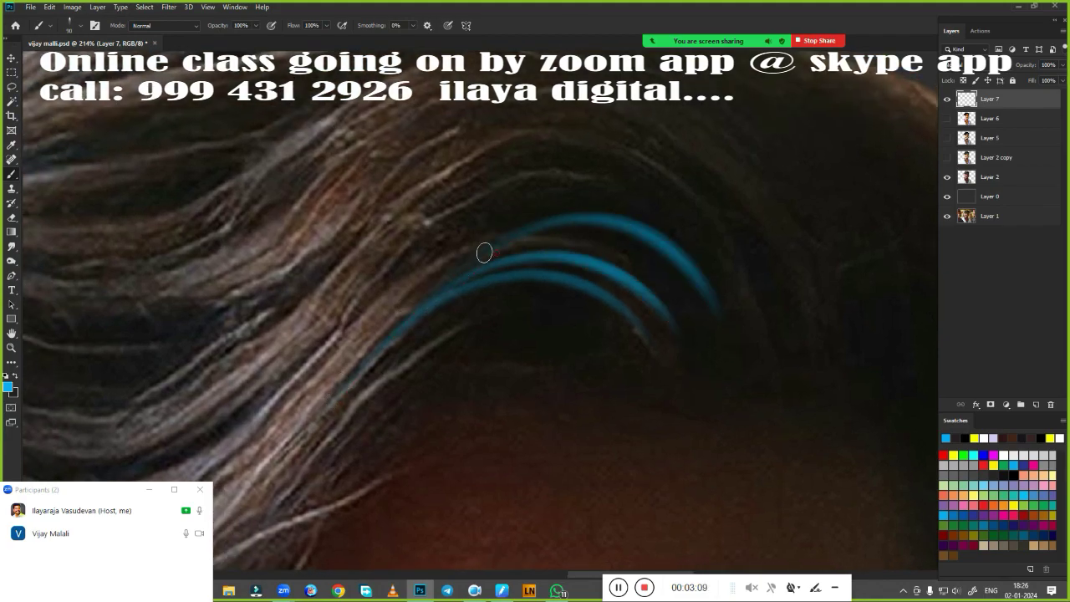
left_click_drag(484, 248, 695, 314)
left_click_drag(461, 275, 686, 338)
left_click_drag(609, 396, 438, 470)
left_click_drag(260, 316, 612, 417)
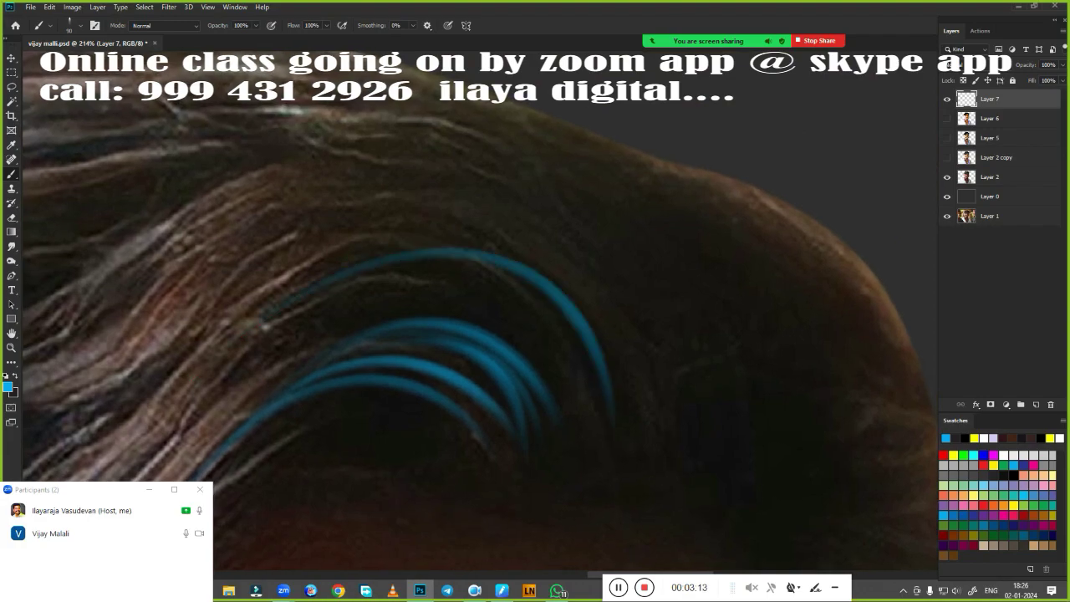
left_click_drag(349, 260, 661, 389)
left_click_drag(418, 244, 632, 344)
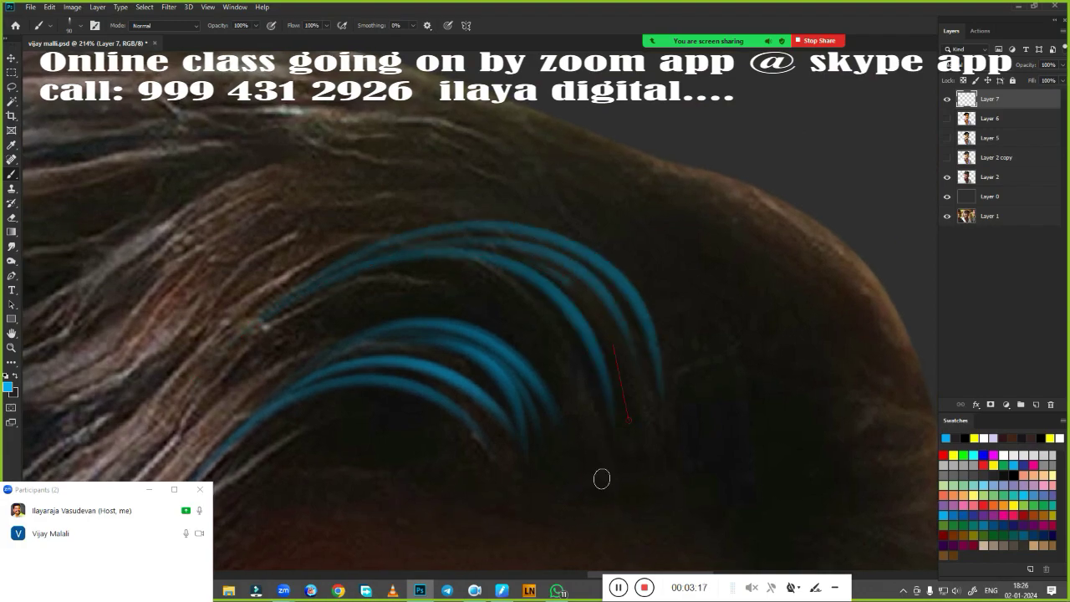
left_click_drag(477, 251, 628, 411)
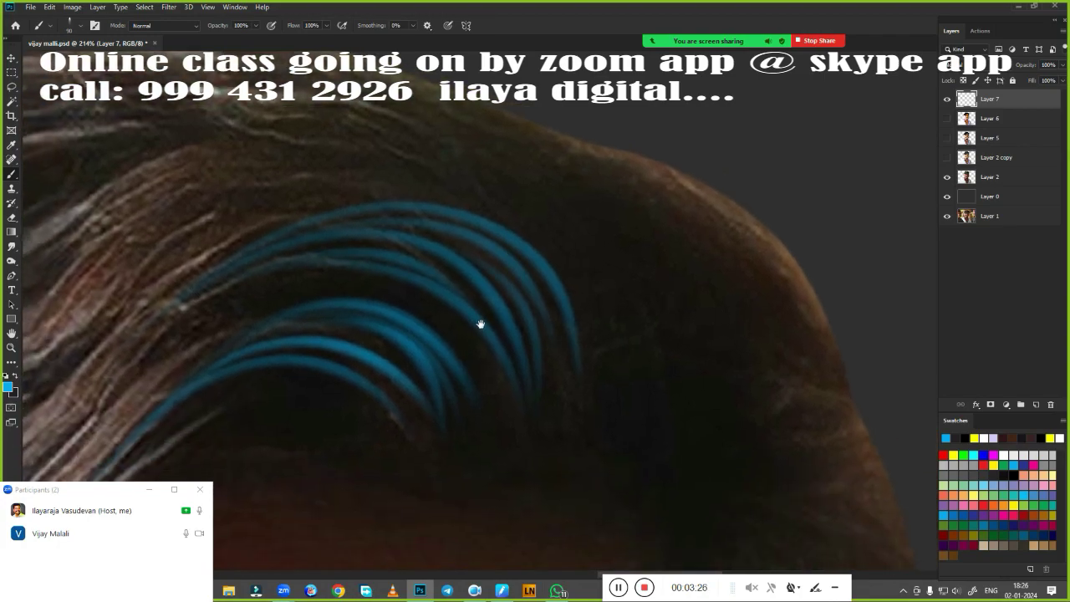
Step: Add long blue strands on the right hair and fill the gaps between them
left_click_drag(559, 328, 726, 359)
left_click_drag(271, 317, 578, 197)
left_click_drag(310, 301, 564, 208)
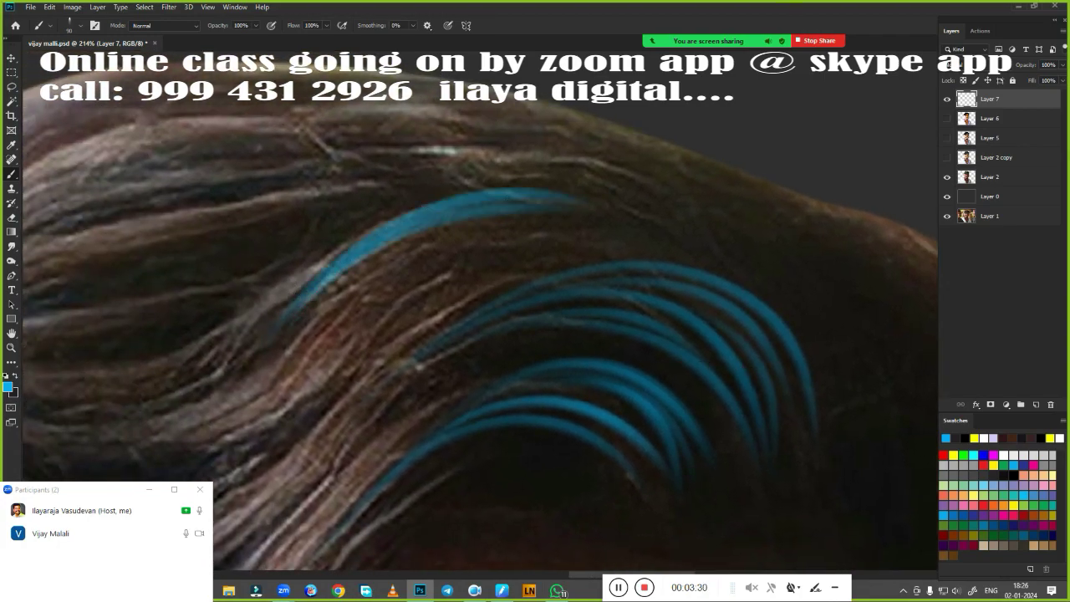
left_click_drag(453, 301, 95, 287)
left_click_drag(363, 200, 610, 368)
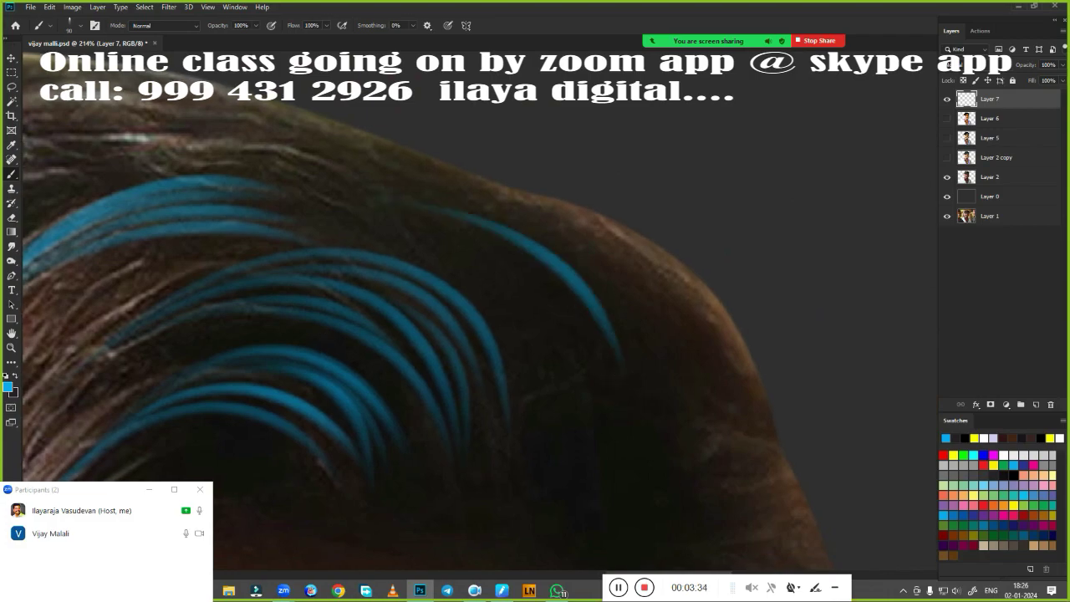
mouse_move(480, 233)
left_mouse_down()
mouse_move(569, 378)
mouse_move(551, 364)
left_mouse_up()
left_click_drag(445, 229, 543, 415)
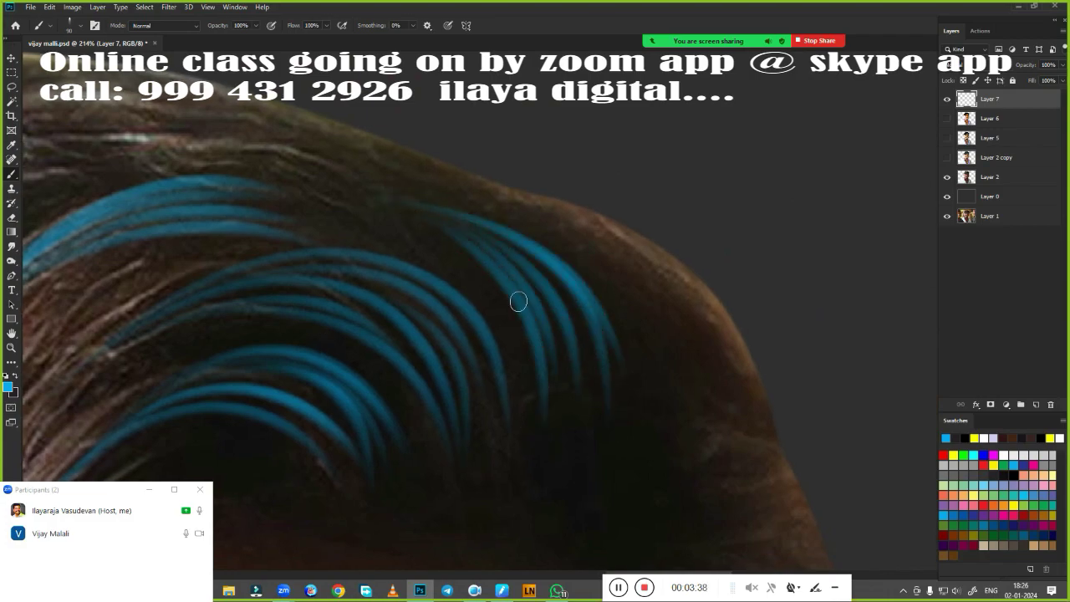
left_click_drag(484, 259, 539, 385)
Step: Add blue strands along the right side and edge of the crown
left_click_drag(527, 253, 601, 398)
left_click_drag(555, 206, 699, 326)
mouse_move(618, 226)
left_mouse_down()
mouse_move(706, 392)
mouse_move(723, 376)
left_mouse_up()
left_click_drag(727, 311, 762, 401)
left_click_drag(576, 229, 661, 368)
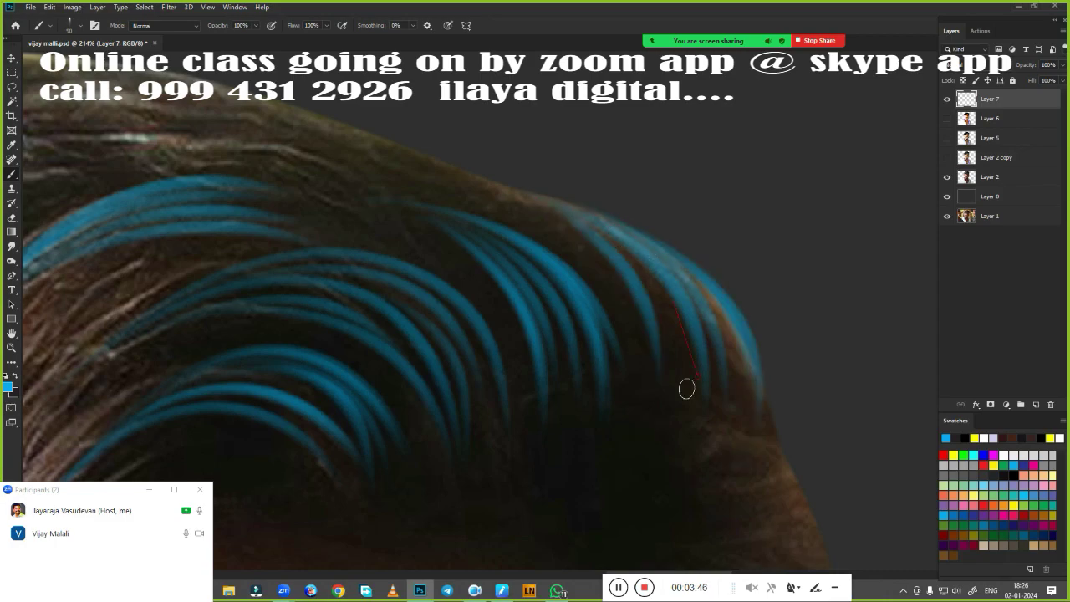
mouse_move(635, 251)
left_mouse_down()
mouse_move(693, 397)
mouse_move(669, 380)
left_mouse_up()
left_click_drag(518, 191, 712, 336)
Step: Paint blue strands across the left, top and middle crown and its right slope
scroll(597, 439, "down", 3)
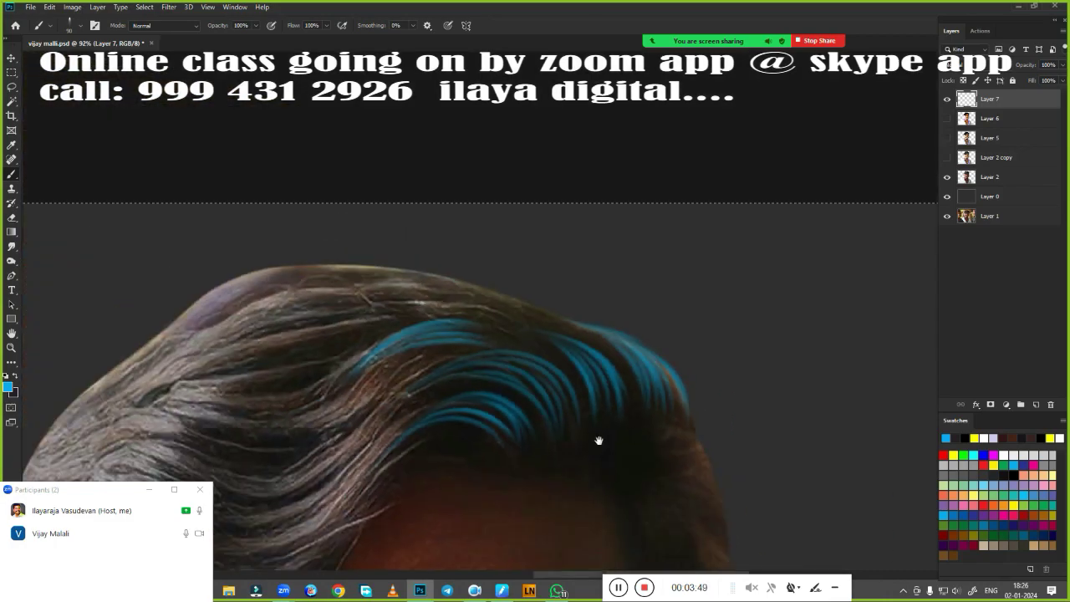
scroll(551, 354, "down", 2)
scroll(613, 441, "up", 2)
scroll(518, 330, "up", 2)
left_click_drag(197, 320, 394, 261)
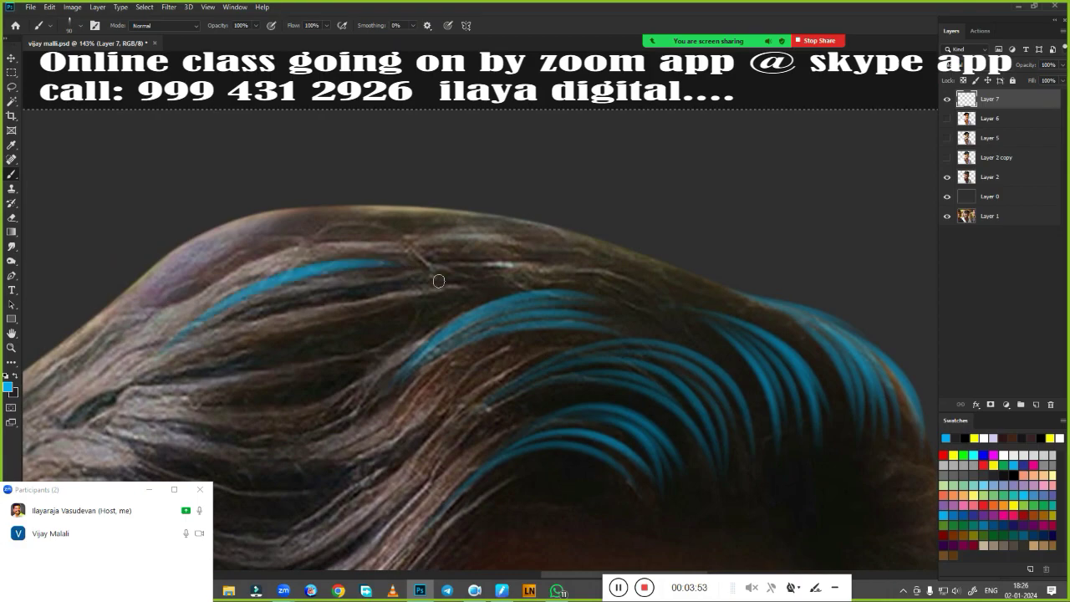
mouse_move(303, 255)
left_mouse_down()
mouse_move(392, 249)
mouse_move(414, 223)
mouse_move(404, 225)
mouse_move(468, 211)
left_mouse_up()
left_click_drag(311, 237, 513, 199)
scroll(490, 292, "right", 2)
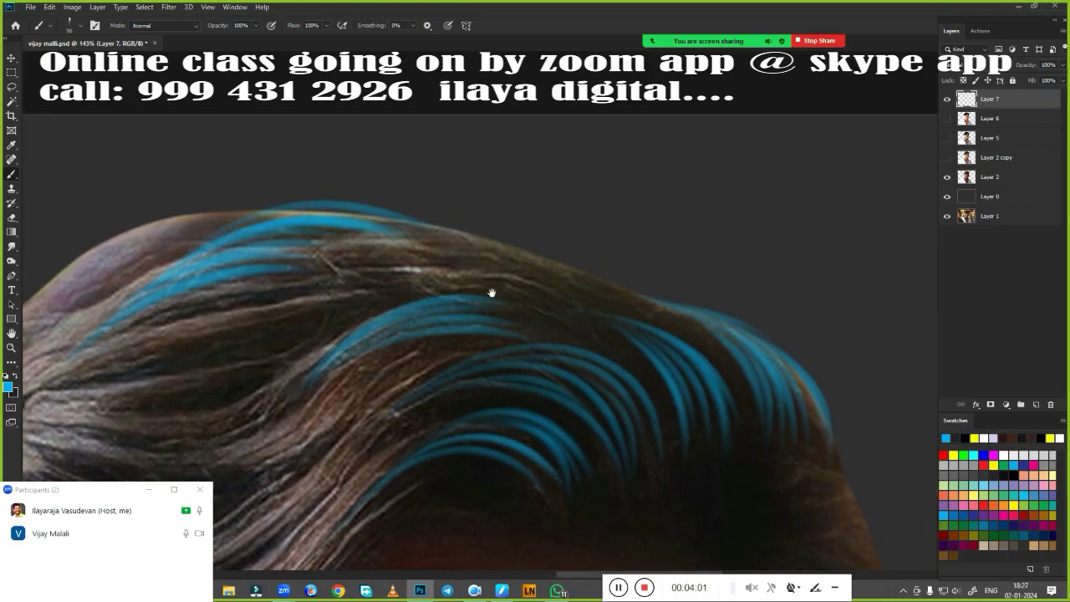
scroll(489, 292, "right", 2)
left_click_drag(393, 289, 509, 255)
left_click_drag(386, 269, 543, 255)
mouse_move(443, 288)
left_mouse_down()
mouse_move(565, 252)
mouse_move(572, 266)
left_mouse_up()
mouse_move(485, 288)
left_mouse_down()
mouse_move(590, 276)
mouse_move(627, 293)
left_mouse_up()
Step: Bring the left crown into view and paint a blue strand along the hair's left edge
scroll(711, 346, "up", 2)
scroll(711, 346, "left", 3)
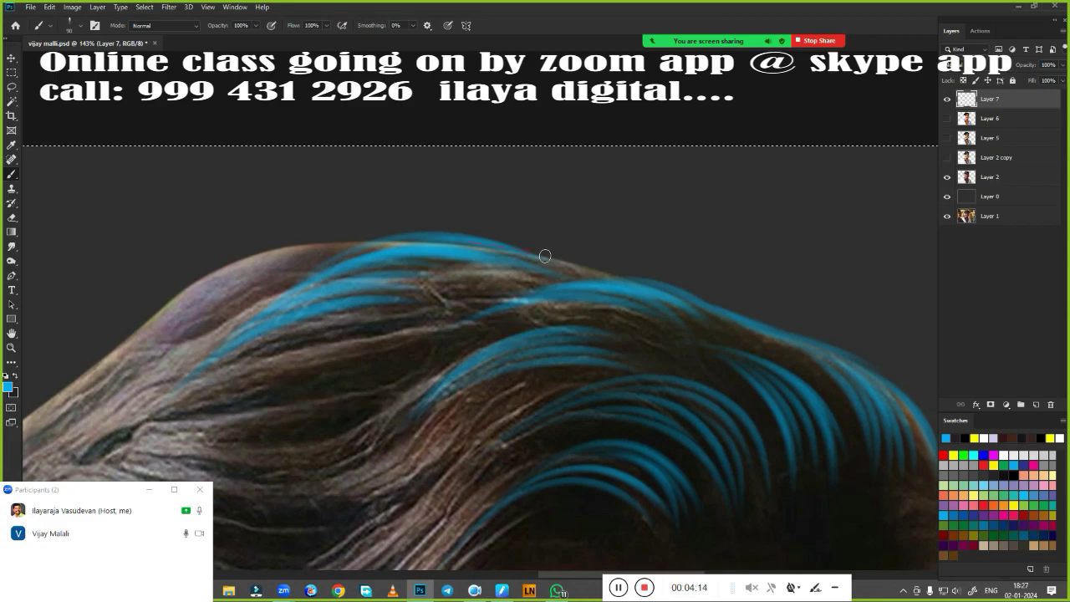
scroll(637, 323, "up", 2)
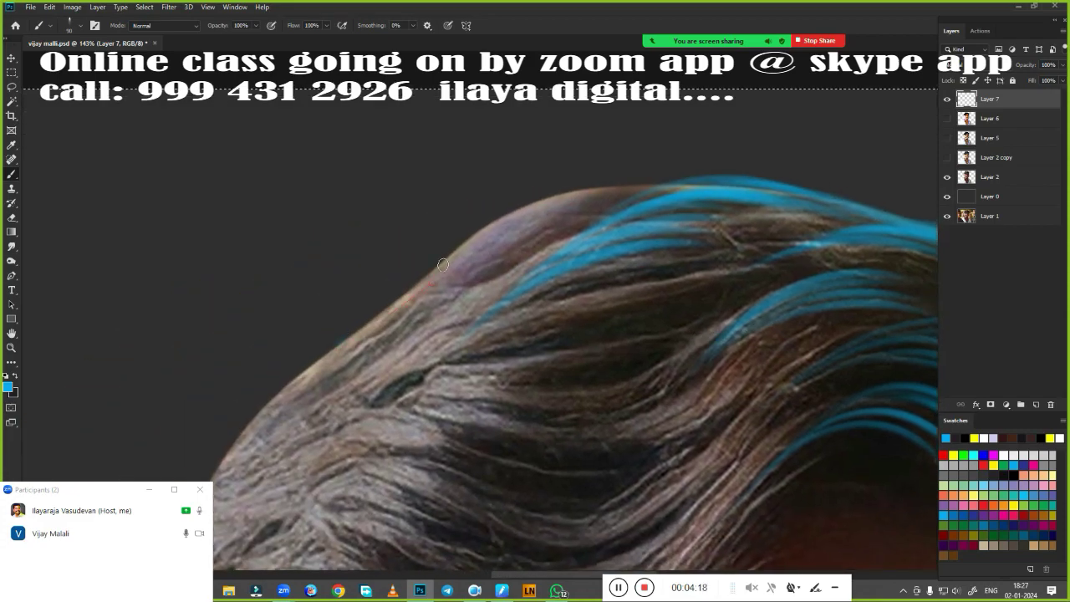
left_click_drag(604, 310, 503, 371)
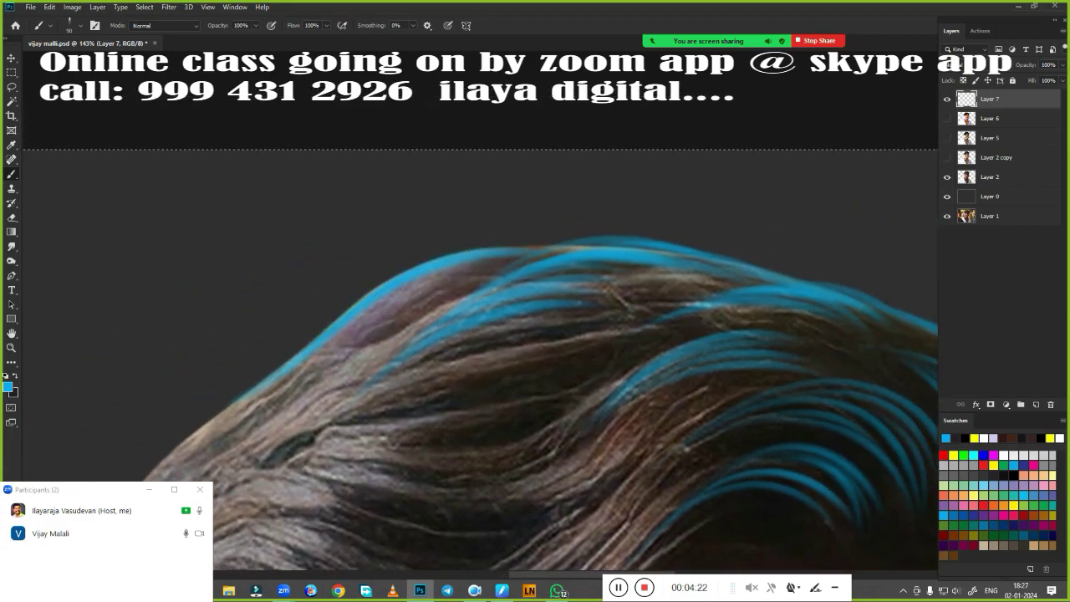
left_click_drag(272, 390, 368, 327)
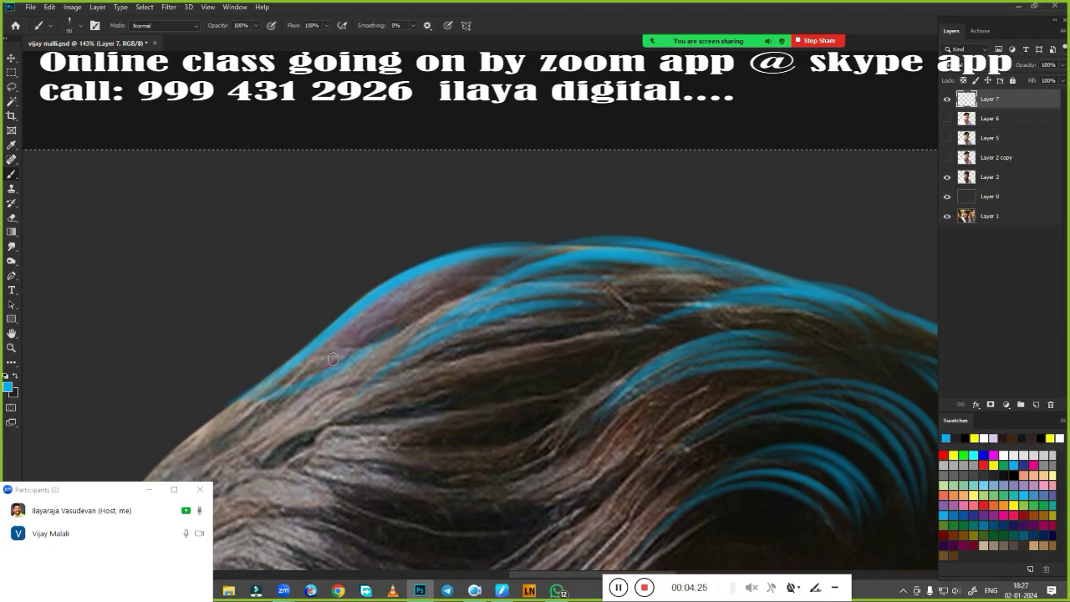
scroll(504, 293, "down", 2)
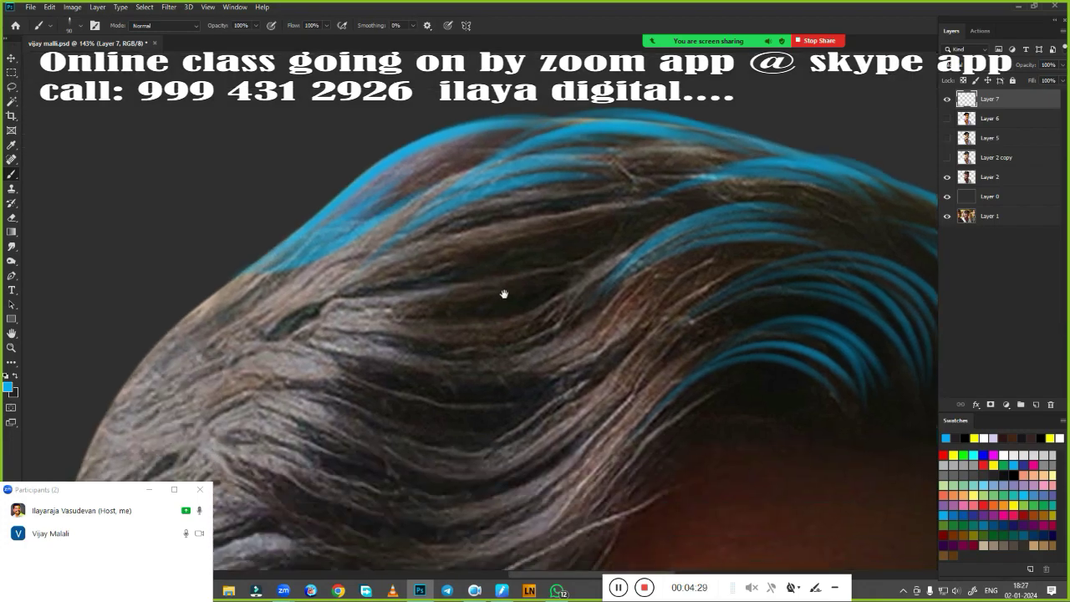
scroll(509, 284, "down", 2)
scroll(518, 268, "up", 1)
scroll(519, 260, "up", 2)
Step: Paint curved blue strands across the side hair above the ear
scroll(518, 261, "down", 2)
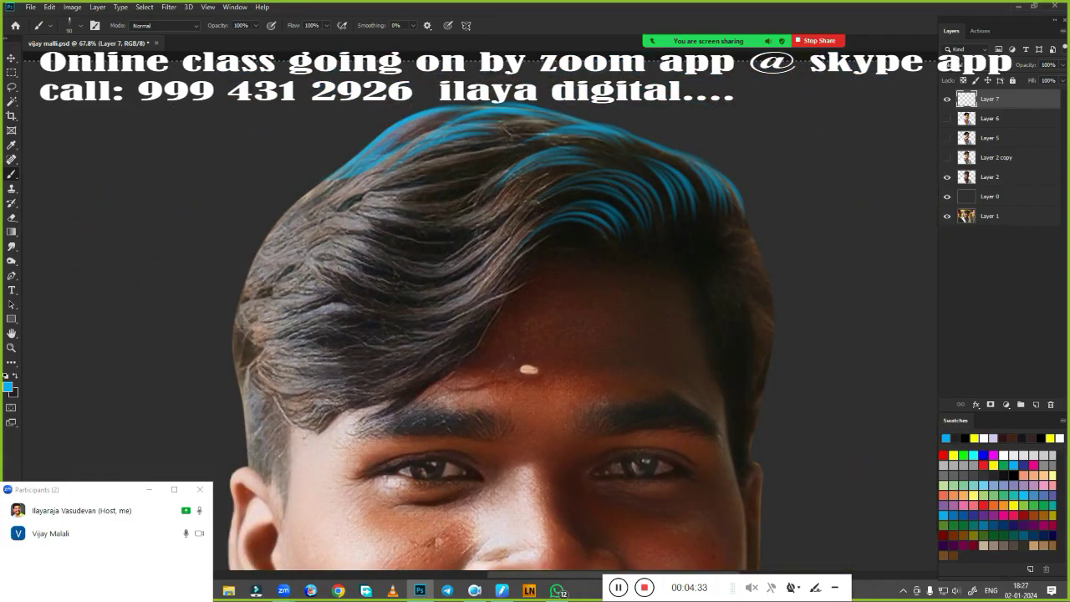
scroll(498, 300, "up", 2)
scroll(544, 346, "up", 2)
scroll(544, 346, "down", 2)
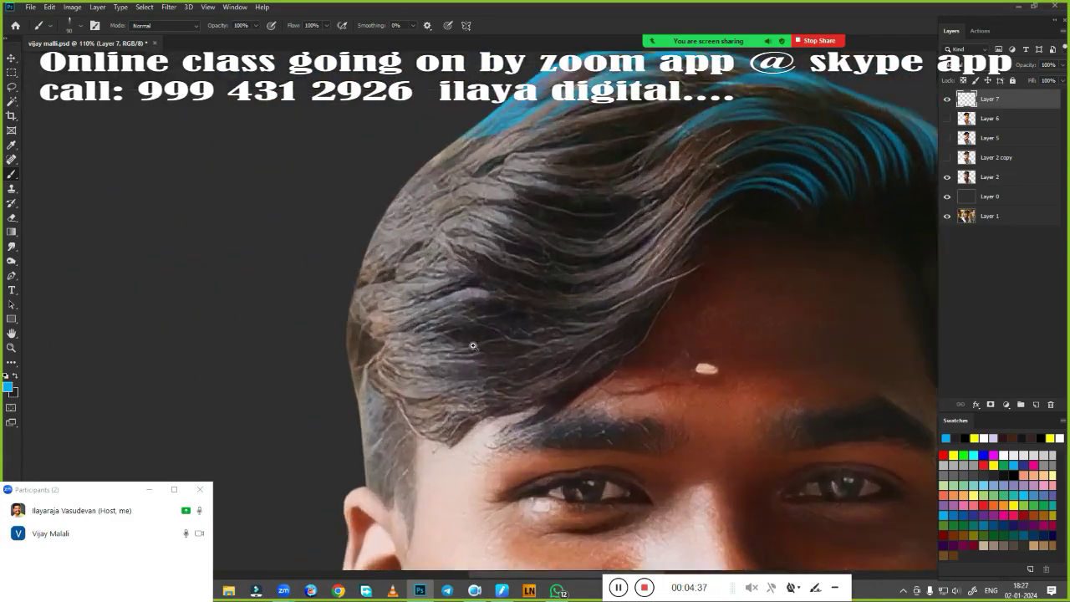
scroll(490, 401, "up", 3)
scroll(490, 401, "up", 1)
scroll(490, 342, "up", 1)
scroll(394, 377, "up", 1)
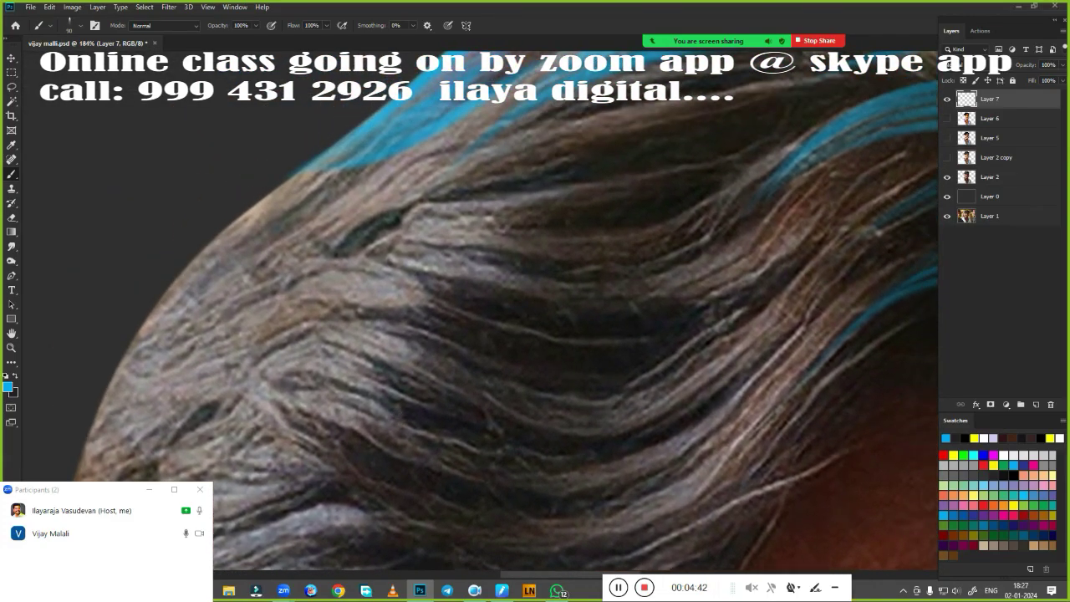
left_click_drag(266, 368, 501, 356)
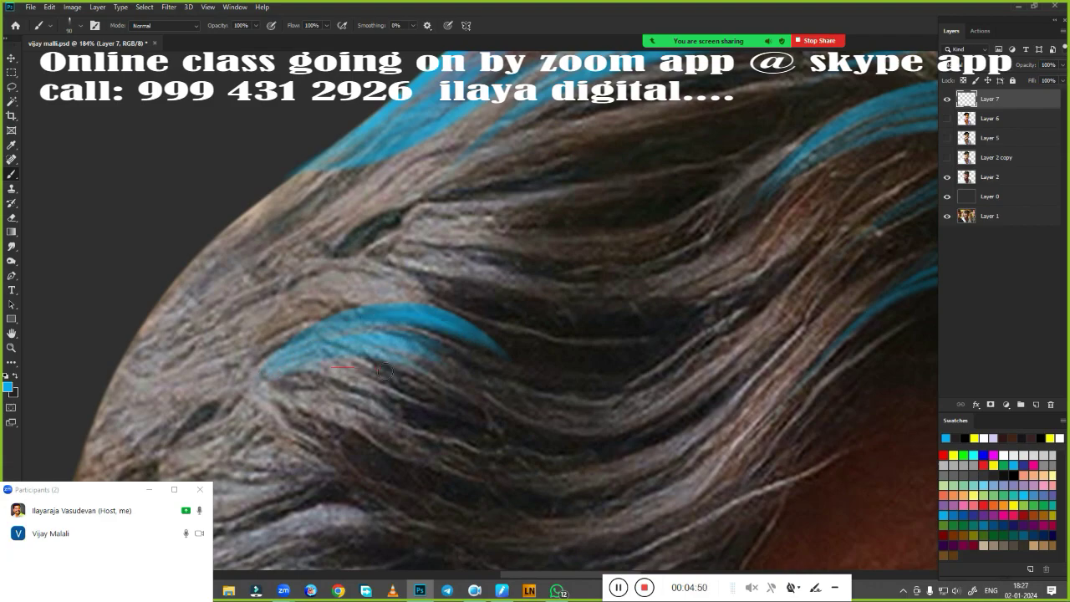
left_click_drag(409, 410, 383, 459)
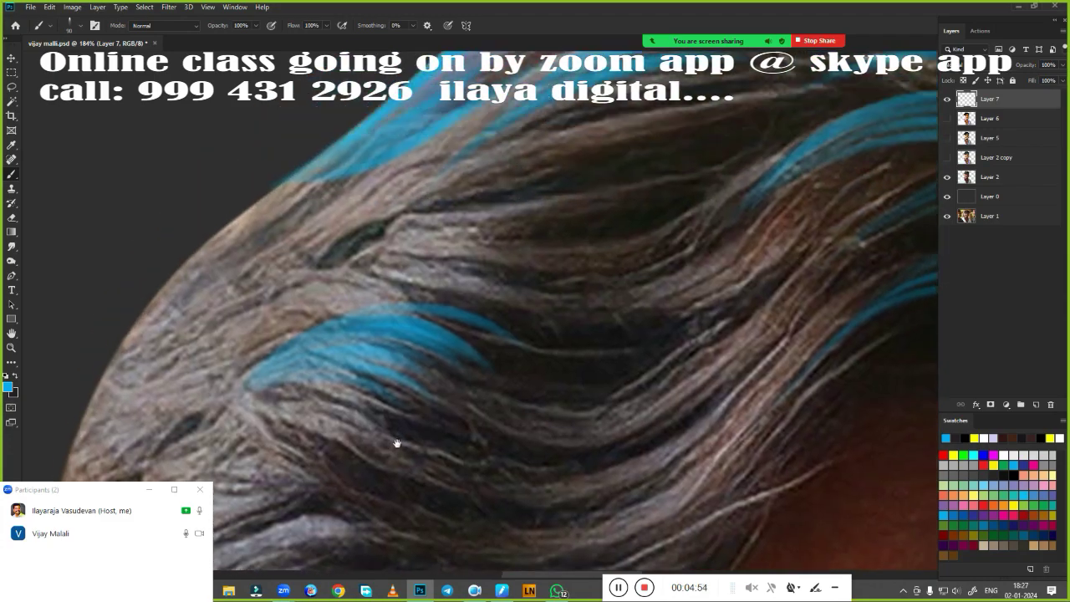
mouse_move(372, 291)
left_mouse_down()
mouse_move(556, 299)
mouse_move(472, 250)
left_mouse_up()
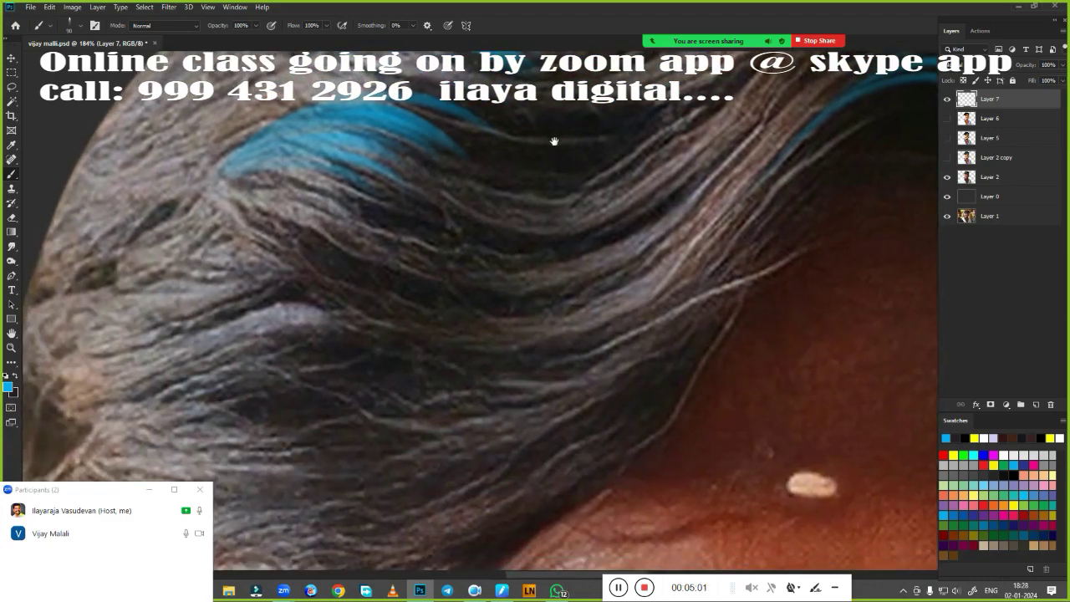
Step: Add more curved blue strands further along the side hair
left_click_drag(585, 418, 402, 218)
left_click_drag(288, 330, 427, 299)
mouse_move(255, 316)
left_mouse_down()
mouse_move(446, 282)
mouse_move(466, 261)
left_mouse_up()
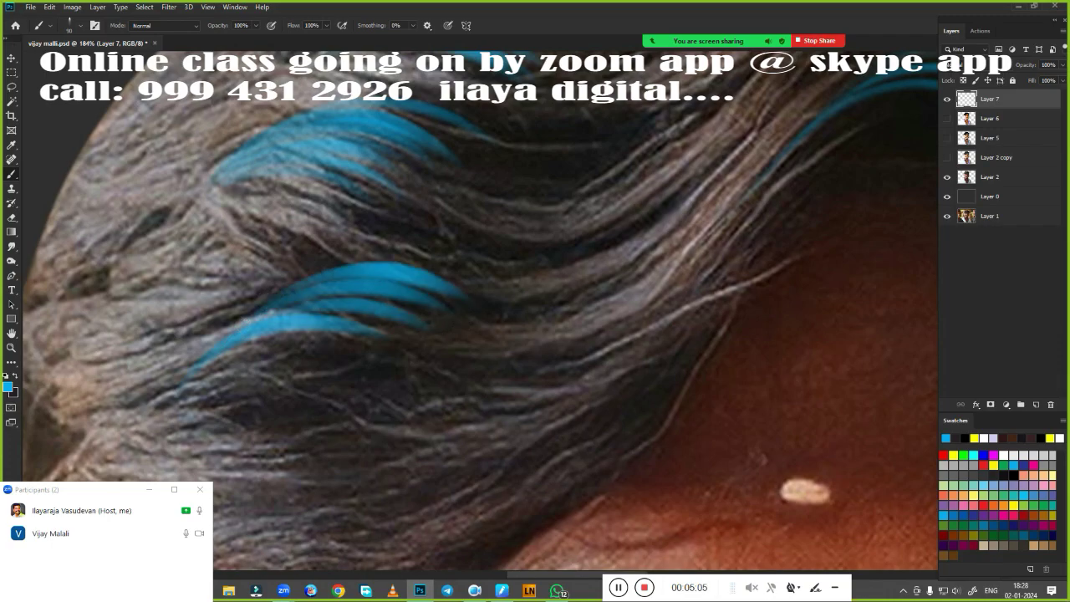
left_click_drag(278, 294, 484, 255)
scroll(513, 457, "up", 3)
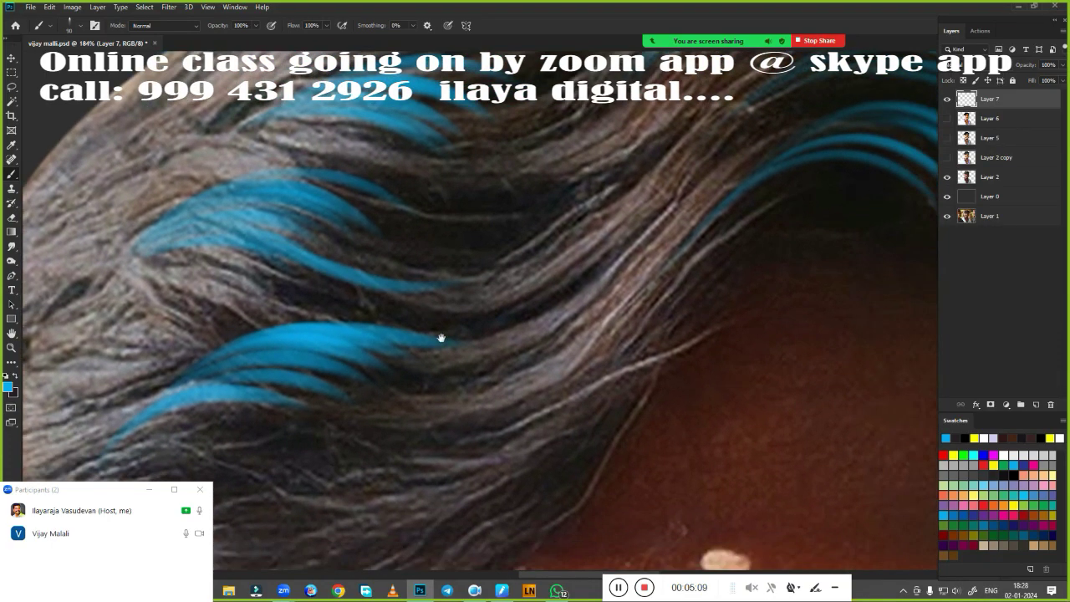
scroll(440, 339, "up", 2)
scroll(549, 246, "down", 2)
scroll(501, 263, "down", 2)
scroll(575, 275, "down", 2)
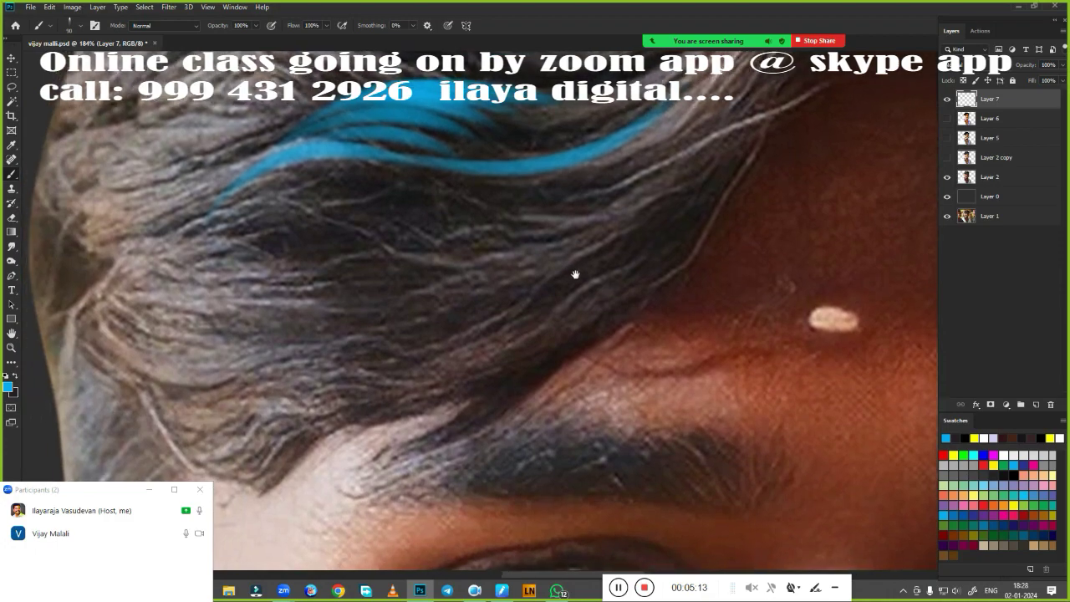
scroll(376, 292, "down", 2)
Step: Add blue strands across the lower and upper-middle hair
mouse_move(251, 347)
left_mouse_down()
mouse_move(436, 332)
mouse_move(420, 311)
mouse_move(433, 297)
left_mouse_up()
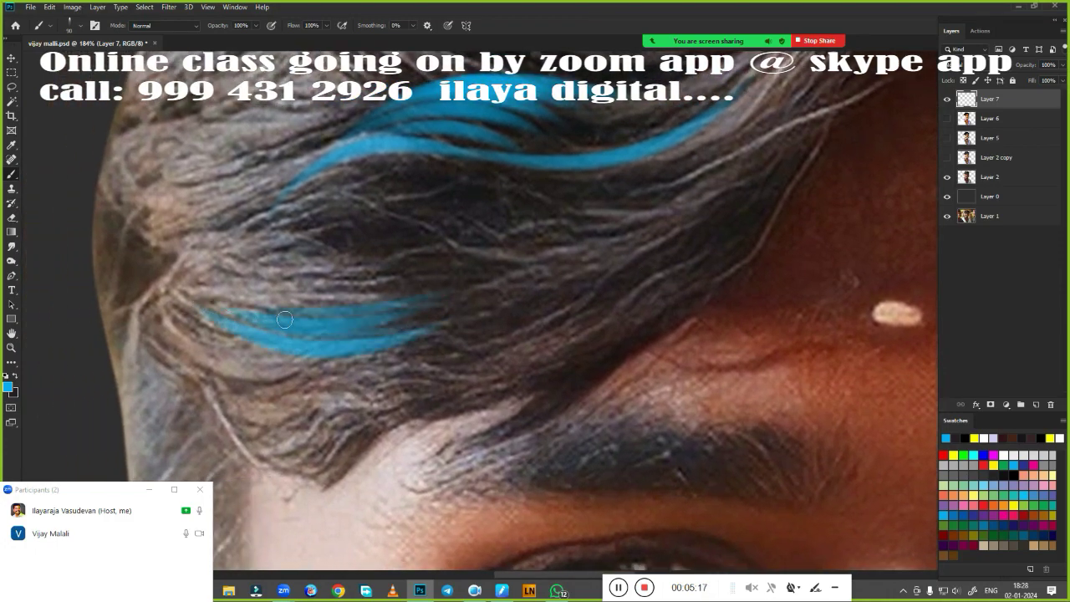
left_click_drag(257, 326, 441, 277)
left_click_drag(311, 292, 433, 266)
mouse_move(264, 276)
left_mouse_down()
mouse_move(436, 248)
mouse_move(535, 210)
left_mouse_up()
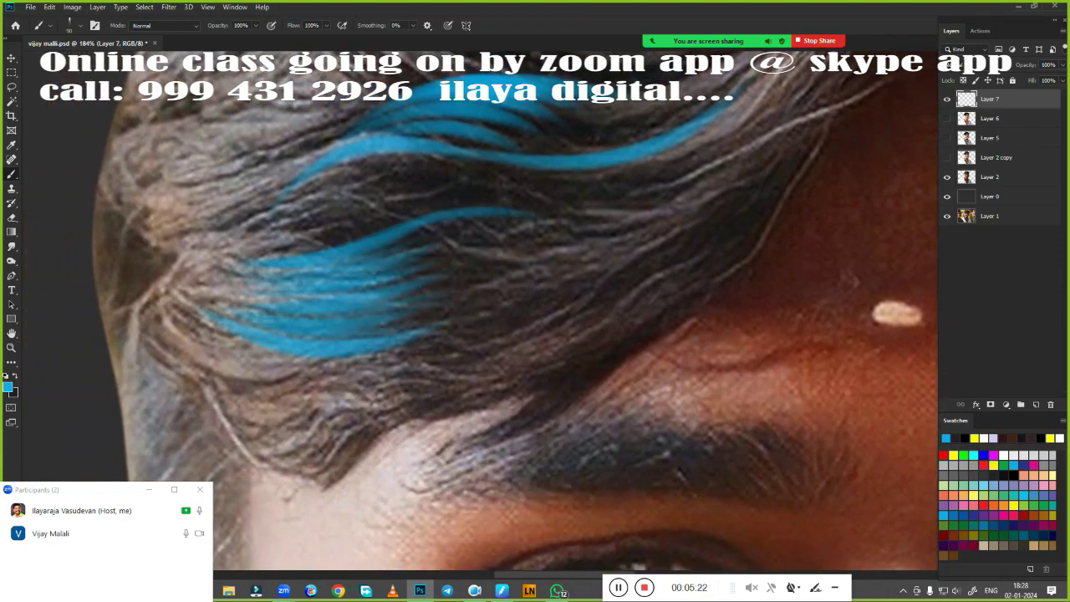
left_click_drag(325, 227, 546, 220)
left_click_drag(529, 179, 382, 201)
Step: Add blue strands to the fringe above the eyebrow
scroll(544, 241, "down", 2)
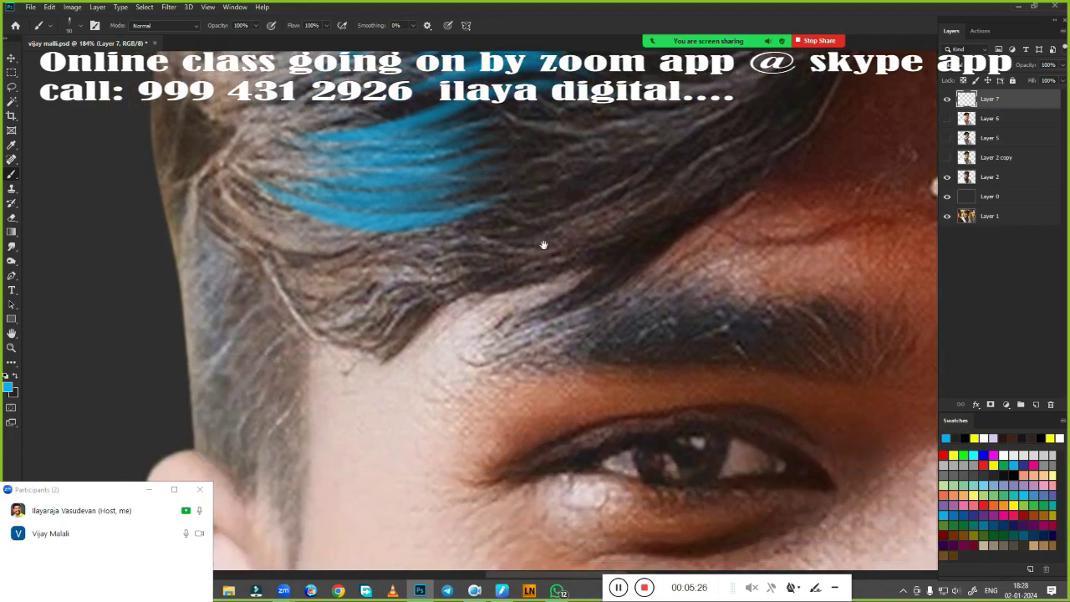
left_click_drag(395, 306, 468, 254)
mouse_move(424, 293)
left_mouse_down()
mouse_move(558, 237)
mouse_move(559, 264)
left_mouse_up()
left_click_drag(410, 317, 539, 277)
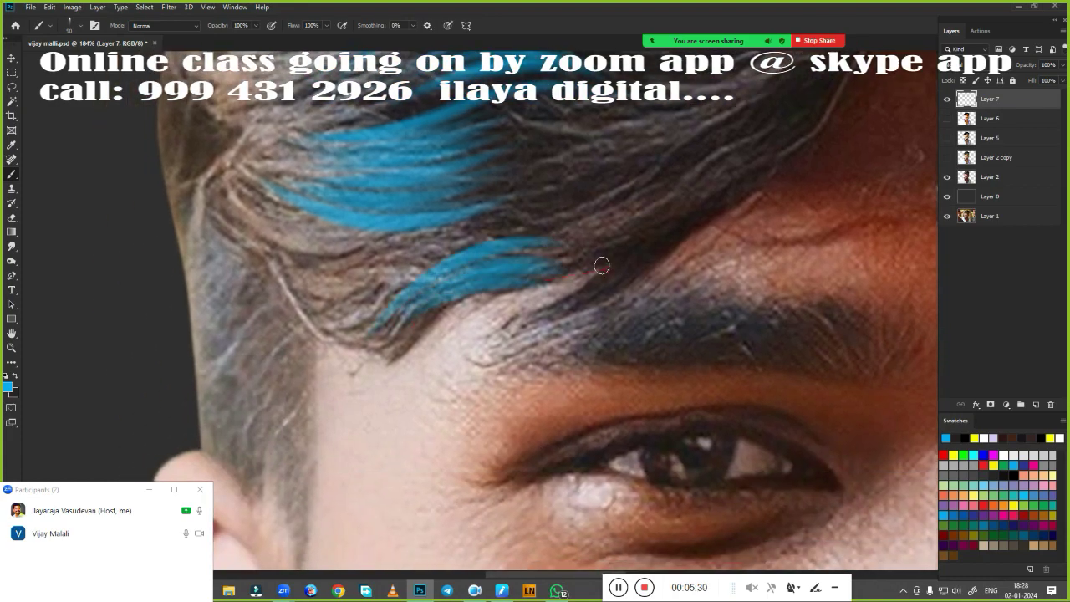
mouse_move(606, 259)
left_mouse_down()
mouse_move(469, 292)
mouse_move(608, 207)
left_mouse_up()
left_click_drag(552, 314, 656, 351)
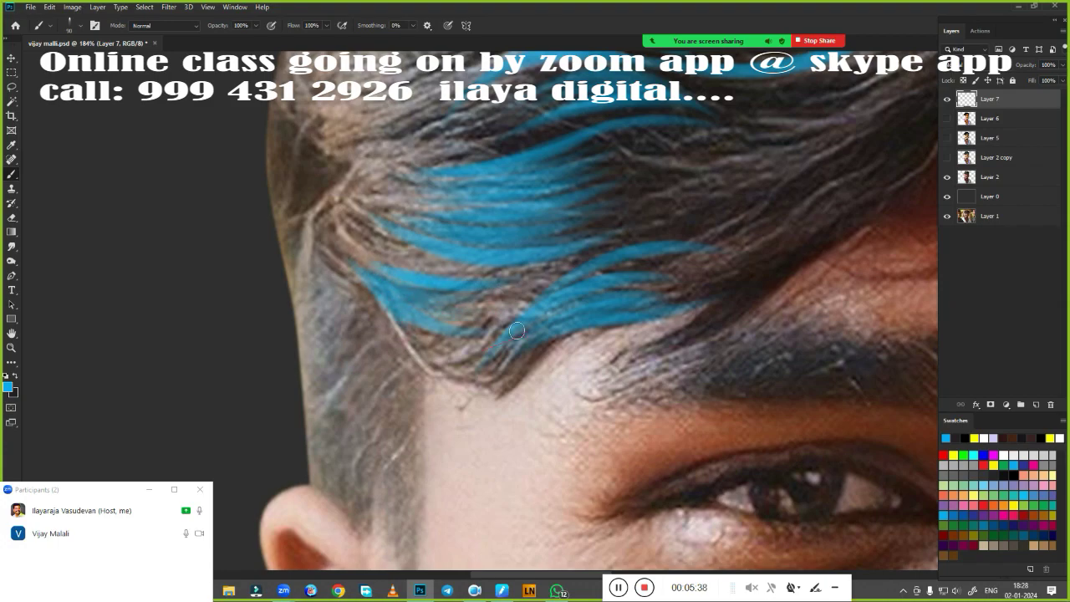
scroll(616, 359, "up", 3)
Step: Paint blue strands along the fringe strand and the hair above it
mouse_move(370, 346)
left_mouse_down()
mouse_move(575, 161)
mouse_move(403, 366)
left_mouse_up()
mouse_move(558, 219)
left_mouse_down()
mouse_move(438, 335)
mouse_move(446, 324)
mouse_move(439, 361)
mouse_move(381, 389)
left_mouse_up()
left_click_drag(551, 239, 571, 336)
left_click_drag(577, 269, 384, 422)
left_click_drag(519, 325, 346, 396)
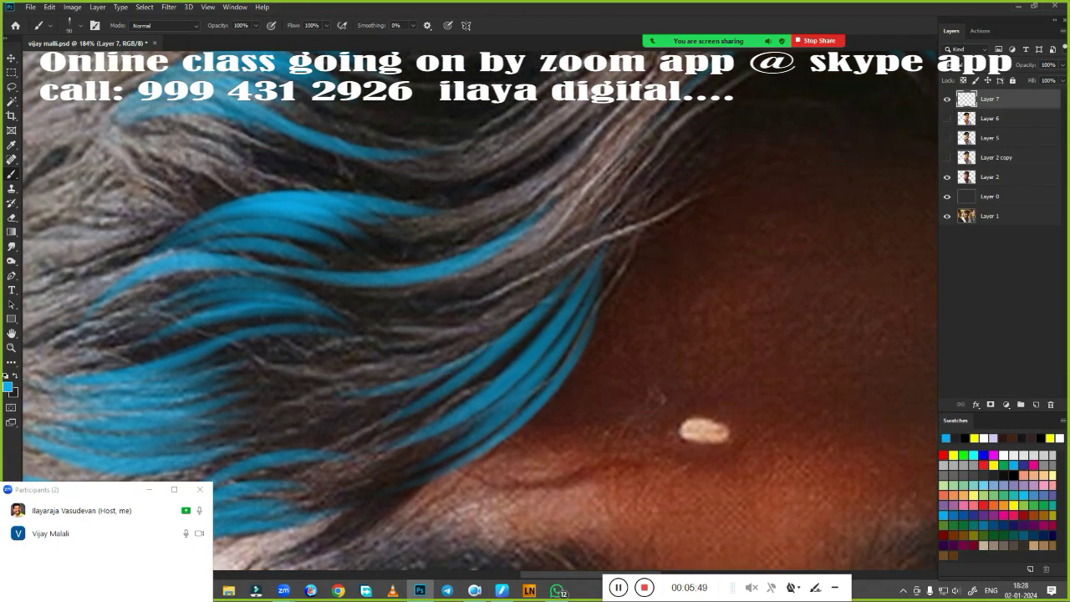
left_click_drag(545, 294, 321, 397)
mouse_move(458, 344)
left_mouse_down()
mouse_move(310, 384)
mouse_move(318, 368)
left_mouse_up()
Step: Add more thin blue strands along the front hairline
left_click_drag(463, 322, 304, 348)
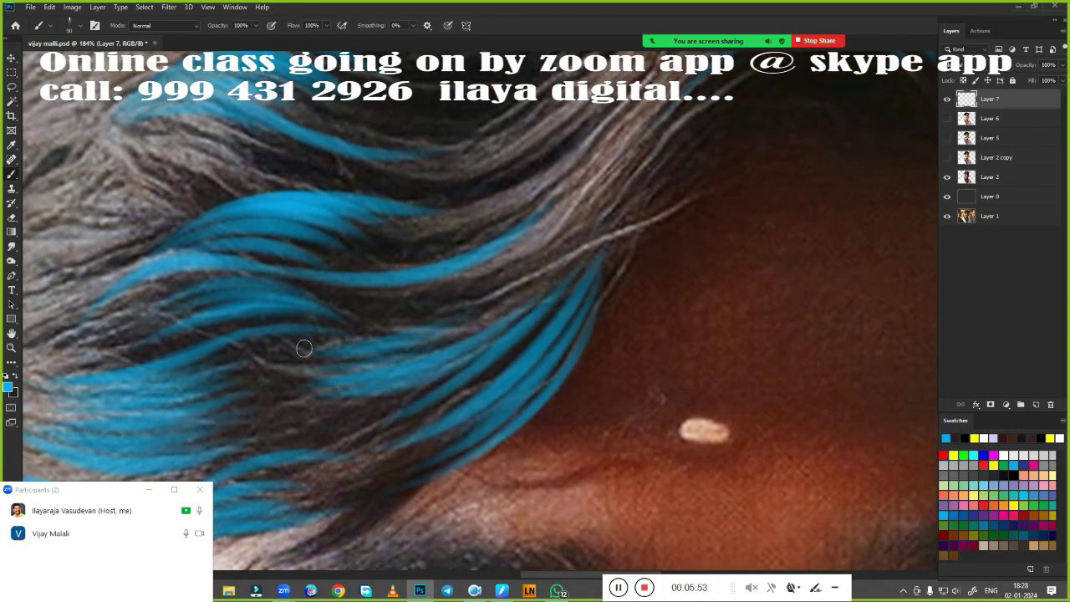
left_click_drag(506, 286, 309, 359)
left_click_drag(448, 336, 292, 379)
left_click_drag(428, 378, 316, 403)
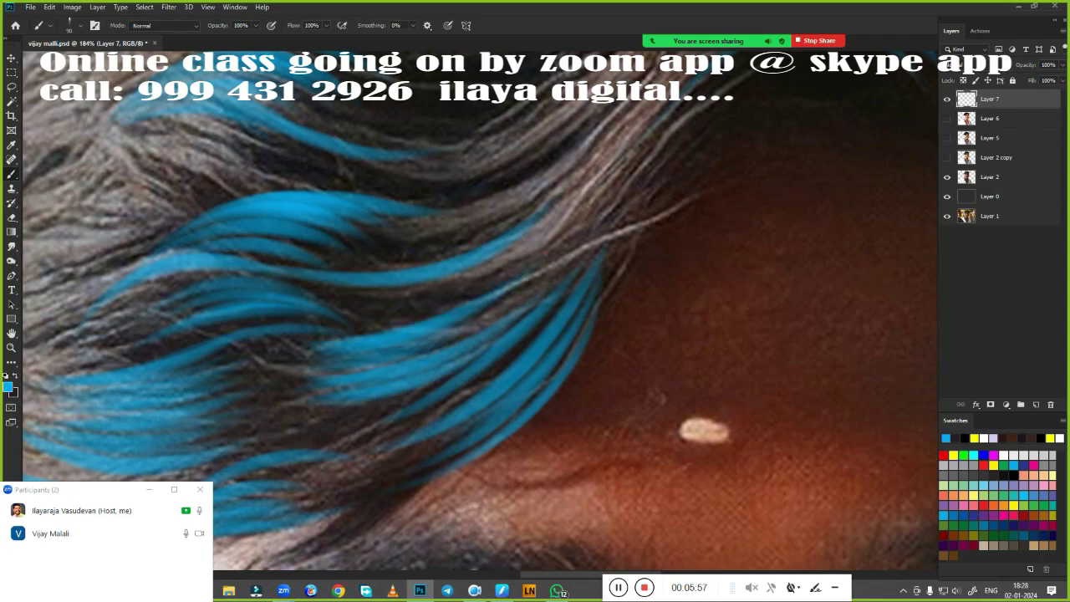
mouse_move(596, 247)
left_mouse_down()
mouse_move(463, 434)
mouse_move(573, 300)
left_mouse_up()
Step: Paint several thin blue hair strands, undoing one stray stroke
key("r")
key("b")
left_click_drag(622, 240, 443, 276)
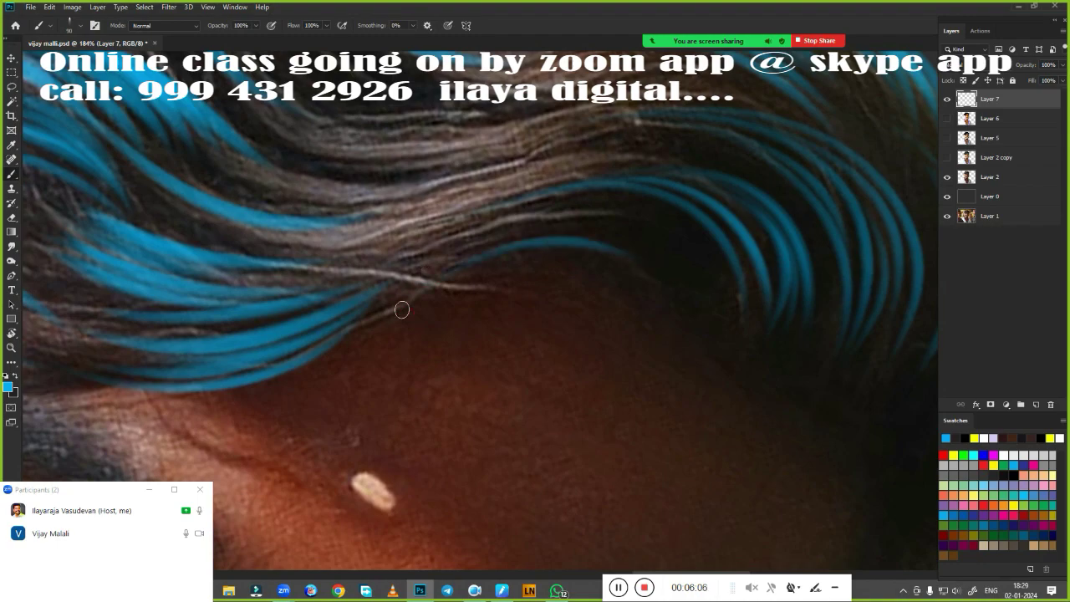
mouse_move(648, 228)
left_mouse_down()
mouse_move(459, 264)
mouse_move(482, 242)
left_mouse_up()
left_click_drag(619, 244, 459, 273)
left_click_drag(590, 261, 448, 283)
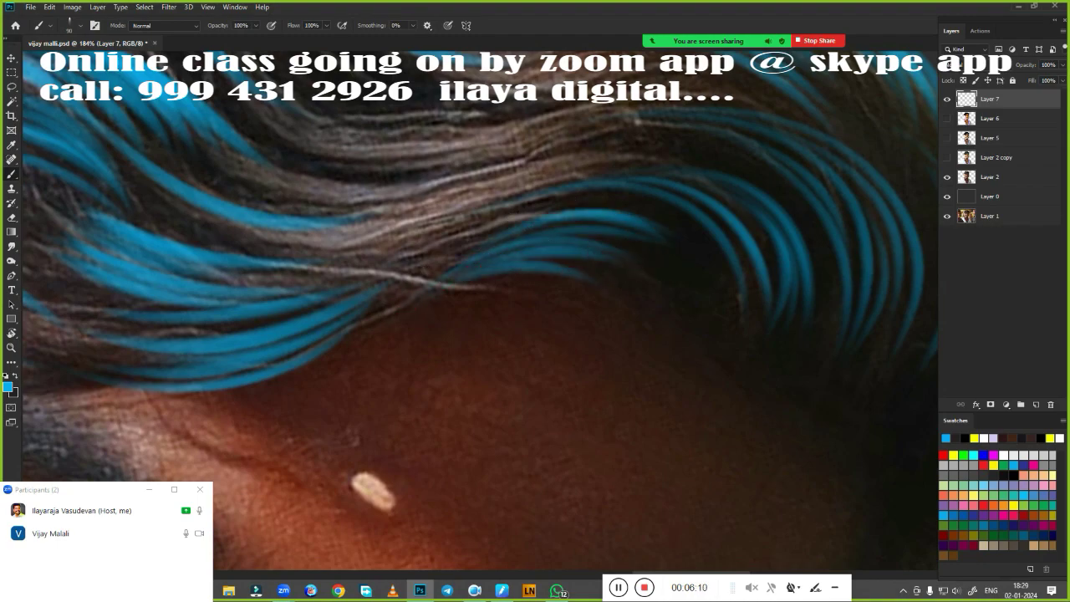
key("ctrl+z")
left_click_drag(625, 259, 441, 276)
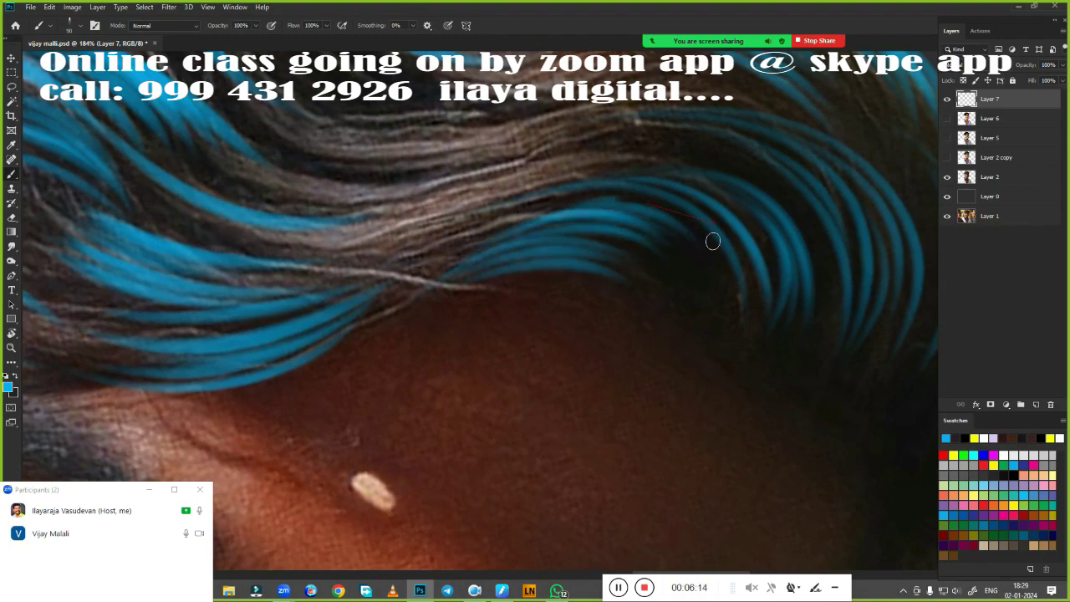
Step: Paint thin blue strands across the hair higher on the head
mouse_move(711, 241)
left_mouse_down()
mouse_move(580, 454)
mouse_move(632, 313)
mouse_move(521, 415)
left_mouse_up()
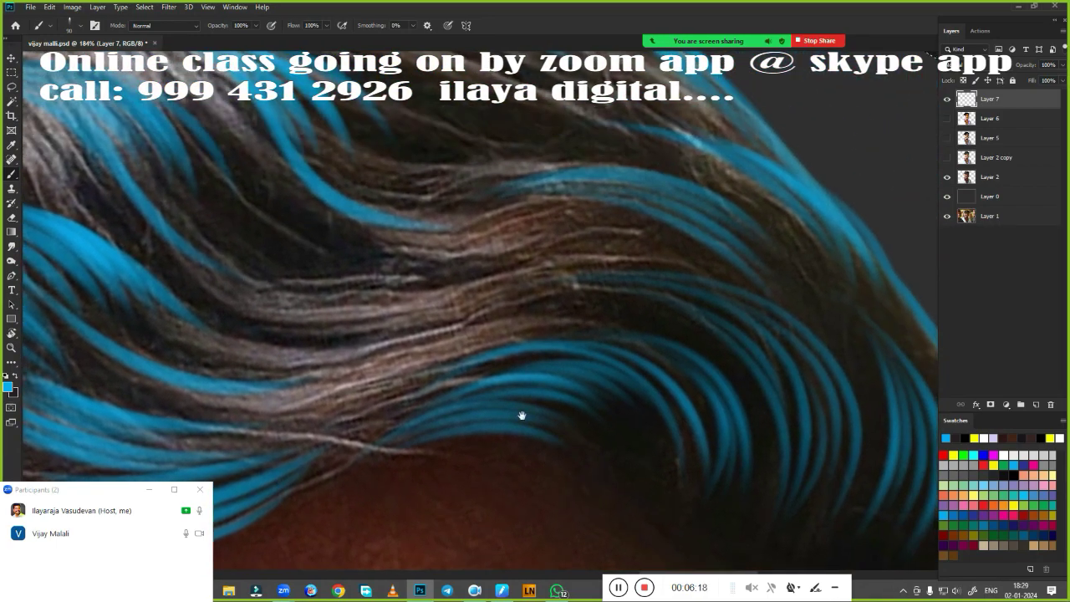
left_click_drag(484, 294, 297, 328)
left_click_drag(461, 281, 316, 306)
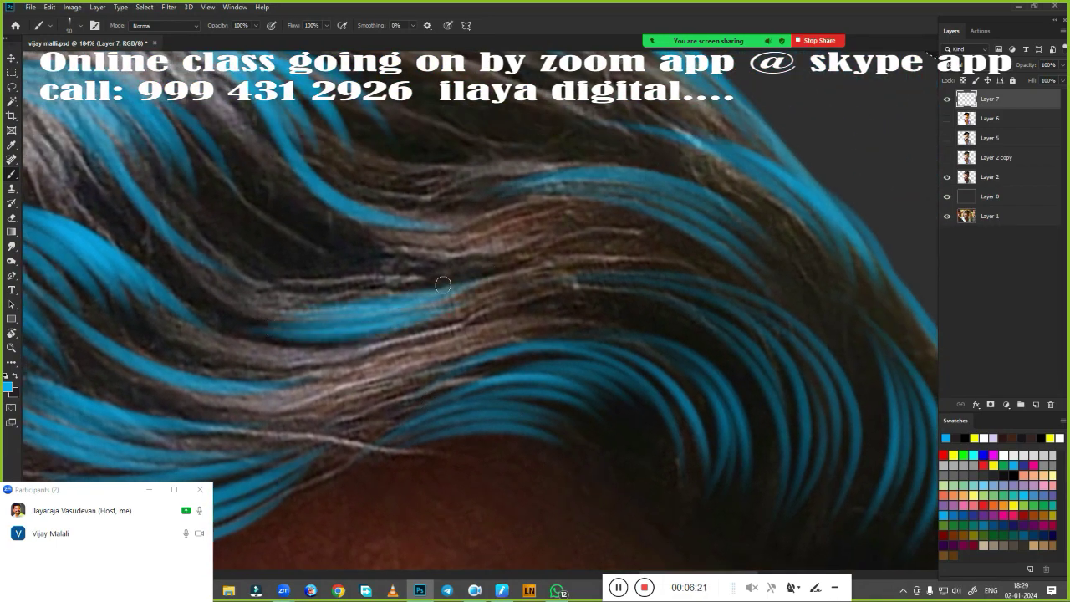
mouse_move(494, 269)
left_mouse_down()
mouse_move(344, 297)
mouse_move(366, 289)
left_mouse_up()
left_click_drag(591, 224, 418, 266)
scroll(524, 231, "down", 2)
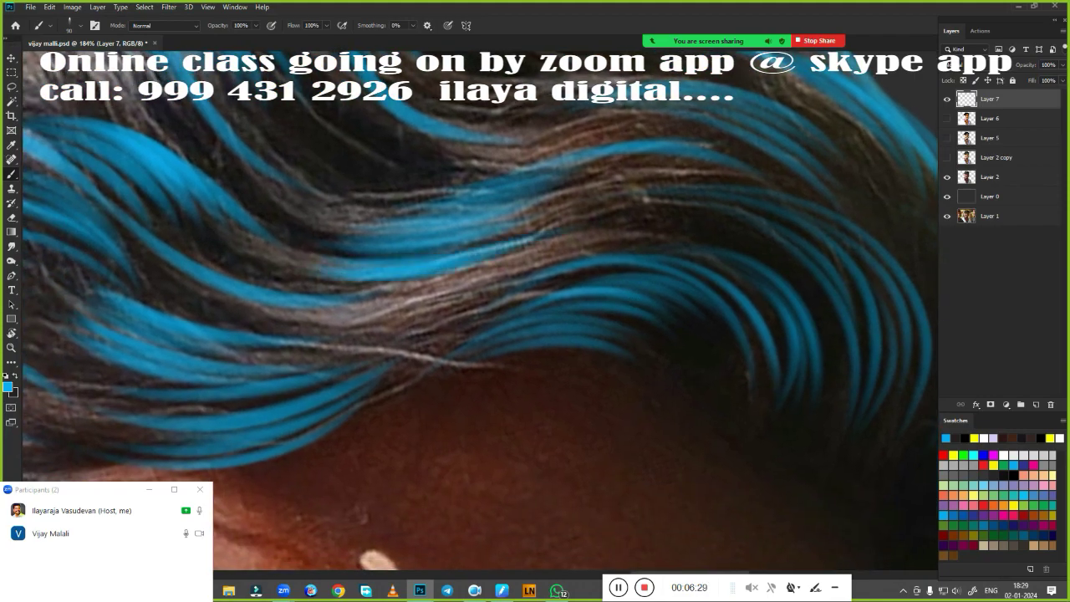
scroll(501, 394, "down", 1)
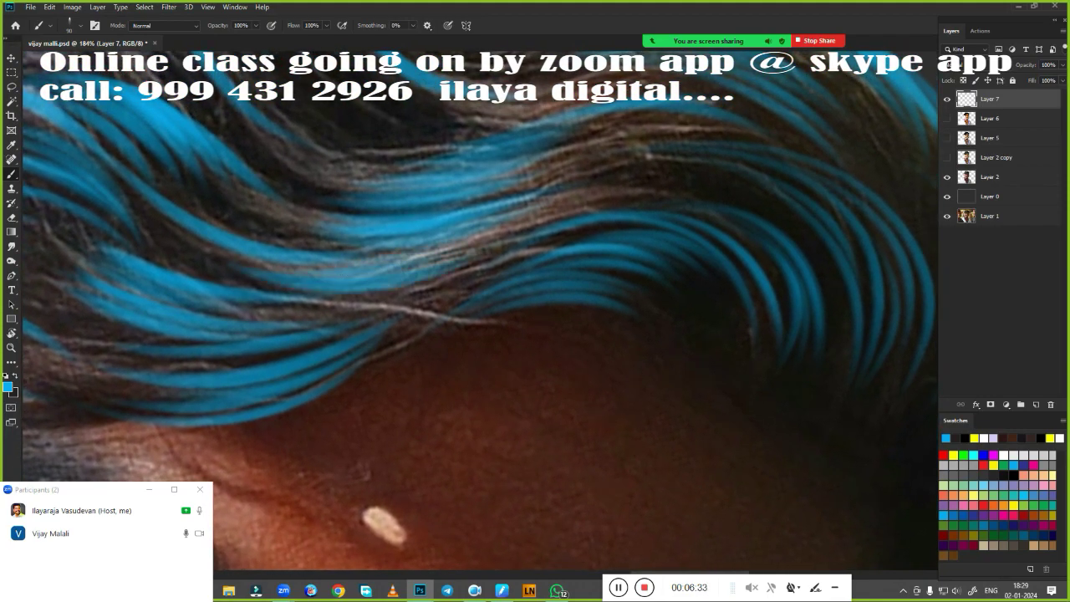
left_click_drag(471, 271, 266, 298)
Step: Add light-blue strands sweeping across the middle of the hair
scroll(396, 394, "up", 3)
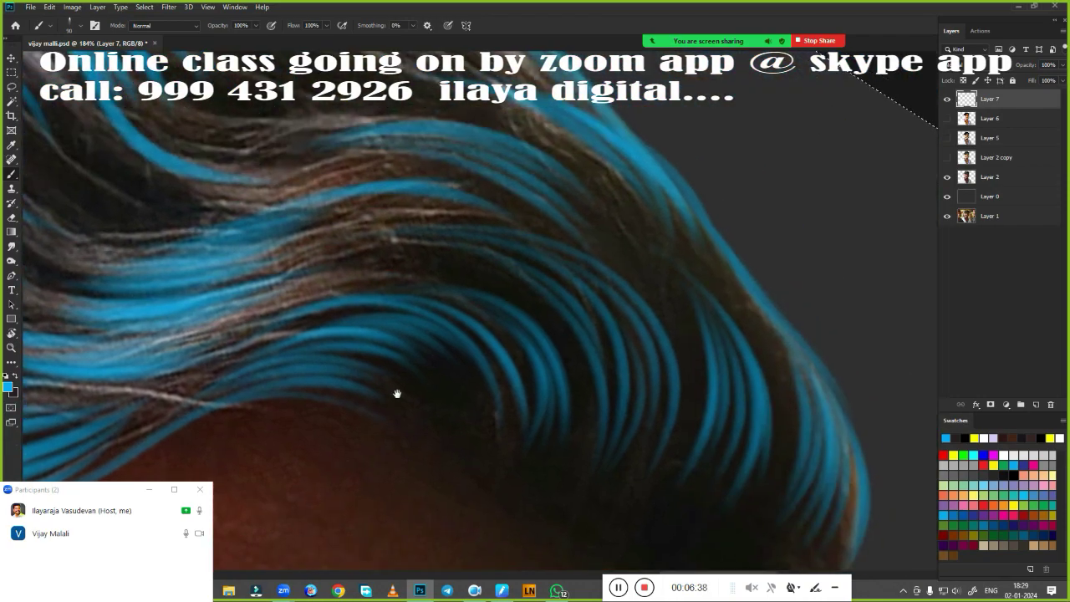
scroll(573, 396, "up", 3)
scroll(573, 396, "up", 3)
left_click_drag(403, 200, 606, 285)
left_click_drag(443, 224, 631, 299)
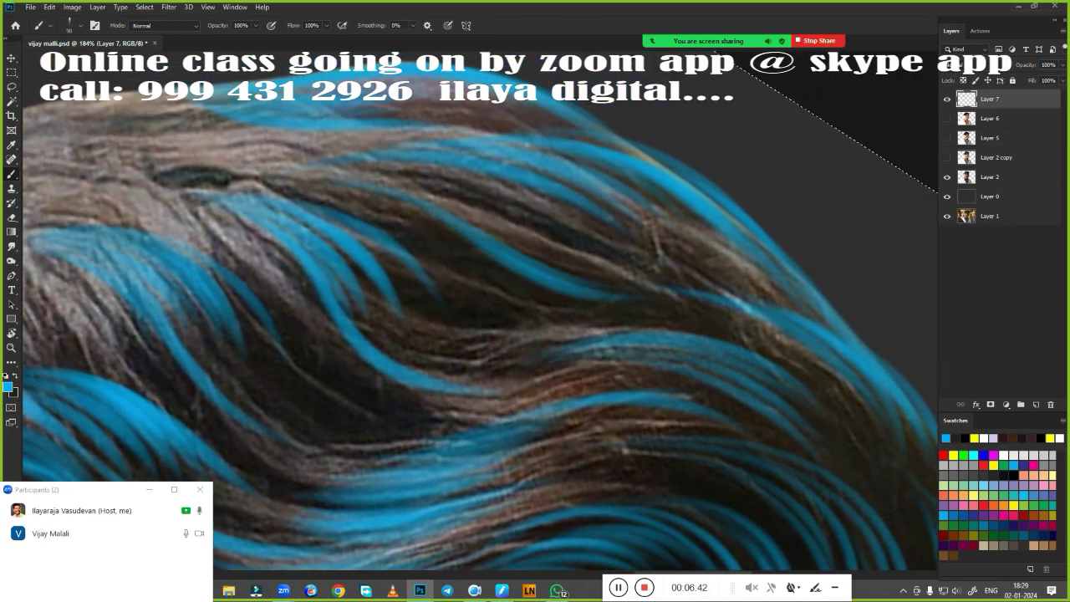
left_click_drag(470, 247, 626, 318)
left_click_drag(492, 286, 675, 310)
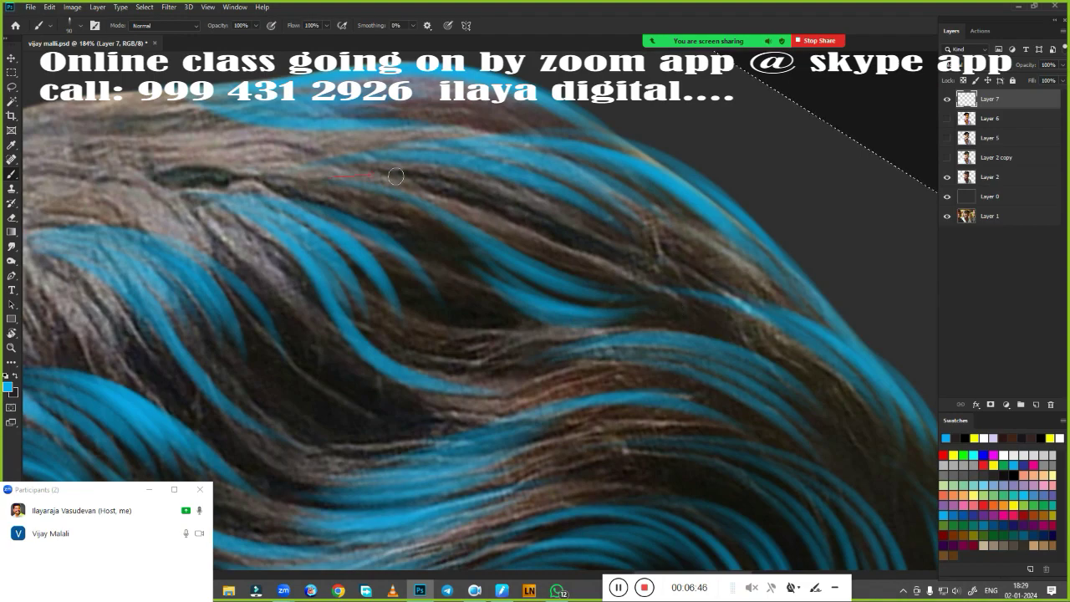
left_click_drag(396, 176, 505, 216)
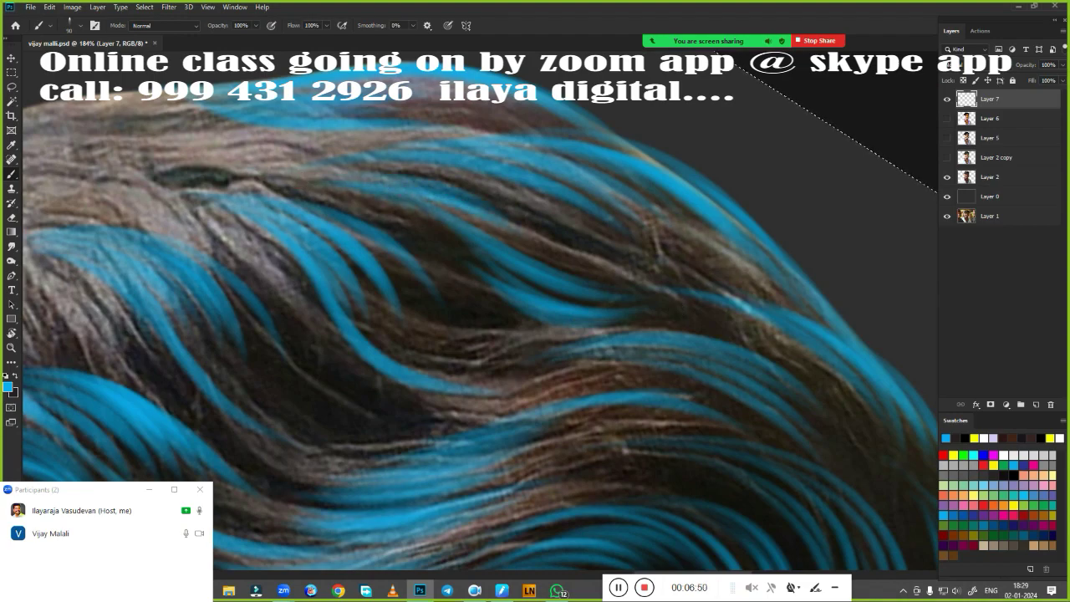
Step: Make Layer 6 visible to show the stylized painted portrait underneath
scroll(466, 303, "down", 3)
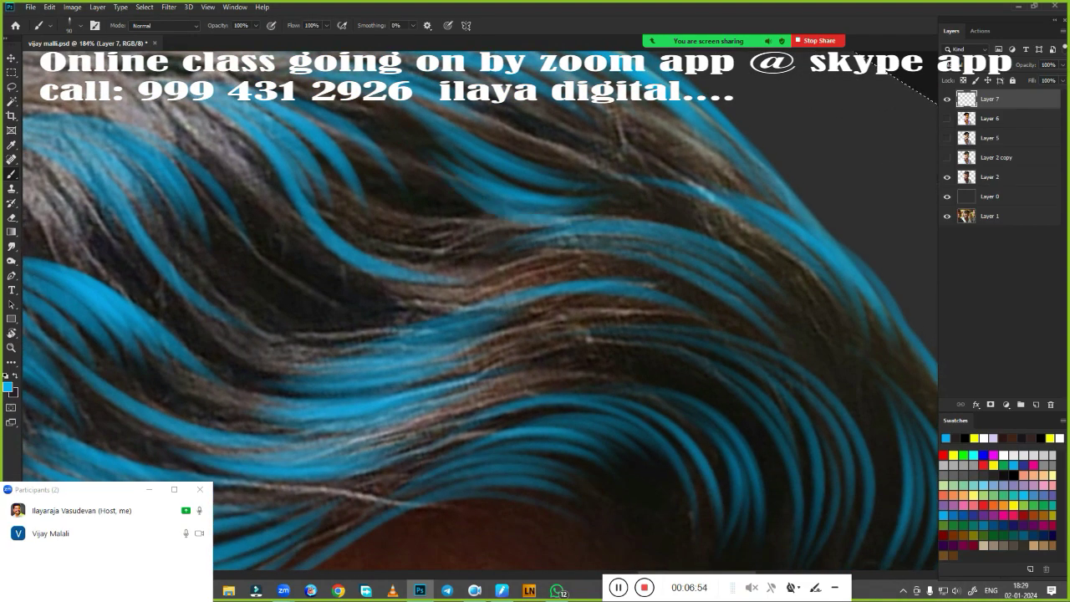
scroll(480, 309, "down", 1)
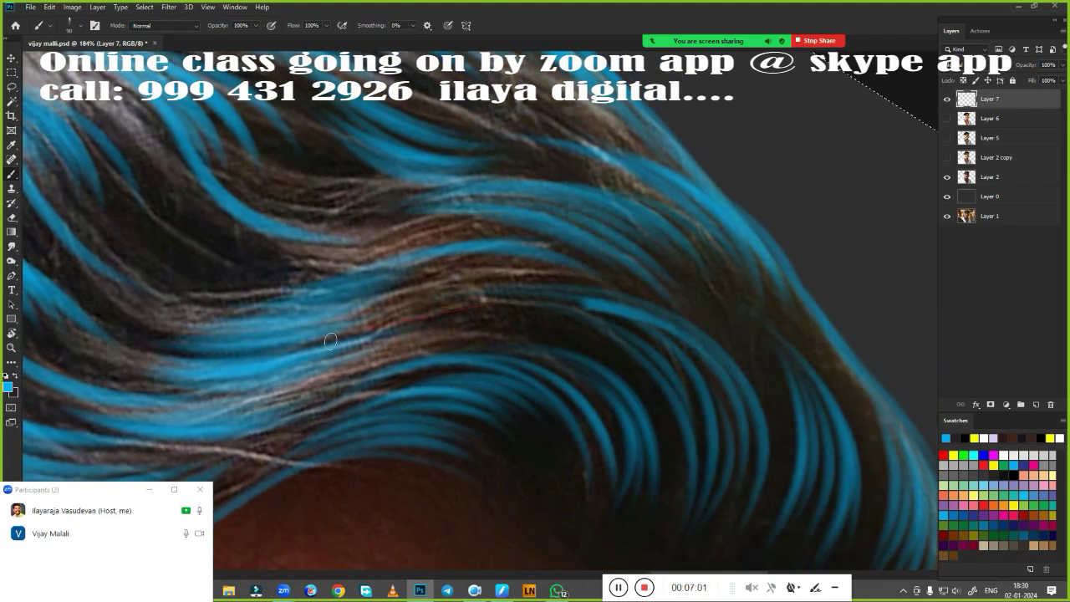
scroll(511, 324, "up", 2)
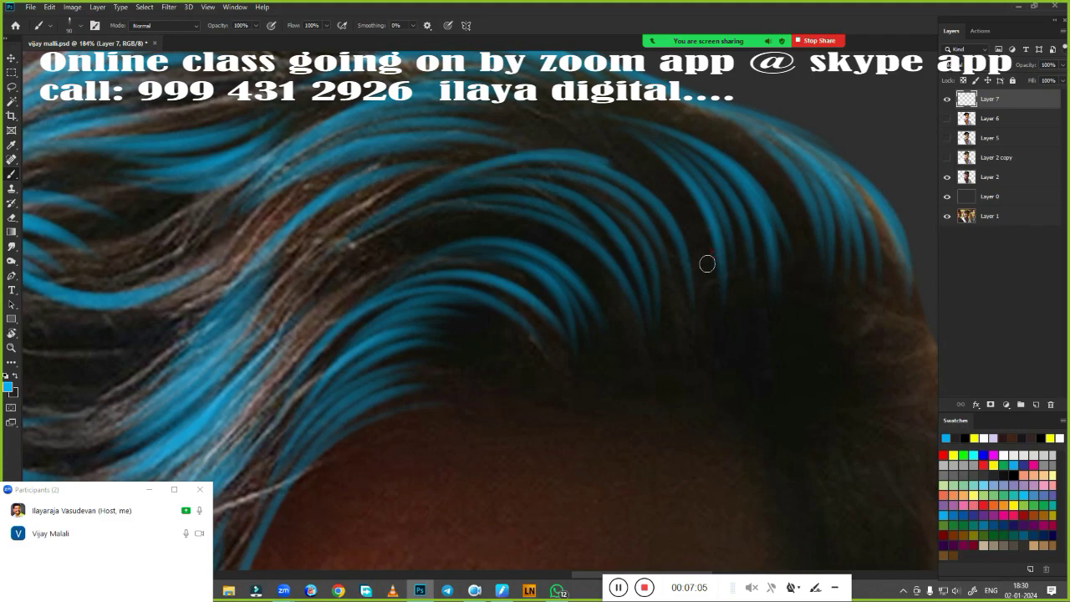
scroll(676, 386, "down", 2)
scroll(676, 387, "down", 2)
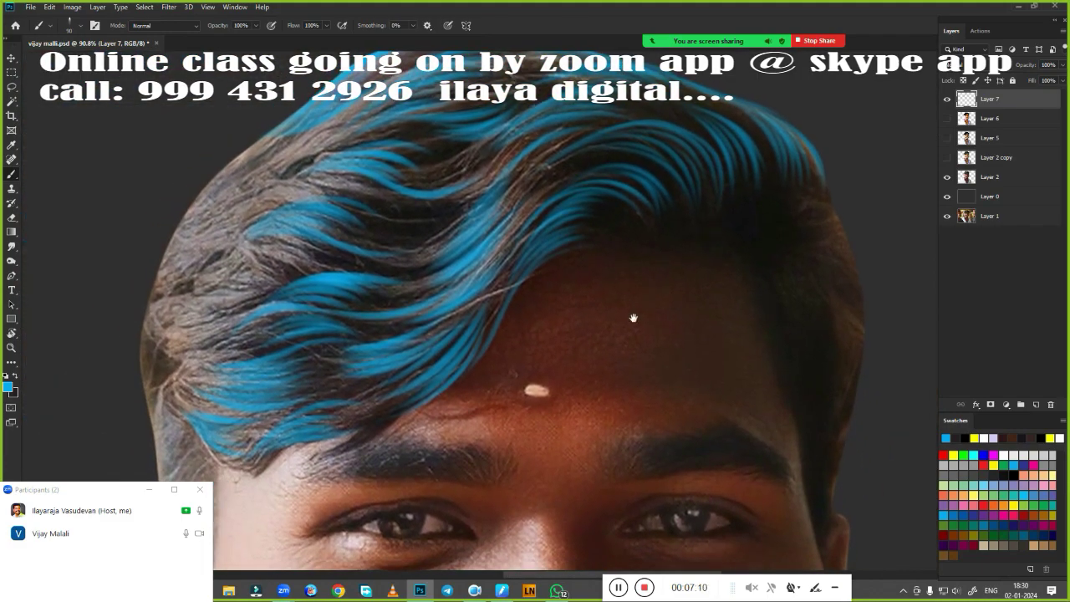
left_click(947, 118)
scroll(669, 307, "down", 3)
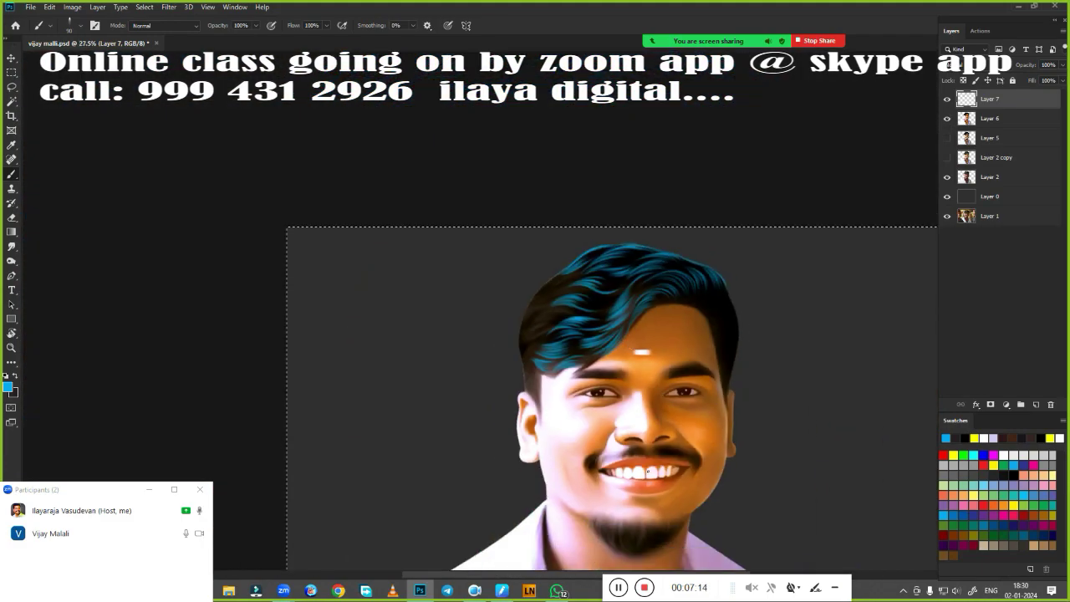
scroll(670, 308, "up", 5)
scroll(669, 308, "down", 3)
scroll(477, 234, "up", 3)
Step: Rotate the canvas to follow the hair and paint blue strands over the brown hair
key("r")
left_click_drag(568, 308, 452, 305)
scroll(452, 305, "up", 2)
scroll(429, 387, "up", 2)
key("b")
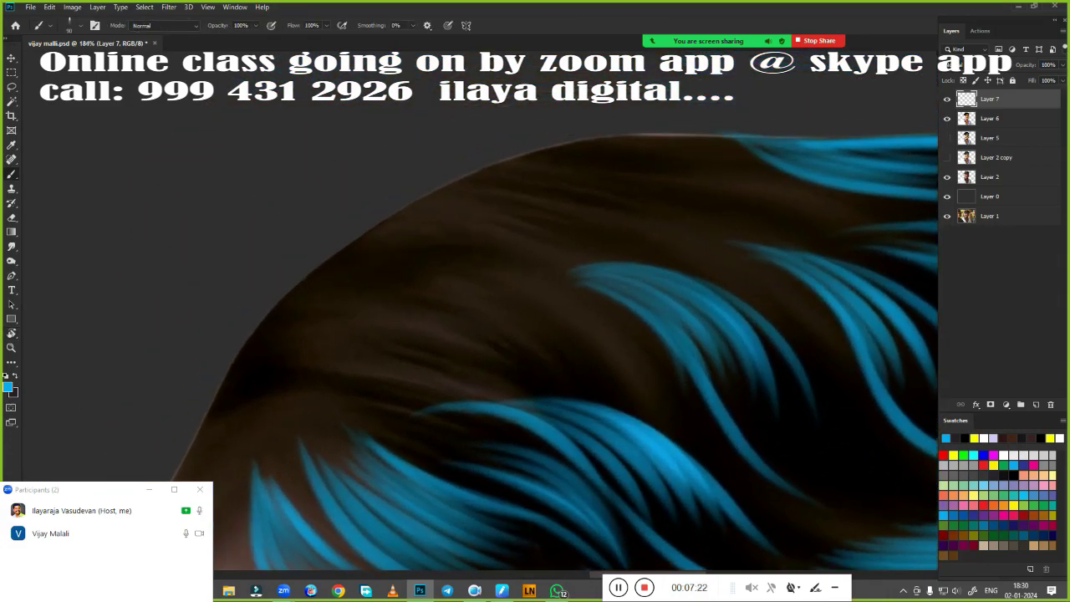
mouse_move(378, 375)
left_mouse_down()
mouse_move(402, 394)
mouse_move(360, 417)
left_mouse_up()
left_click_drag(247, 307, 559, 177)
Step: Paint a cluster of blue strands over the brown hair toward the top hairline
left_click_drag(284, 292, 501, 218)
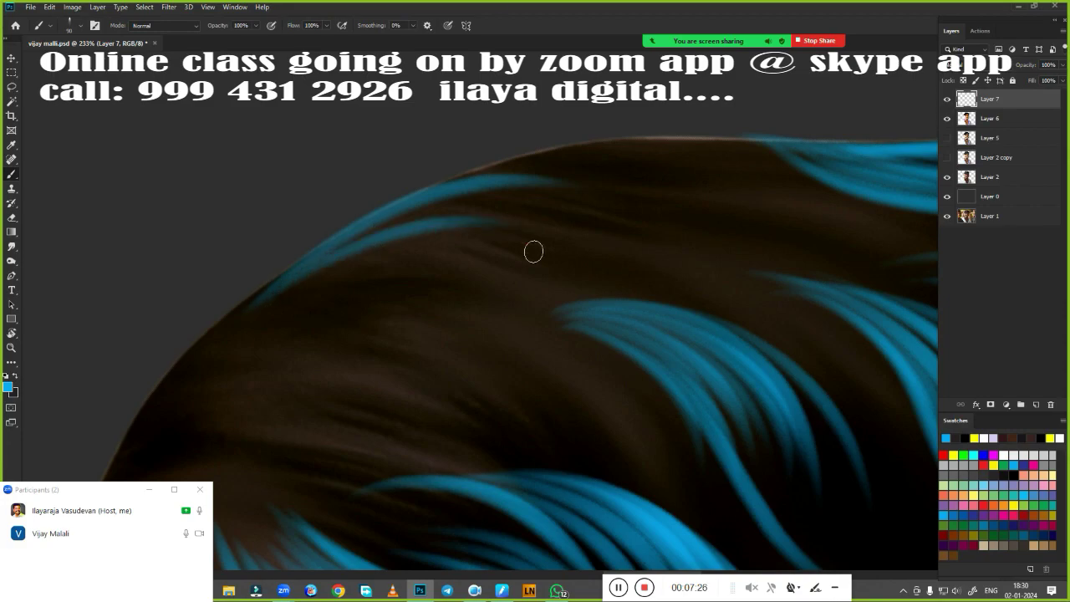
left_click_drag(305, 258, 550, 189)
left_click_drag(416, 216, 527, 207)
left_click_drag(299, 306, 473, 251)
left_click_drag(326, 273, 523, 244)
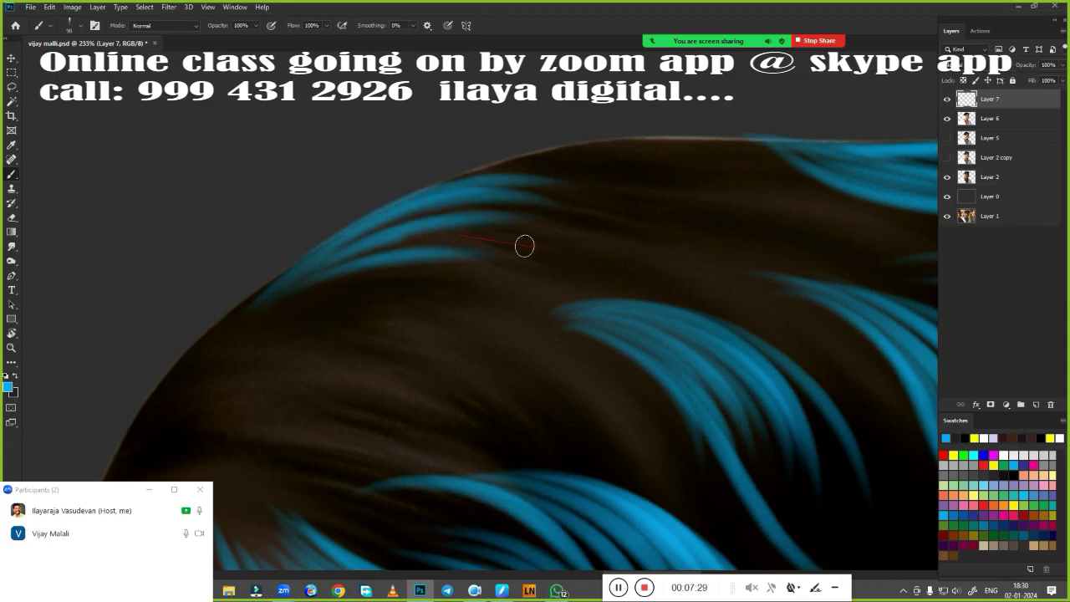
mouse_move(401, 244)
left_mouse_down()
mouse_move(505, 228)
mouse_move(533, 209)
left_mouse_up()
left_click_drag(354, 222, 615, 163)
Step: Paint blue strands along the upper hairline
scroll(616, 265, "up", 2)
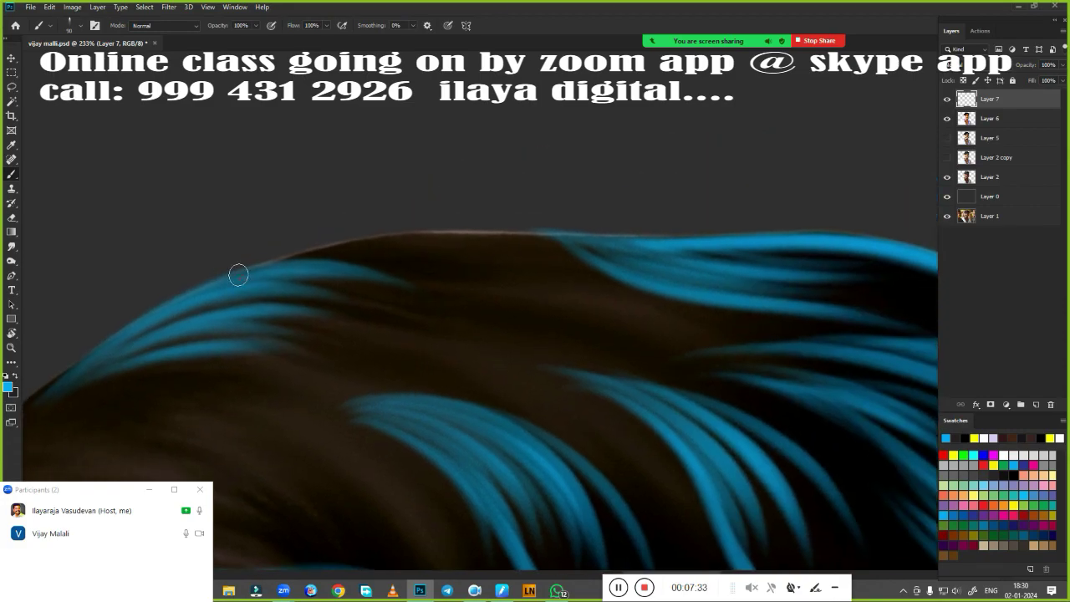
left_click_drag(243, 276, 527, 227)
left_click_drag(282, 253, 569, 227)
left_click_drag(359, 286, 527, 236)
left_click_drag(428, 301, 592, 248)
left_click_drag(531, 314, 627, 251)
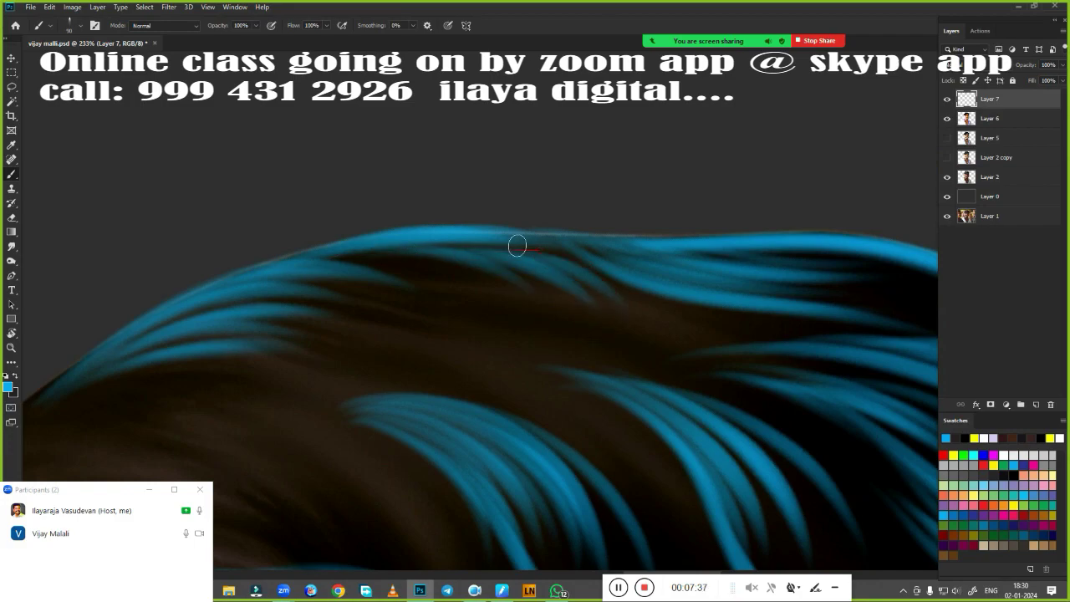
left_click_drag(342, 268, 565, 259)
Step: Add blue strands across the middle hair
left_click_drag(483, 296, 644, 343)
left_click_drag(491, 316, 669, 351)
left_click_drag(535, 338, 668, 355)
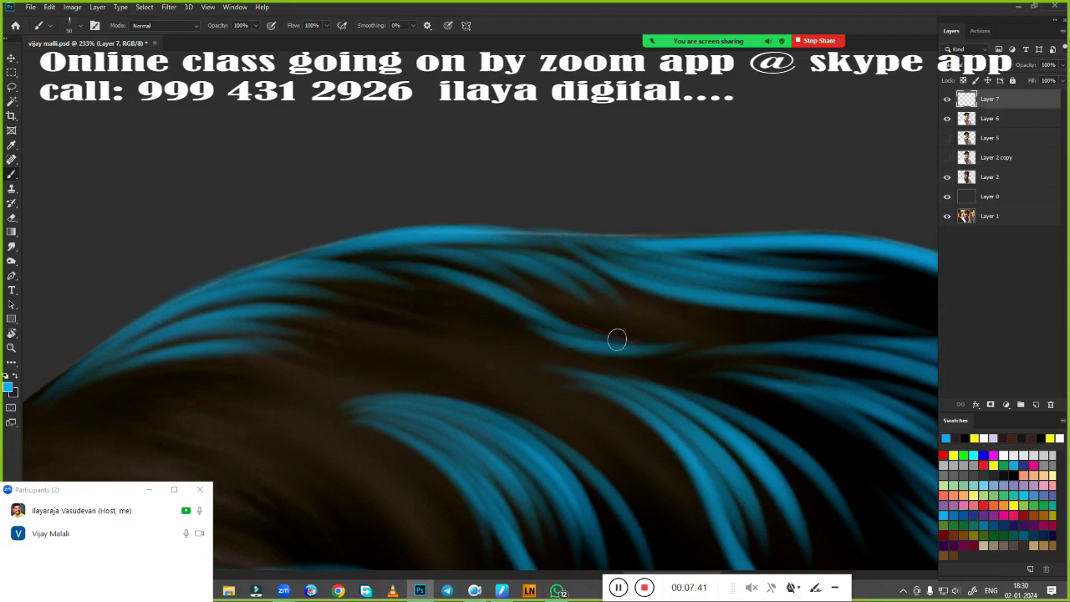
left_click_drag(580, 302, 715, 319)
left_click_drag(493, 330, 644, 362)
left_click_drag(535, 342, 681, 368)
left_click_drag(454, 323, 501, 276)
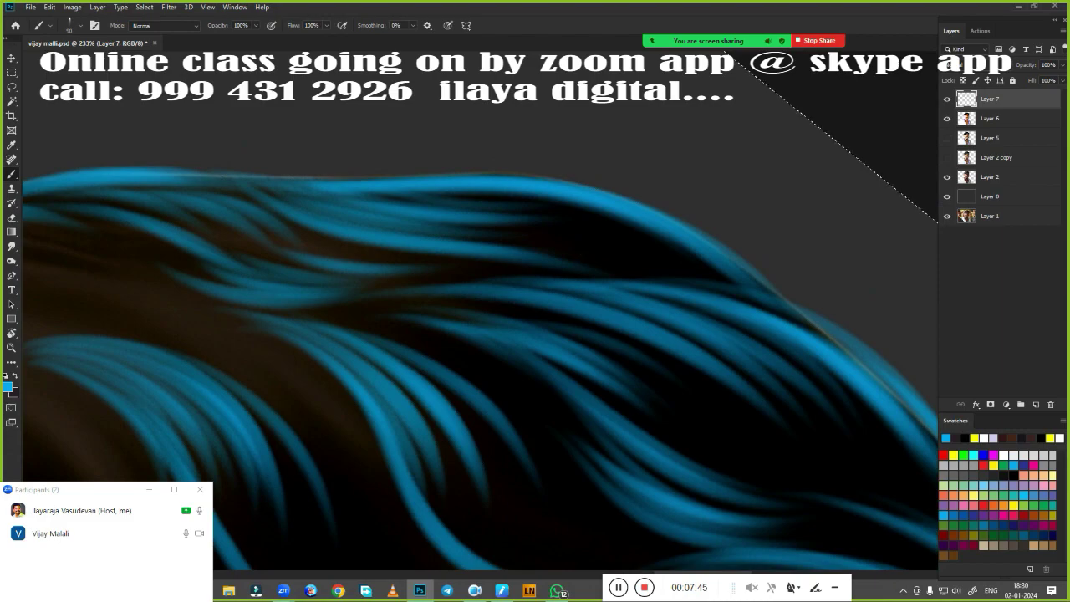
left_click_drag(317, 268, 418, 231)
Step: Rotate the view over the brown hair and show the Brush Settings panel
left_click_drag(549, 234, 622, 361)
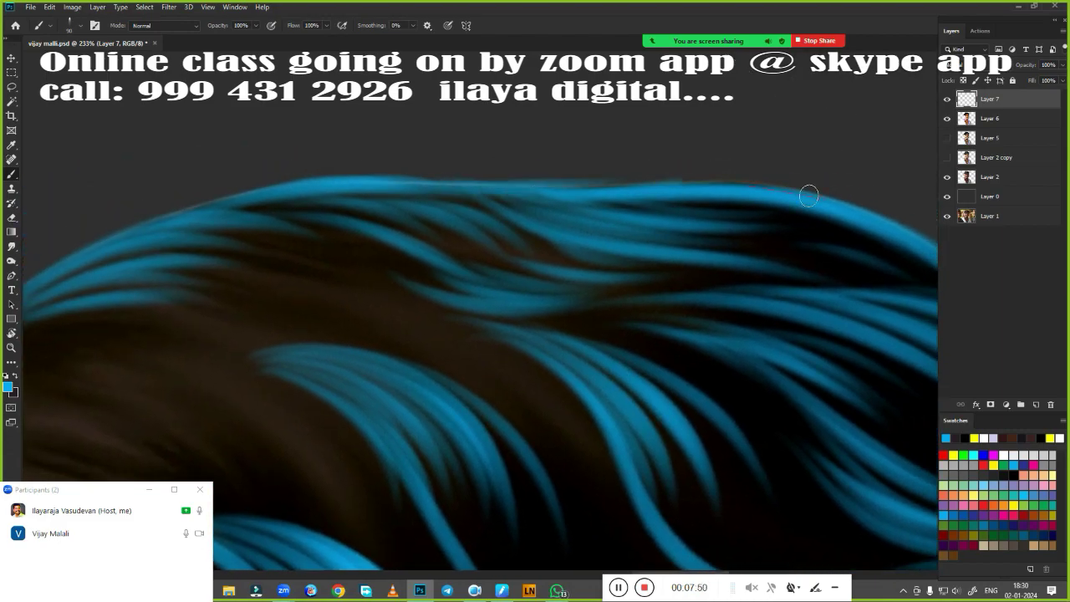
left_click_drag(812, 186, 270, 317)
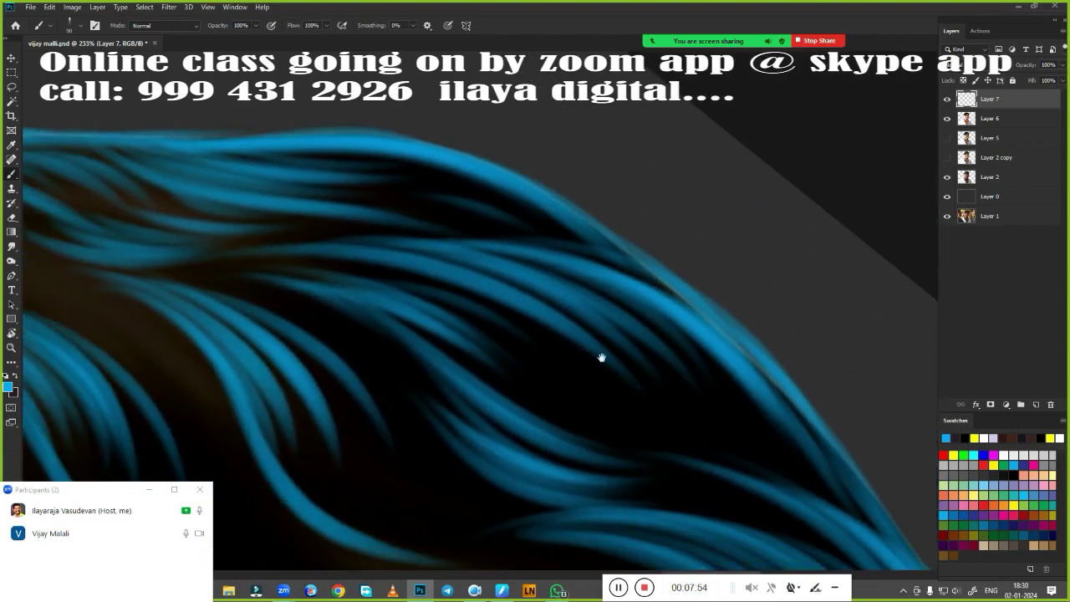
left_click_drag(602, 359, 593, 312)
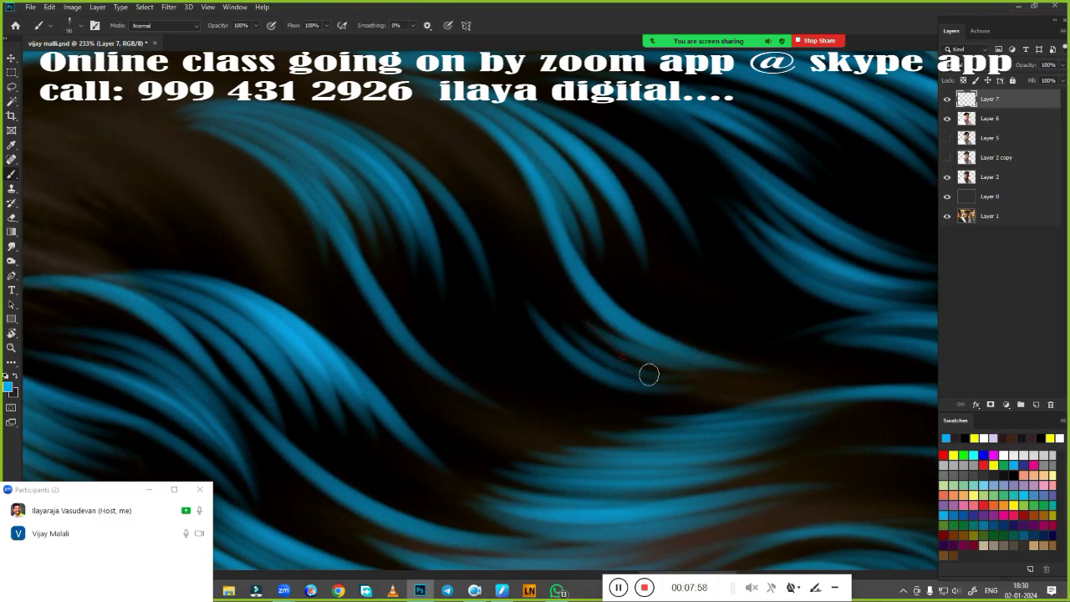
mouse_move(647, 375)
left_mouse_down()
mouse_move(609, 382)
mouse_move(782, 406)
left_mouse_up()
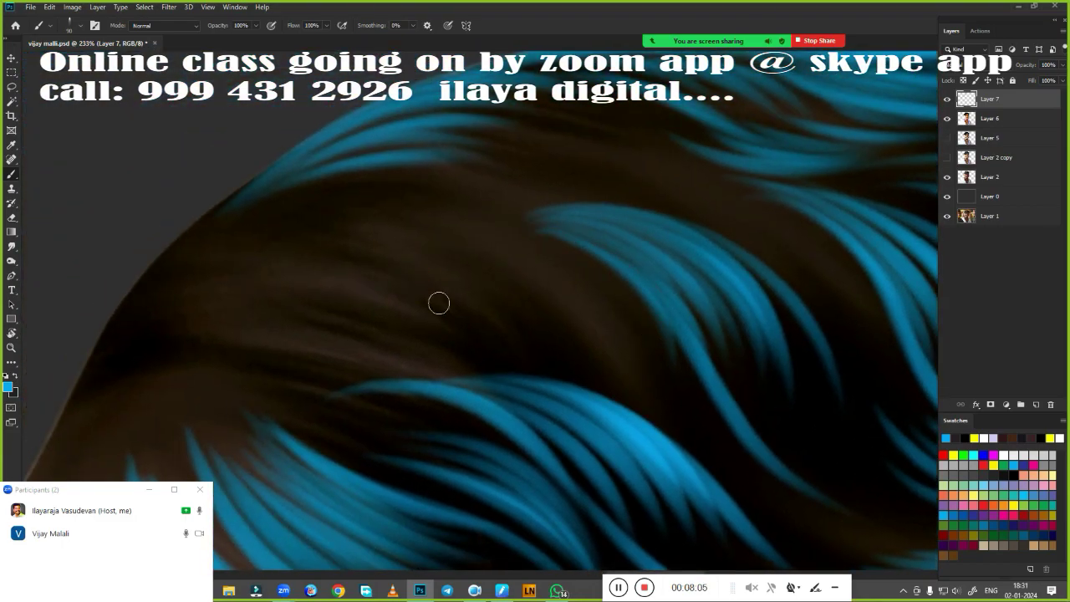
key("F5")
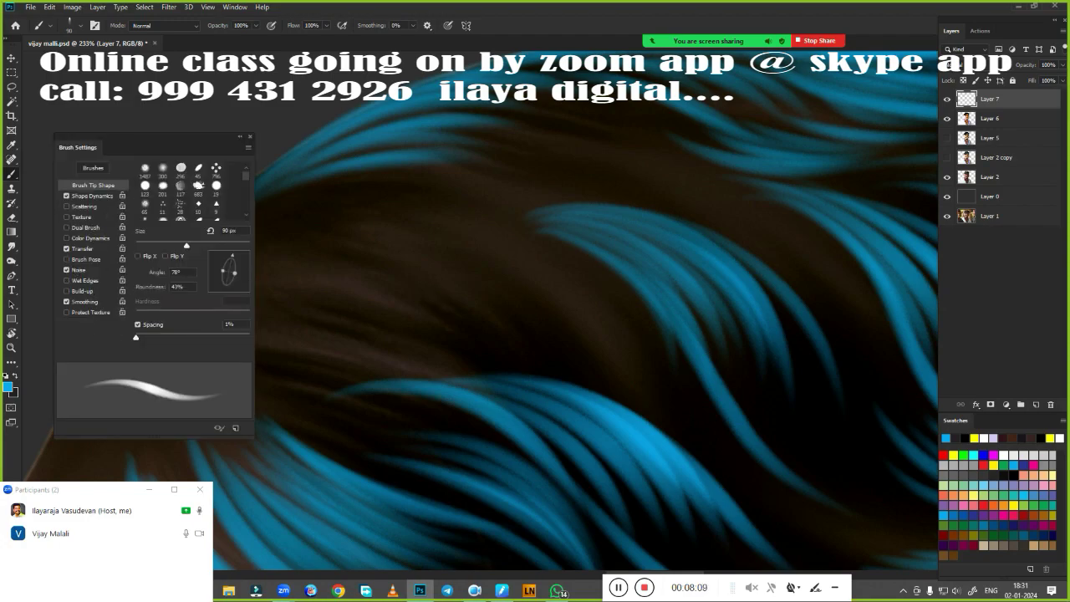
Step: Close Brush Settings and zoom in on another patch of the hair
left_click(252, 141)
mouse_move(501, 351)
left_mouse_down()
mouse_move(602, 255)
mouse_move(470, 310)
mouse_move(674, 243)
mouse_move(668, 317)
left_mouse_up()
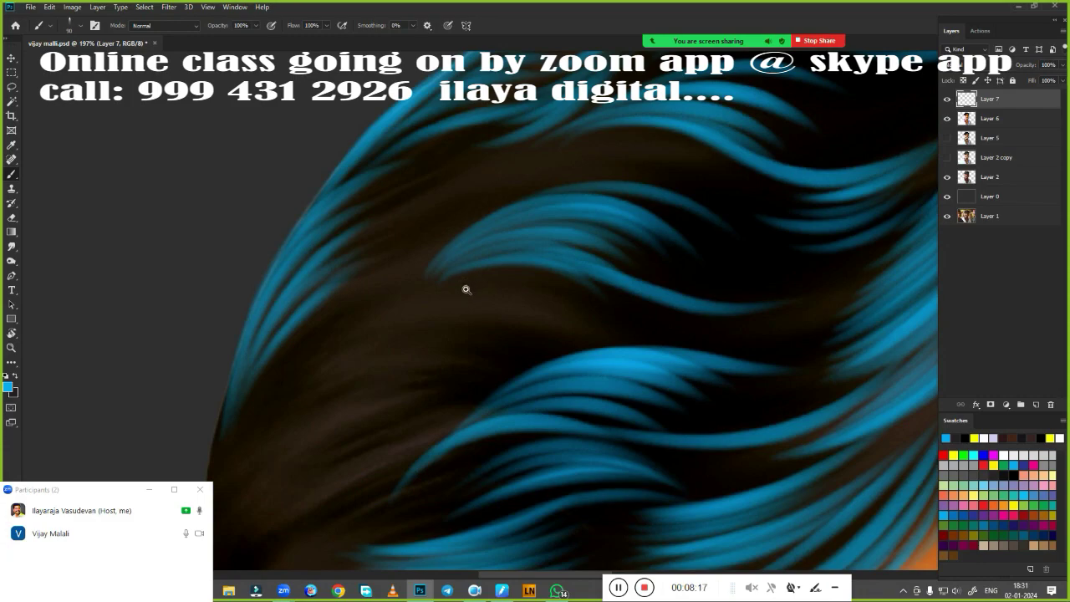
left_click_drag(466, 289, 539, 246)
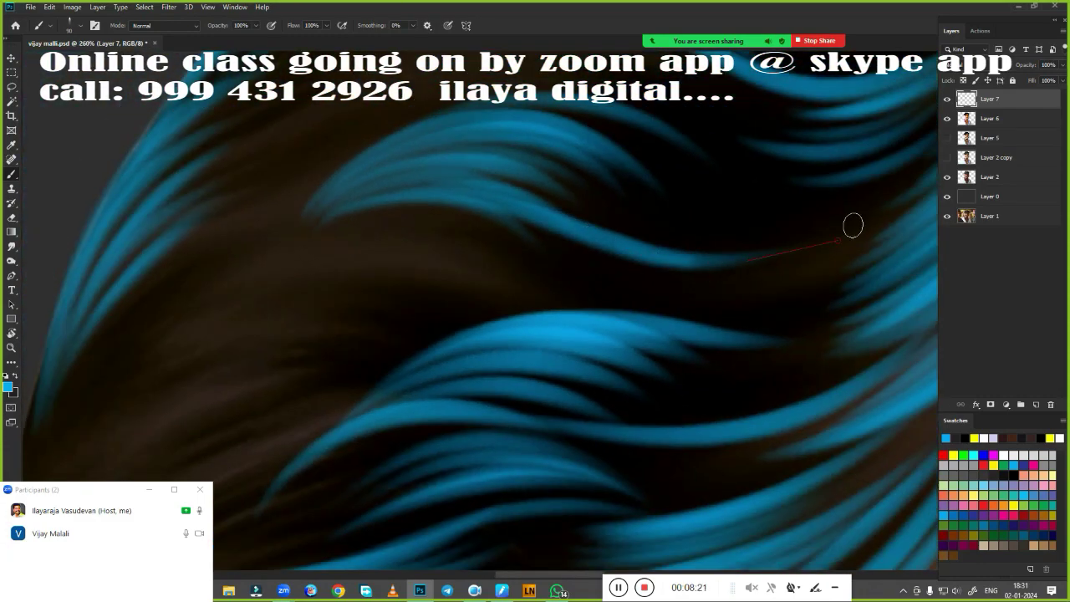
mouse_move(366, 304)
left_mouse_down()
mouse_move(467, 313)
mouse_move(204, 370)
mouse_move(305, 315)
left_mouse_up()
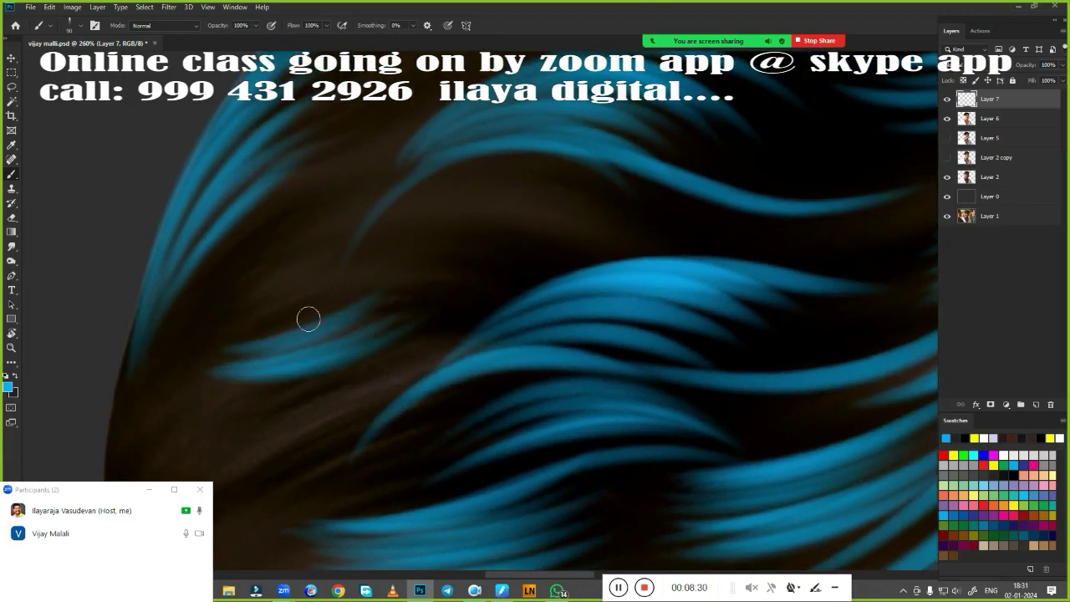
Step: Paint light-blue strands sweeping up through the top hair, plus one on the right
left_click_drag(230, 349, 407, 230)
left_click_drag(252, 380, 585, 192)
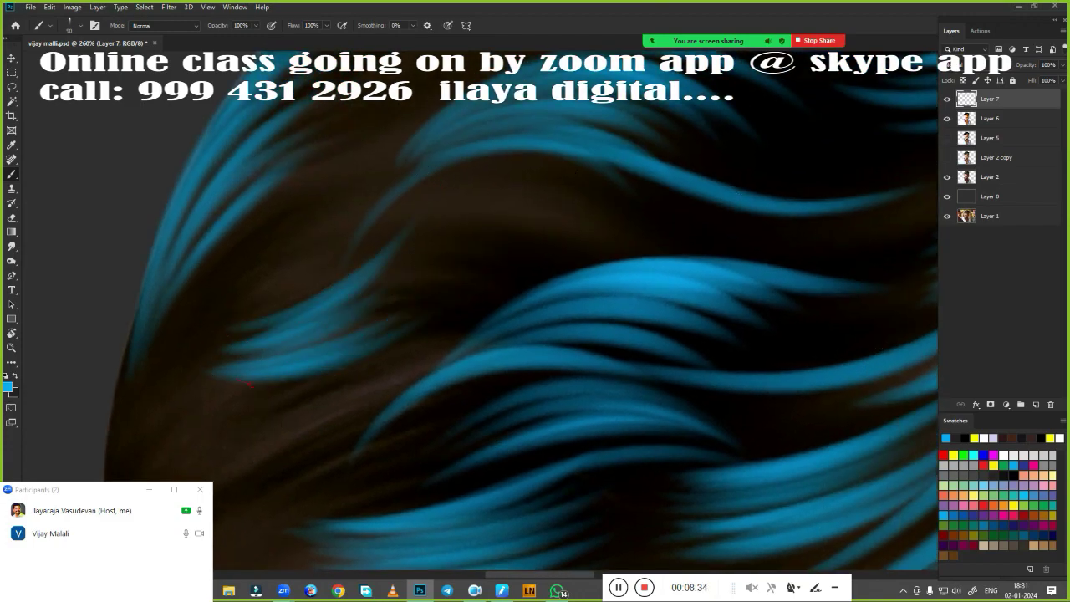
scroll(597, 413, "down", 5)
scroll(552, 410, "up", 4)
scroll(551, 410, "up", 2)
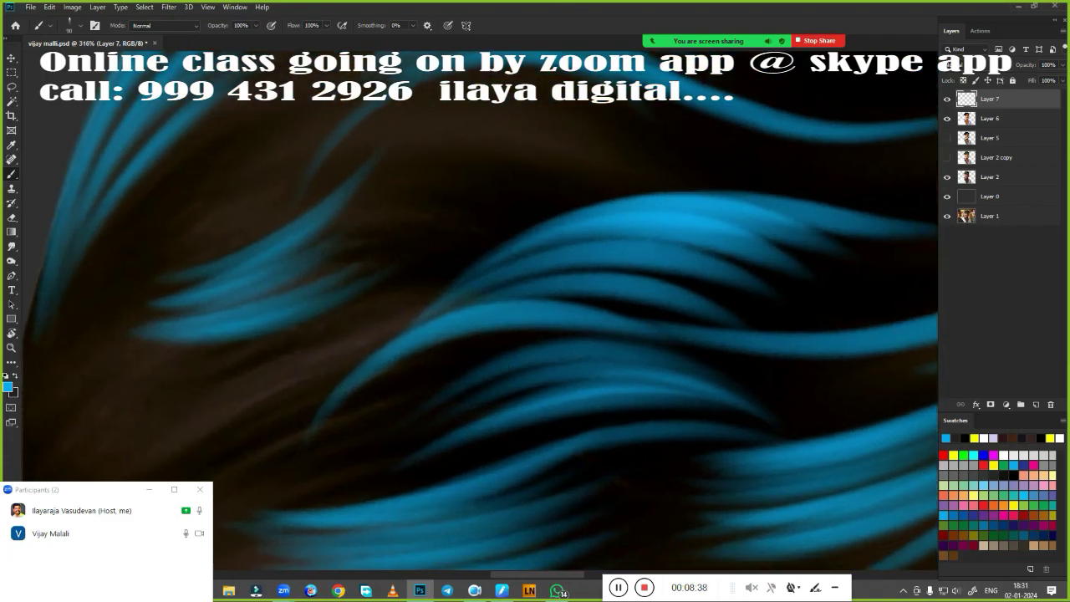
scroll(403, 282, "up", 1)
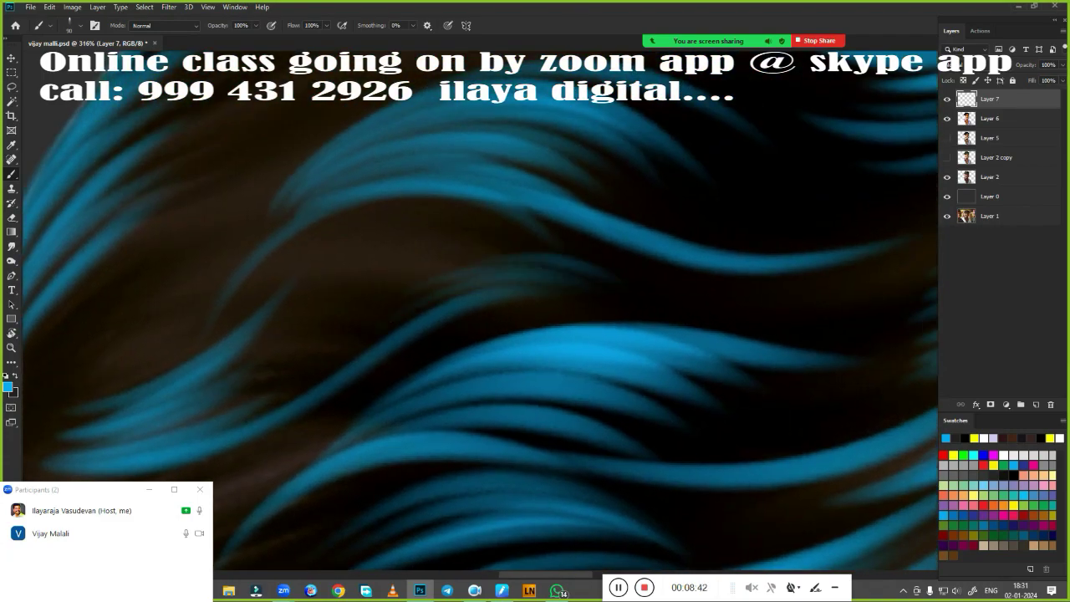
left_click_drag(403, 282, 619, 255)
scroll(501, 401, "down", 5)
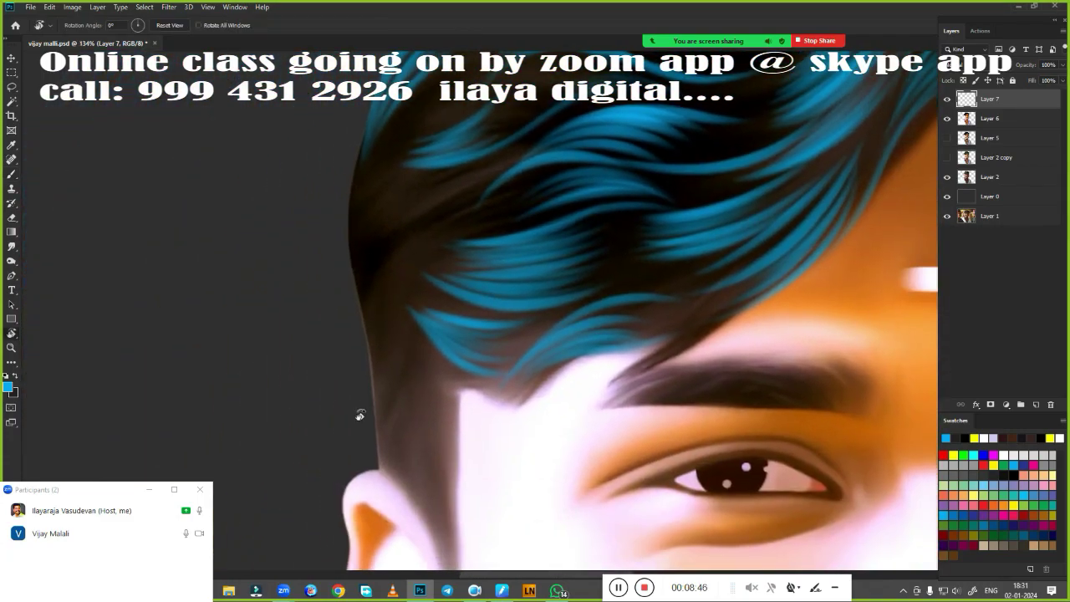
Step: Paint blue strands along the hair's outer edge and through the middle of the brown hair
scroll(358, 413, "up", 2)
scroll(429, 270, "up", 2)
left_click_drag(255, 342, 577, 142)
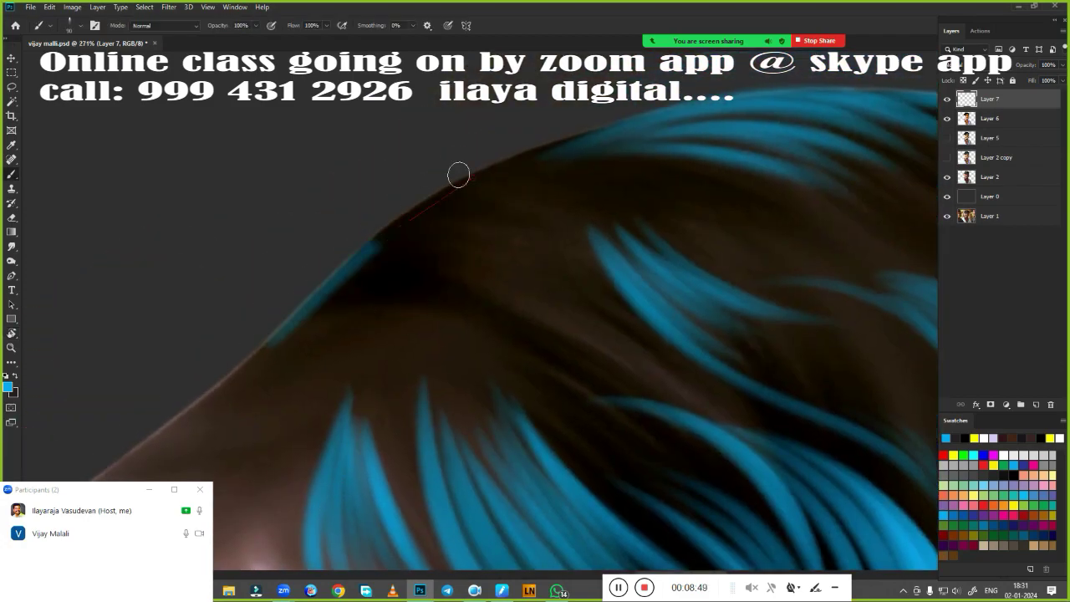
left_click_drag(362, 309, 541, 274)
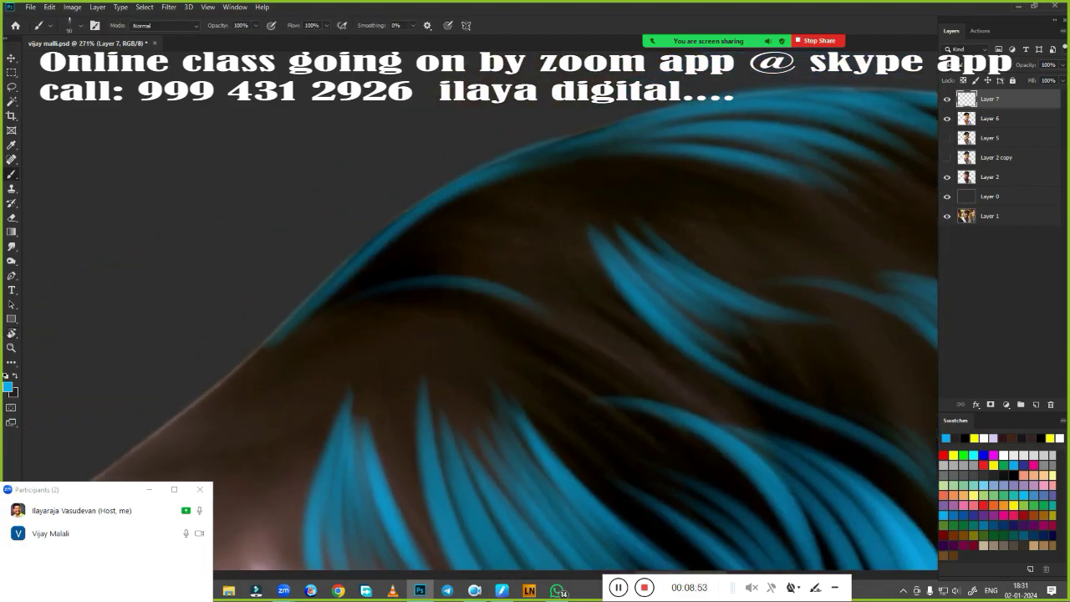
left_click_drag(329, 311, 521, 257)
left_click_drag(358, 286, 553, 216)
mouse_move(305, 310)
left_mouse_down()
mouse_move(544, 197)
mouse_move(535, 335)
left_mouse_up()
left_click_drag(555, 280, 413, 328)
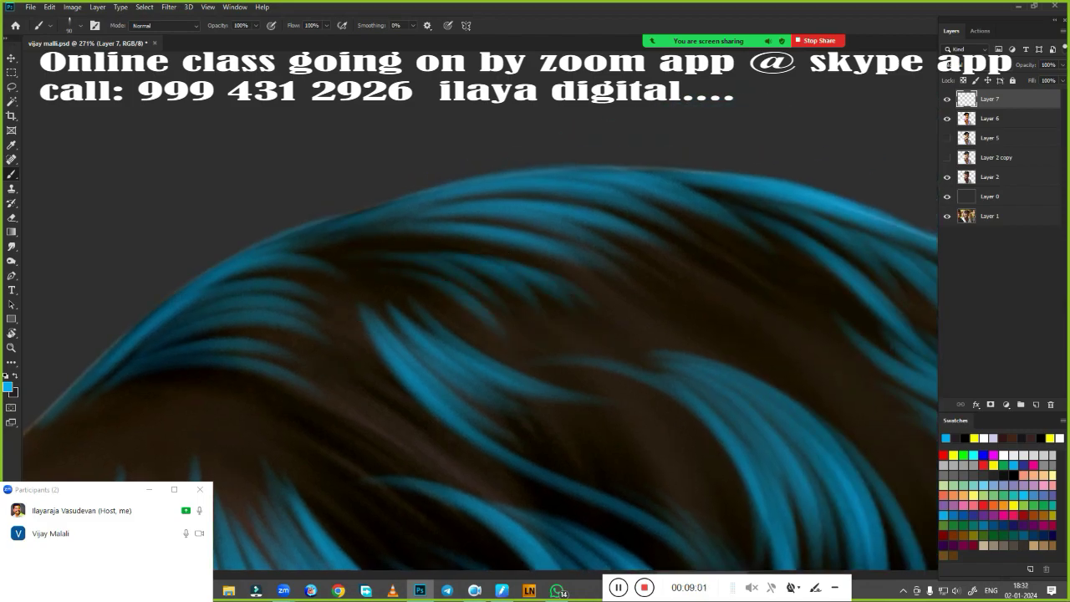
left_click_drag(456, 284, 601, 334)
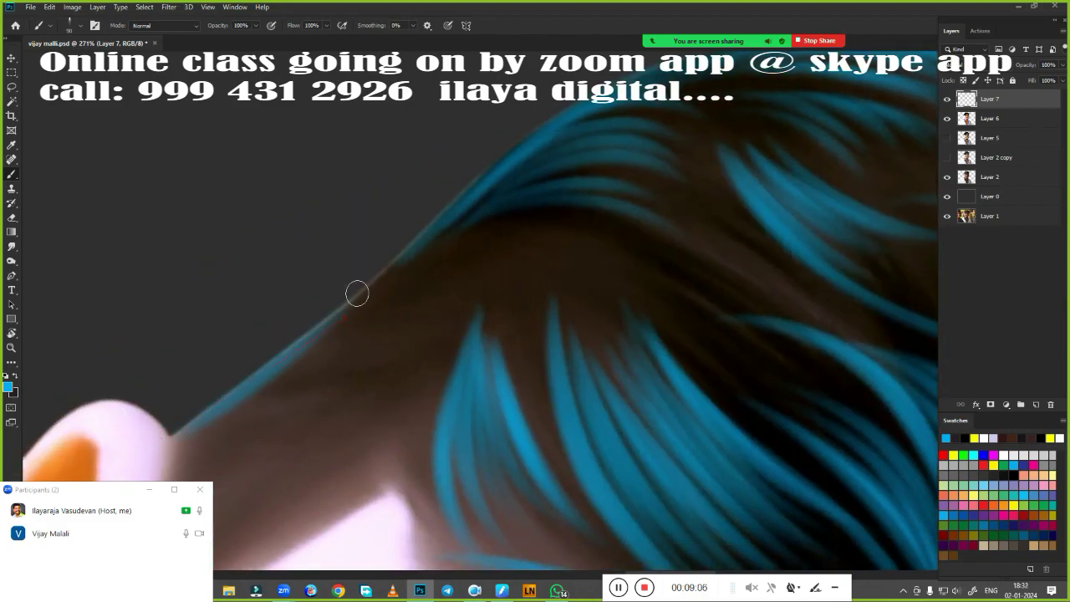
Step: Add a short blue strand, then several blue strands into the side hair
scroll(480, 420, "down", 3)
scroll(384, 295, "down", 3)
scroll(384, 295, "up", 3)
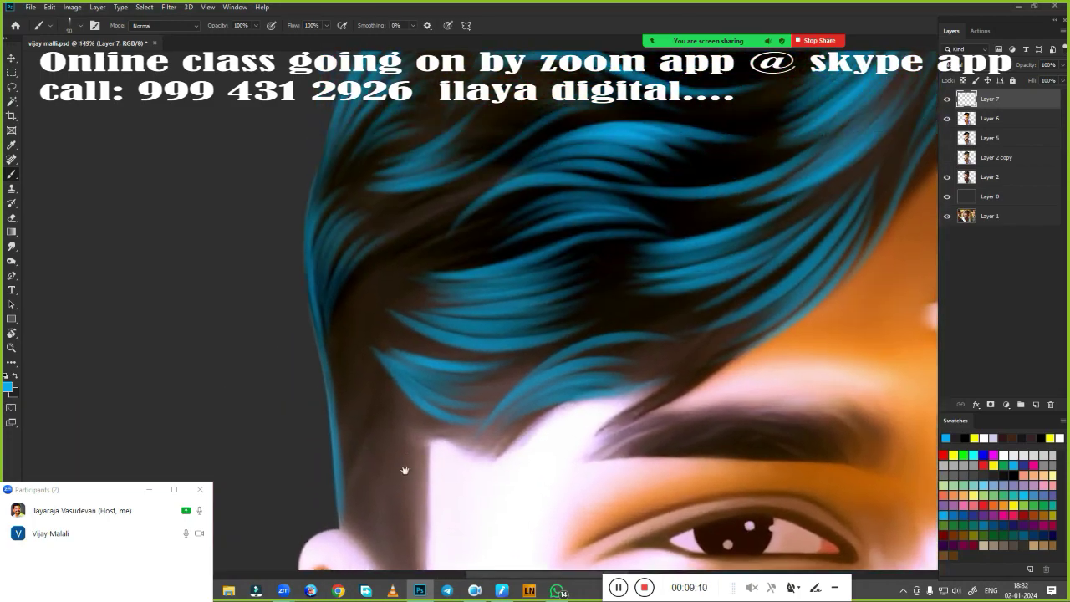
scroll(473, 309, "up", 1)
left_click_drag(309, 300, 396, 304)
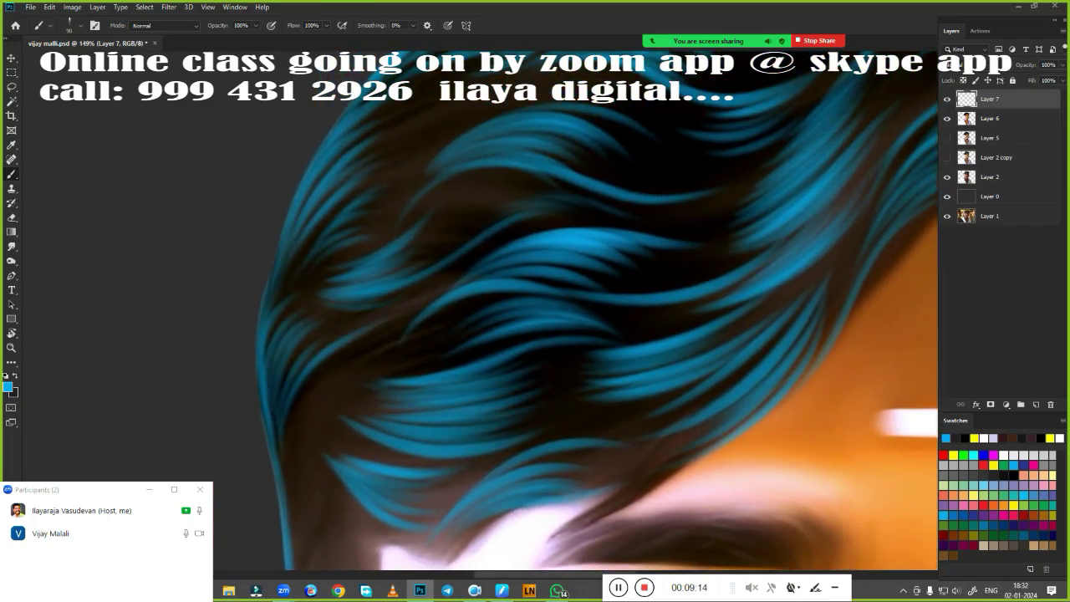
scroll(373, 323, "up", 2)
scroll(427, 418, "up", 1)
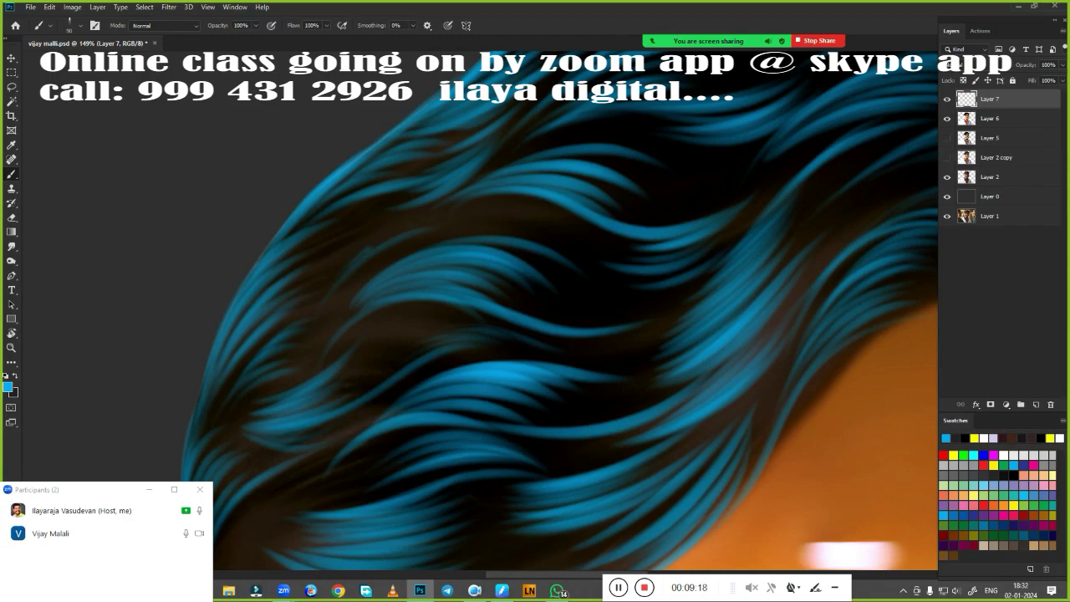
scroll(551, 268, "down", 5)
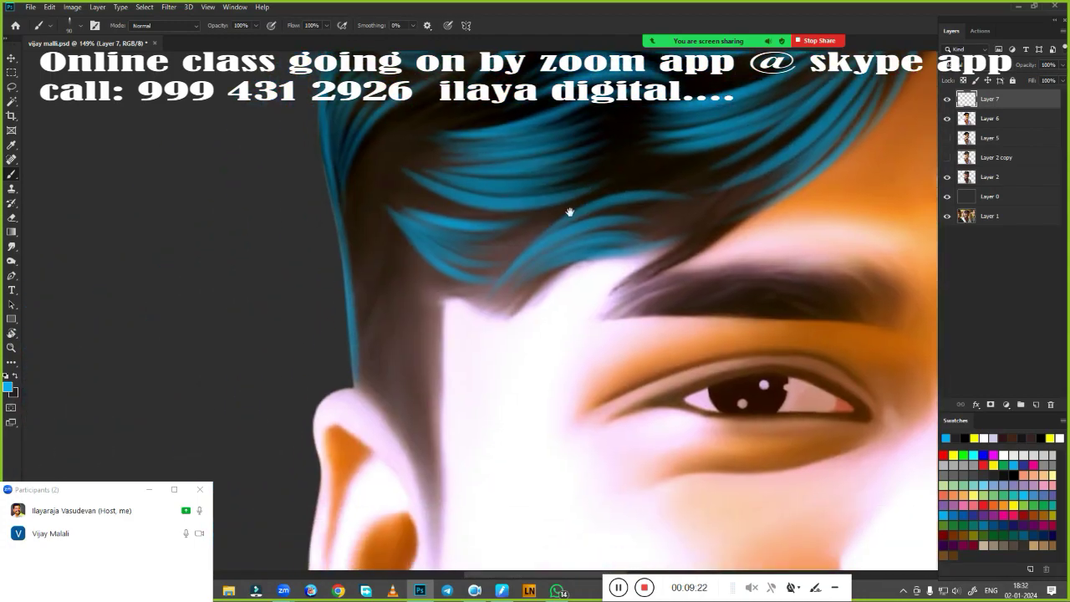
scroll(484, 251, "up", 2)
left_click_drag(393, 414, 365, 373)
left_click_drag(399, 286, 362, 377)
mouse_move(386, 257)
left_mouse_down()
mouse_move(336, 331)
mouse_move(375, 381)
mouse_move(368, 406)
left_mouse_up()
Step: Paint blue strands on the upper-left and left hair, down the sideburn and above the ear
mouse_move(389, 161)
left_mouse_down()
mouse_move(280, 263)
mouse_move(345, 159)
left_mouse_up()
left_click_drag(361, 351, 309, 406)
left_click_drag(343, 328, 308, 378)
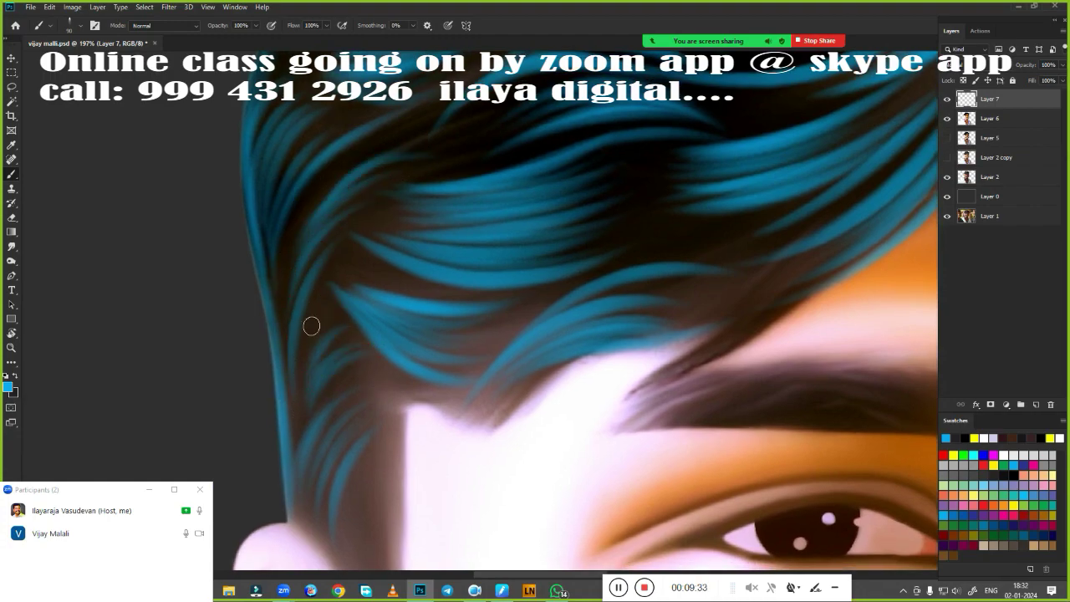
left_click_drag(450, 434, 450, 277)
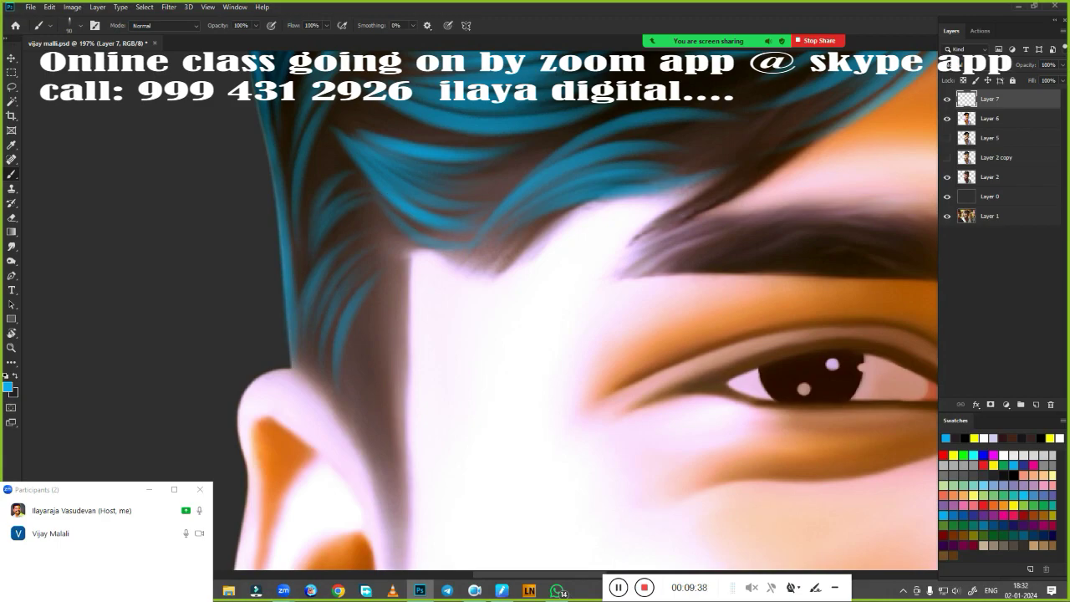
left_click_drag(518, 362, 611, 303)
left_click_drag(474, 244, 452, 335)
mouse_move(470, 294)
left_mouse_down()
mouse_move(485, 461)
mouse_move(504, 511)
left_mouse_up()
left_click_drag(405, 258, 408, 312)
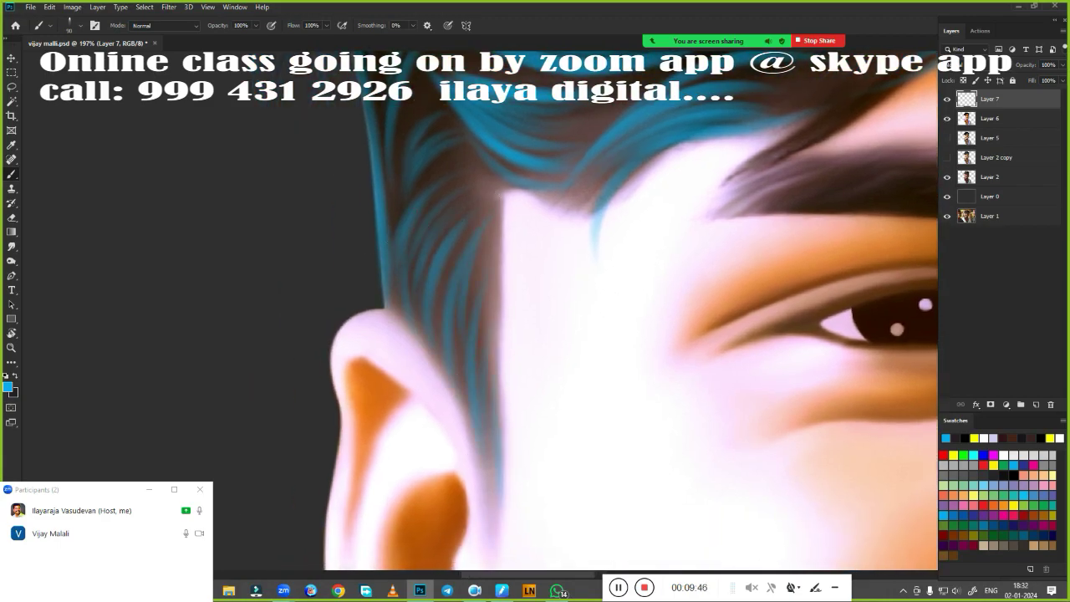
Step: Reposition and zoom the view over the hairline and forehead
scroll(485, 263, "down", 5)
scroll(267, 356, "up", 5)
scroll(266, 356, "up", 3)
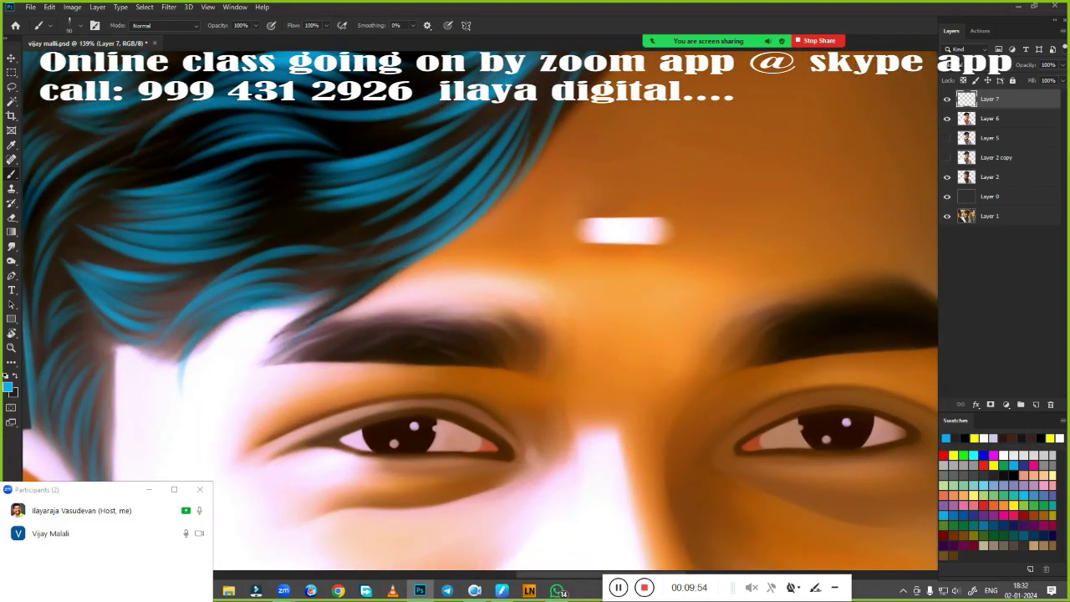
mouse_move(580, 324)
left_mouse_down()
mouse_move(545, 354)
mouse_move(401, 425)
left_mouse_up()
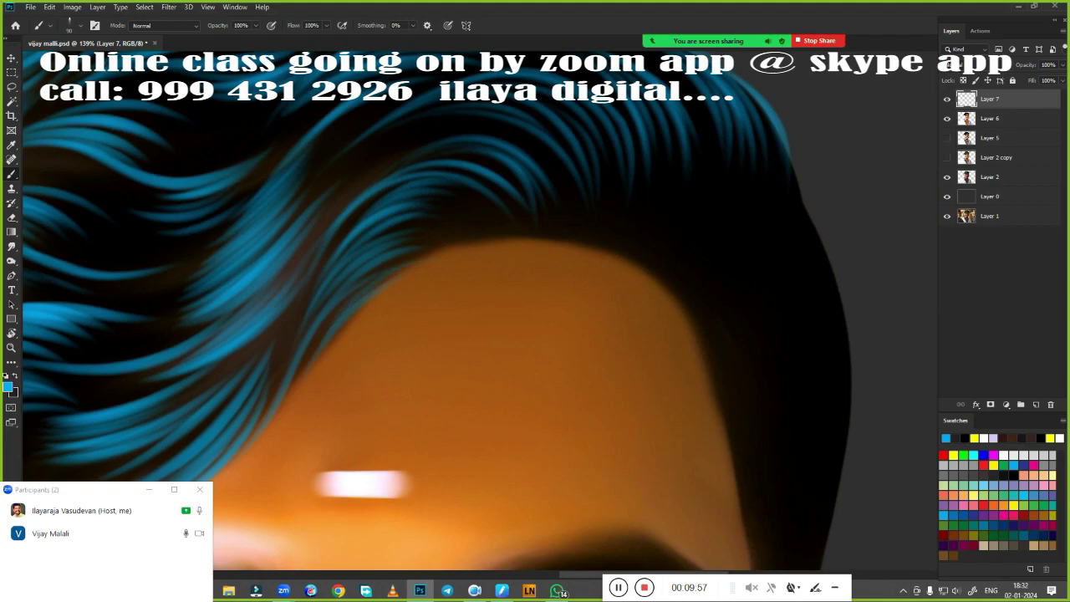
left_click_drag(501, 328, 451, 362)
left_click_drag(371, 271, 303, 325)
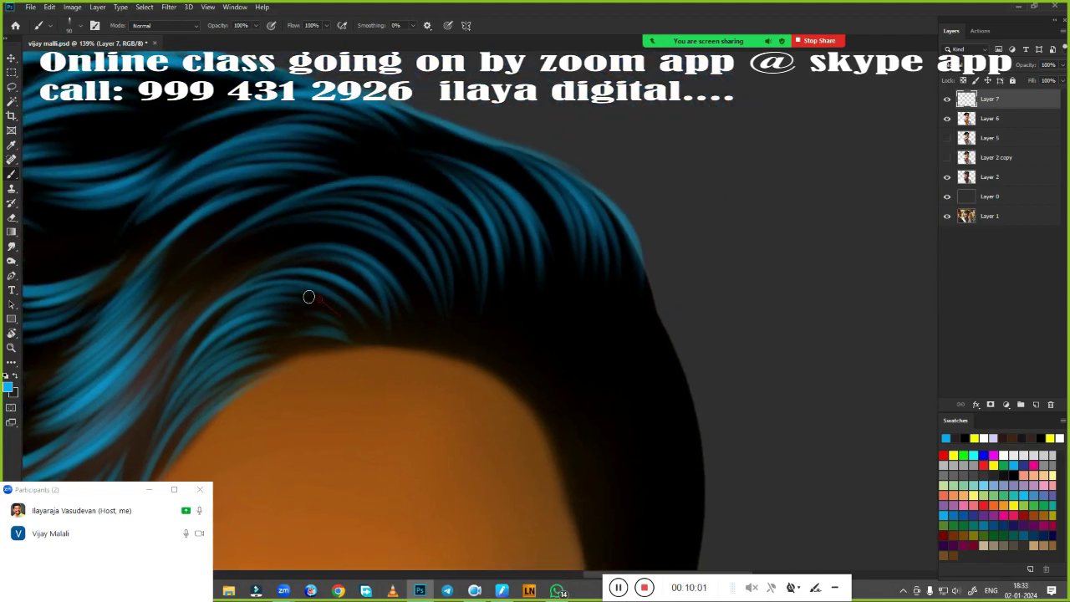
left_click_drag(665, 443, 582, 214)
Step: Fit the portrait, zoom in, and paint thin blue strands up the dark side hair's edge
key("ctrl+0")
scroll(571, 231, "up", 3)
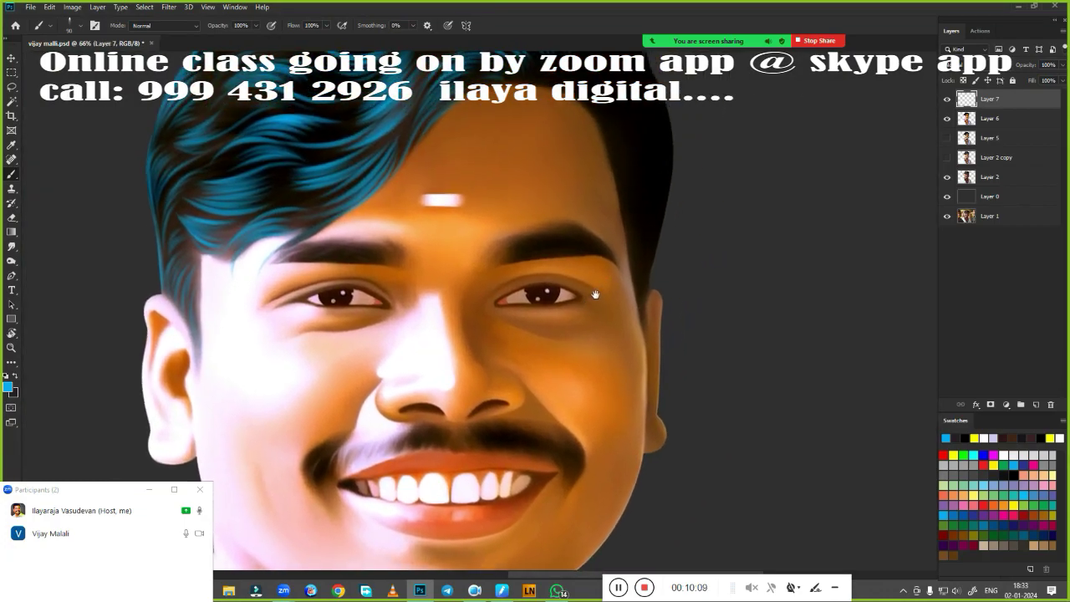
scroll(469, 368, "up", 2)
scroll(470, 368, "up", 2)
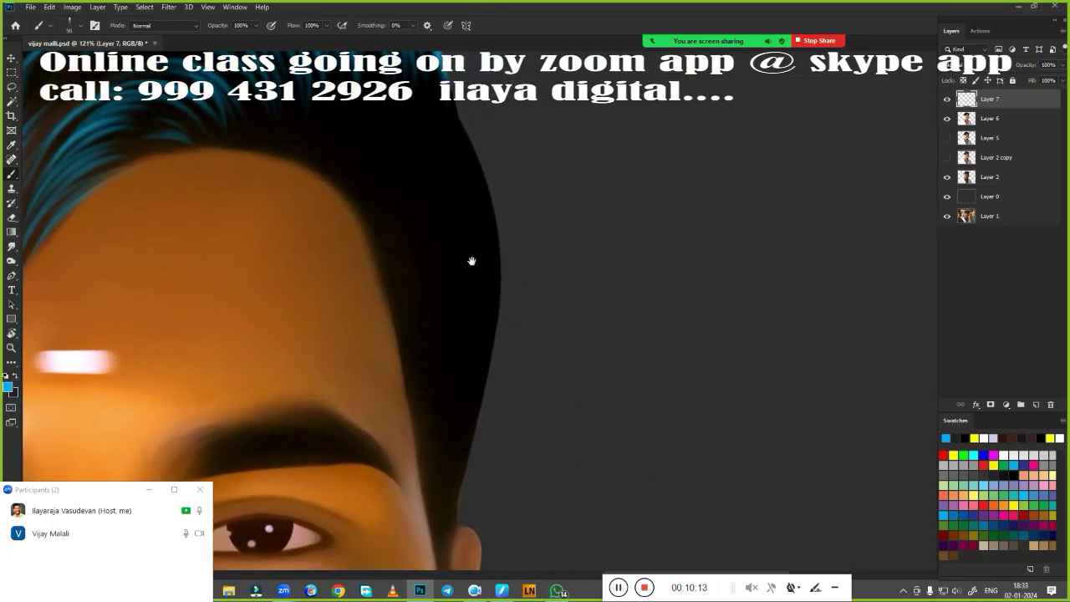
mouse_move(434, 239)
left_mouse_down()
mouse_move(473, 351)
mouse_move(461, 358)
left_mouse_up()
left_click_drag(468, 269, 473, 359)
left_click_drag(473, 294, 480, 376)
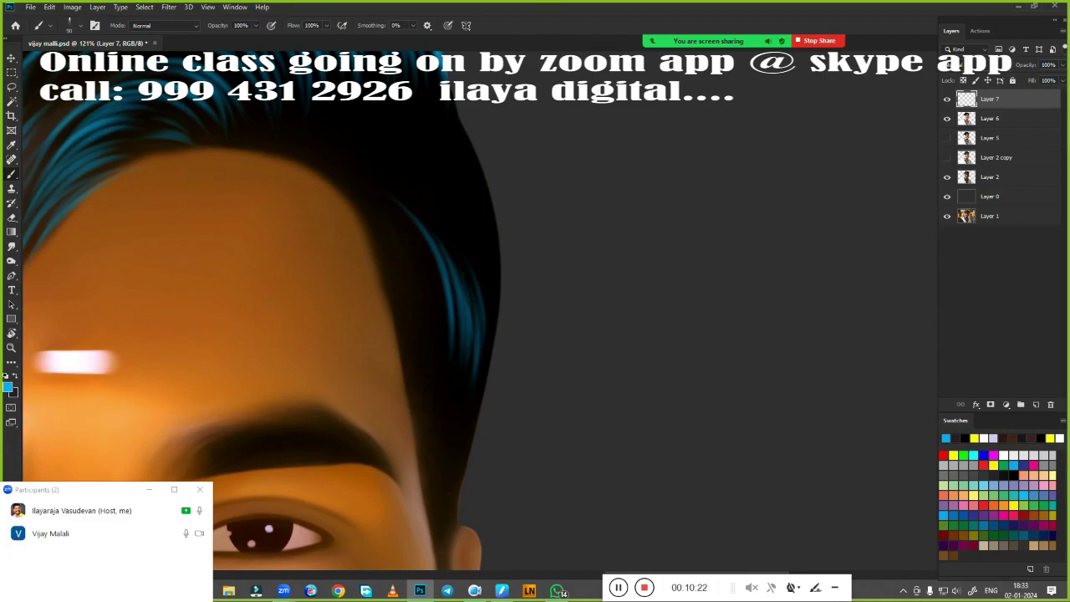
left_click_drag(422, 170, 455, 230)
left_click_drag(429, 172, 460, 231)
left_click_drag(444, 178, 473, 233)
left_click_drag(457, 183, 485, 261)
mouse_move(469, 193)
left_mouse_down()
mouse_move(496, 265)
mouse_move(518, 391)
left_mouse_up()
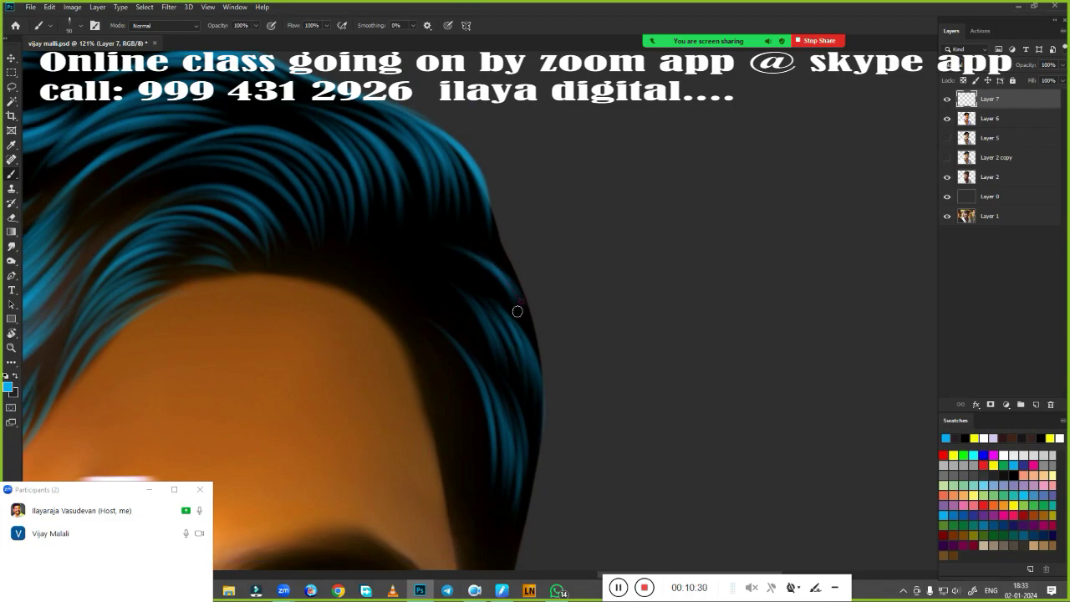
Step: Add blue strands along the right hair edge and across the dark hair
left_click_drag(516, 278, 527, 349)
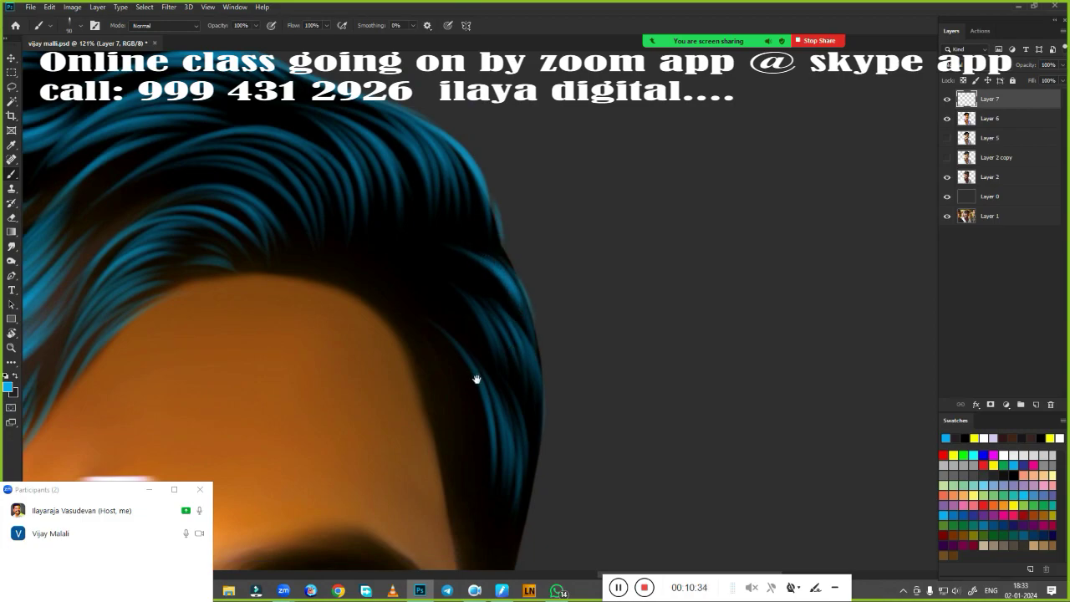
left_click_drag(521, 281, 596, 222)
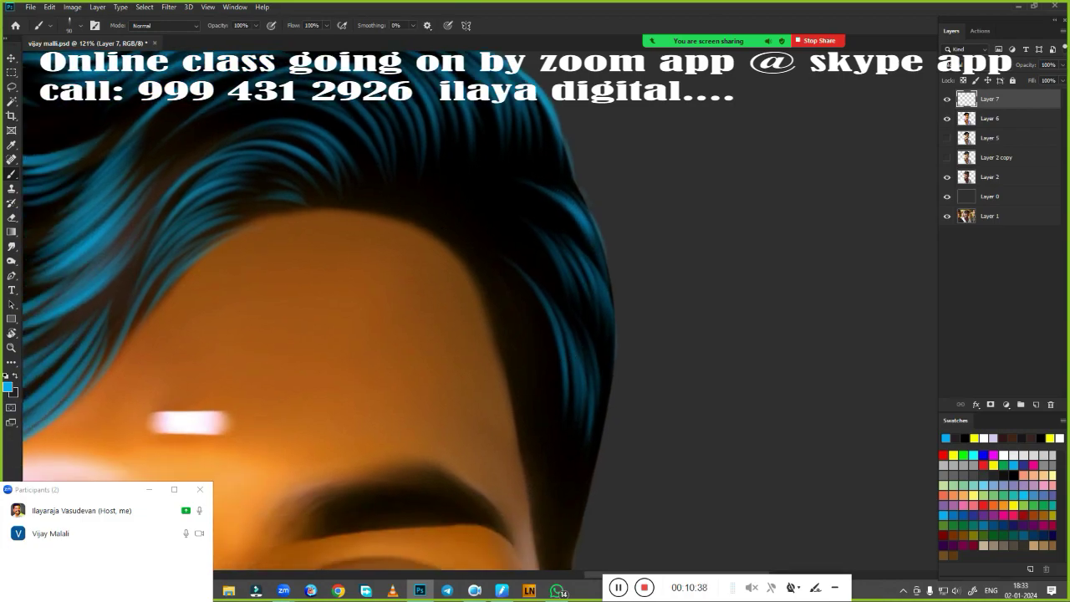
scroll(373, 427, "up", 3)
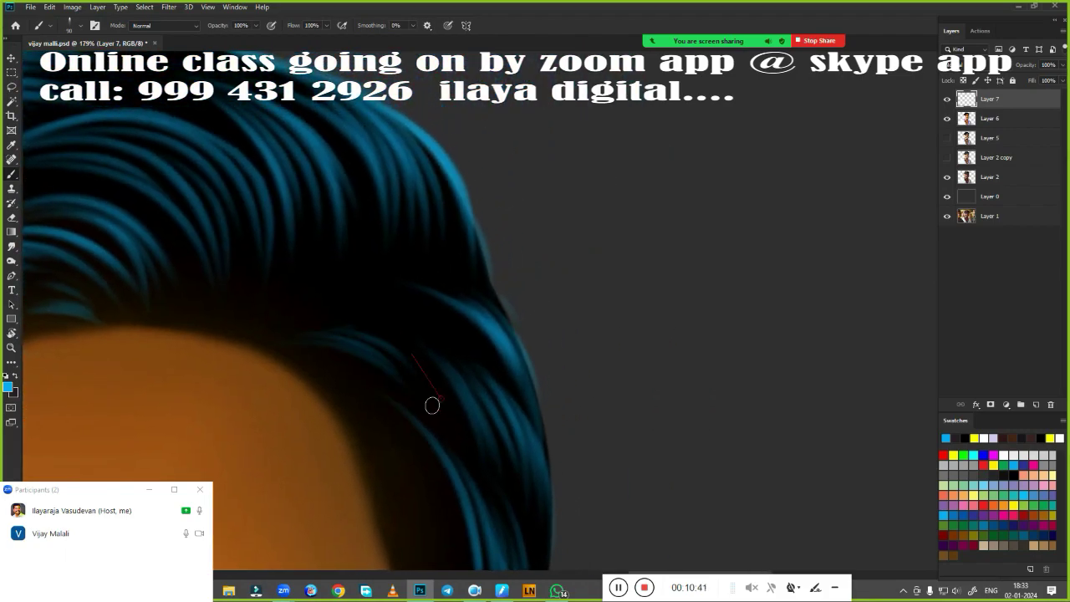
mouse_move(431, 405)
left_mouse_down()
mouse_move(373, 315)
mouse_move(484, 314)
left_mouse_up()
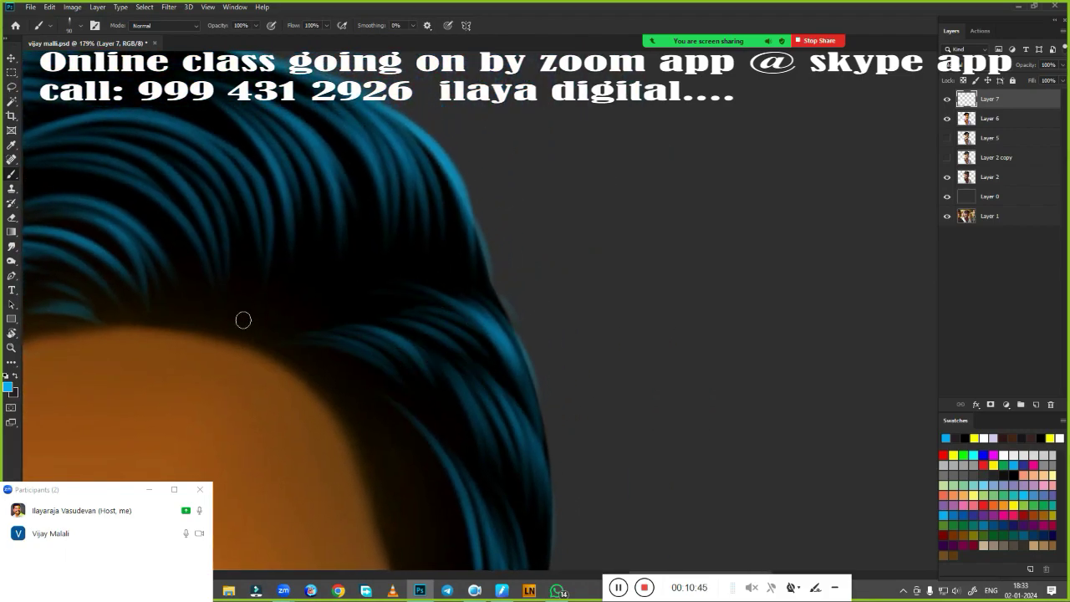
left_click_drag(243, 320, 344, 228)
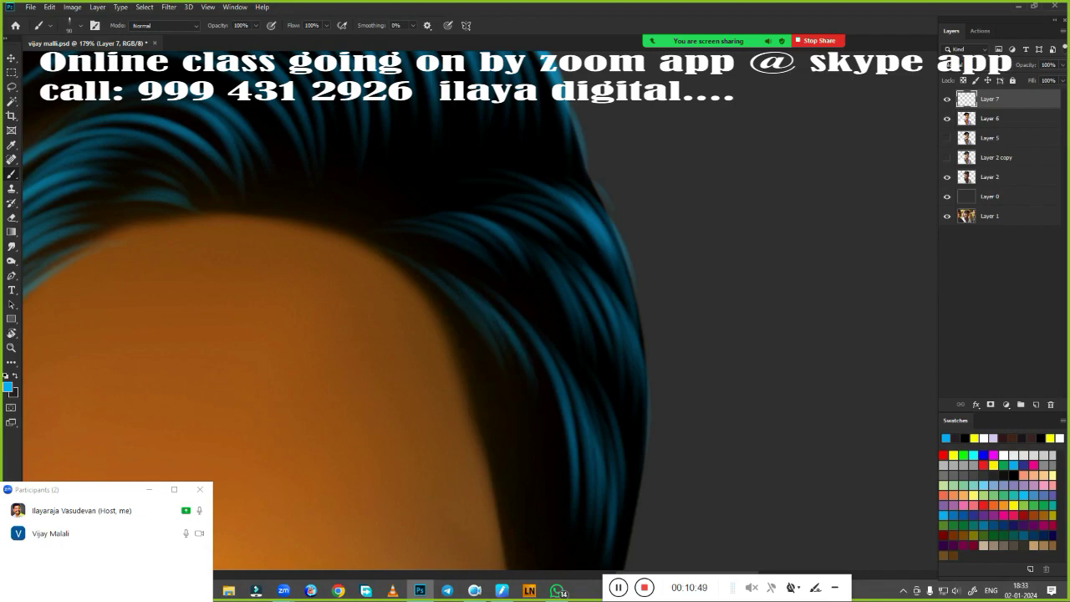
scroll(628, 284, "down", 5)
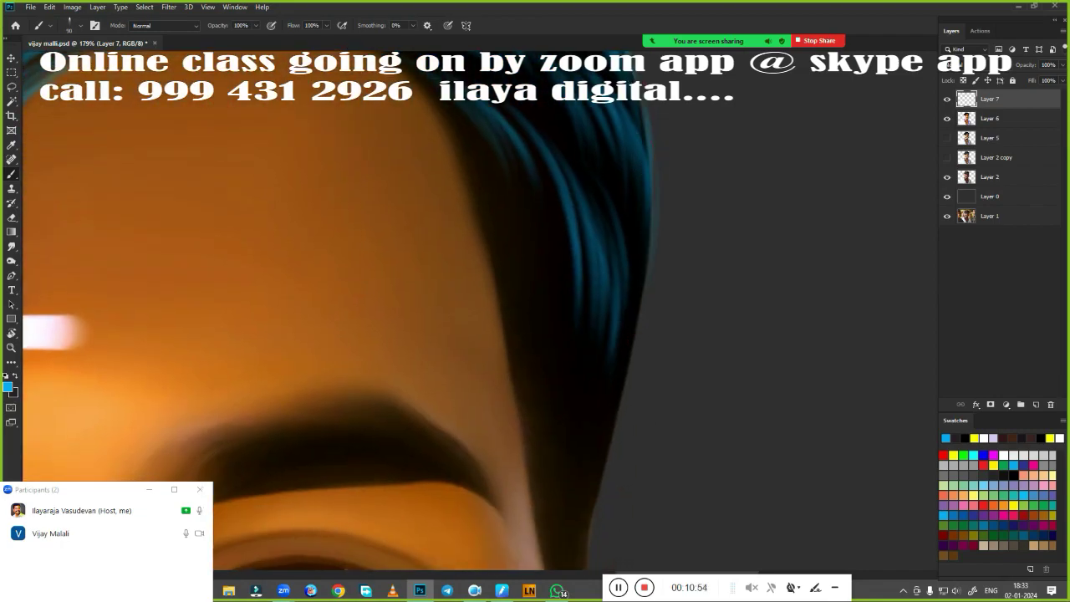
left_click_drag(641, 221, 621, 107)
Step: Paint bright blue strands into the dark side hair and along its outer edge
left_click_drag(506, 252, 519, 372)
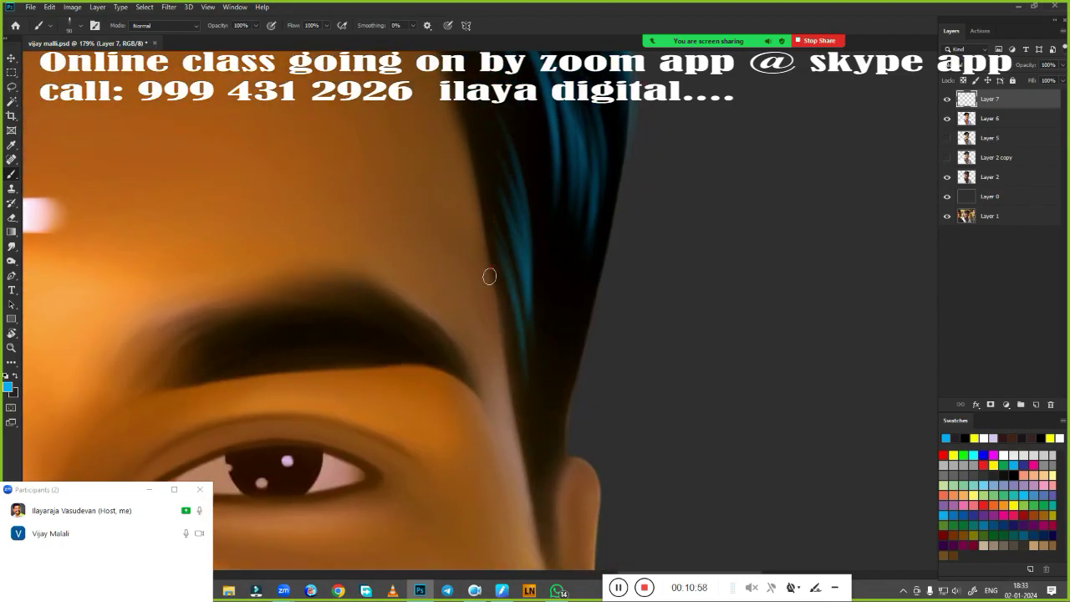
left_click_drag(502, 286, 518, 394)
left_click_drag(525, 139, 539, 306)
mouse_move(551, 264)
left_mouse_down()
mouse_move(567, 406)
mouse_move(562, 395)
left_mouse_up()
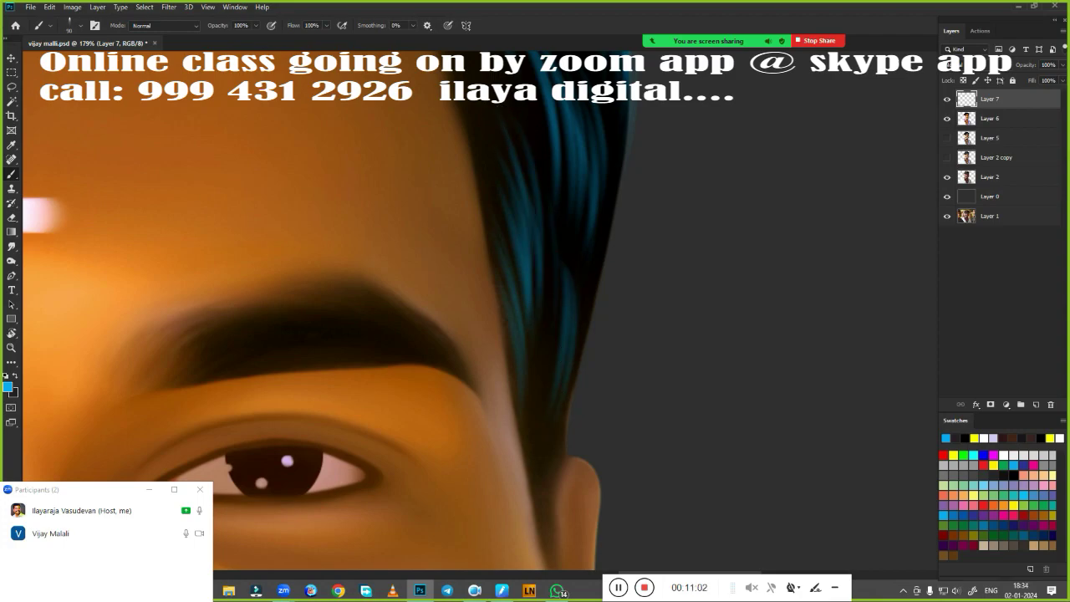
left_click_drag(588, 316, 553, 444)
scroll(568, 334, "up", 2)
left_click_drag(580, 213, 546, 381)
mouse_move(585, 250)
left_mouse_down()
mouse_move(558, 408)
mouse_move(552, 173)
left_mouse_up()
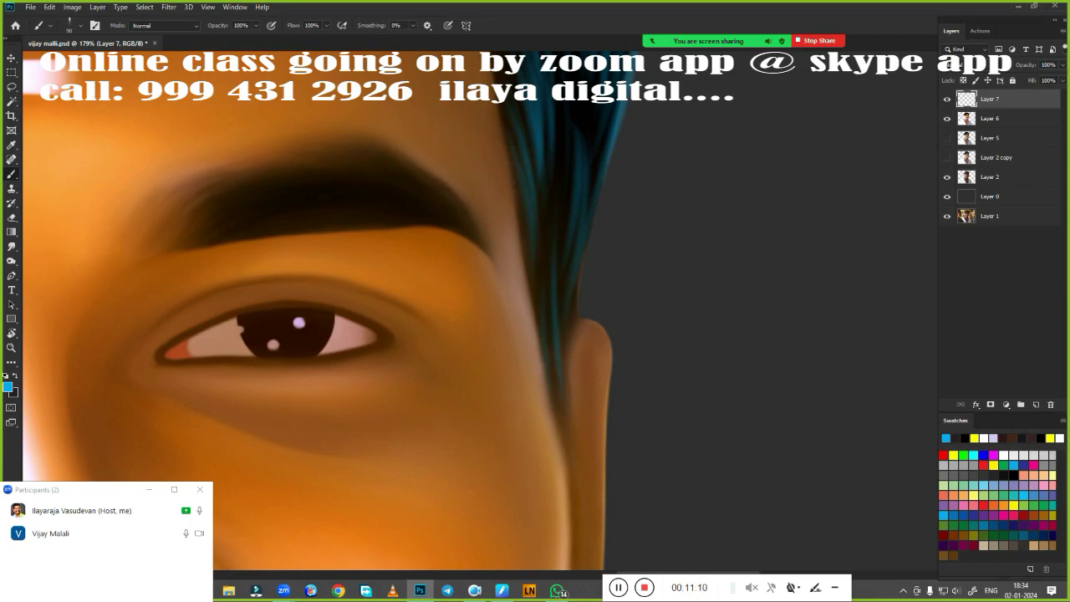
Step: Add a few more blue strands along the hair edge, then zoom out to check the face
scroll(564, 385, "up", 5)
scroll(585, 385, "up", 3)
scroll(569, 426, "up", 3)
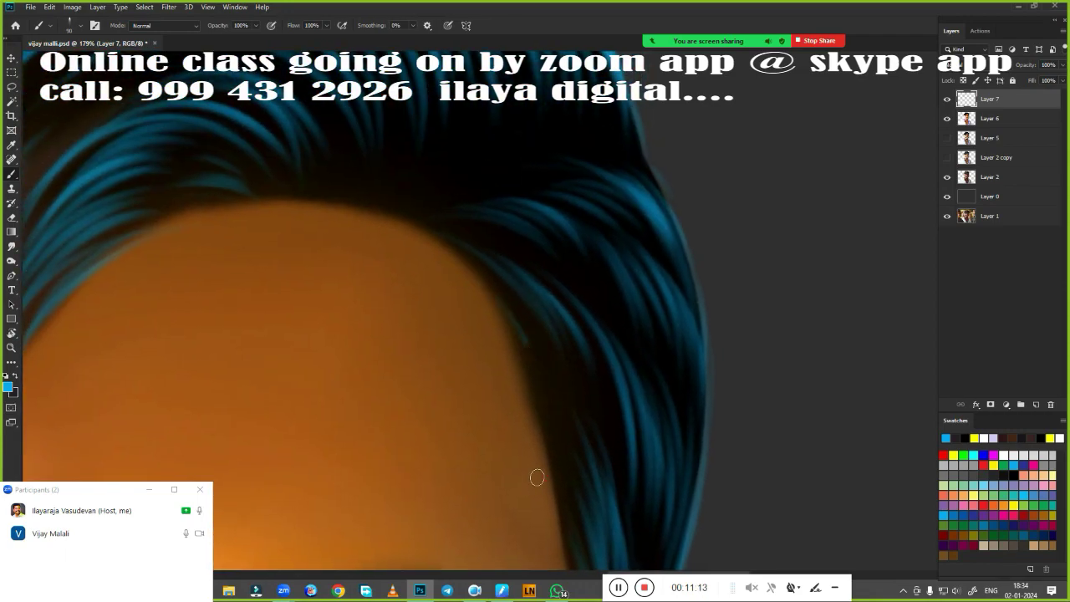
left_click_drag(528, 342, 559, 443)
left_click_drag(575, 364, 562, 444)
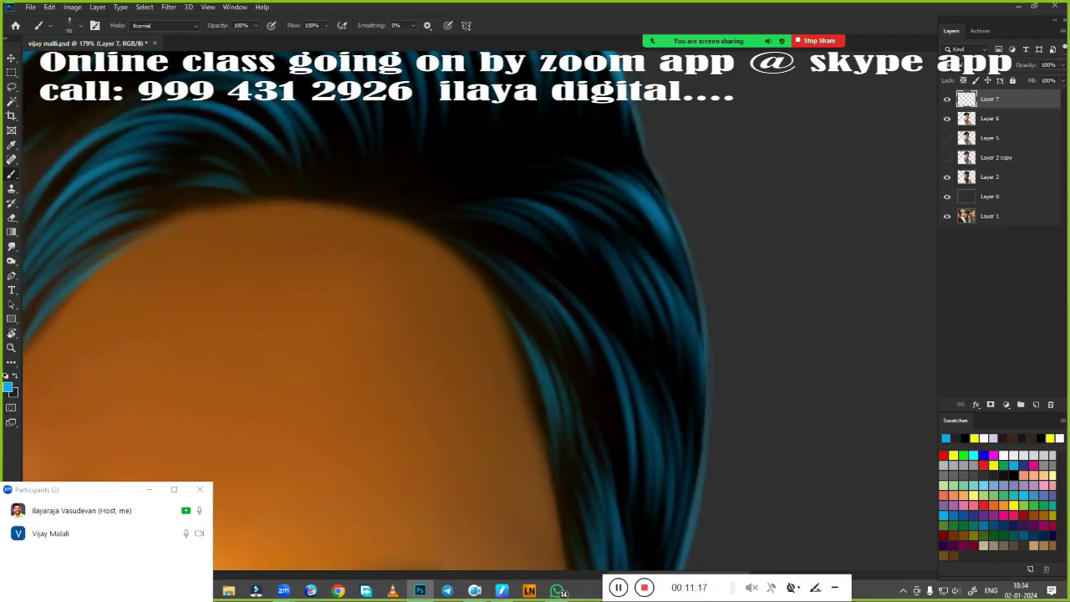
scroll(568, 461, "up", 2)
scroll(601, 337, "up", 2)
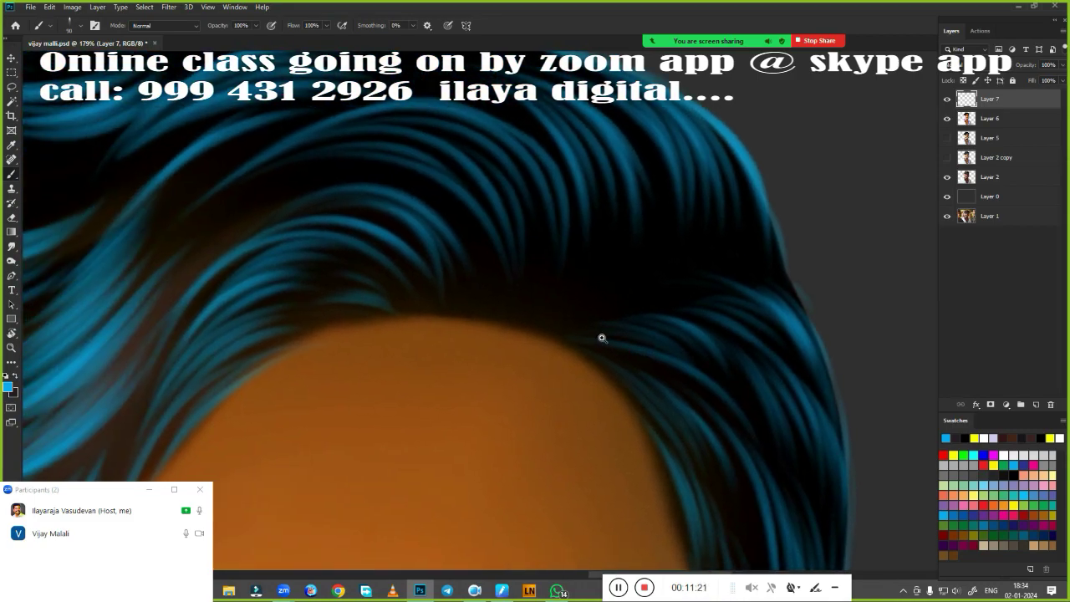
scroll(600, 337, "up", 1)
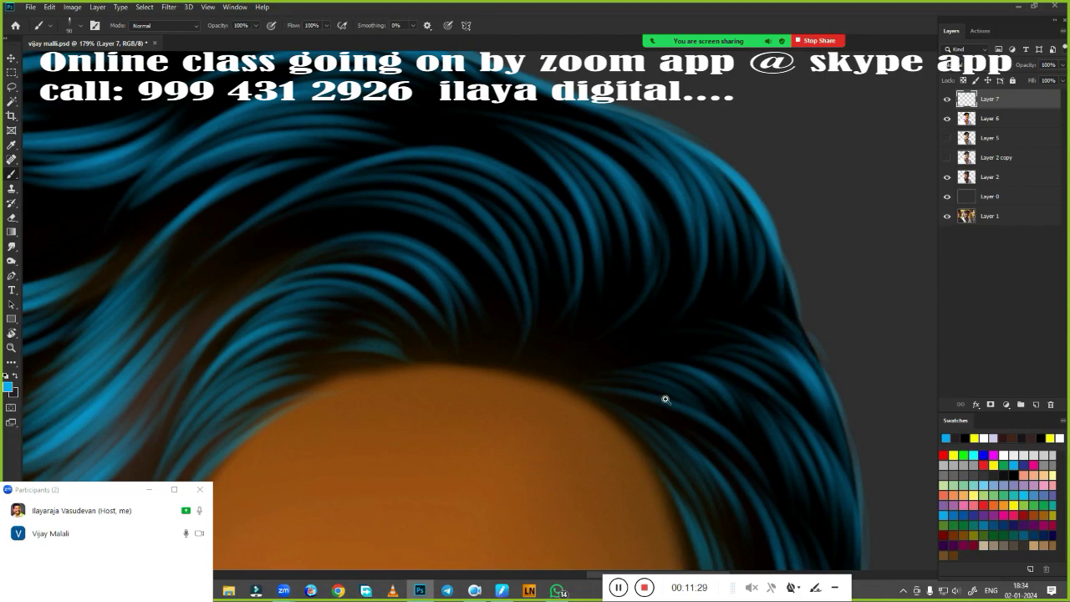
scroll(665, 399, "down", 5)
scroll(572, 304, "up", 5)
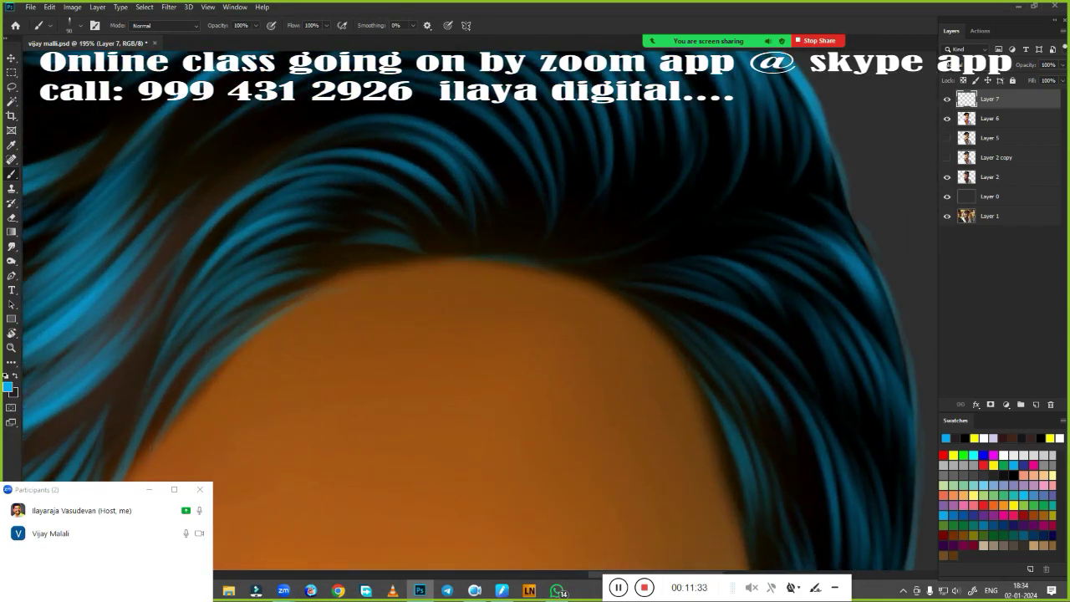
scroll(737, 181, "down", 3)
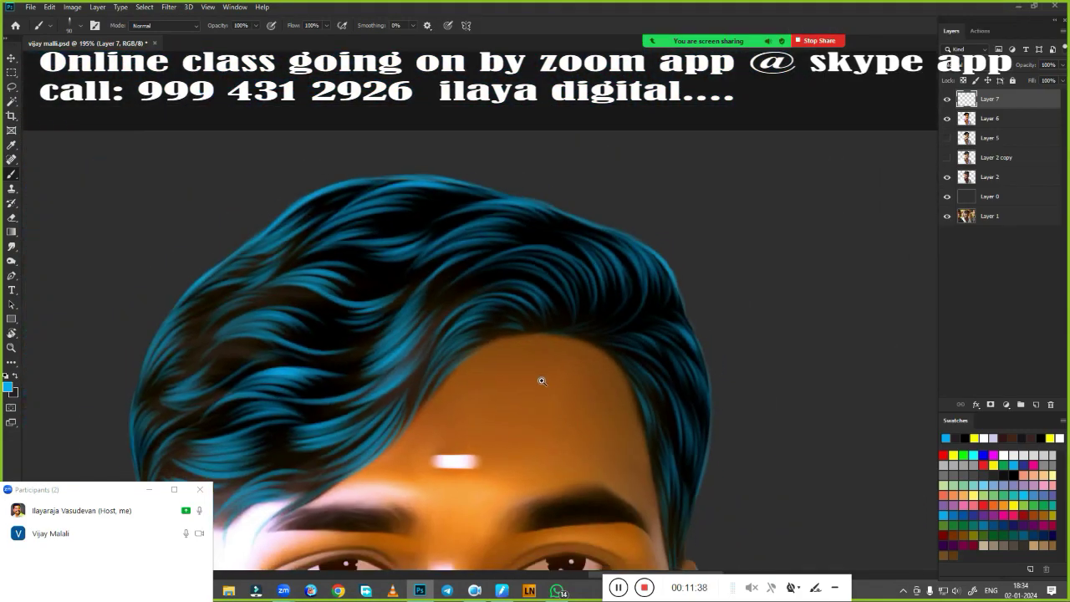
scroll(540, 377, "down", 2)
scroll(540, 377, "down", 1)
scroll(617, 393, "up", 2)
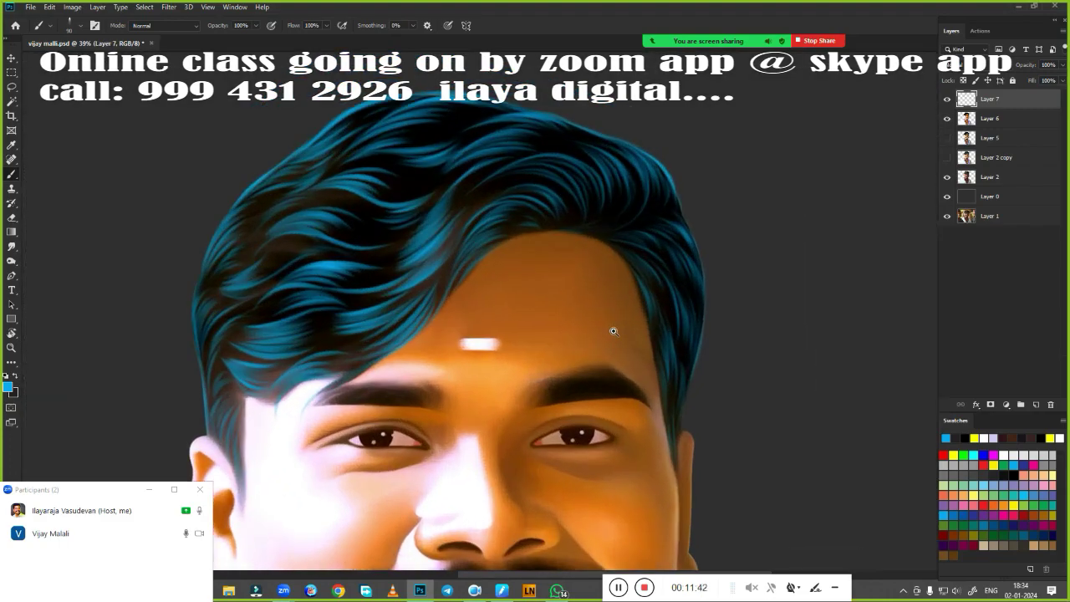
Step: Switch to a strand brush preset and paint bright blue strands into the upper-right hair gaps
right_click(501, 266)
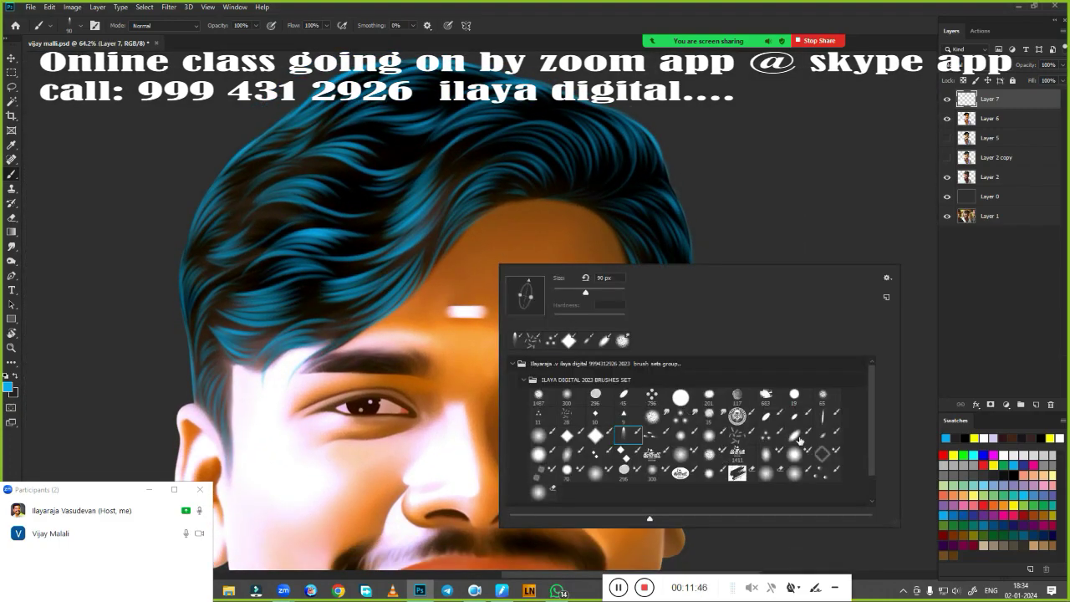
left_click(798, 433)
key("Return")
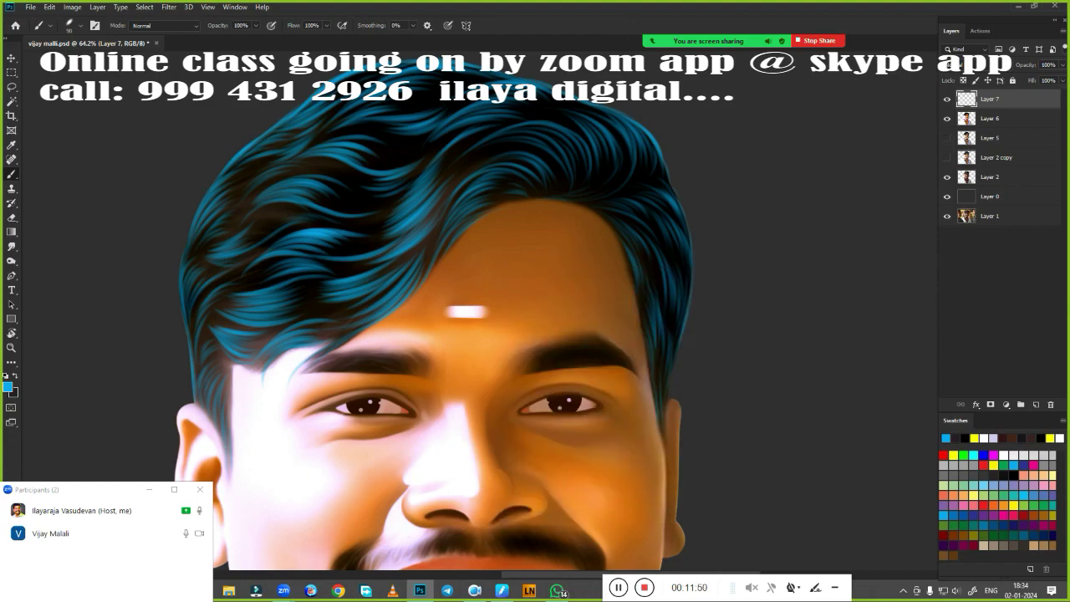
scroll(477, 310, "up", 2)
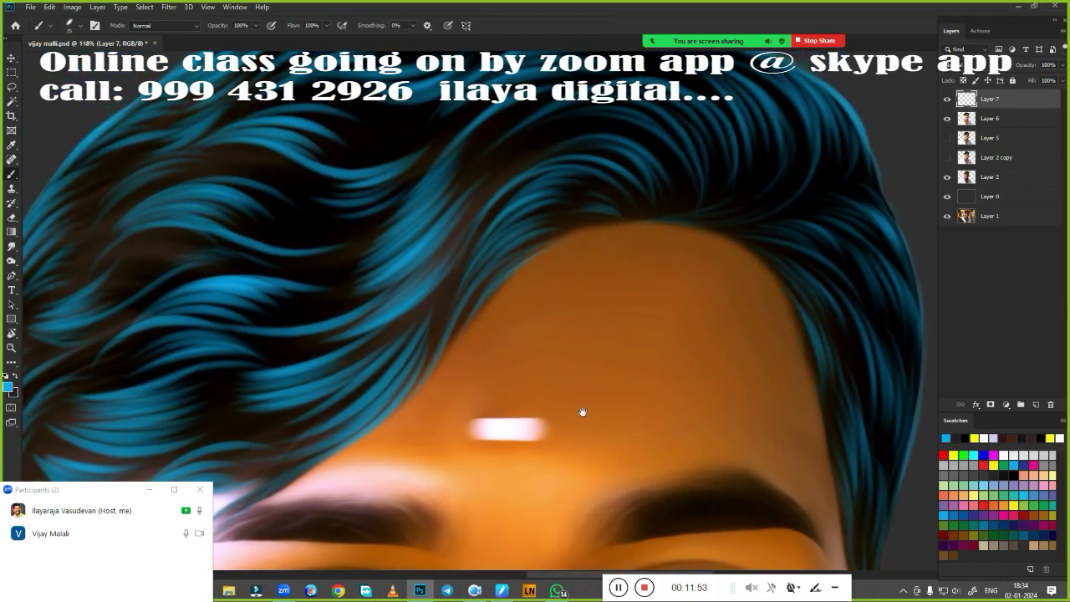
scroll(580, 411, "up", 1)
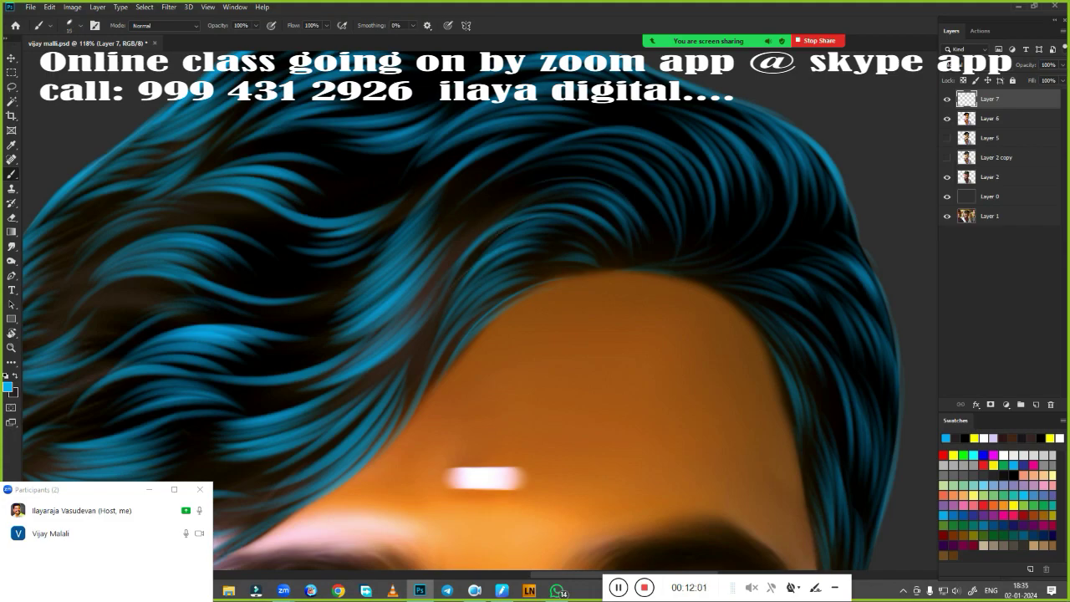
left_click_drag(615, 152, 682, 217)
left_click_drag(650, 112, 732, 221)
left_click_drag(722, 130, 783, 252)
left_click_drag(797, 142, 833, 234)
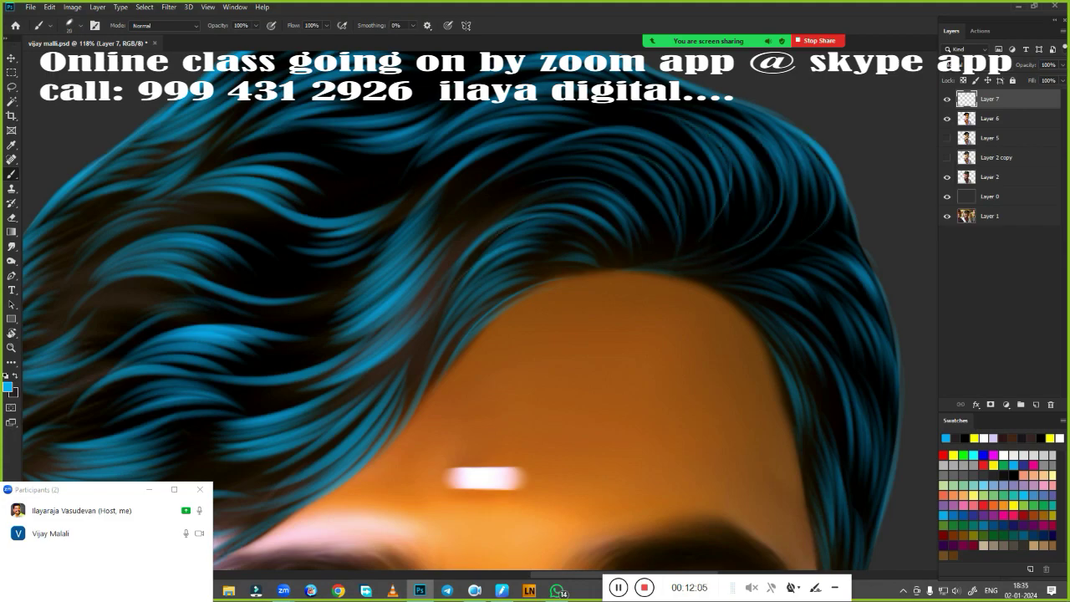
Step: With a soft round brush, paint thin blue strands on the left and rising to the right
right_click(394, 291)
left_click(609, 467)
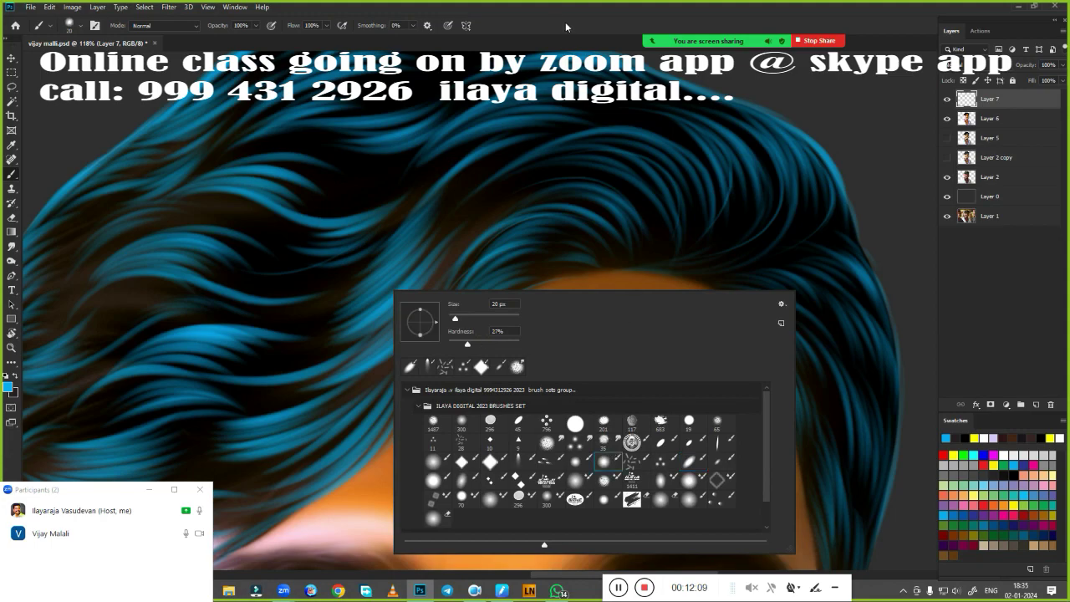
key("Return")
left_click_drag(485, 478, 639, 366)
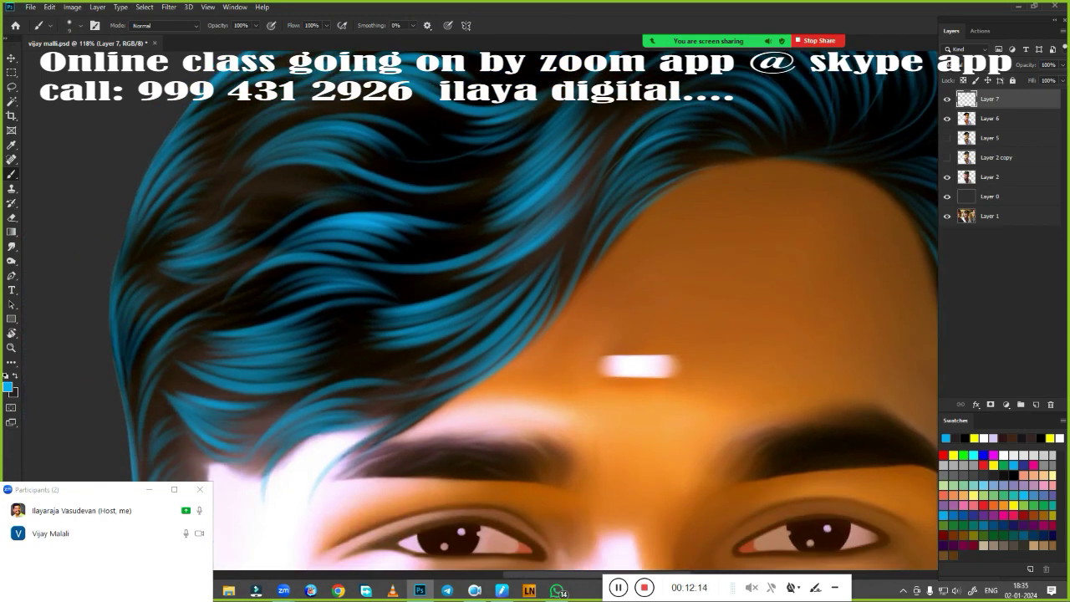
left_click_drag(507, 311, 344, 373)
left_click_drag(453, 376, 353, 421)
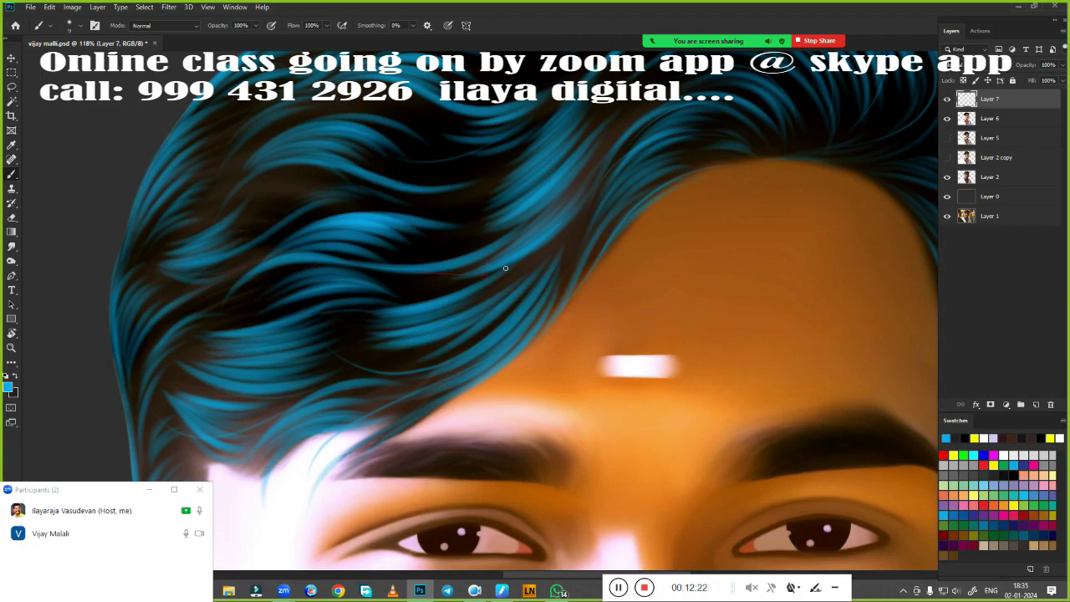
left_click_drag(536, 281, 544, 442)
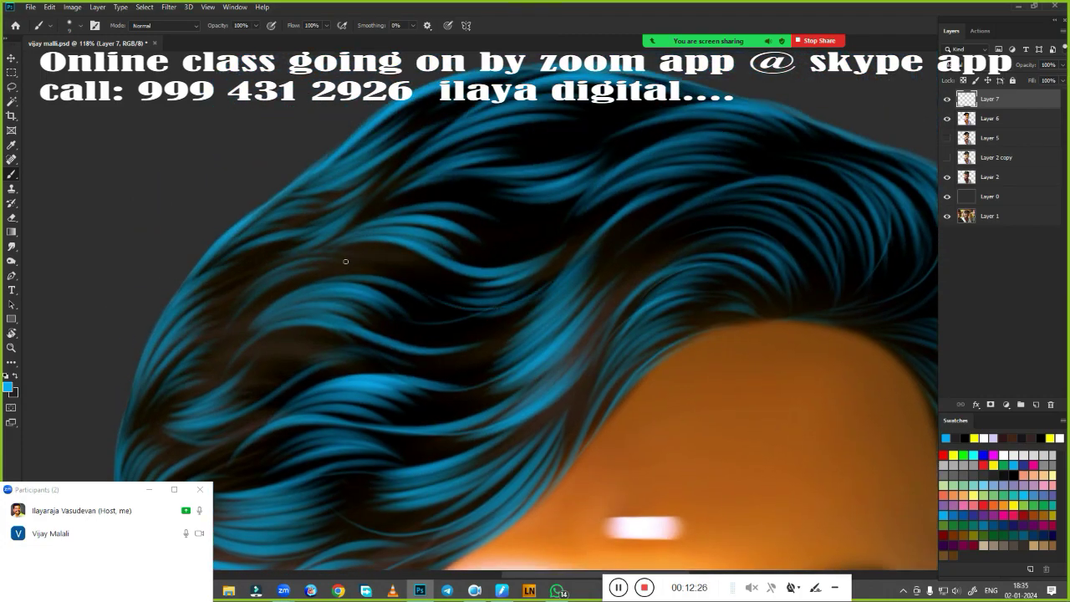
left_click_drag(345, 261, 583, 226)
Step: Add a faint blue strand near the hairline and a thin one along the right edge
scroll(546, 306, "up", 2)
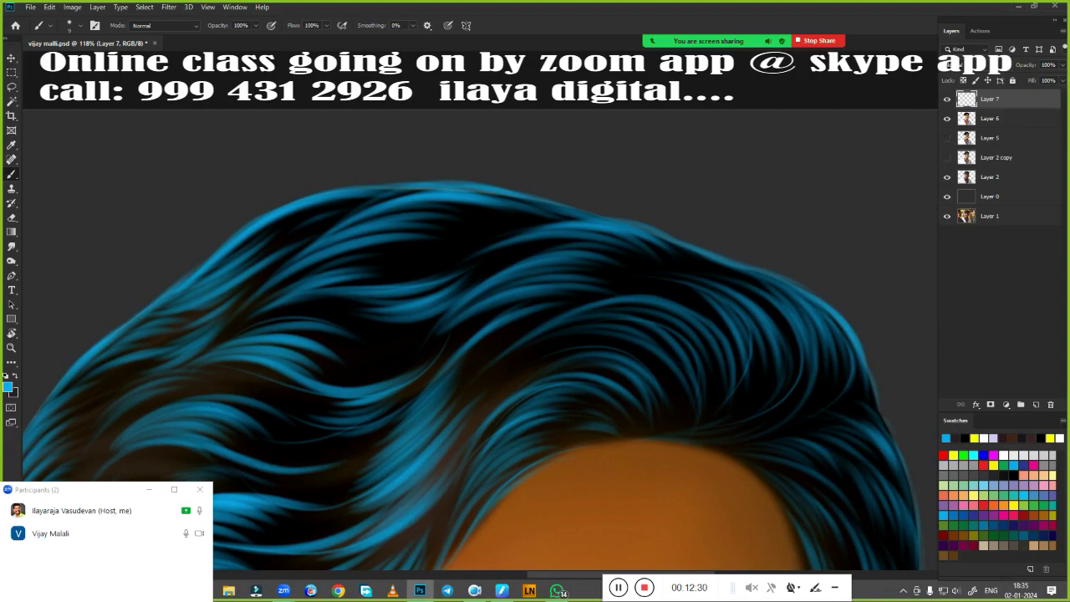
scroll(521, 287, "up", 3)
left_click_drag(428, 264, 531, 248)
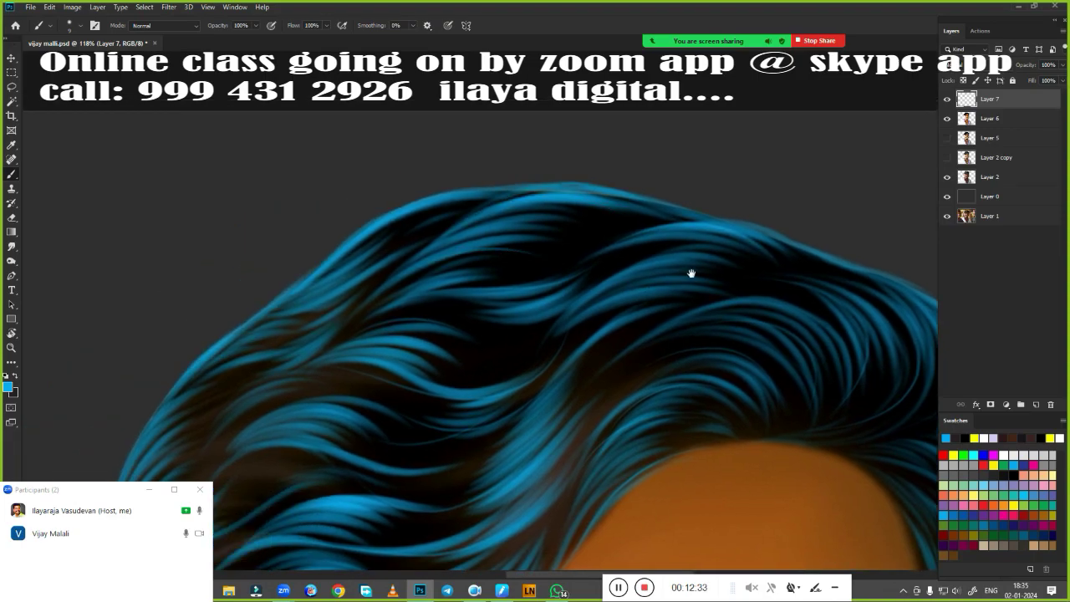
left_click_drag(691, 273, 482, 209)
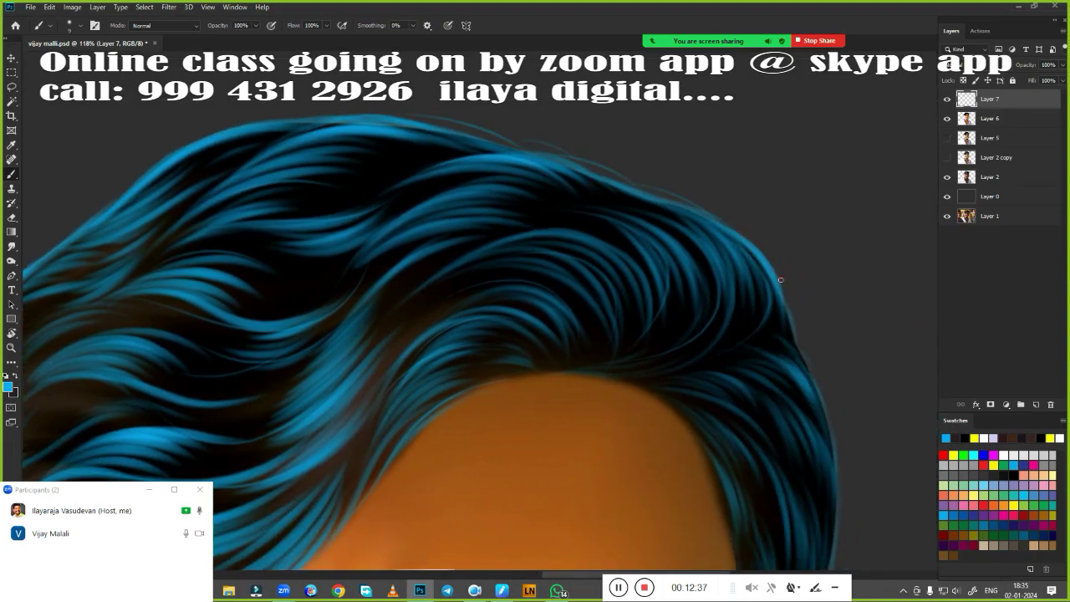
left_click_drag(738, 223, 792, 324)
Step: Paint thin blue strands down the hair's left edge and across the left side
left_click_drag(463, 252, 175, 131)
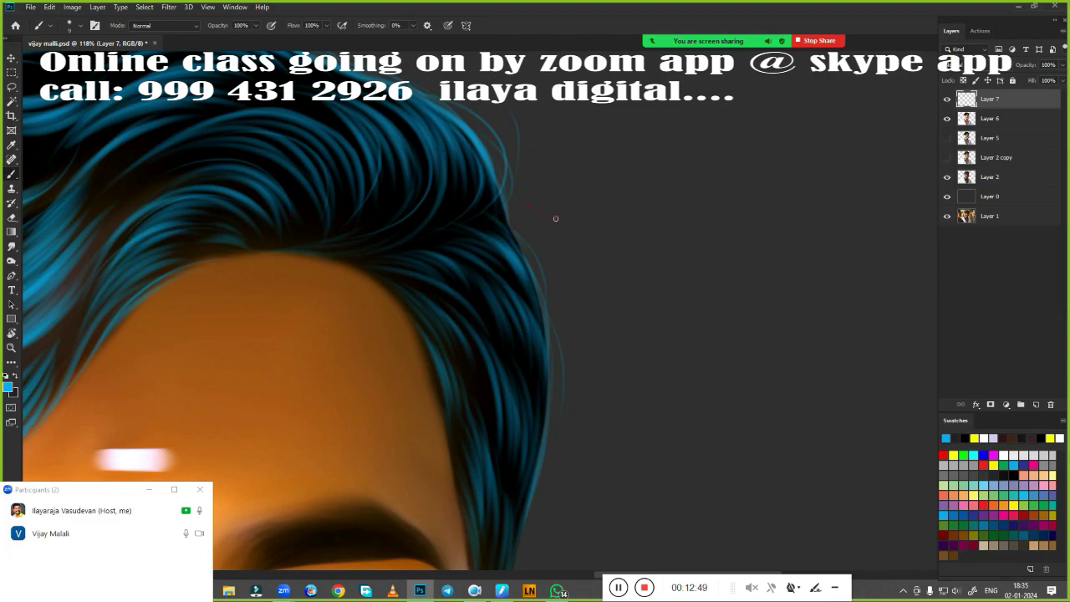
left_click_drag(557, 375, 583, 215)
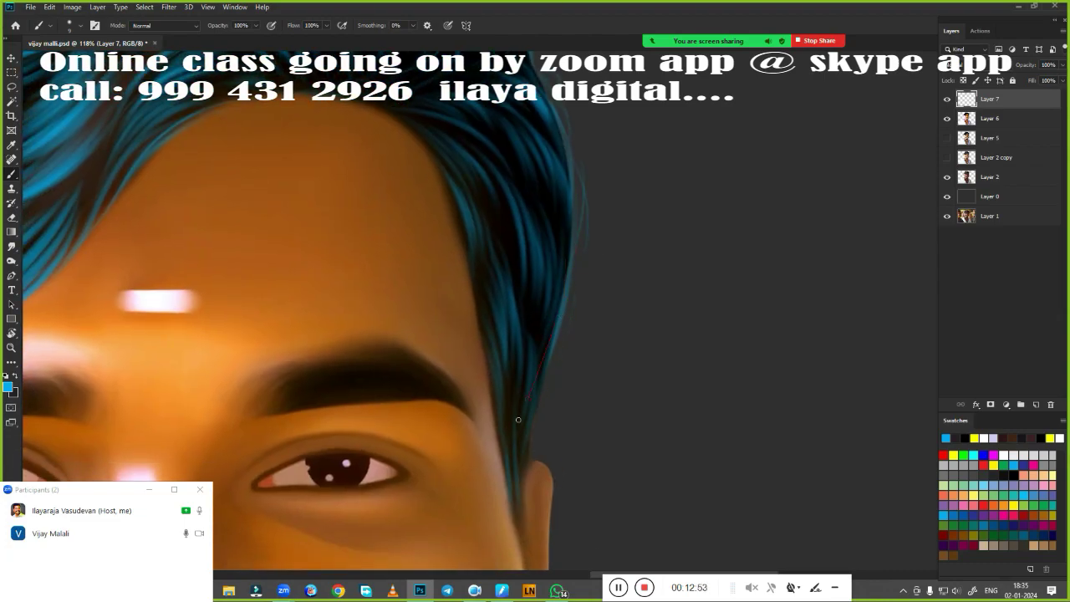
left_click_drag(418, 293, 552, 424)
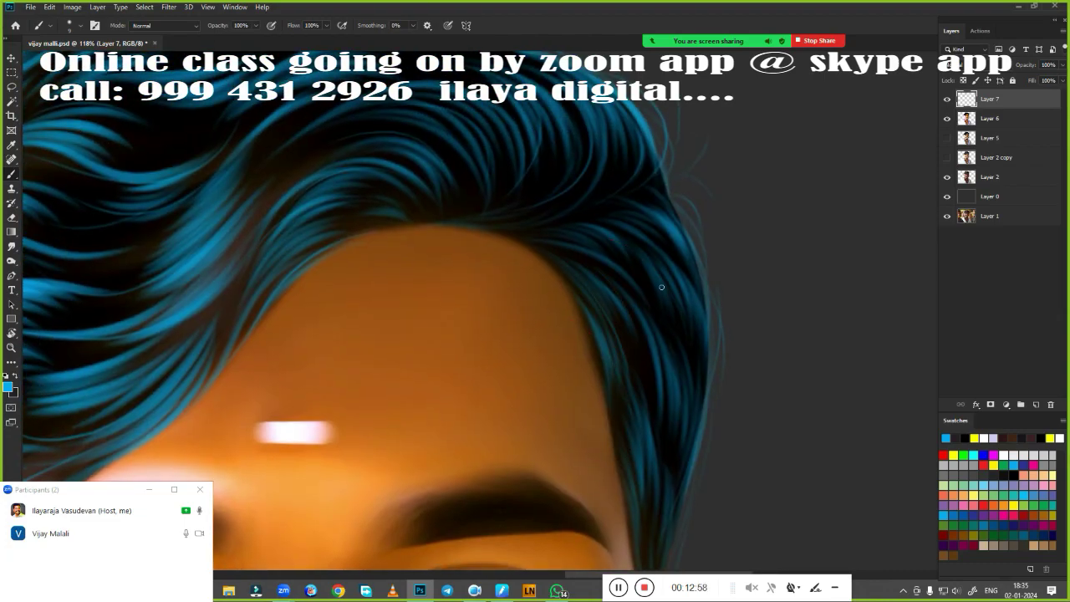
mouse_move(685, 456)
left_mouse_down()
mouse_move(680, 406)
mouse_move(714, 229)
left_mouse_up()
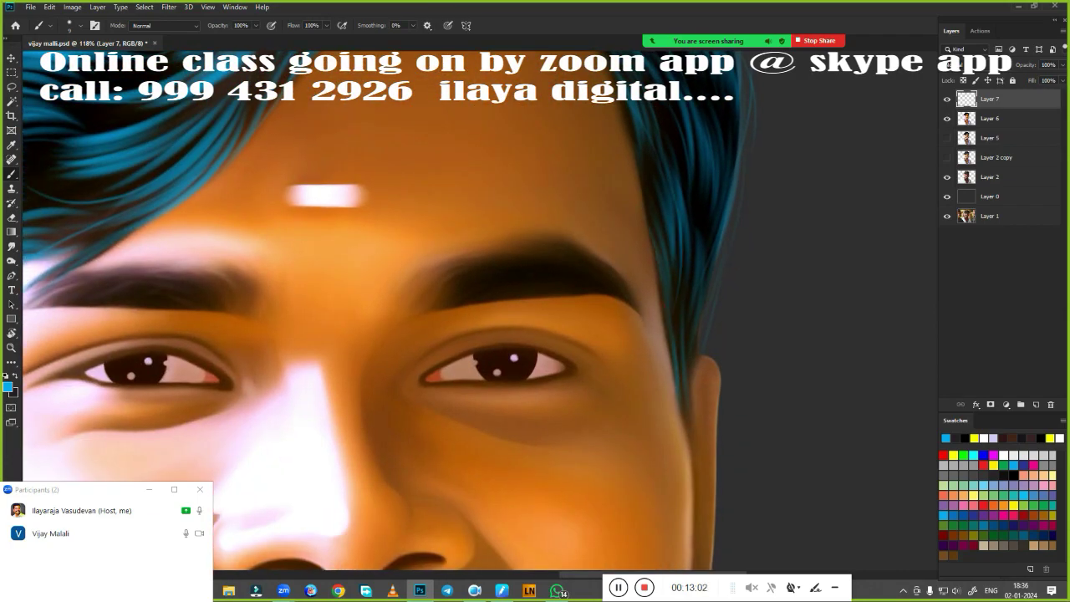
left_click_drag(502, 261, 733, 435)
left_click_drag(567, 327, 701, 265)
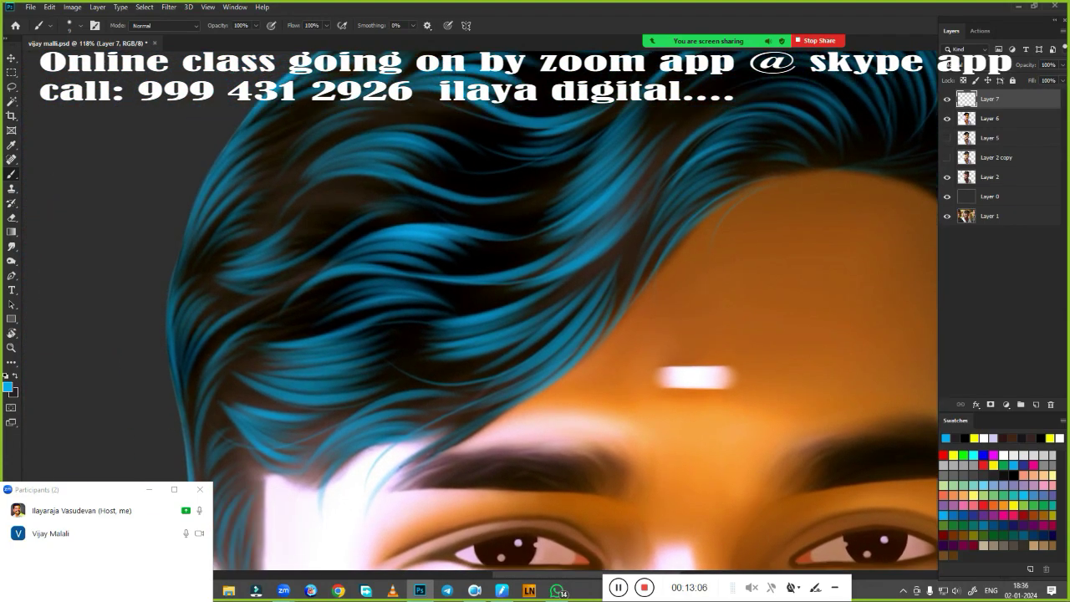
left_click_drag(549, 332, 757, 311)
mouse_move(381, 193)
left_mouse_down()
mouse_move(432, 390)
mouse_move(439, 565)
left_mouse_up()
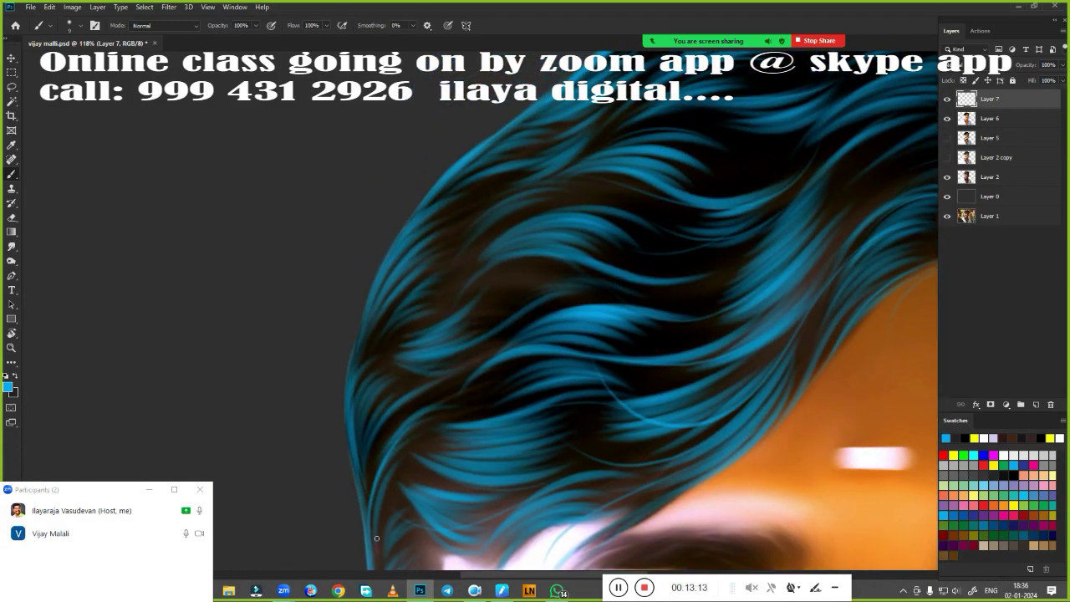
left_click_drag(376, 475, 455, 420)
left_click_drag(367, 443, 492, 353)
left_click_drag(411, 351, 635, 284)
left_click_drag(379, 324, 581, 181)
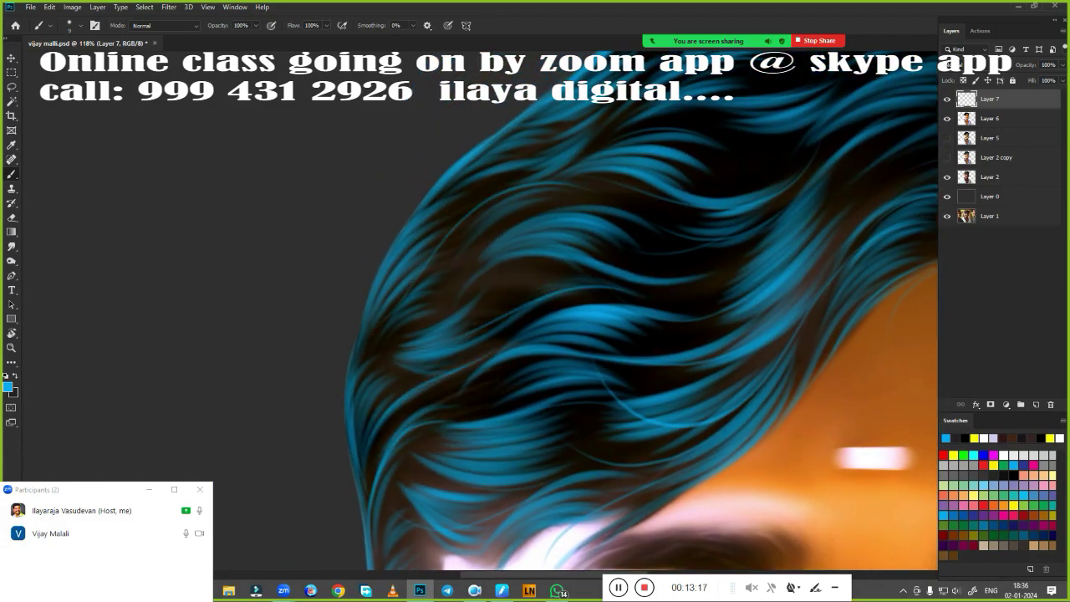
Step: Rotate the canvas, add light-blue strands mid-hair, then reset the view to the whole face
left_click_drag(485, 259, 420, 413)
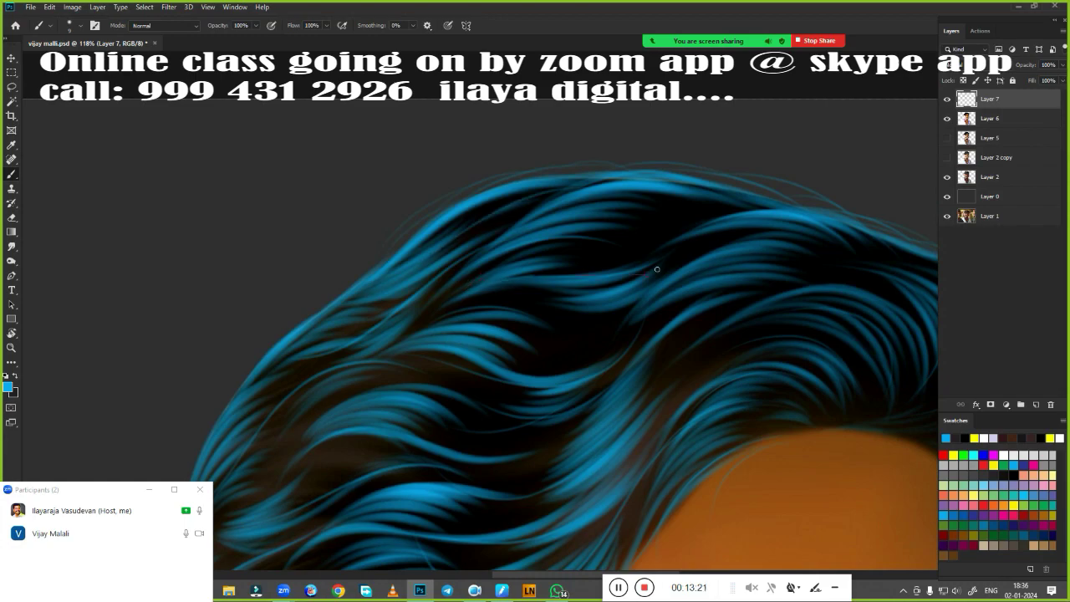
mouse_move(656, 270)
left_mouse_down()
mouse_move(534, 275)
mouse_move(661, 284)
left_mouse_up()
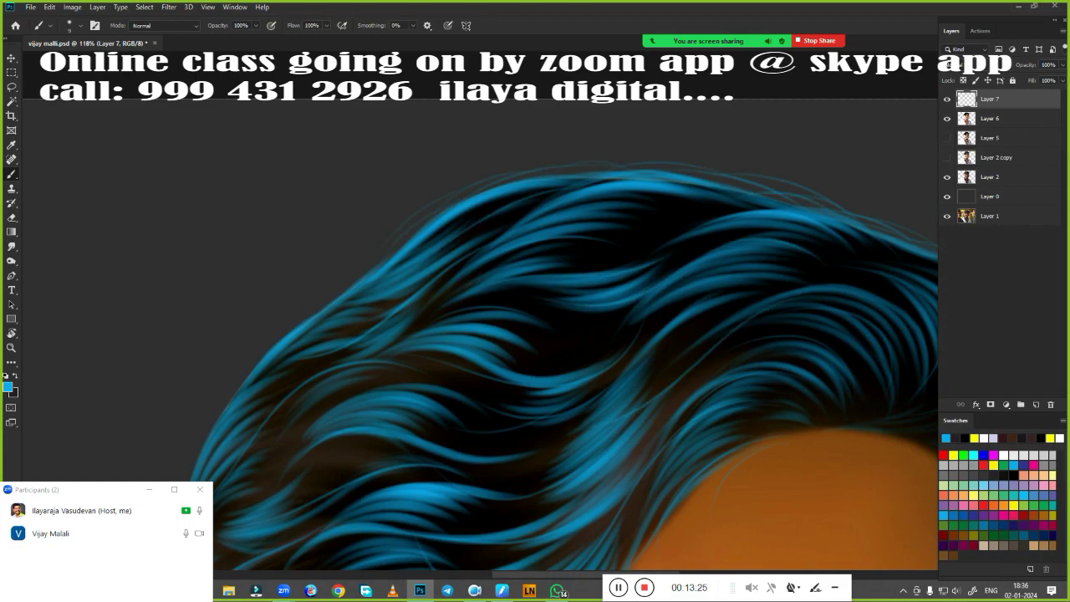
key("Escape")
key("ctrl+0")
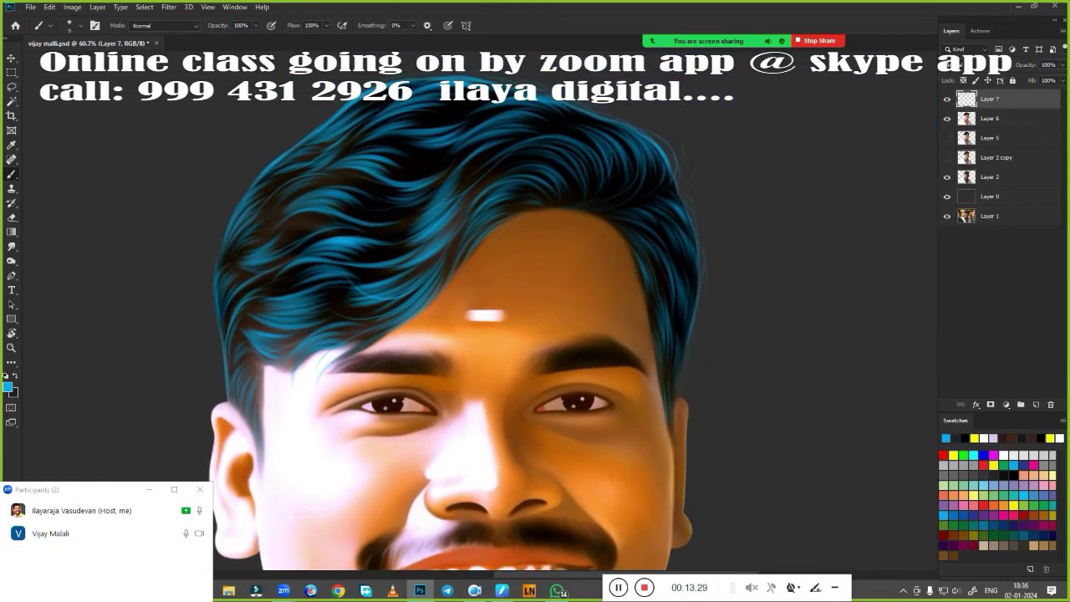
scroll(747, 141, "down", 2)
Step: Hide Layer 7 and burn shadows on Layer 6's upper-left and right hair
scroll(746, 141, "down", 2)
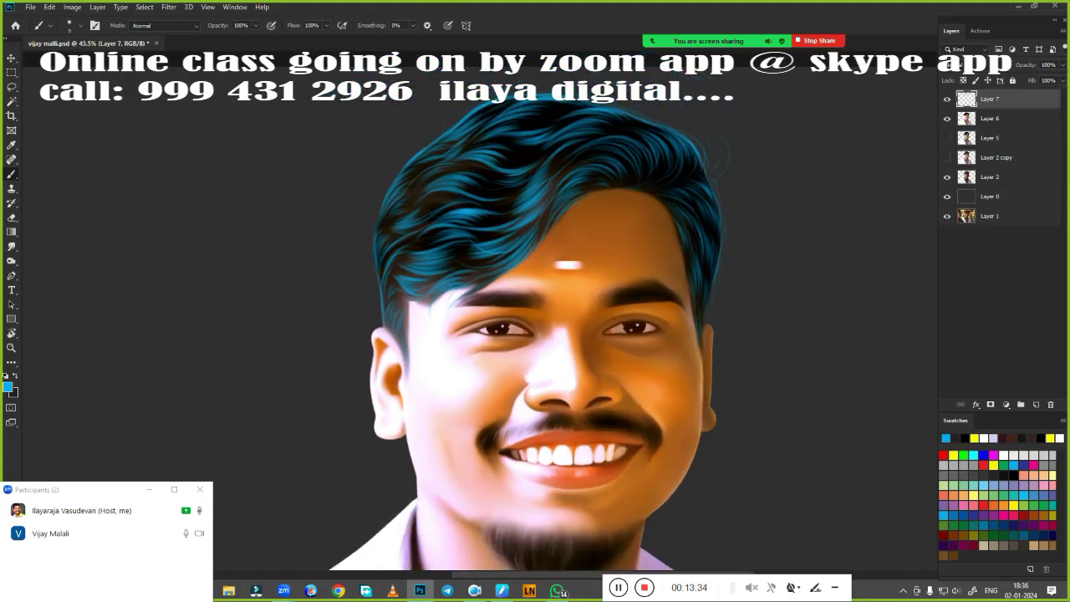
left_click(946, 99)
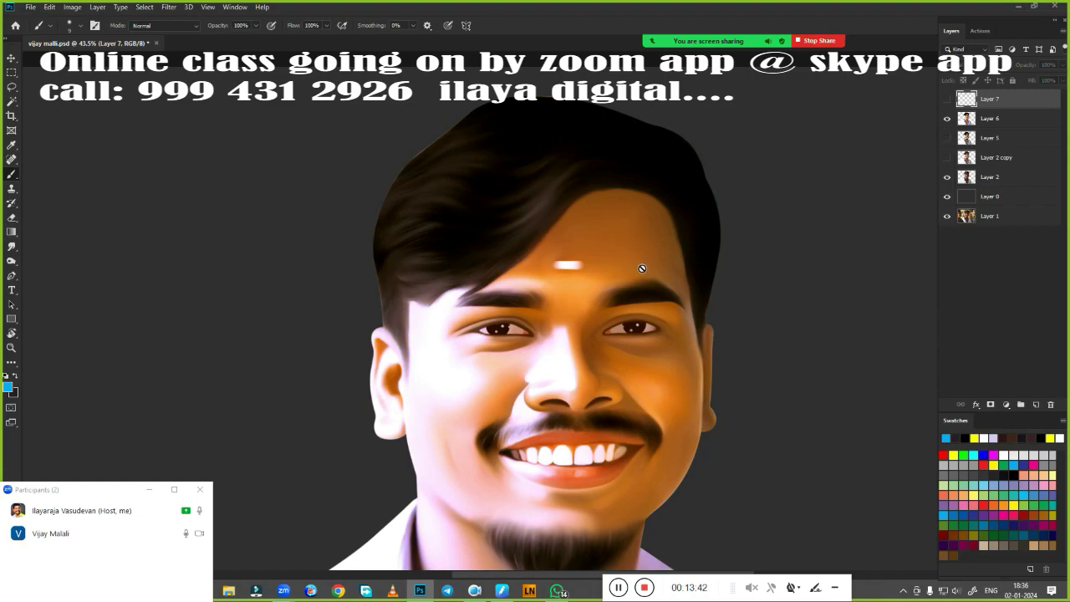
left_click(11, 262)
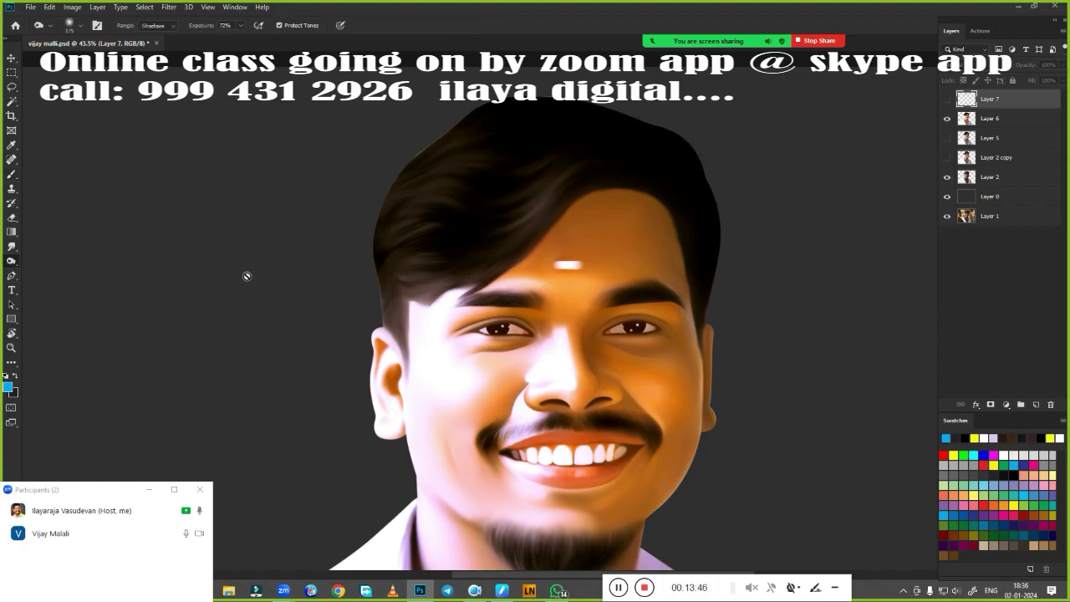
left_click(990, 118)
left_click_drag(425, 226, 475, 149)
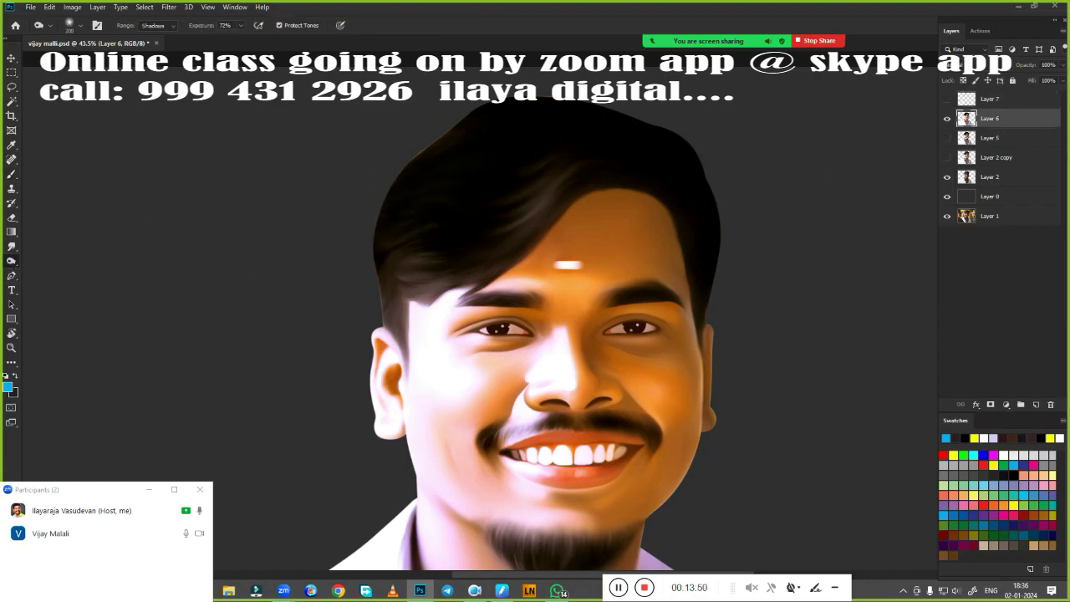
left_click_drag(521, 193, 606, 153)
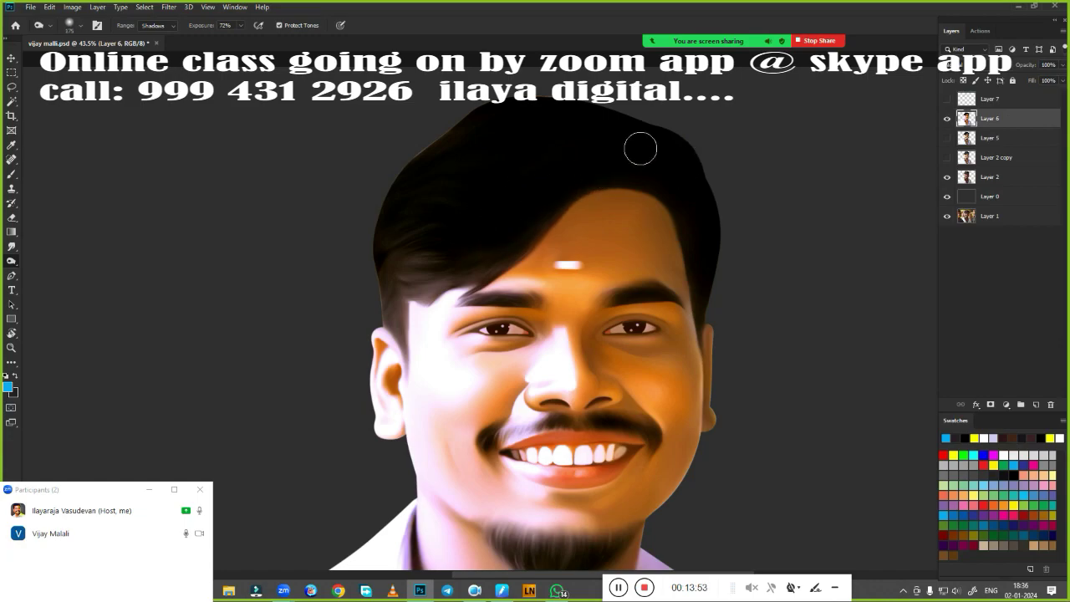
Step: Show Layer 7, burn the left sideburn and hairline, then make Layer 7 active with the Magic Wand
left_click(947, 99)
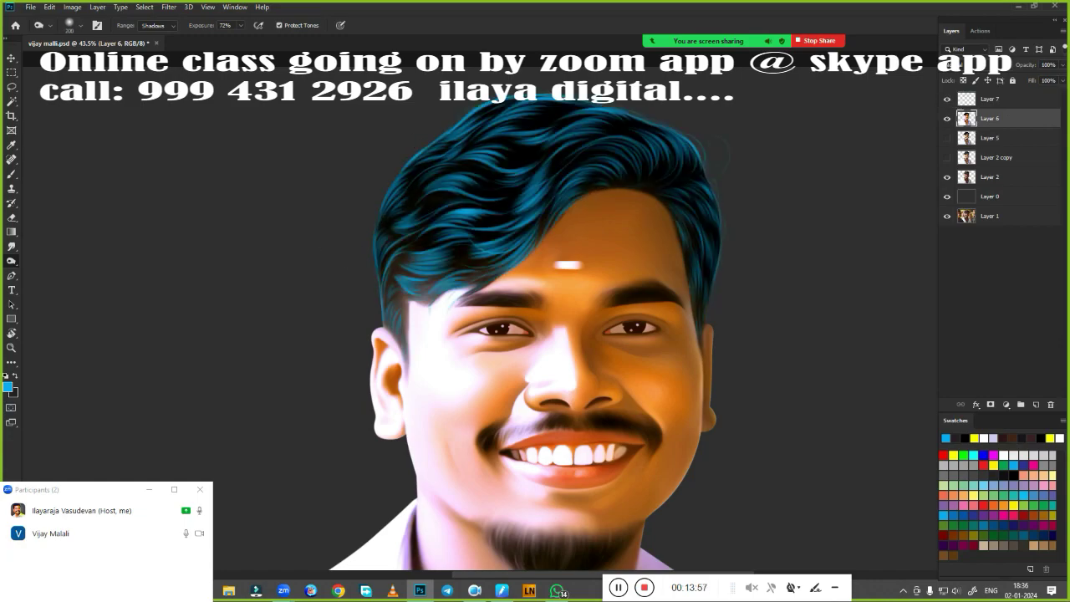
scroll(463, 235, "up", 3)
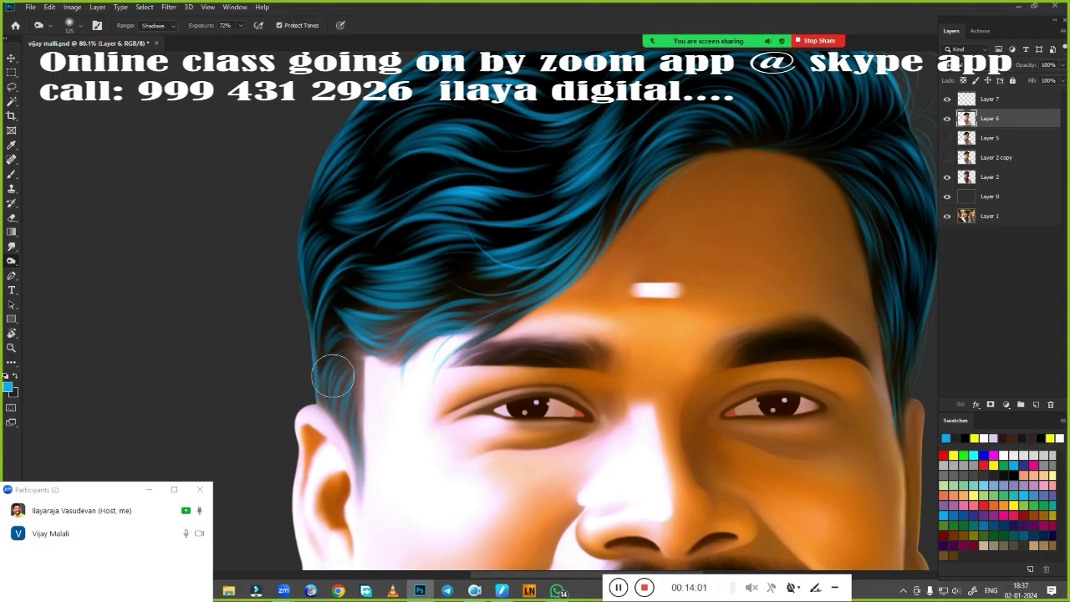
left_click_drag(332, 376, 356, 422)
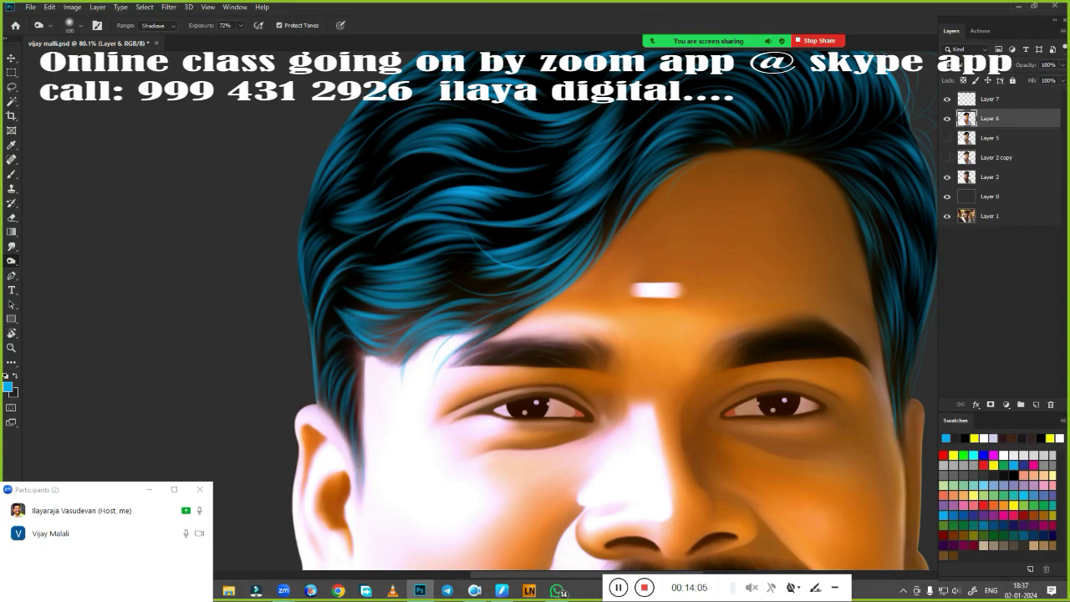
left_click_drag(357, 361, 389, 342)
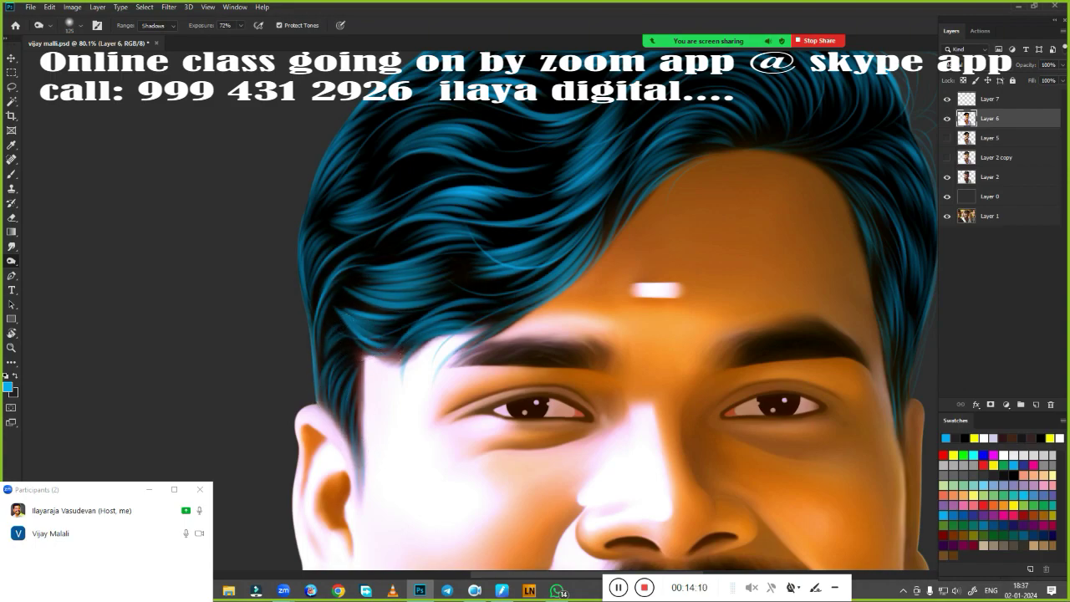
left_click_drag(725, 230, 493, 340)
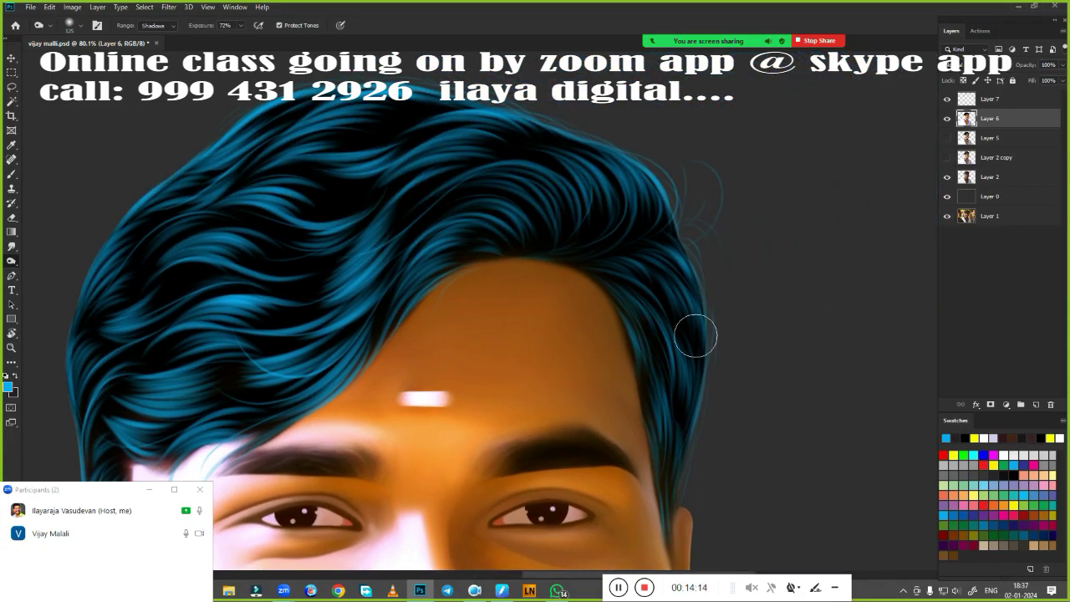
scroll(197, 326, "down", 2)
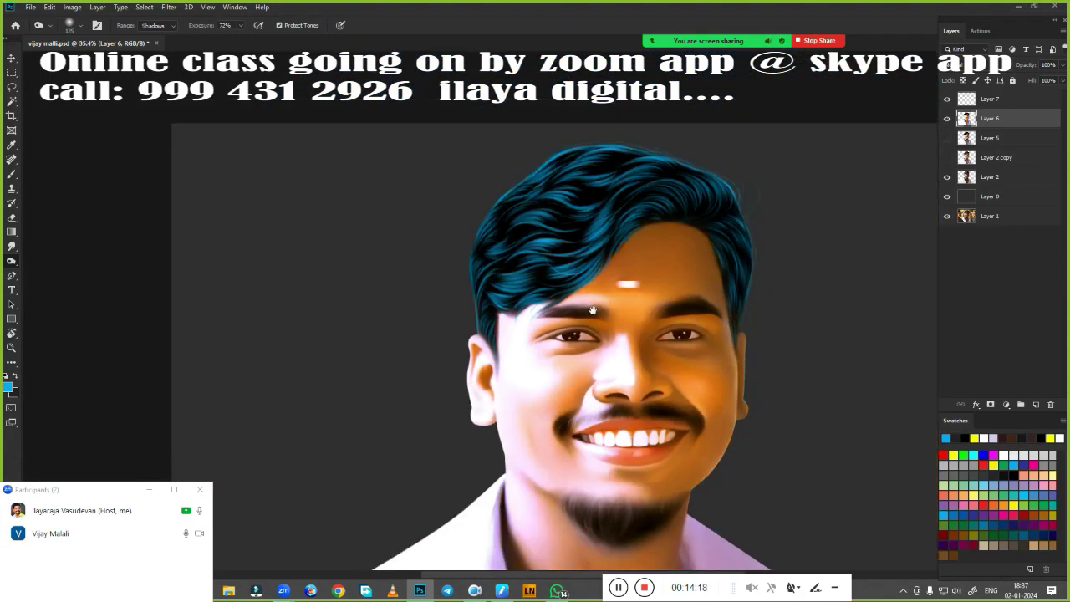
scroll(535, 334, "down", 2)
left_click(1002, 99)
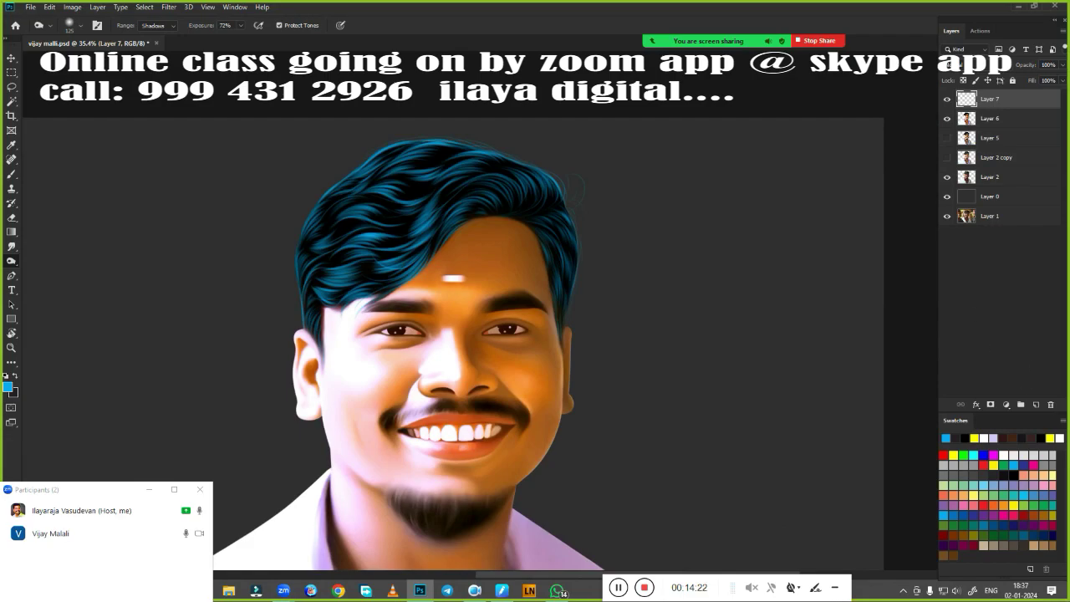
left_click(12, 101)
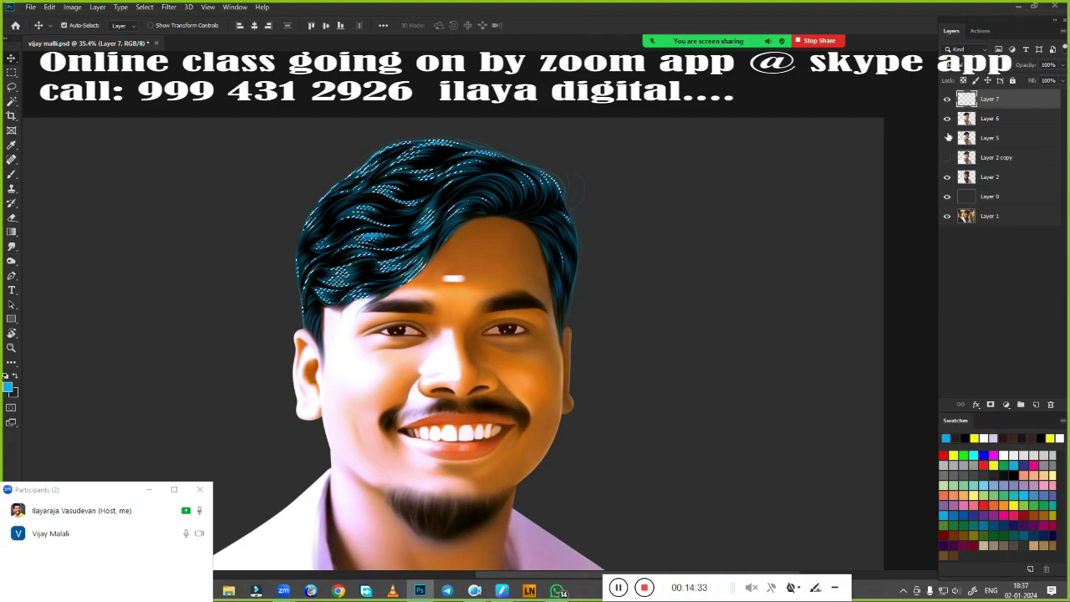
Step: Add a new empty Layer 8 on top and choose a brush preset for painting strands
left_click_drag(586, 269, 687, 234)
key("ctrl+alt+2")
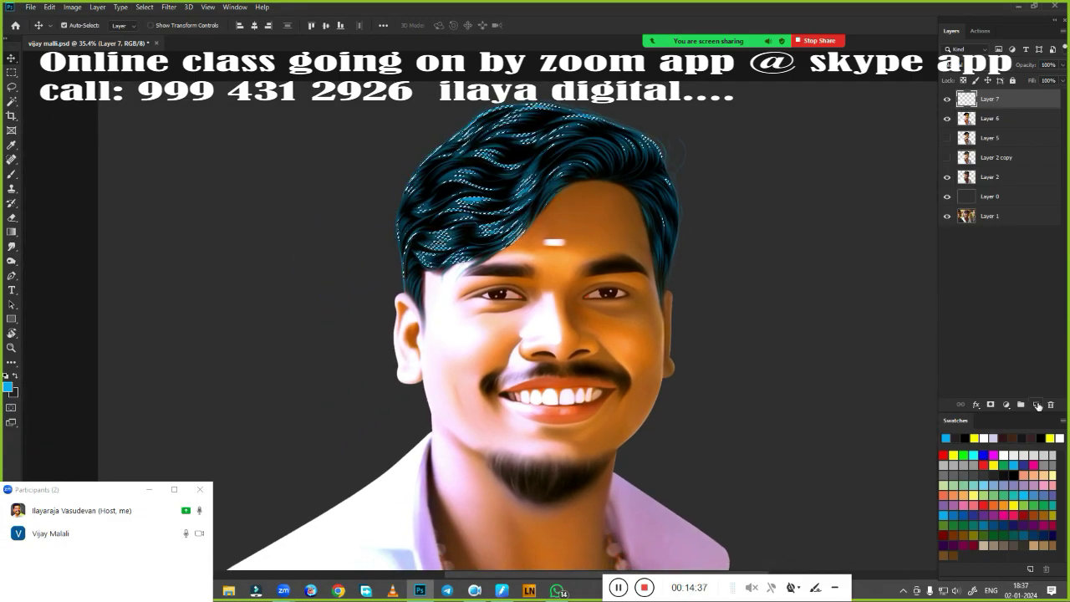
key("ctrl+shift+alt+n")
key("b")
right_click(544, 318)
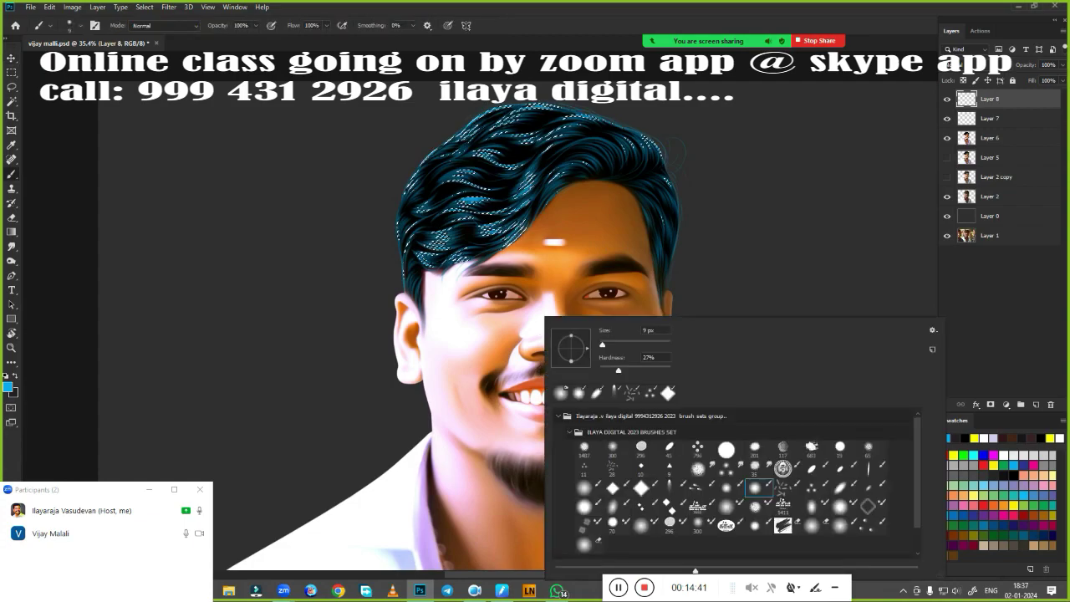
left_click(838, 526)
key("Return")
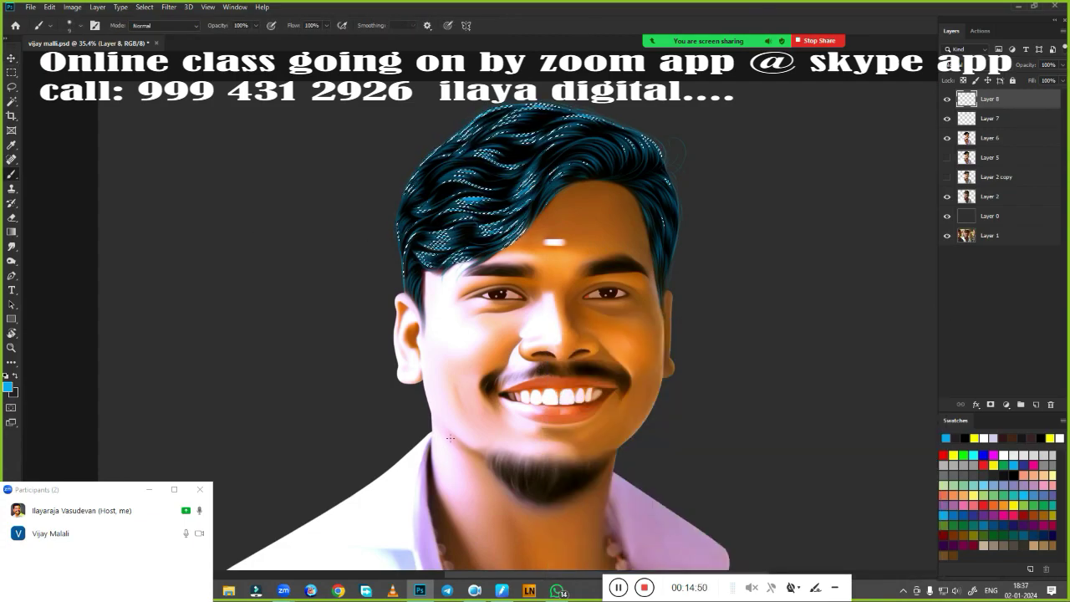
Step: Pick pink from the Swatches and check the pen tablet pressure settings
left_click(991, 523)
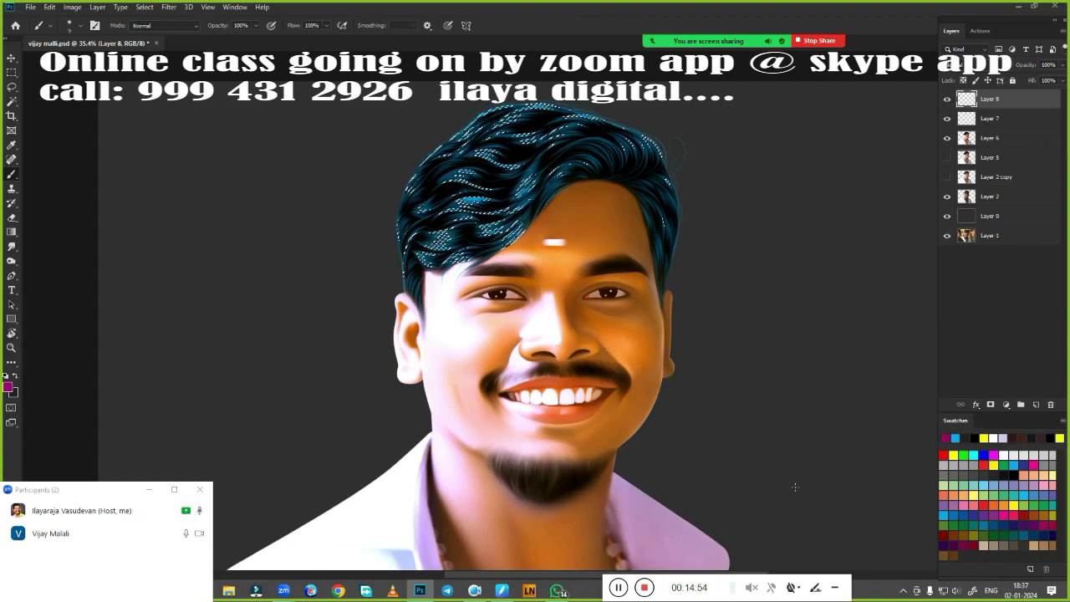
left_click(1033, 465)
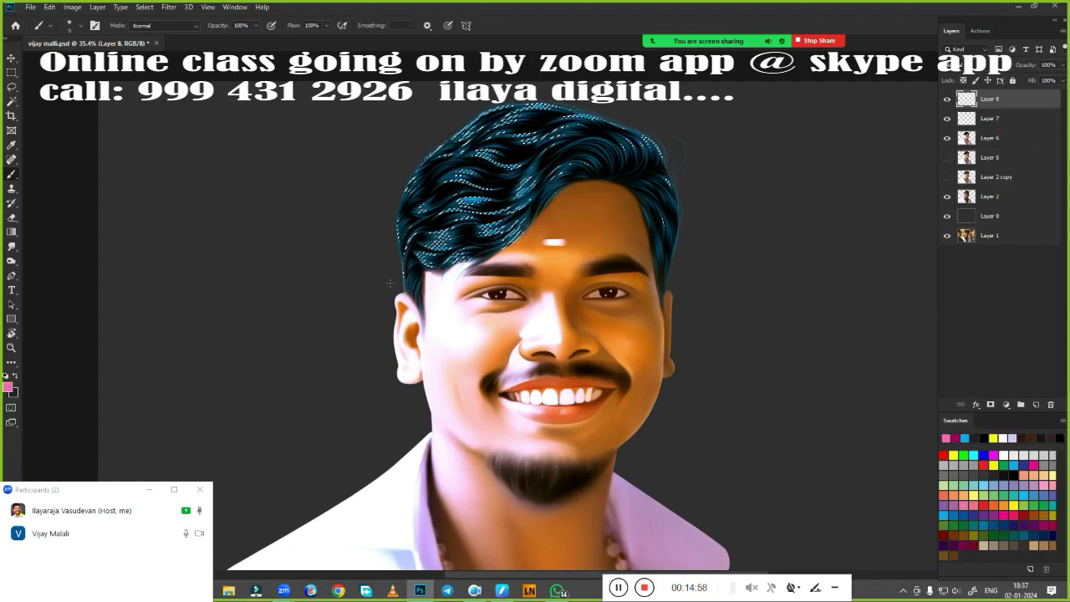
left_click(502, 590)
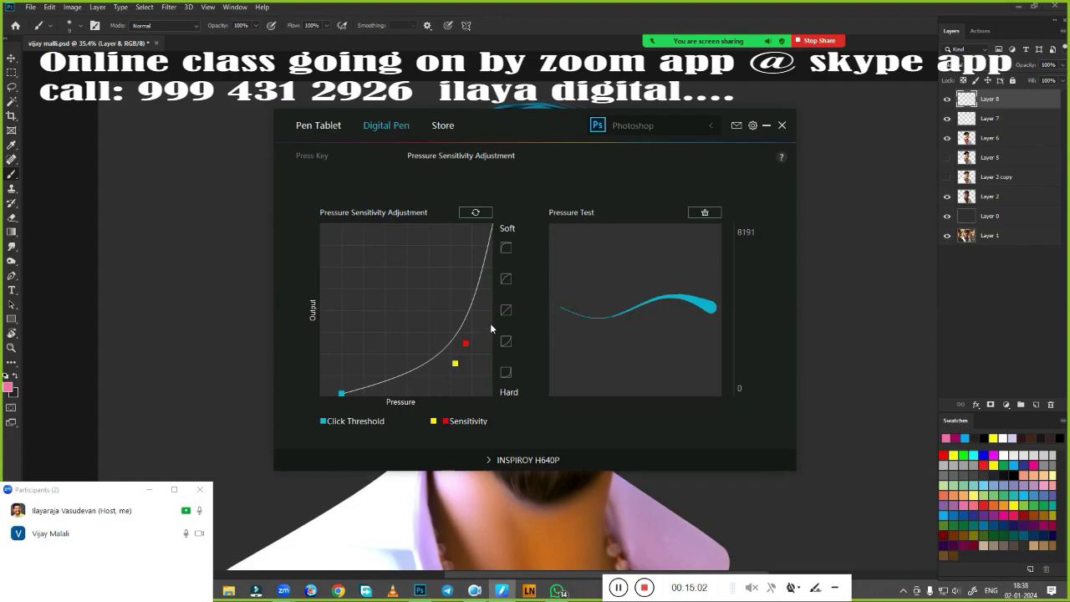
left_click(766, 126)
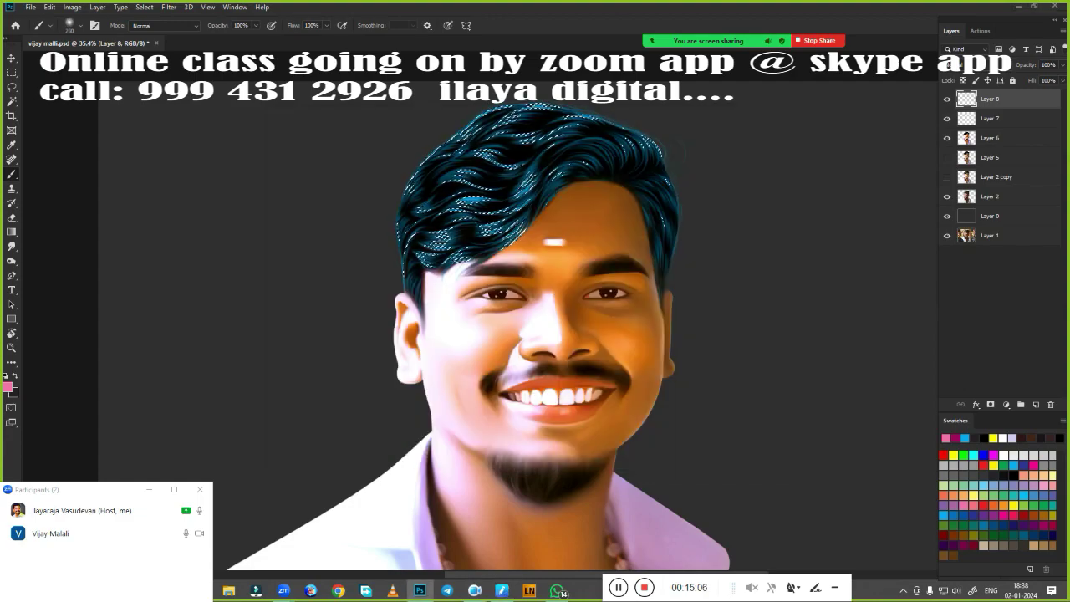
scroll(508, 296, "up", 2)
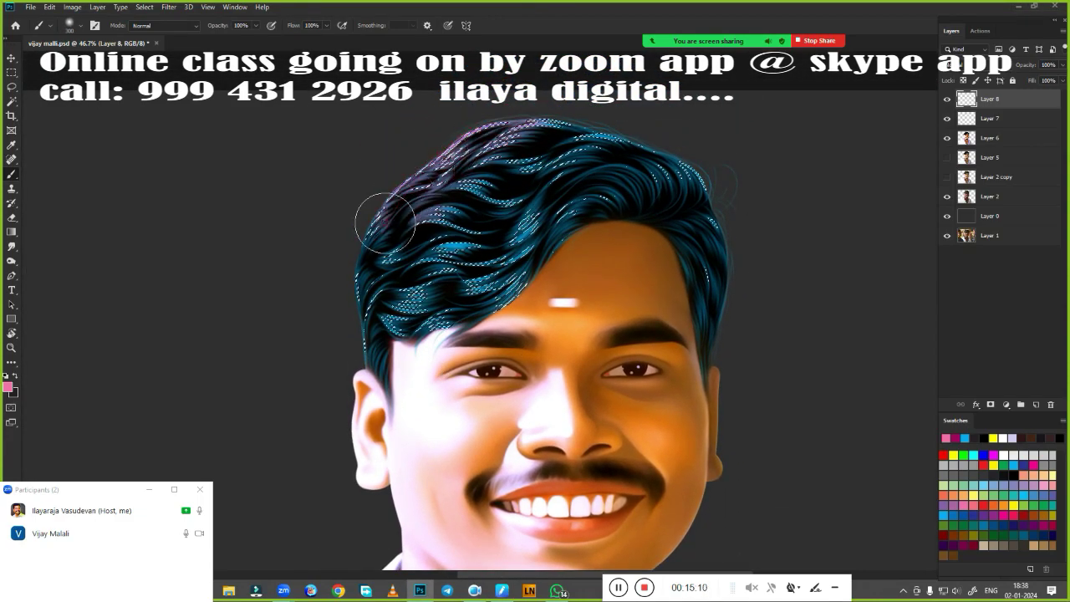
Step: Paint pink over the left and top hair, then orange on the top-right hair
left_click_drag(393, 275, 518, 134)
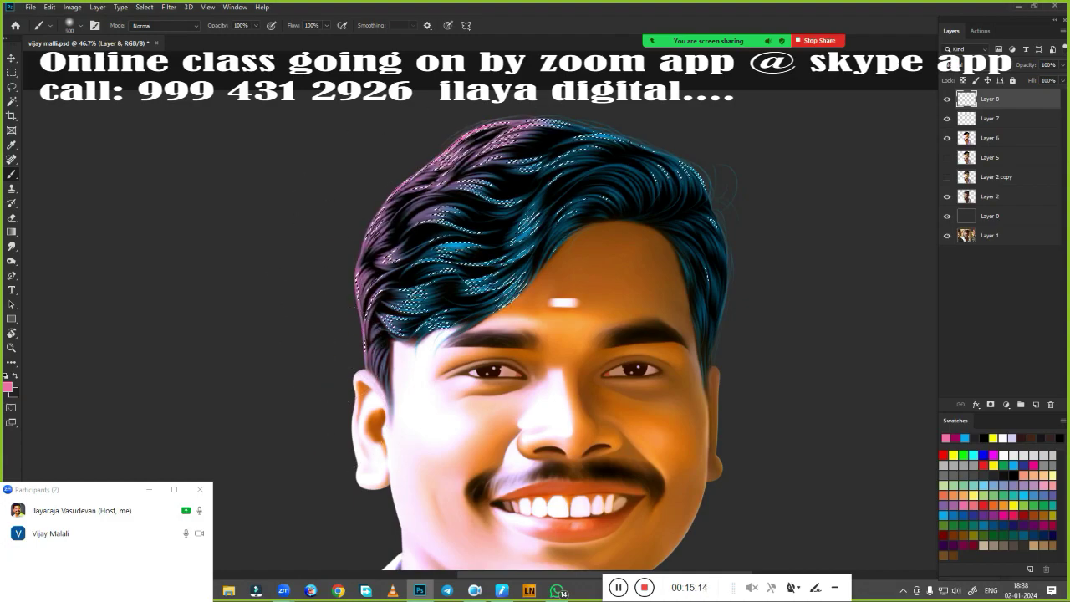
left_click_drag(367, 335, 612, 121)
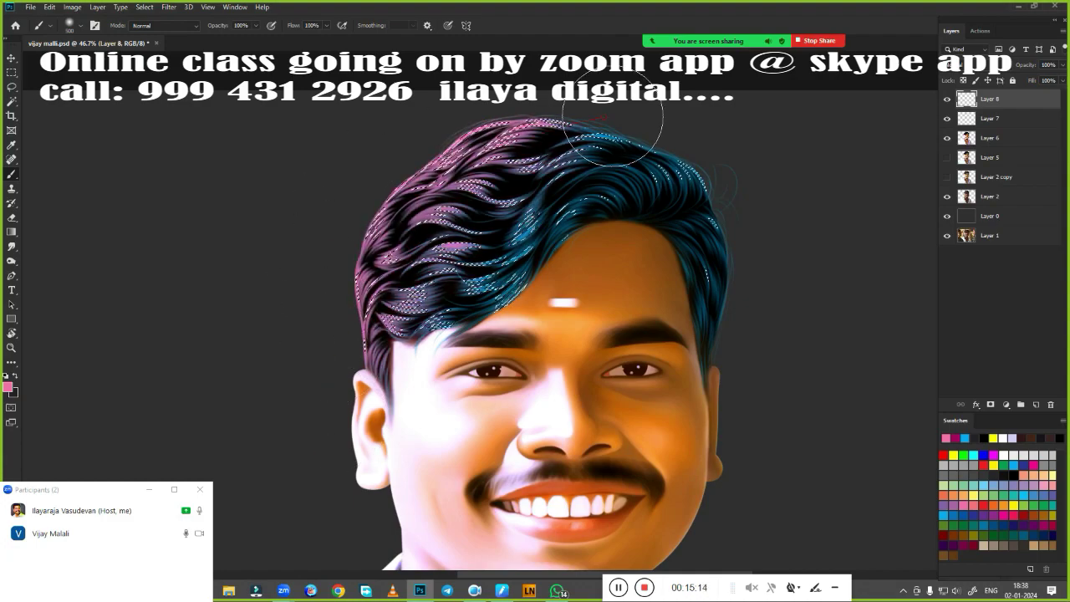
left_click(1007, 497)
left_click_drag(652, 126, 704, 156)
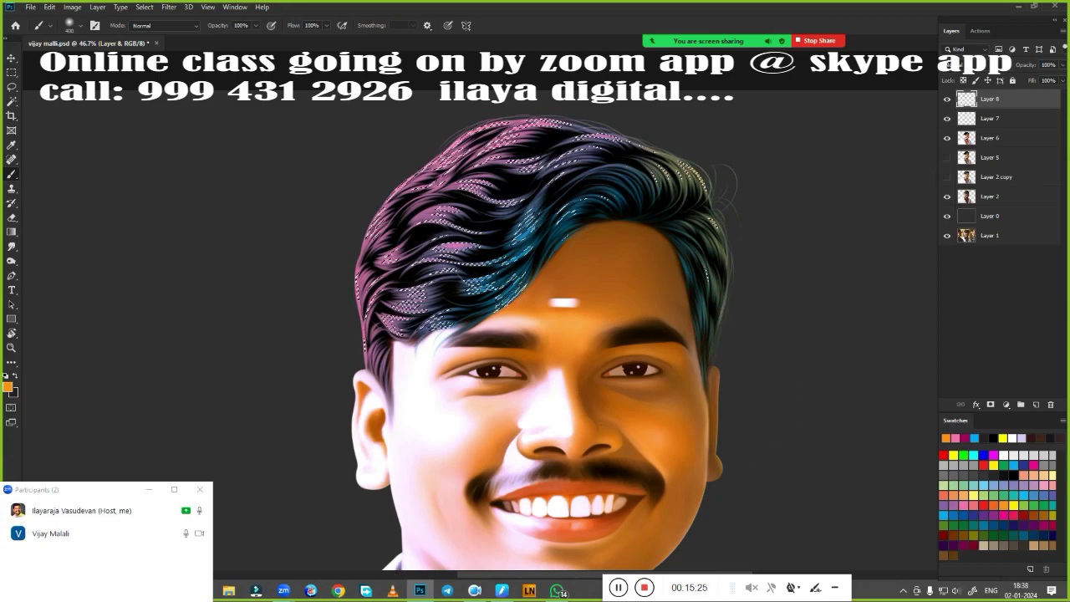
Step: Paint red strands across the top and left hair edge, then yellow on the right hair
left_click(943, 455)
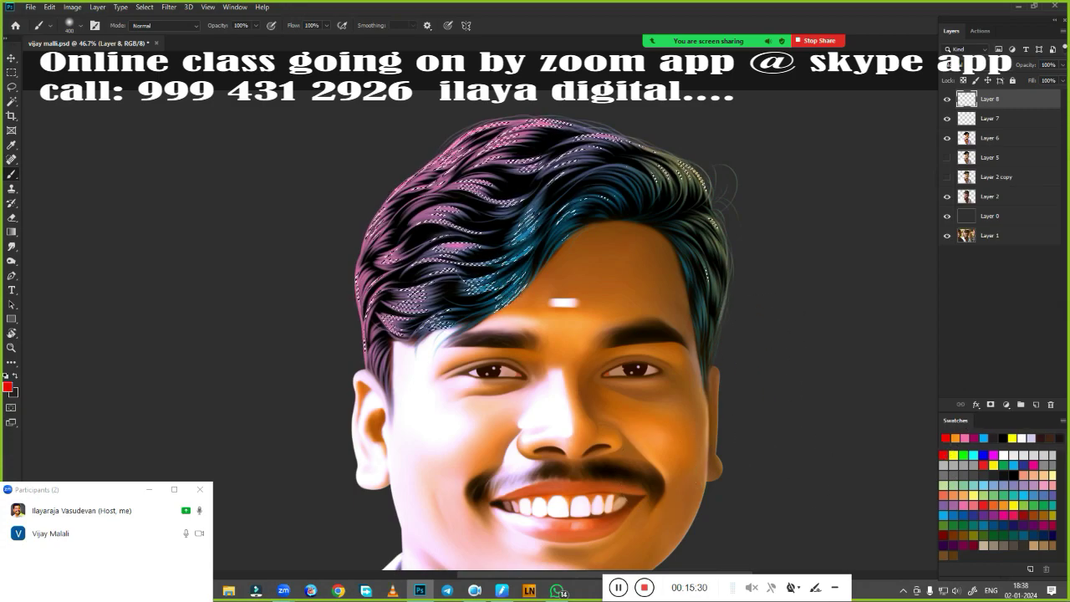
left_click_drag(573, 105, 443, 163)
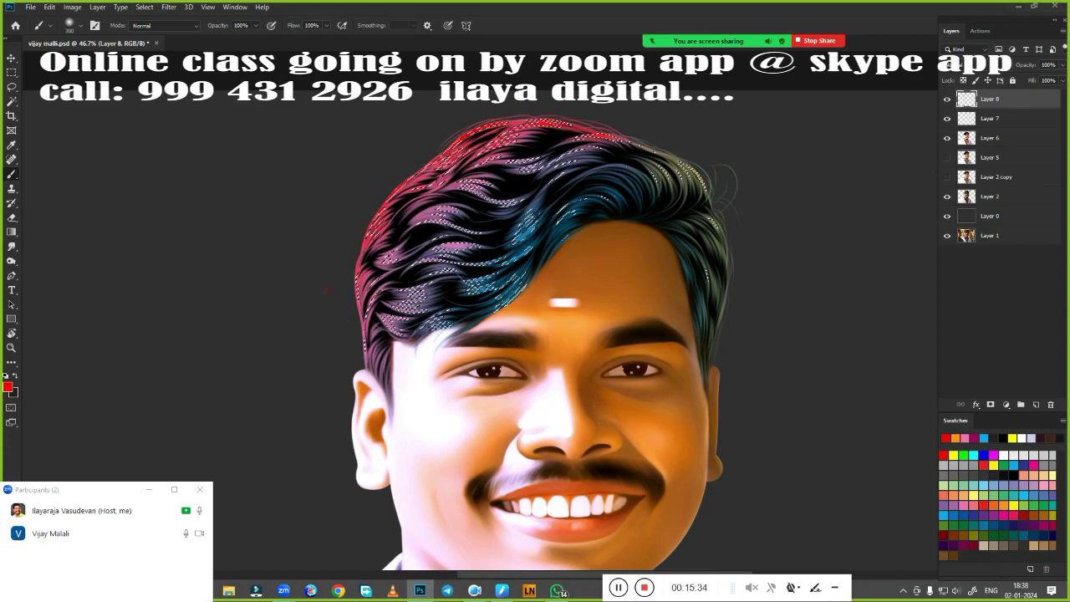
left_click_drag(327, 305, 351, 181)
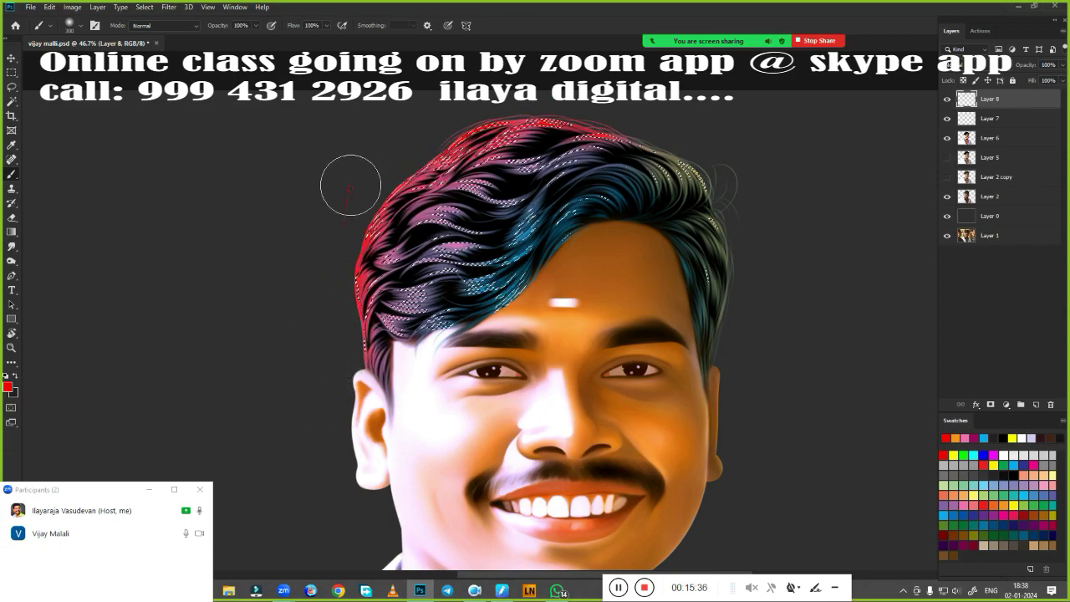
left_click(952, 455)
mouse_move(607, 121)
left_mouse_down()
mouse_move(744, 226)
mouse_move(711, 201)
left_mouse_up()
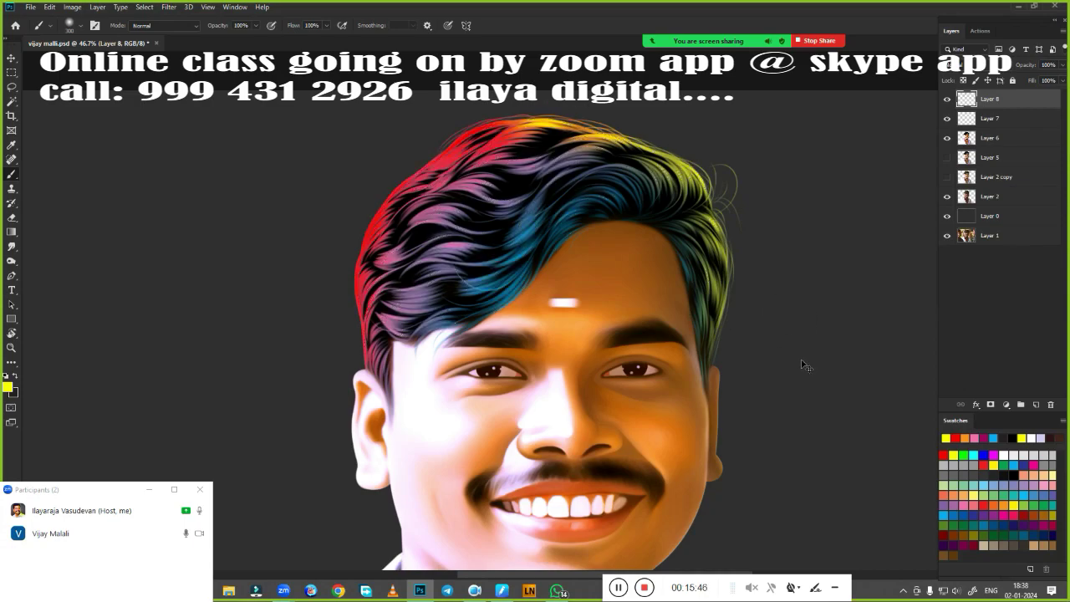
scroll(539, 134, "down", 3)
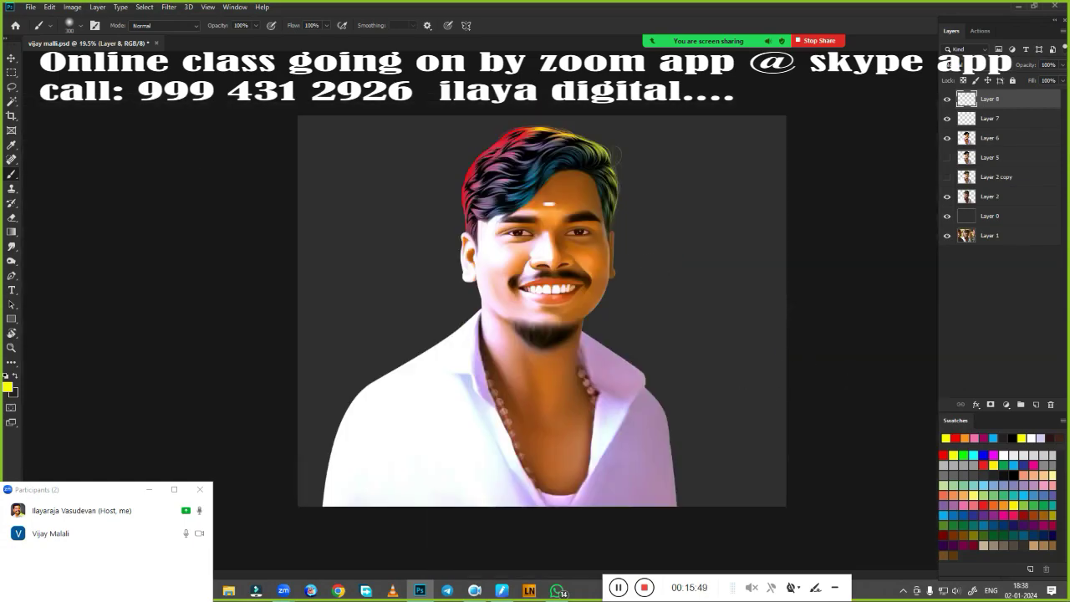
Step: Lower Layer 8's fill to about 58% and add an empty Layer 9 on top
scroll(669, 251, "up", 3)
scroll(690, 279, "down", 2)
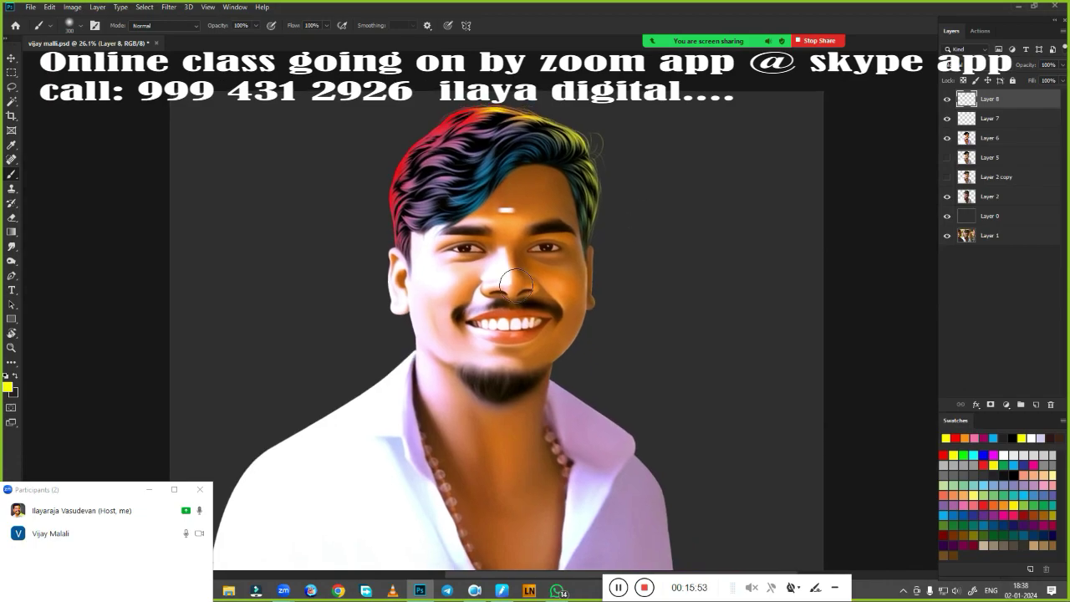
left_click(1063, 80)
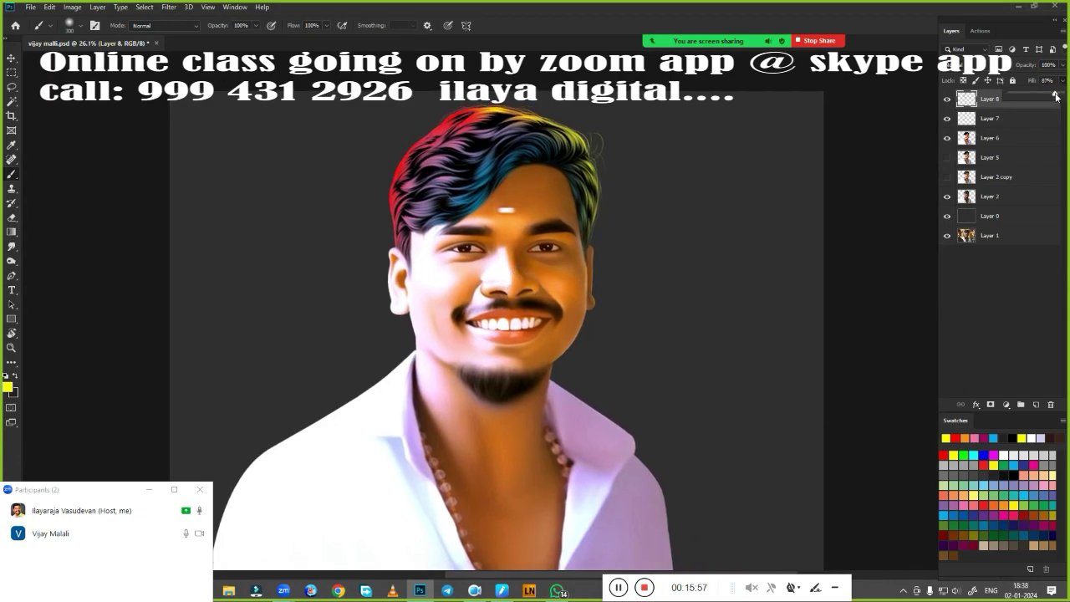
left_click_drag(1056, 97, 1033, 98)
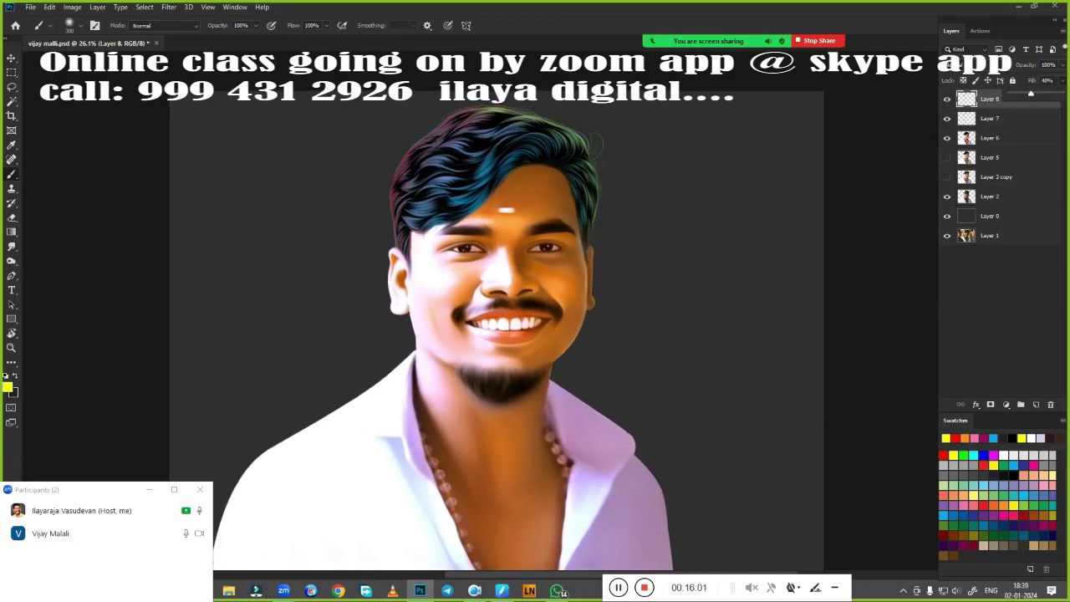
mouse_move(1034, 98)
left_mouse_down()
mouse_move(1066, 98)
mouse_move(1048, 100)
left_mouse_up()
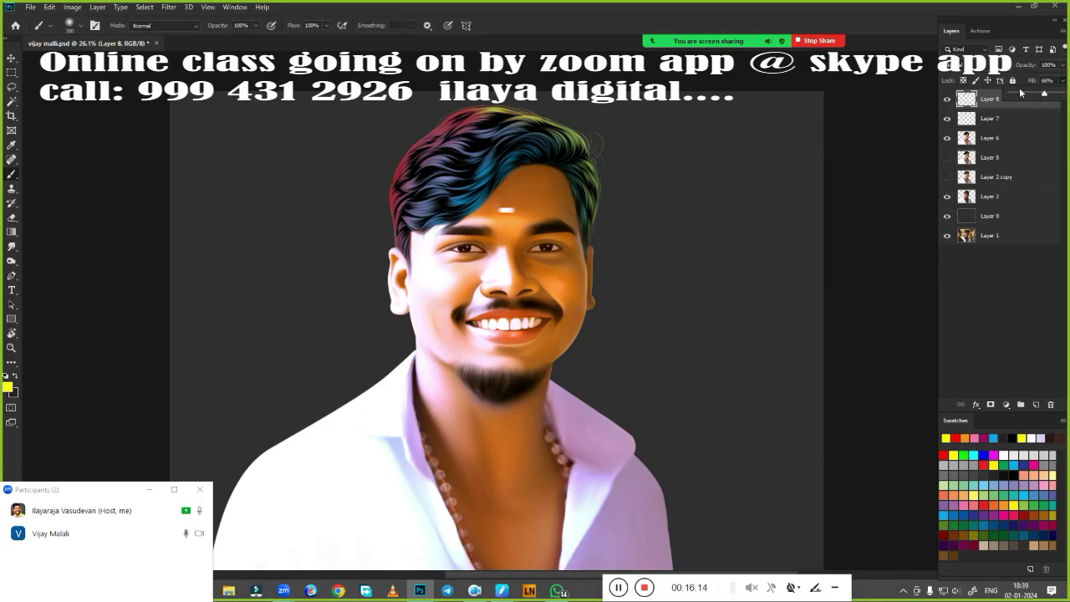
left_click(1037, 406)
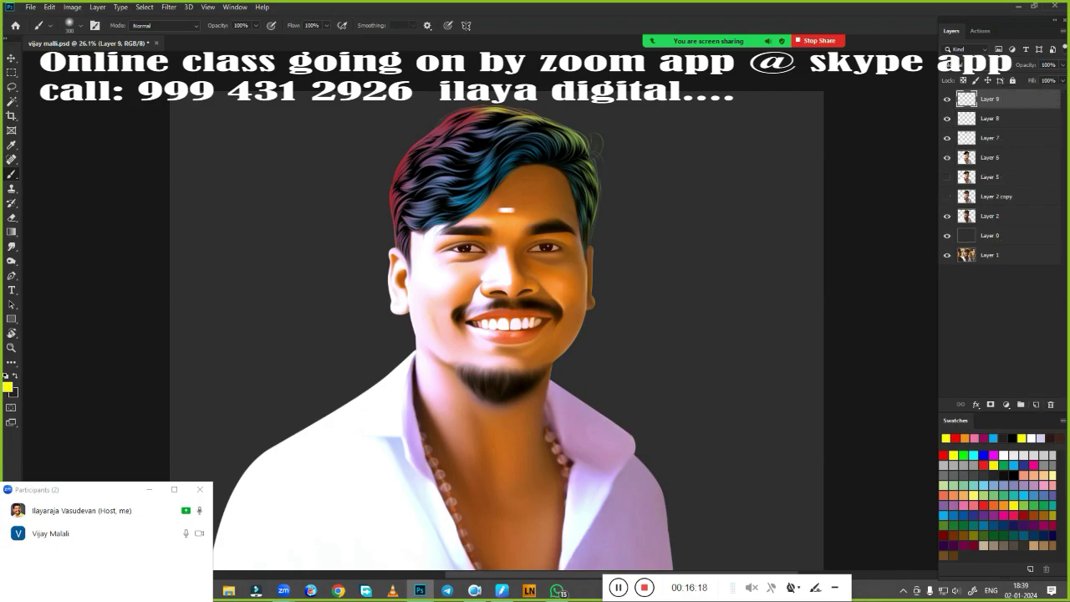
Step: Adjust the brush settings and sample red from the hair as the foreground colour
scroll(489, 235, "up", 3)
scroll(556, 310, "up", 2)
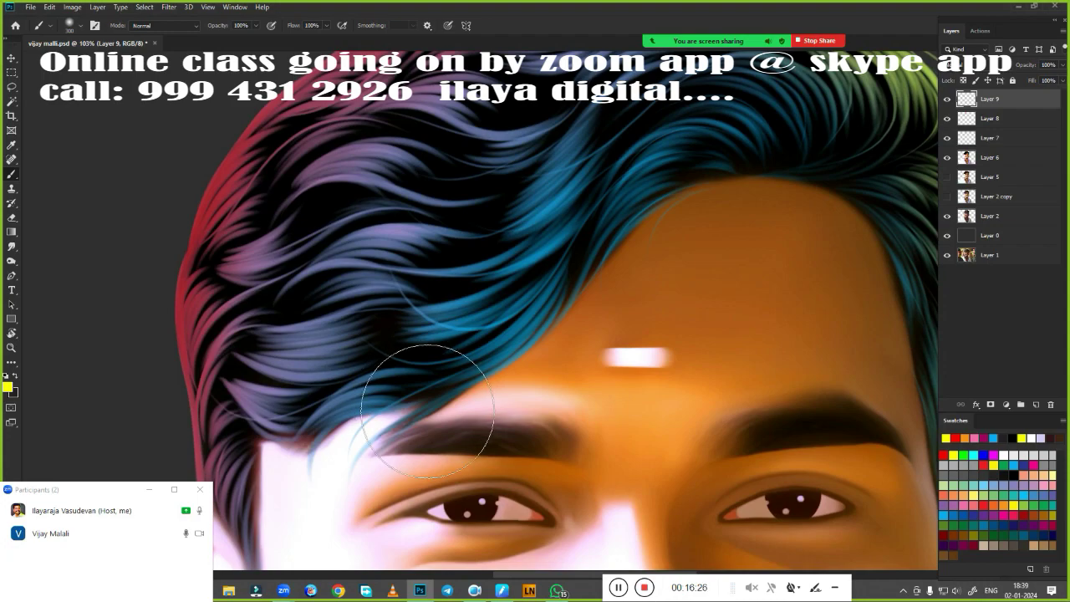
right_click(397, 291)
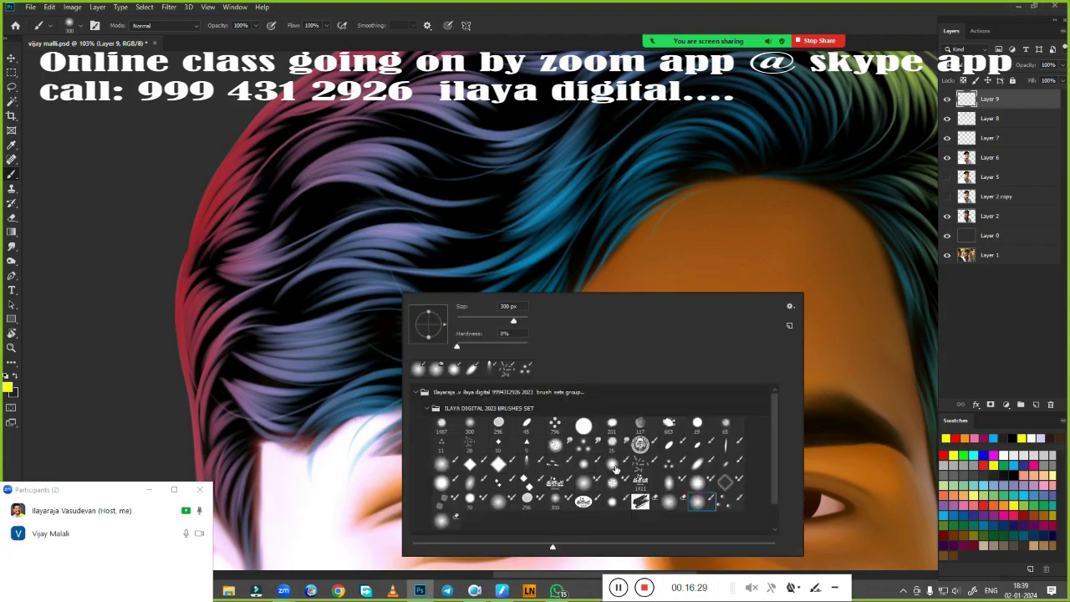
left_click(612, 463)
left_click_drag(606, 358, 667, 358)
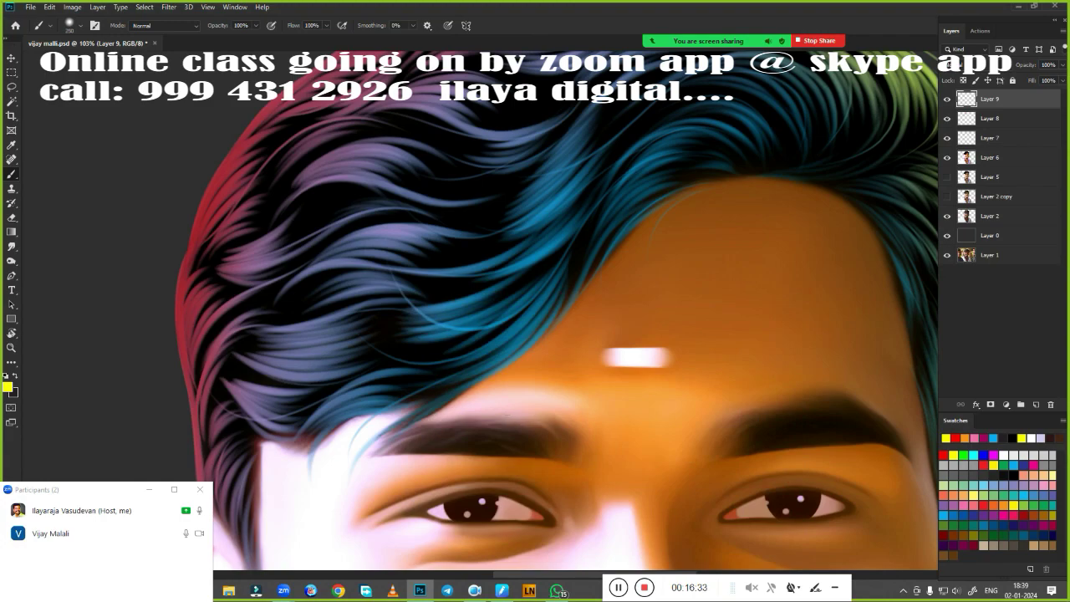
left_click(8, 388)
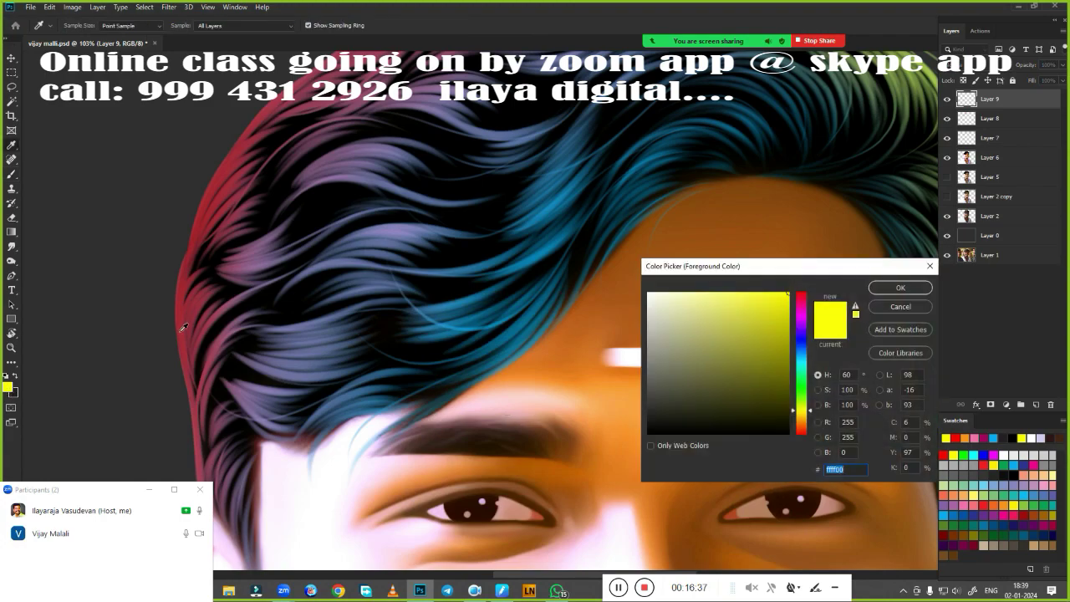
left_click(200, 328)
left_click(900, 288)
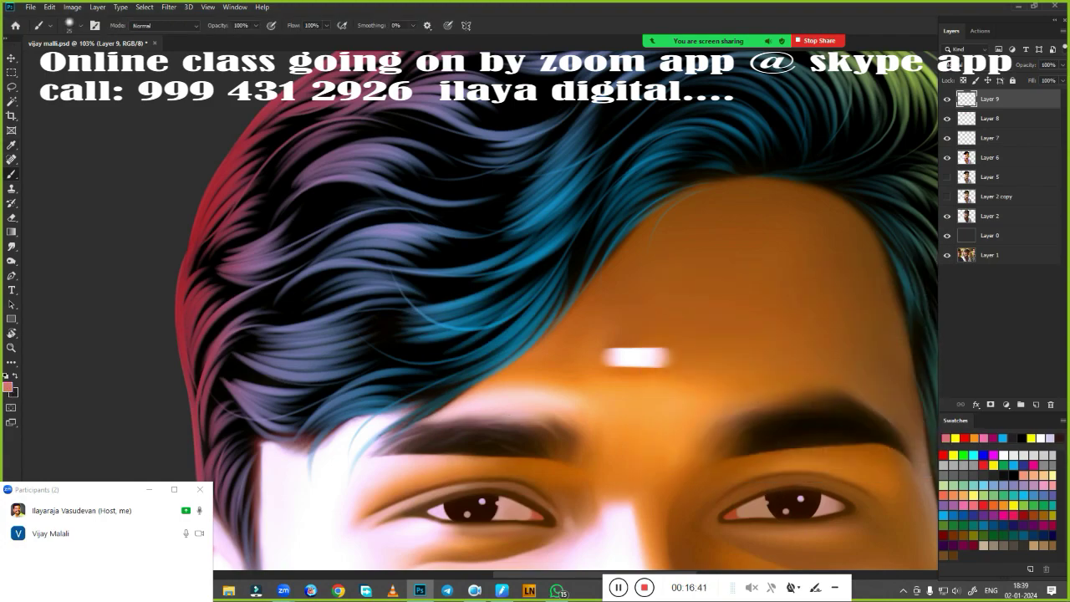
Step: Replace a rejected pink stroke with bright pure-red strands at the top of the hair
scroll(509, 276, "up", 2)
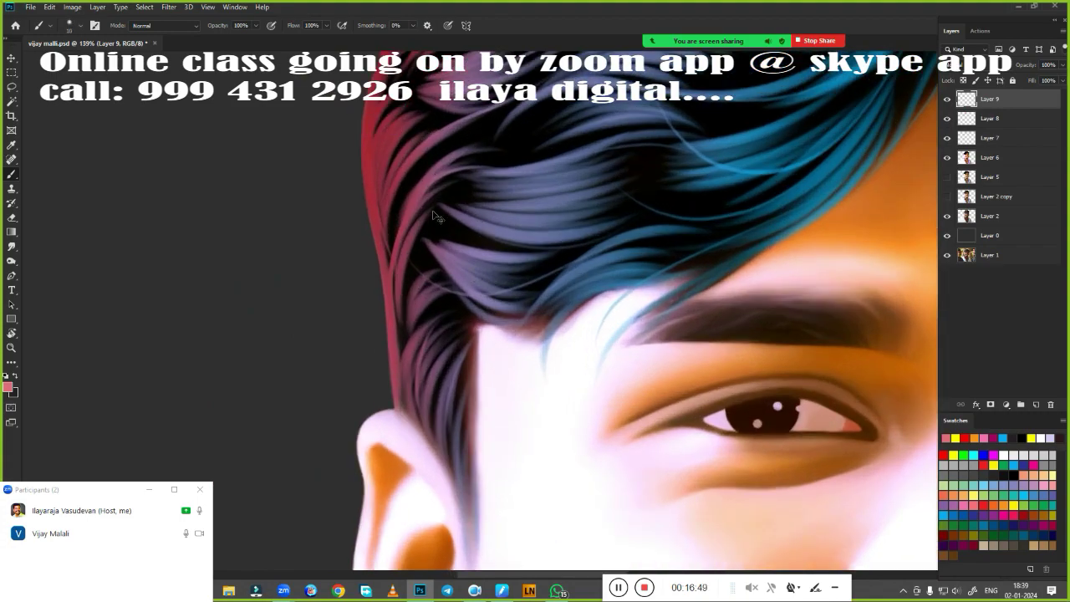
scroll(448, 336, "up", 2)
left_click_drag(454, 267, 346, 454)
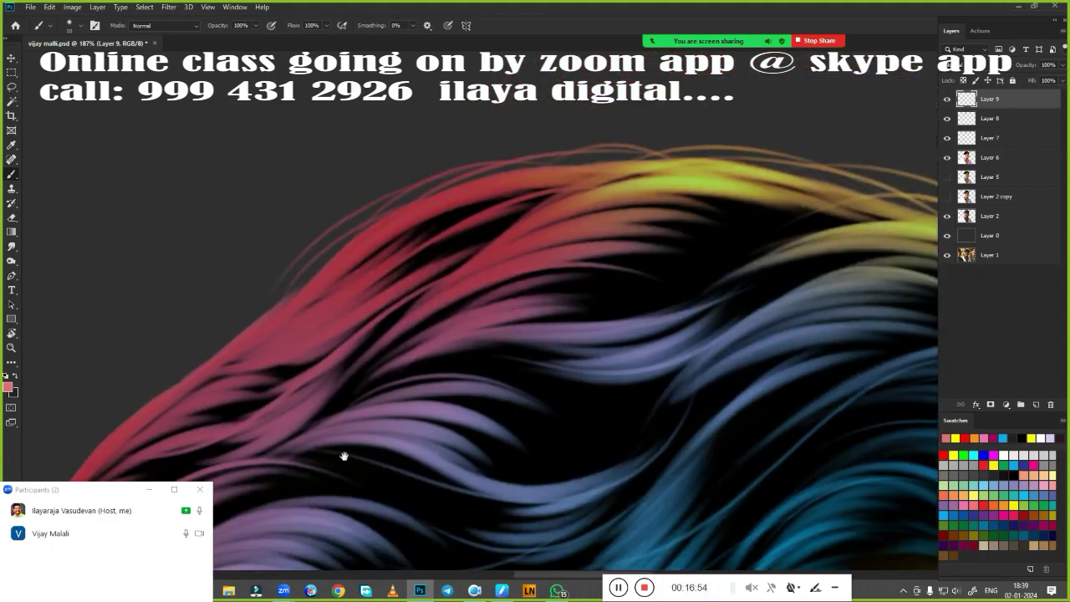
left_click_drag(585, 163, 293, 305)
key("ctrl+z")
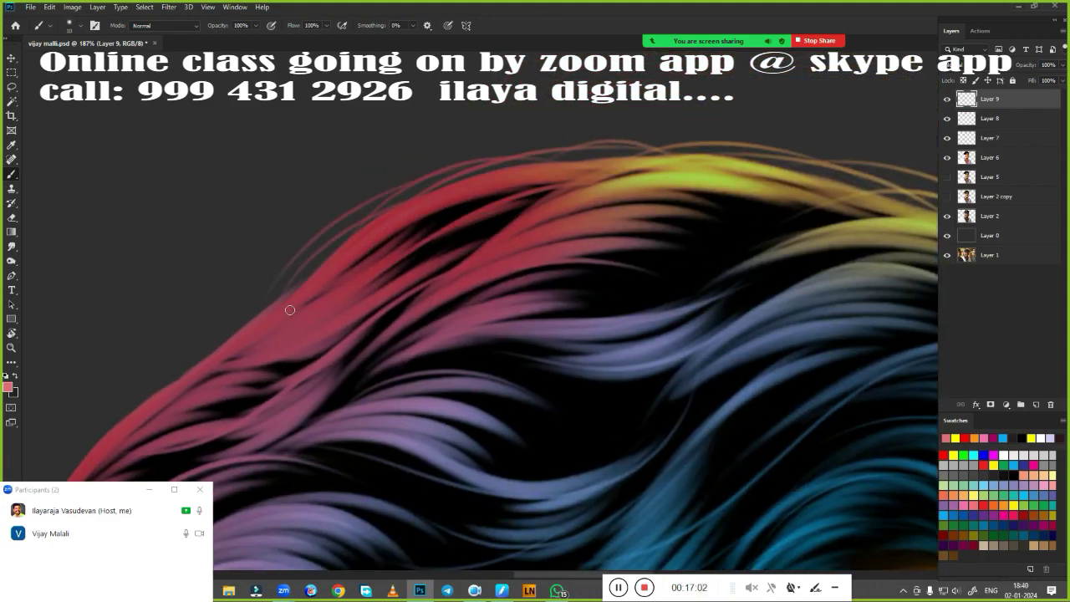
key("ctrl+shift+z")
key("ctrl+z")
key("ctrl+z")
left_click(944, 455)
mouse_move(289, 291)
left_mouse_down()
mouse_move(377, 234)
mouse_move(472, 226)
left_mouse_up()
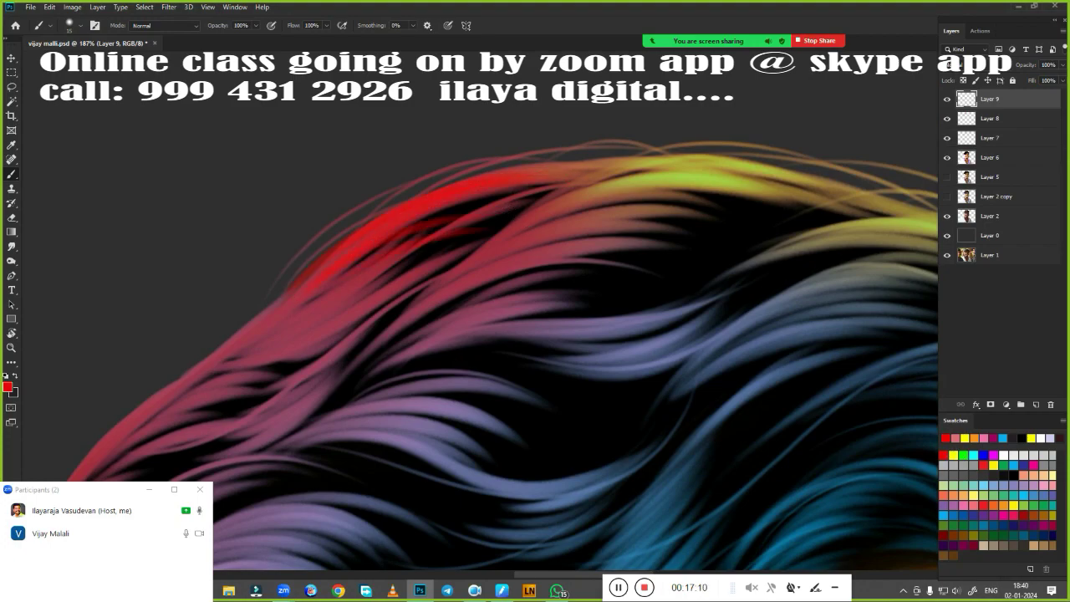
Step: Adjust the pen pressure curve and bring the whole hair and face into view
scroll(461, 148, "down", 3)
left_click(502, 590)
left_click(765, 125)
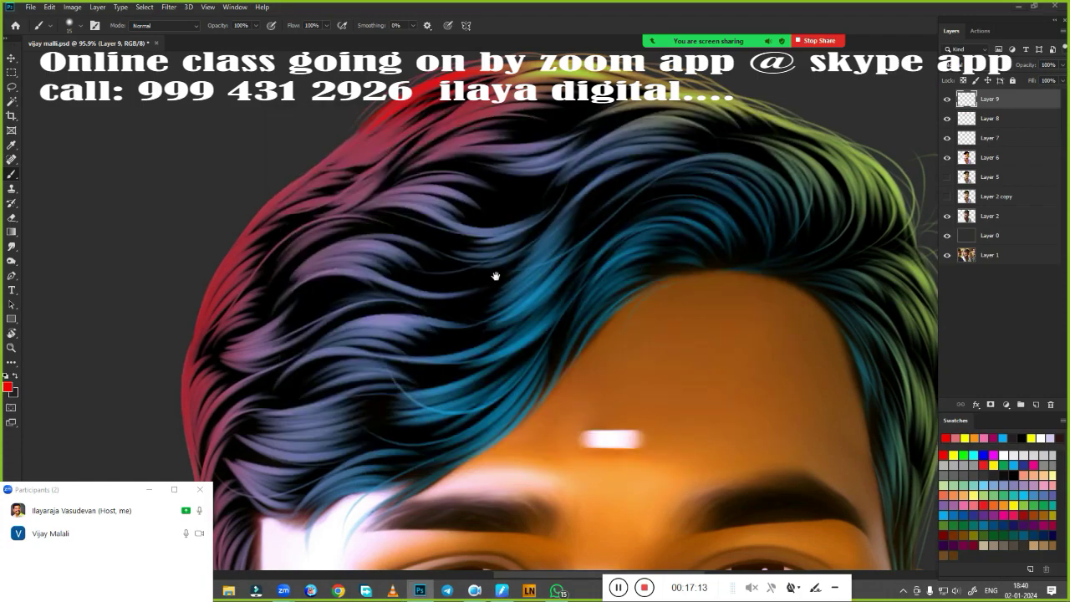
scroll(379, 218, "up", 2)
scroll(386, 188, "up", 3)
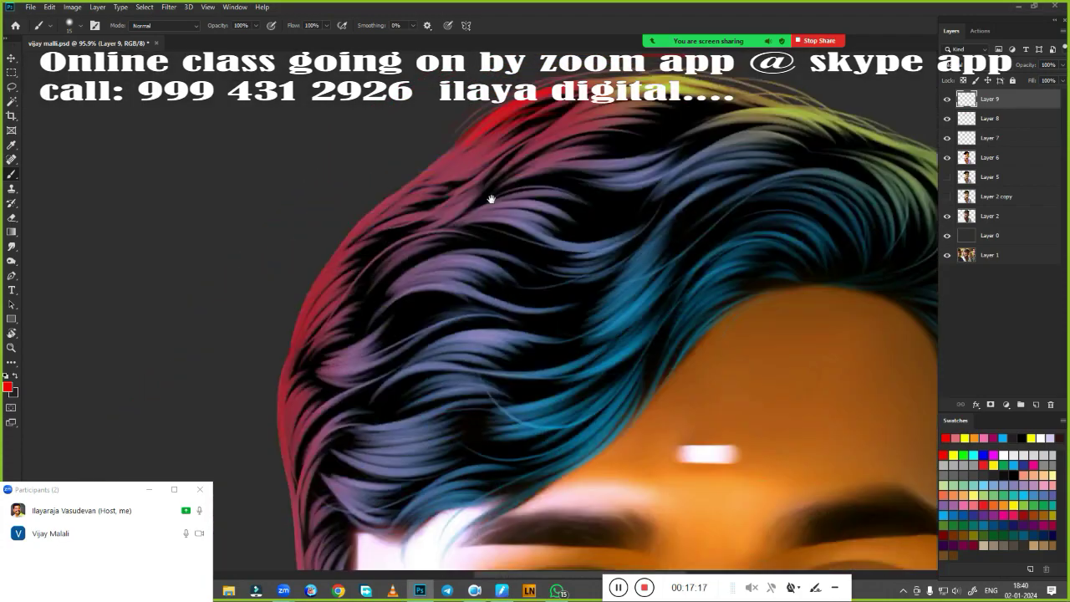
scroll(531, 346, "down", 2)
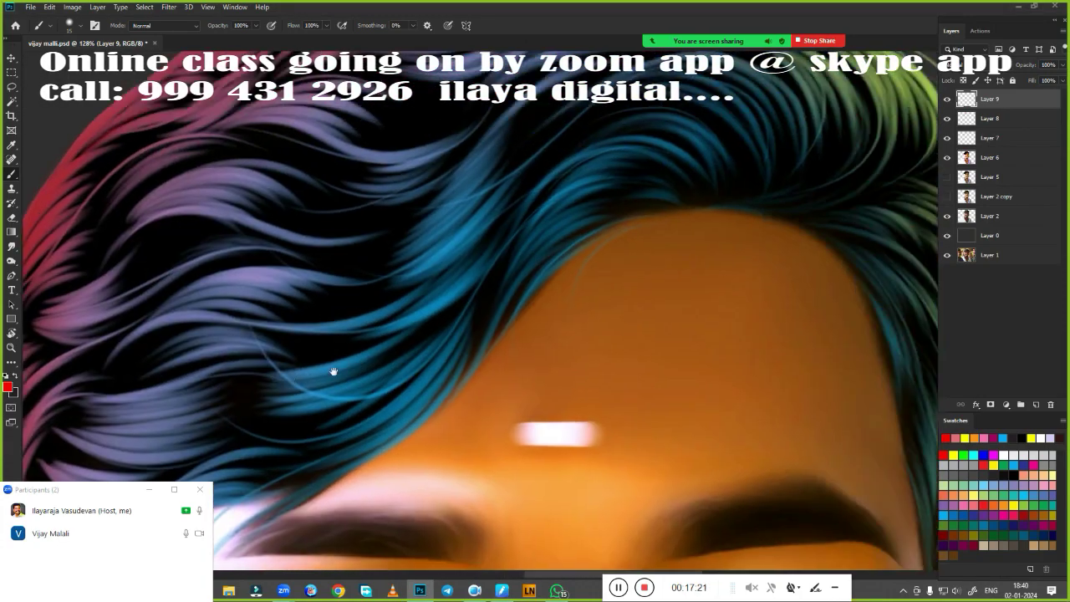
left_click_drag(530, 346, 488, 300)
Step: Paint bright yellow-green strands along the top and right side of the hair
left_click(954, 455)
scroll(539, 418, "up", 2)
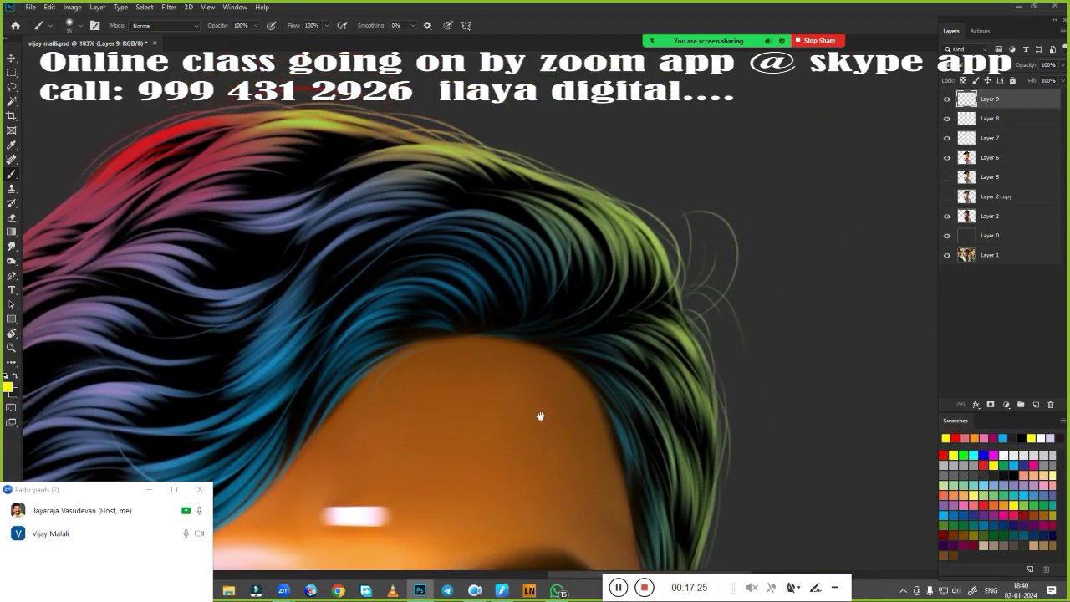
left_click_drag(635, 211, 673, 272)
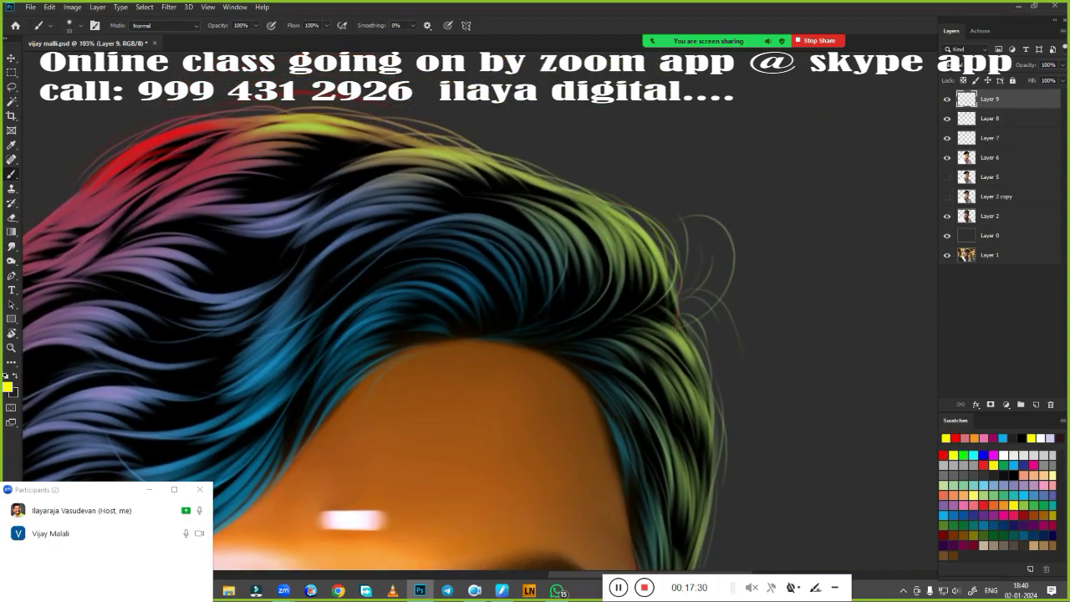
left_click_drag(545, 158, 361, 113)
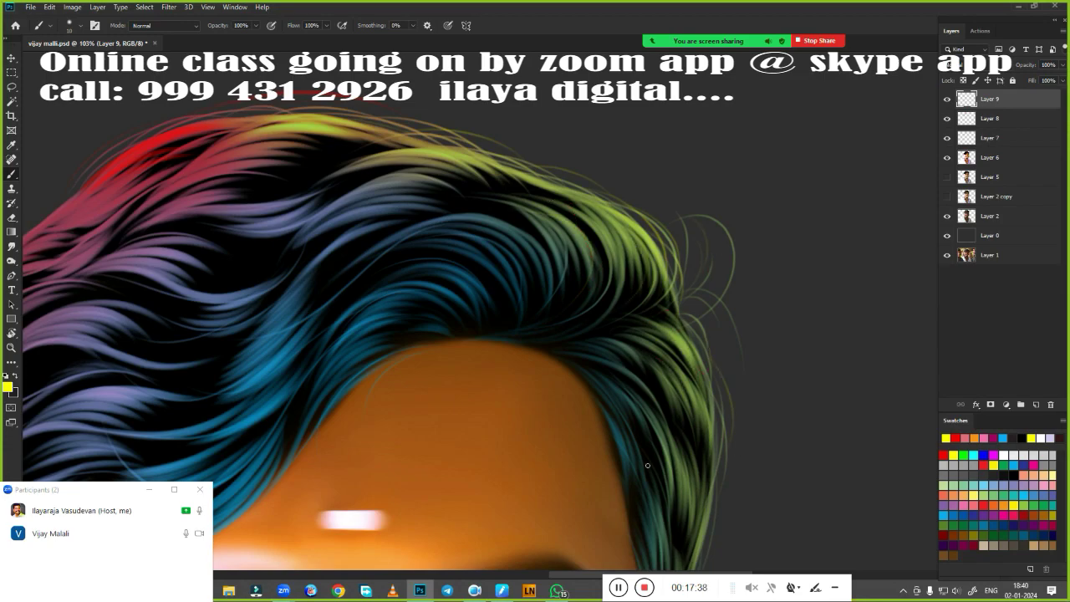
left_click_drag(684, 482, 647, 342)
left_click_drag(595, 218, 637, 295)
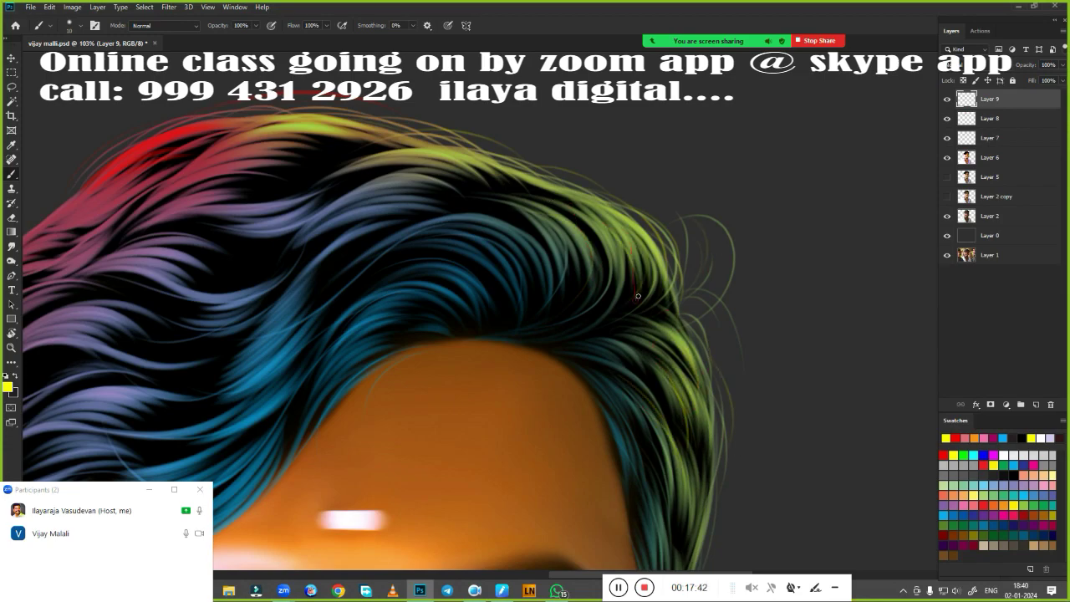
Step: Recentre the face, reselect yellow, and add an empty Layer 10 above Layer 6
left_click_drag(456, 407, 660, 192)
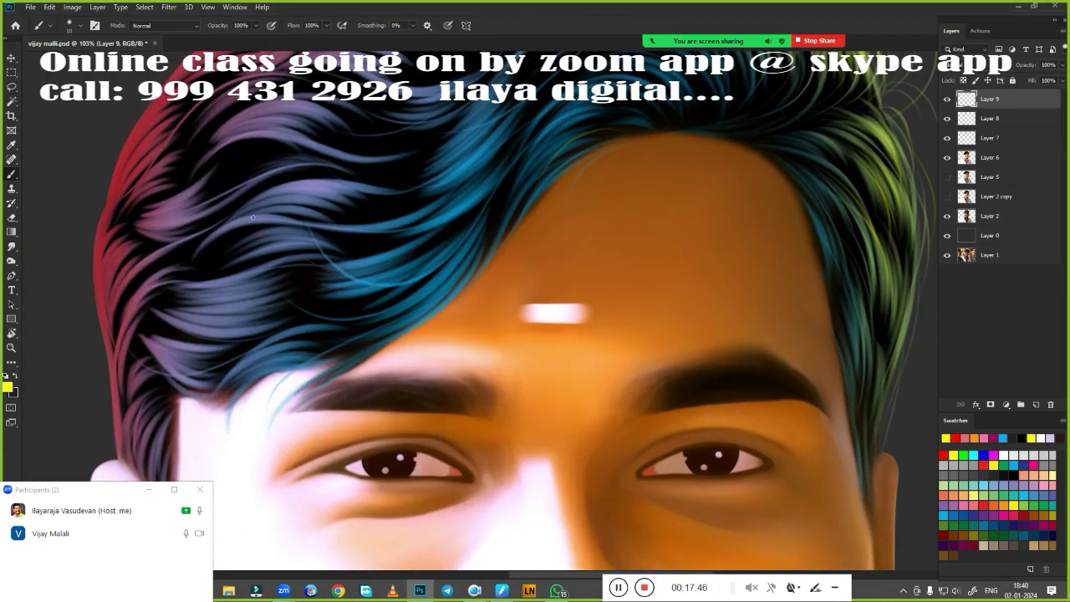
left_click_drag(355, 338, 470, 320)
left_click(944, 454)
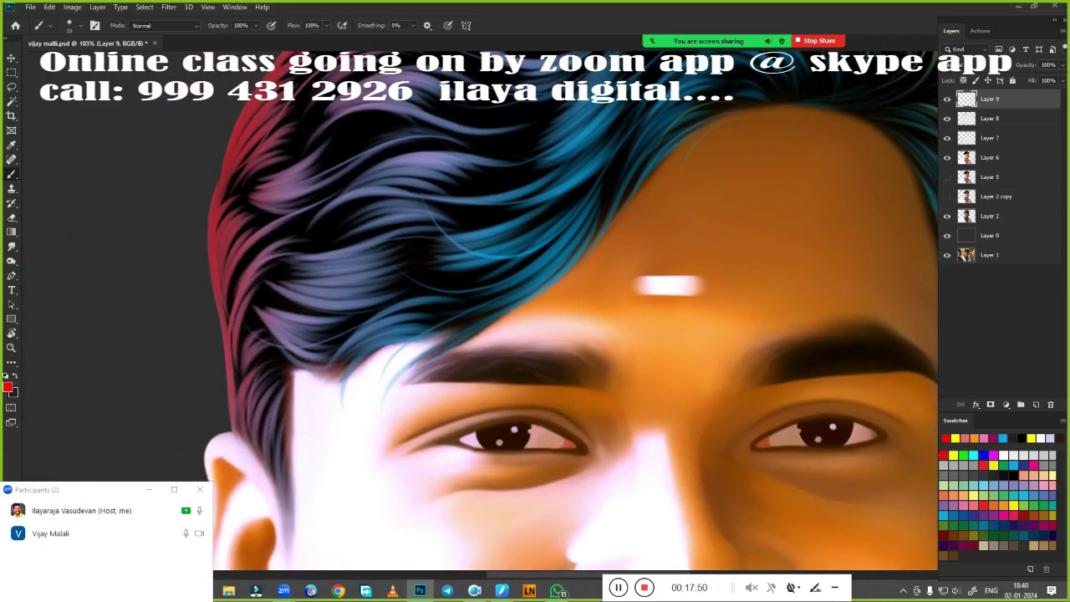
left_click_drag(269, 234, 301, 389)
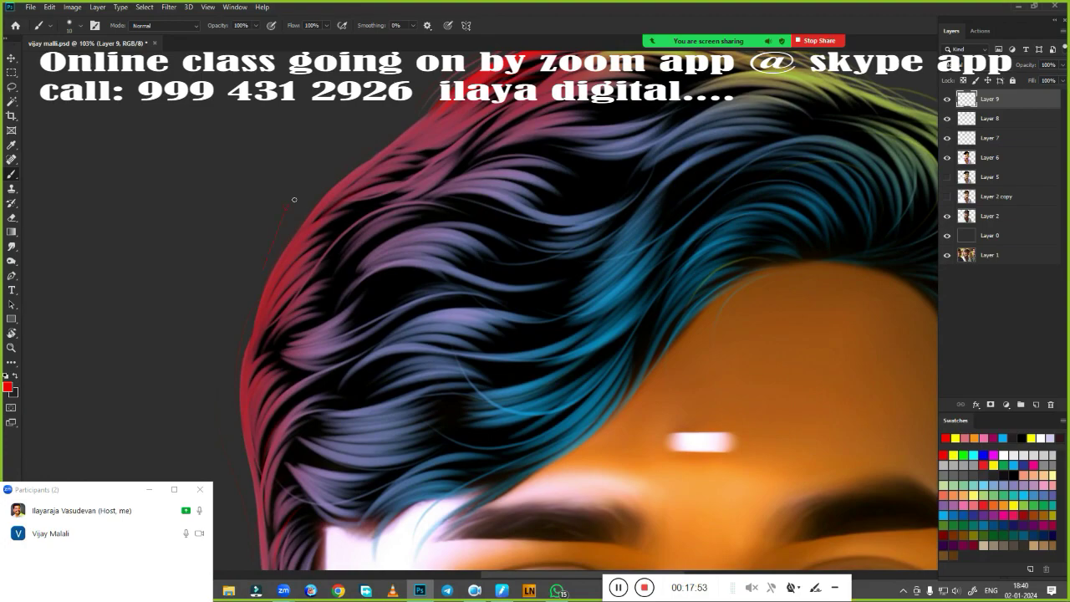
scroll(425, 275, "down", 2)
scroll(580, 317, "down", 1)
scroll(580, 318, "down", 1)
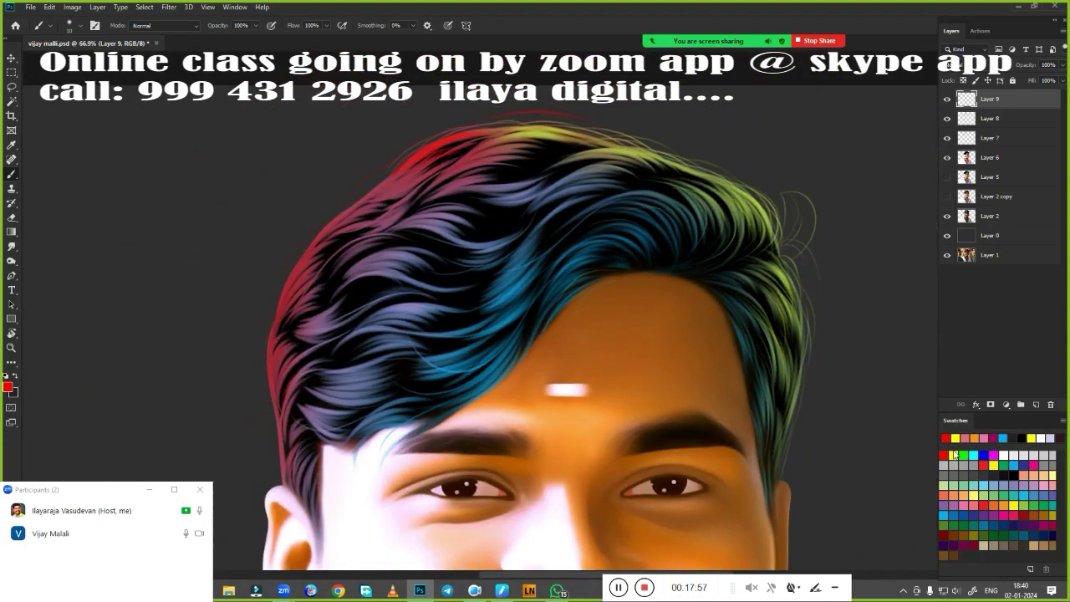
left_click(953, 453)
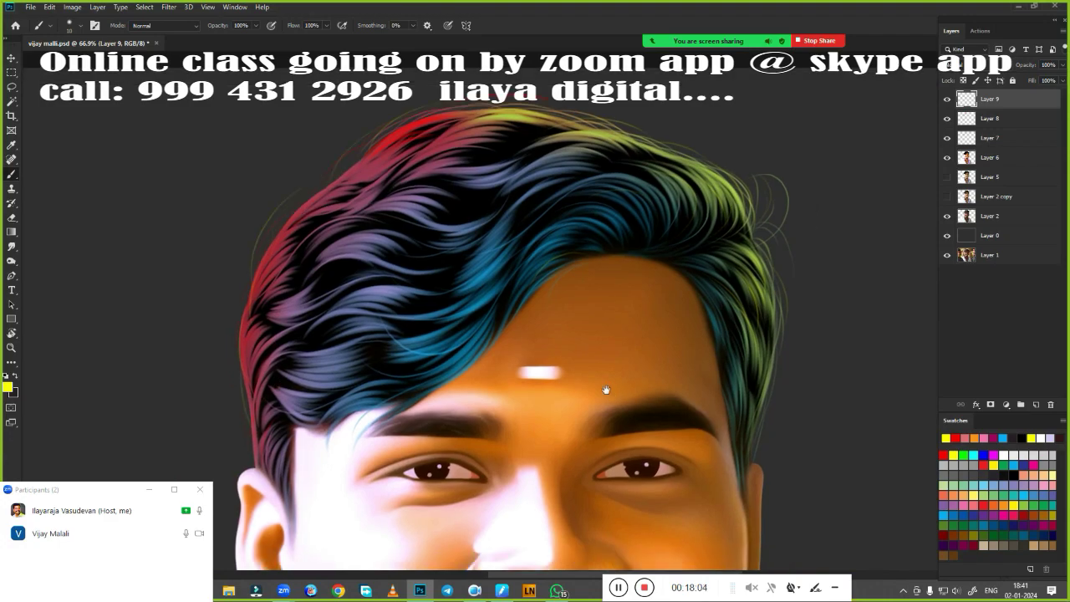
left_click_drag(631, 397, 536, 295)
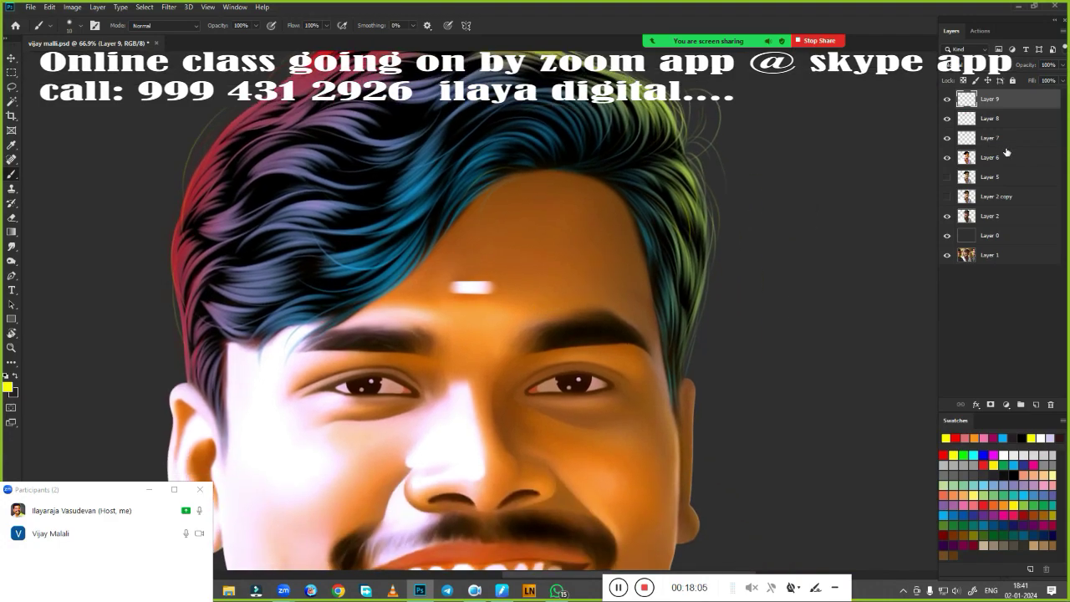
left_click(989, 158)
left_click(1035, 405)
Step: Set black as the paint colour and paint thin dark strands along the forehead hairline
key("x")
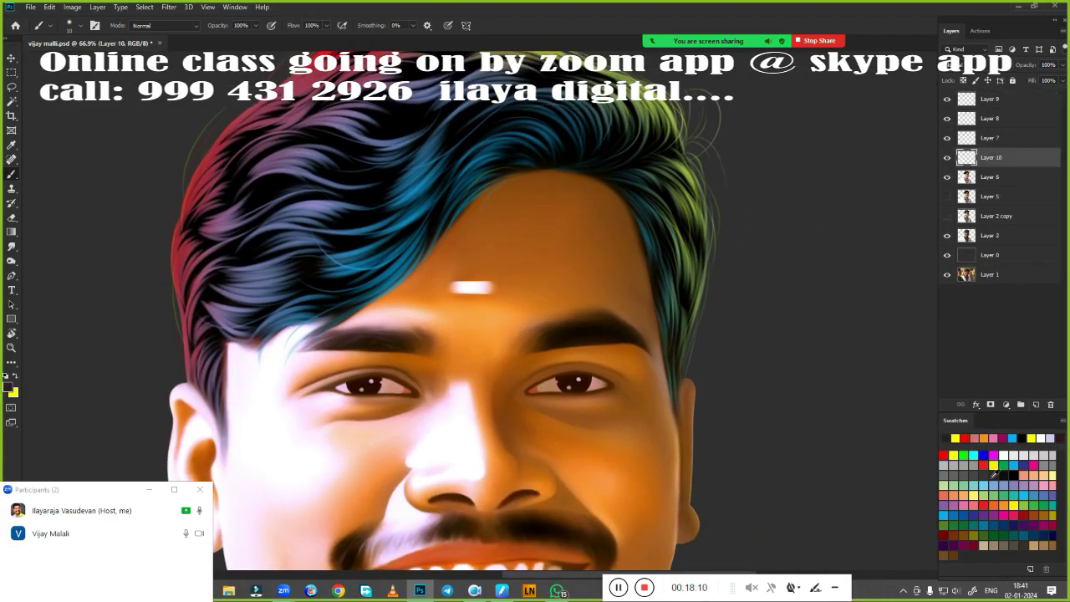
left_click(957, 510)
key("x")
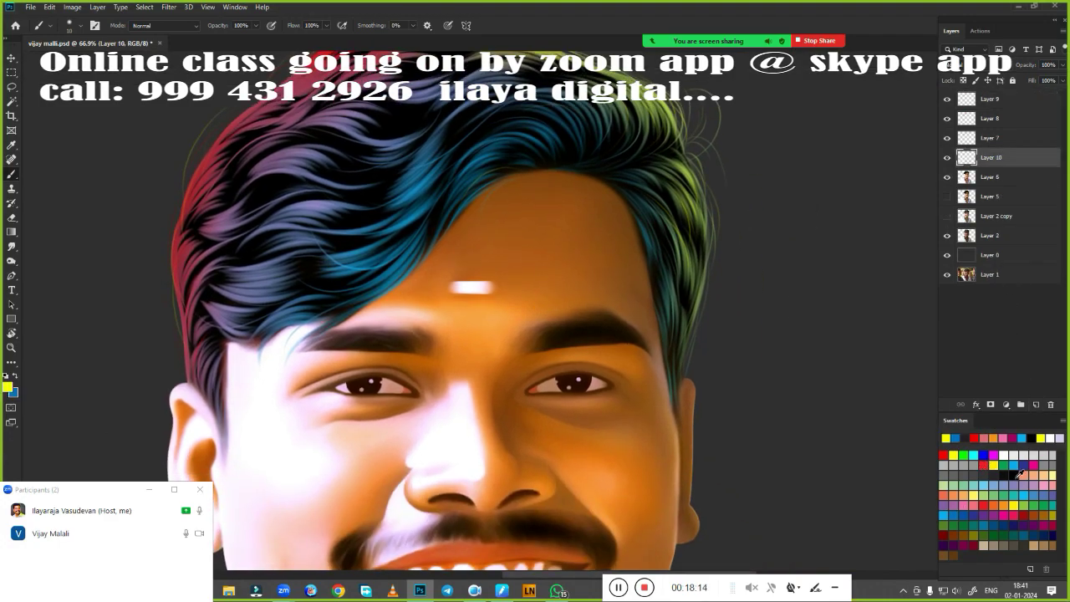
left_click(1013, 475)
scroll(440, 462, "up", 3)
scroll(441, 462, "up", 2)
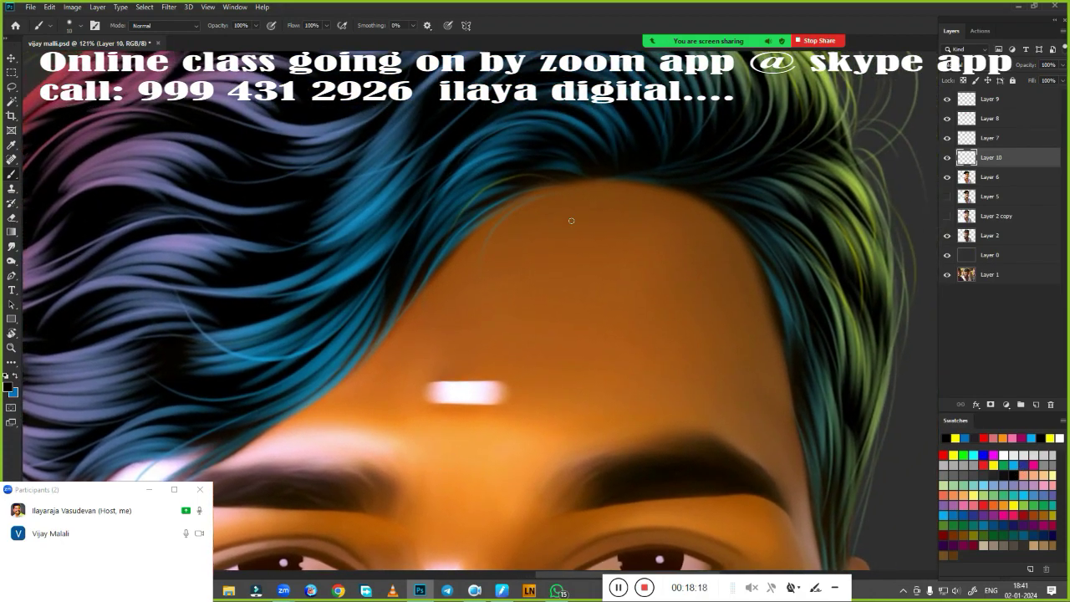
left_click_drag(493, 213, 592, 189)
left_click_drag(499, 260, 581, 193)
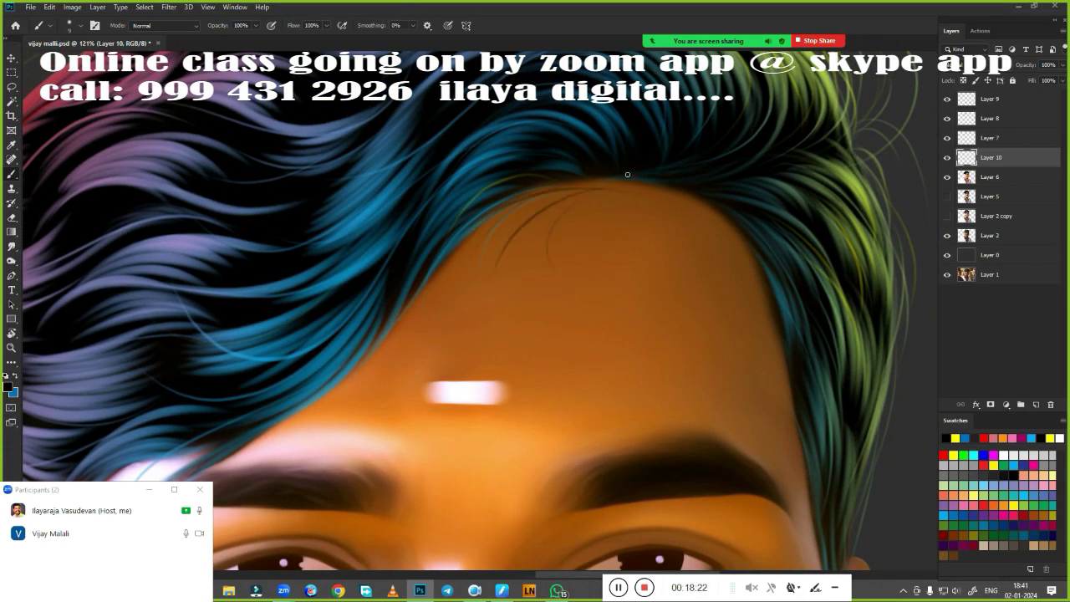
mouse_move(425, 295)
left_mouse_down()
mouse_move(370, 358)
mouse_move(644, 205)
left_mouse_up()
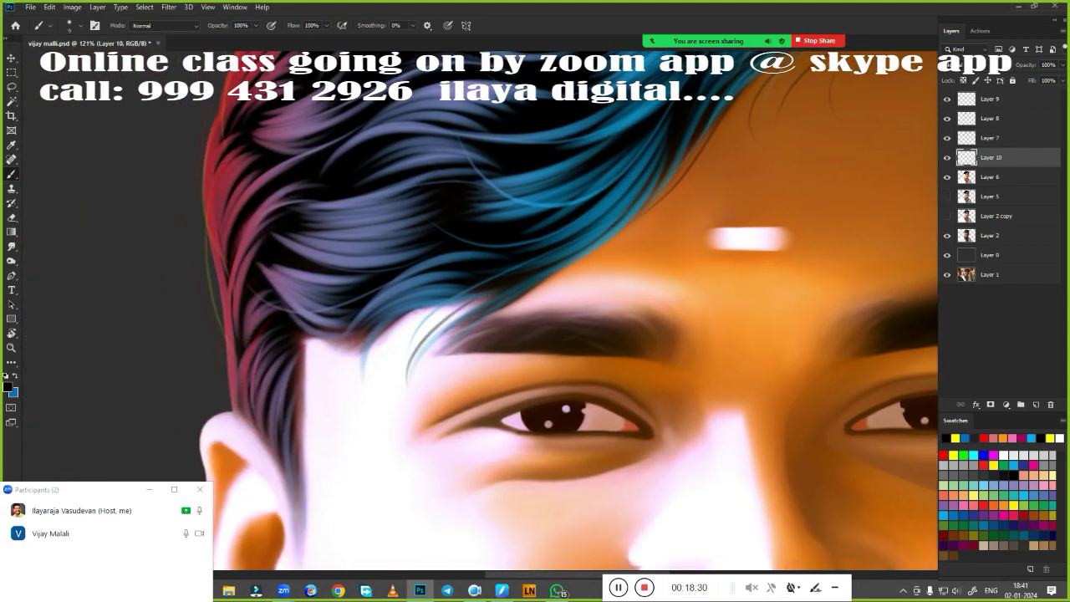
Step: Paint blue and thin dark strands along the side hairline beside the ear
left_click_drag(487, 280, 716, 205)
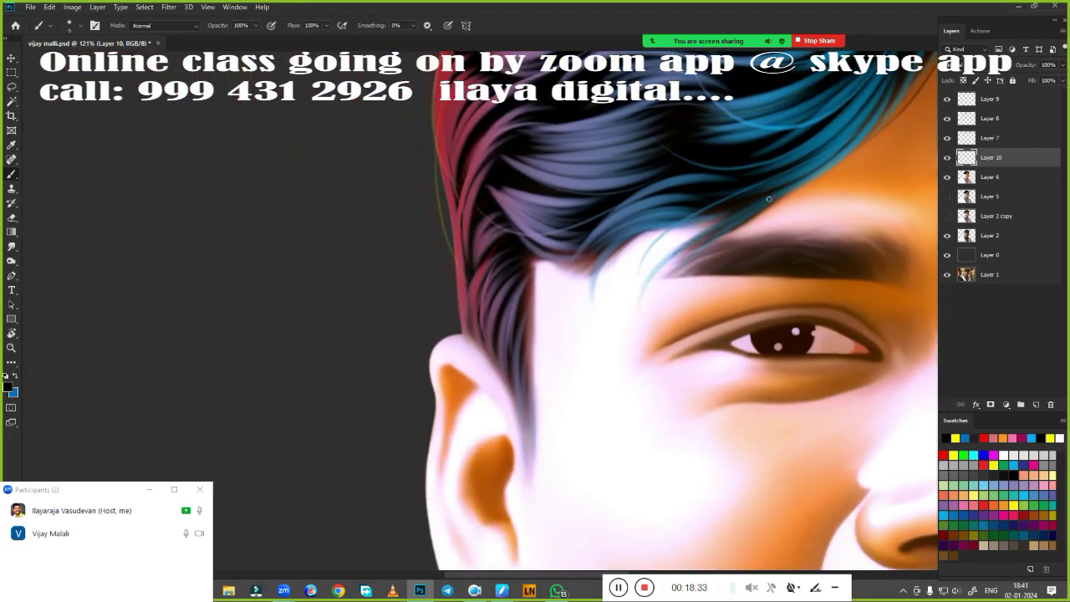
left_click_drag(622, 244, 590, 318)
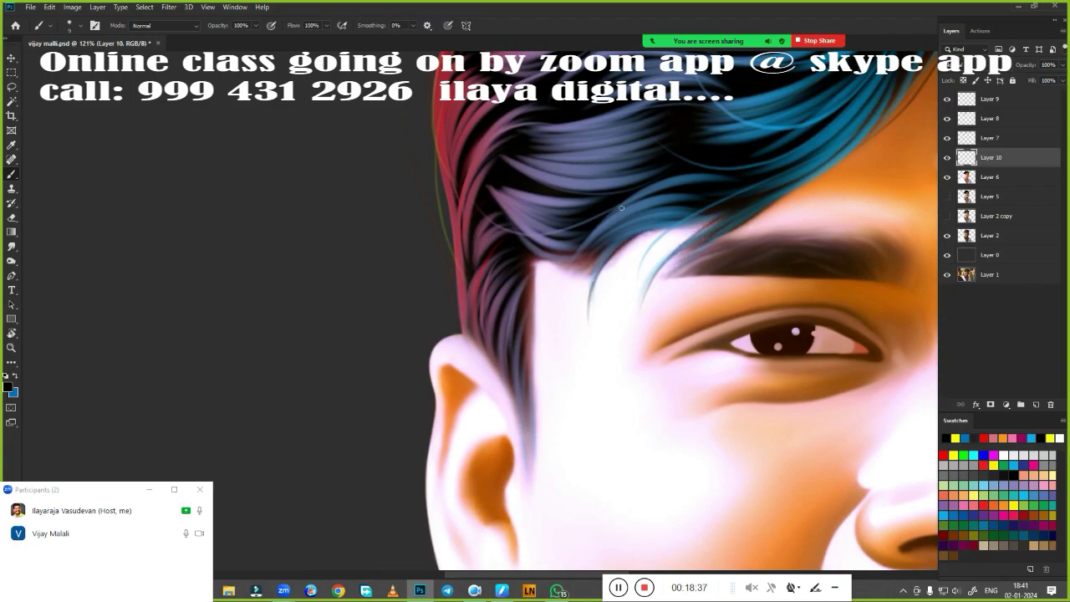
scroll(539, 332, "up", 3)
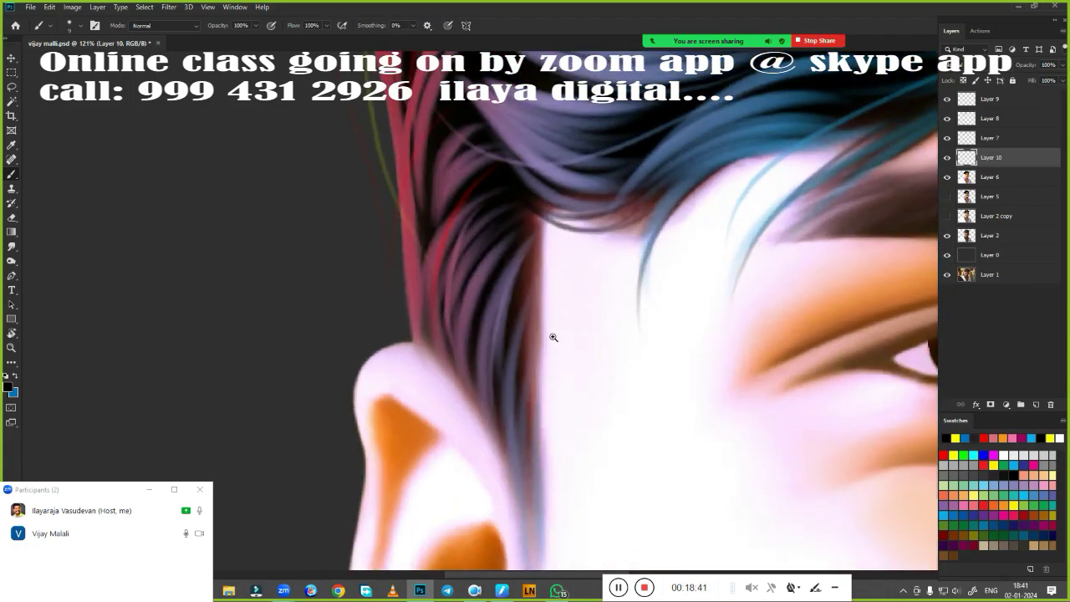
mouse_move(511, 309)
left_mouse_down()
mouse_move(543, 526)
mouse_move(564, 210)
left_mouse_up()
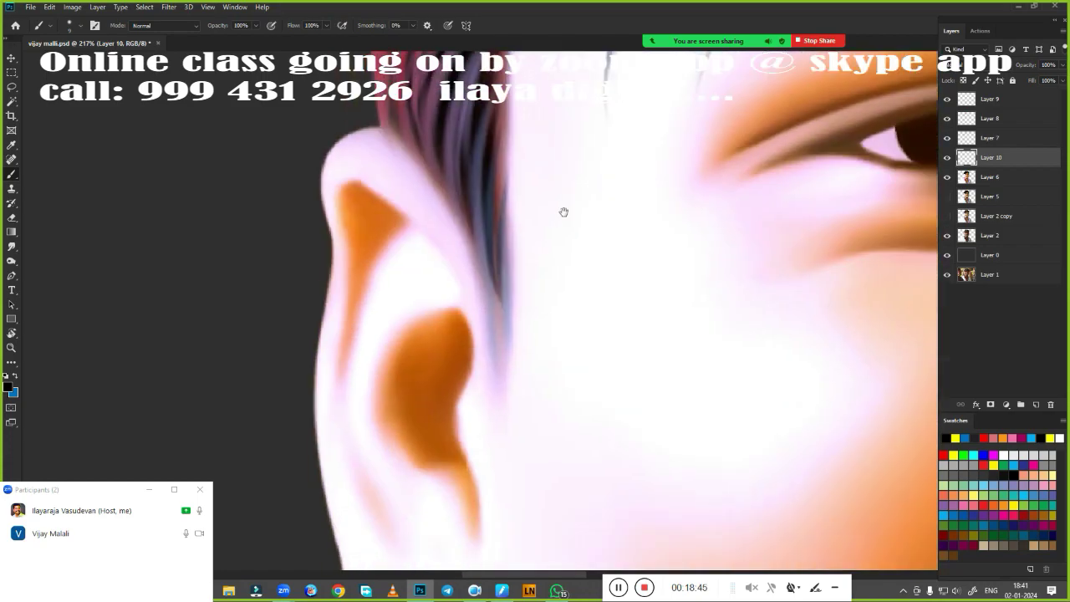
left_click_drag(498, 234, 510, 349)
left_click_drag(458, 174, 468, 239)
left_click_drag(473, 196, 491, 330)
Step: Pan across the hair to bring the forehead, eyebrow and eye into view
scroll(549, 310, "down", 4)
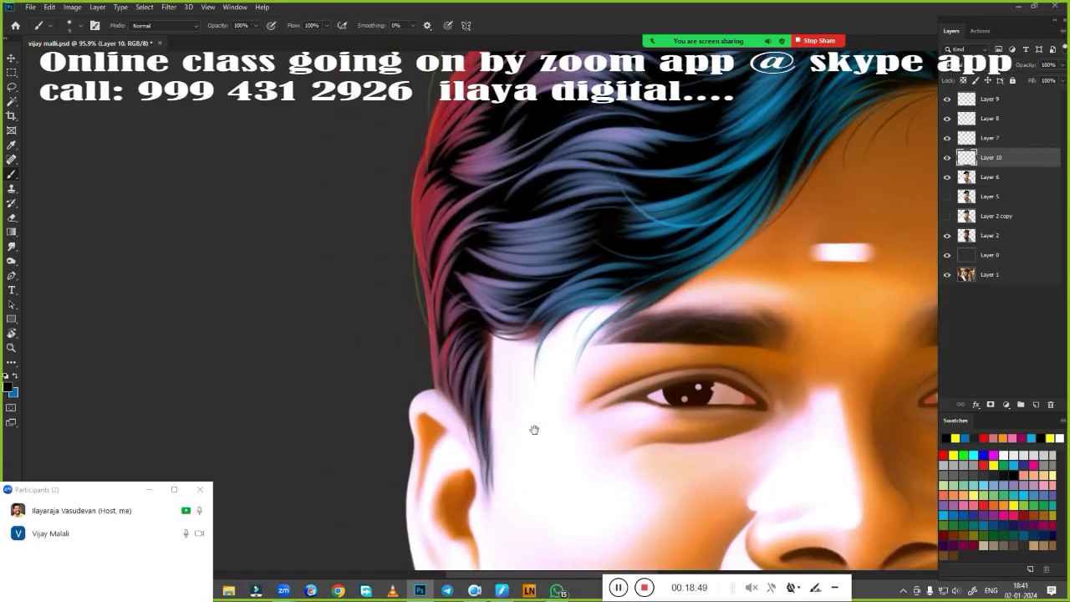
scroll(412, 426, "up", 3)
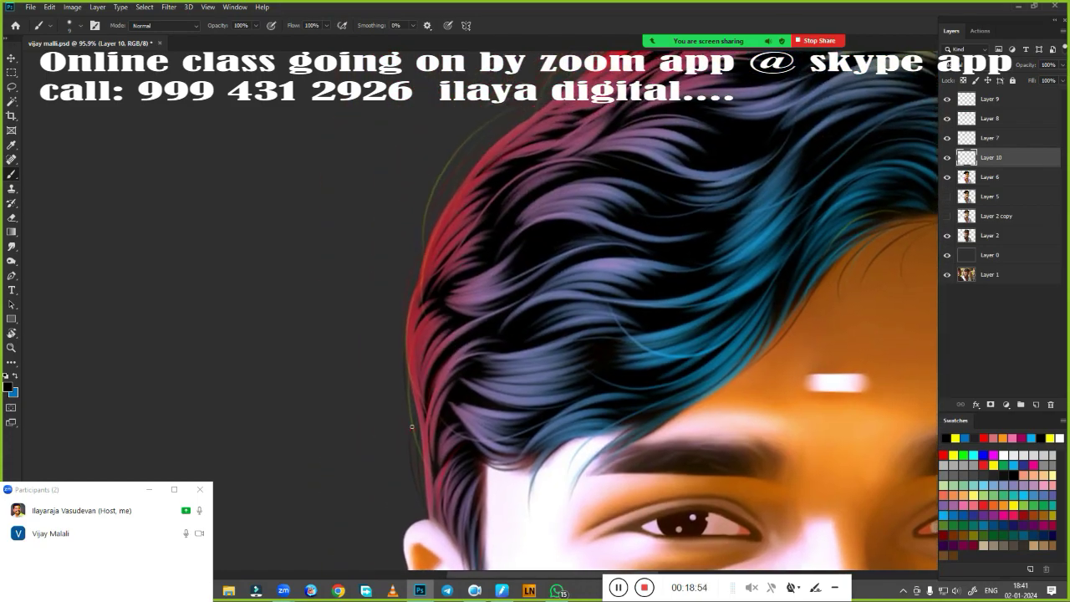
scroll(506, 224, "up", 3)
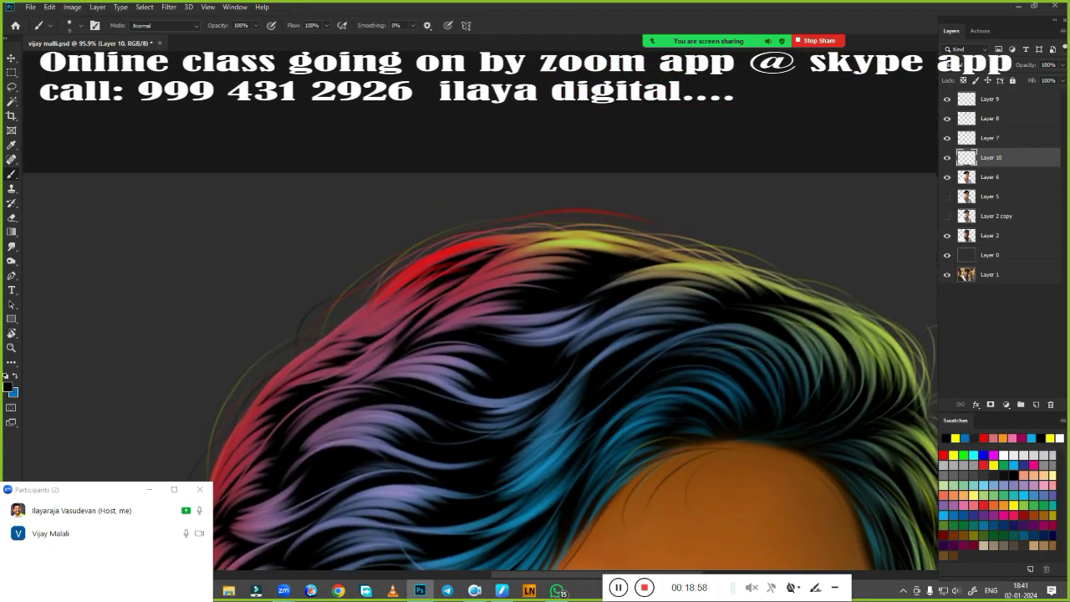
left_click_drag(829, 350, 629, 291)
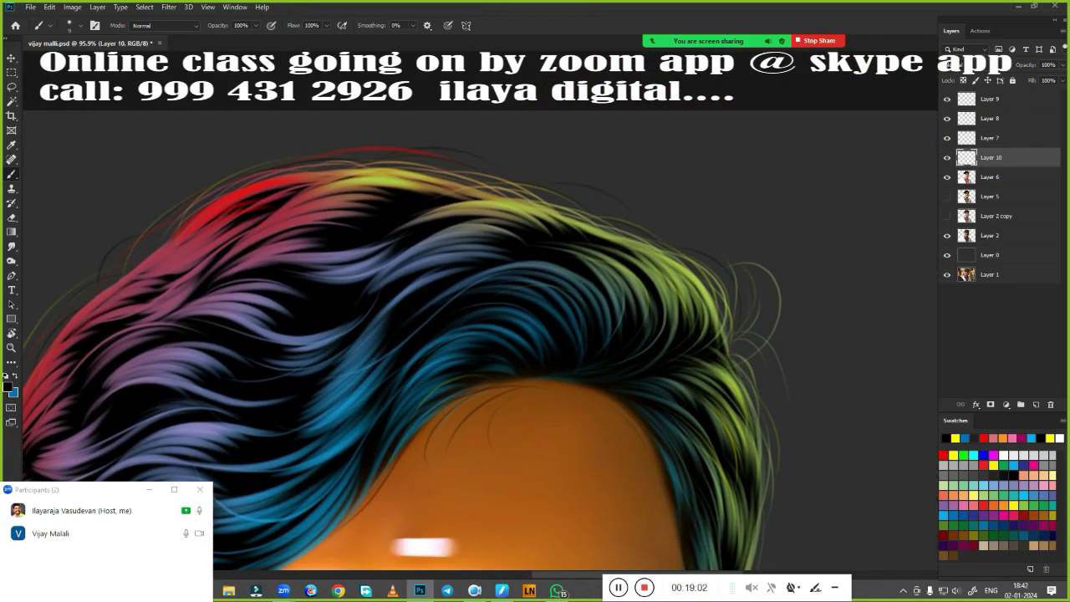
left_click_drag(725, 350, 587, 204)
scroll(593, 330, "down", 2)
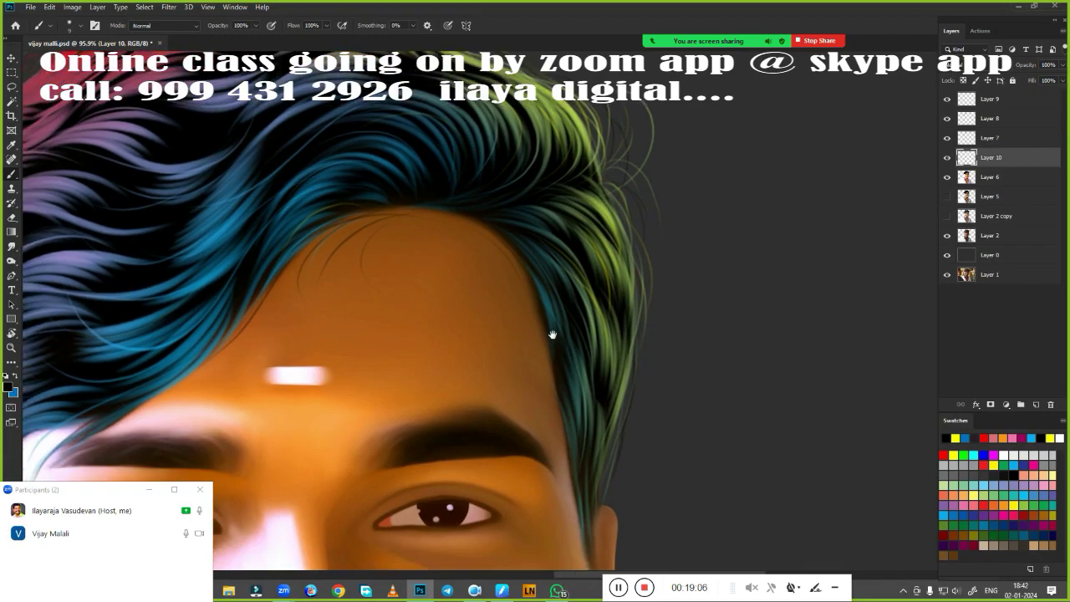
scroll(552, 334, "down", 2)
scroll(543, 293, "down", 2)
Step: Pick a fine brush preset and paint dark hair strokes along the eyebrow
right_click(385, 376)
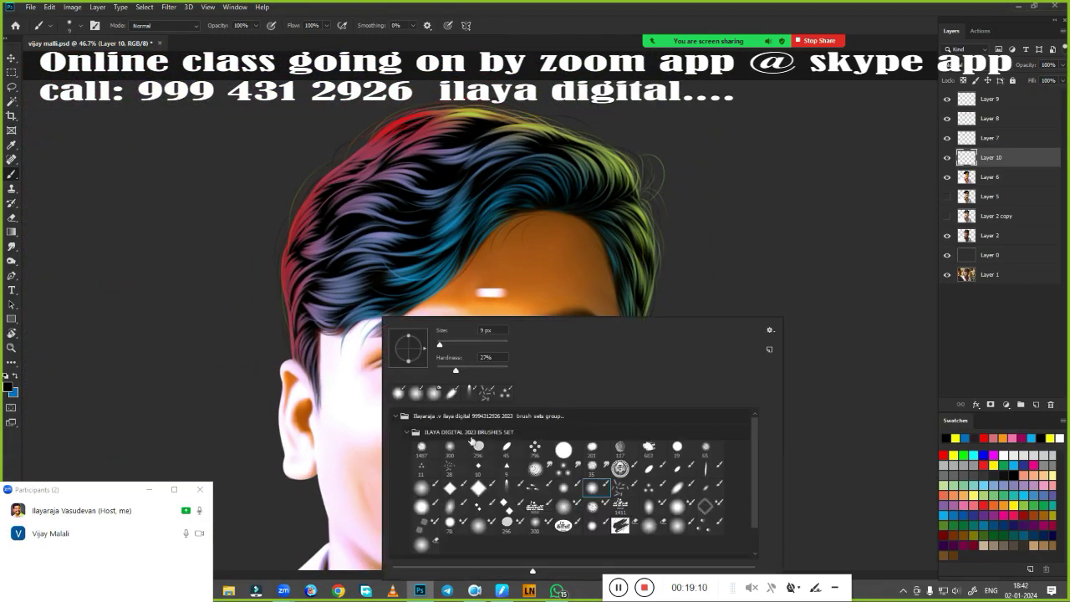
double_click(651, 476)
scroll(563, 291, "up", 6)
scroll(518, 277, "up", 3)
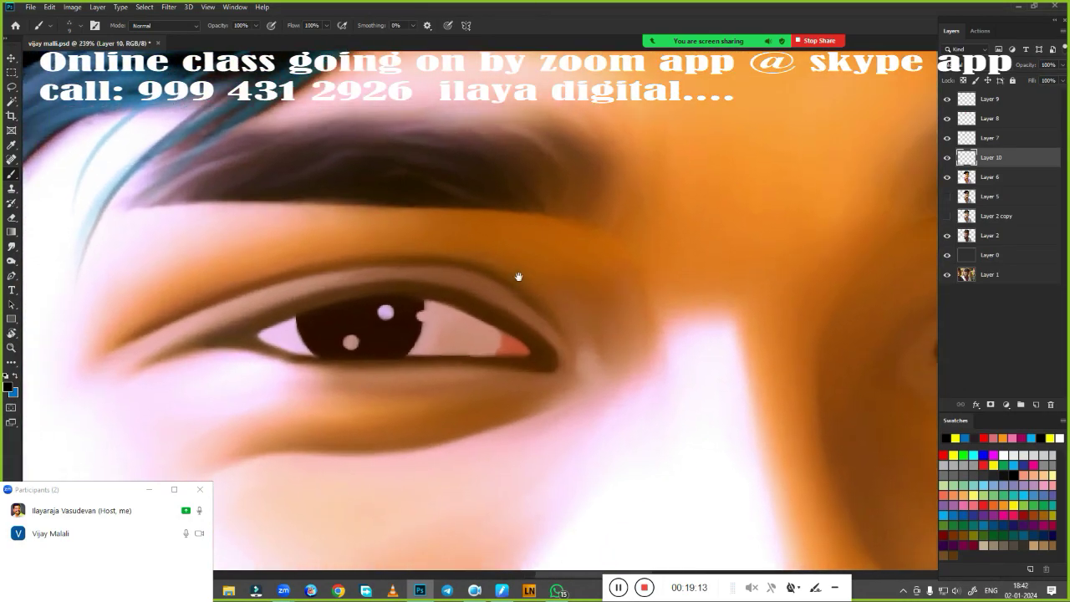
scroll(441, 296, "up", 3)
mouse_move(234, 284)
left_mouse_down()
mouse_move(401, 219)
mouse_move(418, 227)
left_mouse_up()
left_click_drag(276, 292, 468, 251)
left_click_drag(334, 280, 451, 238)
Step: Add dark hair strokes to the eyebrow's right end, middle and left section
left_click_drag(585, 276, 502, 233)
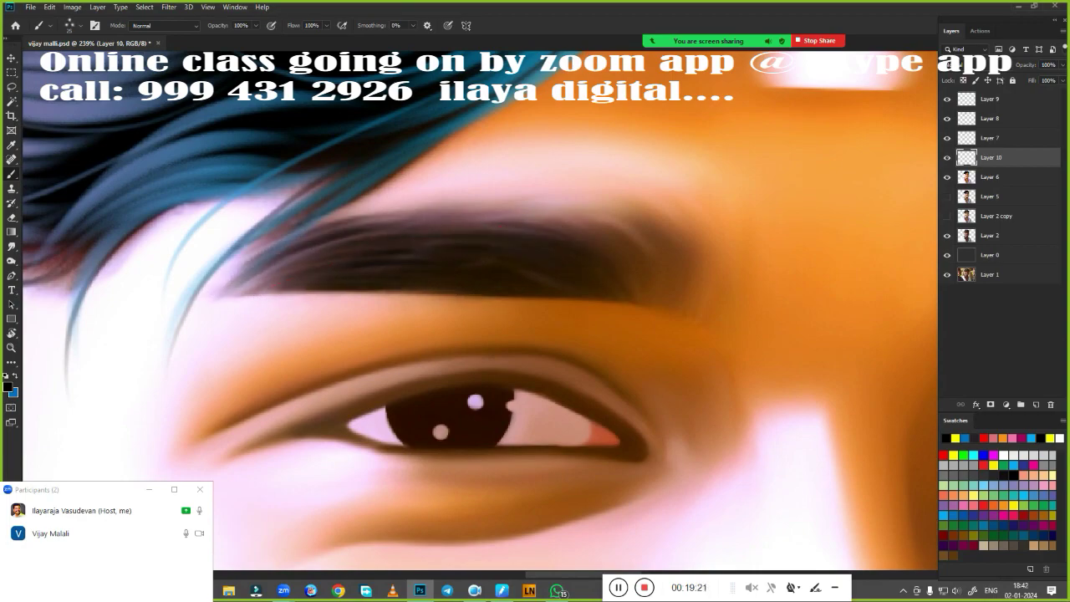
mouse_move(618, 269)
left_mouse_down()
mouse_move(673, 224)
mouse_move(725, 301)
left_mouse_up()
mouse_move(643, 291)
left_mouse_down()
mouse_move(687, 244)
mouse_move(661, 244)
left_mouse_up()
left_click_drag(710, 298, 675, 249)
left_click_drag(585, 299, 500, 246)
left_click_drag(555, 277, 511, 286)
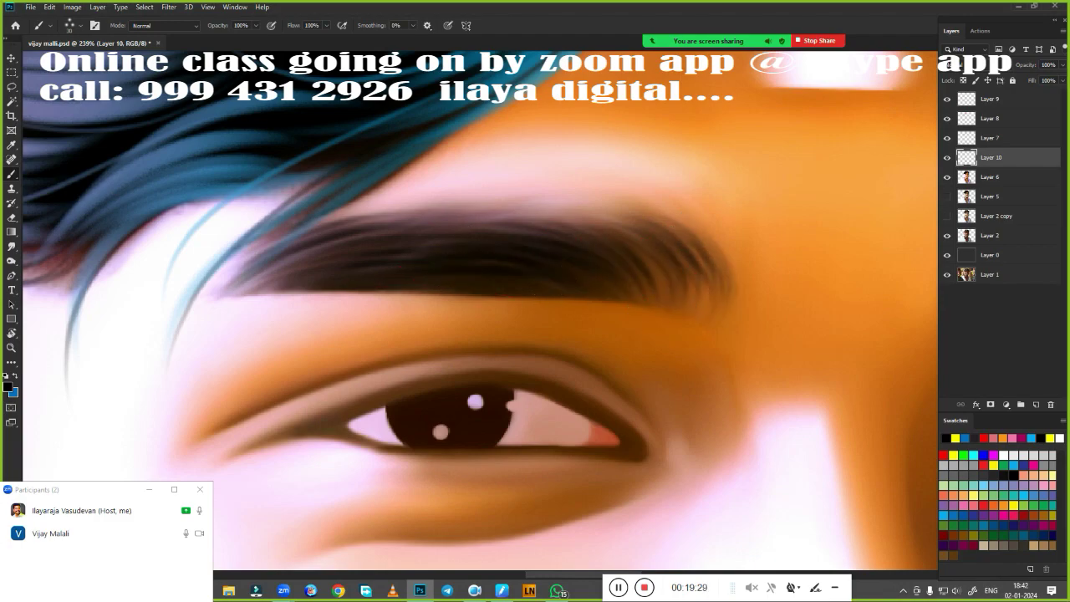
left_click_drag(380, 249, 256, 274)
left_click_drag(410, 219, 246, 264)
left_click_drag(321, 247, 236, 294)
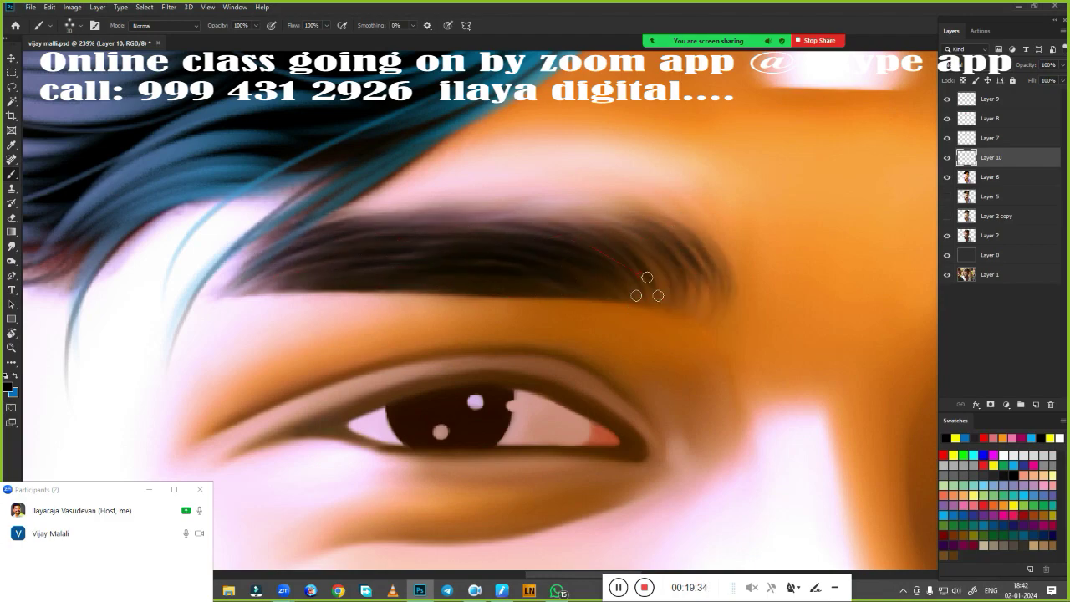
left_click_drag(640, 282, 595, 244)
left_click_drag(680, 289, 620, 231)
Step: Thicken the other eyebrow with thin black hair strokes
key("x")
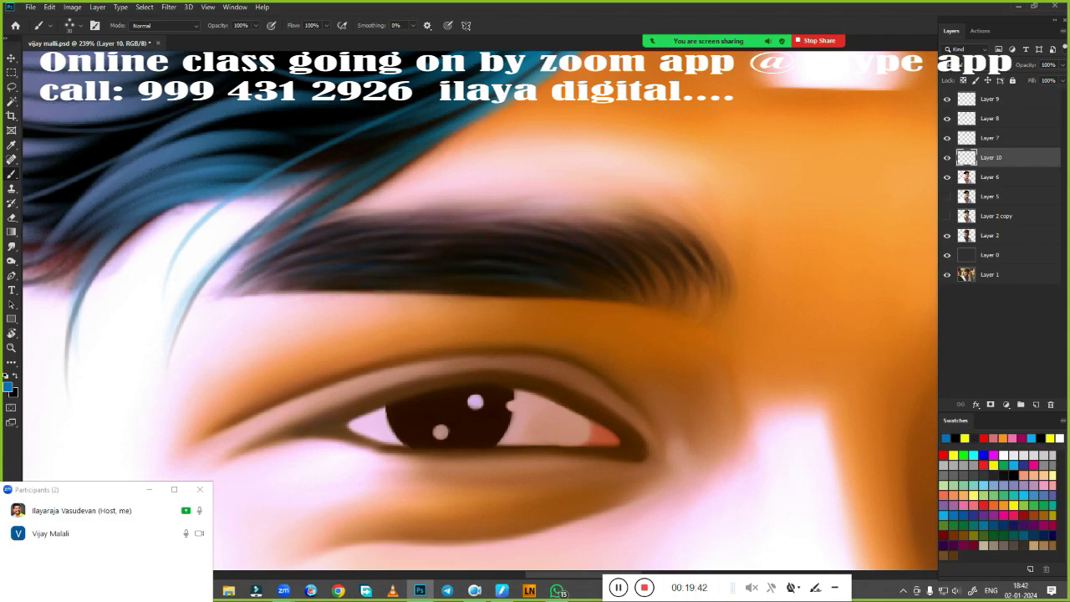
scroll(751, 398, "down", 5)
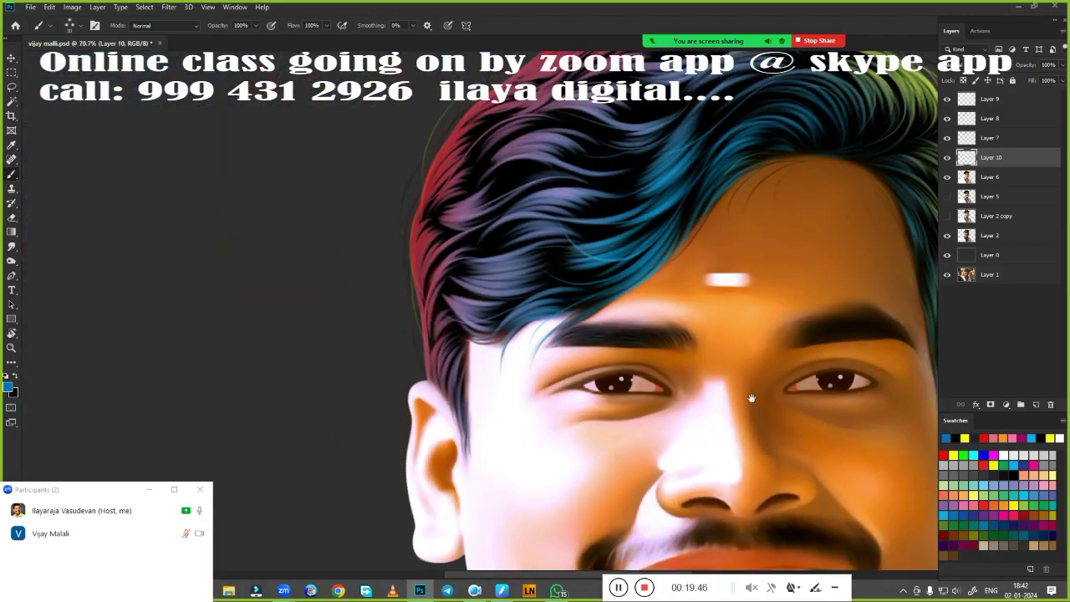
scroll(752, 397, "up", 3)
scroll(406, 323, "up", 3)
key("x")
left_click_drag(334, 222, 221, 314)
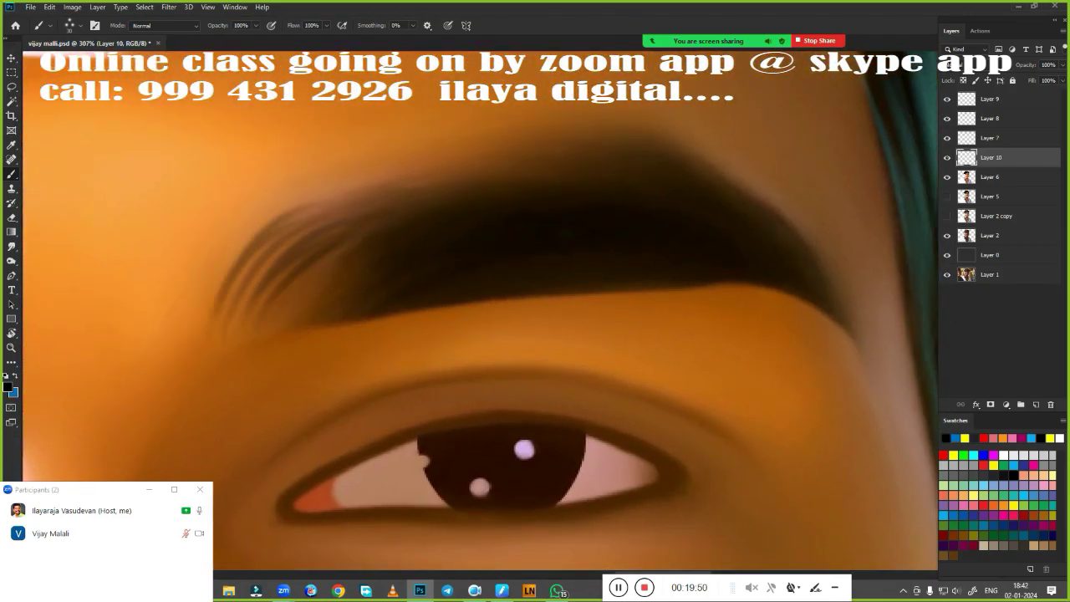
left_click_drag(289, 309, 560, 200)
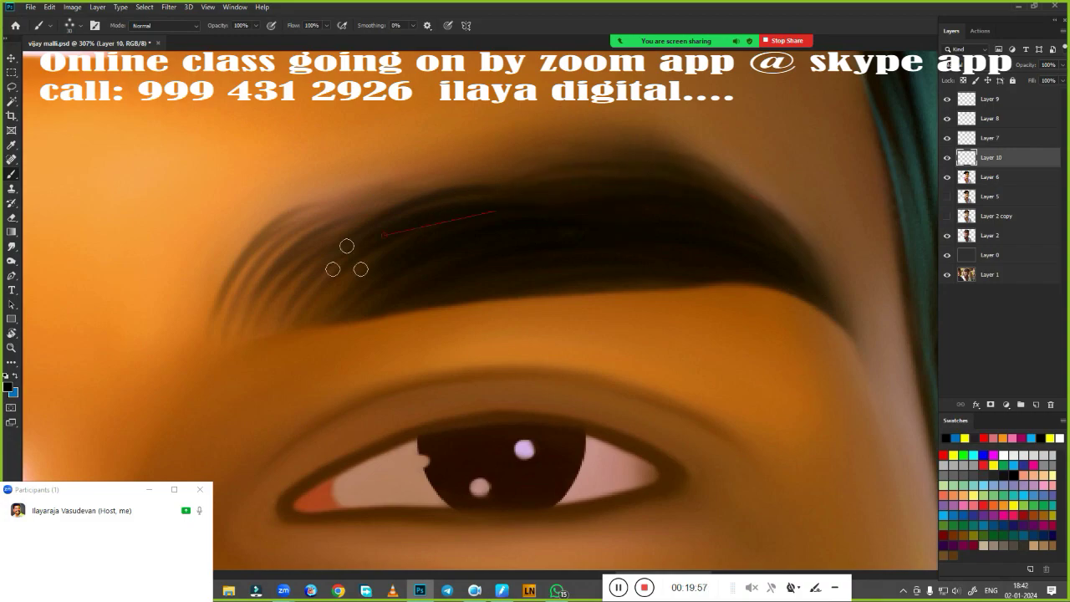
Step: Tint the eyebrow with faint blue hair strokes along its upper edge
key("x")
left_click_drag(331, 232, 677, 211)
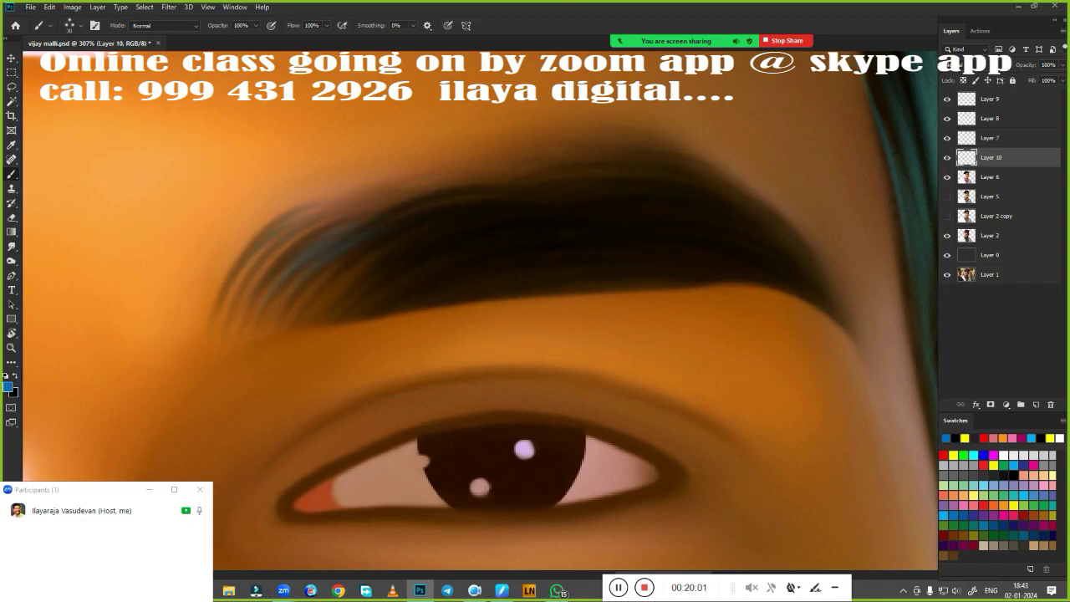
left_click_drag(558, 217, 386, 250)
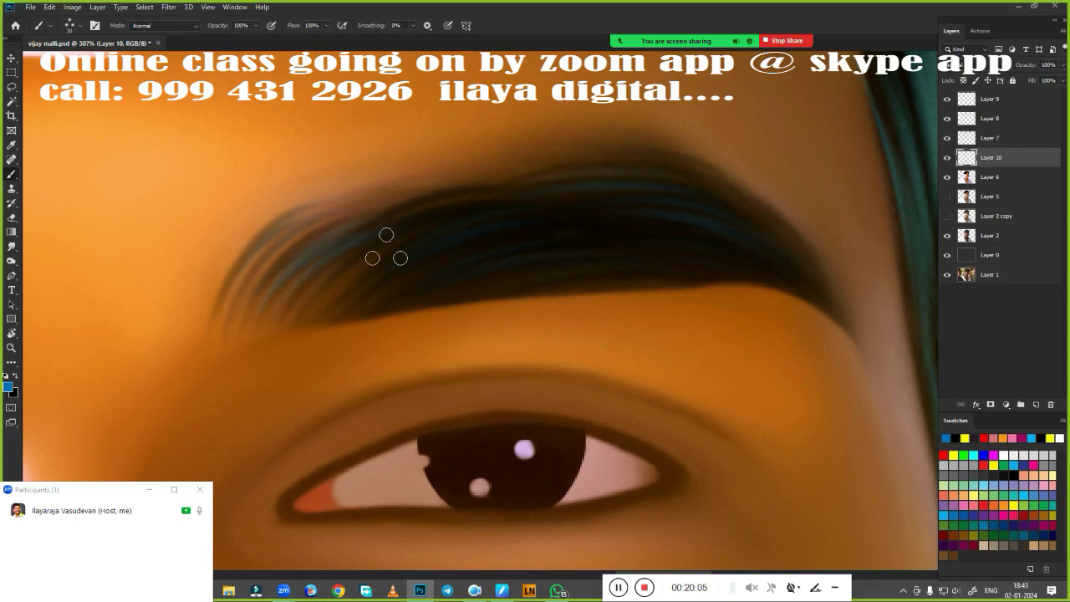
scroll(419, 505, "down", 5)
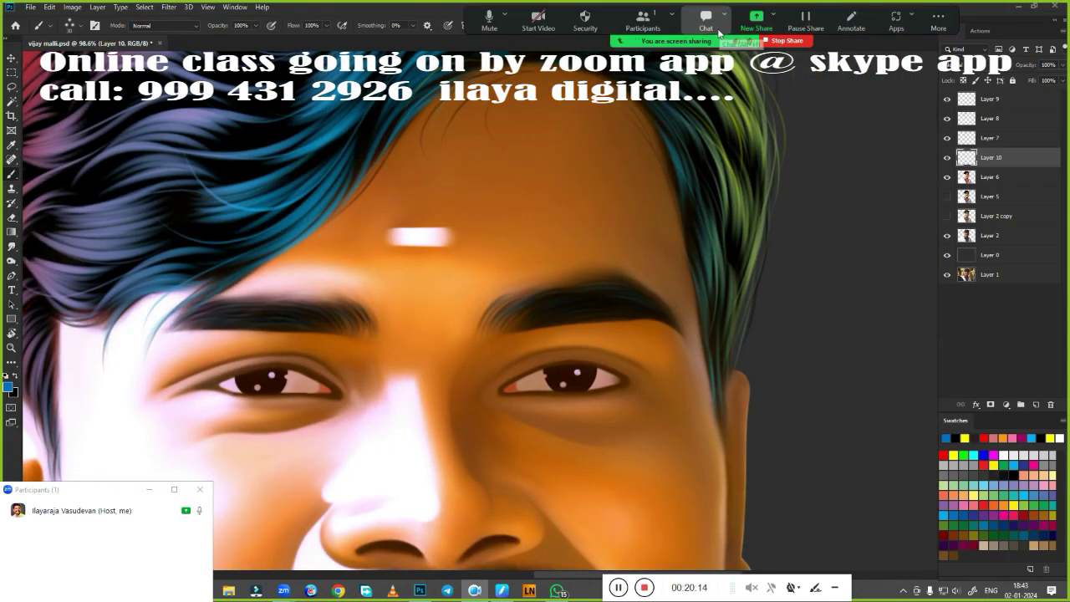
Step: Return to the Zoom meeting, stop sharing, end it, and start a new meeting
left_click(754, 18)
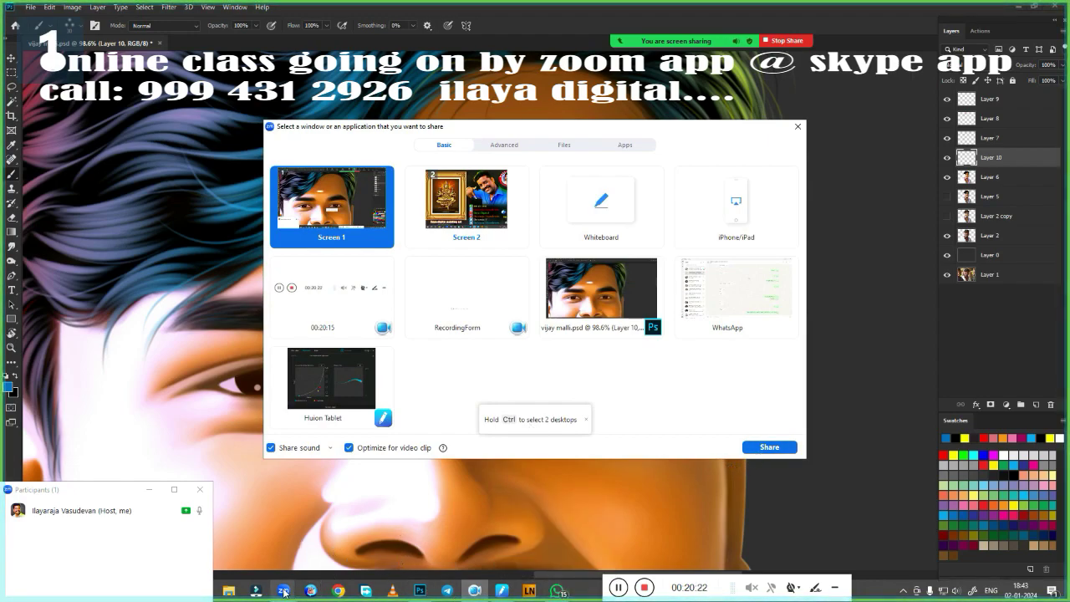
mouse_move(283, 591)
left_click(243, 544)
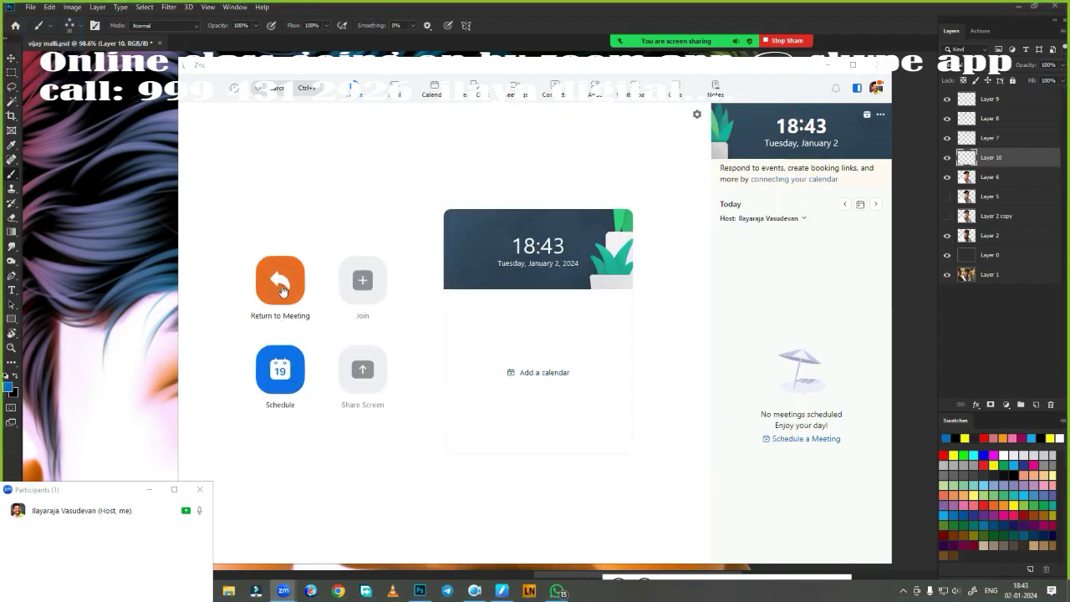
left_click(282, 290)
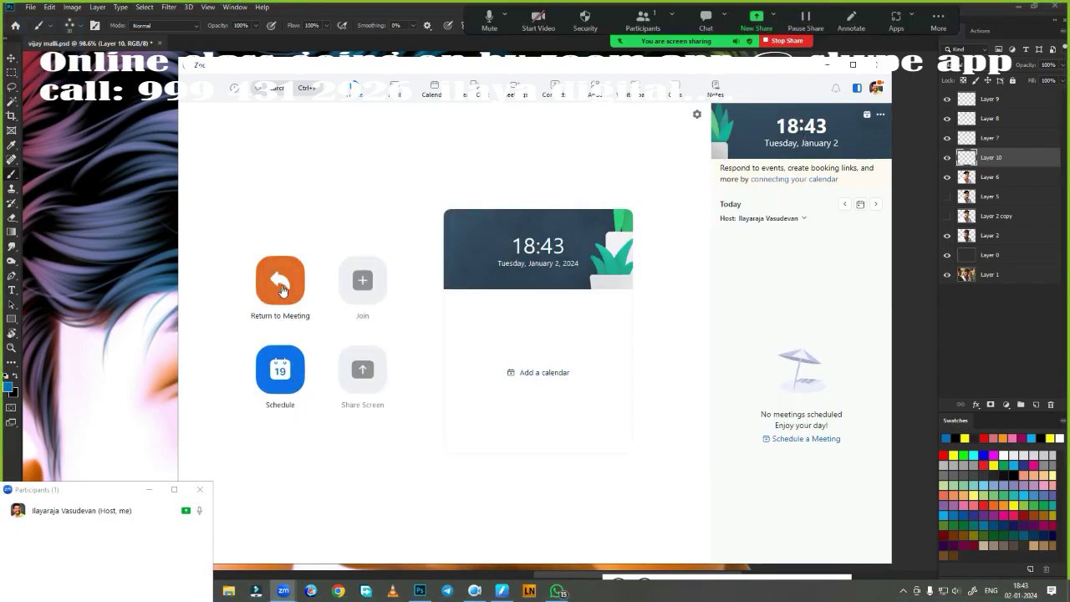
left_click(786, 40)
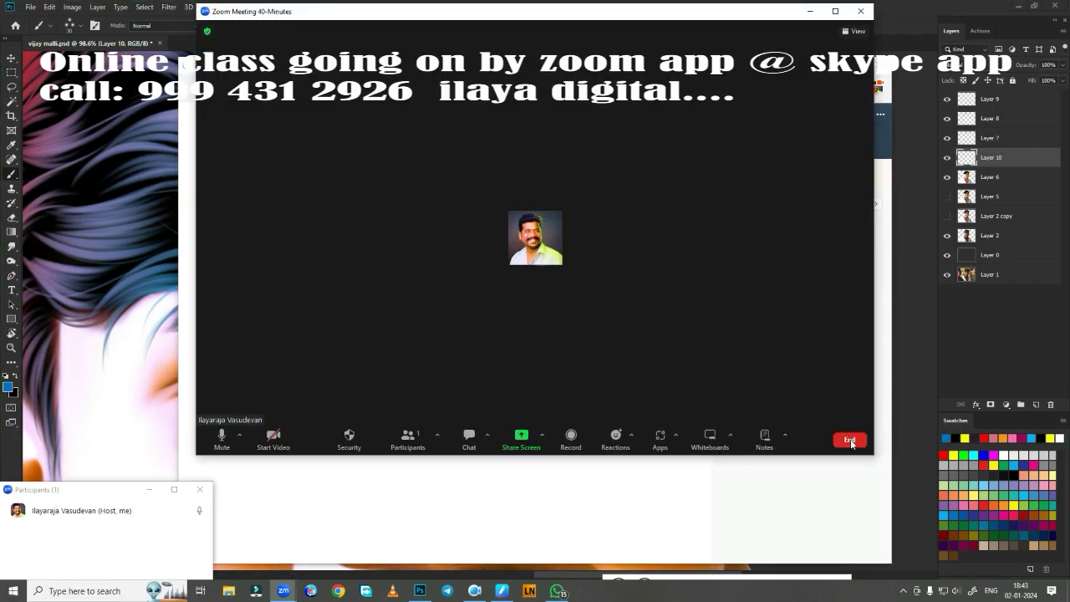
left_click(847, 437)
left_click(798, 385)
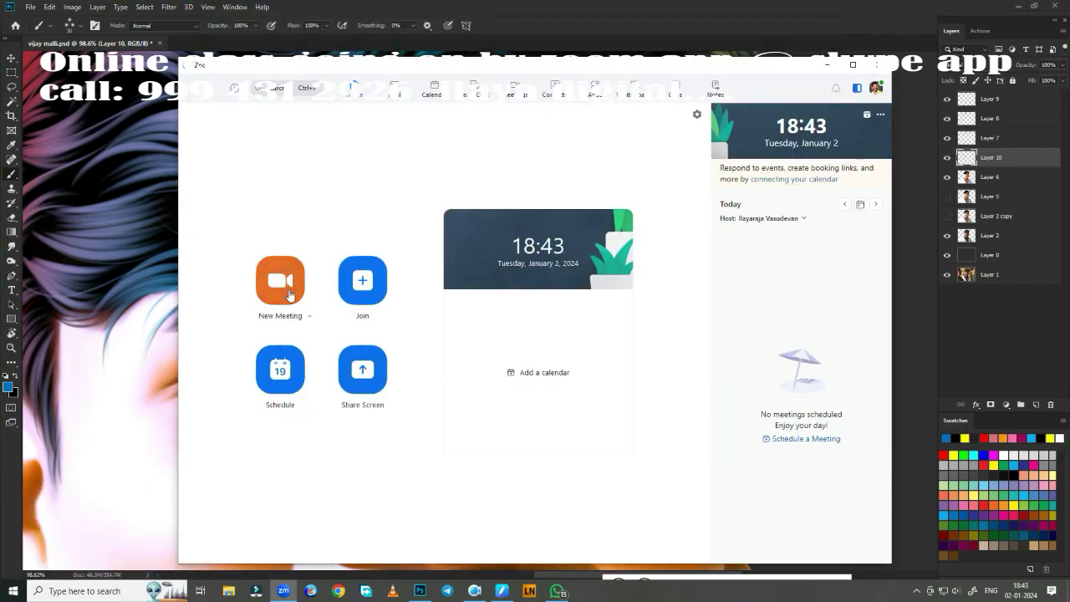
left_click(289, 293)
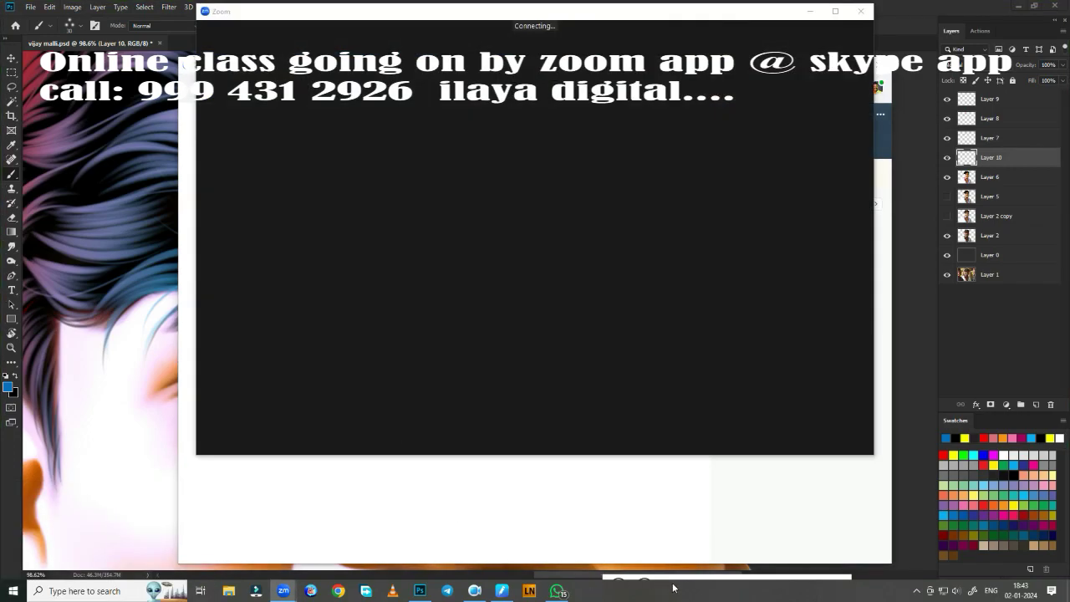
mouse_move(646, 571)
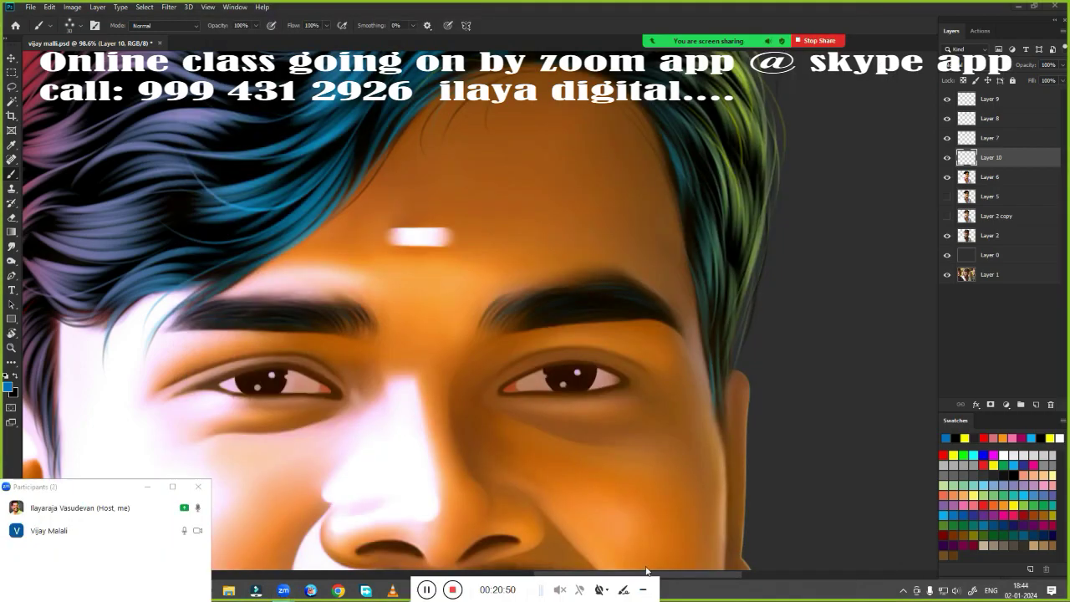
Step: Zoom from the full face into the mouth and swap the foreground colour back to black
left_click_drag(568, 588, 748, 589)
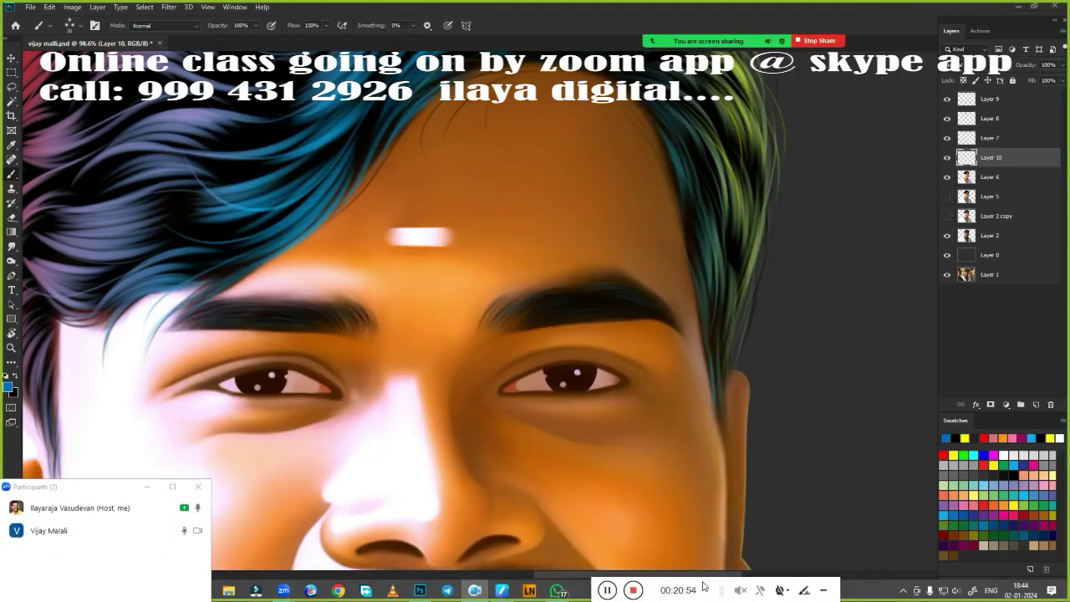
scroll(535, 301, "down", 3)
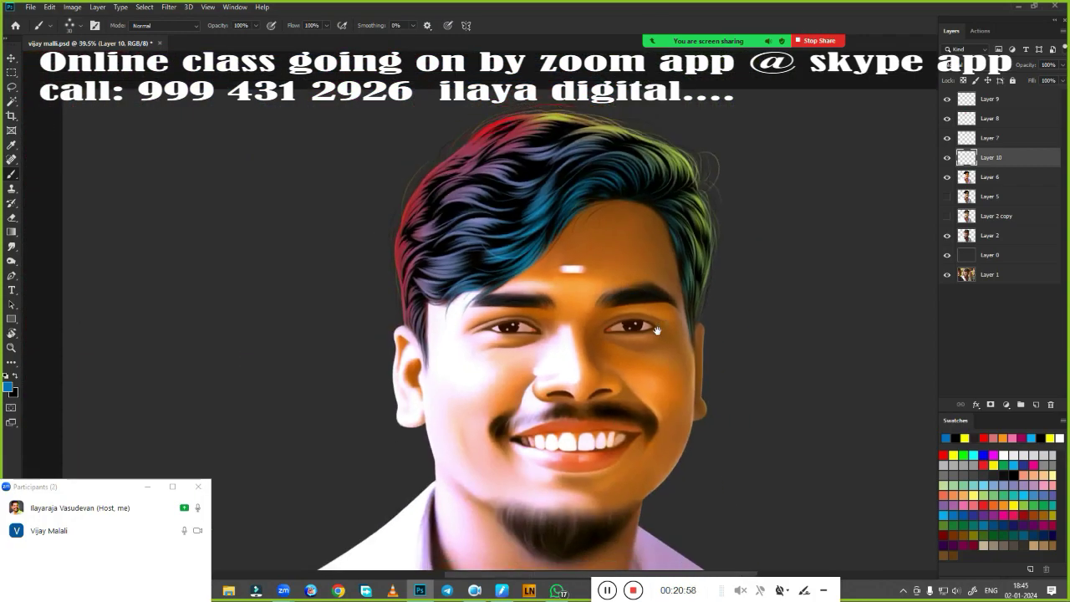
scroll(616, 271, "up", 5)
scroll(553, 307, "up", 2)
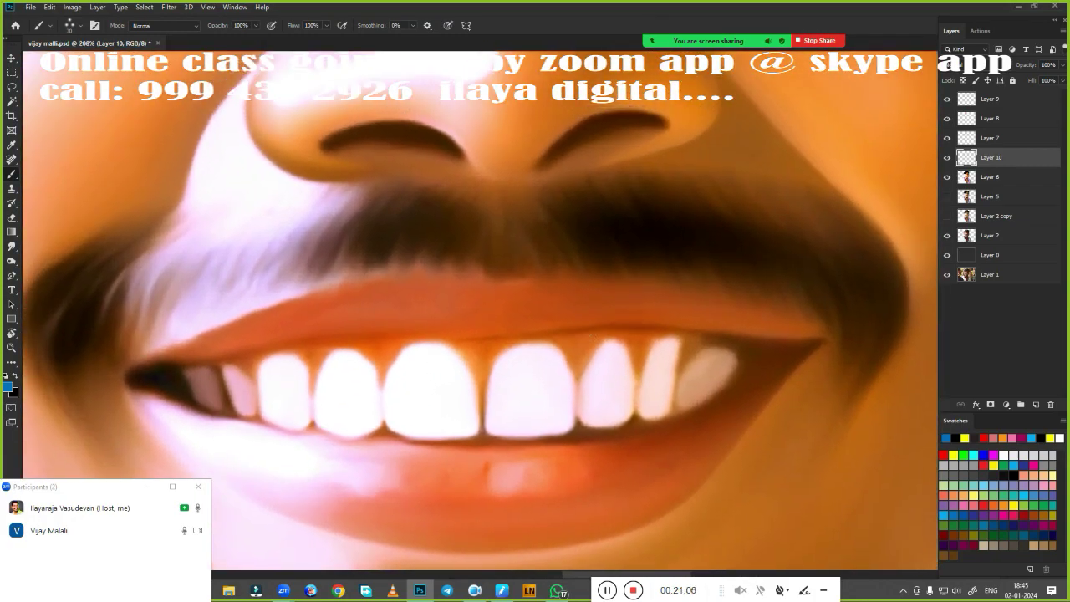
key("x")
scroll(517, 377, "up", 2)
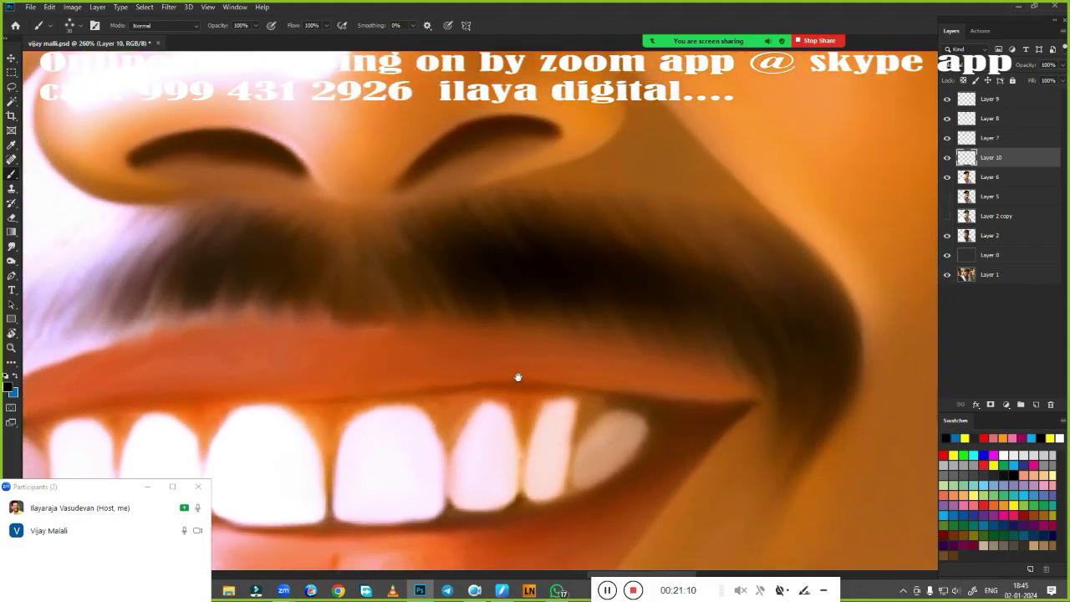
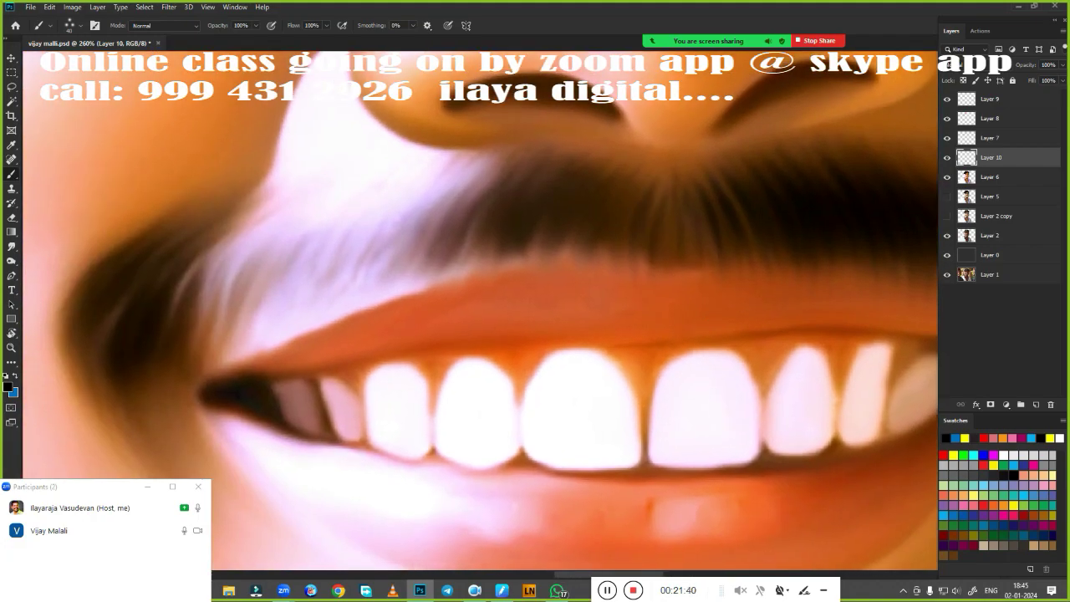
Step: Paint the first dark hair strands into the mustache on Layer 10
left_click_drag(602, 276, 573, 219)
left_click_drag(545, 280, 513, 218)
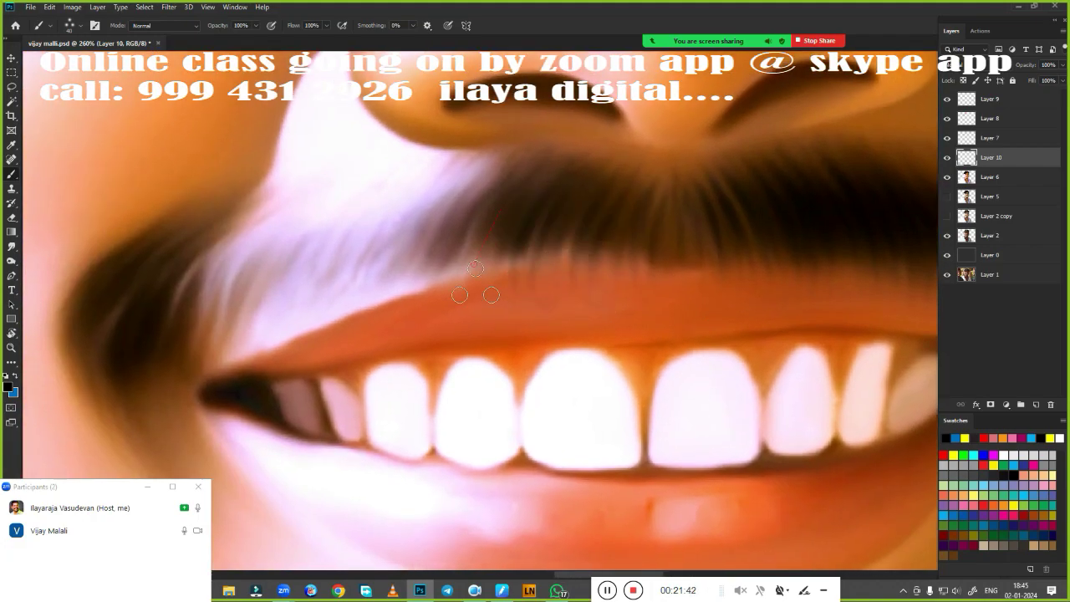
left_click_drag(469, 276, 436, 194)
mouse_move(392, 307)
left_mouse_down()
mouse_move(415, 251)
mouse_move(468, 198)
left_mouse_up()
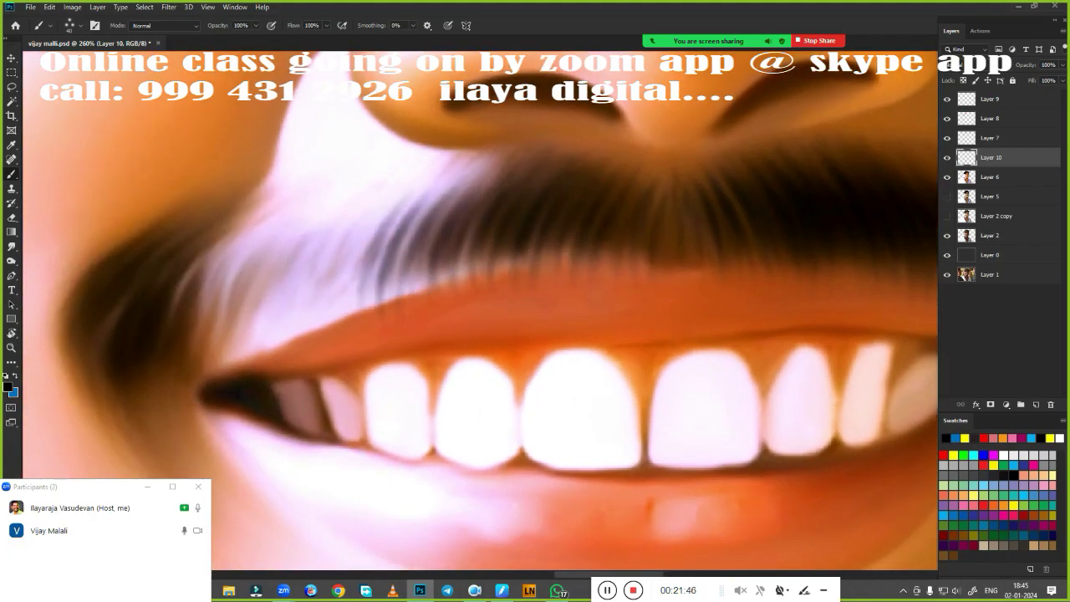
Step: Cover the pale mustache patch by the left side of the mouth with dark hair strokes
left_click_drag(153, 281, 265, 227)
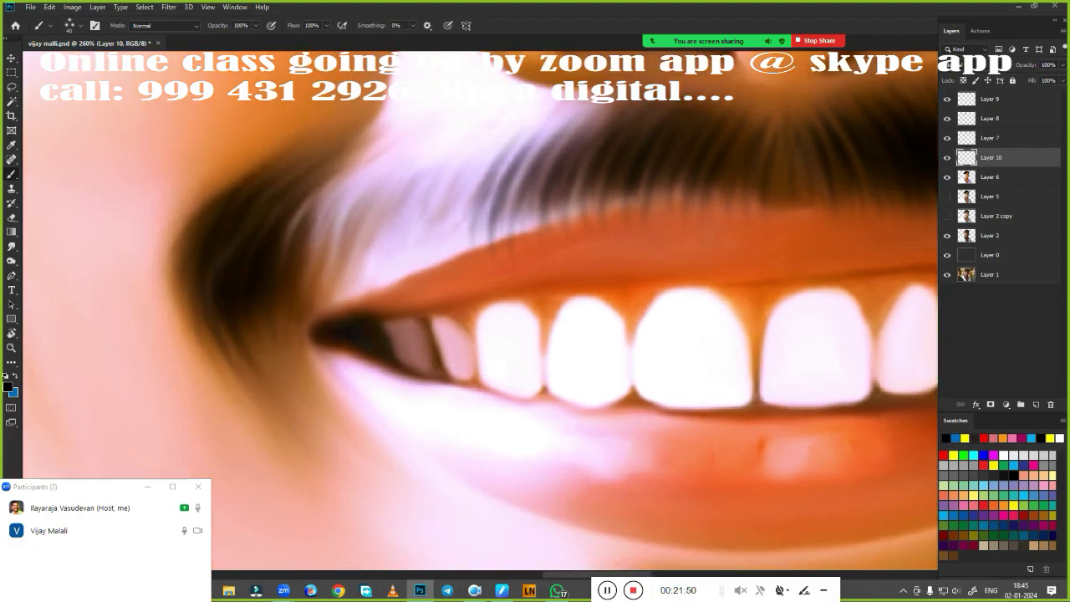
left_click_drag(293, 275, 343, 175)
left_click_drag(351, 284, 397, 175)
left_click_drag(401, 275, 456, 163)
left_click_drag(468, 268, 564, 142)
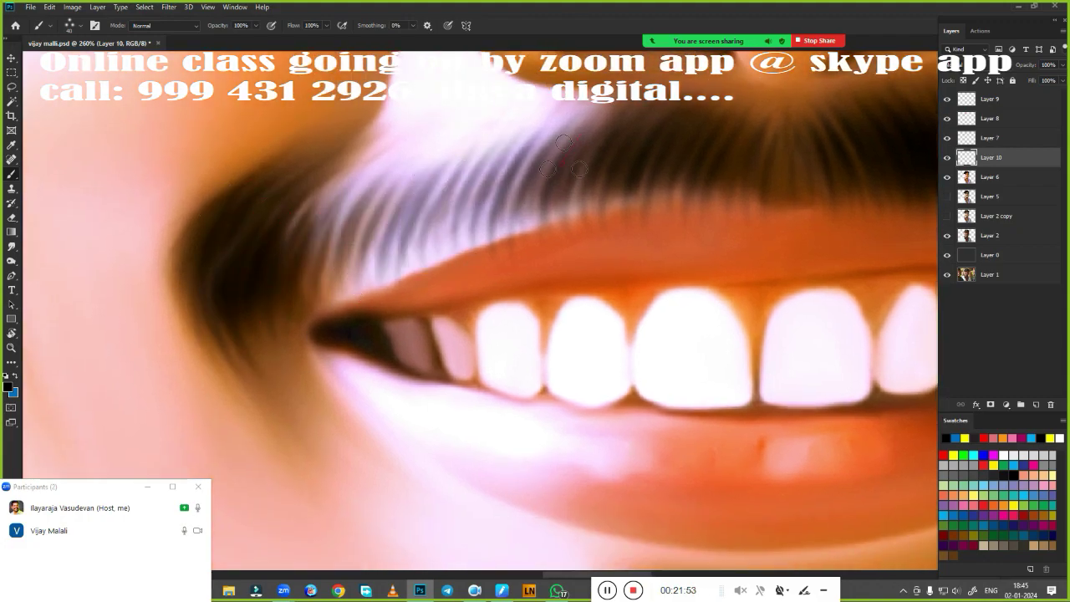
left_click_drag(309, 292, 335, 242)
left_click_drag(368, 292, 465, 158)
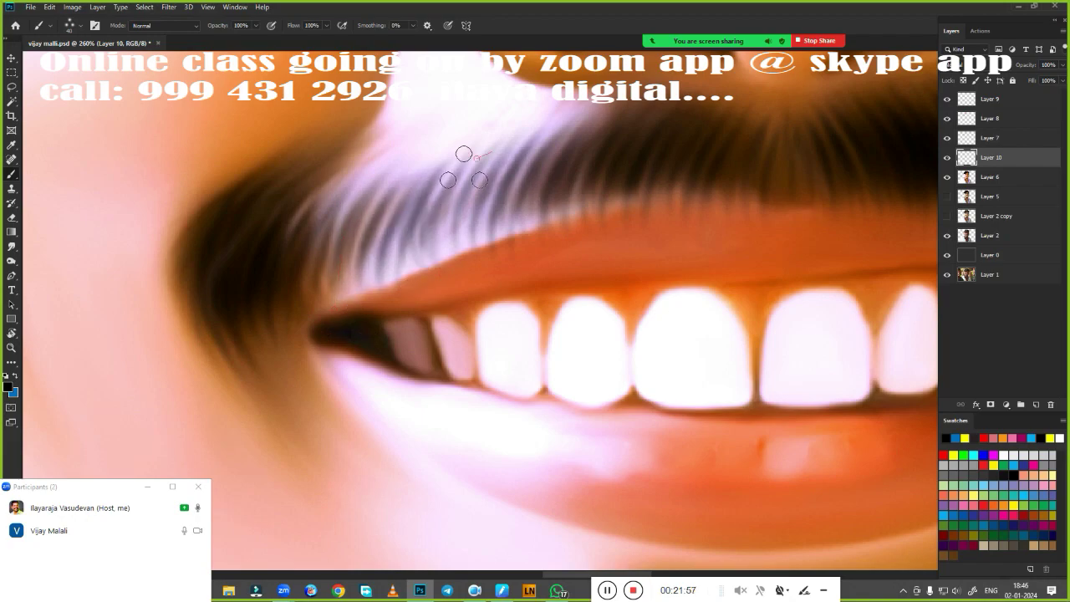
left_click_drag(485, 243, 543, 158)
left_click_drag(576, 208, 569, 138)
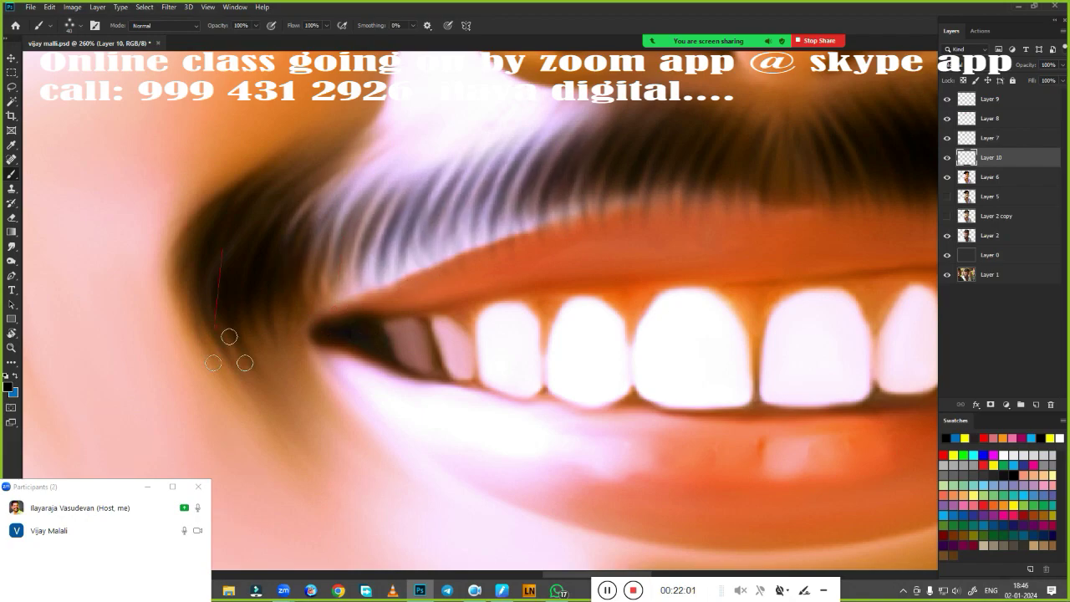
Step: Swap the foreground and background colours and paint a thin hair strand into the mustache
scroll(232, 334, "down", 5)
scroll(656, 314, "up", 3)
scroll(656, 314, "down", 2)
key("x")
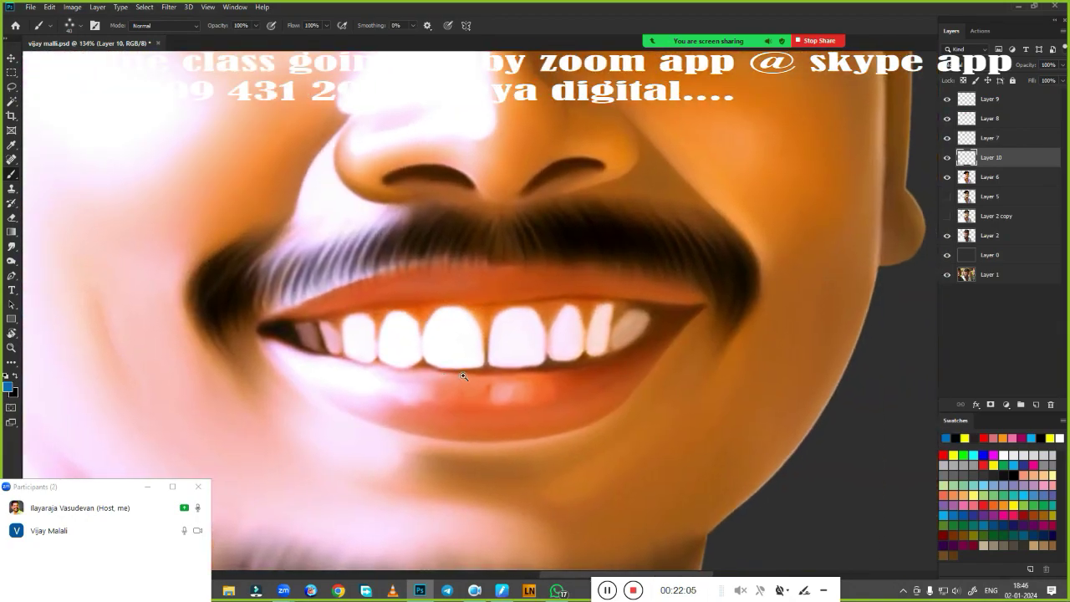
scroll(218, 307, "up", 5)
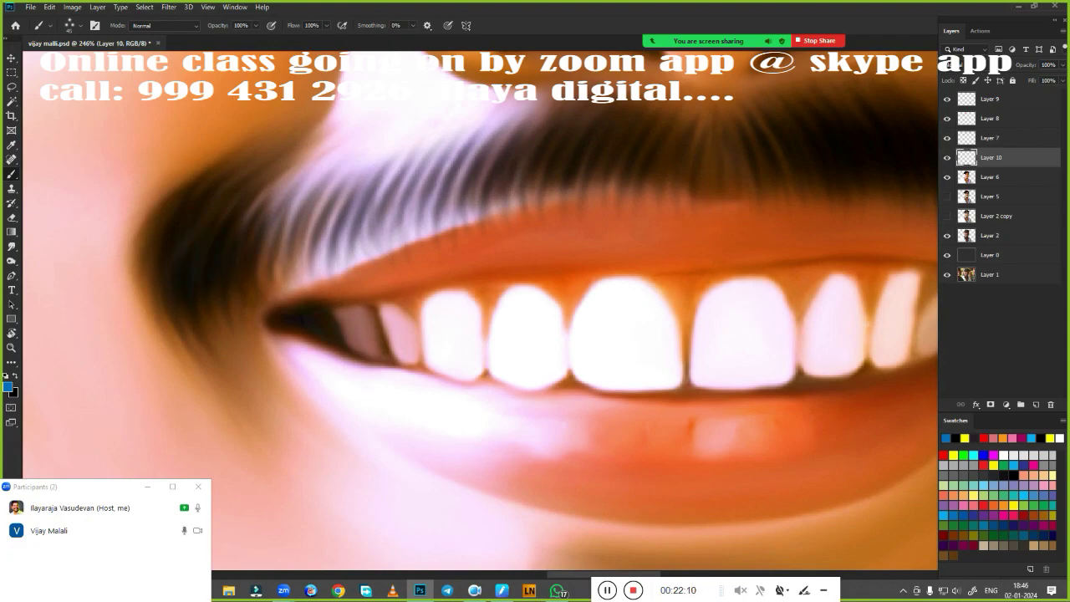
left_click_drag(382, 283, 398, 181)
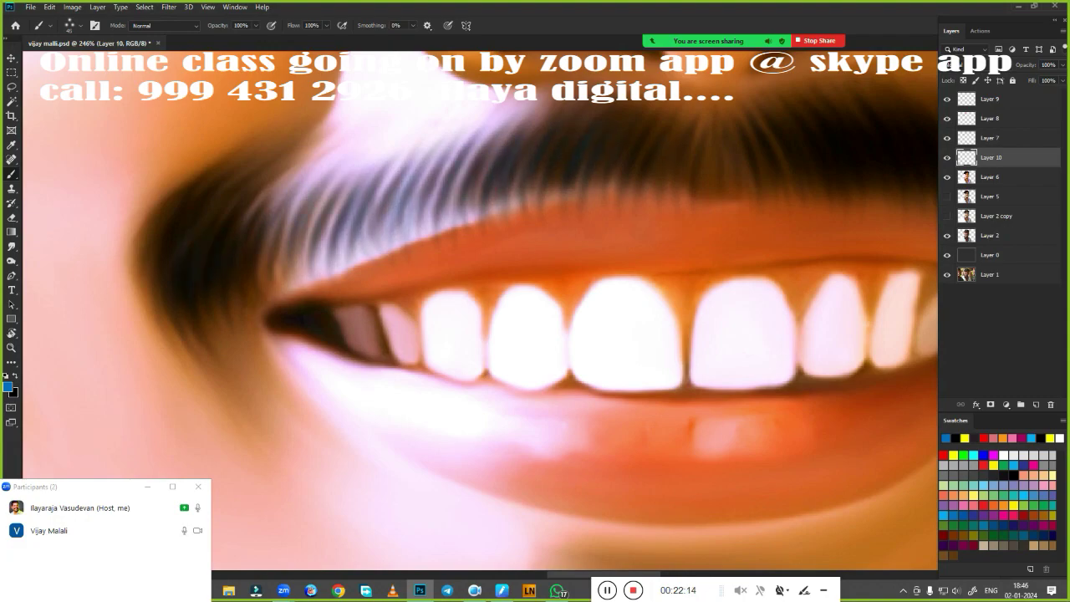
scroll(329, 382, "down", 2)
scroll(330, 382, "up", 2)
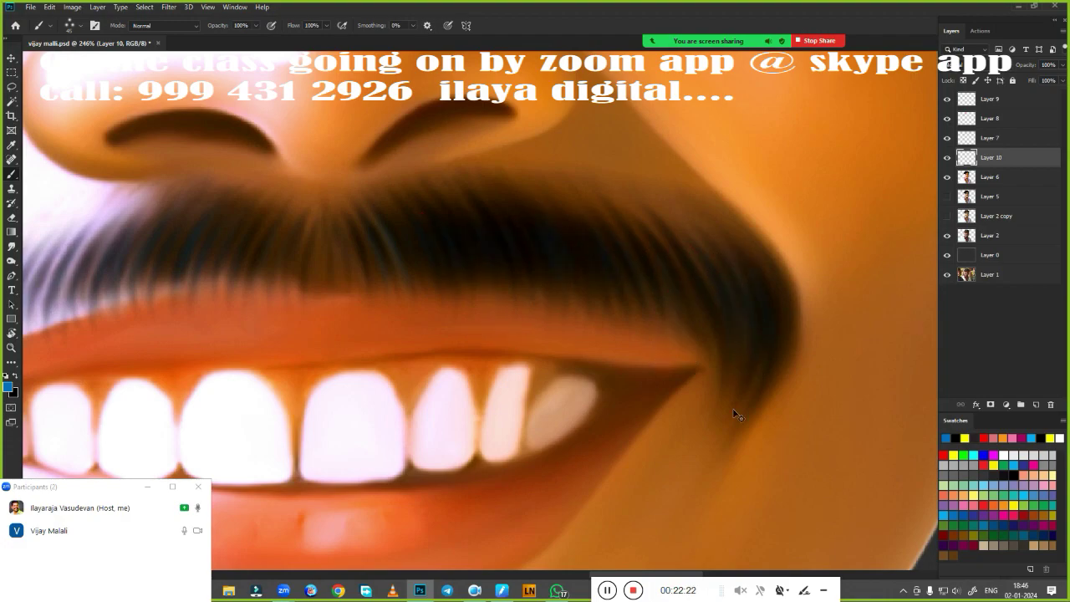
Step: Zoom to 208% on the goatee and paint dark hair strokes along its right side
scroll(732, 407, "down", 3)
scroll(732, 408, "up", 5)
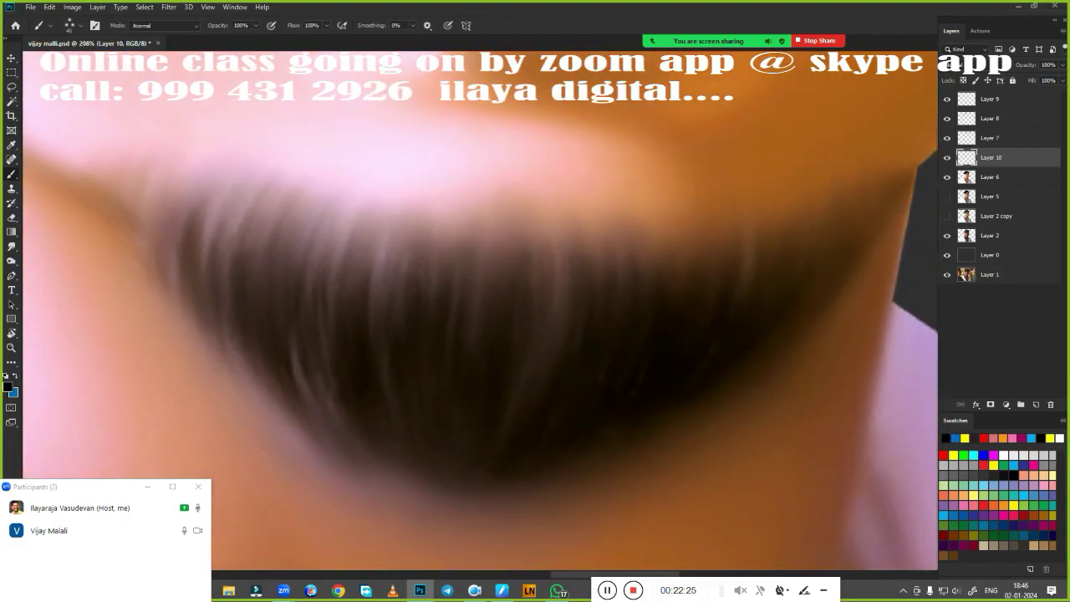
scroll(508, 456, "up", 1)
scroll(251, 236, "up", 1)
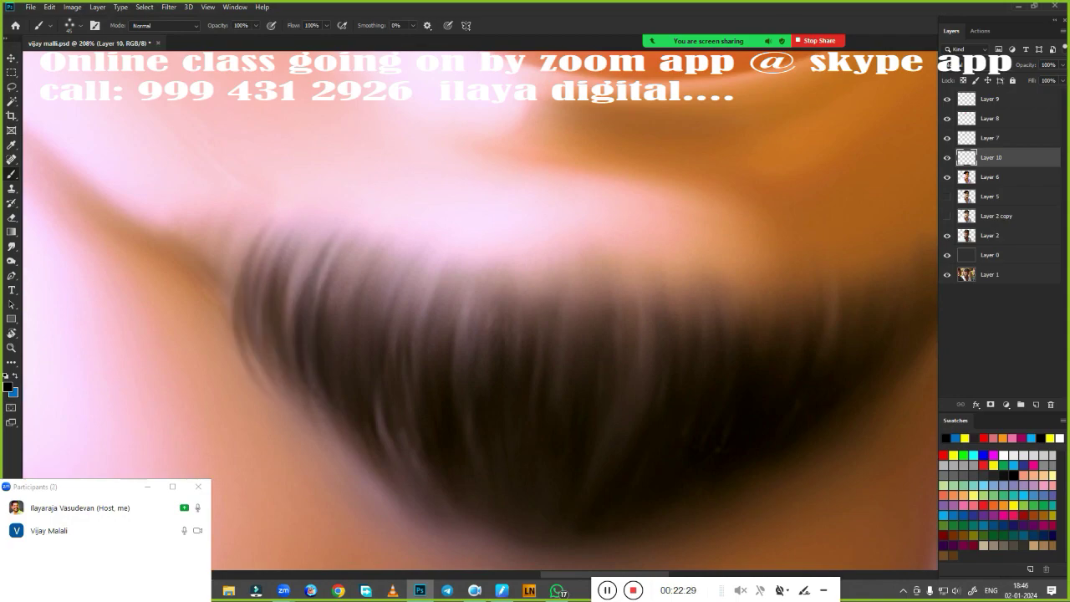
mouse_move(488, 317)
left_mouse_down()
mouse_move(480, 440)
mouse_move(276, 301)
left_mouse_up()
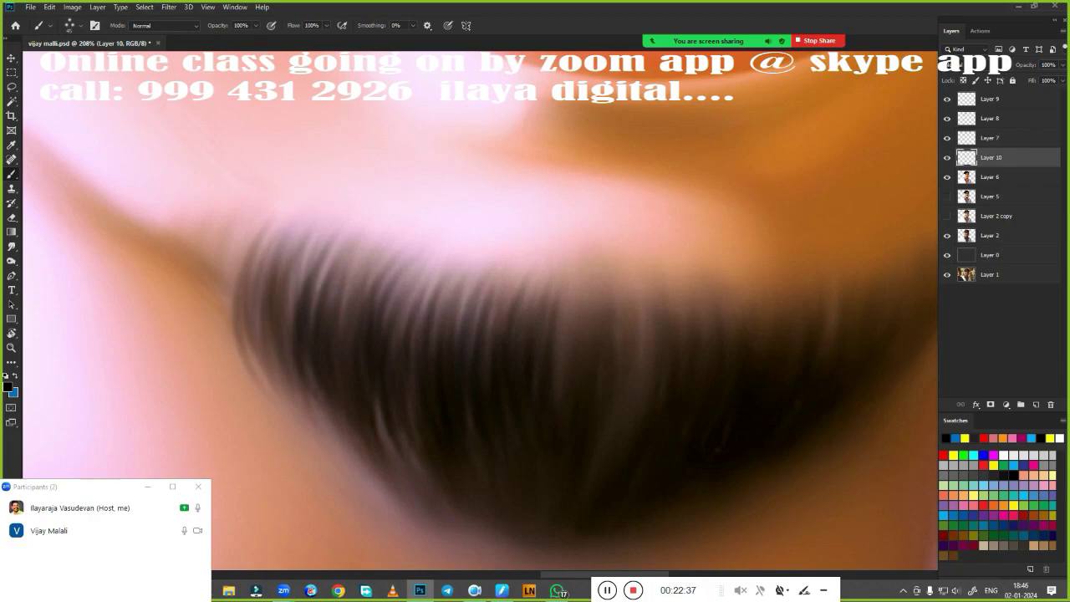
left_click_drag(541, 284, 572, 393)
mouse_move(609, 284)
left_mouse_down()
mouse_move(624, 386)
mouse_move(640, 372)
left_mouse_up()
left_click_drag(668, 284, 710, 356)
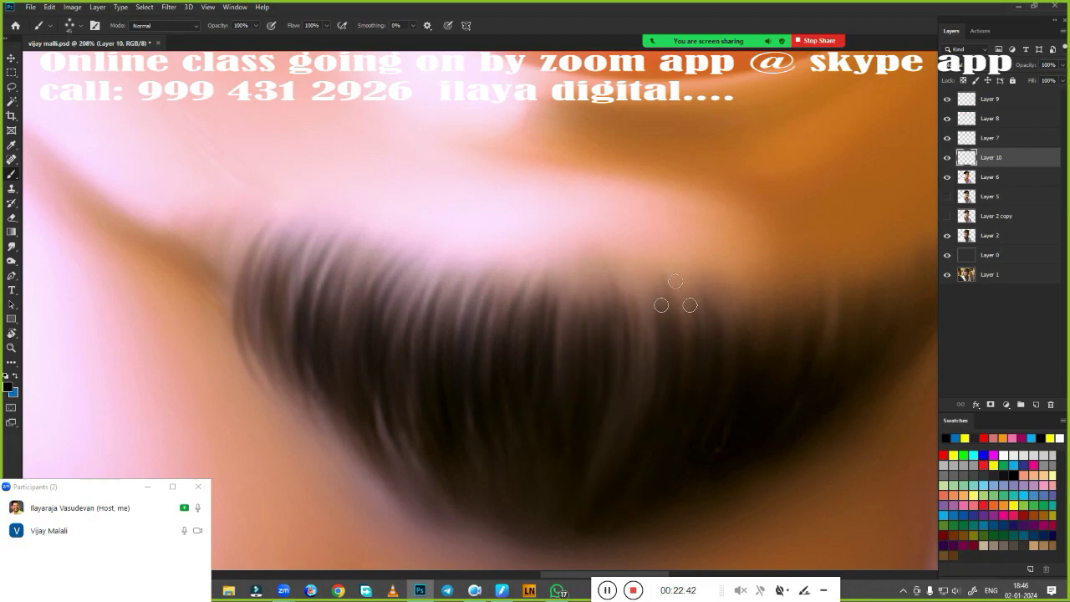
Step: Add more hair strokes at the goatee's right edge, then zoom out to the whole portrait
left_click_drag(657, 406, 471, 306)
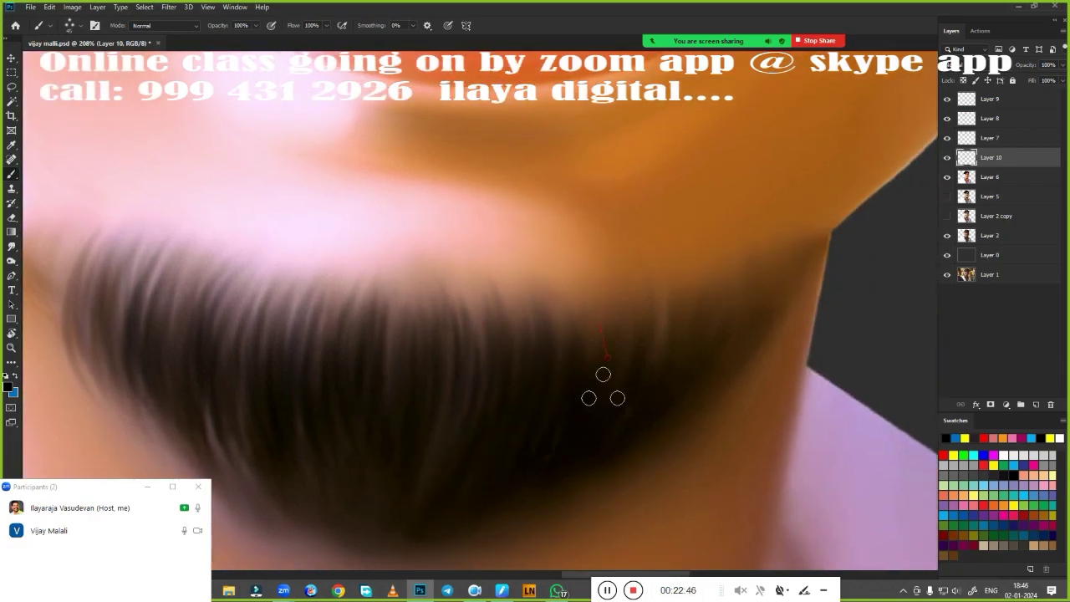
mouse_move(632, 313)
left_mouse_down()
mouse_move(669, 330)
mouse_move(659, 403)
left_mouse_up()
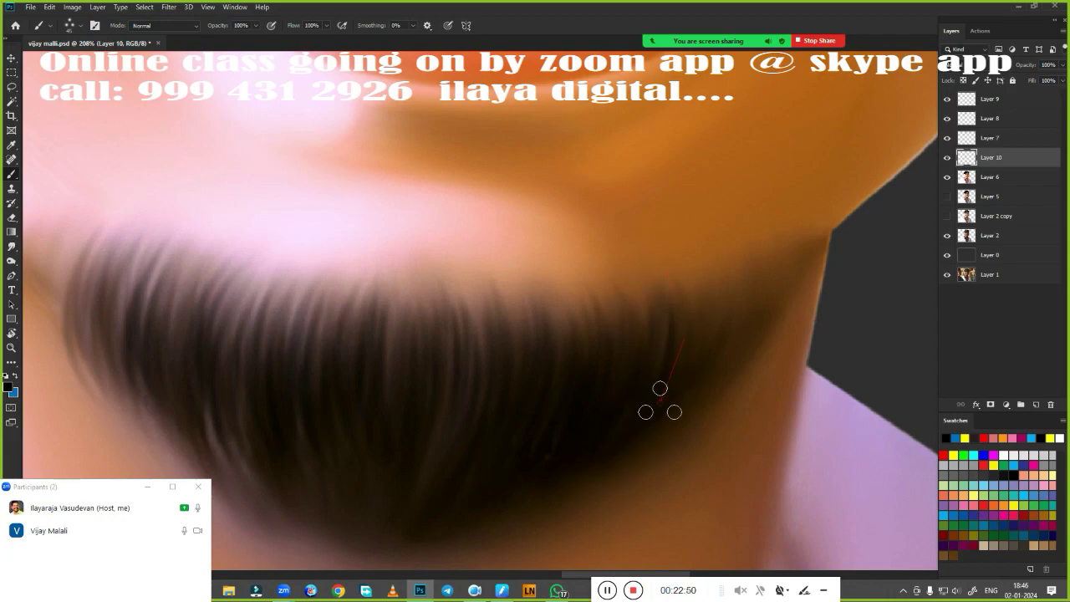
left_click_drag(702, 280, 869, 154)
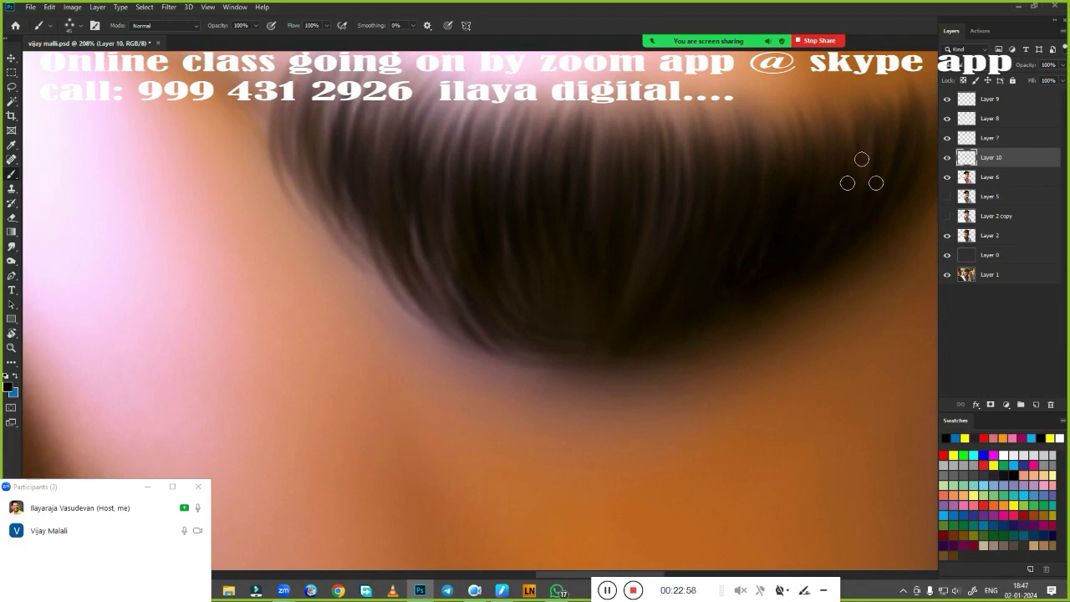
left_click_drag(694, 321, 623, 372)
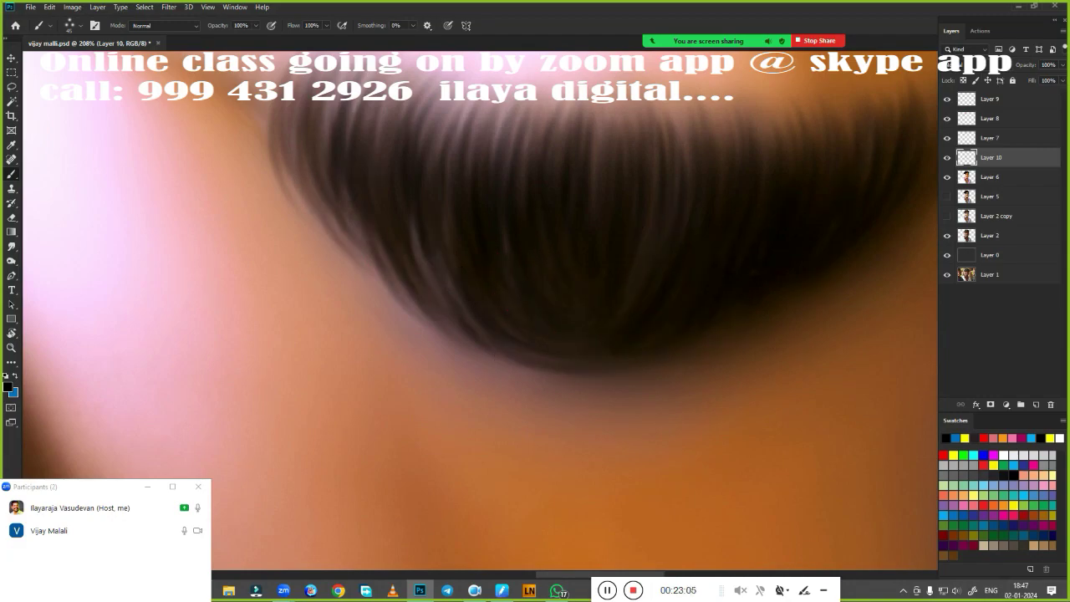
mouse_move(667, 297)
left_mouse_down()
mouse_move(622, 463)
mouse_move(605, 347)
left_mouse_up()
key("x")
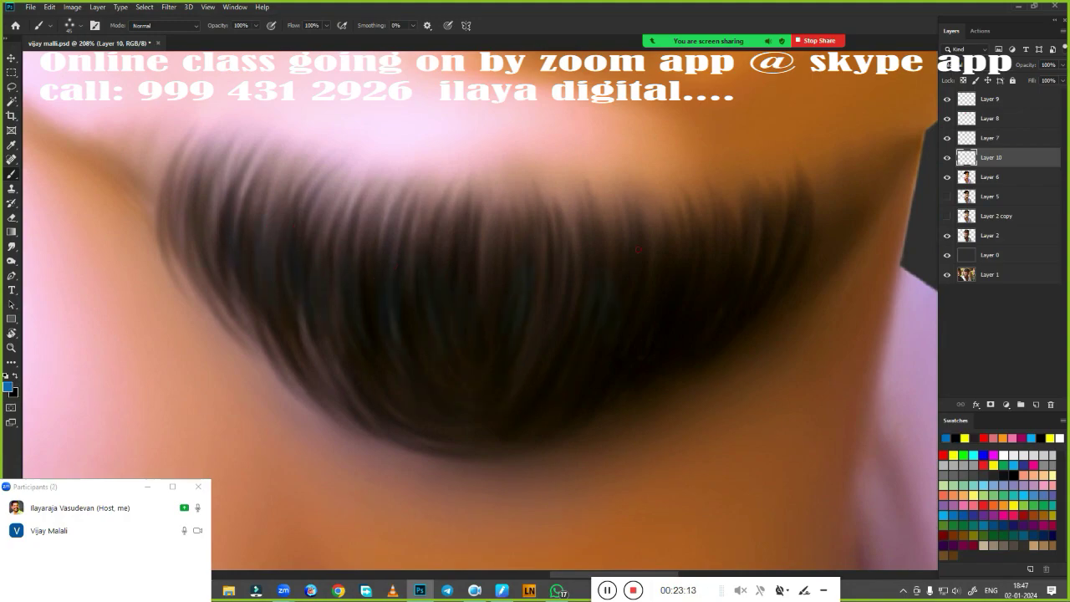
mouse_move(619, 350)
left_mouse_down()
mouse_move(589, 294)
mouse_move(566, 302)
left_mouse_up()
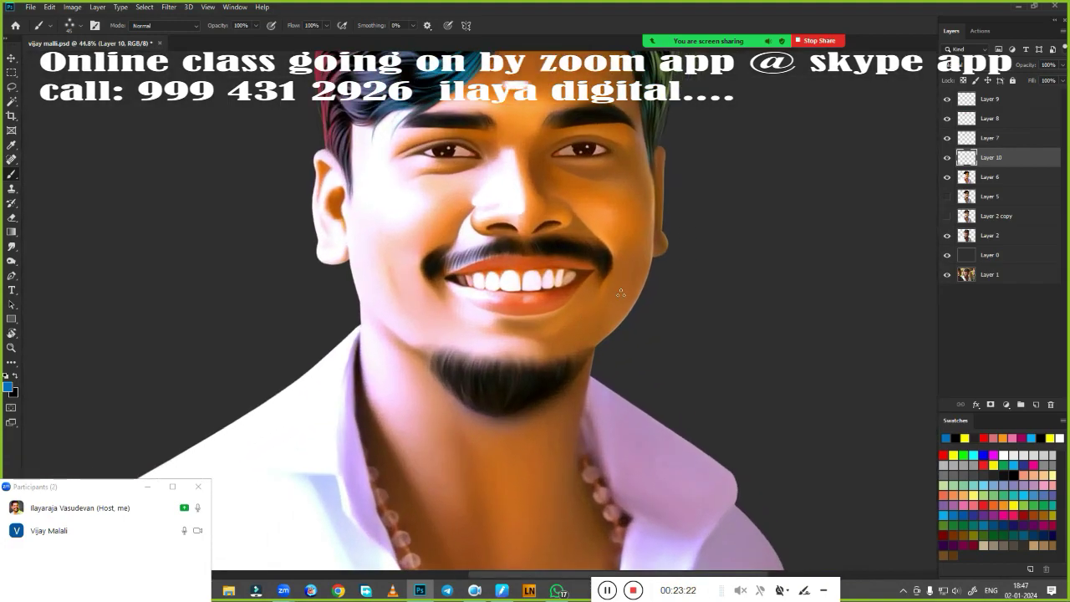
Step: Apply a Camera Raw filter to Layer 6 with Highlights -38 and Shadows -11
left_click(990, 177)
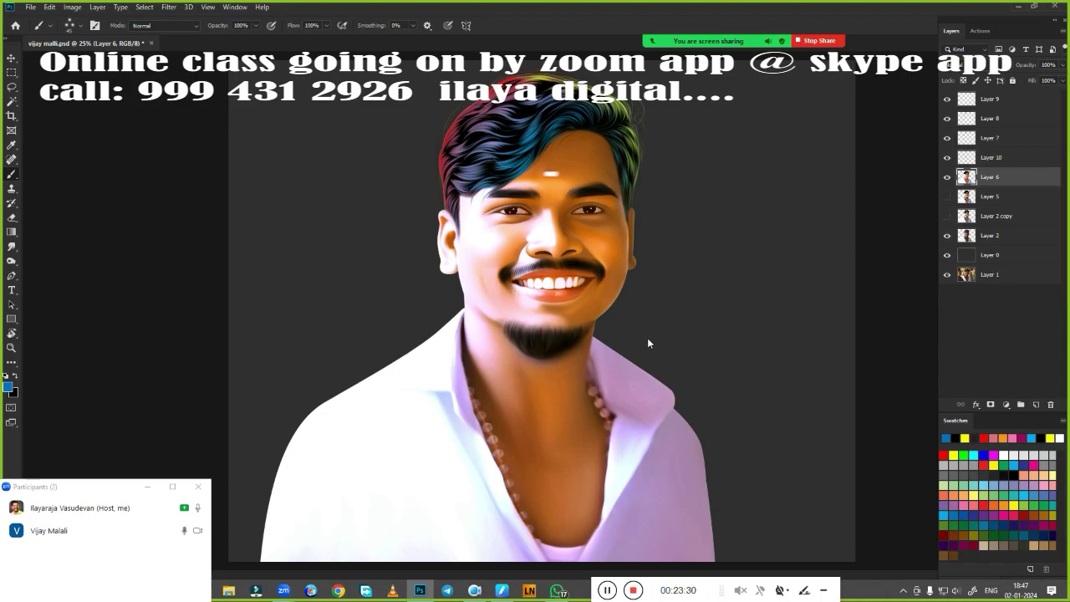
key("ctrl+shift+a")
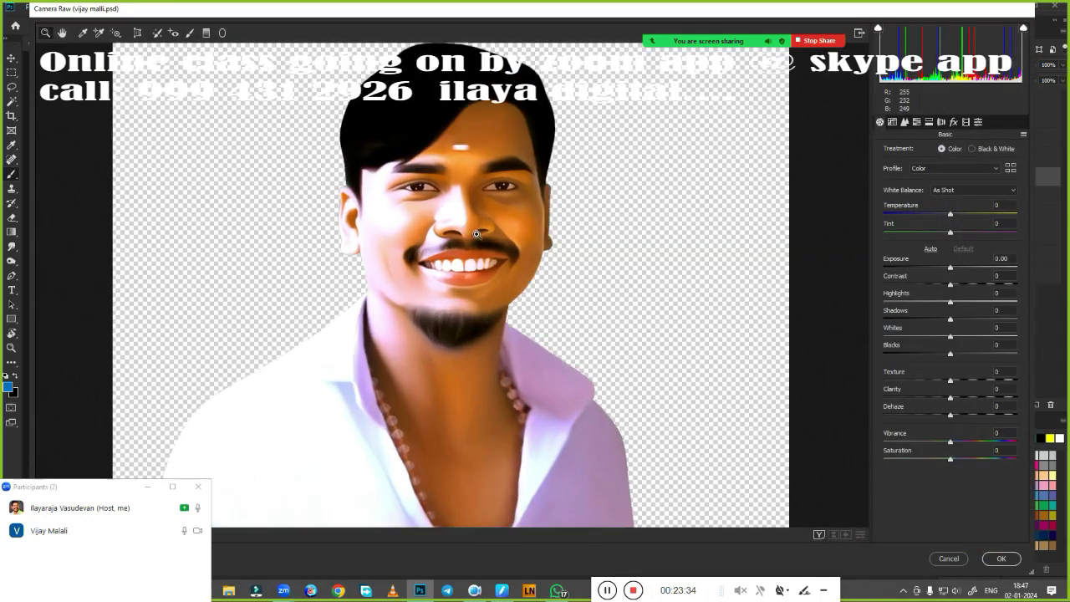
left_click(501, 322)
left_click(629, 290)
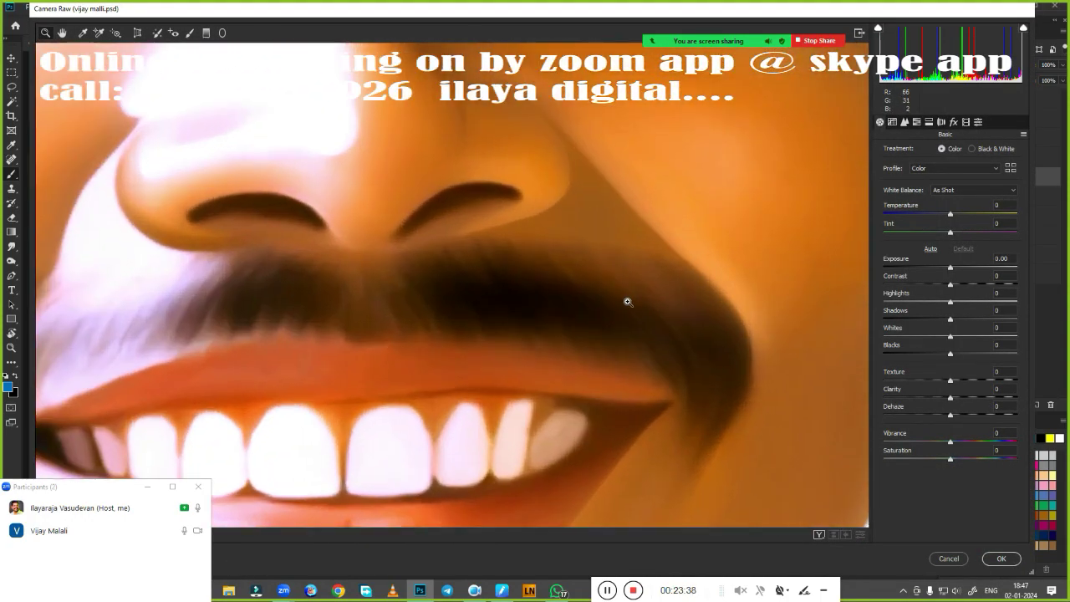
left_click(628, 290, "alt")
left_click_drag(950, 301, 922, 303)
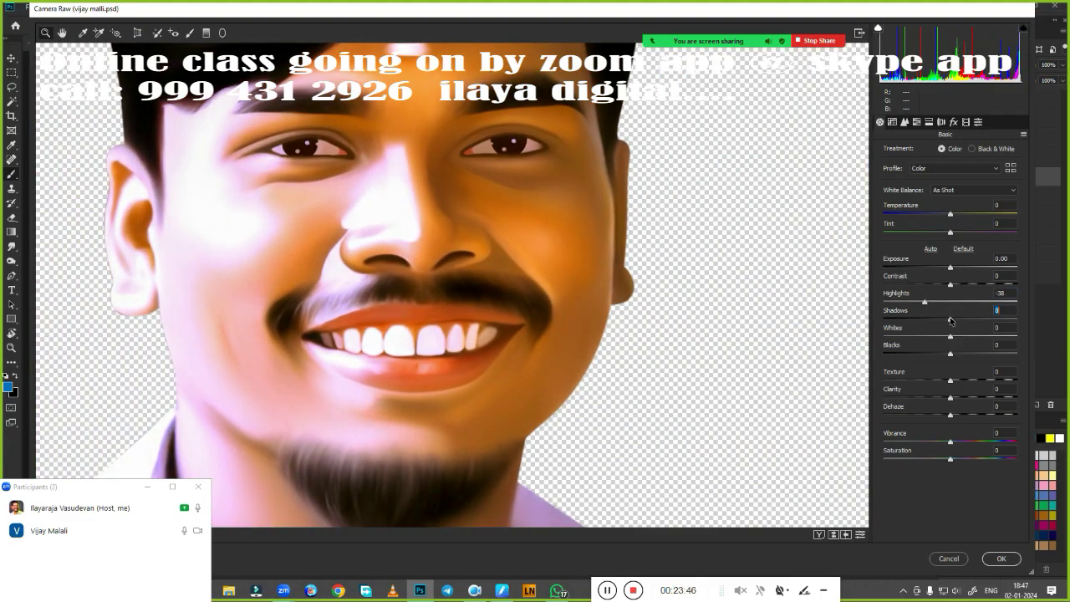
left_click_drag(950, 319, 942, 342)
left_click(999, 558)
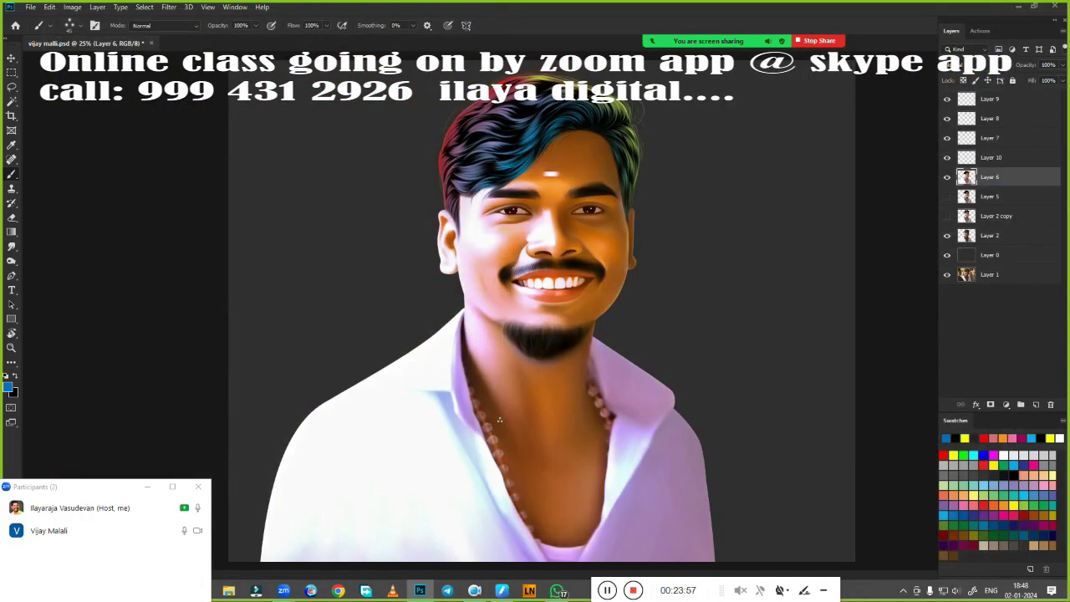
Step: Duplicate Layer 6 as Layer 6 copy
scroll(631, 305, "up", 2)
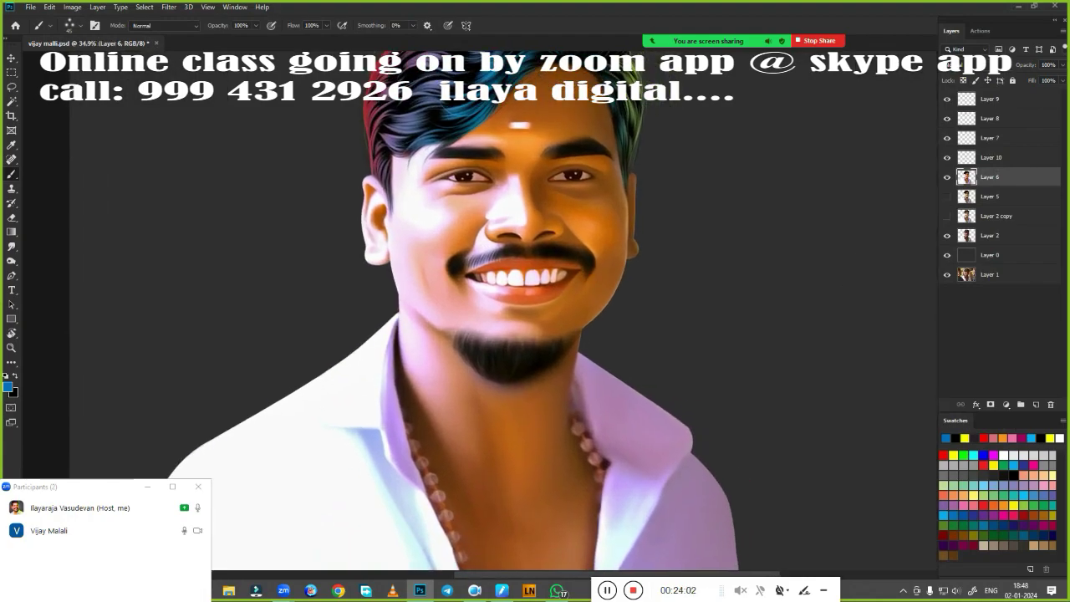
key("ctrl+j")
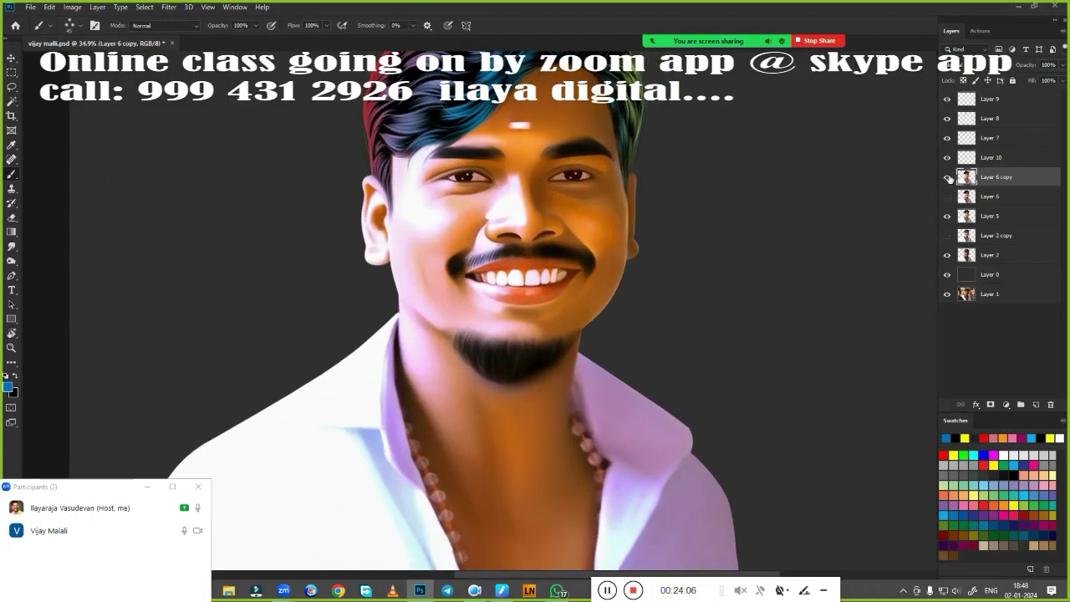
scroll(613, 240, "down", 1)
scroll(613, 240, "down", 1)
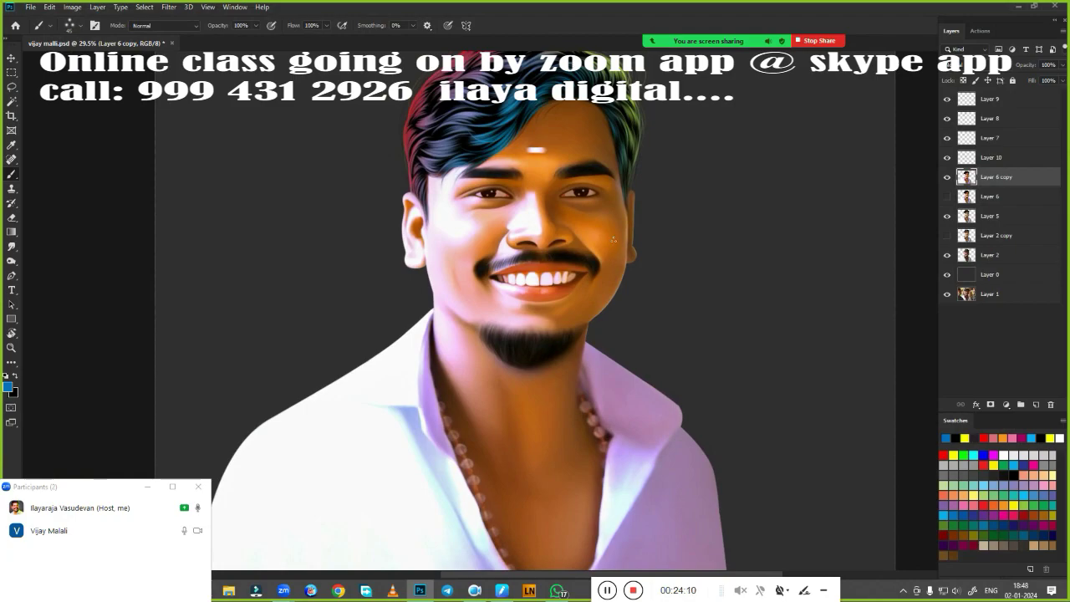
Step: Apply Shadows/Highlights to Layer 6 copy with Shadows 35% and Highlights 0%
left_click(71, 8)
mouse_move(89, 36)
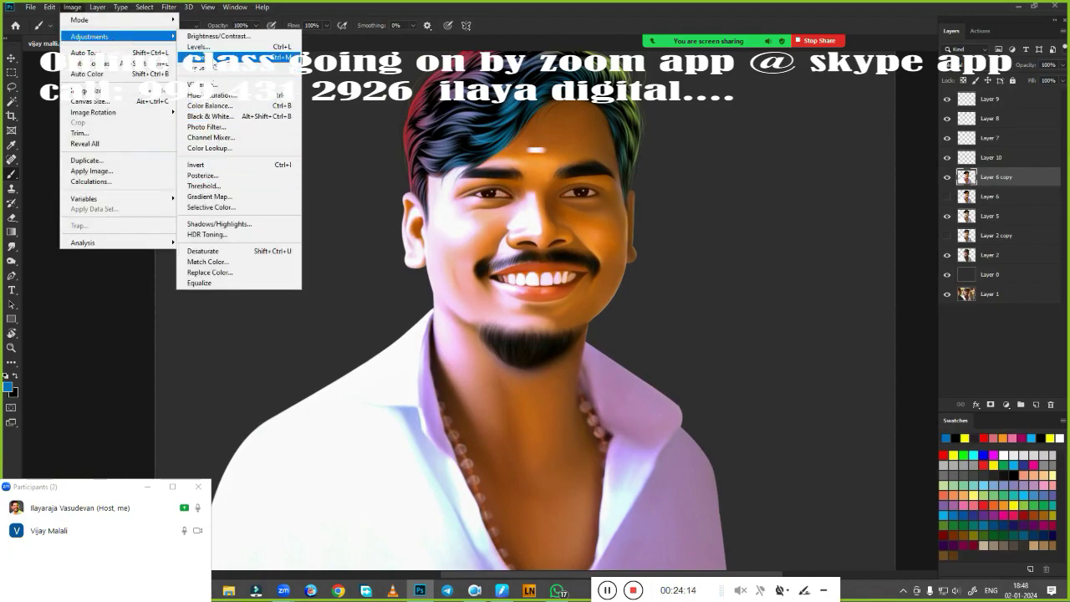
left_click(216, 223)
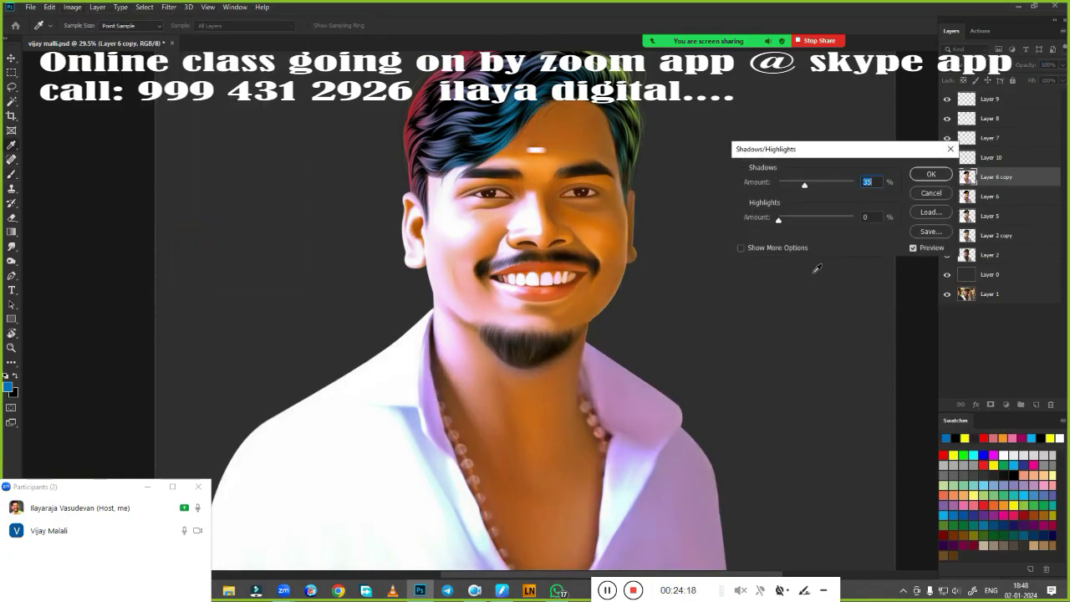
left_click(928, 194)
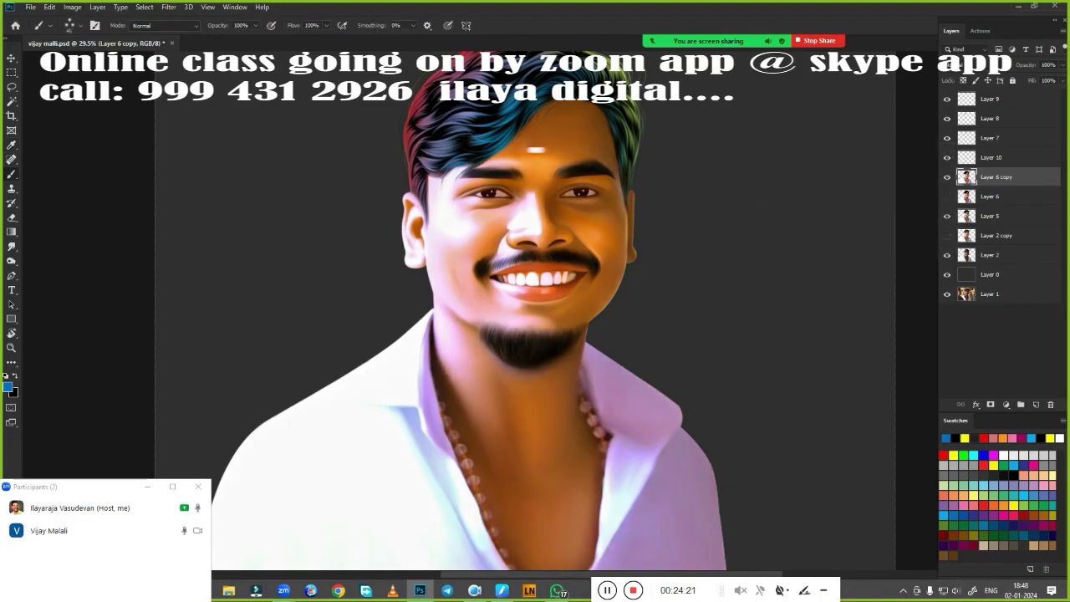
left_click(72, 8)
mouse_move(90, 37)
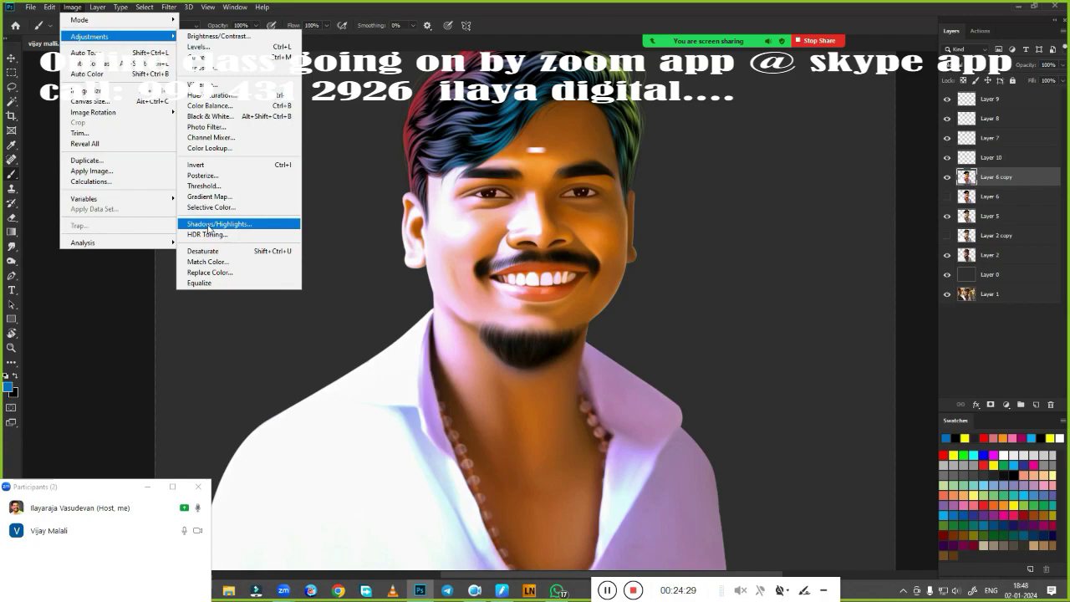
left_click(216, 224)
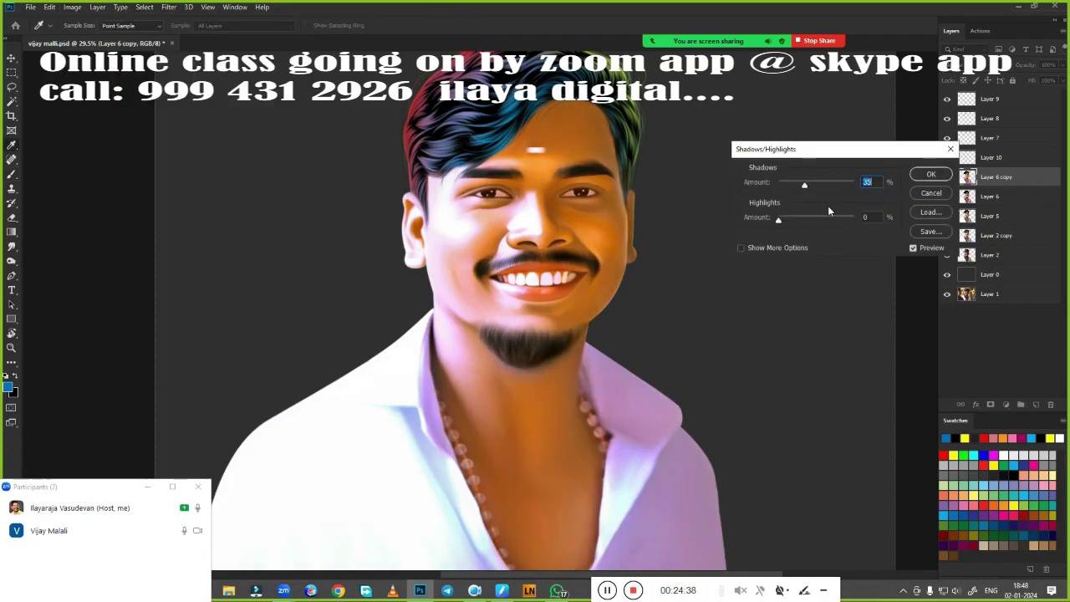
left_click(912, 248)
left_click(912, 248)
left_click(931, 174)
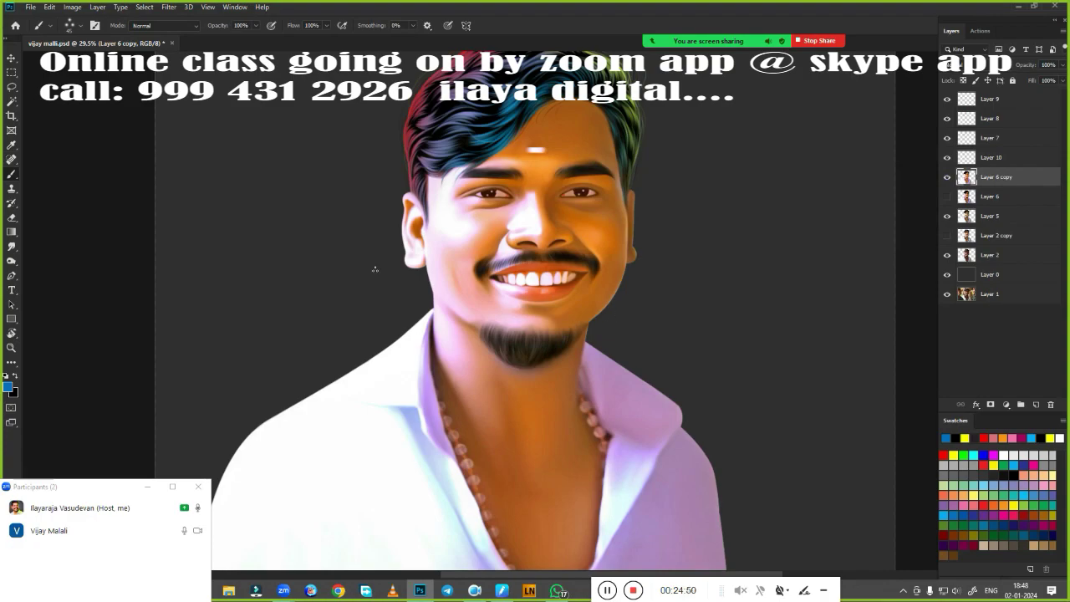
Step: Nudge the portrait's brightness up slightly with Brightness/Contrast and apply Color Balance
key("alt+i")
key("a")
key("c")
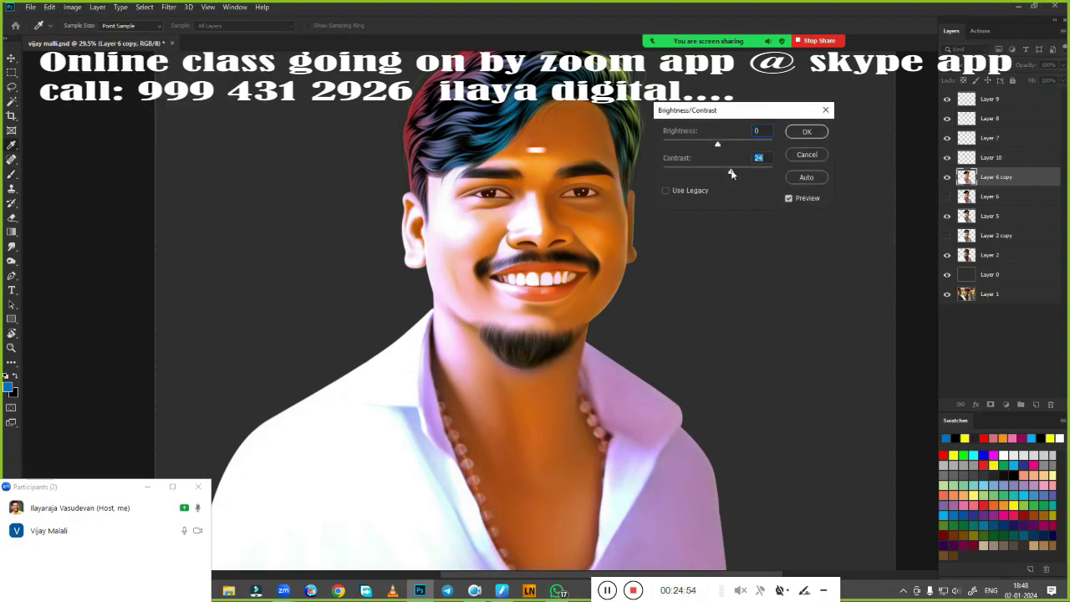
left_click_drag(715, 146, 717, 146)
key("Return")
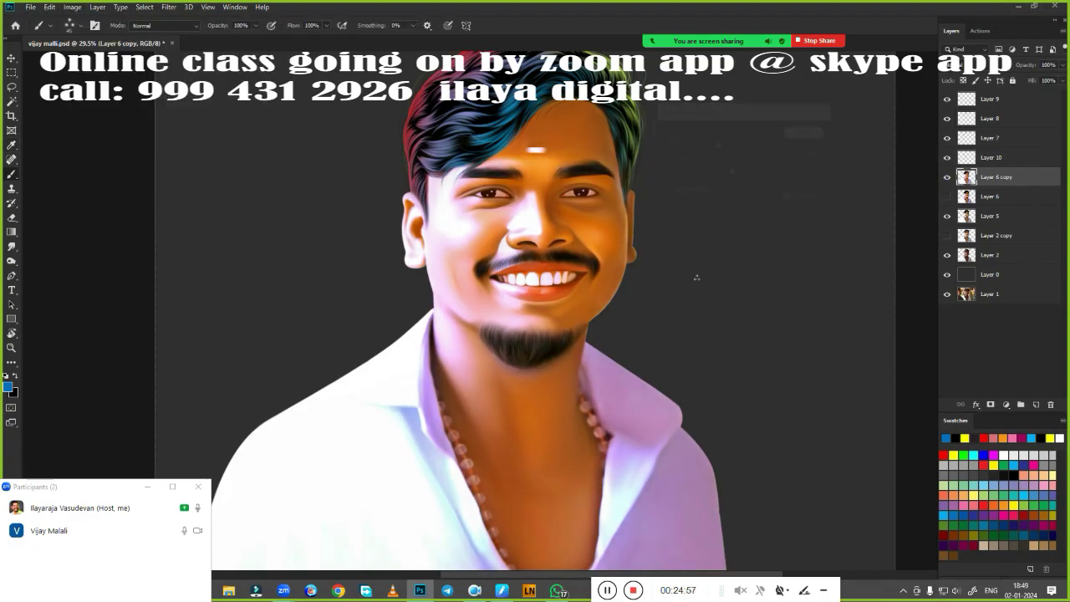
key("ctrl+b")
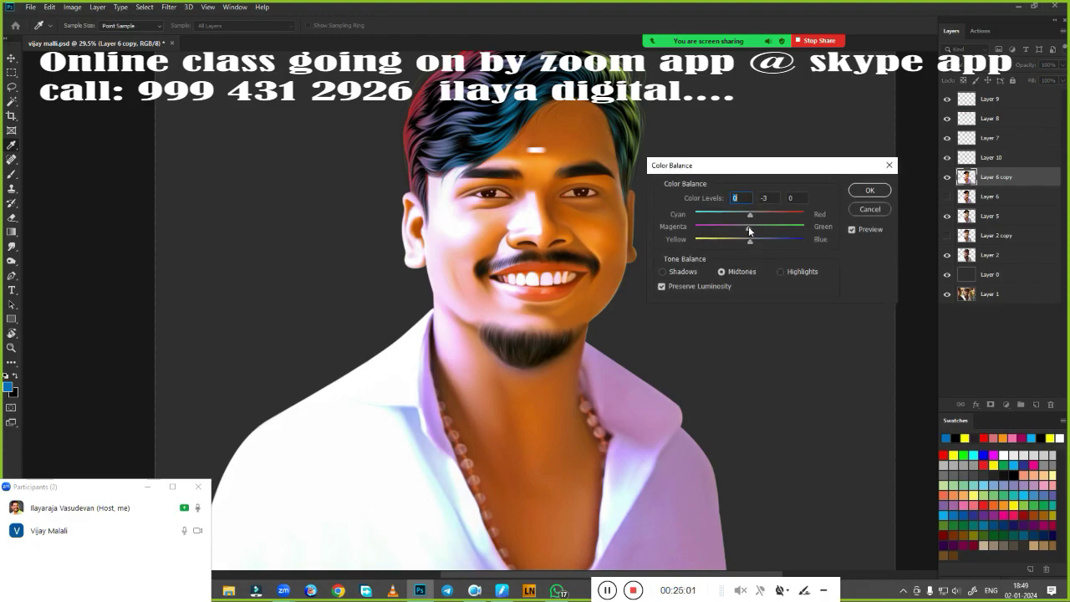
key("Return")
Step: Apply Selective Color to the Reds: Cyan -9, Yellow -13, Black -27
key("alt+i")
key("a")
key("s")
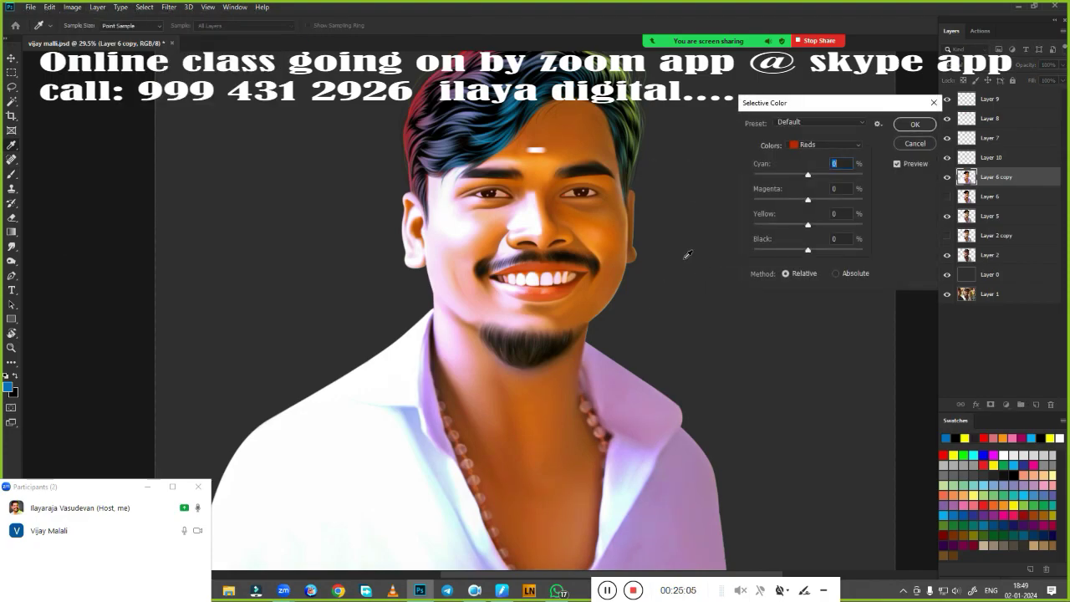
mouse_move(807, 227)
left_mouse_down()
mouse_move(798, 230)
mouse_move(873, 226)
left_mouse_up()
left_click_drag(807, 248, 817, 251)
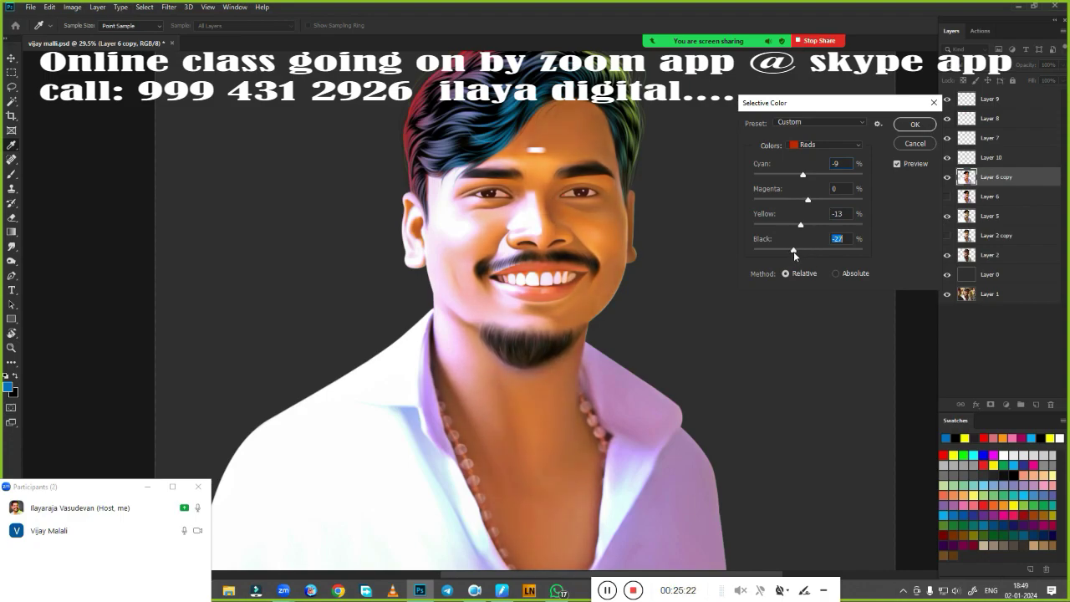
key("Return")
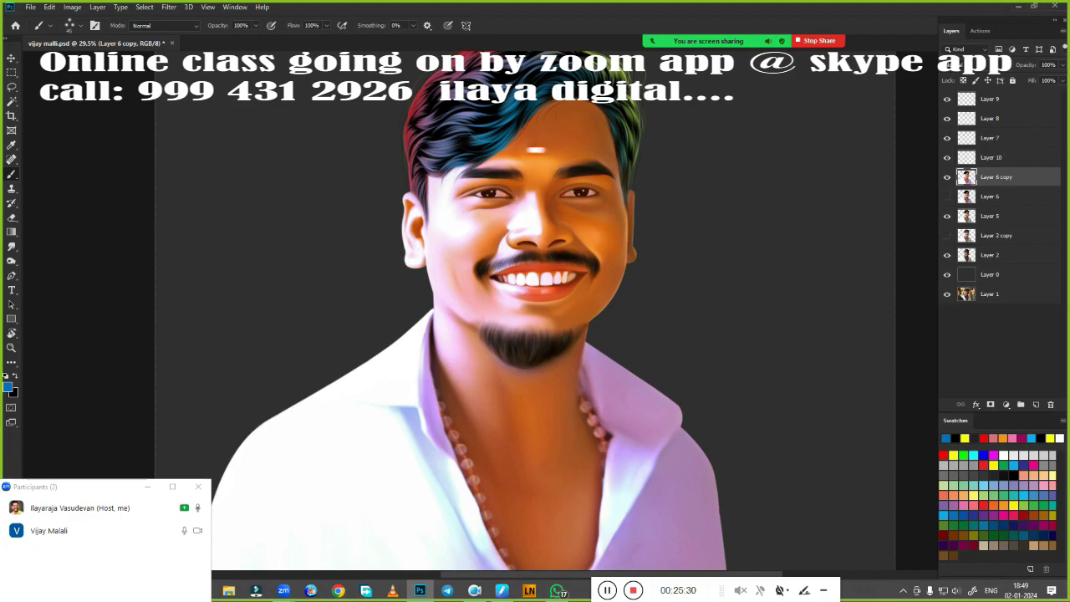
scroll(688, 287, "down", 2)
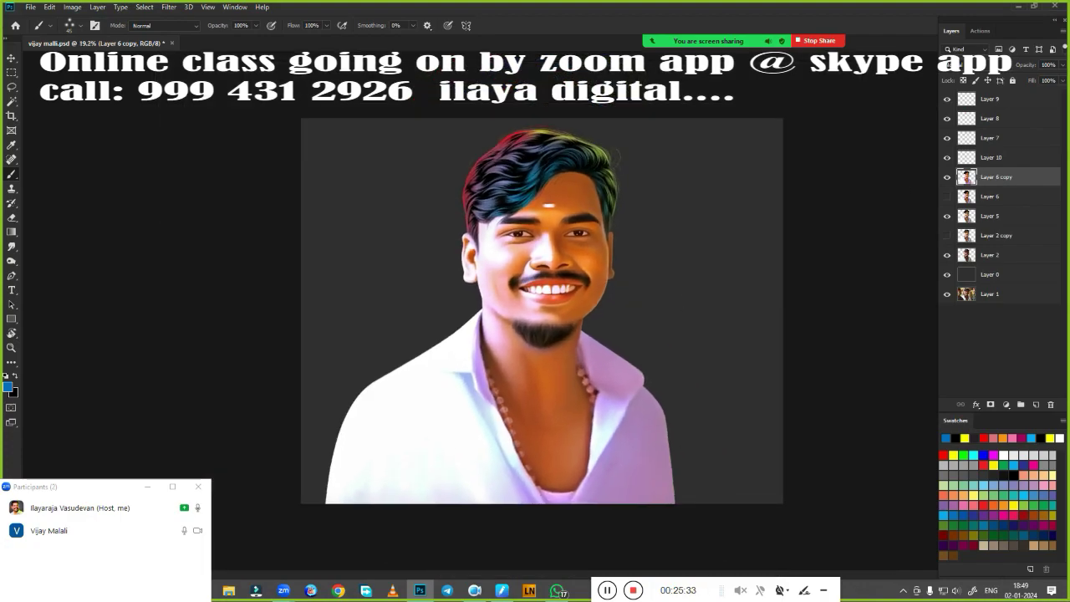
Step: Group Layer 9 through Layer 2 copy into Group 1 and duplicate it as Group 1 copy
left_click(1000, 100)
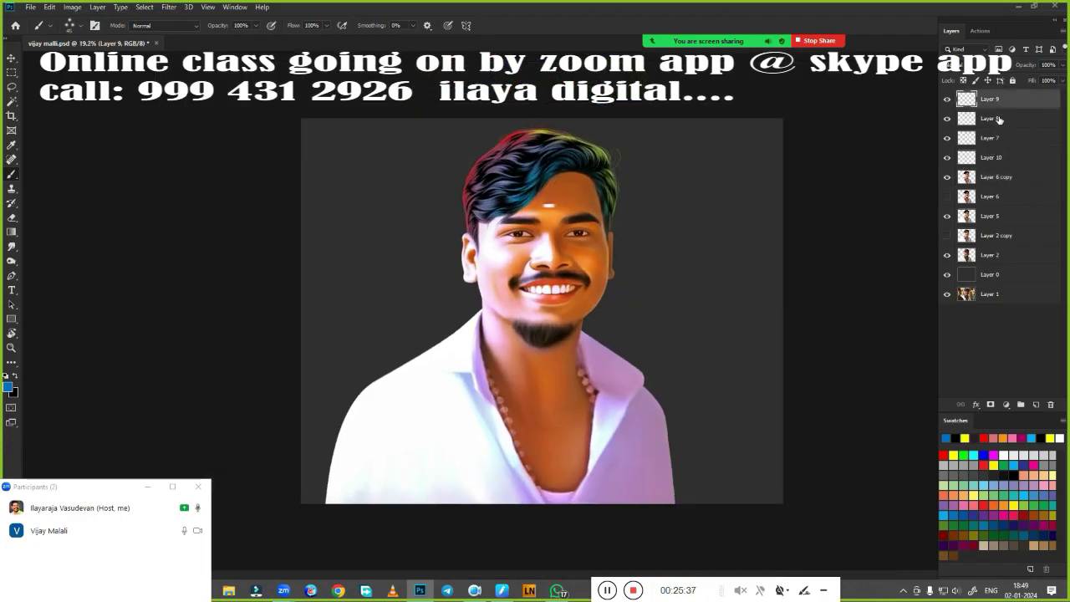
left_click_drag(996, 125, 994, 239)
key("ctrl+g")
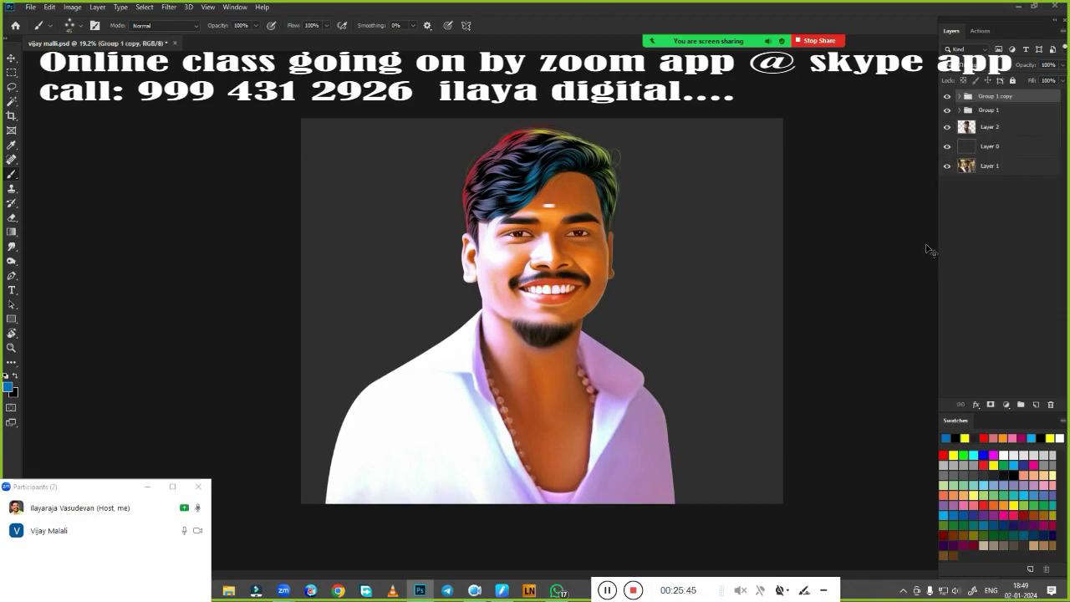
key("ctrl+j")
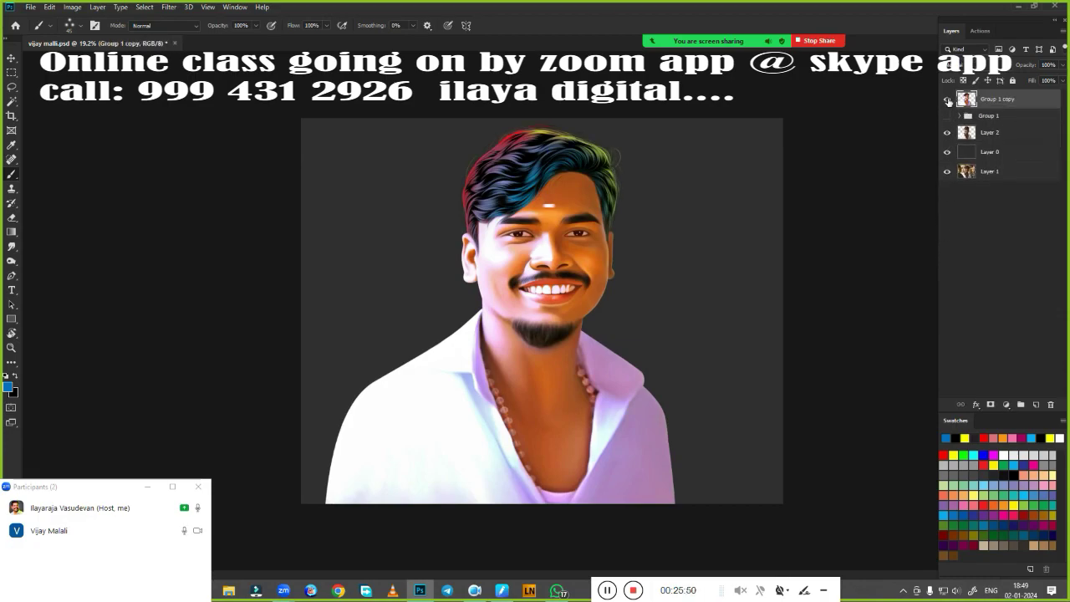
Step: Toggle the painted group's visibility to compare against the original photo
double_click(947, 100)
double_click(947, 101)
left_click(947, 100)
double_click(947, 100)
left_click(947, 100)
left_click(947, 99)
left_click(947, 100)
left_click(946, 100)
double_click(947, 100)
left_click(947, 100)
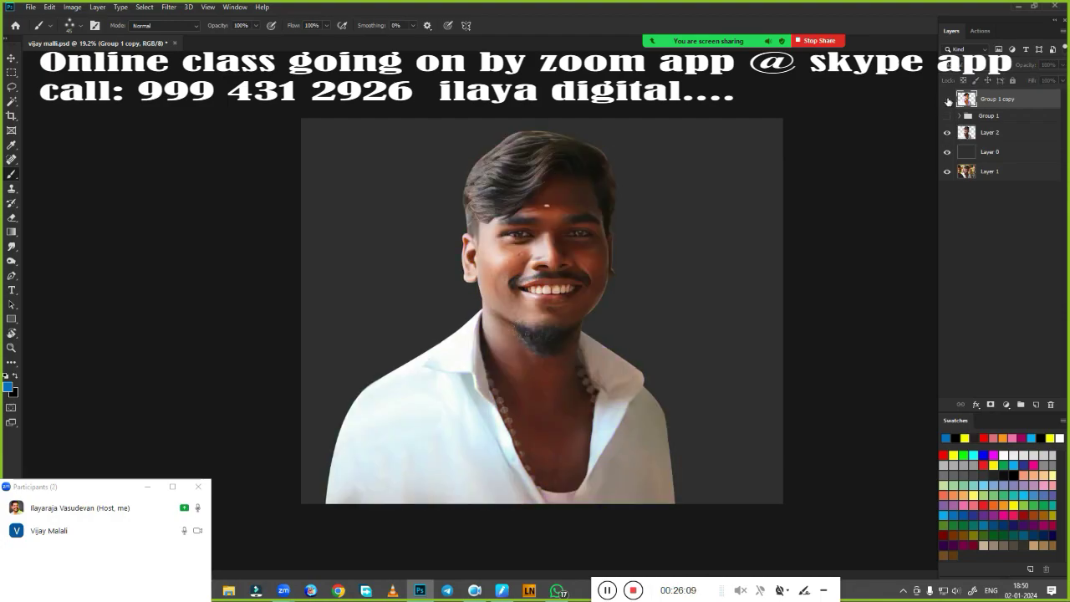
double_click(947, 100)
left_click(947, 100)
double_click(947, 101)
left_click(947, 101)
Step: Duplicate the portrait as Group 1 copy 2, slightly boost its saturation, and delete Group 1 copy
key("ctrl+j")
key("ctrl+u")
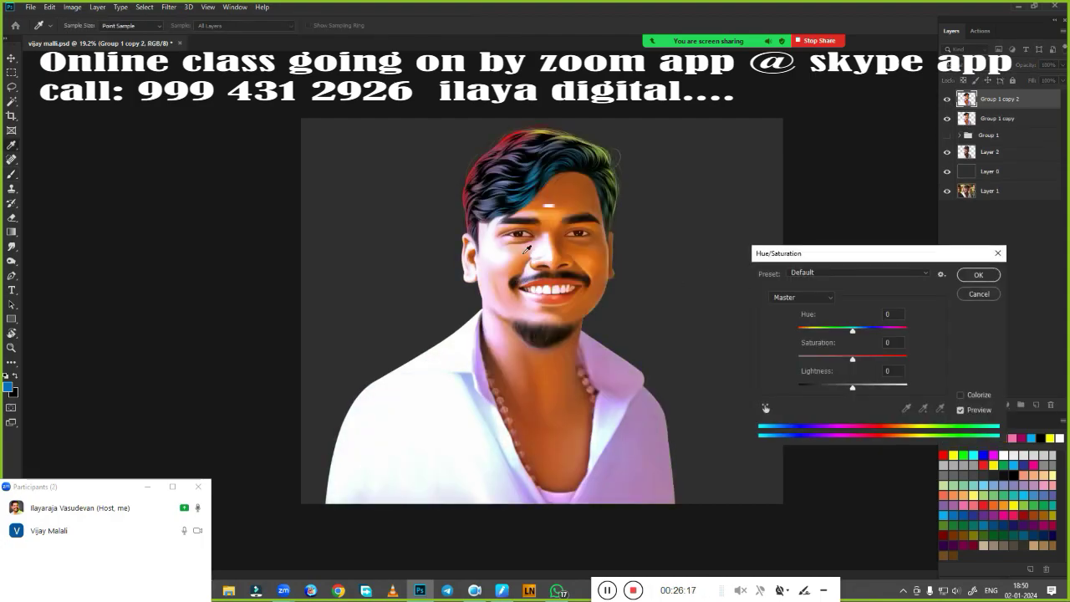
key("ctrl+0")
mouse_move(853, 358)
left_mouse_down()
mouse_move(898, 353)
mouse_move(861, 366)
left_mouse_up()
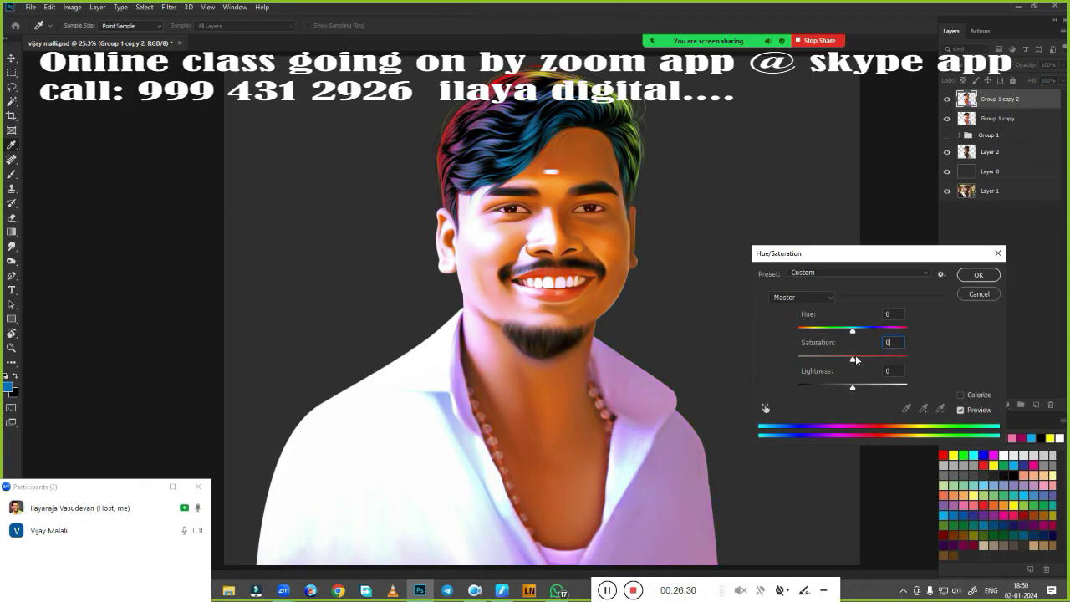
mouse_move(856, 360)
left_mouse_down()
mouse_move(832, 358)
mouse_move(853, 355)
left_mouse_up()
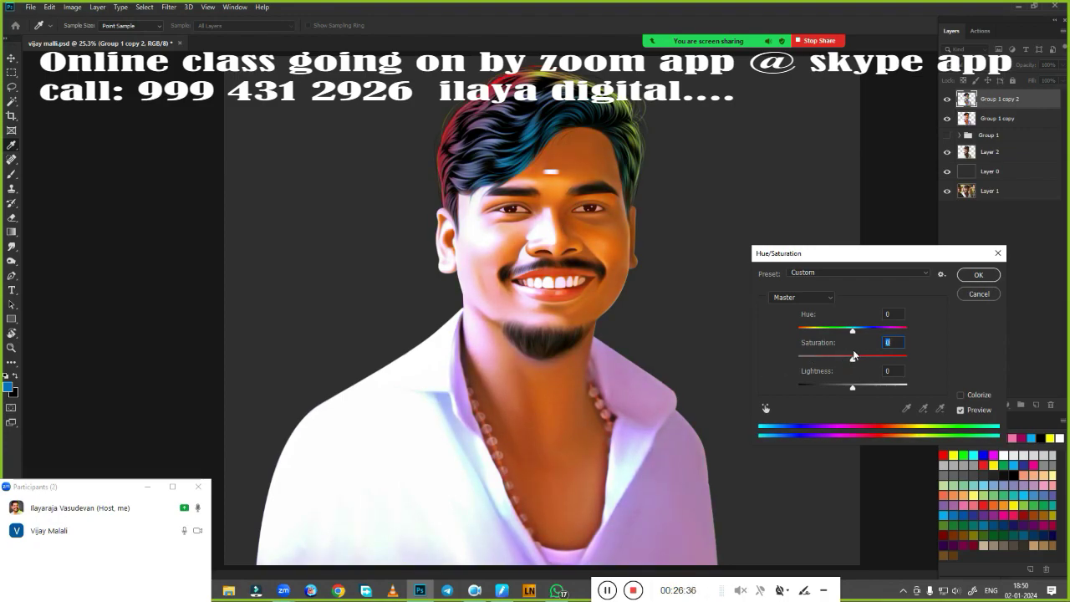
left_click(977, 275)
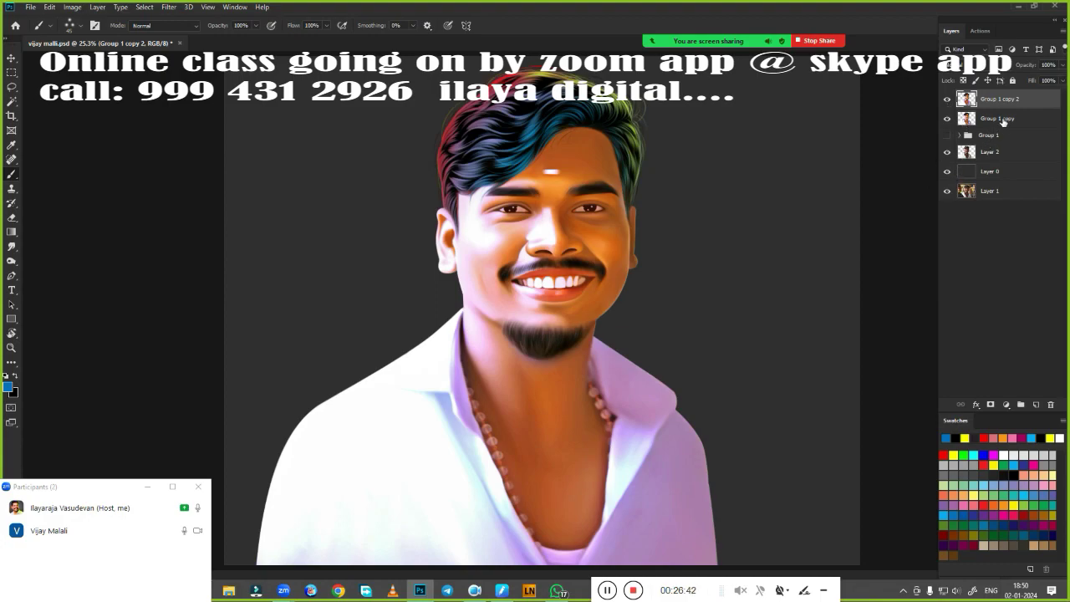
left_click(1002, 121)
key("Delete")
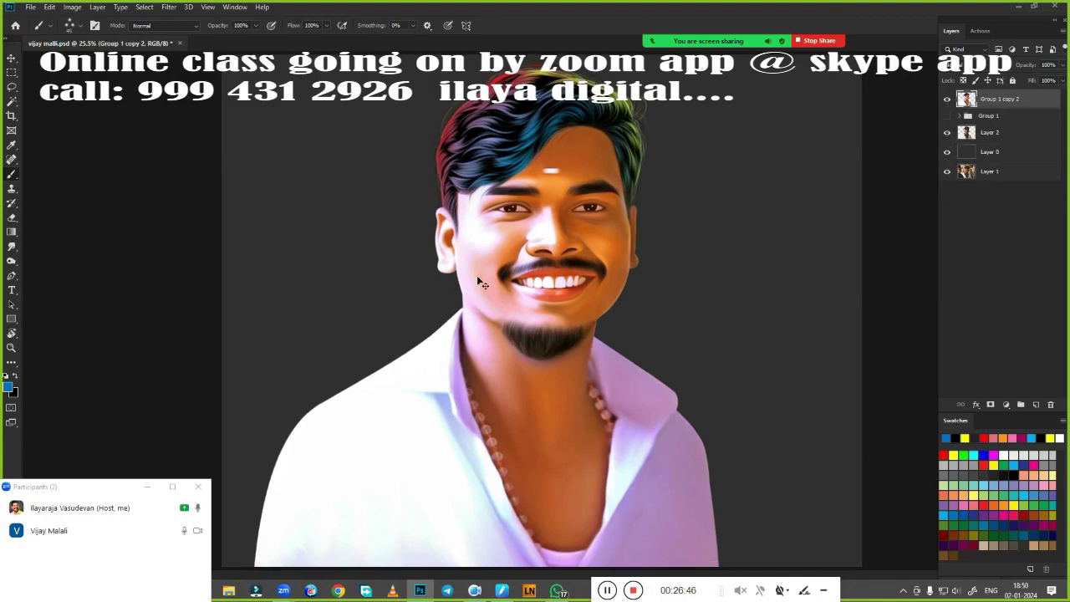
Step: Open the ilaya watercolour image and place it into the portrait document
key("alt+f")
key("o")
double_click(318, 160)
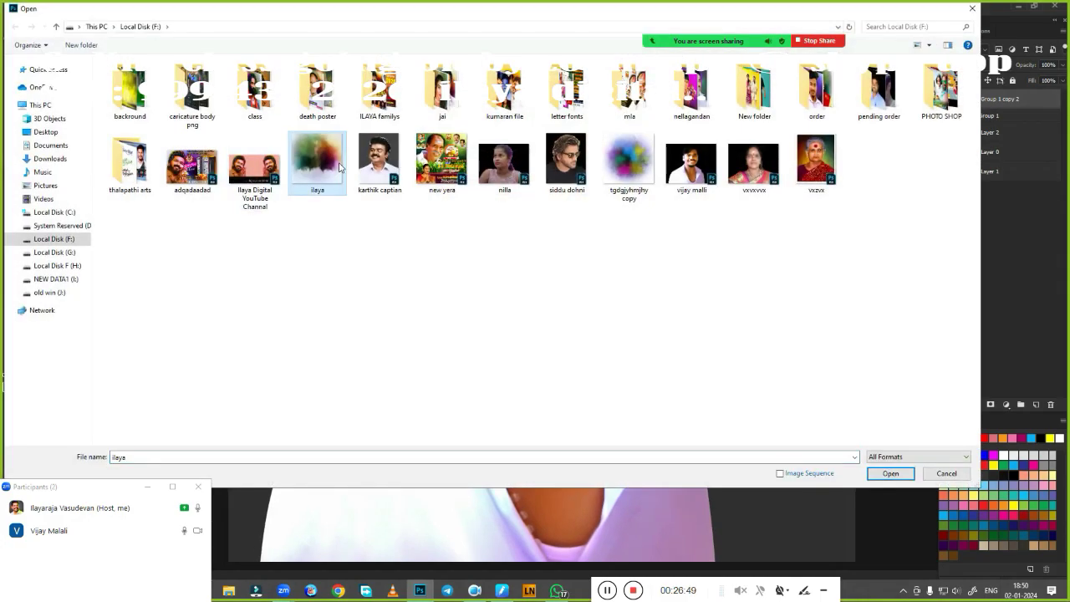
mouse_move(457, 255)
left_mouse_down()
mouse_move(204, 42)
mouse_move(269, 117)
mouse_move(416, 246)
left_mouse_up()
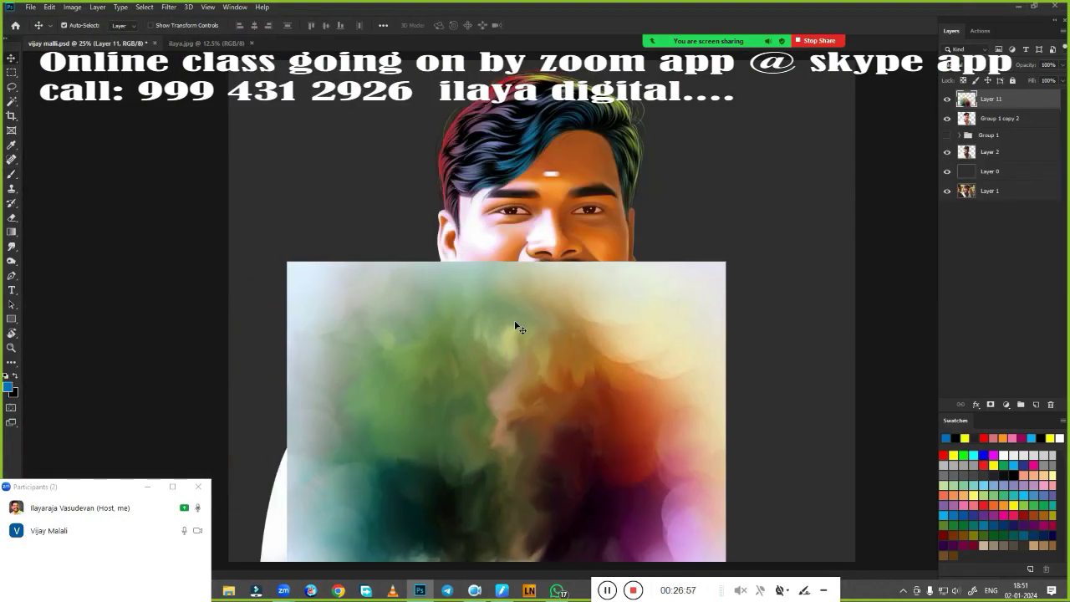
Step: Flip the watercolour horizontally, move it to the canvas top, and enlarge it to fill the canvas
key("ctrl+t")
right_click(516, 294)
left_click(569, 435)
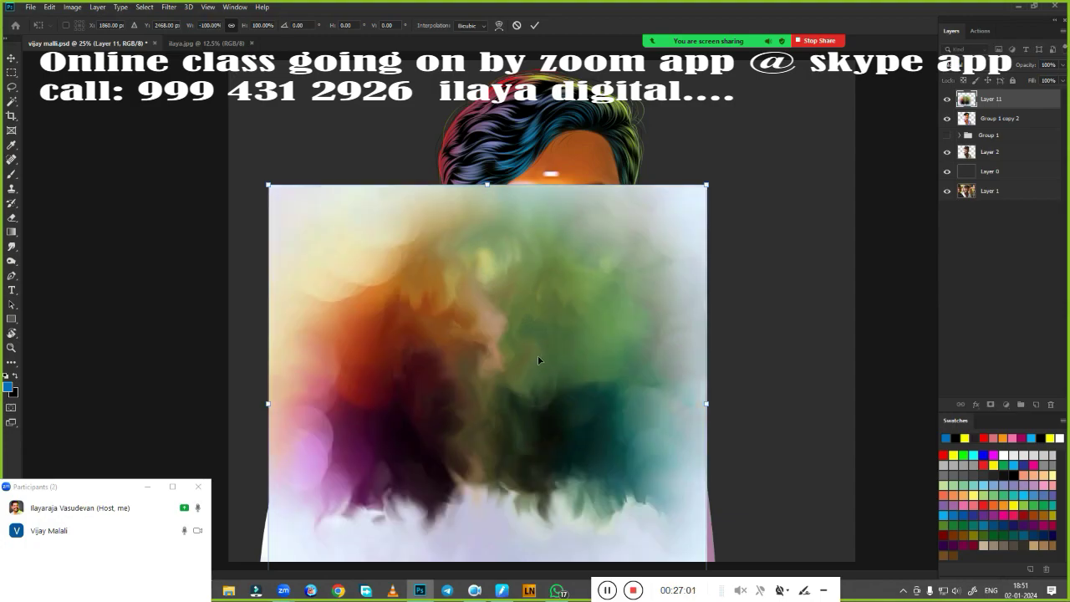
key("Return")
key("ctrl+minus")
left_click_drag(535, 342, 507, 312)
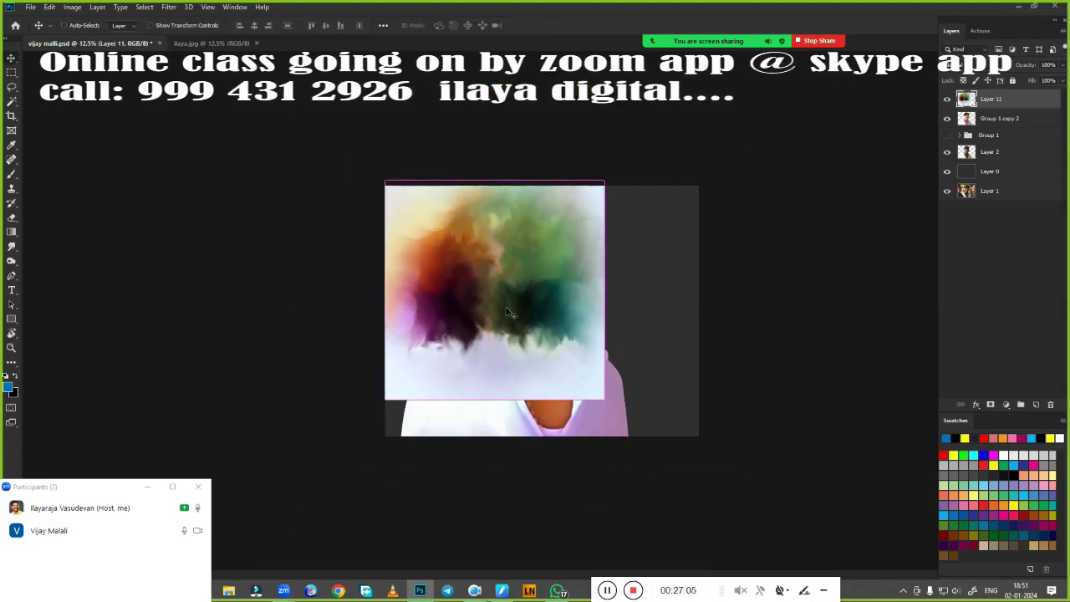
key("ctrl+t")
left_click_drag(603, 399, 698, 453)
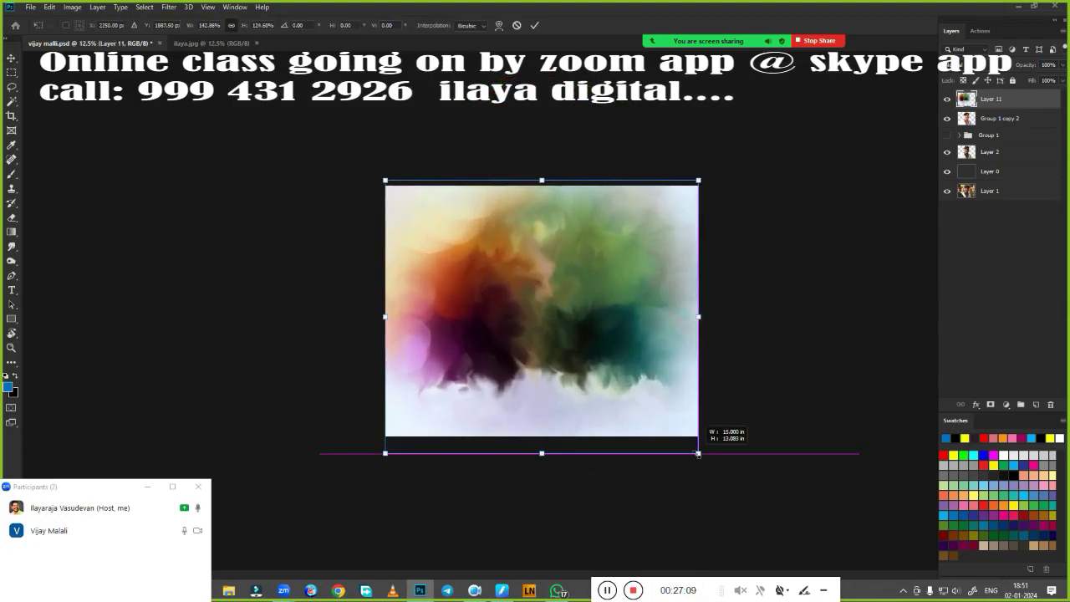
key("Return")
Step: Send the watercolour layer below the portrait and add empty Layer 12 at the top
key("ctrl+bracketleft")
key("ctrl+bracketleft")
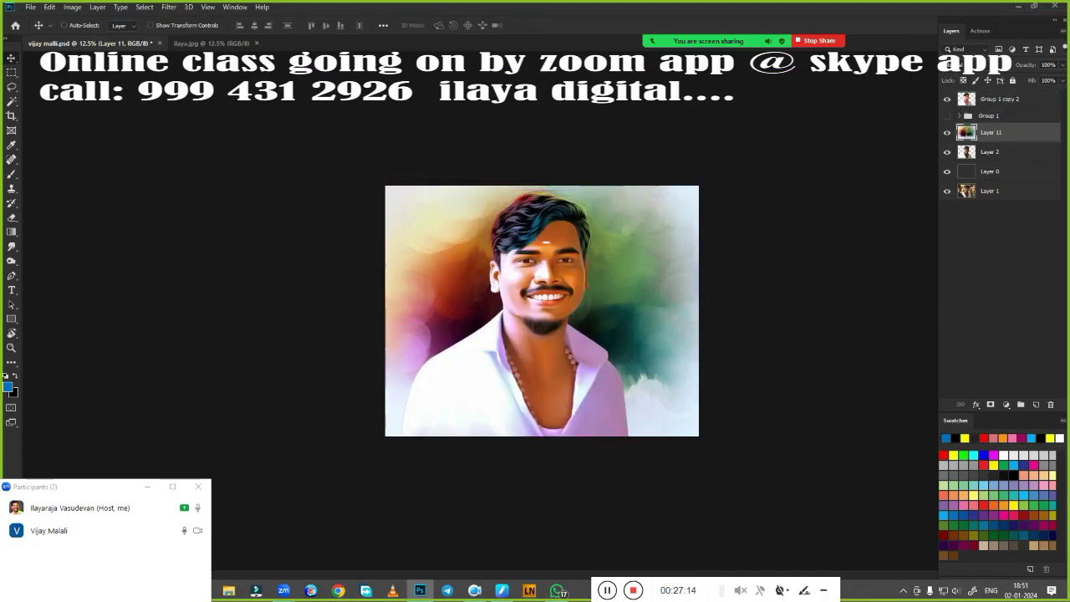
key("ctrl+bracketleft")
left_click(990, 172)
key("Delete")
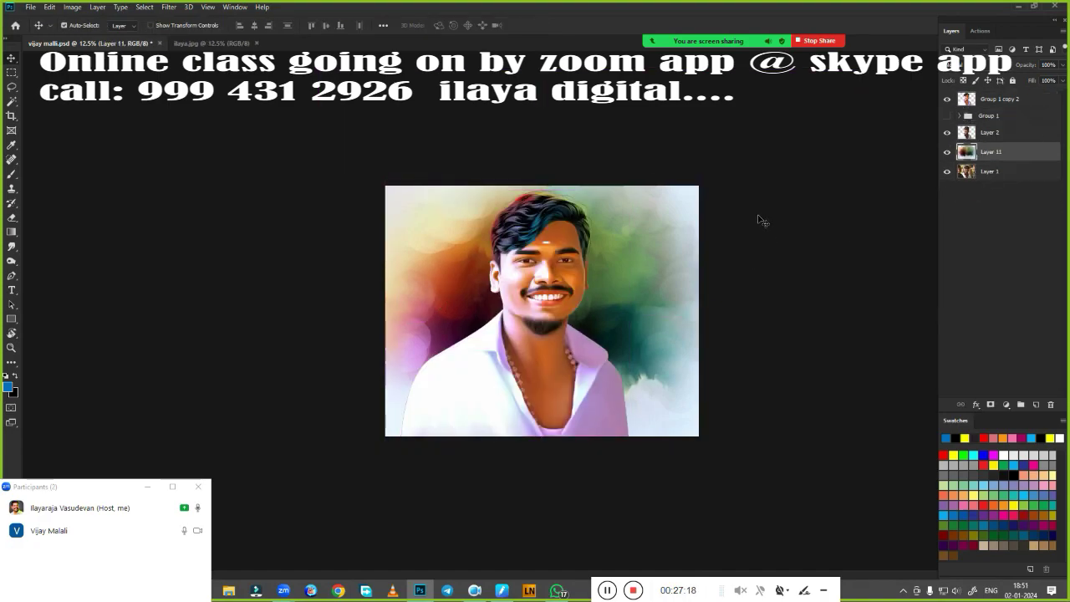
key("ctrl+shift+alt+n")
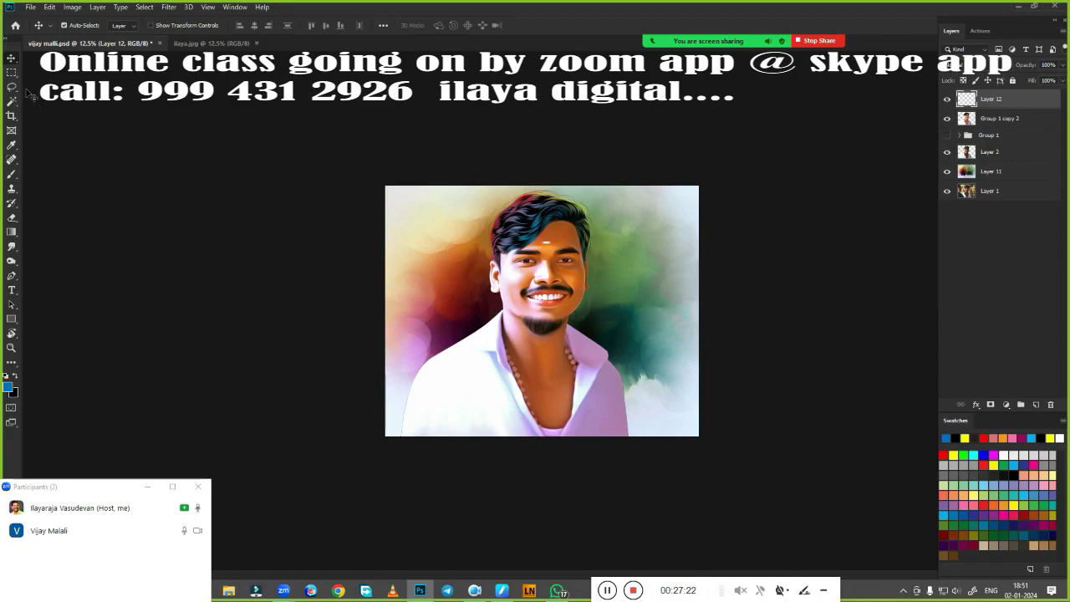
Step: Add a layer mask to Group 1 copy 2 and pick a brush preset
left_click(1022, 119)
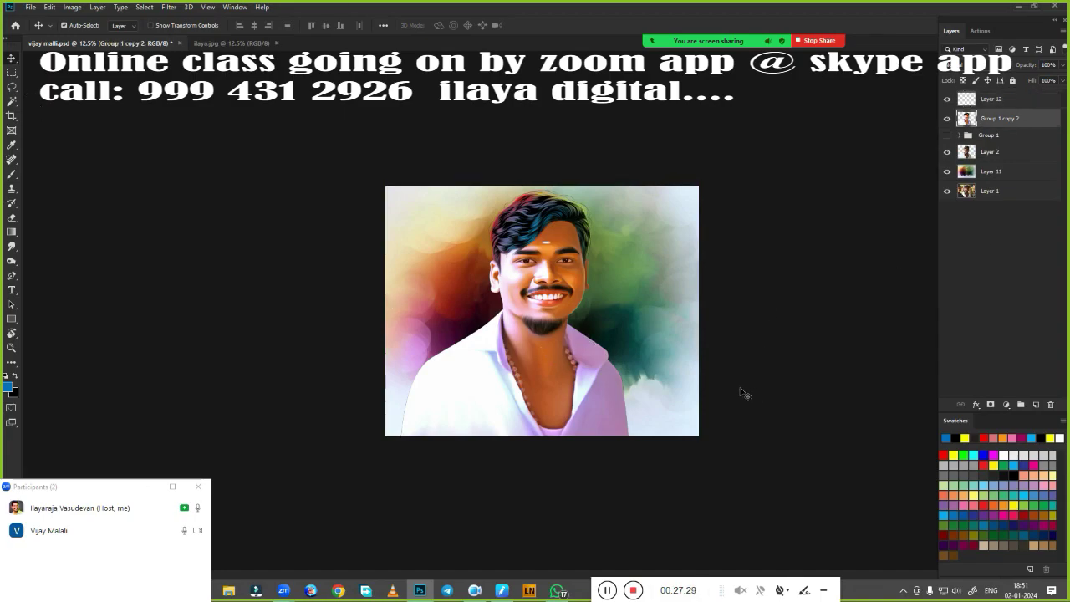
left_click(990, 404)
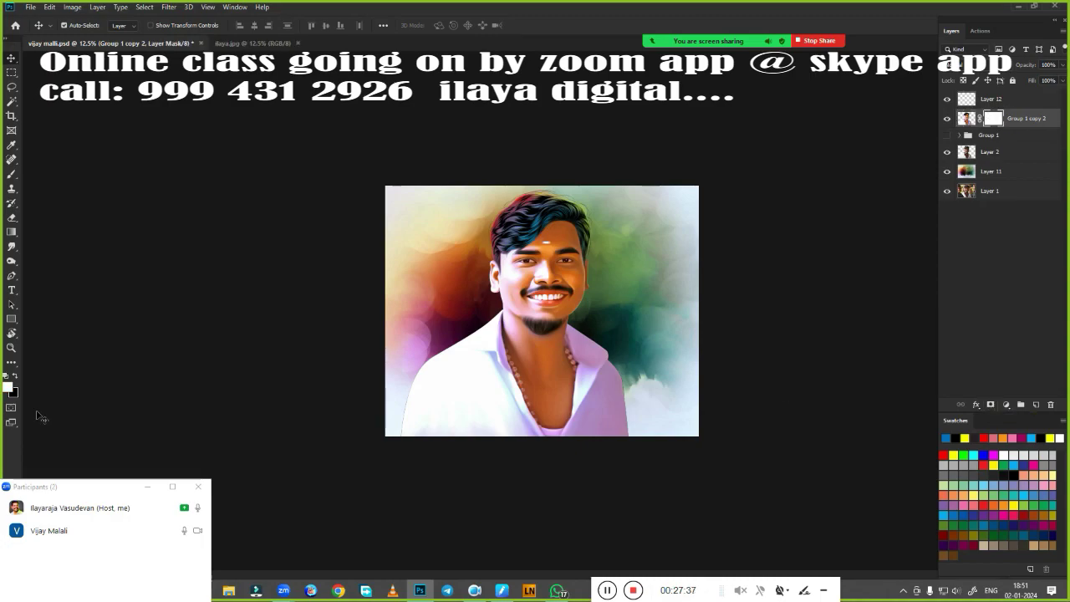
key("b")
right_click(541, 306)
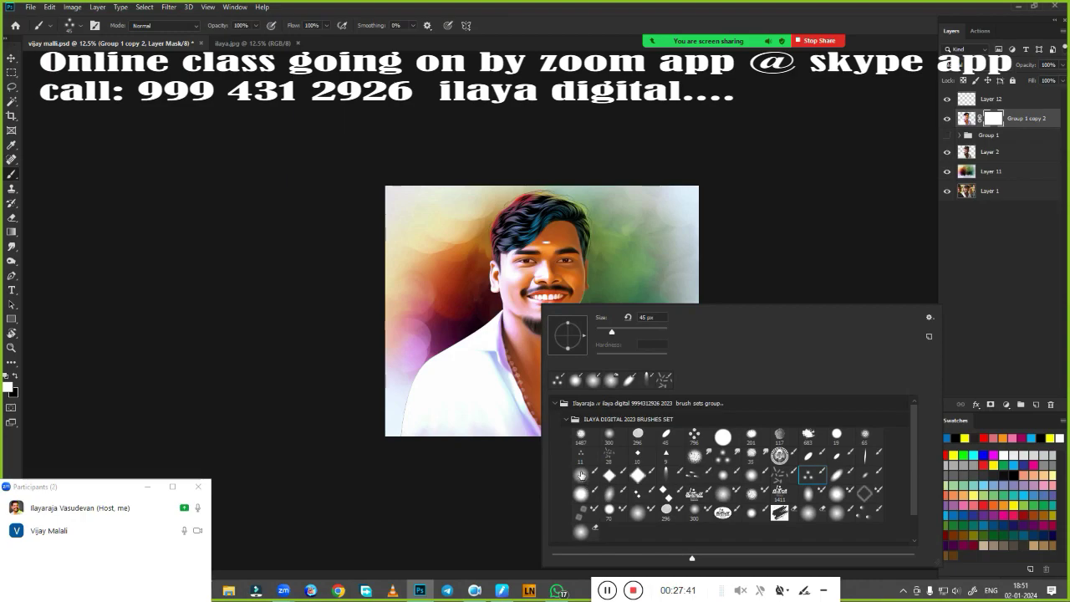
left_click(803, 212)
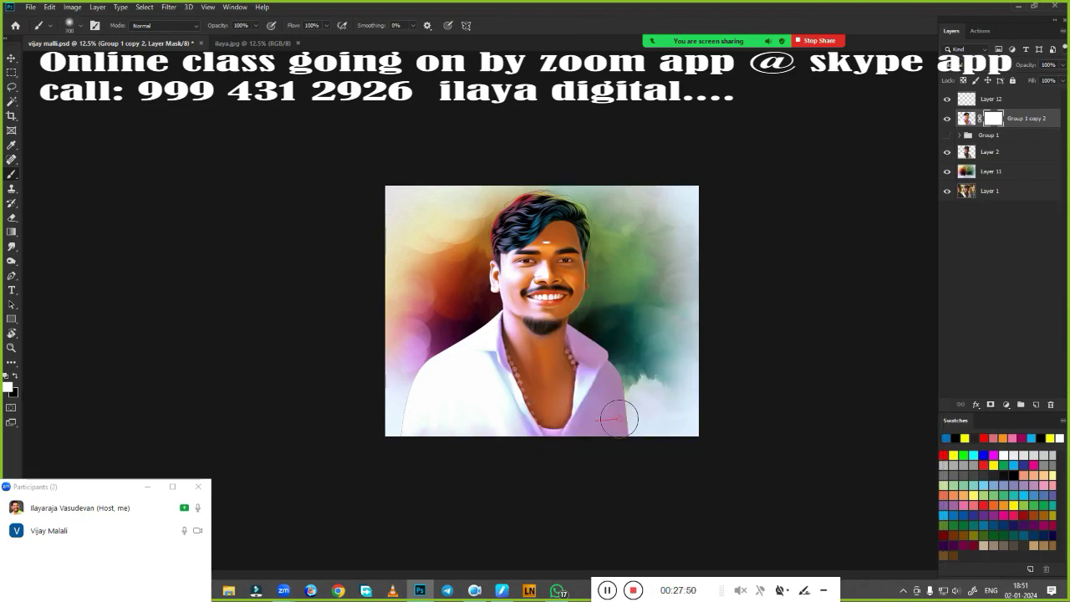
left_click(501, 590)
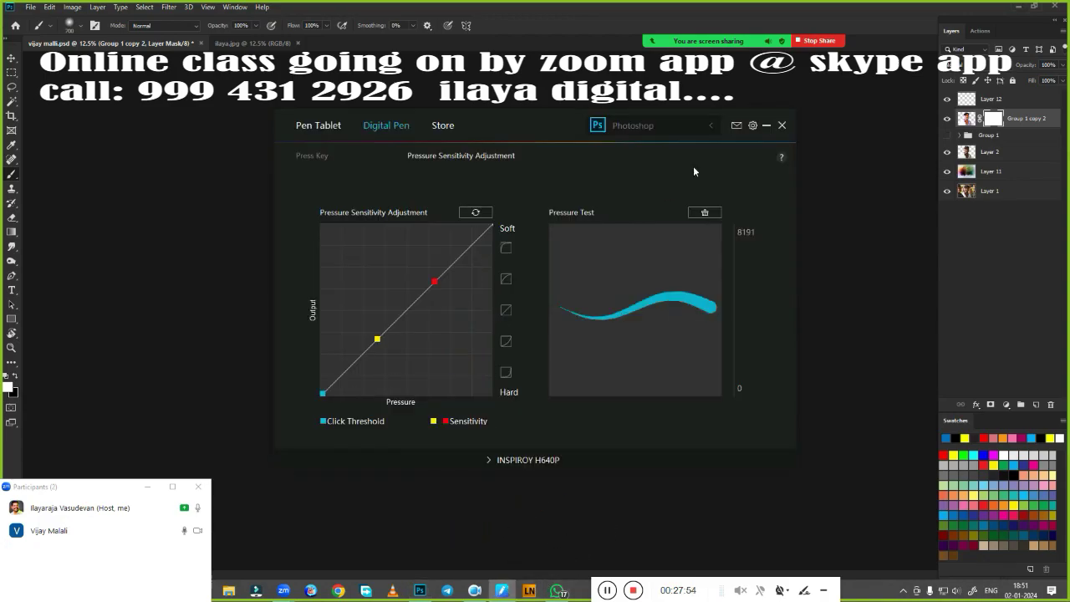
left_click(766, 126)
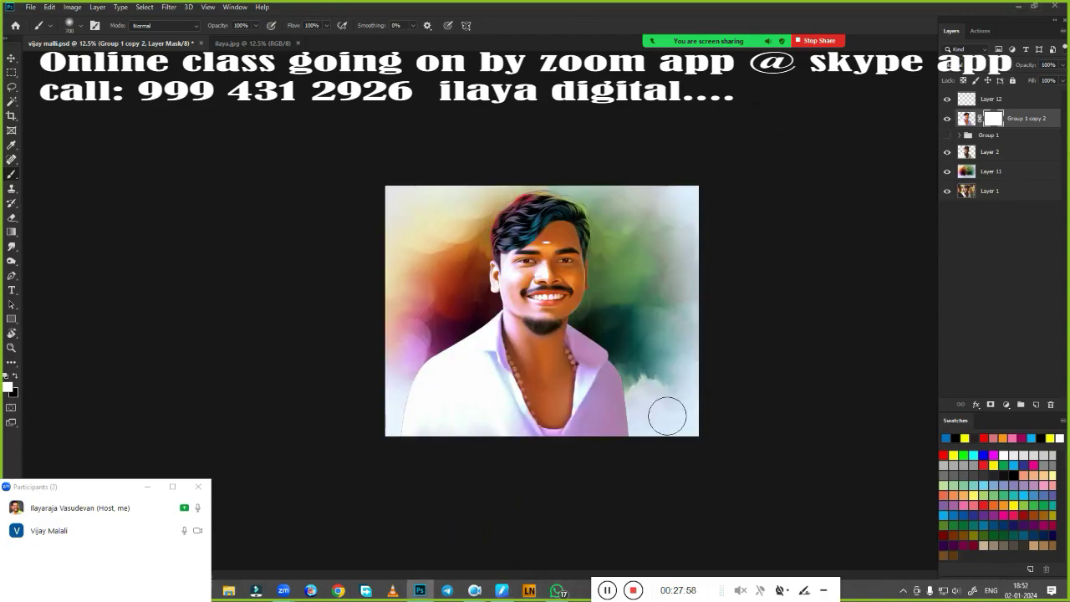
Step: Mask out the lower chest and shoulder in black, then undo the mask strokes
key("x")
left_click_drag(473, 410, 530, 428)
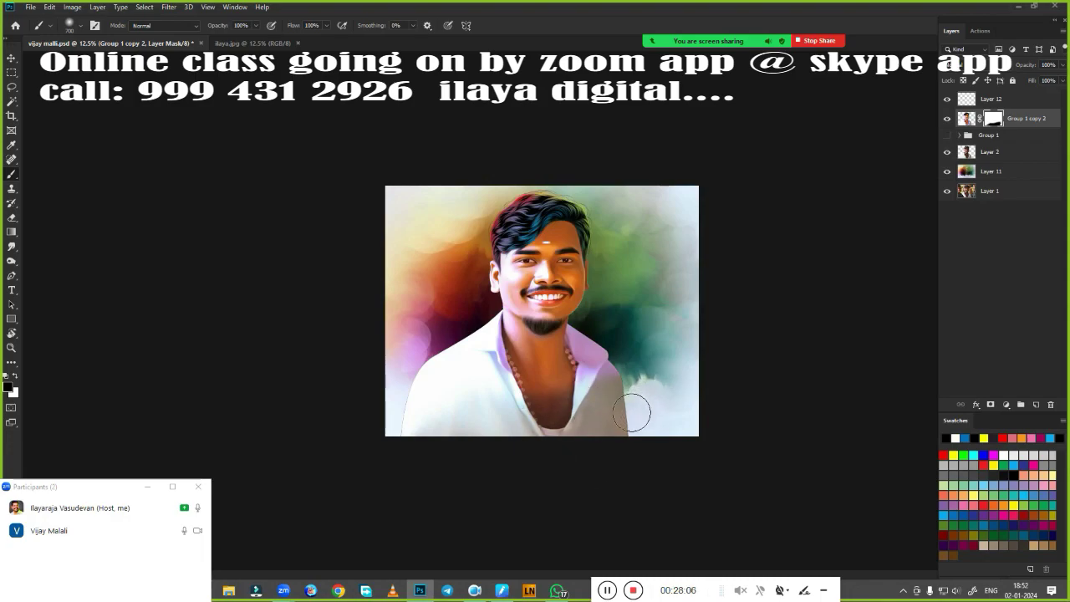
left_click_drag(451, 422, 420, 382)
left_click_drag(494, 375, 563, 415)
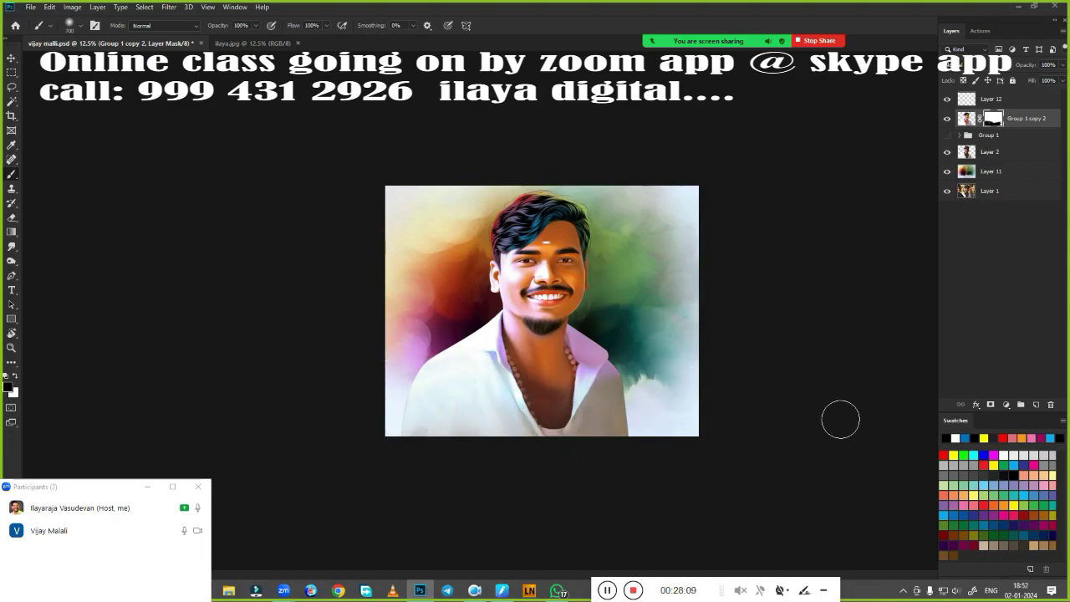
key("ctrl+z")
key("ctrl+z")
key("ctrl+z")
key("ctrl+z")
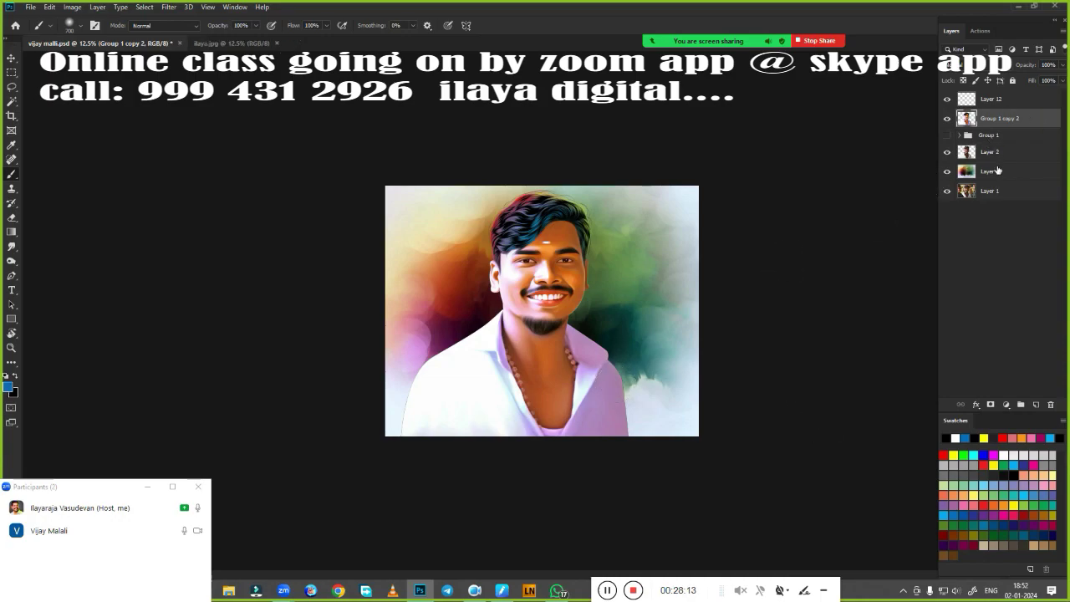
Step: Duplicate Layer 11 above the portrait and erase it around the face and shirt
left_click(998, 172)
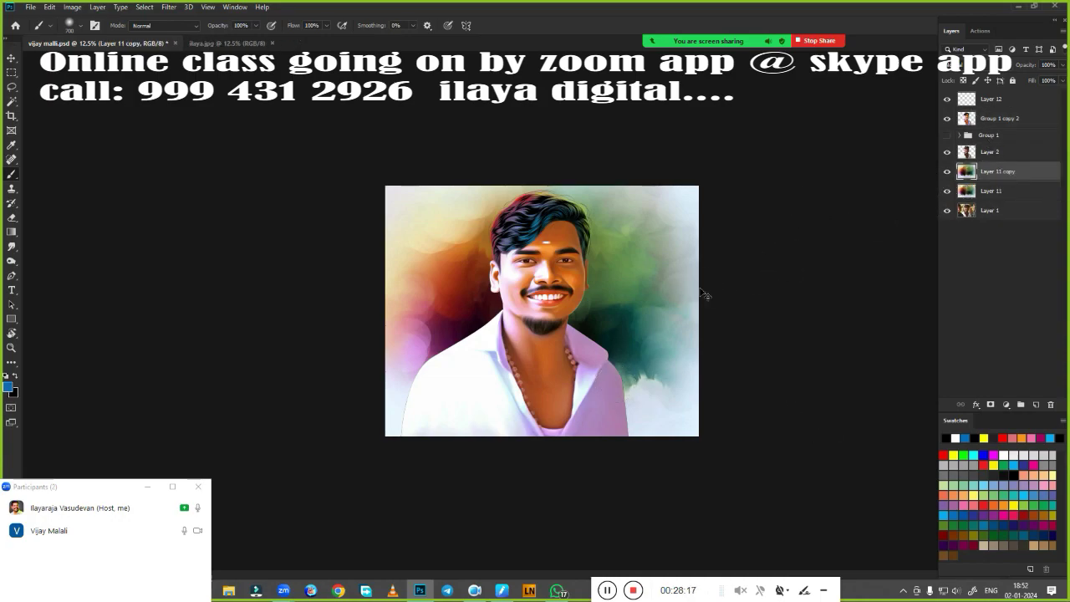
key("ctrl+j")
key("ctrl+bracketright")
key("ctrl+bracketright")
key("ctrl+bracketright")
key("e")
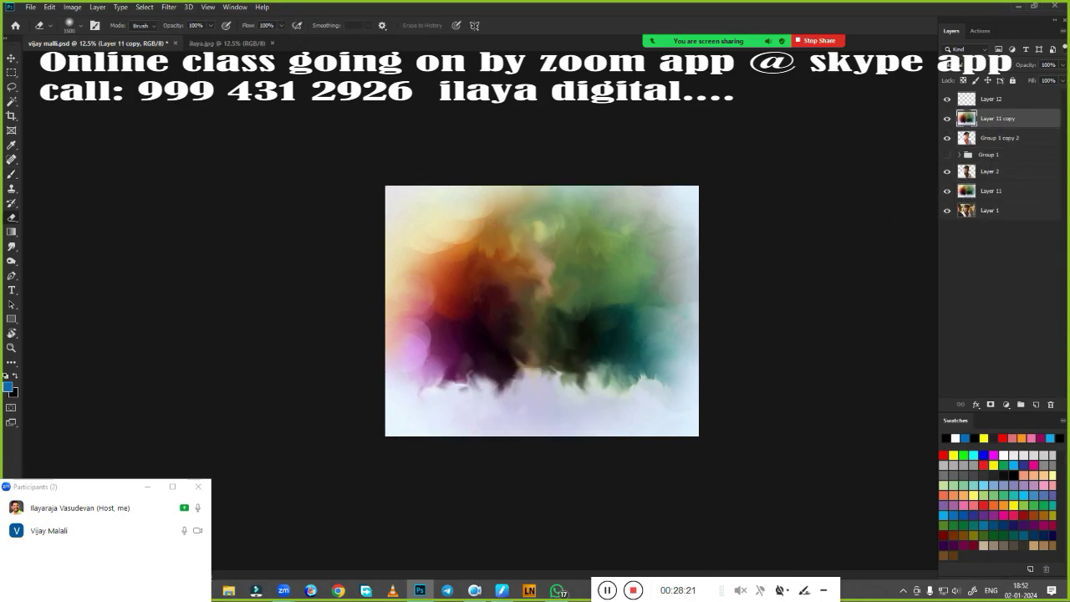
mouse_move(501, 267)
left_mouse_down()
mouse_move(532, 275)
mouse_move(478, 361)
left_mouse_up()
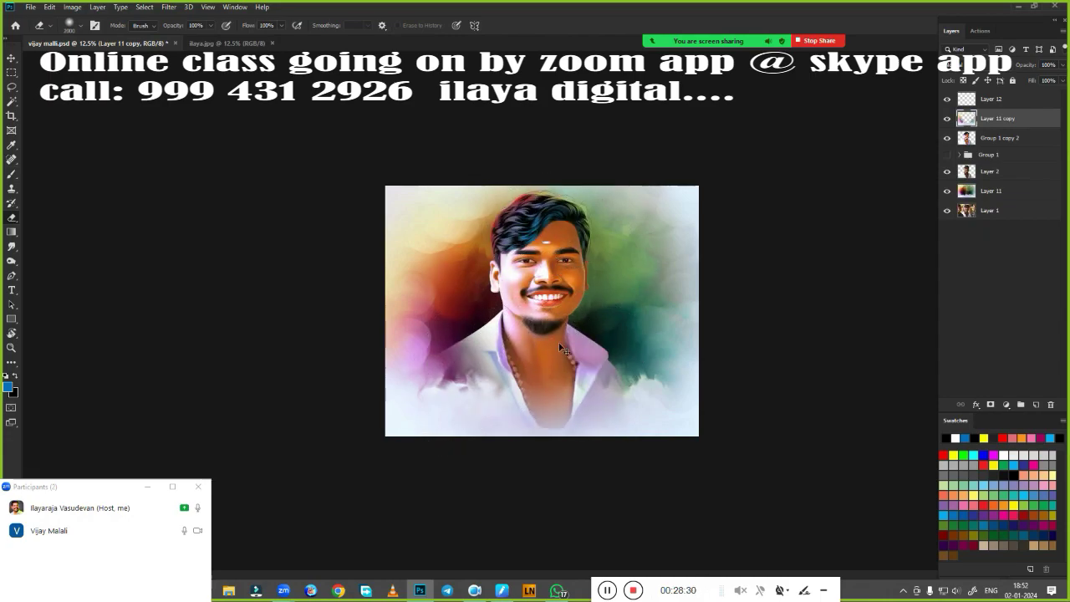
left_click_drag(562, 349, 472, 372)
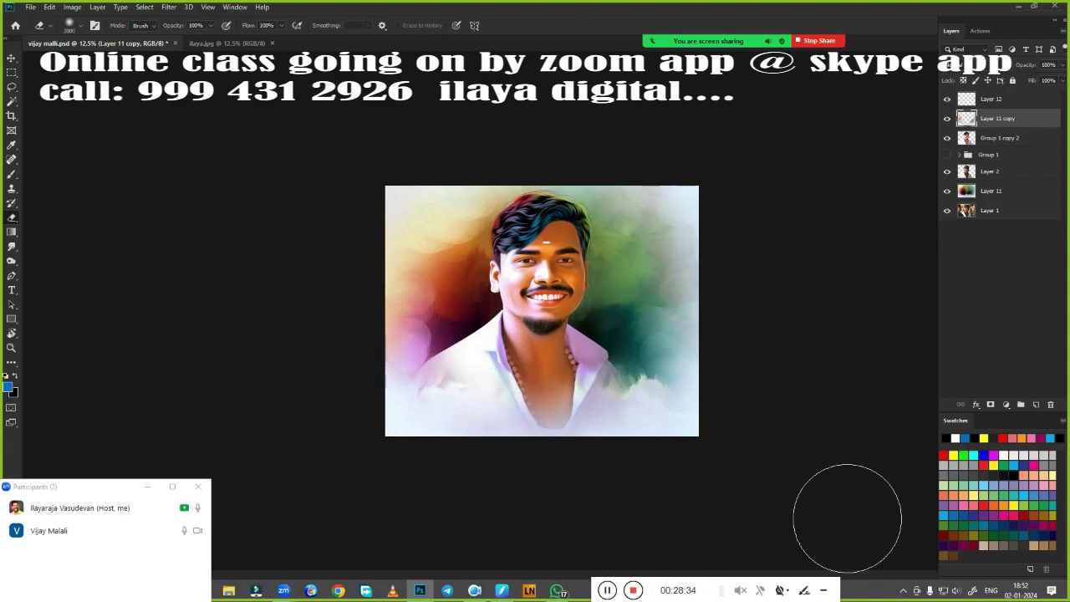
left_click(1027, 99)
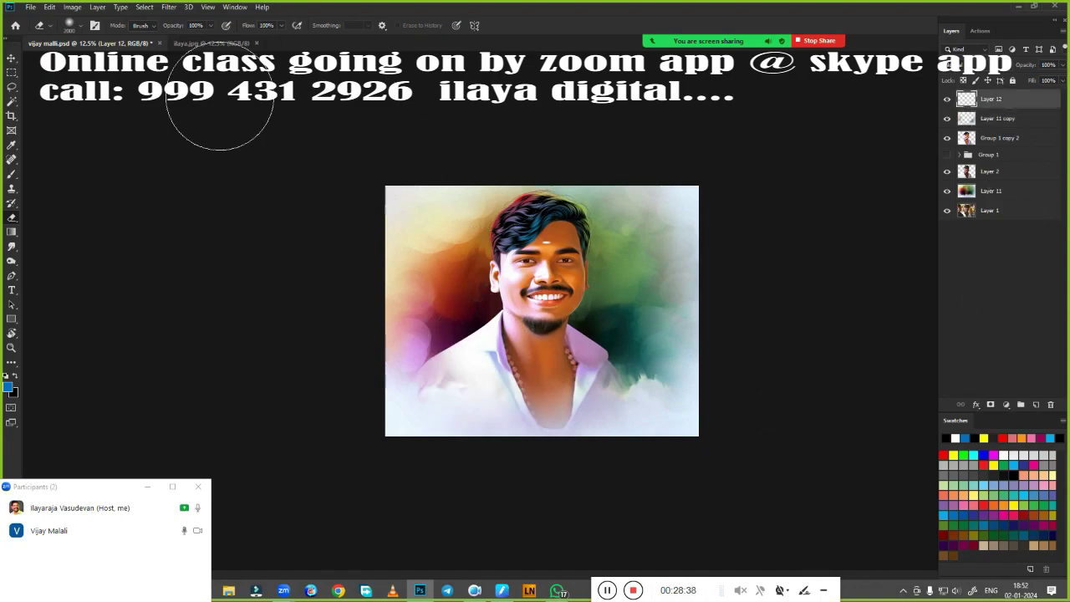
Step: Stroke a border around the whole canvas on Layer 12 and lighten it from blue to white
key("m")
left_click_drag(702, 180, 397, 475)
right_click(587, 347)
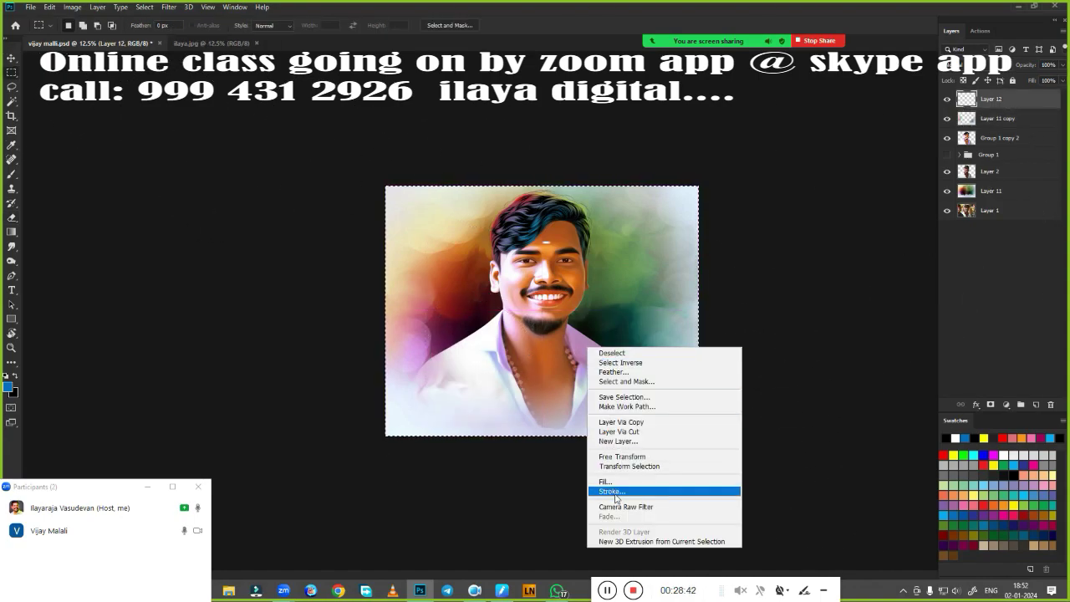
left_click(600, 490)
key("Return")
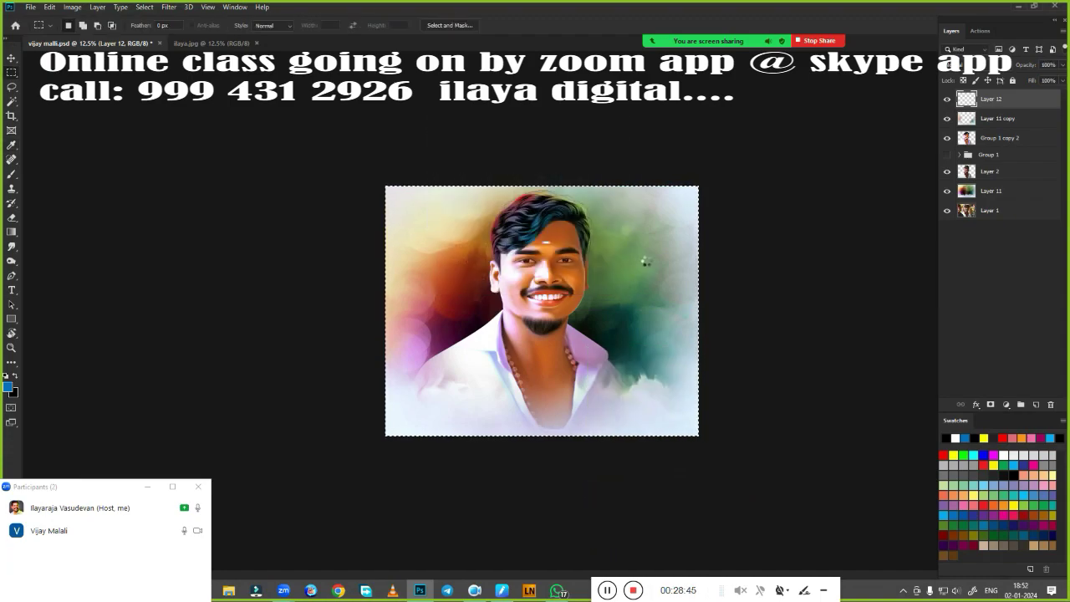
key("ctrl+u")
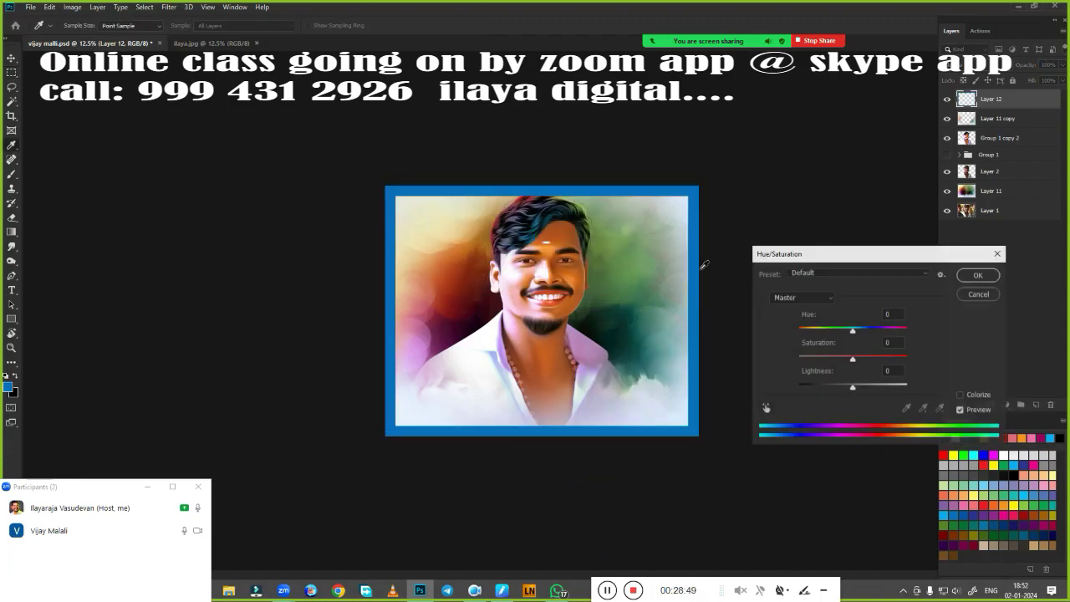
left_click_drag(852, 387, 971, 389)
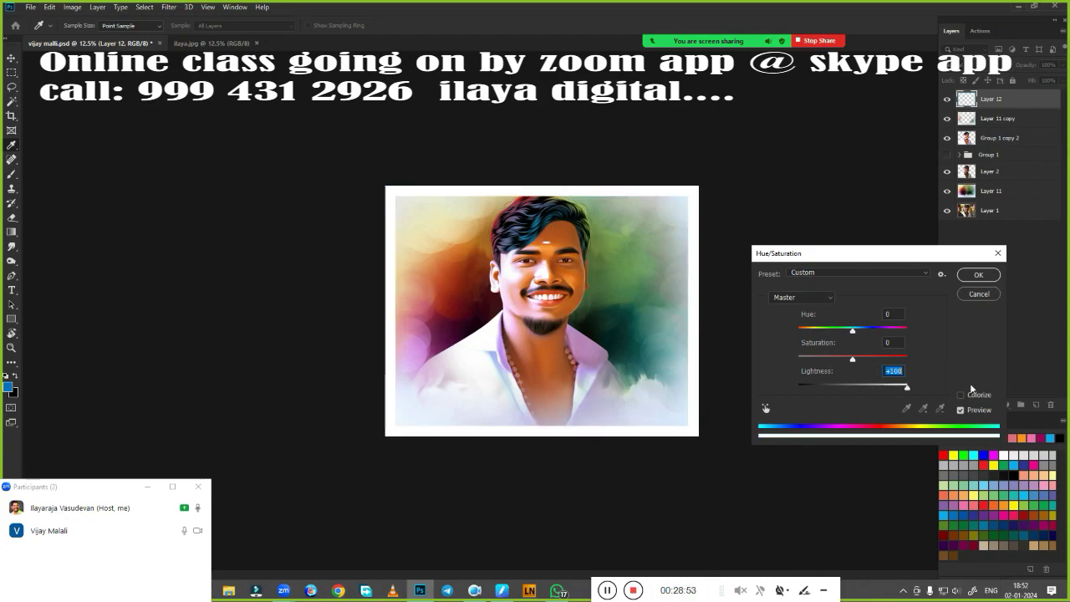
left_click(974, 274)
Step: Scale the portrait layers down to about 91.6%, nudge them right, then check Image Size
key("v")
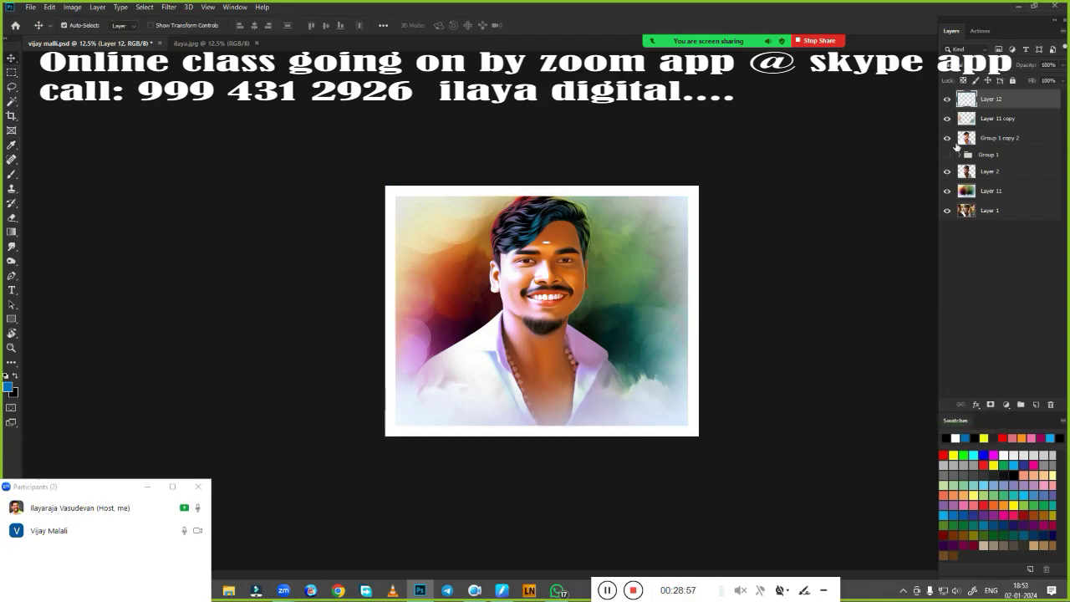
left_click(1008, 140)
left_click(999, 171, "ctrl")
left_click(999, 211, "ctrl")
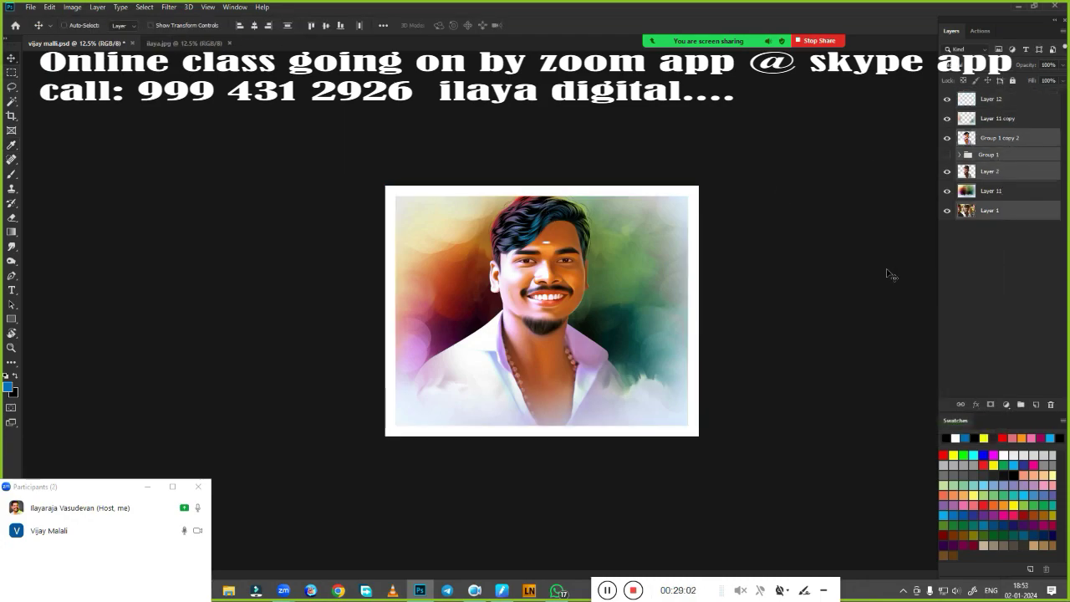
key("ctrl+t")
left_click_drag(858, 71, 820, 102)
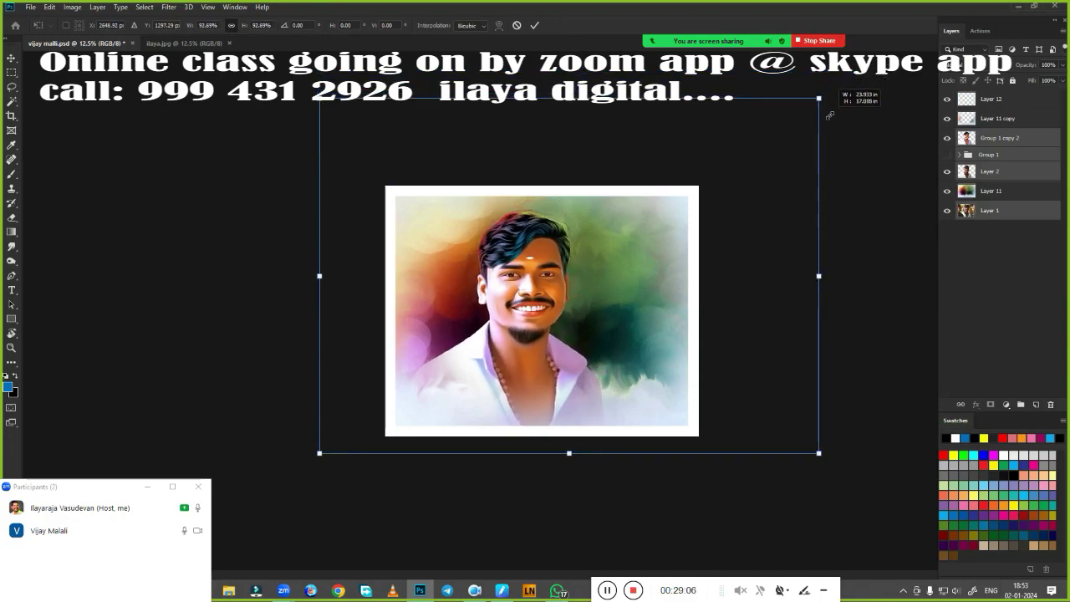
mouse_move(783, 200)
left_mouse_down()
mouse_move(807, 187)
mouse_move(810, 197)
left_mouse_up()
key("Return")
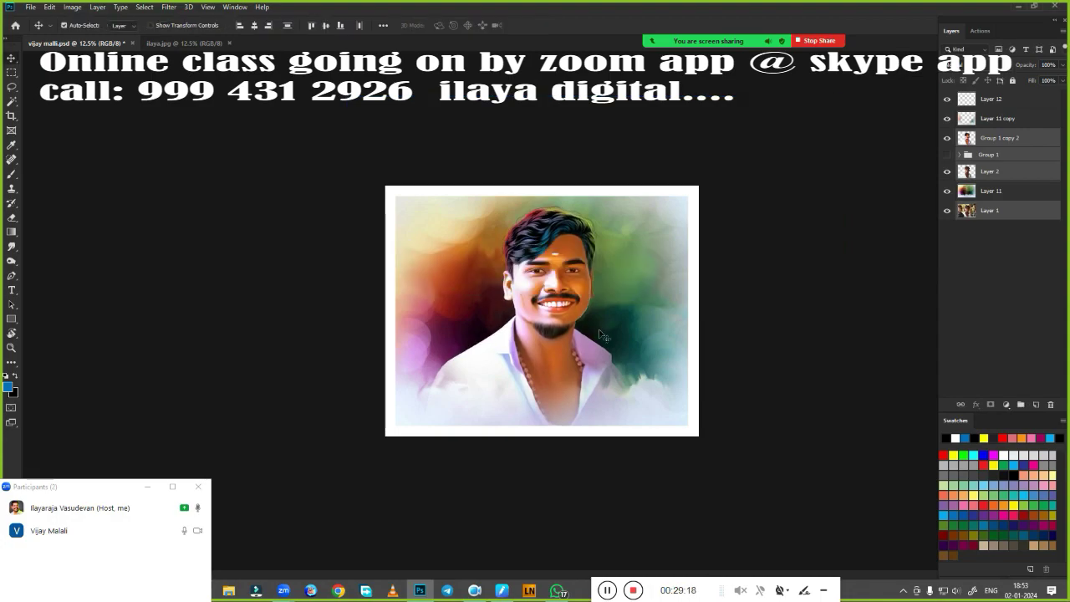
key("ctrl+alt+i")
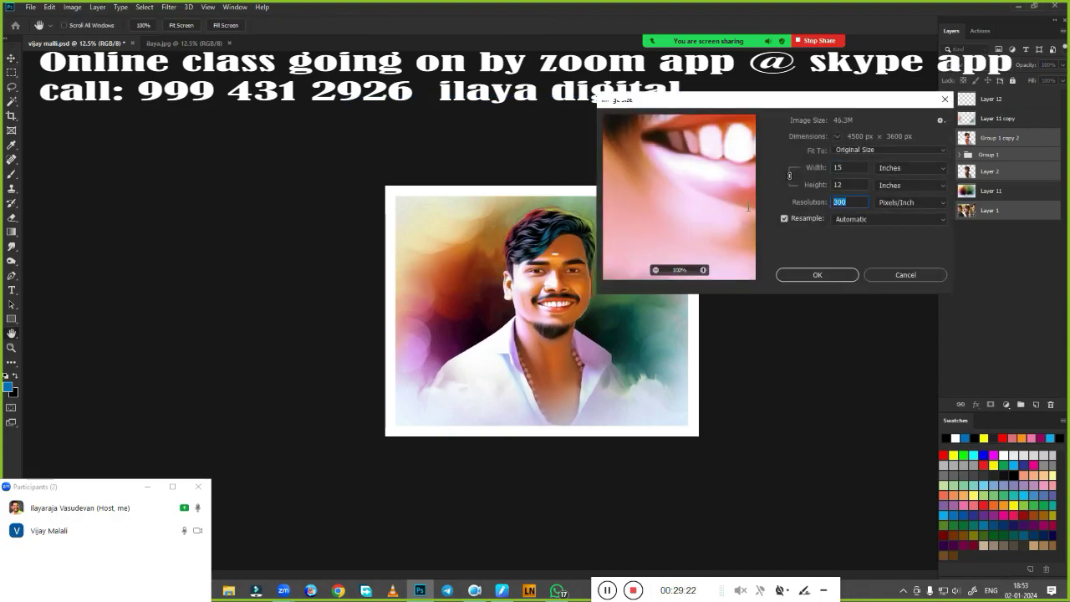
key("Return")
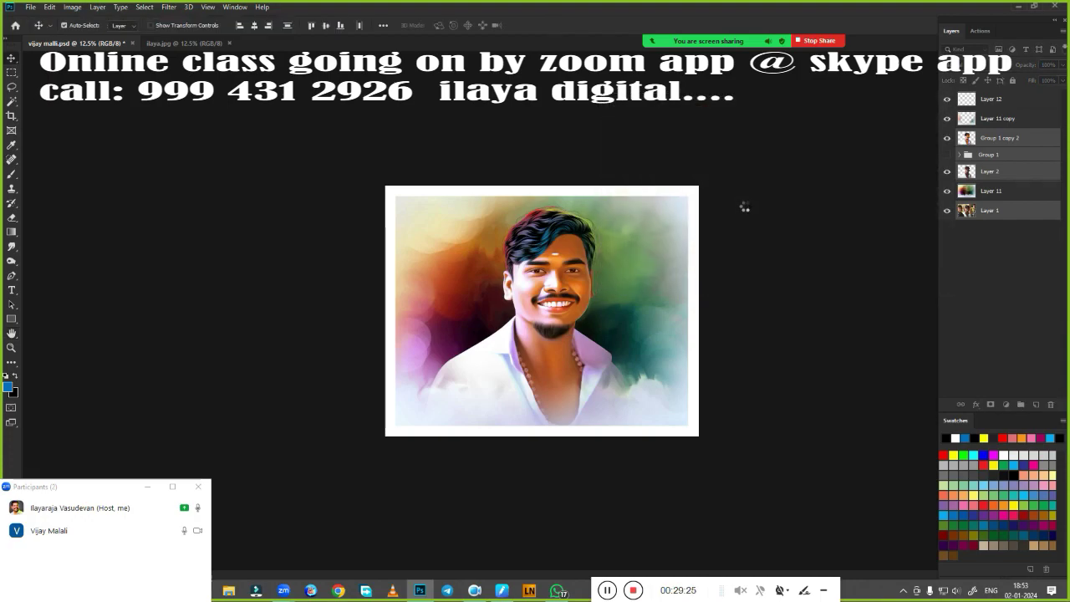